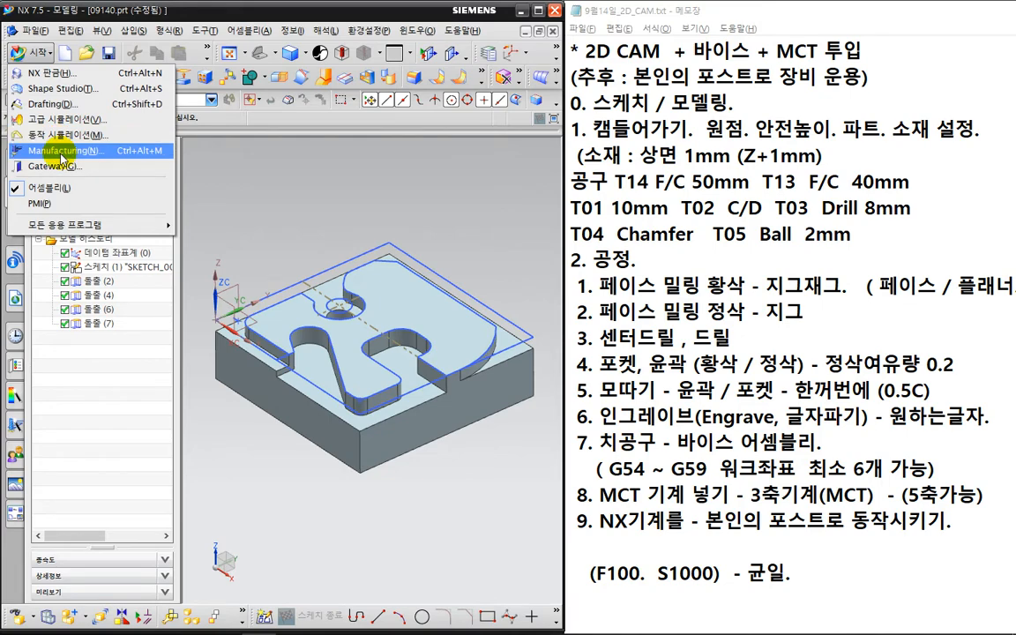
# - Enter the Manufacturing application with the cam_general mill_planar setup
pyautogui.click(61, 155)
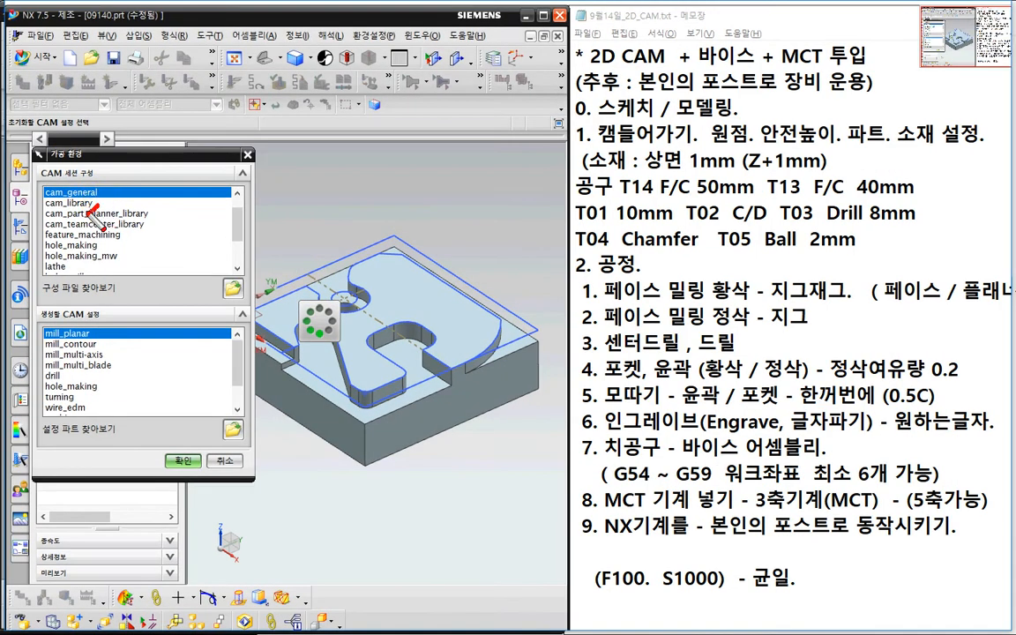
pyautogui.moveTo(69, 212)
pyautogui.mouseDown()
pyautogui.moveTo(41, 187)
pyautogui.moveTo(92, 240)
pyautogui.mouseUp()
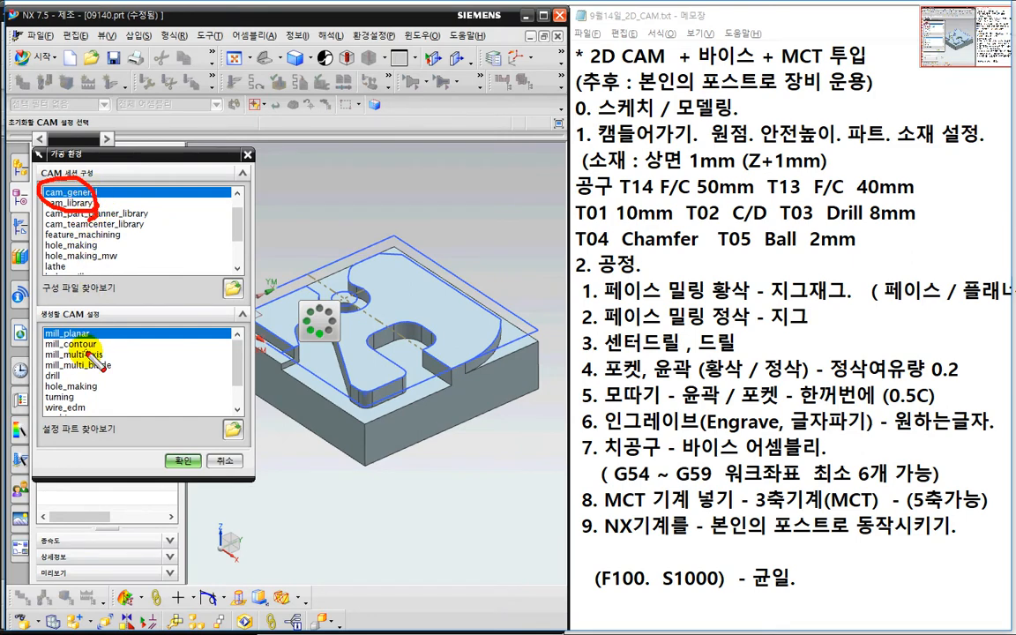
pyautogui.press('Escape')
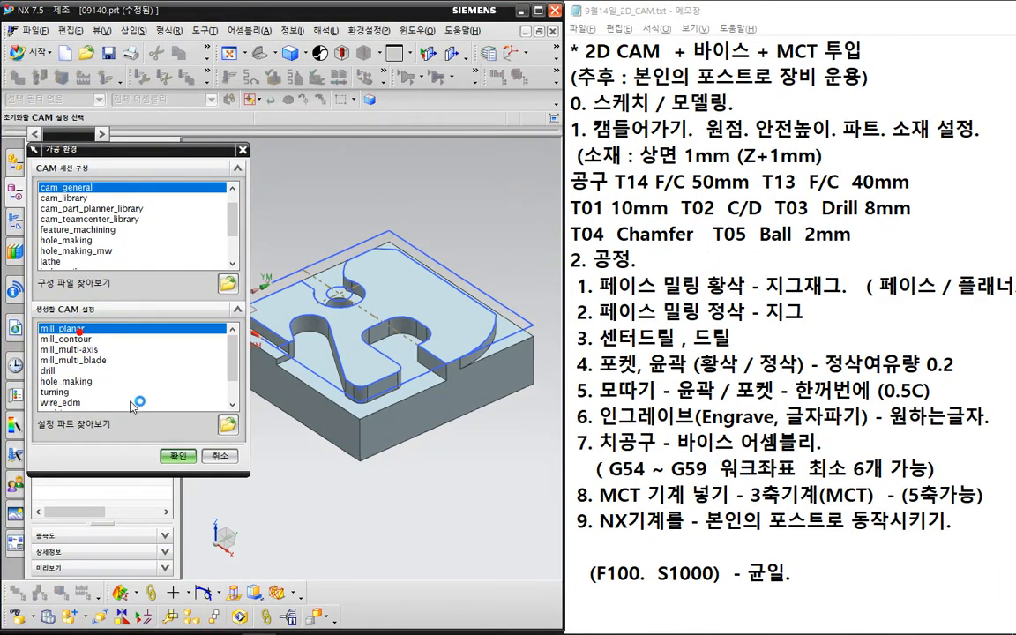
pyautogui.click(178, 455)
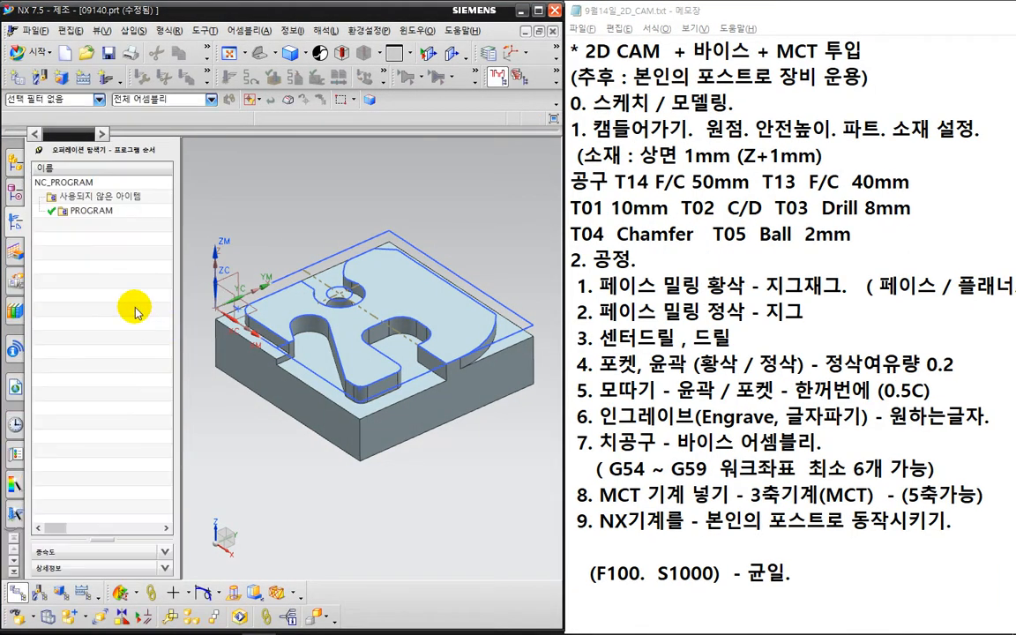
# - Show the Geometry View, expand MCS_MILL to reveal WORKPIECE, and edit MCS_MILL
pyautogui.rightClick(84, 224)
pyautogui.rightClick(100, 252)
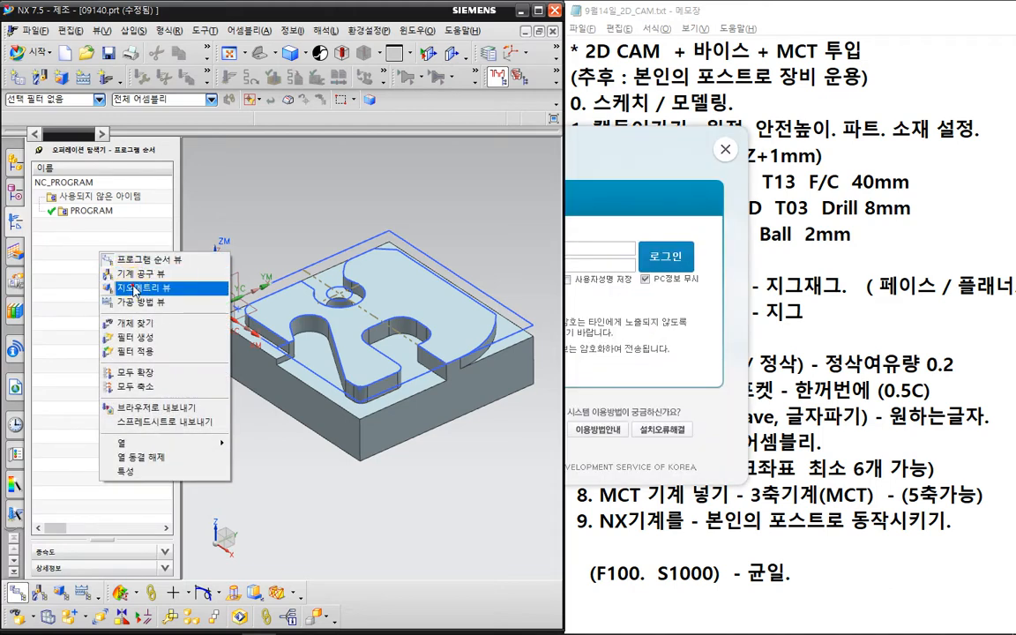
pyautogui.click(135, 288)
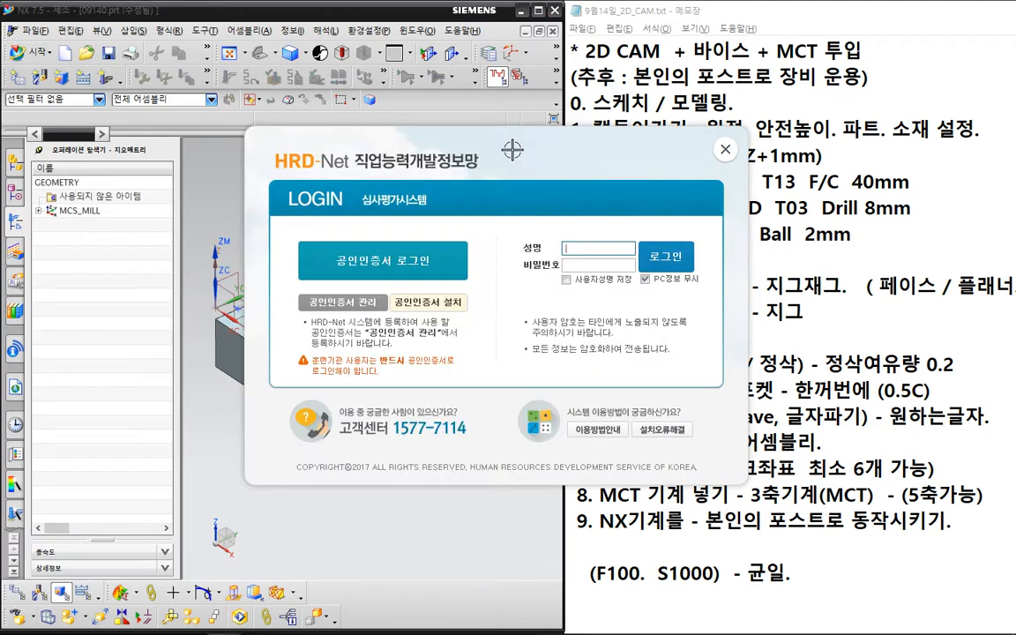
pyautogui.click(38, 210)
pyautogui.click(115, 214)
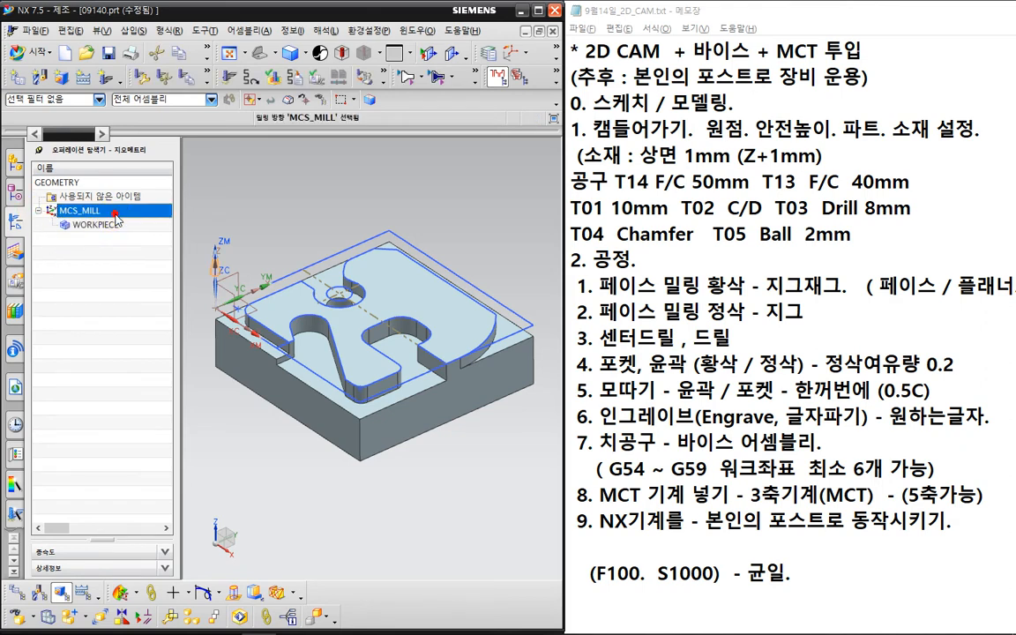
pyautogui.doubleClick(115, 213)
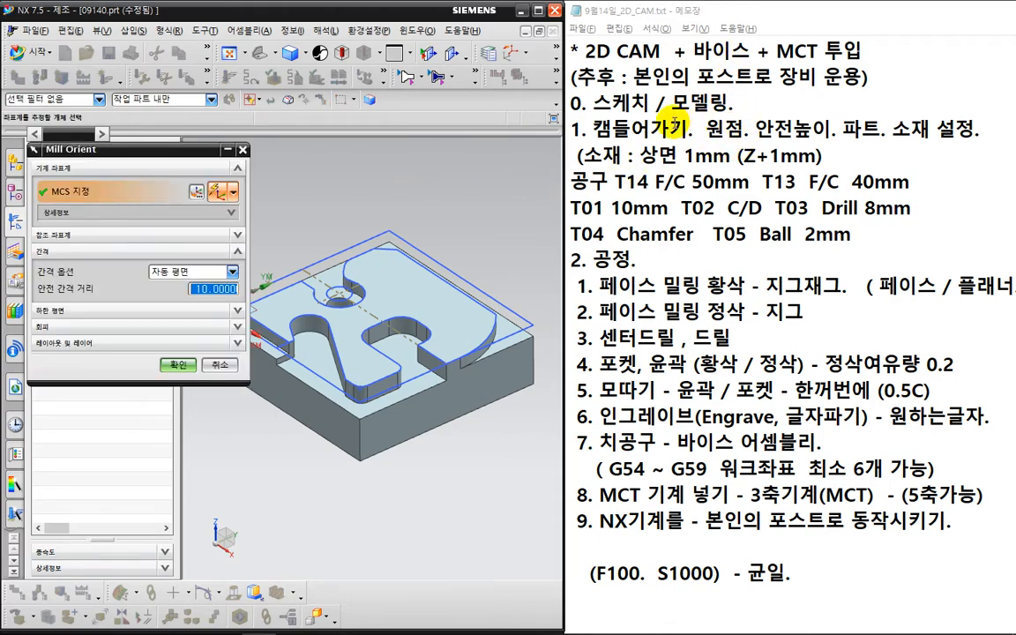
# - Keep the MCS_MILL coordinate system at its current origin
pyautogui.hotkey('ctrl', '2')
pyautogui.moveTo(607, 142); pyautogui.dragTo(635, 145)
pyautogui.moveTo(751, 150); pyautogui.dragTo(750, 149)
pyautogui.press('Escape')
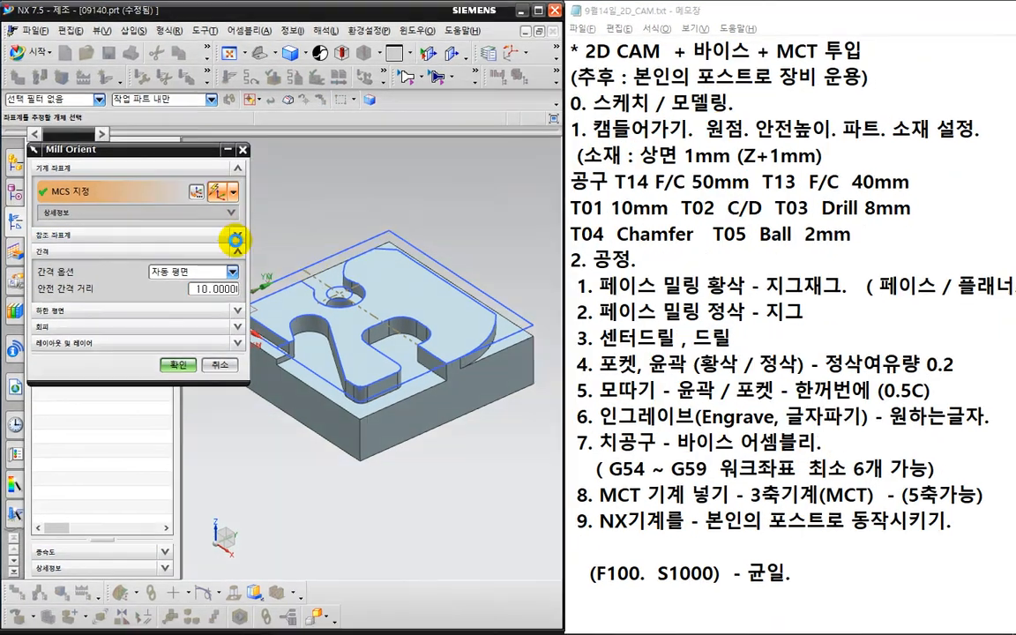
pyautogui.click(197, 191)
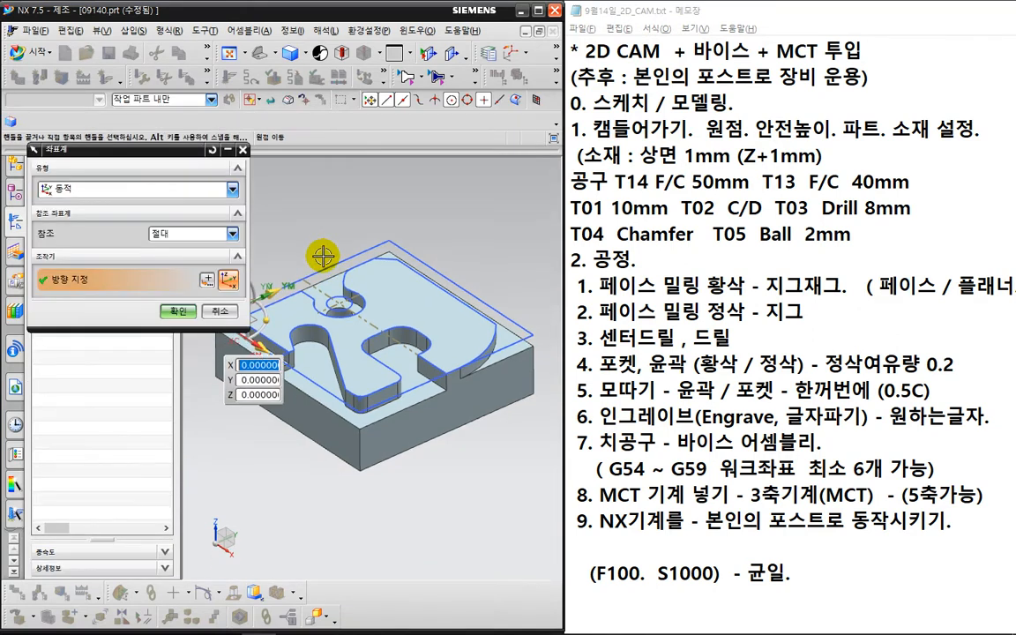
pyautogui.keyDown('shift'); pyautogui.moveTo(323, 256); pyautogui.dragTo(398, 237, button='middle'); pyautogui.keyUp('shift')
pyautogui.hotkey('ctrl', '2')
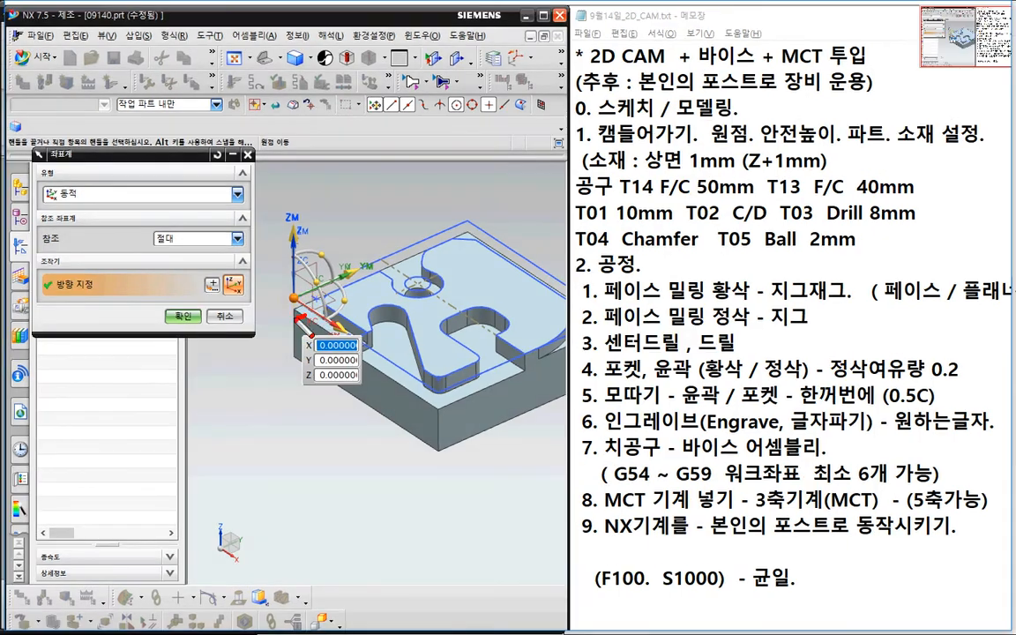
pyautogui.moveTo(304, 314)
pyautogui.mouseDown()
pyautogui.moveTo(311, 305)
pyautogui.moveTo(312, 316)
pyautogui.mouseUp()
pyautogui.press('Escape')
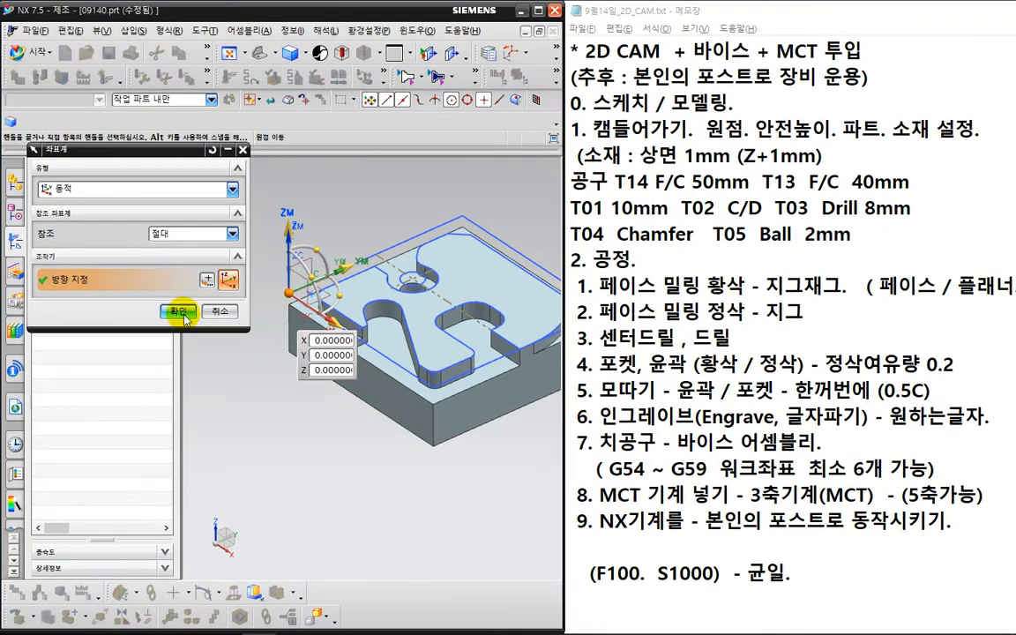
pyautogui.click(180, 313)
# - Set the clearance to a plane offset 100 mm from the part's top face and confirm MCS_MILL
pyautogui.hotkey('ctrl', '2')
pyautogui.moveTo(759, 135); pyautogui.dragTo(834, 133)
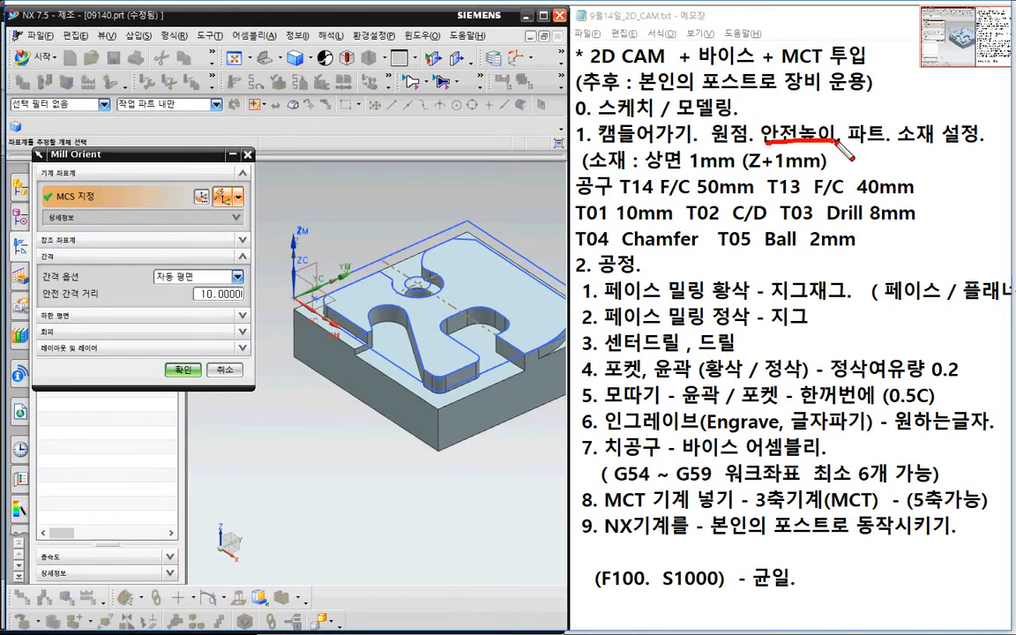
pyautogui.moveTo(221, 310)
pyautogui.mouseDown()
pyautogui.moveTo(167, 304)
pyautogui.moveTo(225, 243)
pyautogui.moveTo(233, 319)
pyautogui.mouseUp()
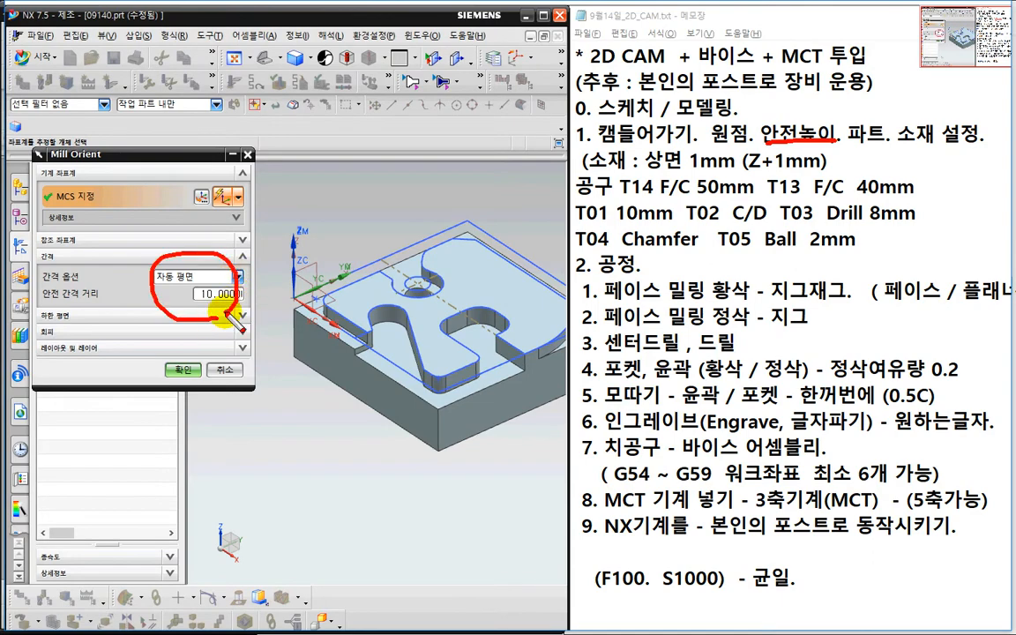
pyautogui.press('Escape')
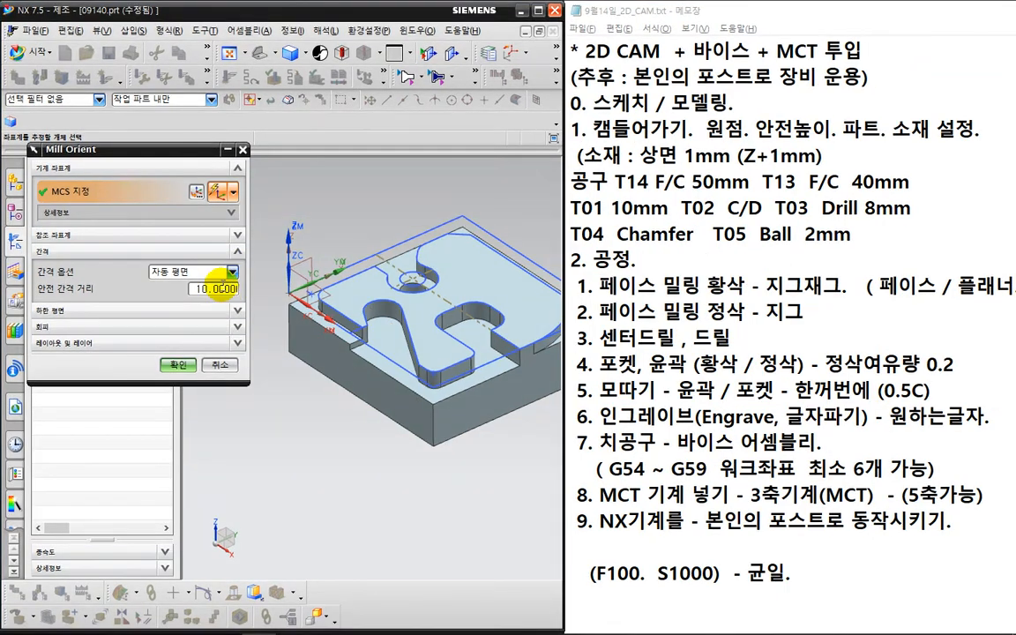
pyautogui.click(198, 276)
pyautogui.click(221, 311)
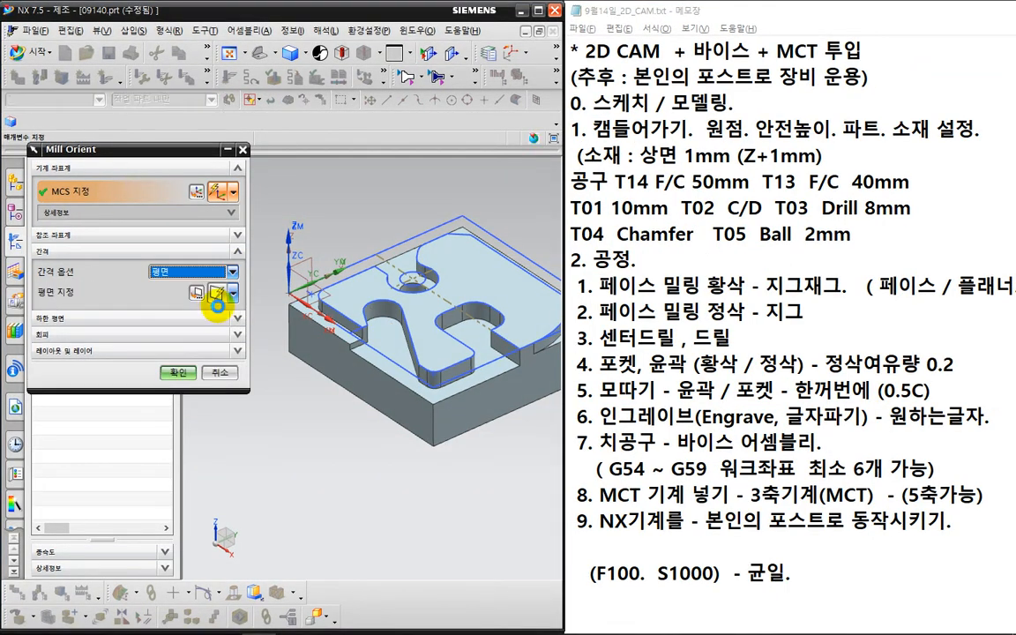
pyautogui.click(356, 285)
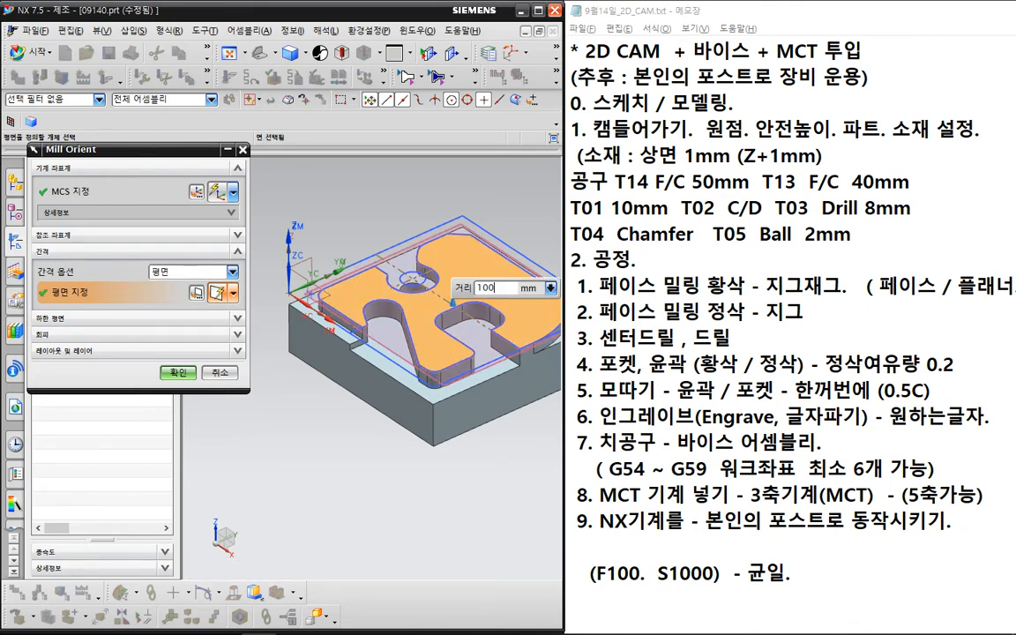
pyautogui.press('Return')
pyautogui.scroll(-2, 360, 388)
pyautogui.keyDown('shift'); pyautogui.moveTo(366, 389); pyautogui.dragTo(372, 485, button='middle'); pyautogui.keyUp('shift')
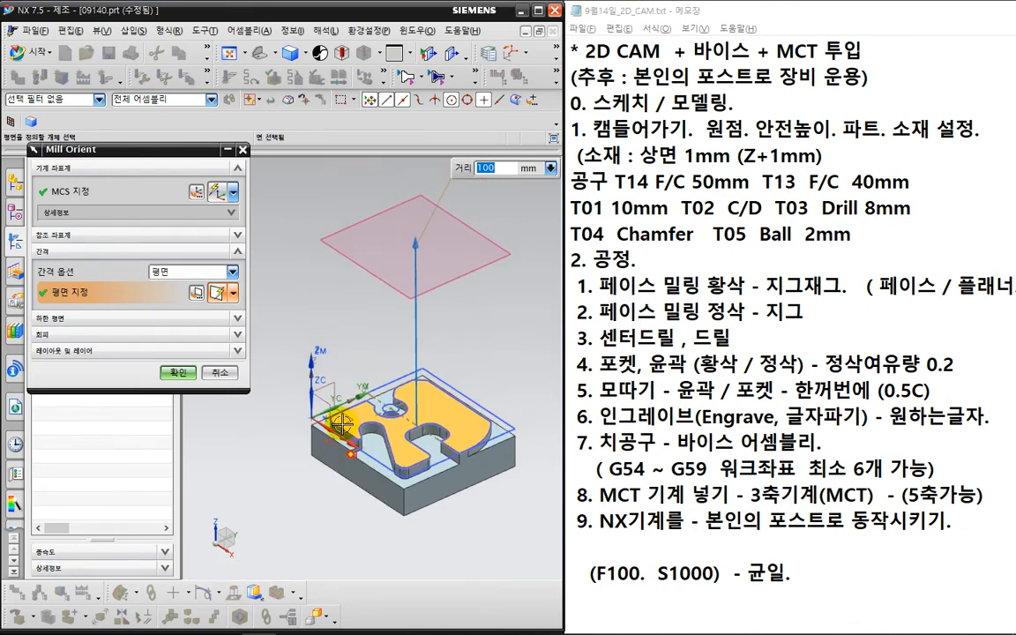
pyautogui.hotkey('ctrl', '2')
pyautogui.moveTo(287, 270); pyautogui.dragTo(294, 299)
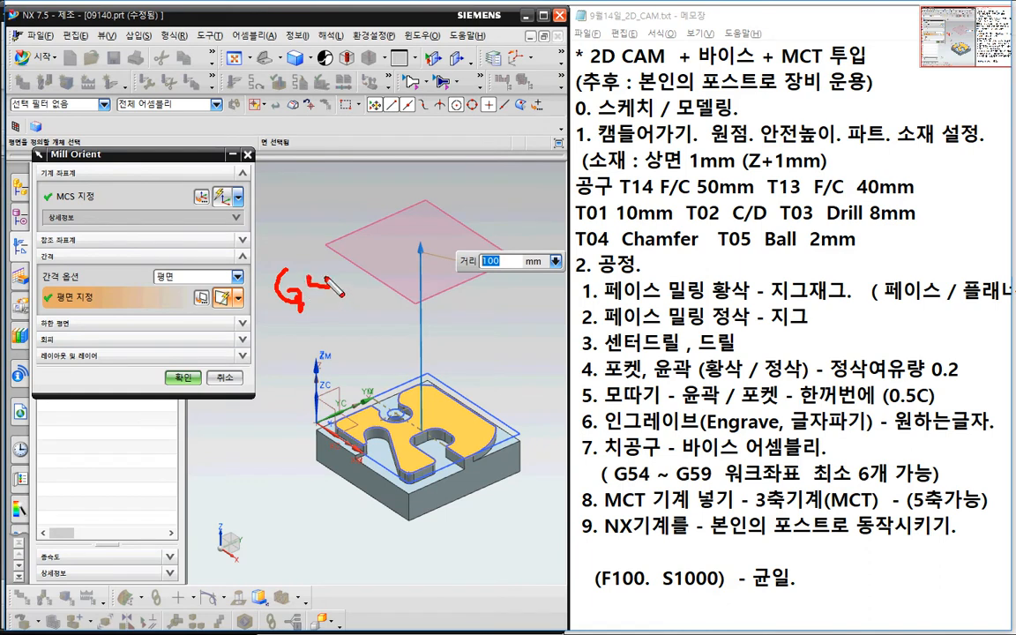
pyautogui.moveTo(357, 302); pyautogui.dragTo(514, 285)
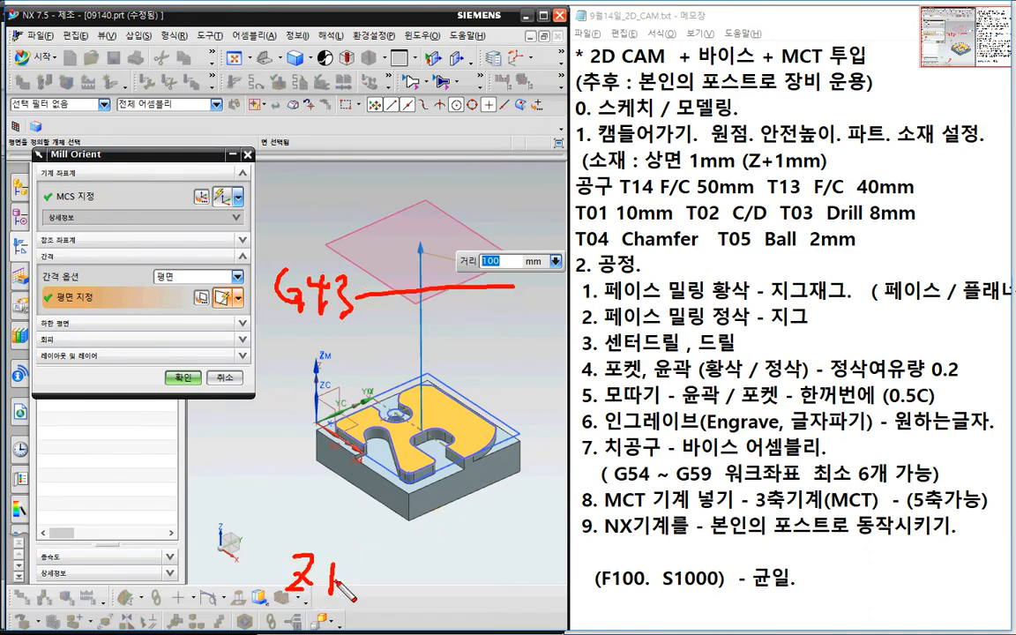
pyautogui.press('Escape')
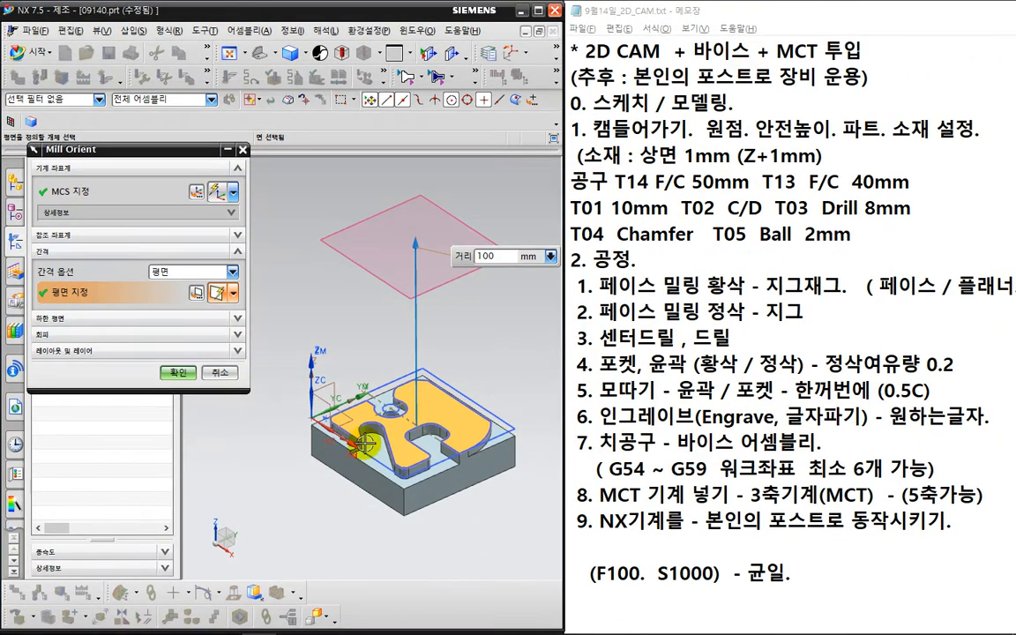
pyautogui.click(179, 373)
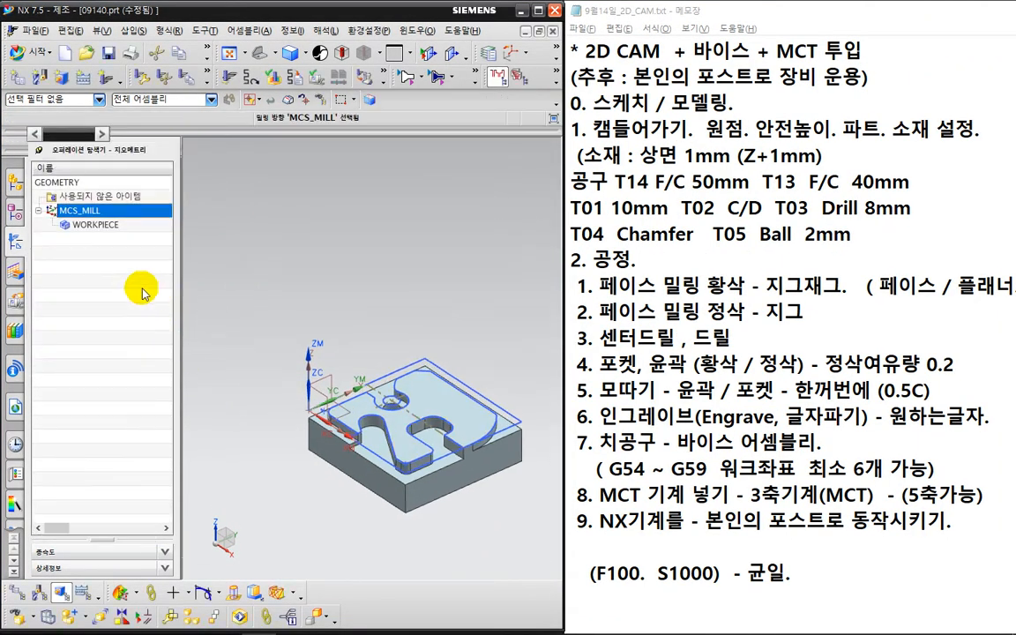
# - Select the part body as WORKPIECE's part geometry
pyautogui.click(121, 229)
pyautogui.doubleClick(121, 228)
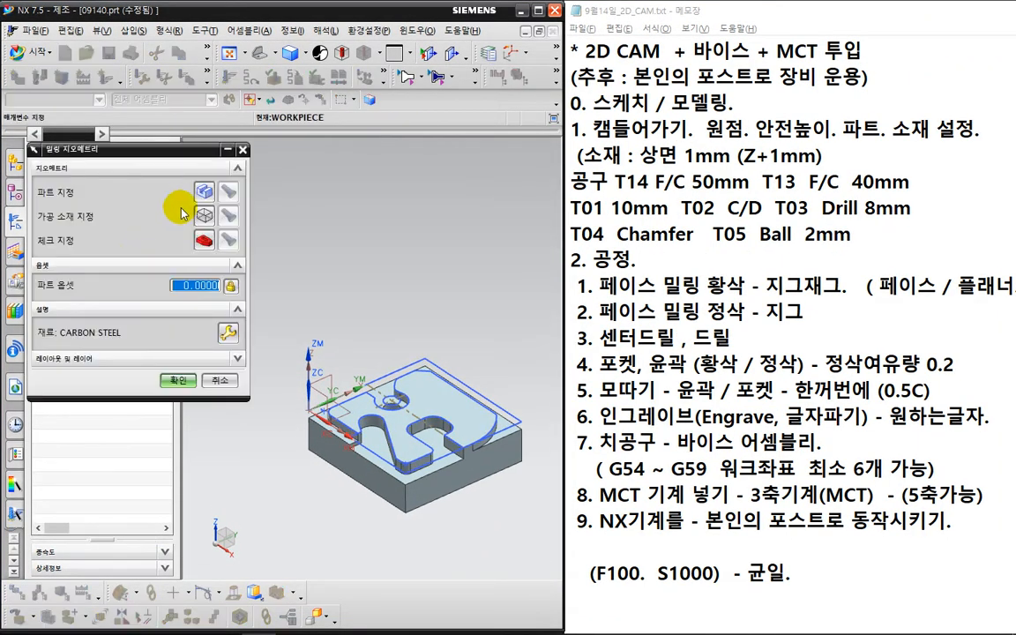
pyautogui.click(202, 183)
pyautogui.click(415, 402)
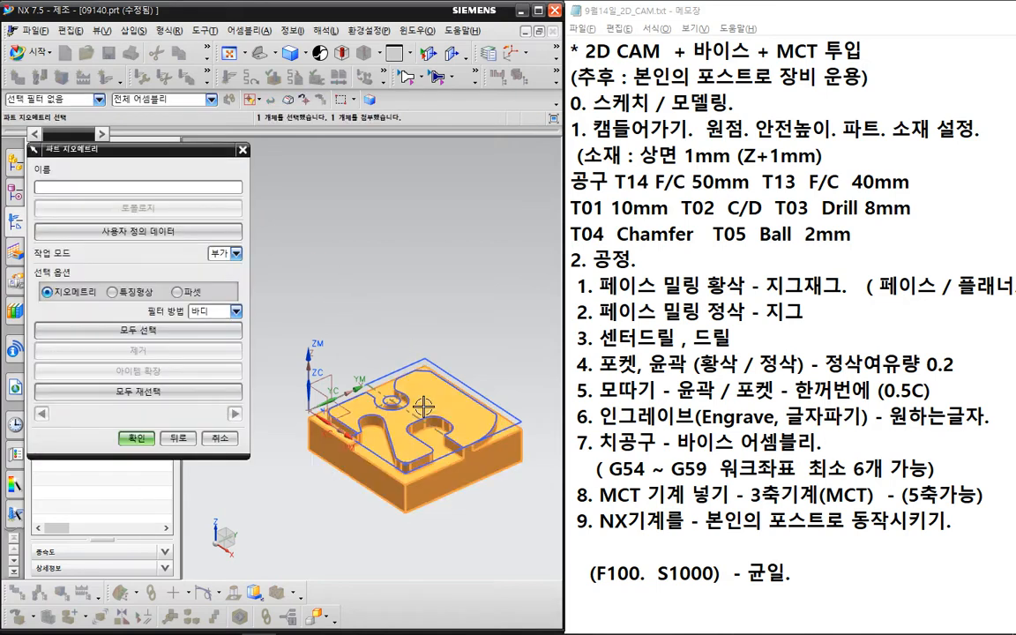
pyautogui.scroll(3, 419, 326)
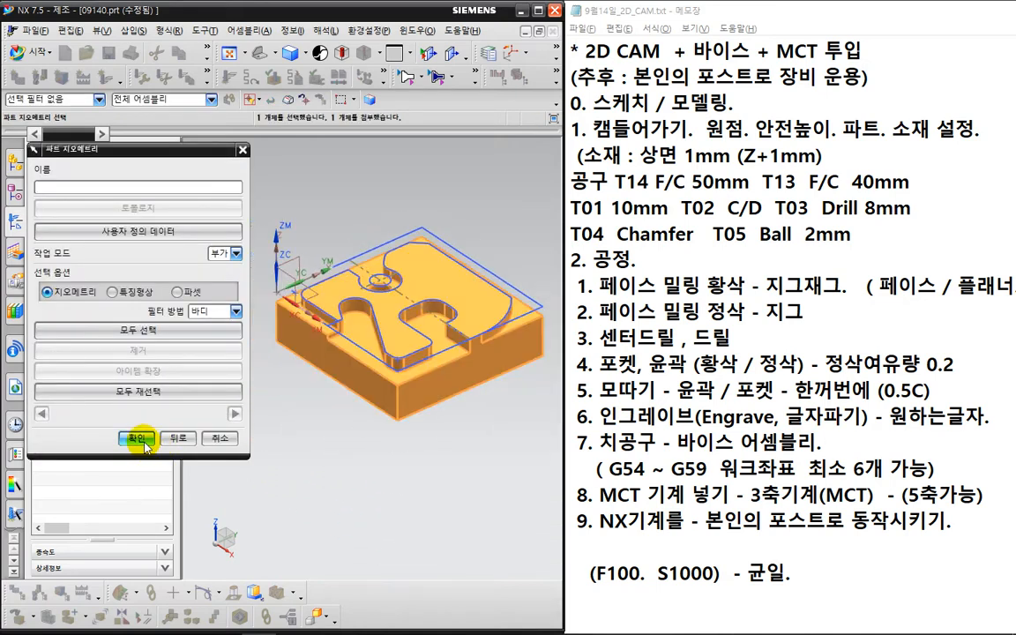
pyautogui.click(137, 437)
# - Define the blank as an auto block with ZM+ offset 1 mm
pyautogui.click(203, 216)
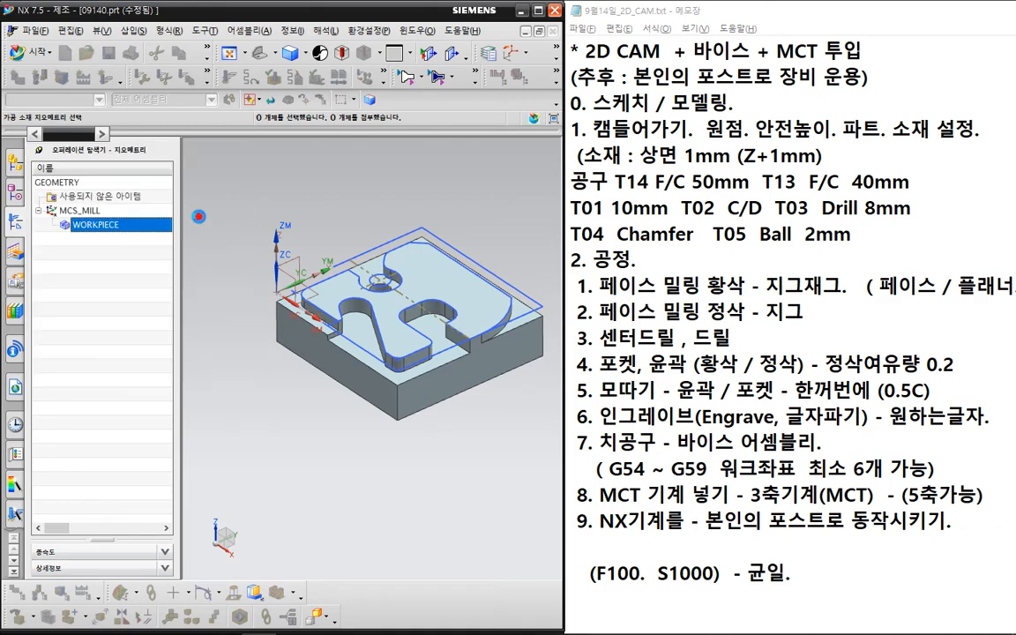
pyautogui.click(79, 285)
pyautogui.click(78, 365)
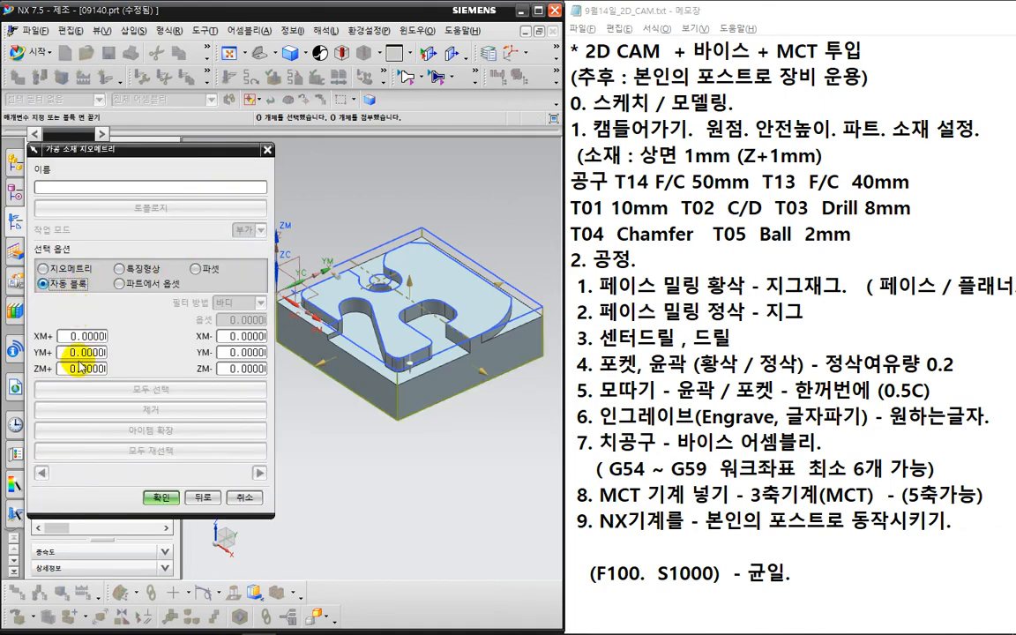
pyautogui.write('1')
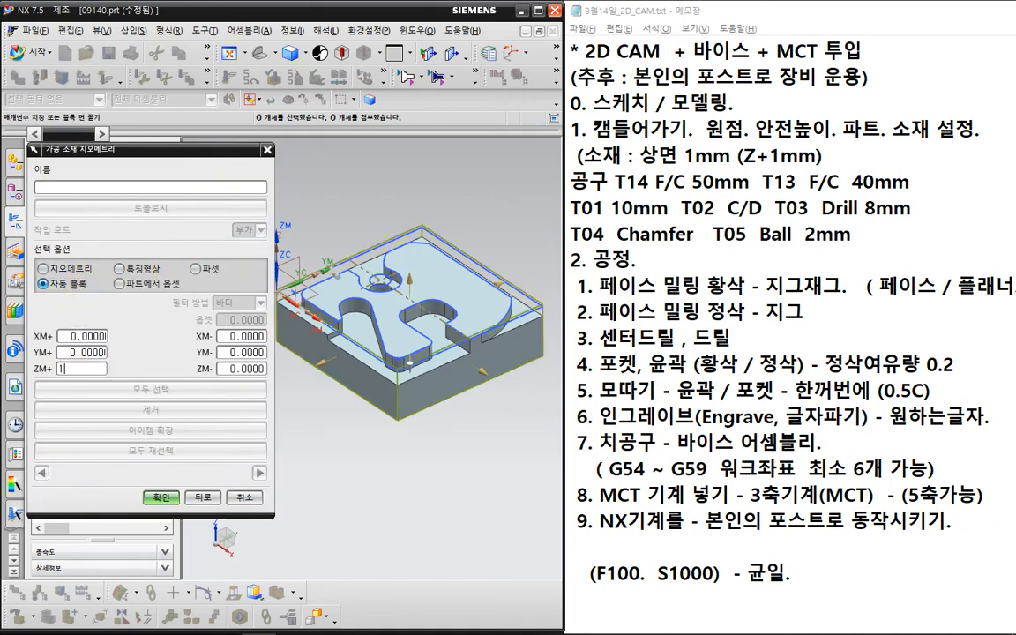
pyautogui.hotkey('ctrl', '2')
pyautogui.moveTo(85, 384)
pyautogui.mouseDown()
pyautogui.moveTo(51, 376)
pyautogui.moveTo(84, 384)
pyautogui.mouseUp()
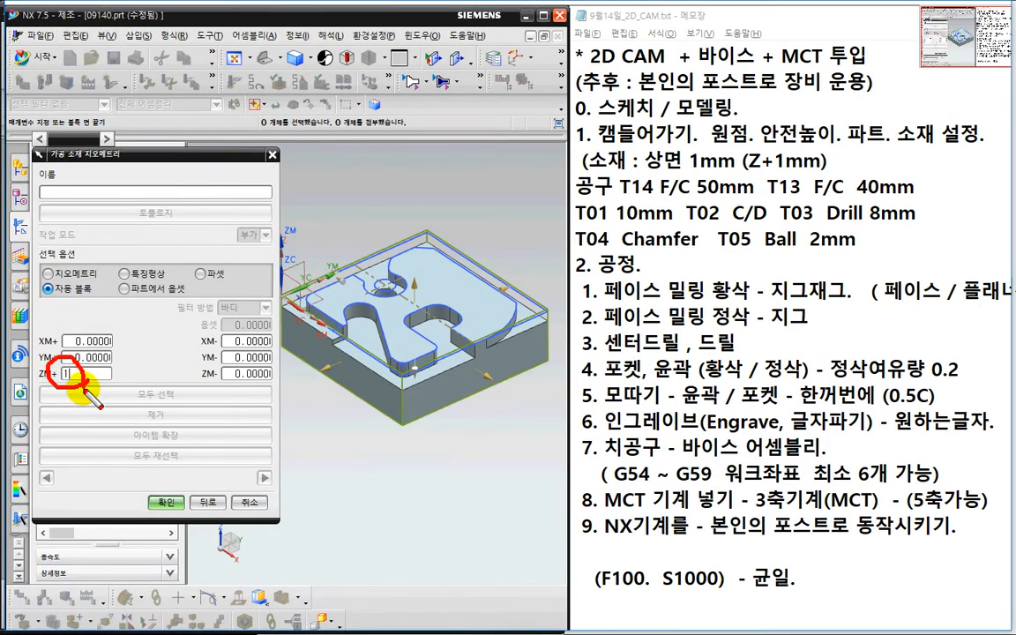
pyautogui.moveTo(371, 363)
pyautogui.mouseDown()
pyautogui.moveTo(384, 333)
pyautogui.moveTo(370, 364)
pyautogui.mouseUp()
pyautogui.press('Escape')
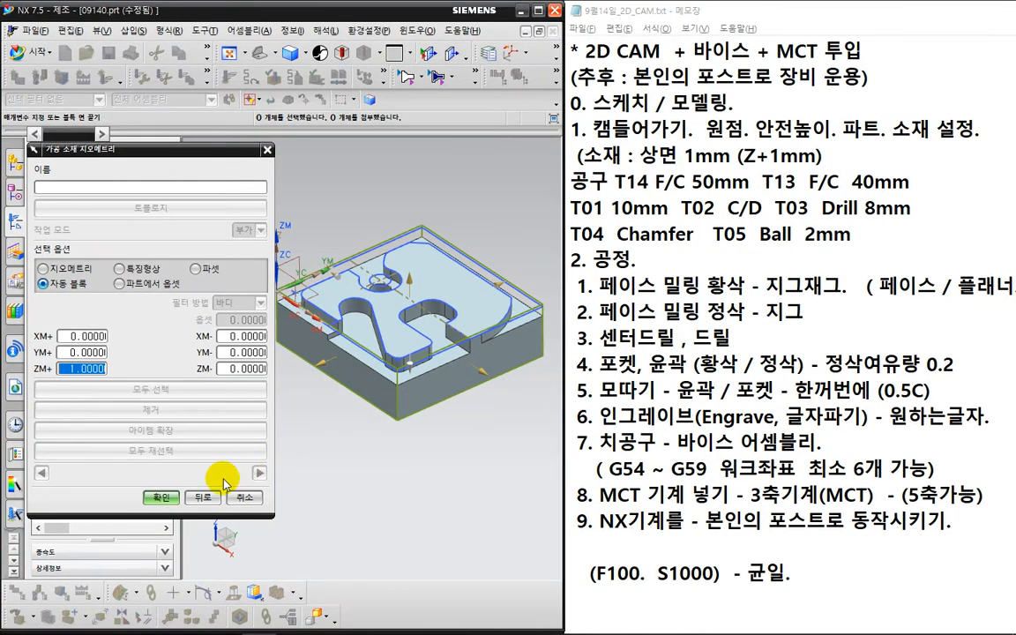
pyautogui.click(156, 500)
# - Reopen the WORKPIECE milling geometry to review it, then confirm it
pyautogui.doubleClick(97, 224)
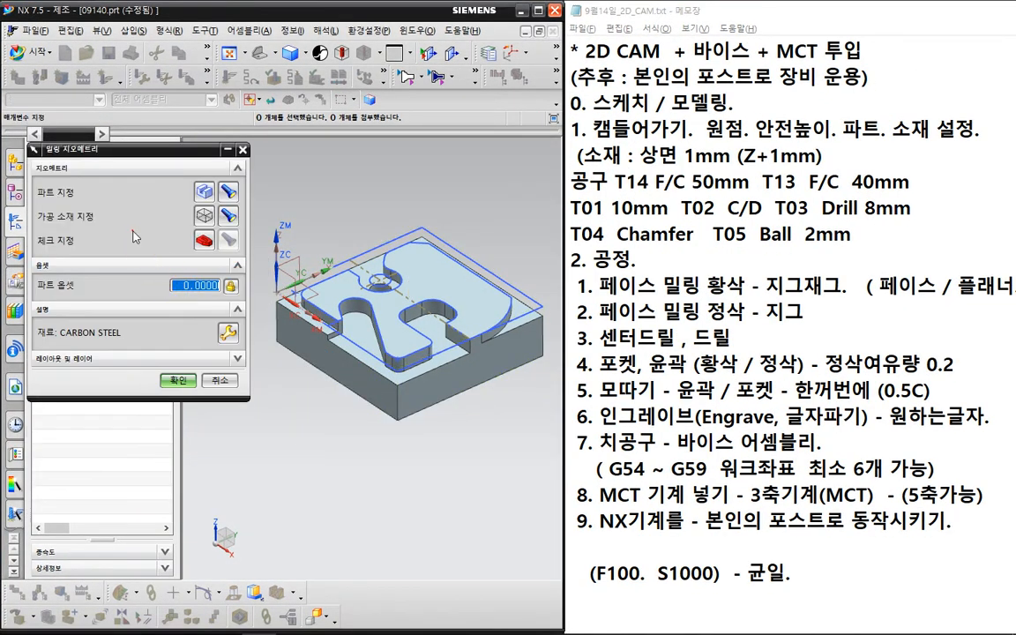
pyautogui.hotkey('ctrl', '2')
pyautogui.moveTo(238, 263)
pyautogui.mouseDown()
pyautogui.moveTo(178, 254)
pyautogui.moveTo(251, 281)
pyautogui.mouseUp()
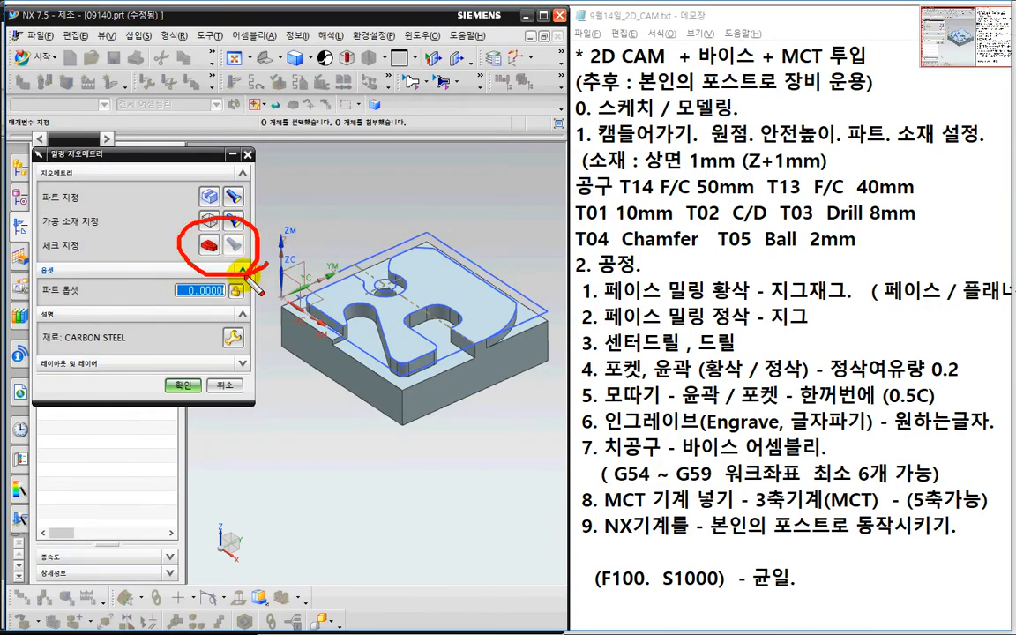
pyautogui.press('Escape')
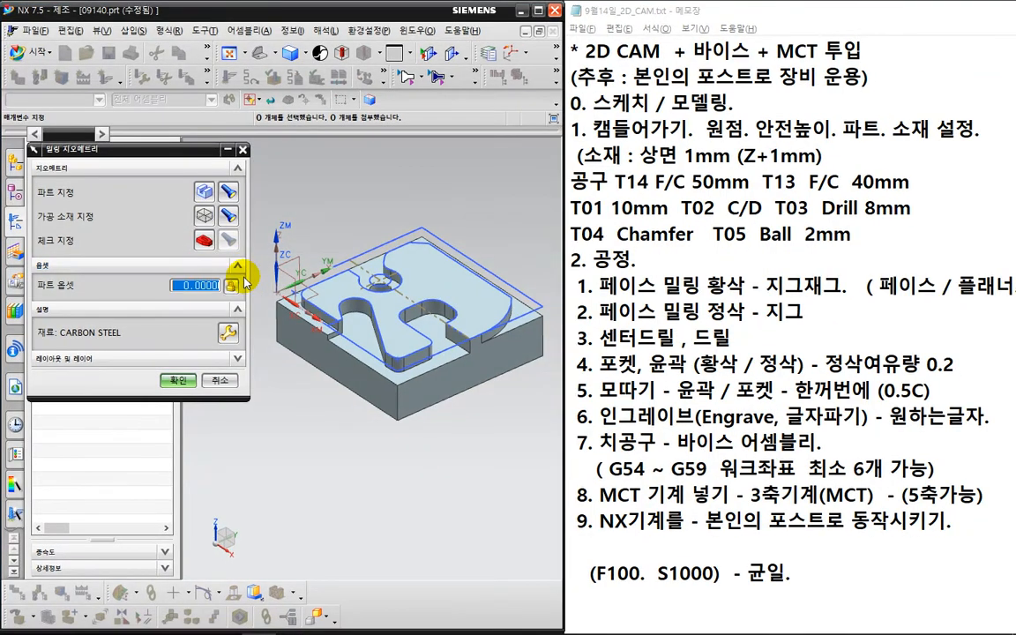
pyautogui.click(168, 344)
pyautogui.rightClick(111, 265)
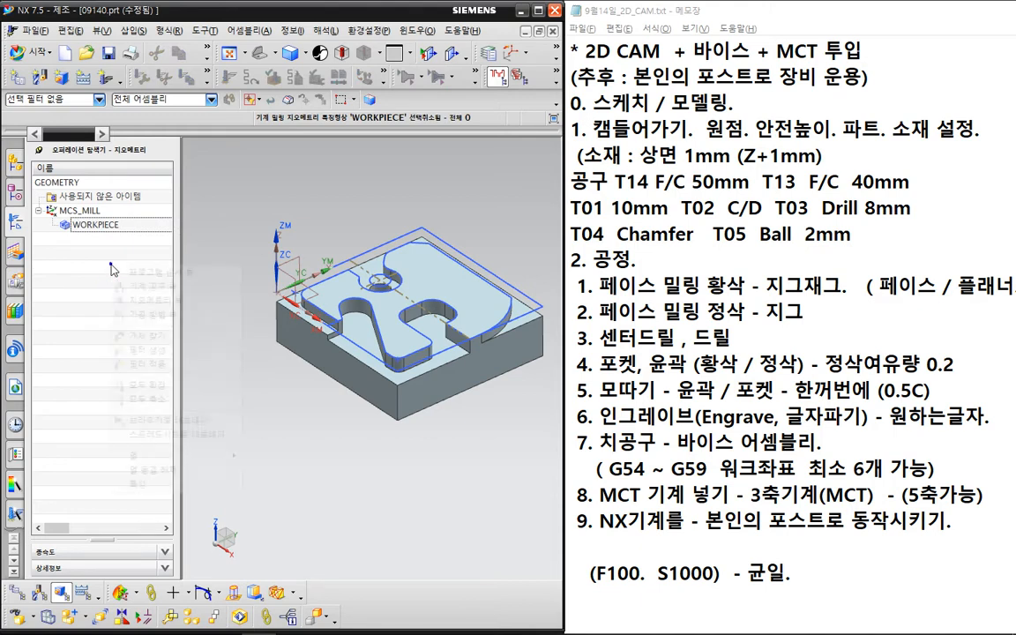
# - In the Machine Tool View, start a new tool of the FACE_MILL subtype
pyautogui.click(137, 292)
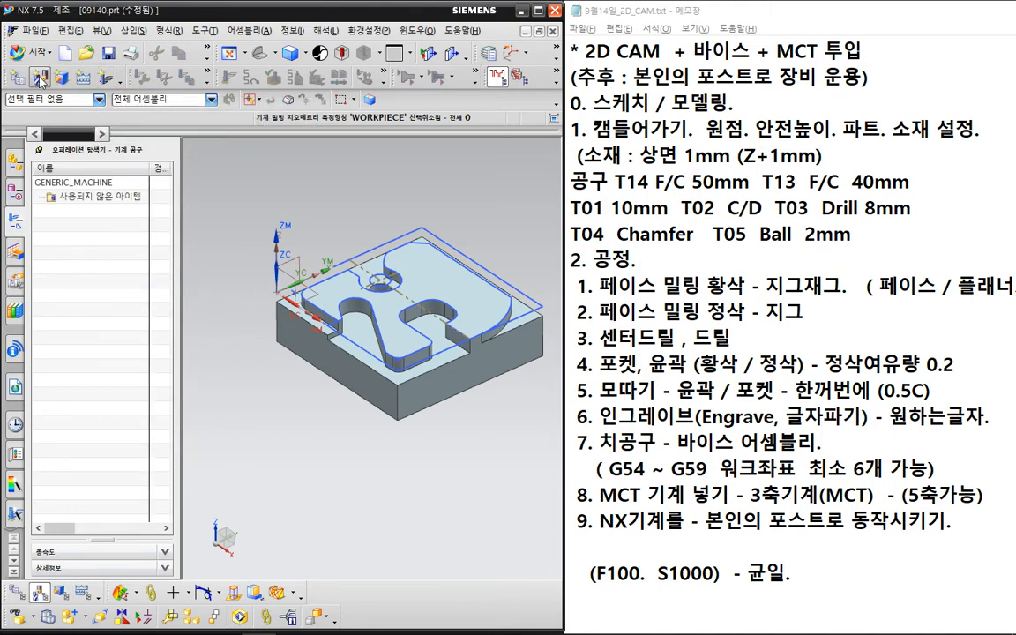
pyautogui.click(105, 82)
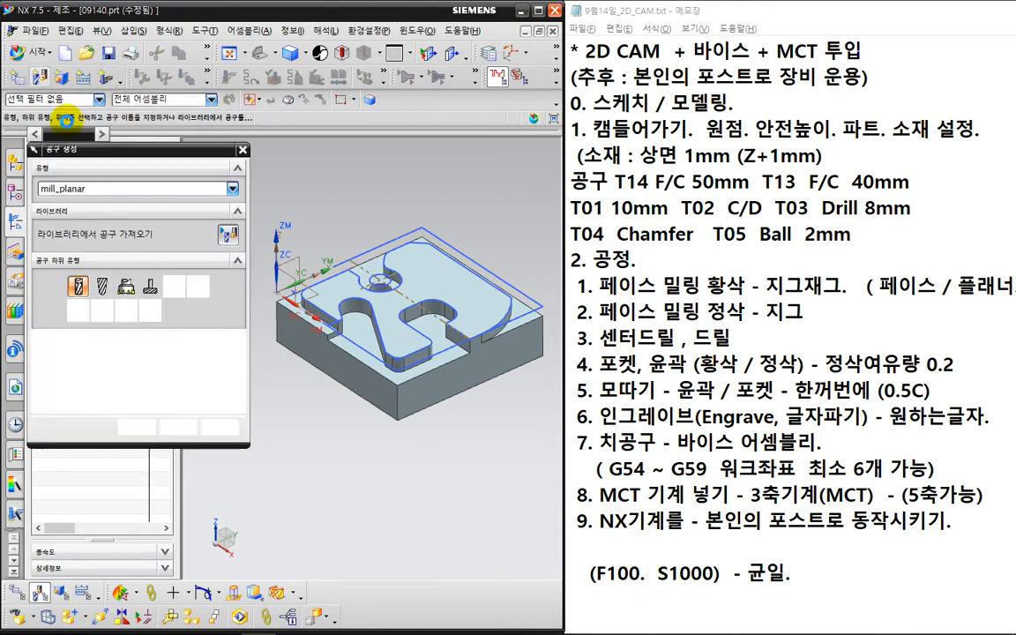
pyautogui.click(128, 286)
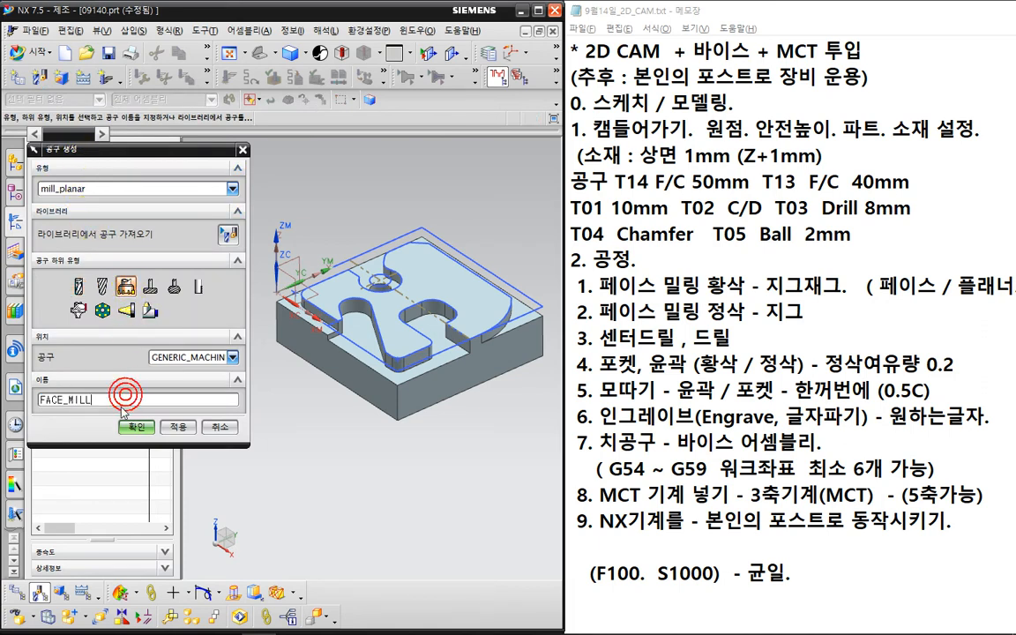
pyautogui.write('_')
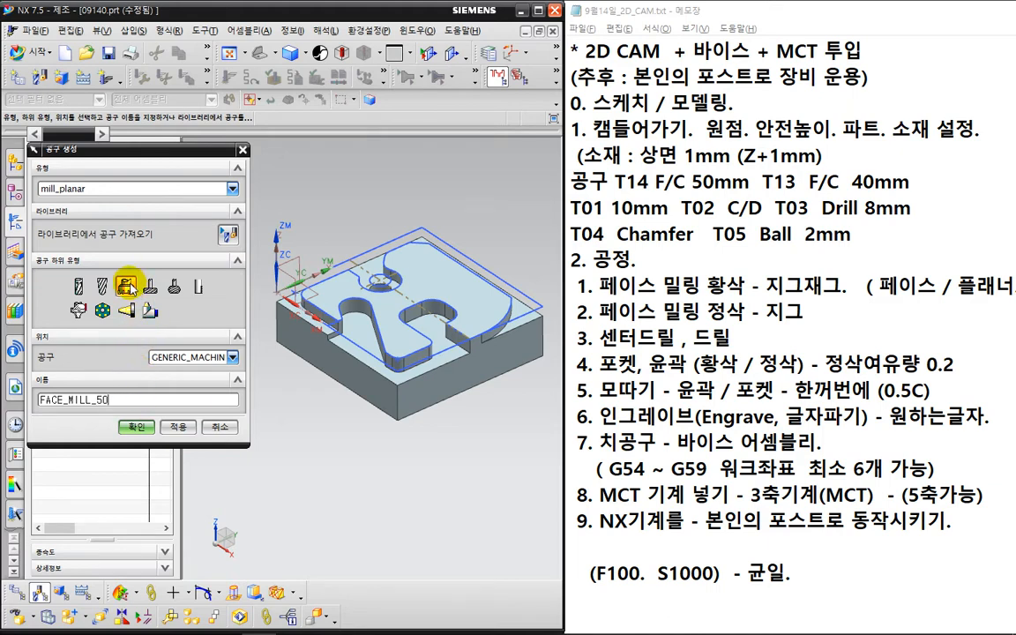
# - Give the face mill a 50 mm diameter and tool number 14, and save it
pyautogui.doubleClick(128, 285)
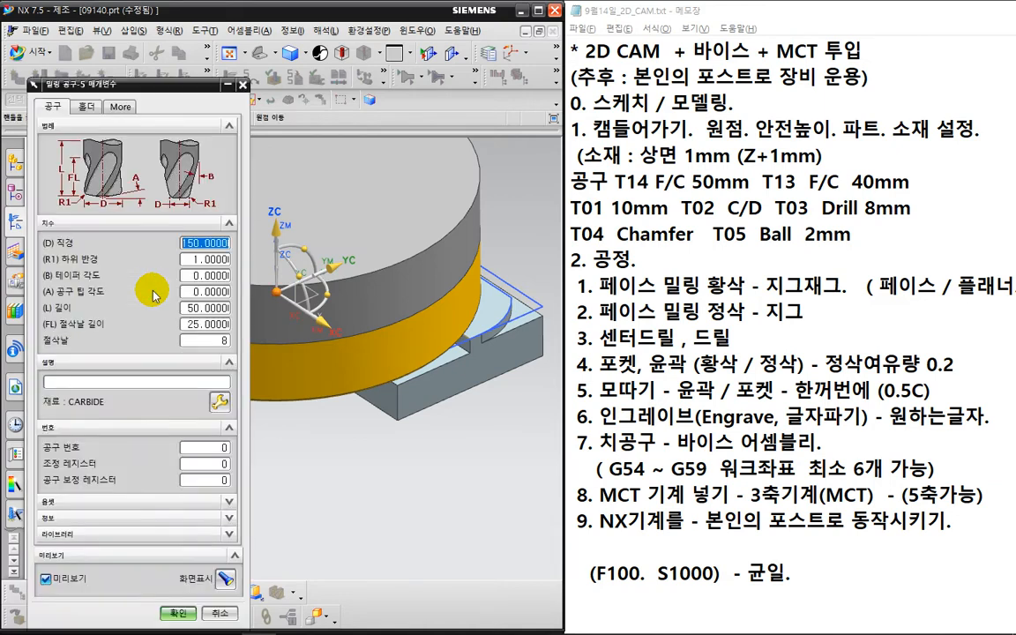
pyautogui.write('50')
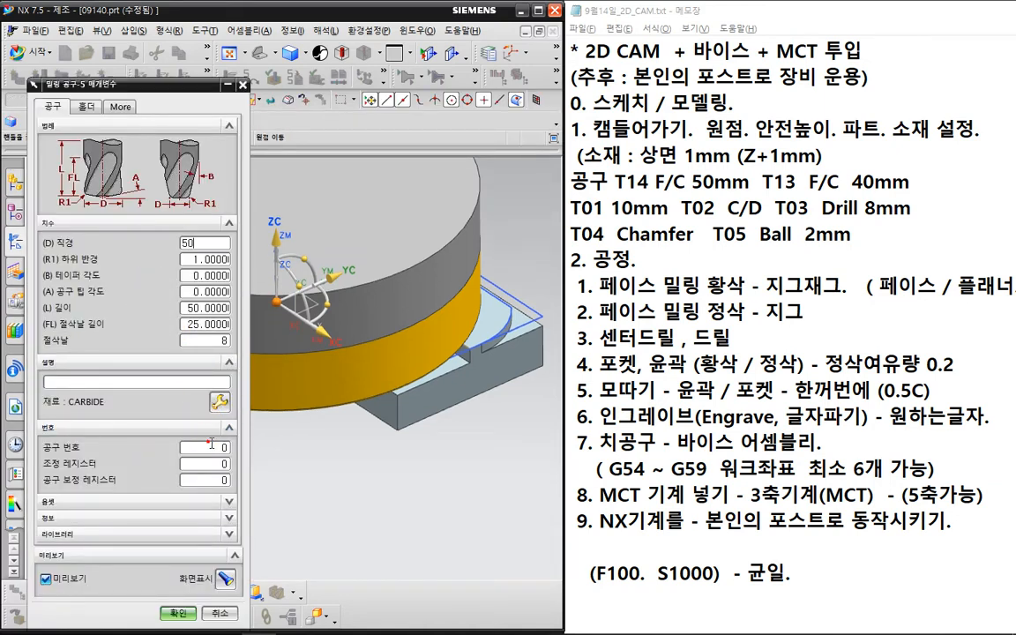
pyautogui.moveTo(214, 447); pyautogui.dragTo(247, 447)
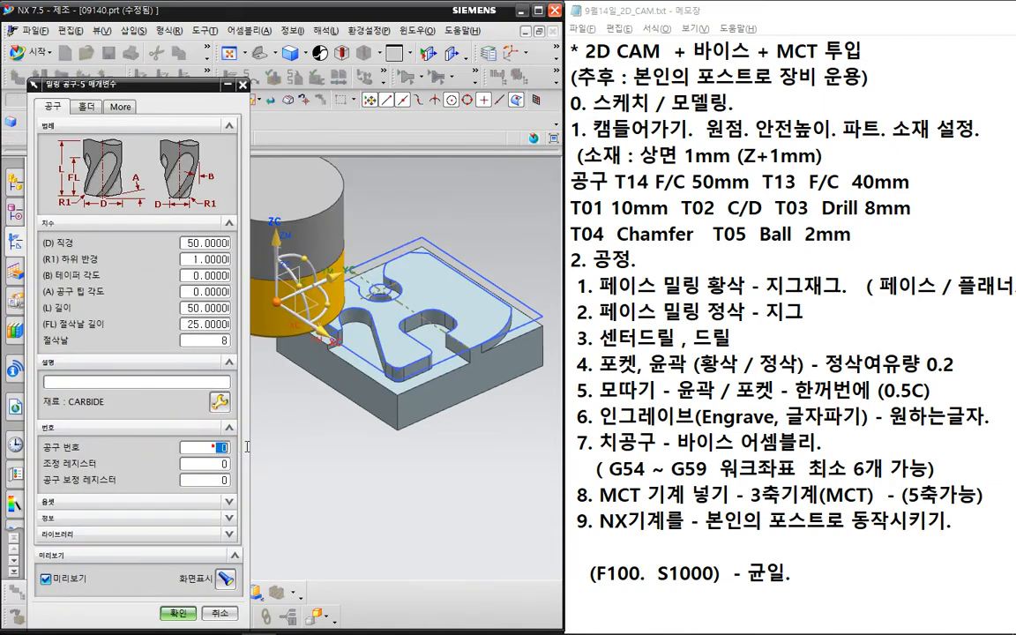
pyautogui.write('144')
pyautogui.press('Tab')
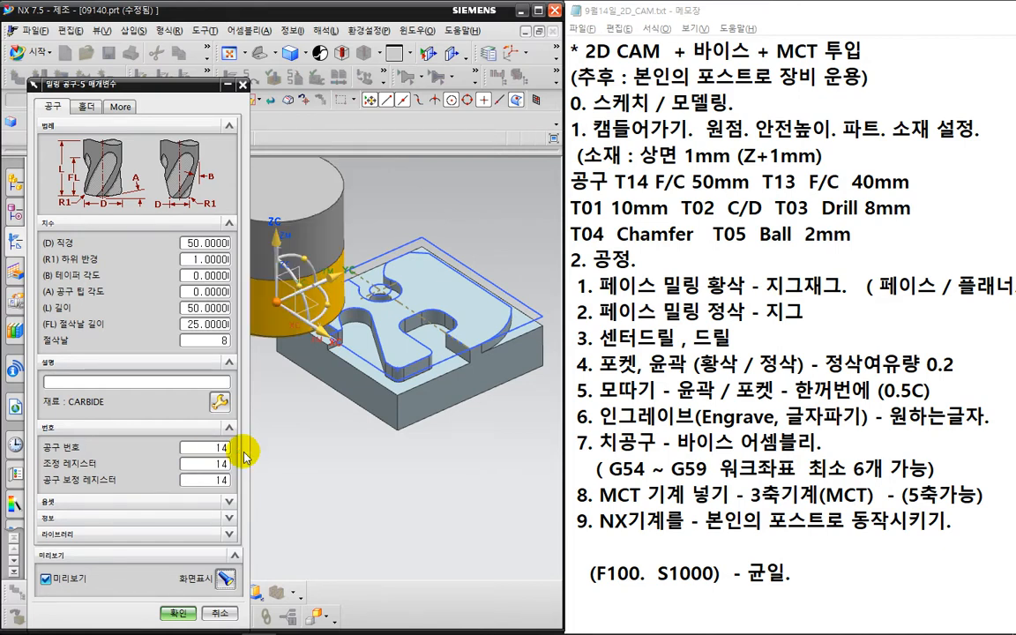
pyautogui.hotkey('ctrl', '2')
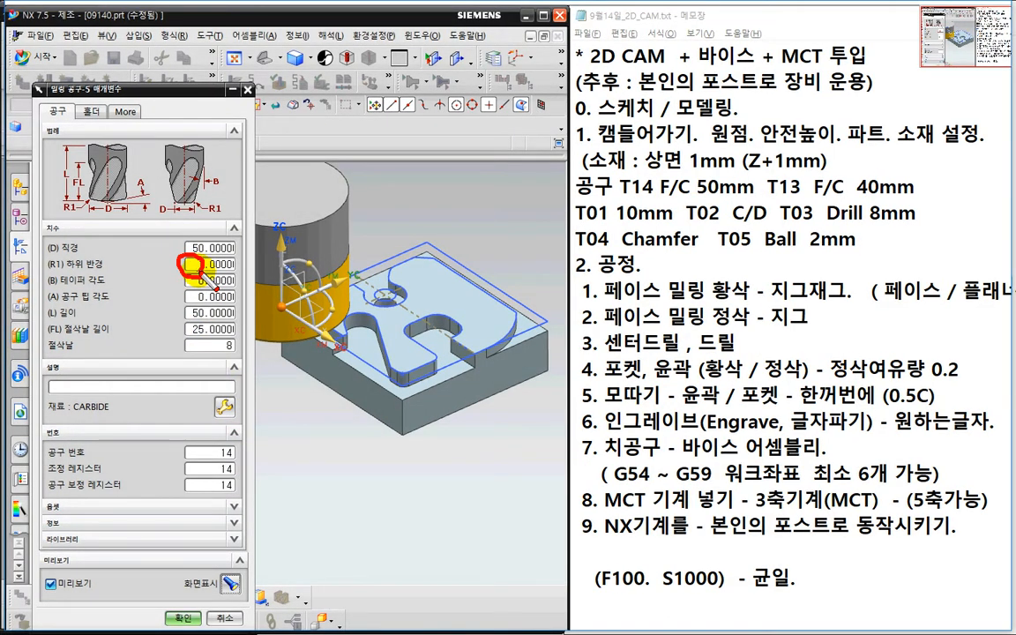
pyautogui.press('Escape')
pyautogui.click(181, 617)
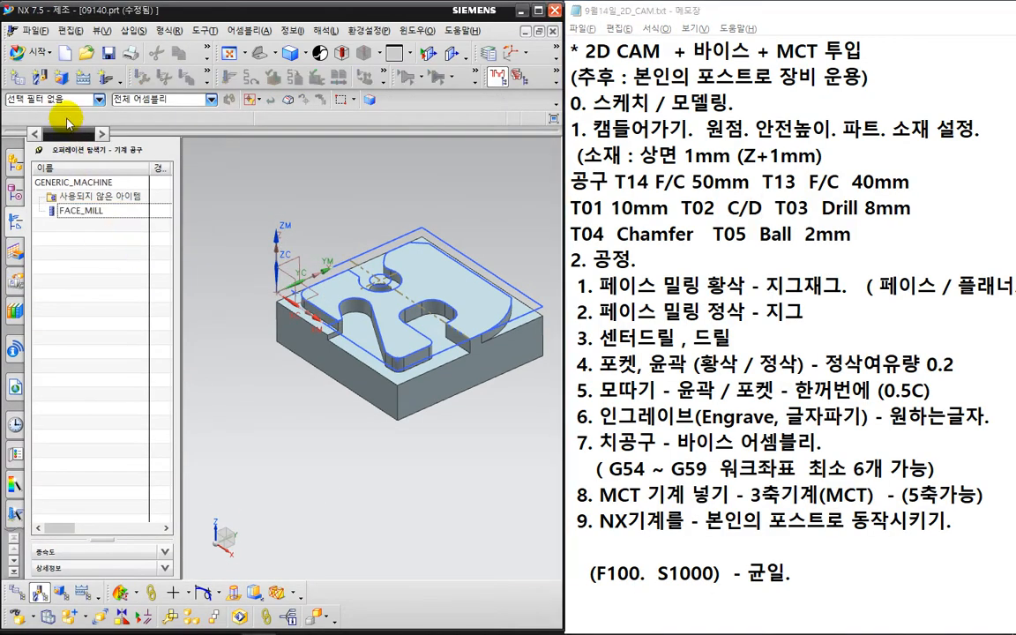
# - Create FACE_MILL_40 with 40 mm diameter, tool number and register 13, then pick MILL subtype
pyautogui.click(38, 77)
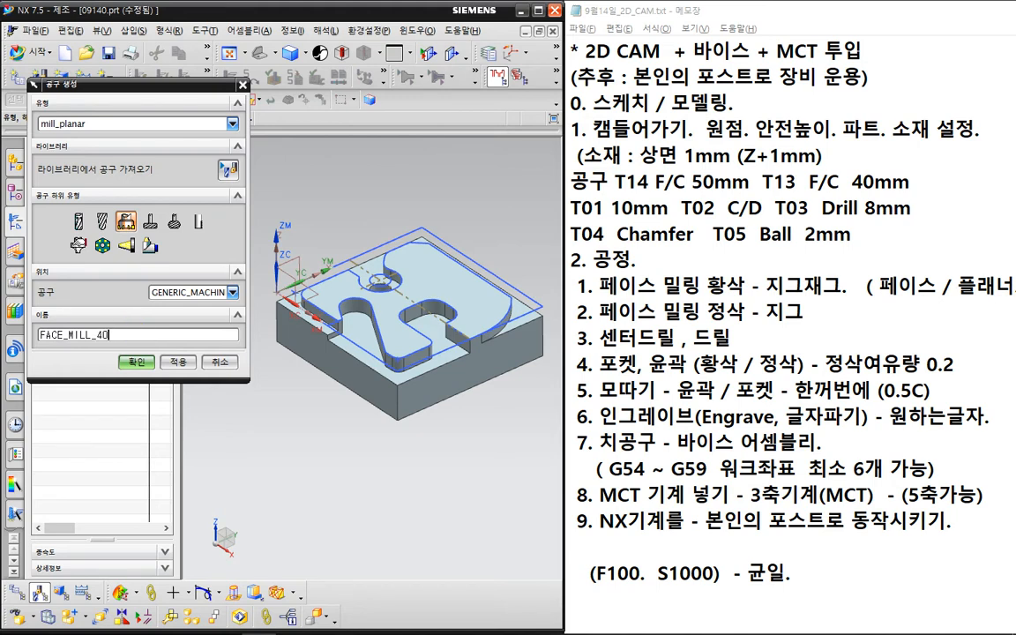
pyautogui.press('Return')
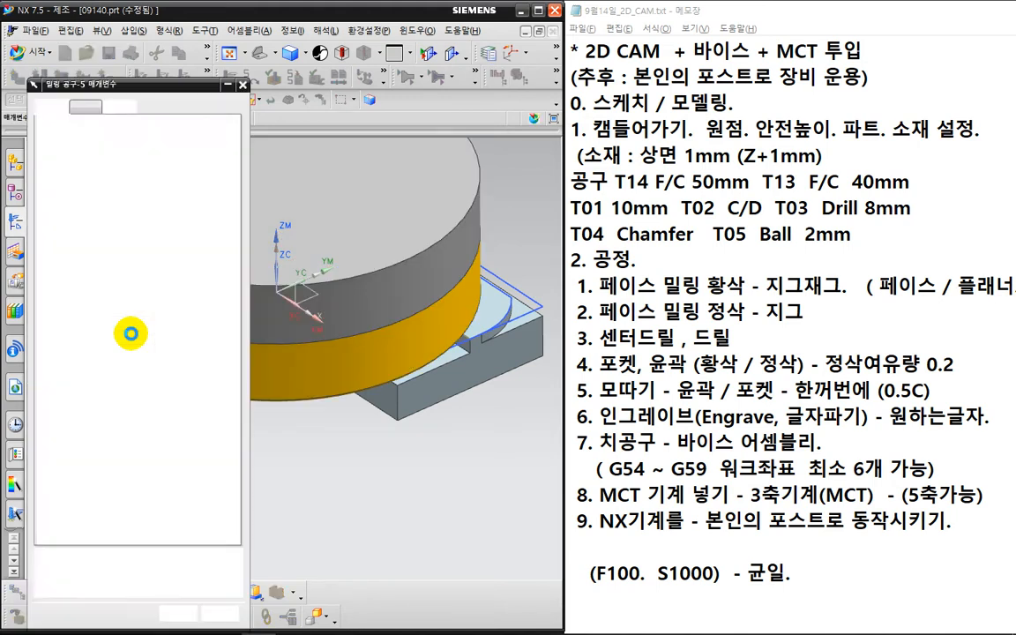
pyautogui.write('40')
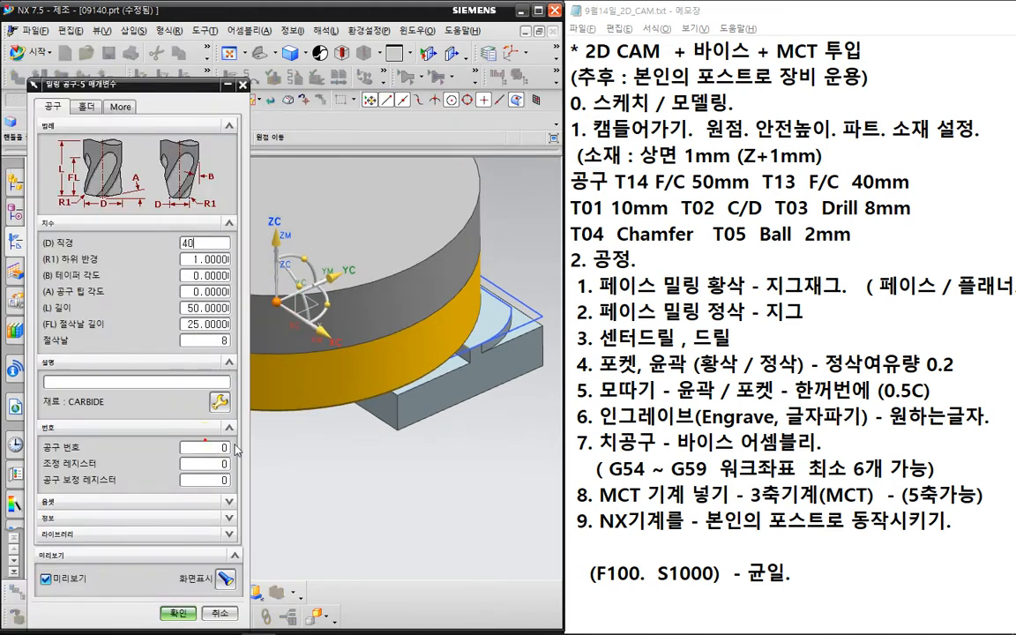
pyautogui.click(220, 448)
pyautogui.write('13')
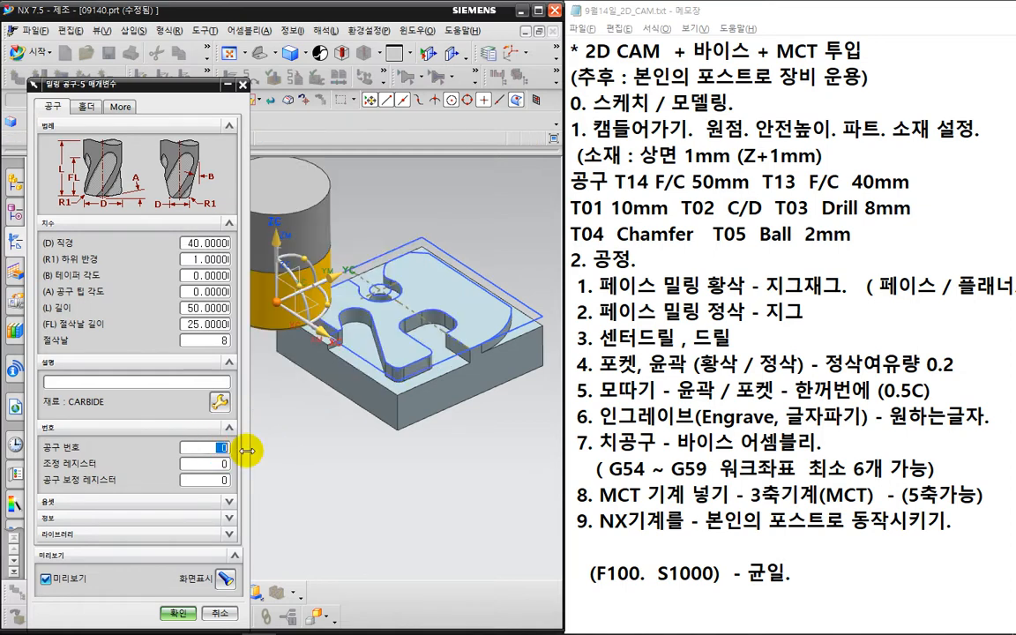
pyautogui.press('Tab')
pyautogui.write('13')
pyautogui.press('Tab')
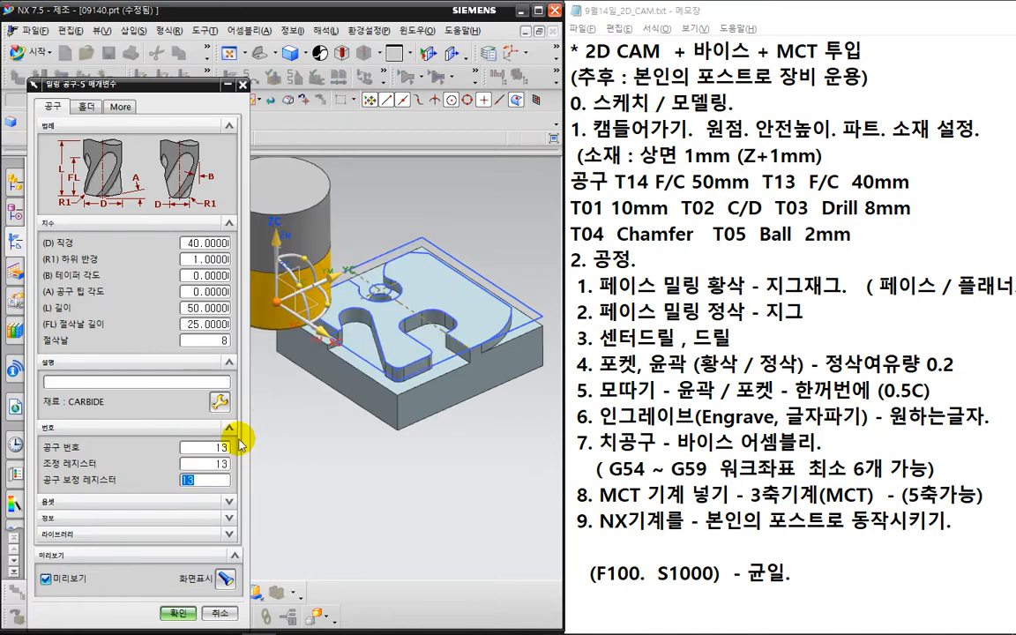
pyautogui.press('Return')
pyautogui.click(40, 82)
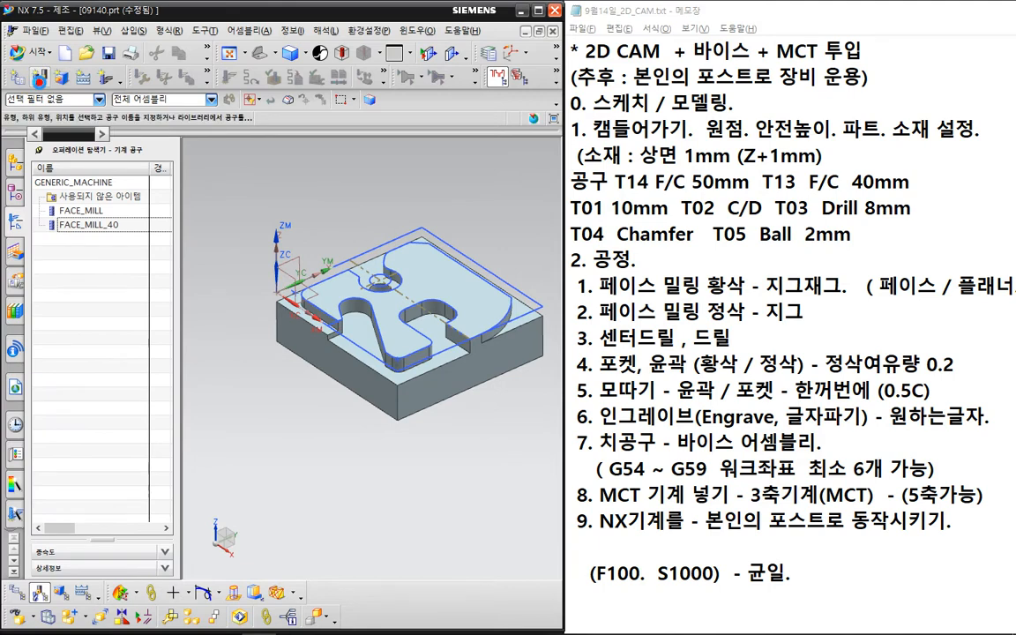
pyautogui.click(77, 221)
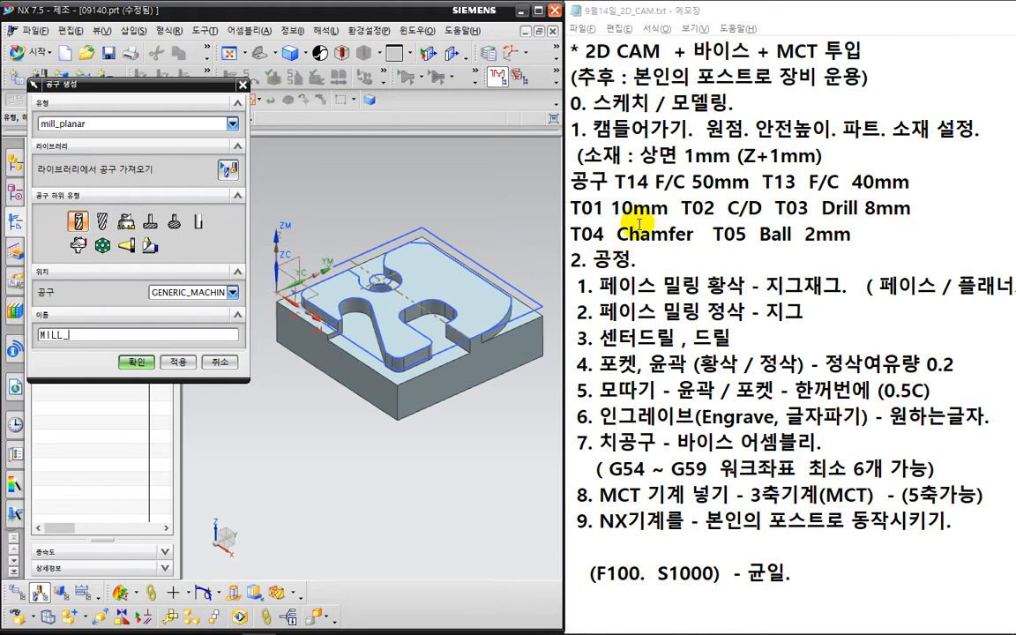
# - Create the MILL_10 end mill with 10 mm diameter, tool number 1 and register 1
pyautogui.hotkey('ctrl', '2')
pyautogui.moveTo(673, 218)
pyautogui.mouseDown()
pyautogui.moveTo(615, 210)
pyautogui.moveTo(649, 227)
pyautogui.mouseUp()
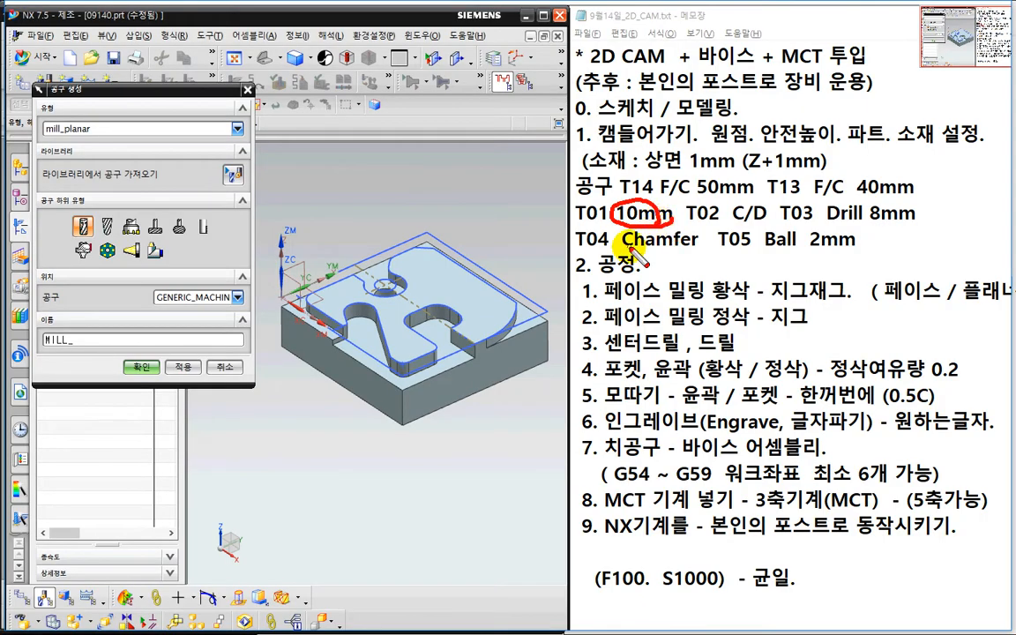
pyautogui.press('Escape')
pyautogui.click(113, 331)
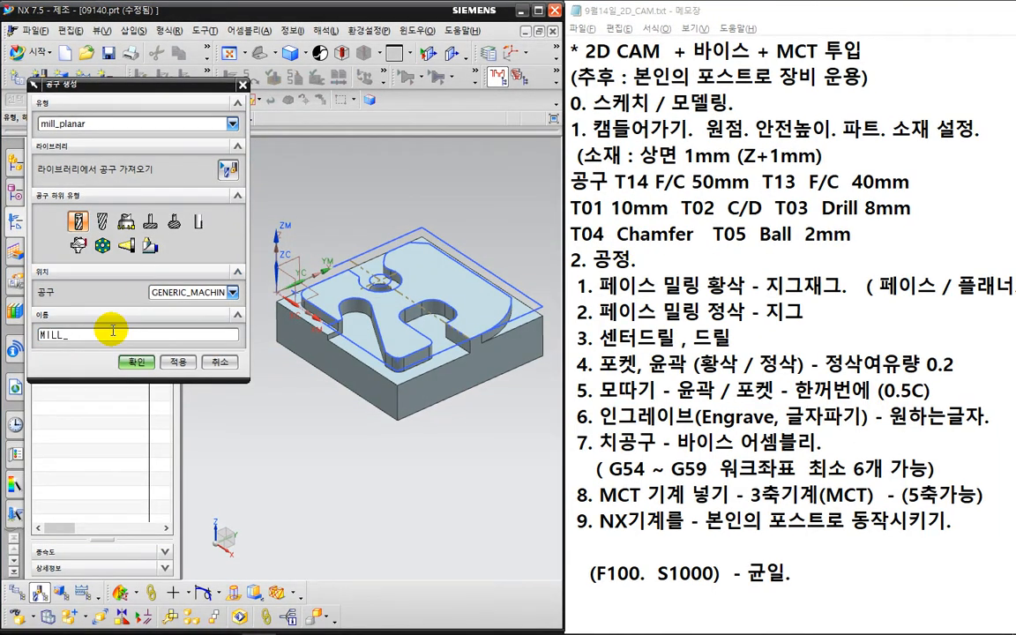
pyautogui.press('Return')
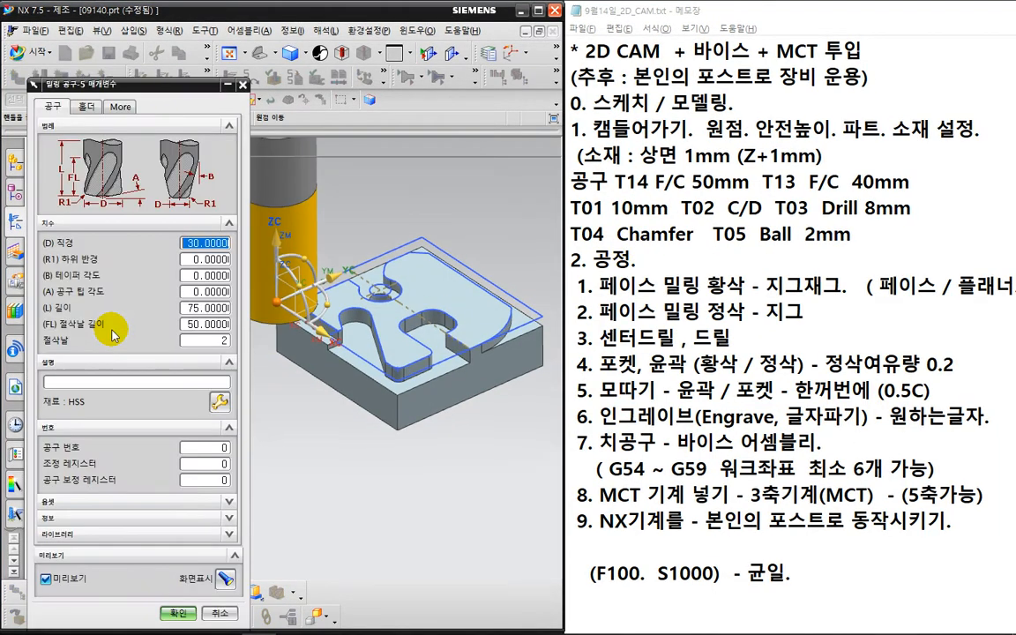
pyautogui.moveTo(216, 448); pyautogui.dragTo(259, 484)
pyautogui.write('1')
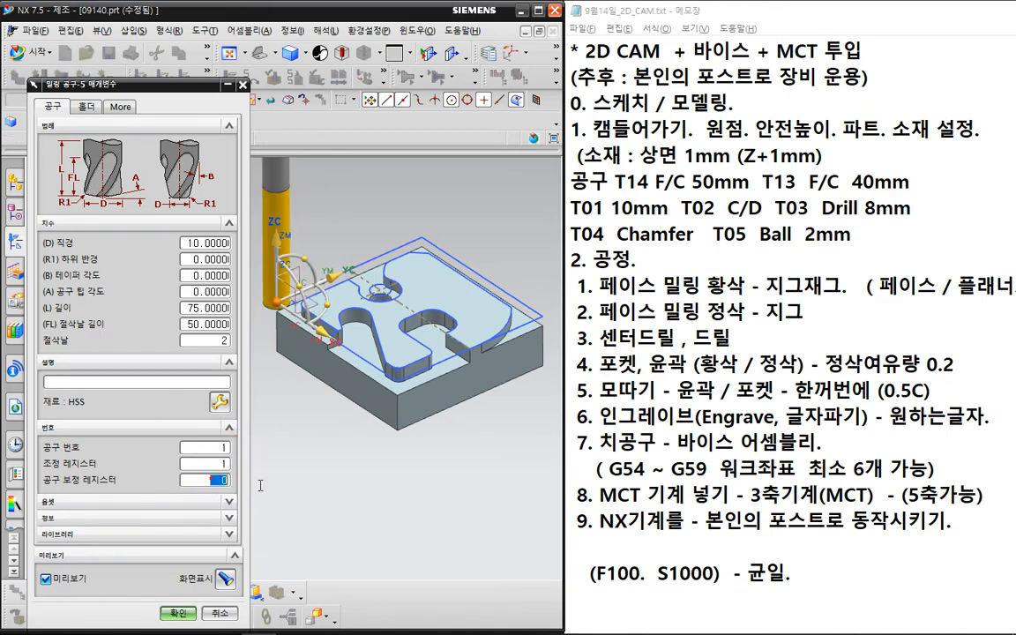
pyautogui.write('1')
pyautogui.click(179, 616)
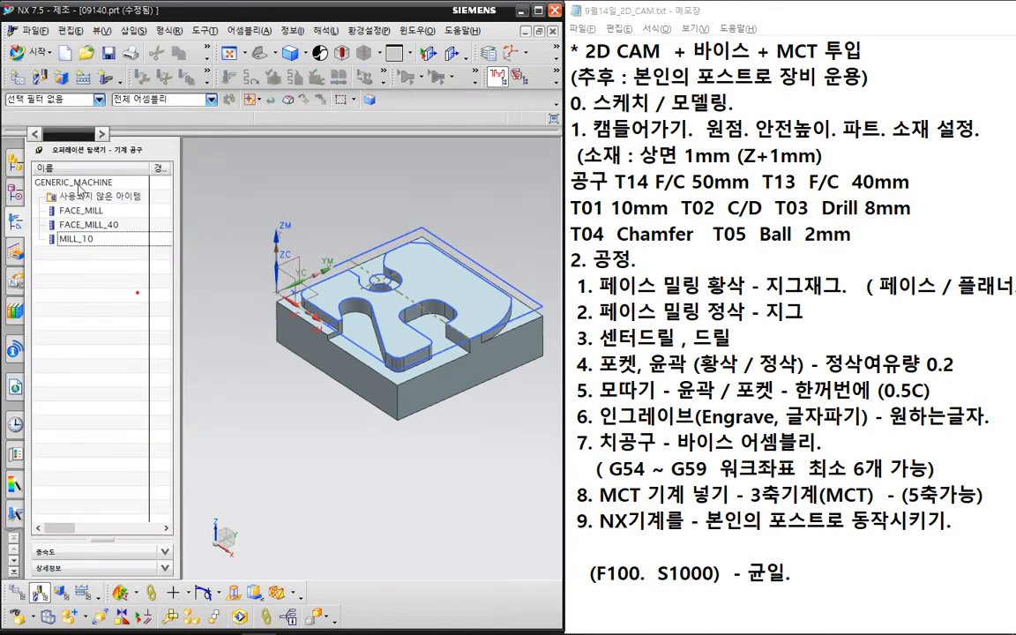
pyautogui.click(36, 72)
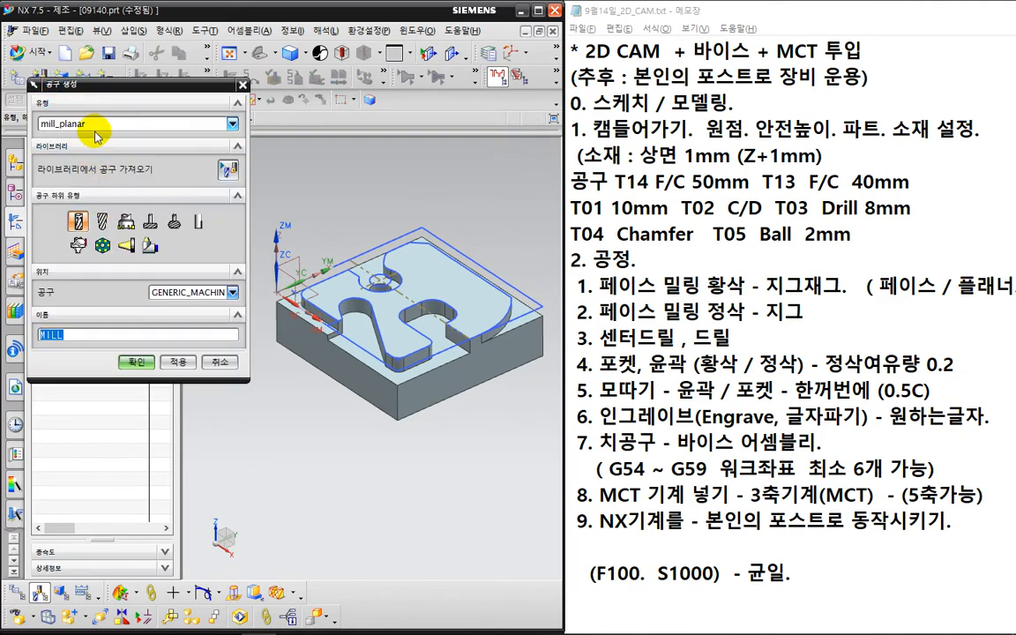
# - Add a CENTERDRILL from the hole_making tool family as tool number 2
pyautogui.click(88, 123)
pyautogui.click(99, 198)
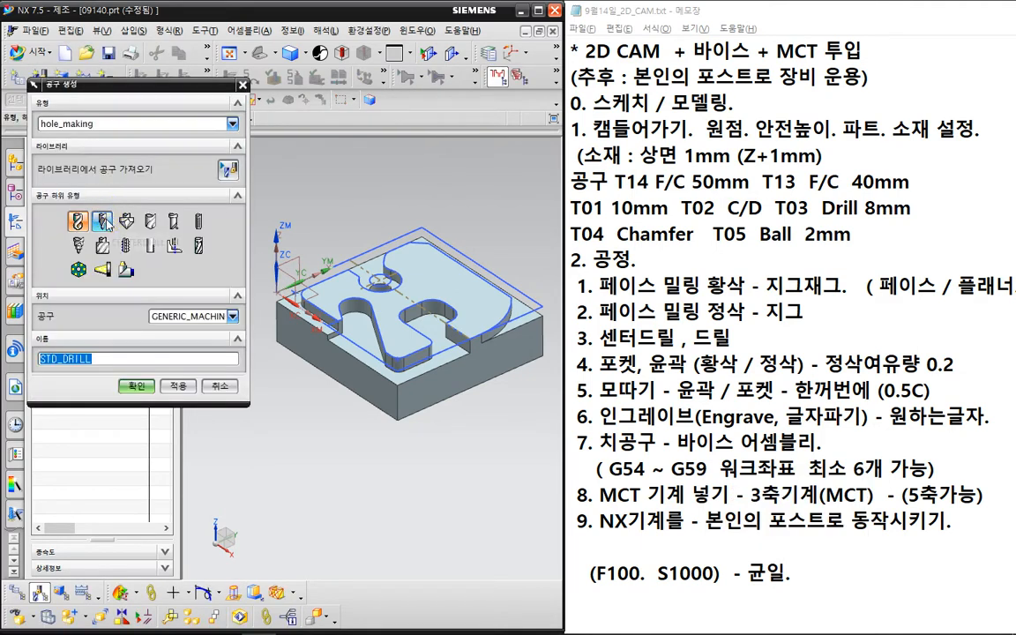
pyautogui.click(102, 220)
pyautogui.click(135, 386)
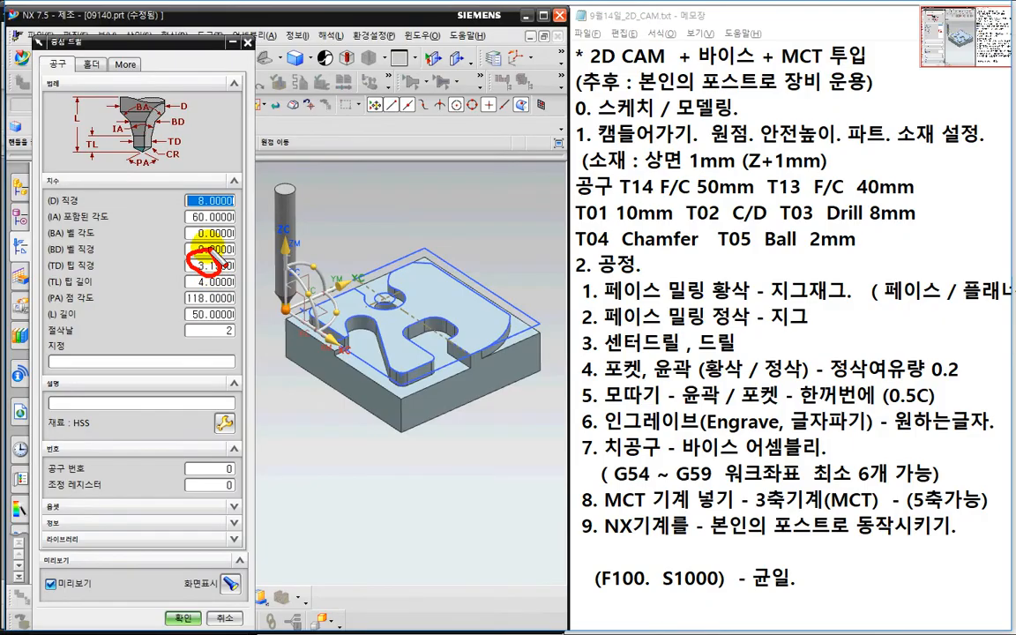
pyautogui.click(208, 468)
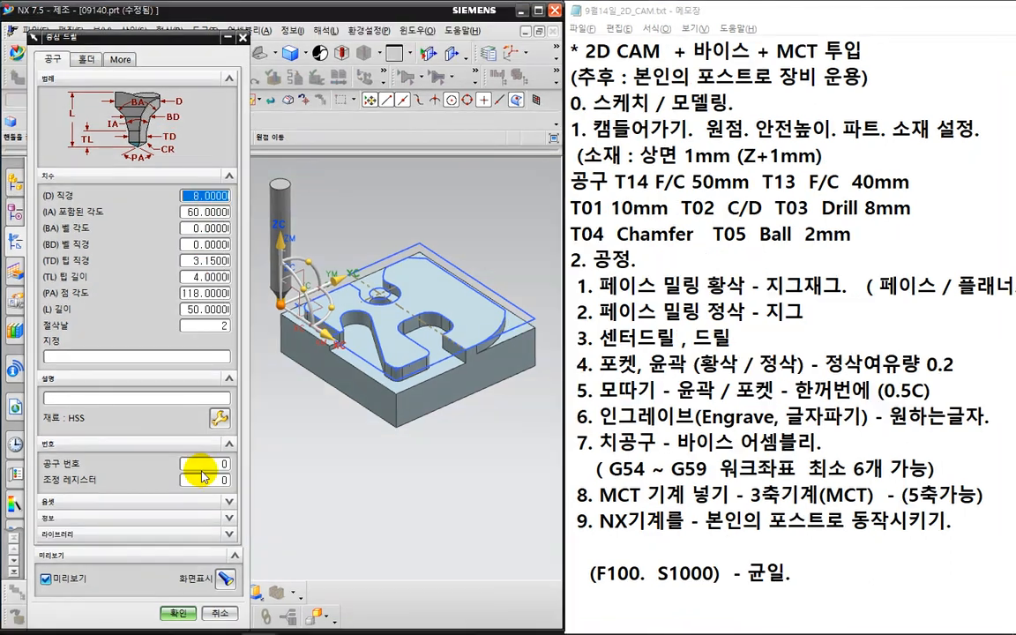
pyautogui.write('2')
pyautogui.press('Tab')
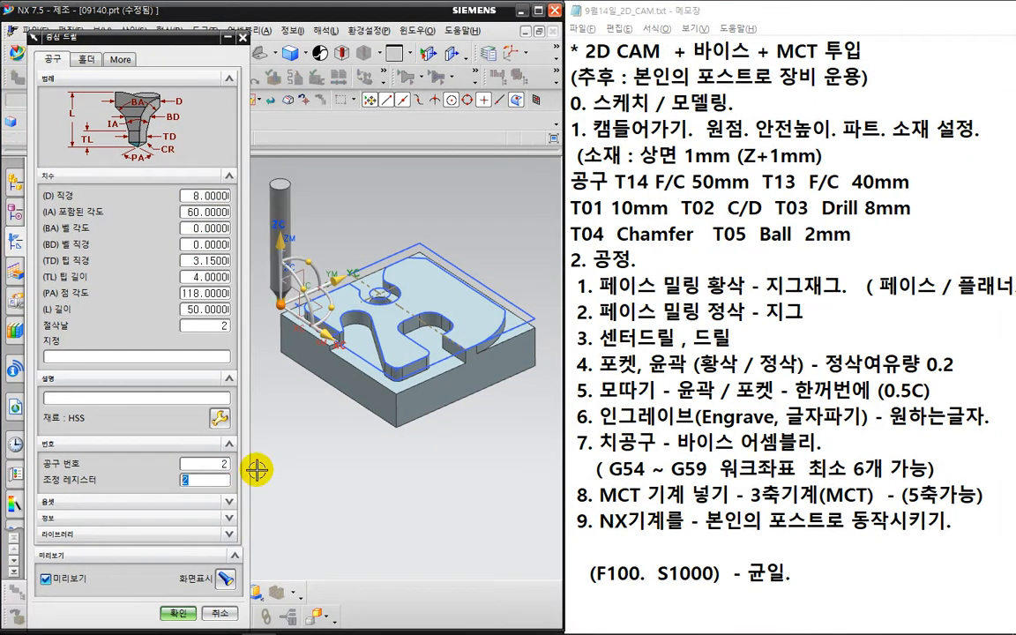
pyautogui.click(177, 612)
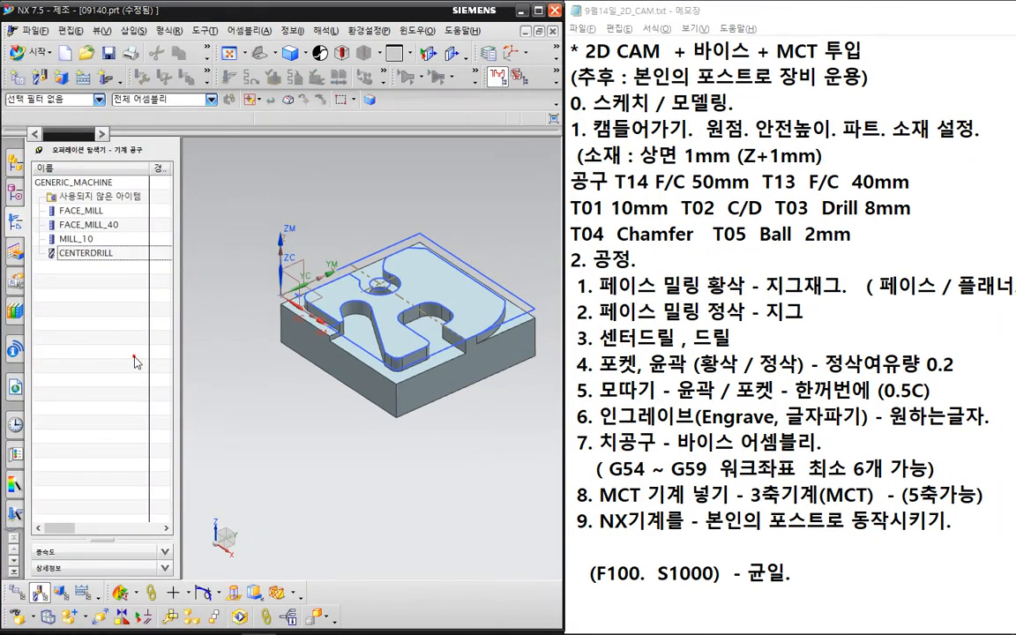
# - Create the 8 mm STD_DRILL with tool number 3 and adjust register 3
pyautogui.click(36, 75)
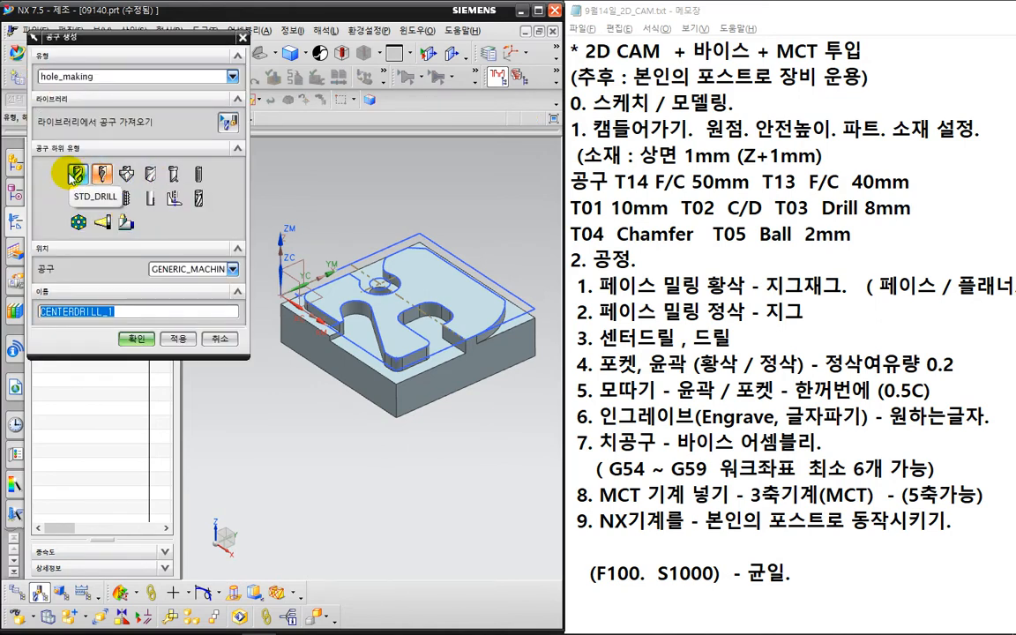
pyautogui.click(75, 173)
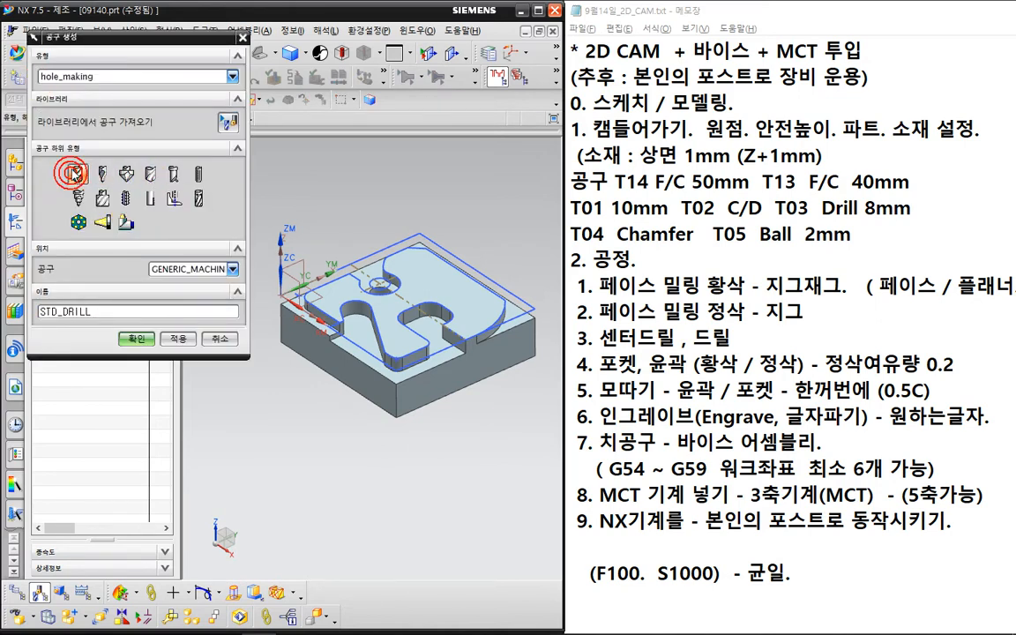
pyautogui.click(132, 340)
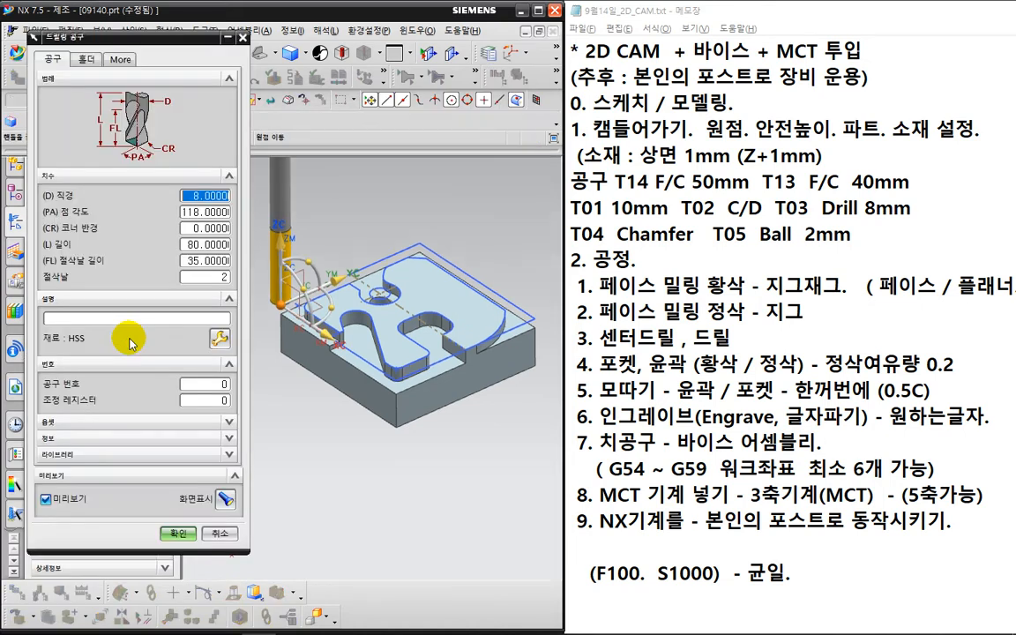
pyautogui.click(208, 384)
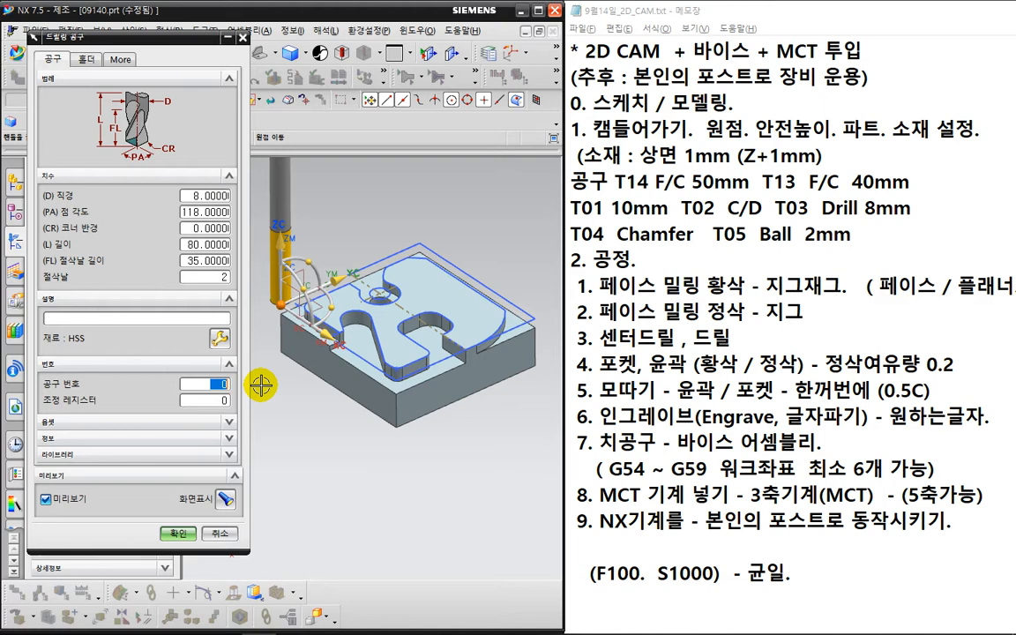
pyautogui.write('3')
pyautogui.press('Tab')
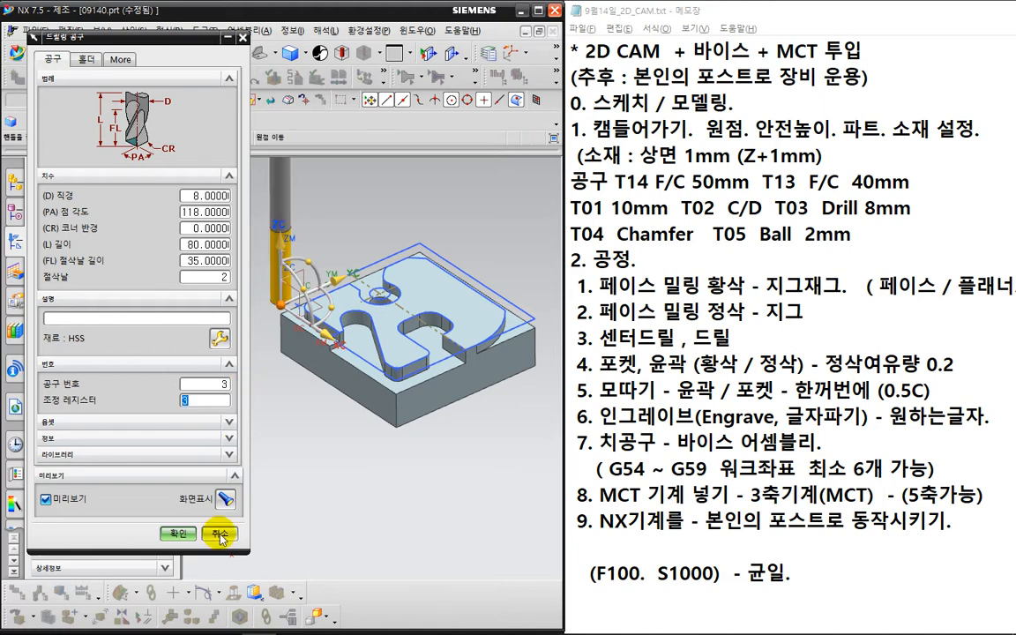
pyautogui.click(177, 534)
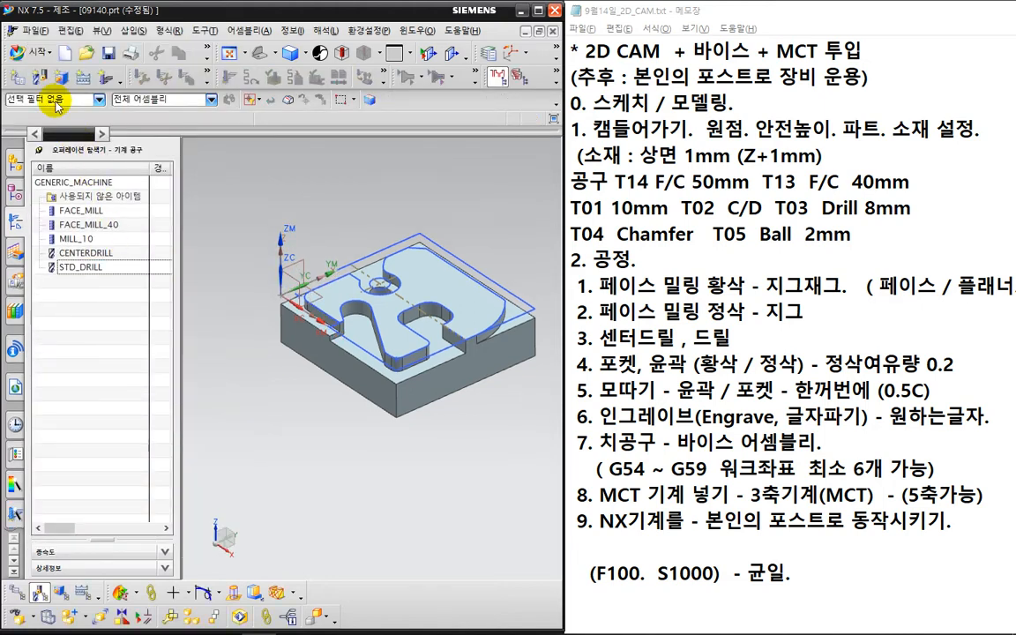
pyautogui.click(37, 76)
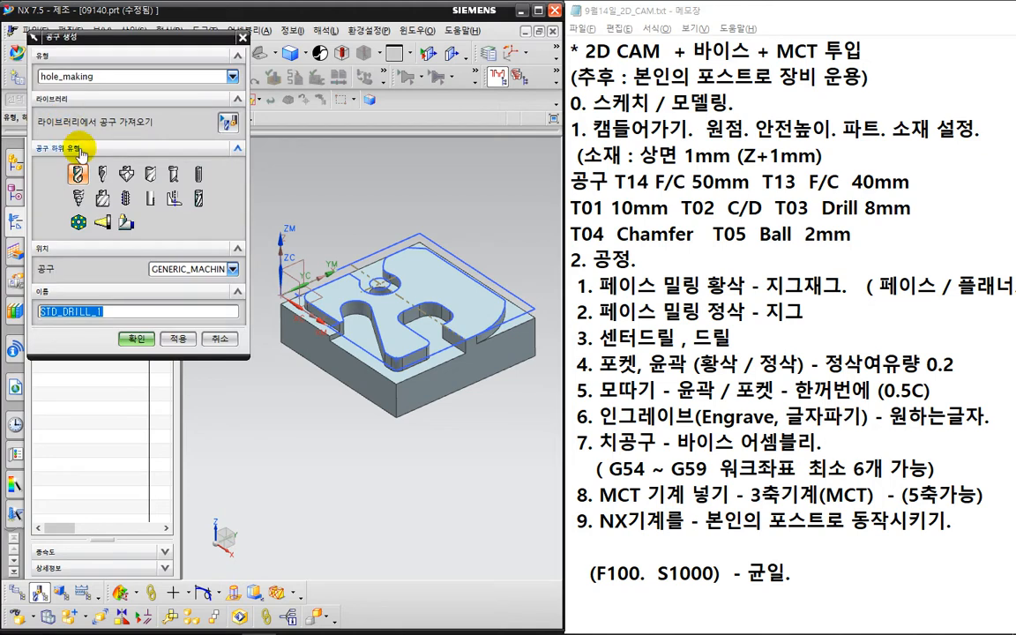
# - Create the 10 mm, 90° SPOT_DRILL with tool number 4 and adjust register 4
pyautogui.click(149, 177)
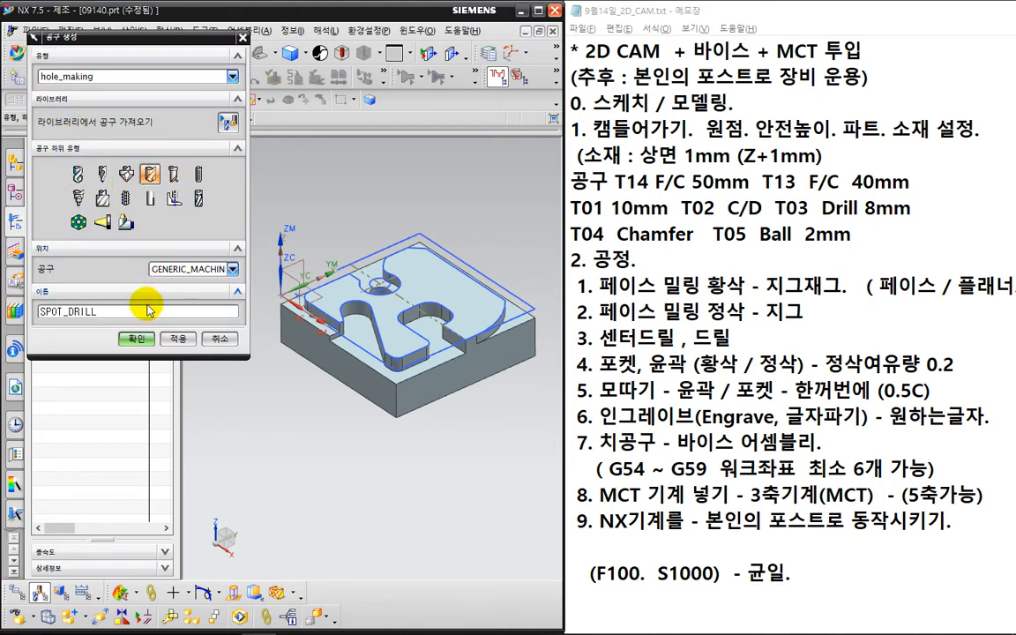
pyautogui.click(138, 338)
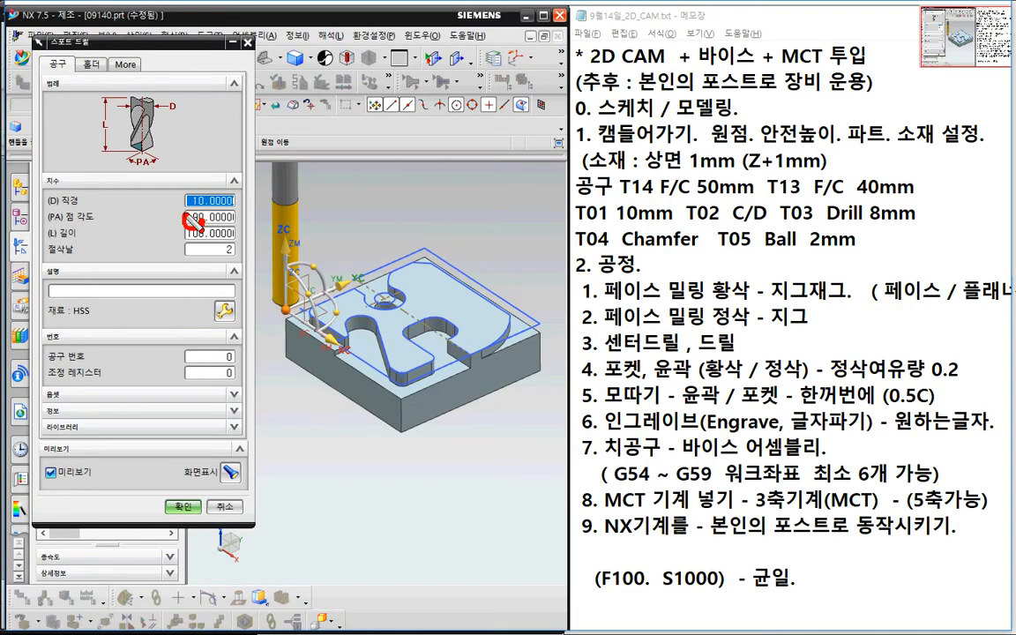
pyautogui.moveTo(193, 221); pyautogui.dragTo(197, 208)
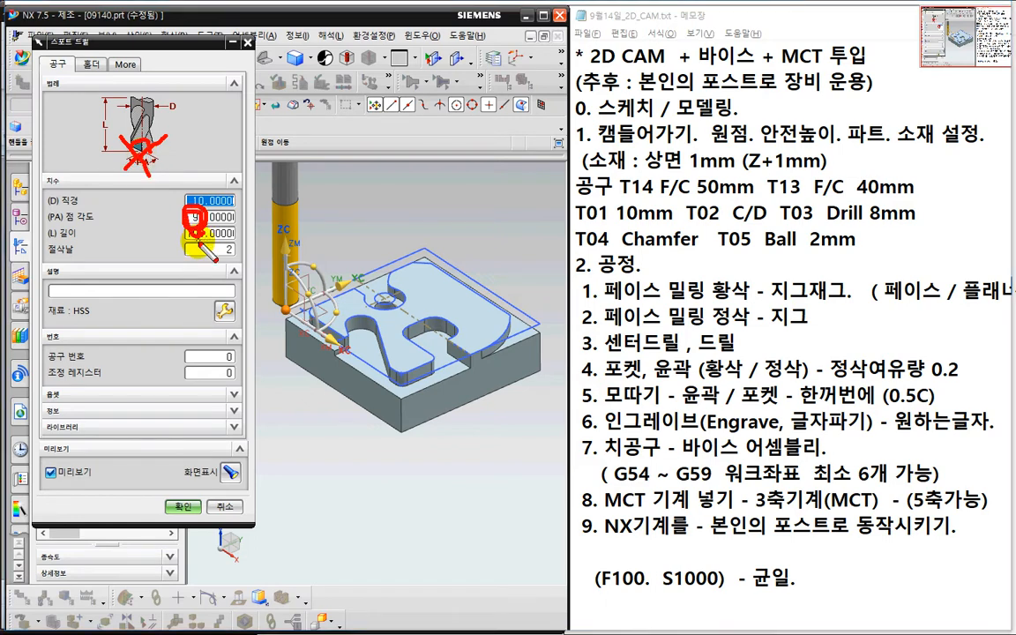
pyautogui.press('Escape')
pyautogui.click(221, 358)
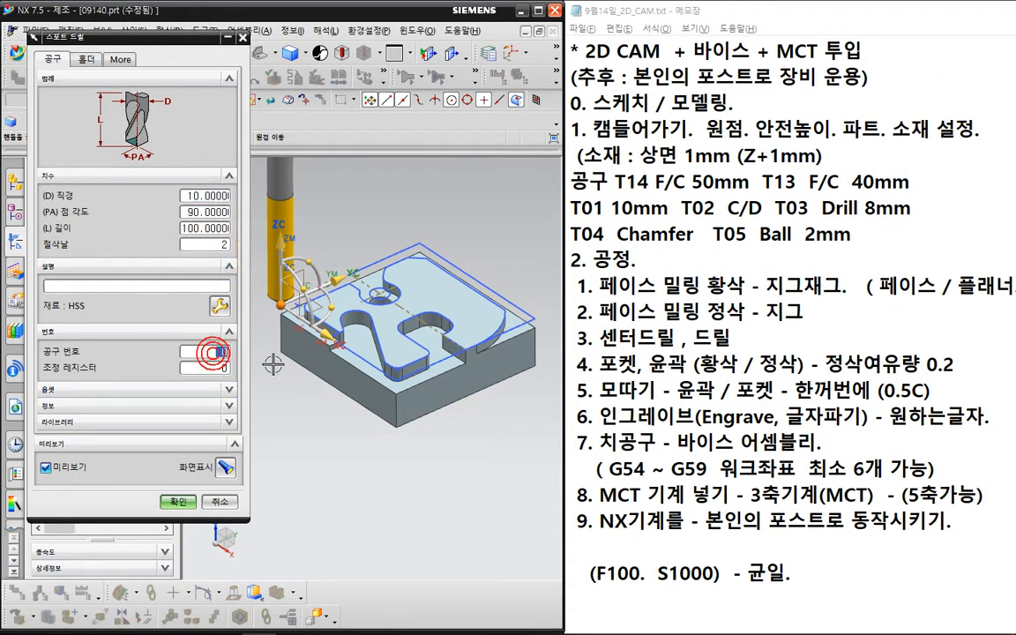
pyautogui.press('Tab')
pyautogui.write('4')
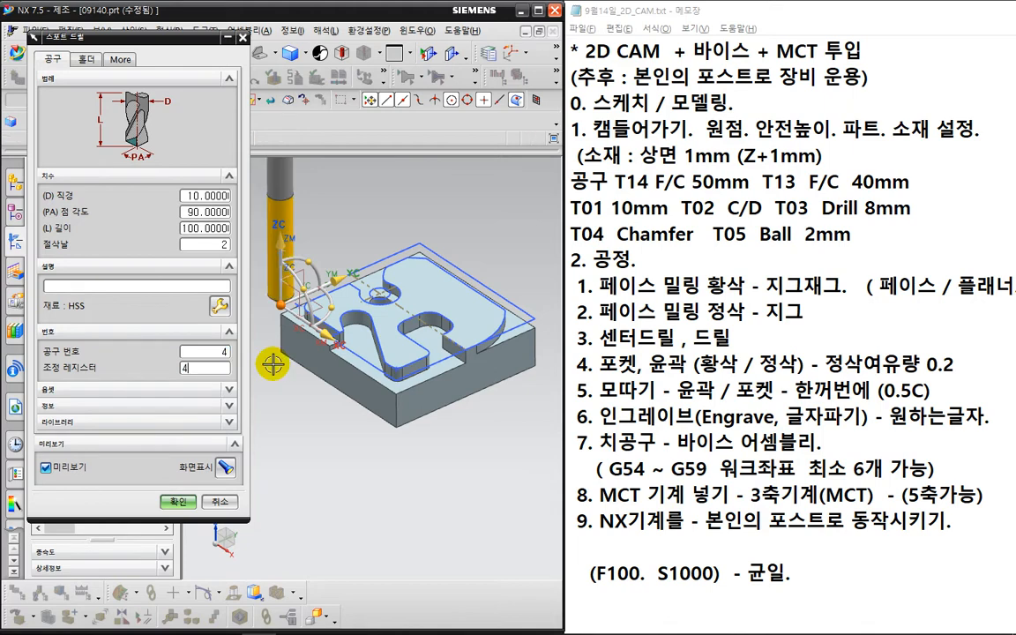
pyautogui.click(174, 500)
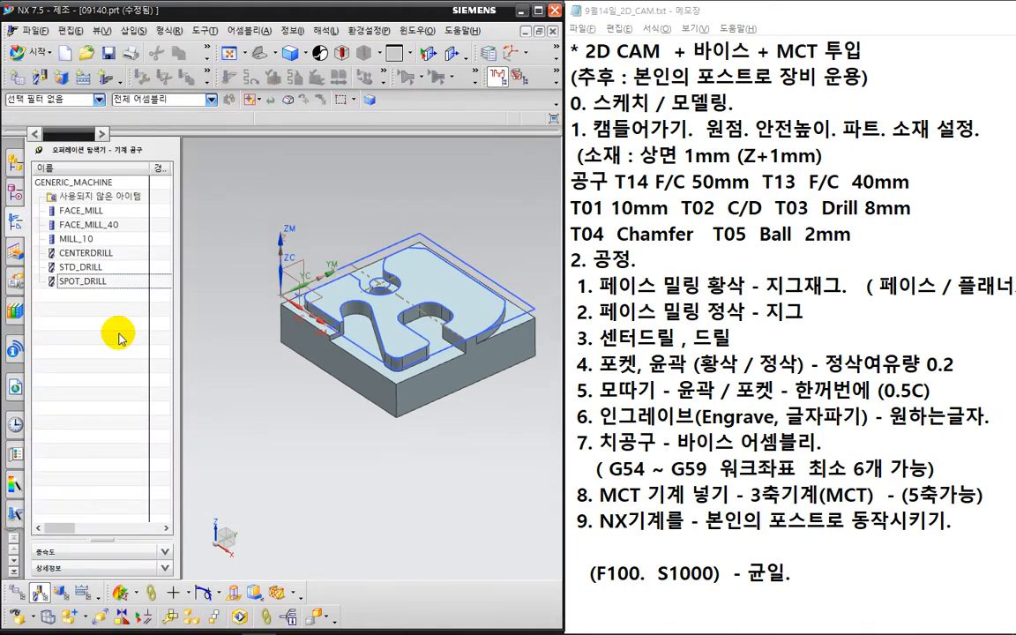
pyautogui.click(38, 76)
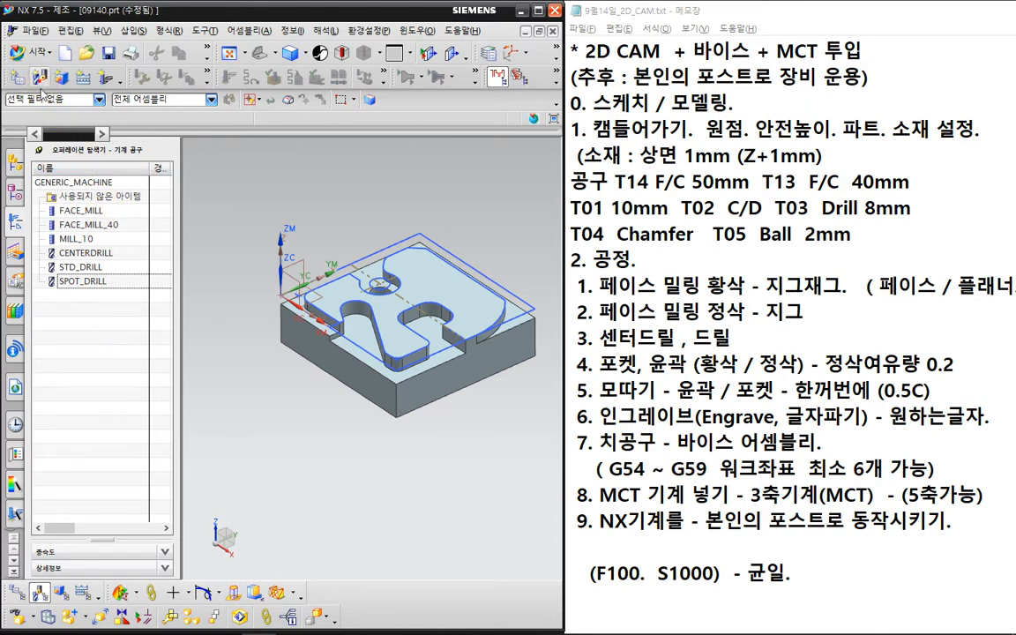
# - Switch the tool type to mill_planar, pick BALL_MILL, and enter a 2 mm diameter
pyautogui.click(57, 76)
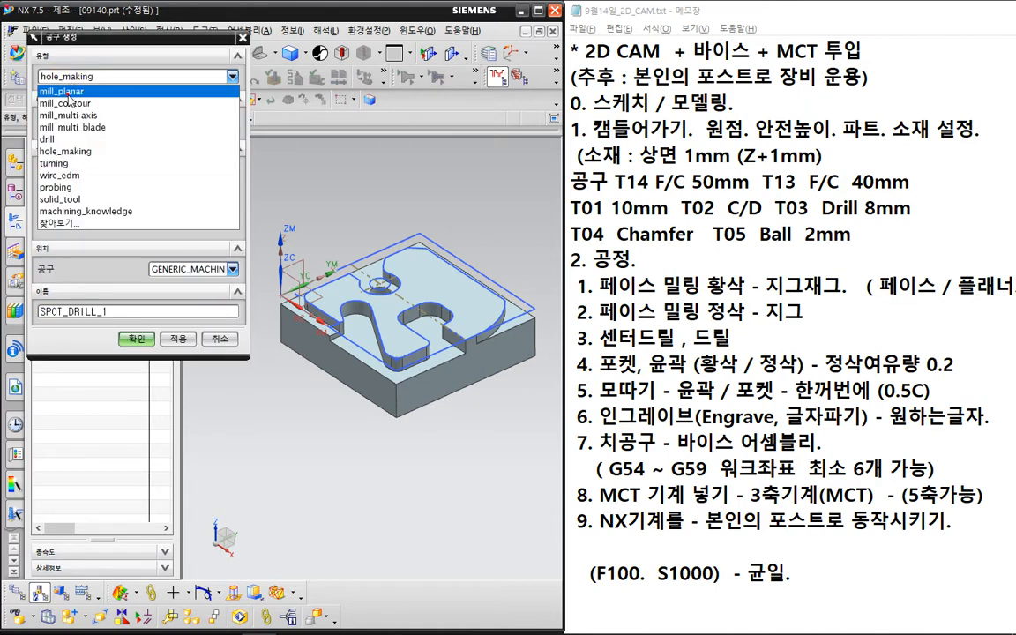
pyautogui.press('Escape')
pyautogui.click(38, 592)
pyautogui.click(104, 176)
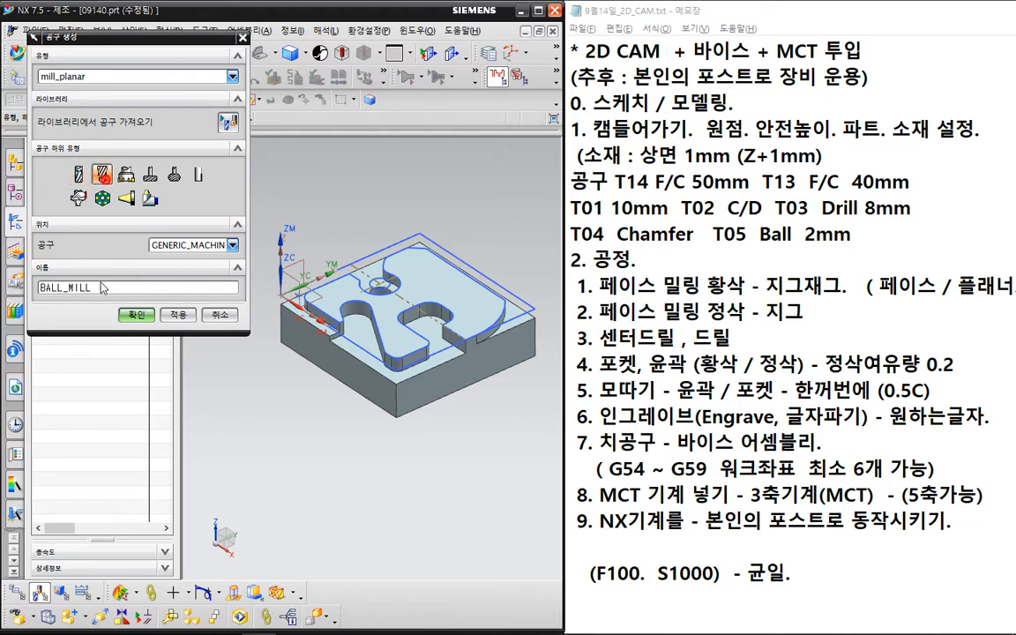
pyautogui.press('Return')
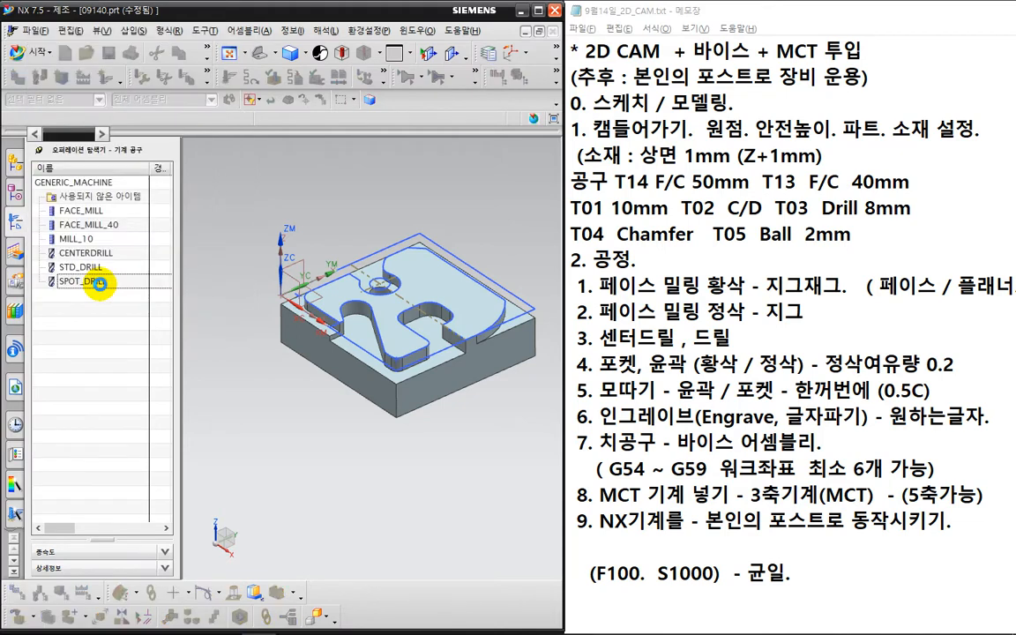
pyautogui.write('2')
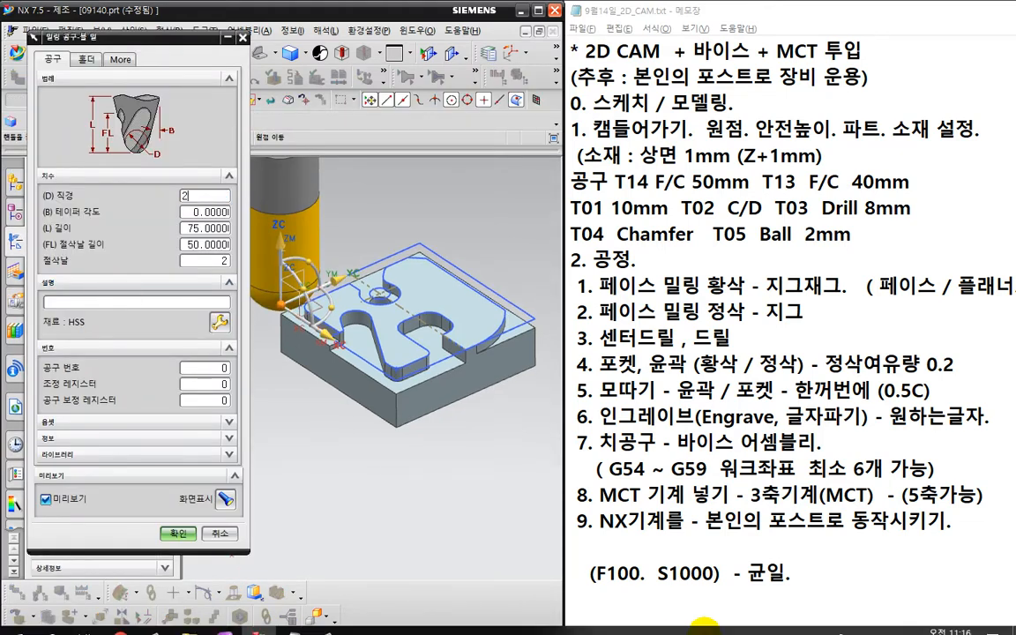
pyautogui.click(223, 367)
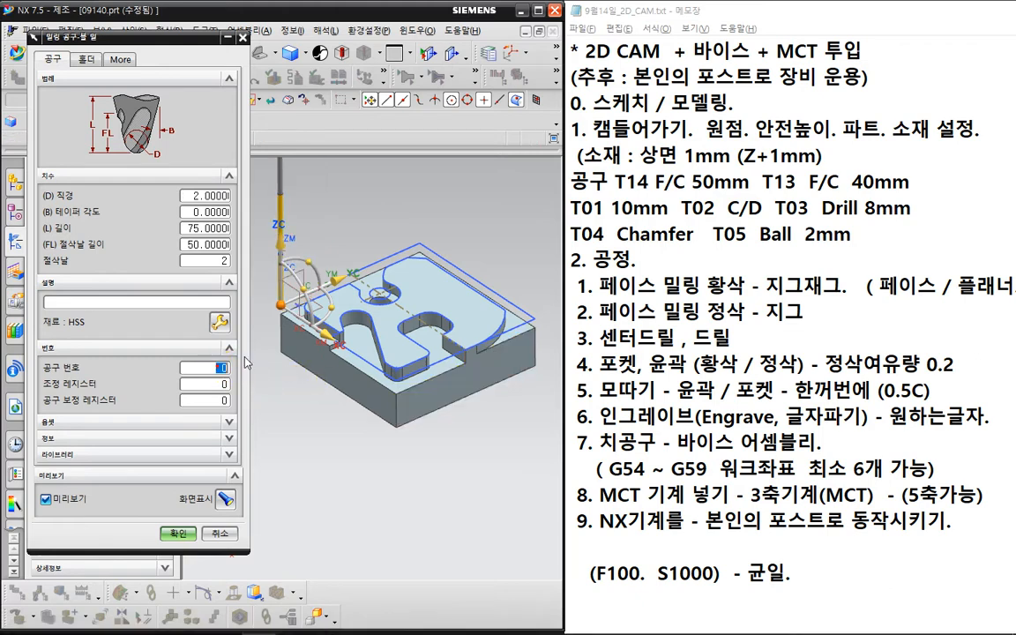
# - Set the ball mill's tool number, adjust and cutcom registers to 5 and save BALL_MILL_2
pyautogui.press('Tab')
pyautogui.write('5')
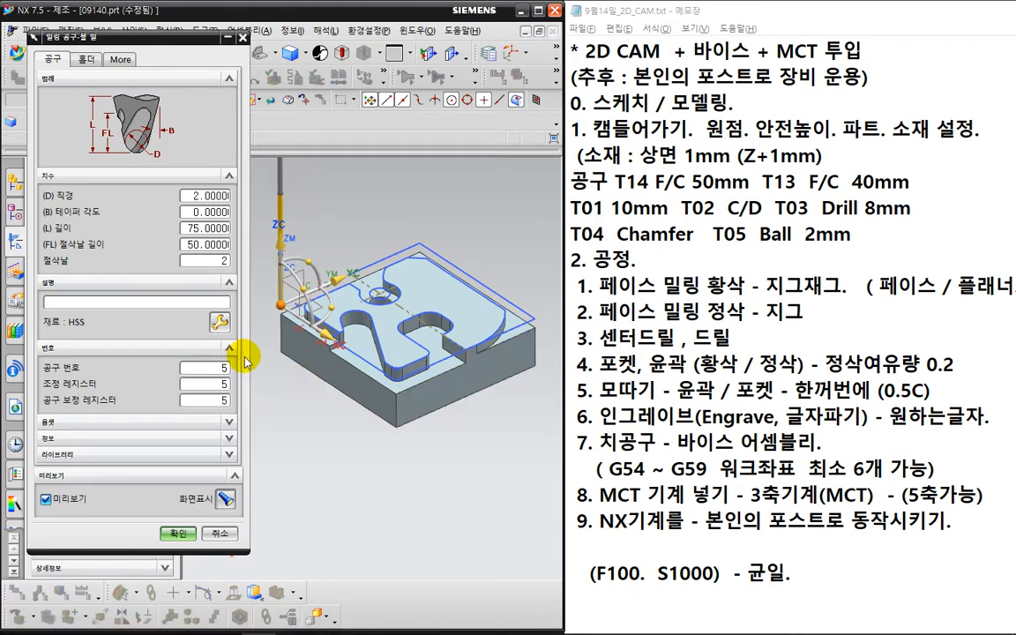
pyautogui.click(178, 533)
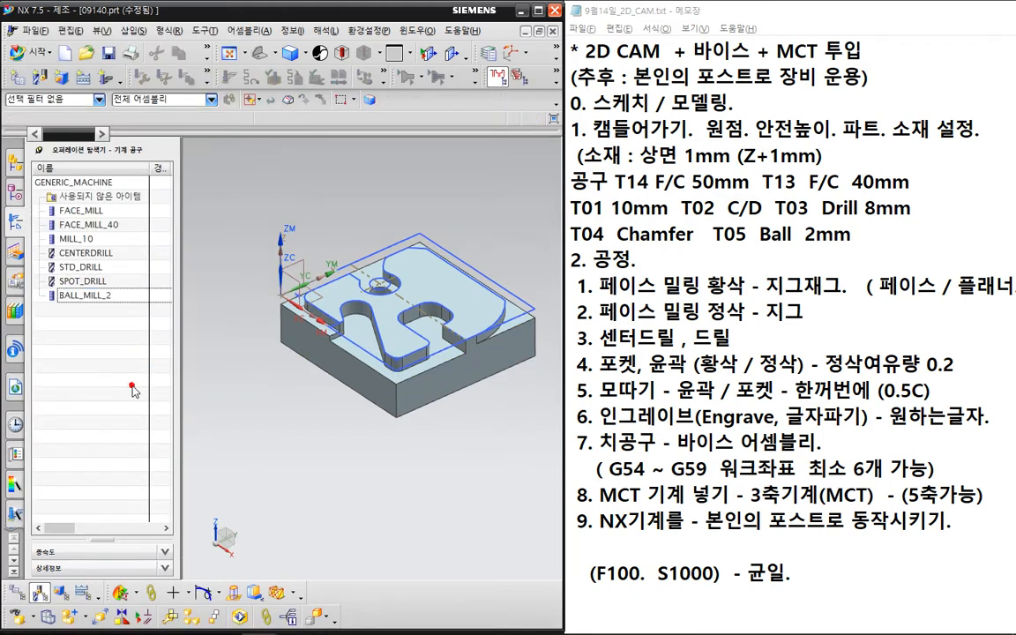
# - Rename FACE_MILL to FACE_MILL_50 and STD_DRILL to STD_DRILL_8 in the navigator
pyautogui.doubleClick(119, 211)
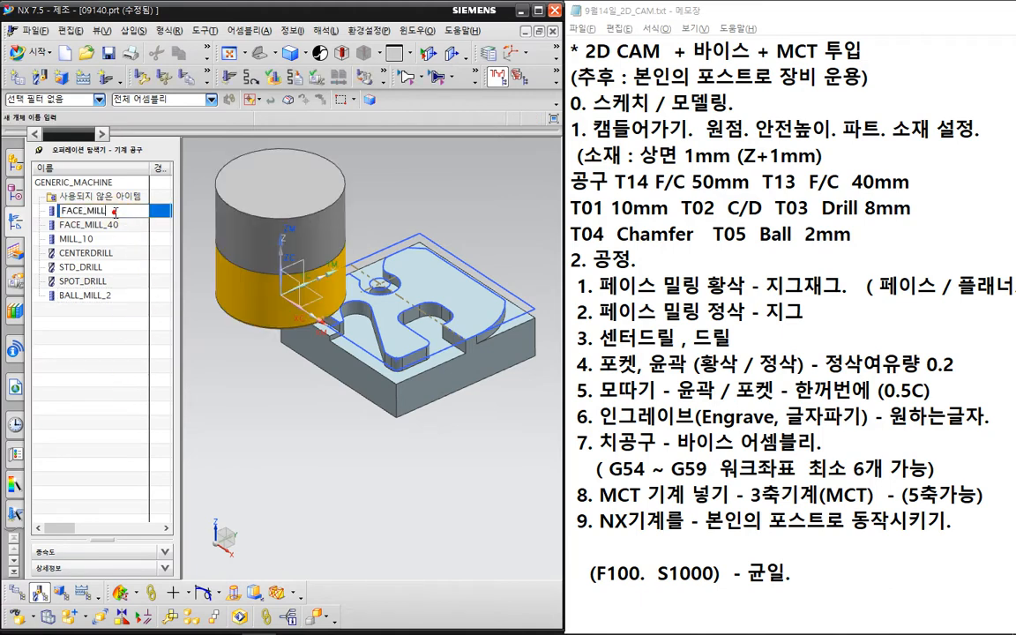
pyautogui.write('_50')
pyautogui.press('Return')
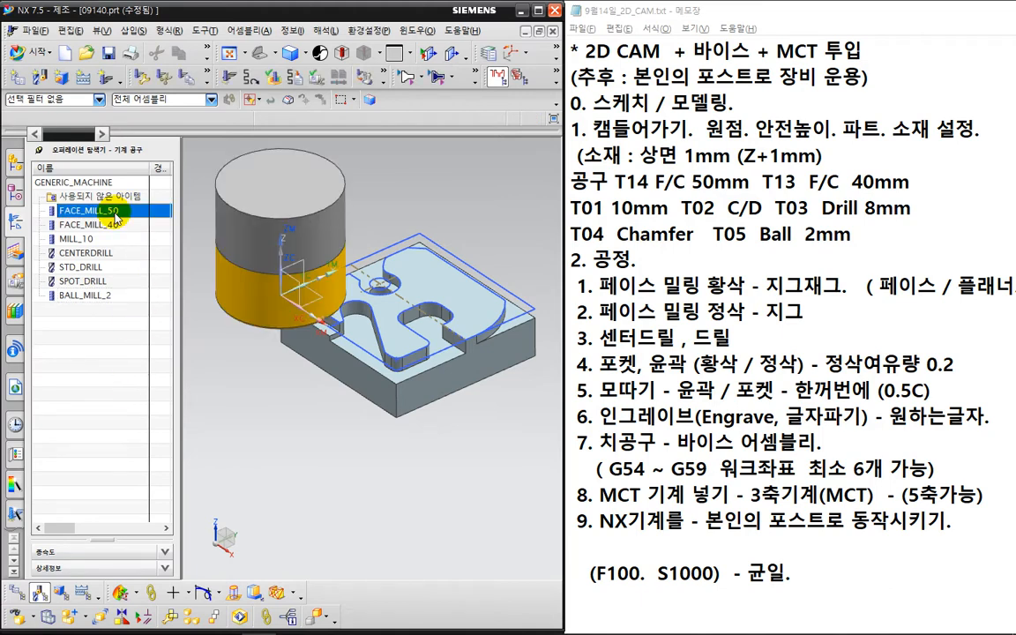
pyautogui.doubleClick(102, 267)
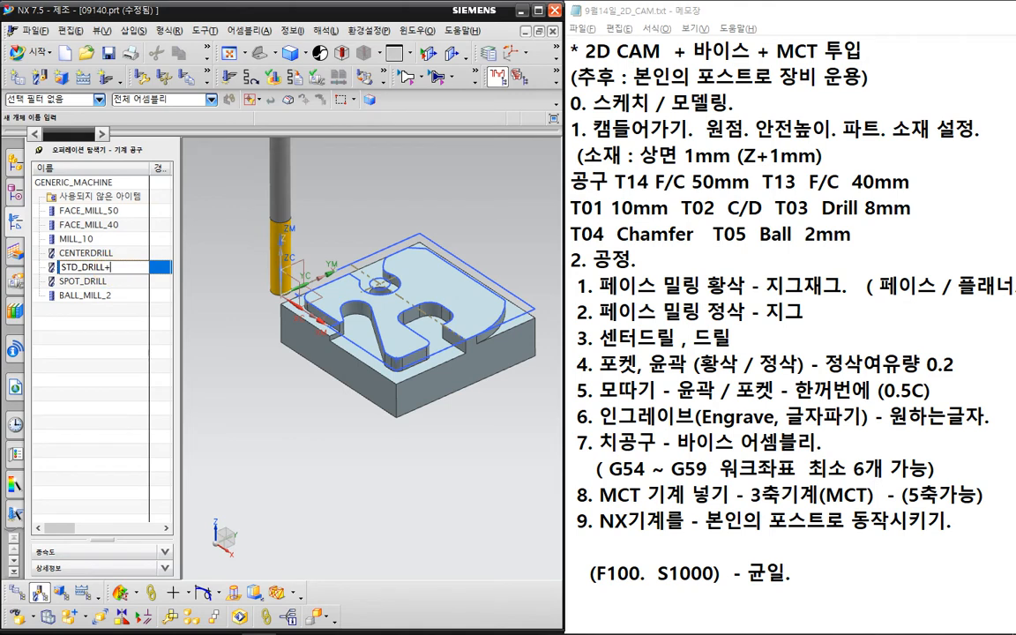
pyautogui.write('_8')
pyautogui.press('Return')
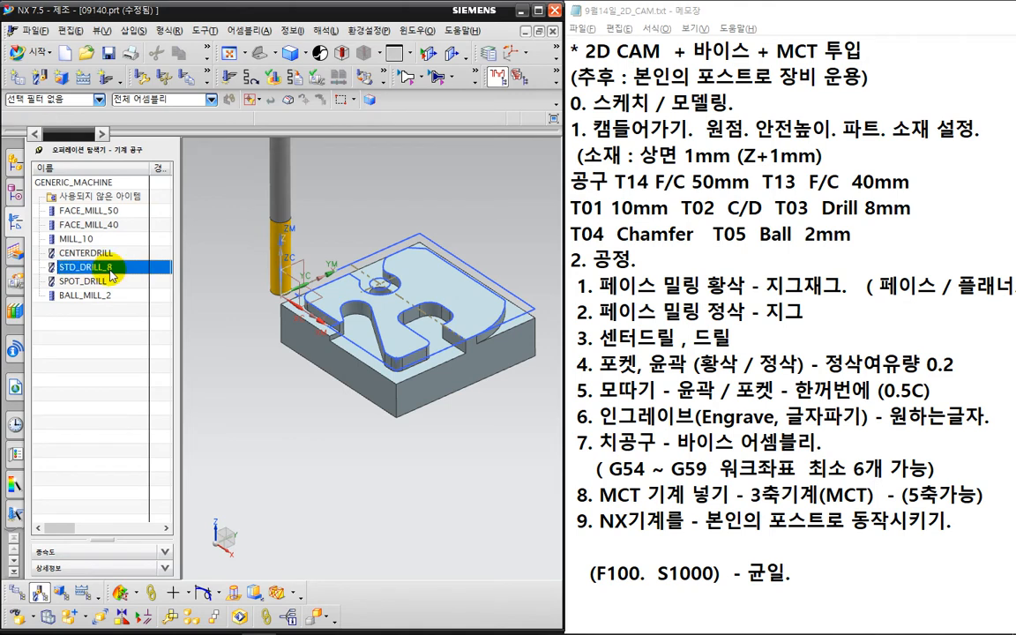
pyautogui.click(127, 346)
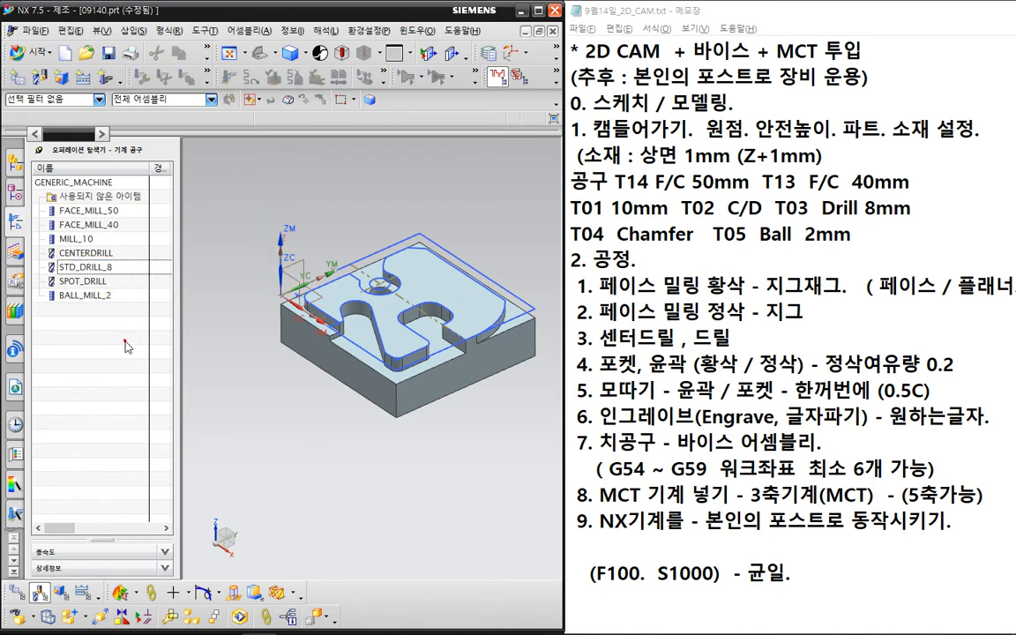
pyautogui.rightClick(174, 328)
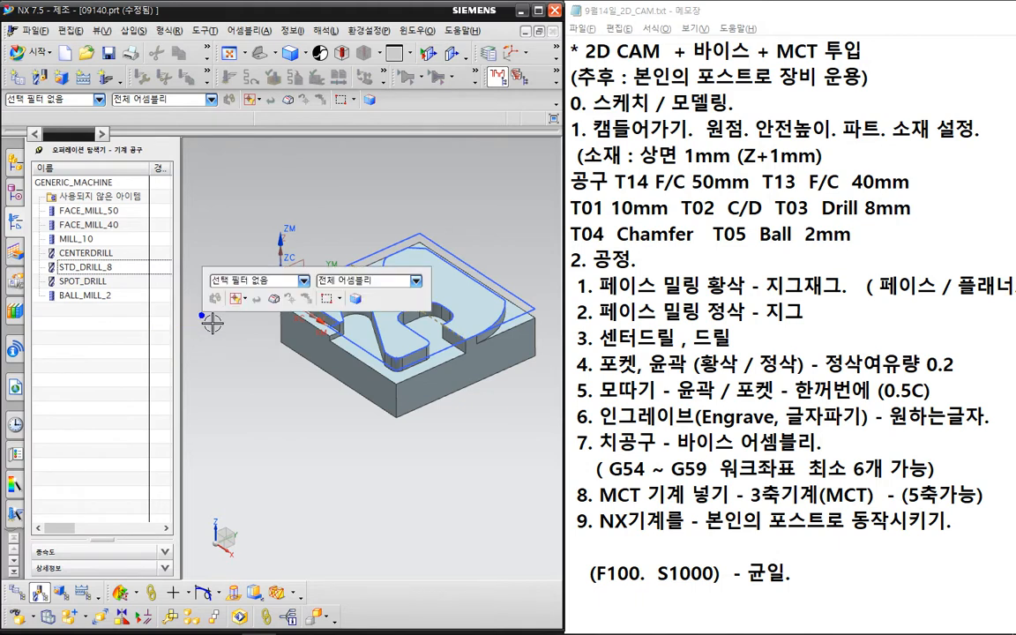
pyautogui.click(162, 329)
# - Switch the Operation Navigator to the Geometry View
pyautogui.click(149, 363)
pyautogui.click(111, 336)
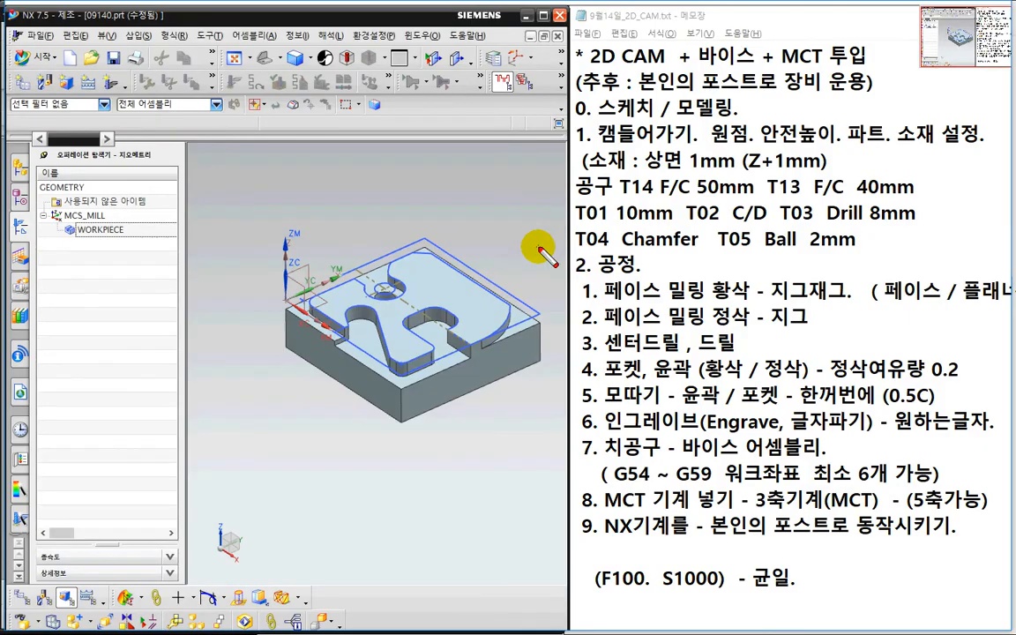
pyautogui.moveTo(534, 240); pyautogui.dragTo(966, 240)
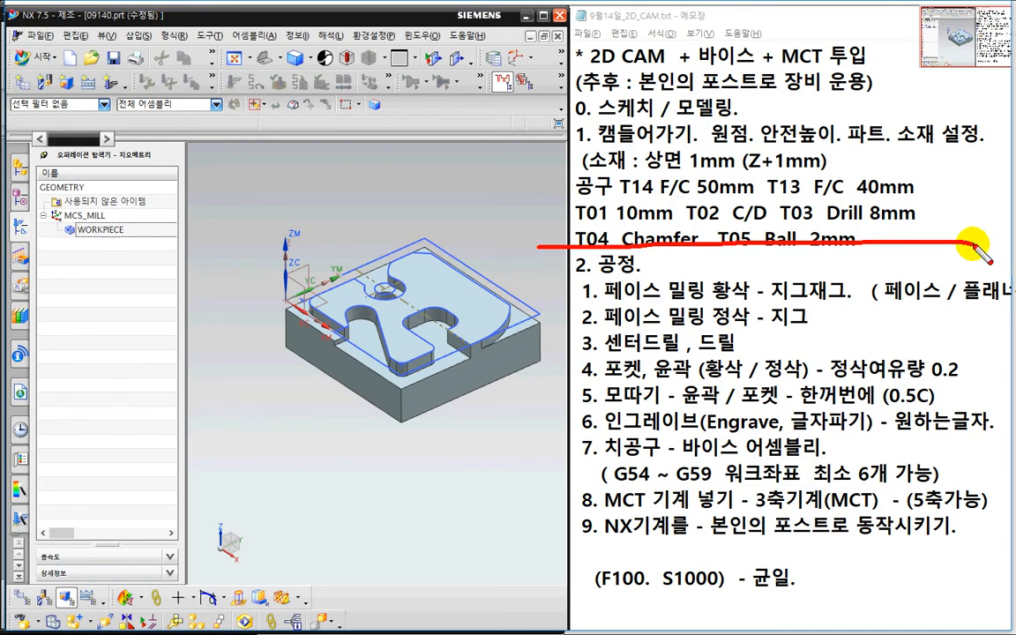
pyautogui.press('Escape')
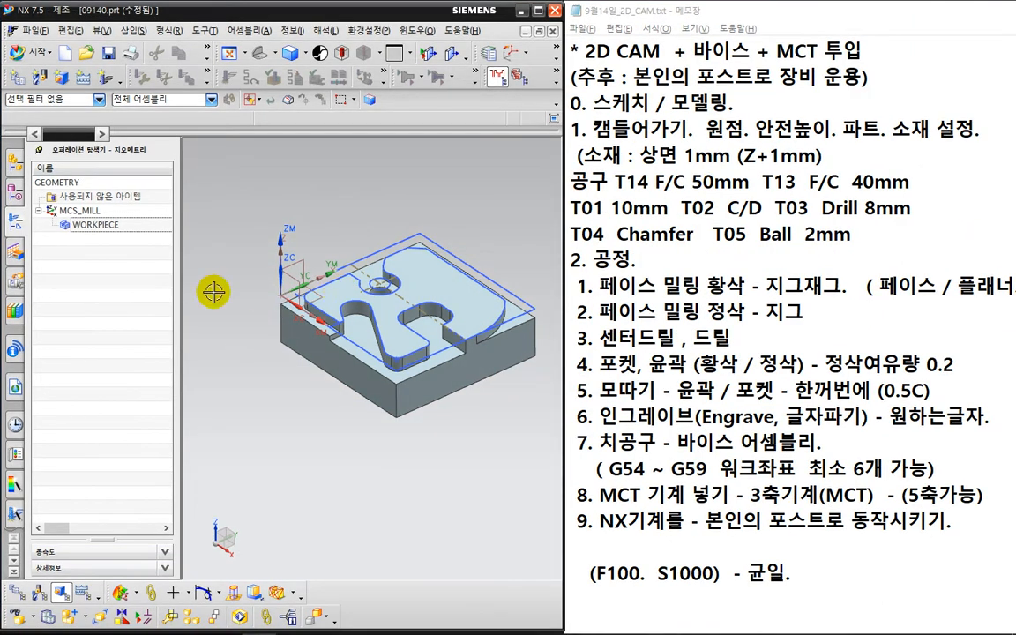
# - Create a FACE_MILLING_AREA operation: PROGRAM, FACE_MILL_50, WORKPIECE geometry, MILL_SEMI_FINISH method
pyautogui.click(105, 82)
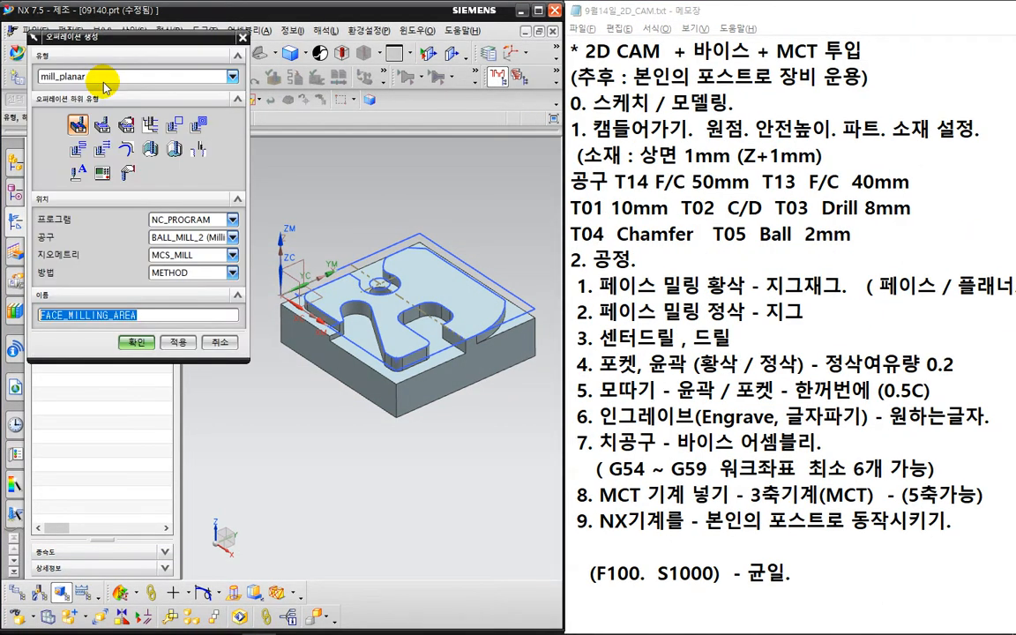
pyautogui.click(77, 125)
pyautogui.click(188, 220)
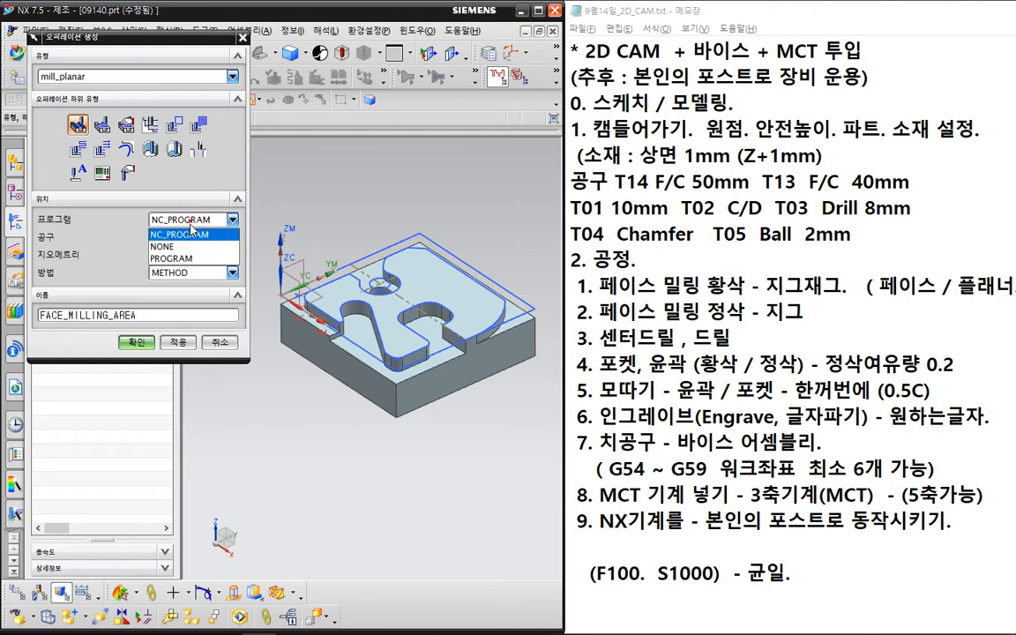
pyautogui.click(181, 253)
pyautogui.click(189, 238)
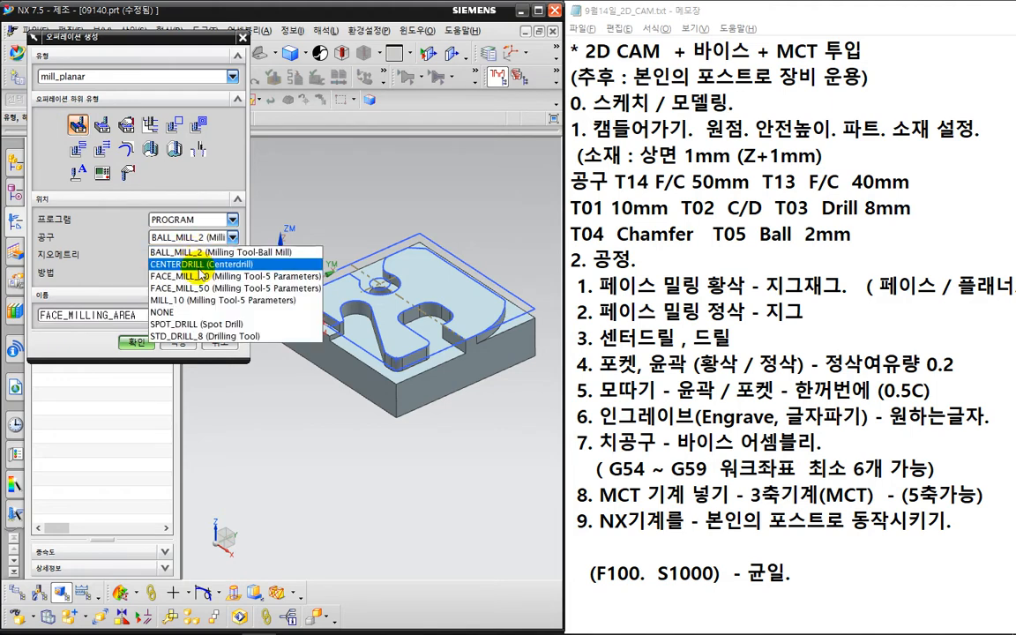
pyautogui.click(191, 288)
pyautogui.click(193, 255)
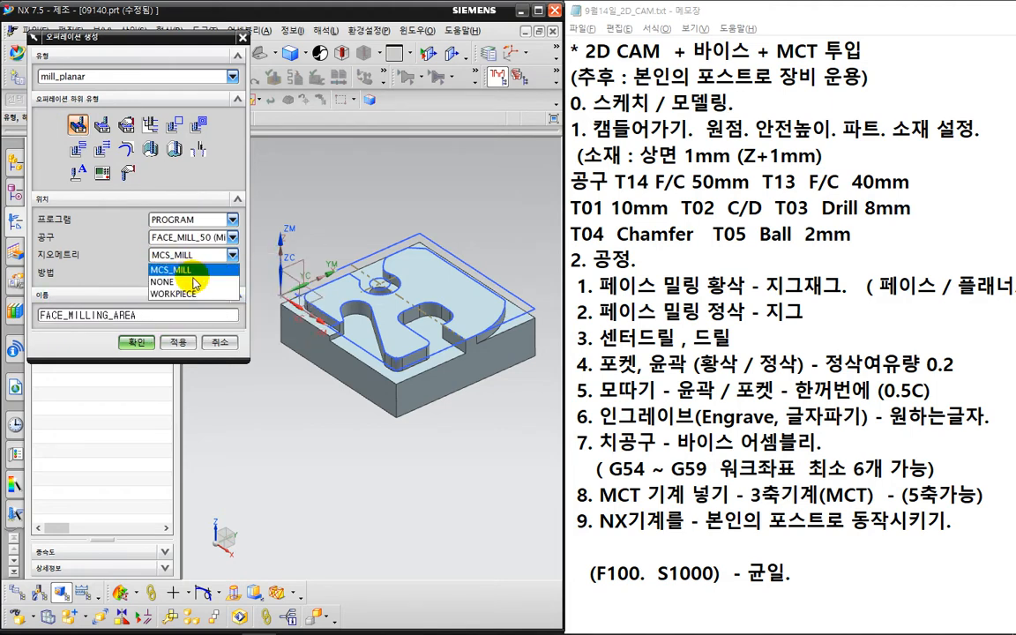
pyautogui.click(192, 293)
pyautogui.click(196, 274)
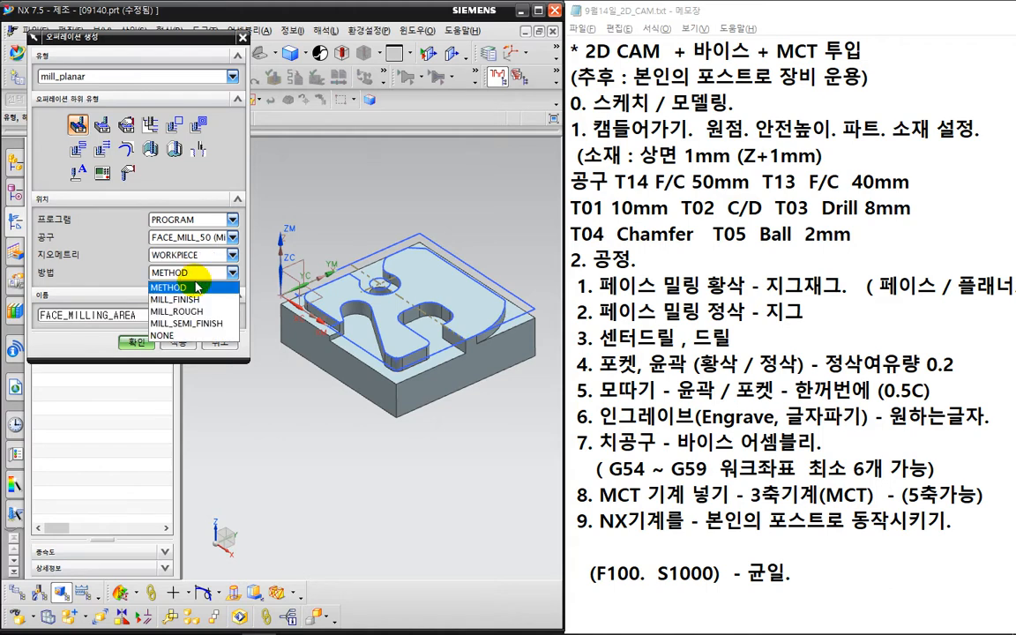
pyautogui.click(215, 324)
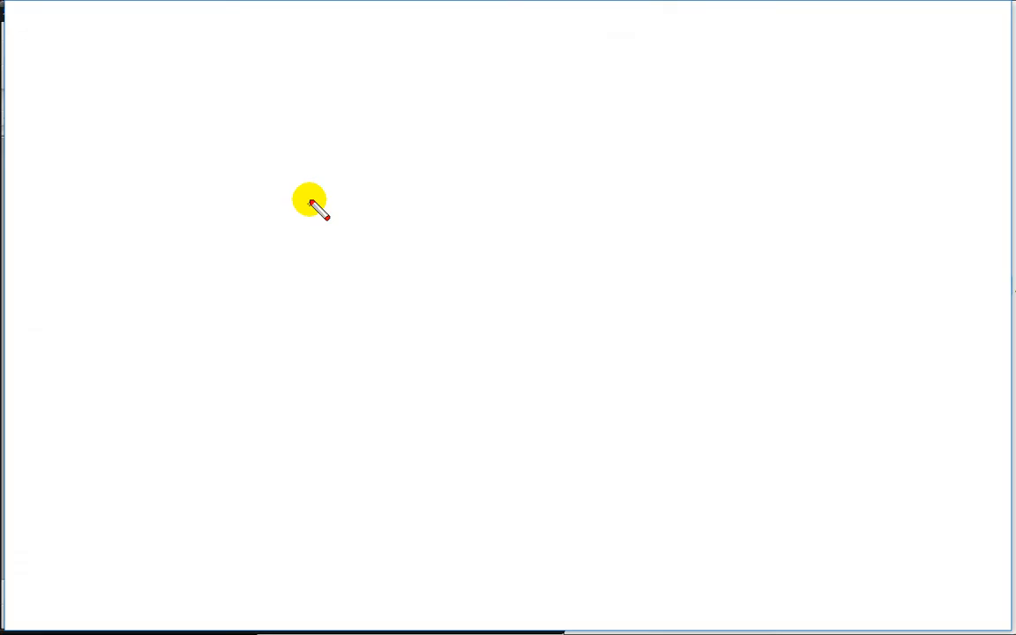
pyautogui.moveTo(309, 189)
pyautogui.mouseDown()
pyautogui.moveTo(317, 212)
pyautogui.moveTo(355, 222)
pyautogui.mouseUp()
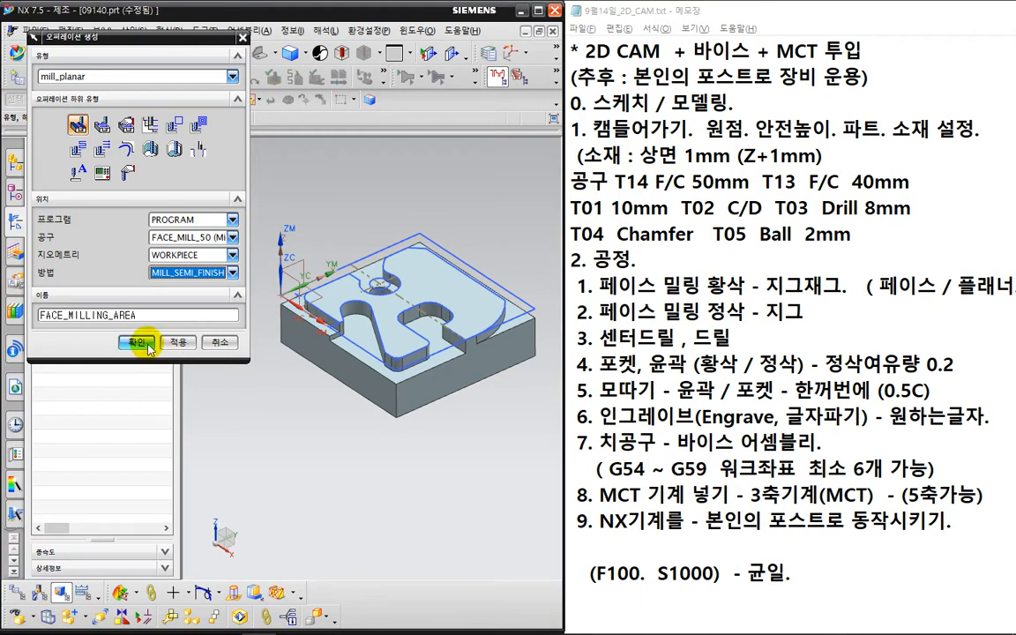
pyautogui.click(143, 346)
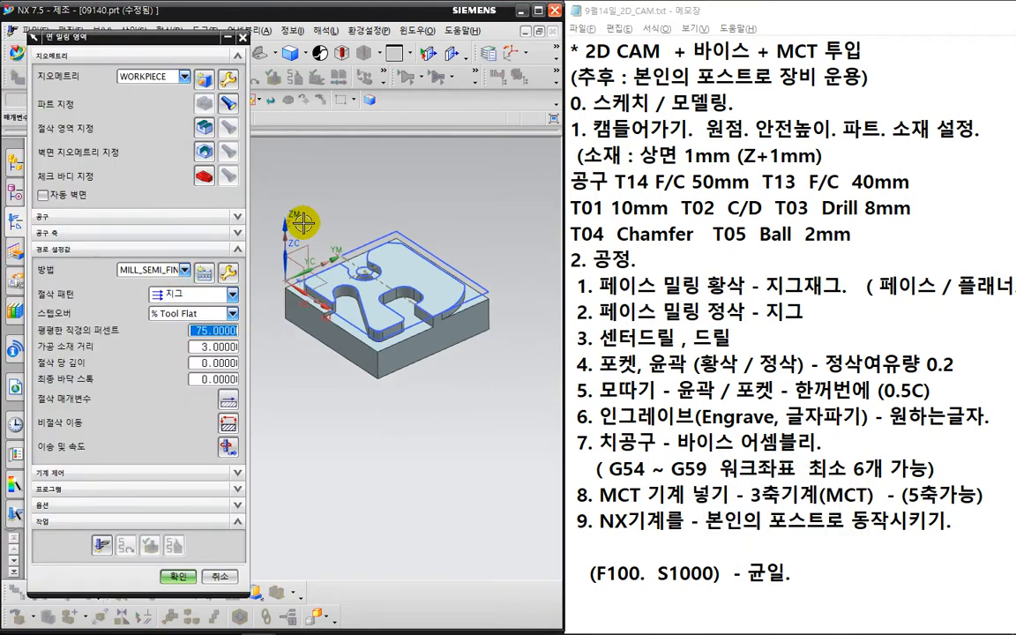
# - Set the cut pattern to Zig-Zag and use the part's top face as cut area
pyautogui.click(231, 294)
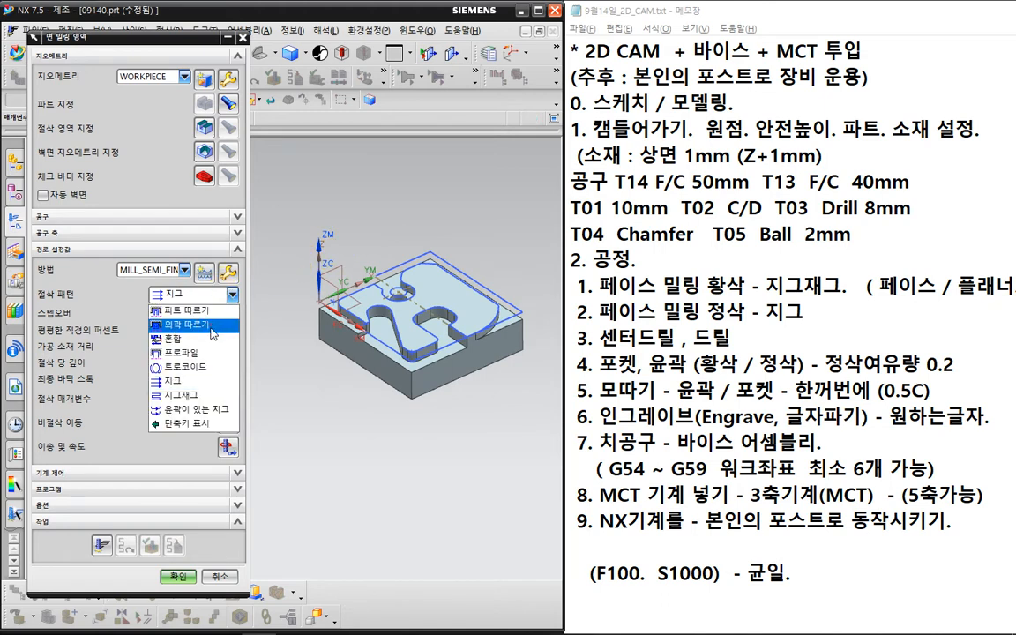
pyautogui.click(203, 394)
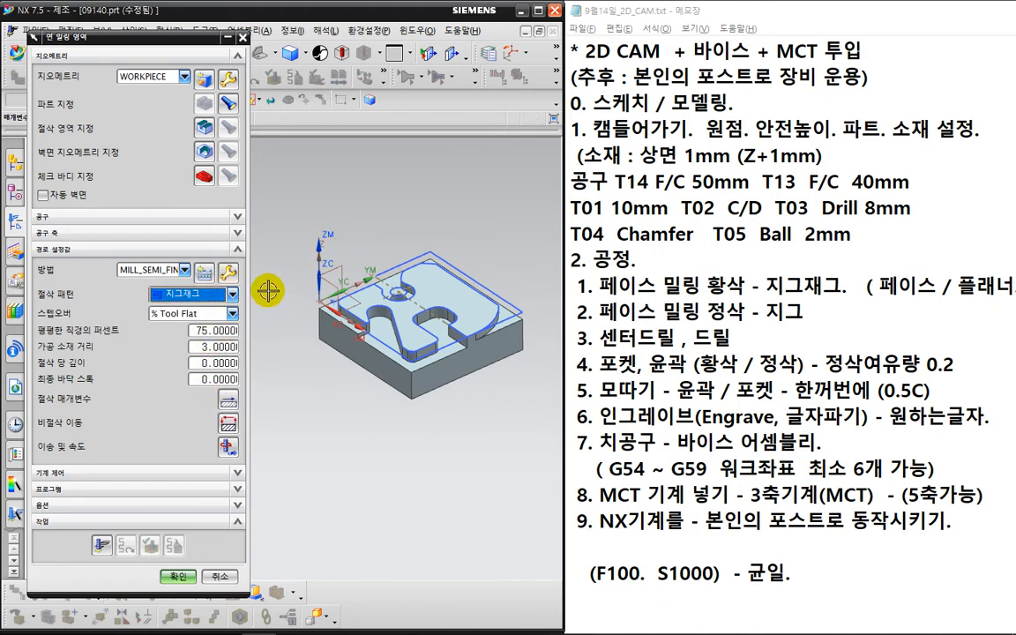
pyautogui.click(206, 129)
pyautogui.scroll(3, 441, 295)
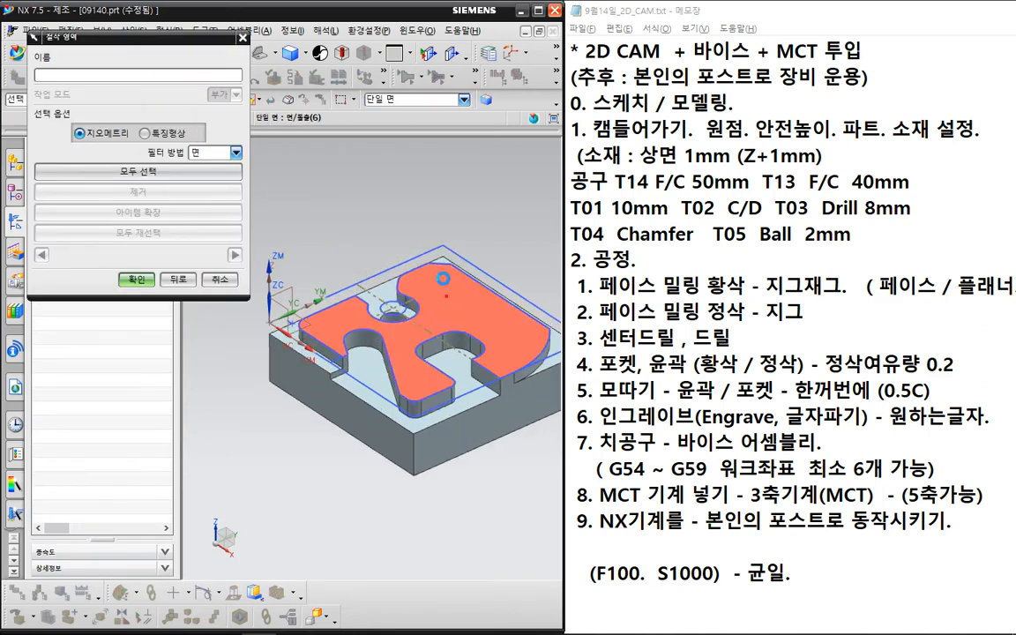
pyautogui.click(443, 278)
pyautogui.scroll(-2, 310, 212)
pyautogui.click(137, 278)
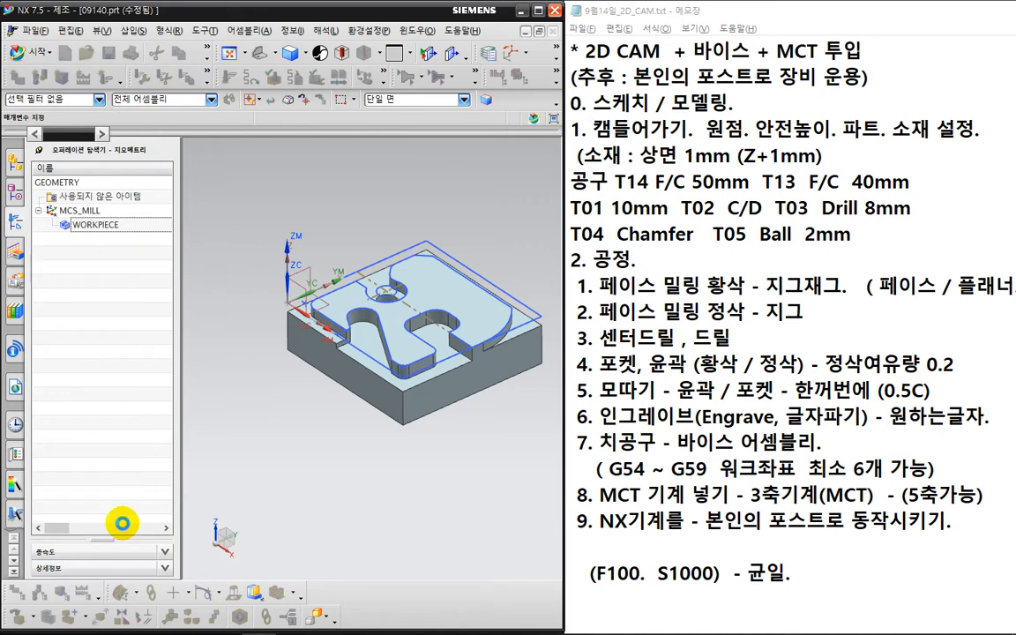
# - Generate the face-milling toolpath and rotate the view to inspect it
pyautogui.click(104, 544)
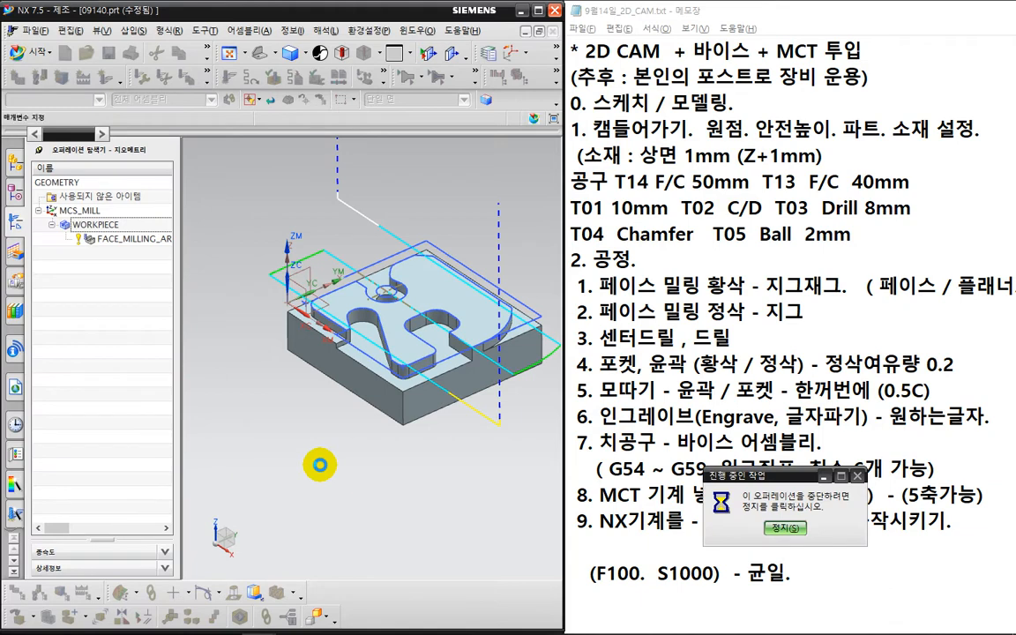
pyautogui.scroll(3, 353, 369)
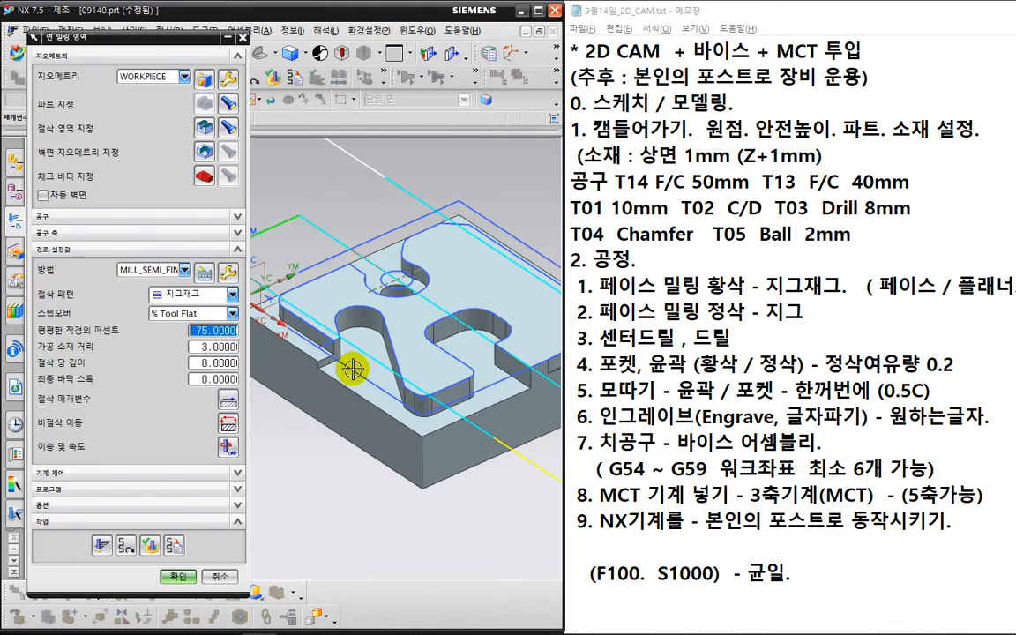
pyautogui.hotkey('ctrl', '2')
pyautogui.moveTo(363, 374)
pyautogui.mouseDown()
pyautogui.moveTo(354, 323)
pyautogui.moveTo(369, 367)
pyautogui.mouseUp()
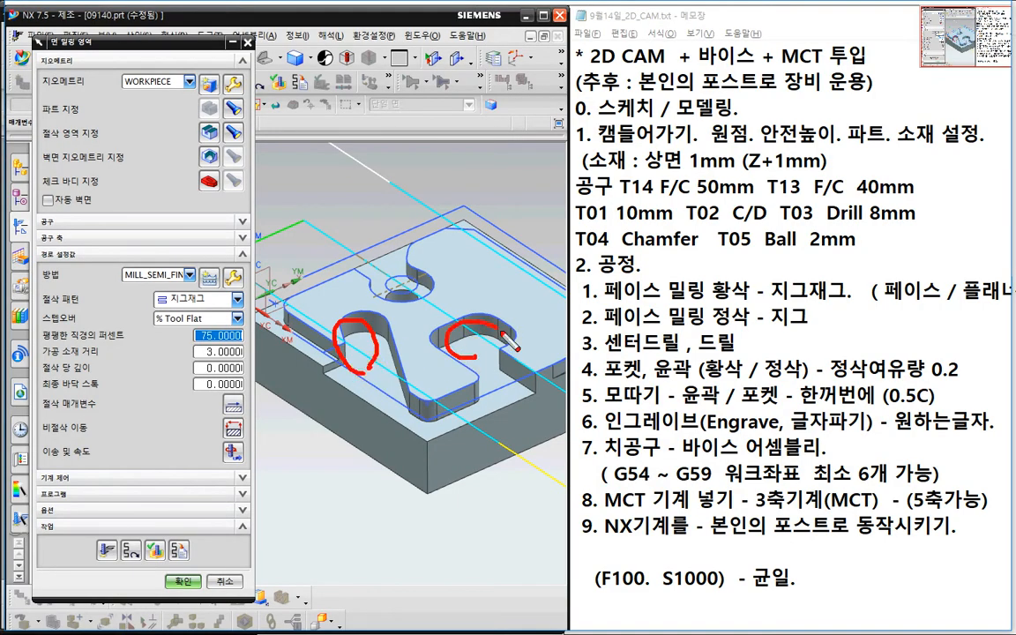
pyautogui.moveTo(504, 333); pyautogui.dragTo(466, 354)
pyautogui.moveTo(389, 281); pyautogui.dragTo(411, 314)
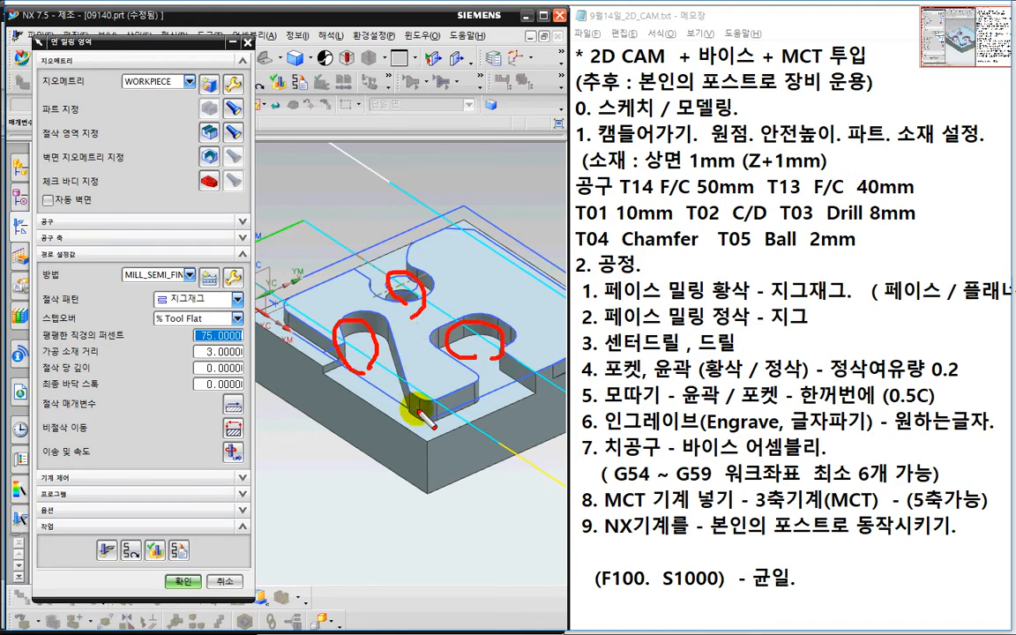
pyautogui.press('Escape')
pyautogui.scroll(-4, 402, 405)
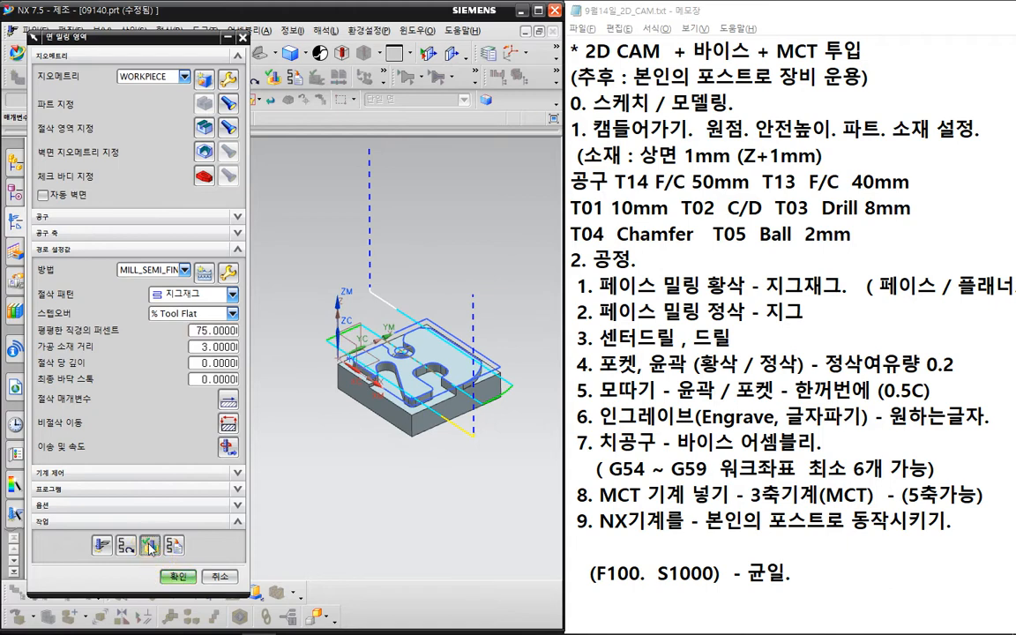
# - Play the toolpath as a 2D Dynamic material-removal simulation
pyautogui.click(178, 576)
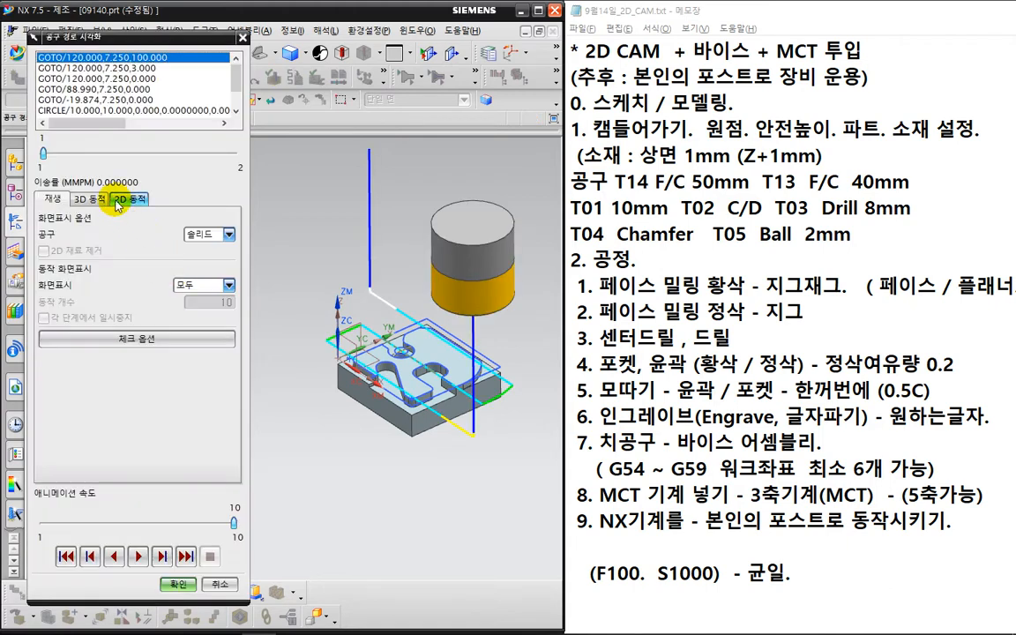
pyautogui.click(128, 199)
pyautogui.click(138, 557)
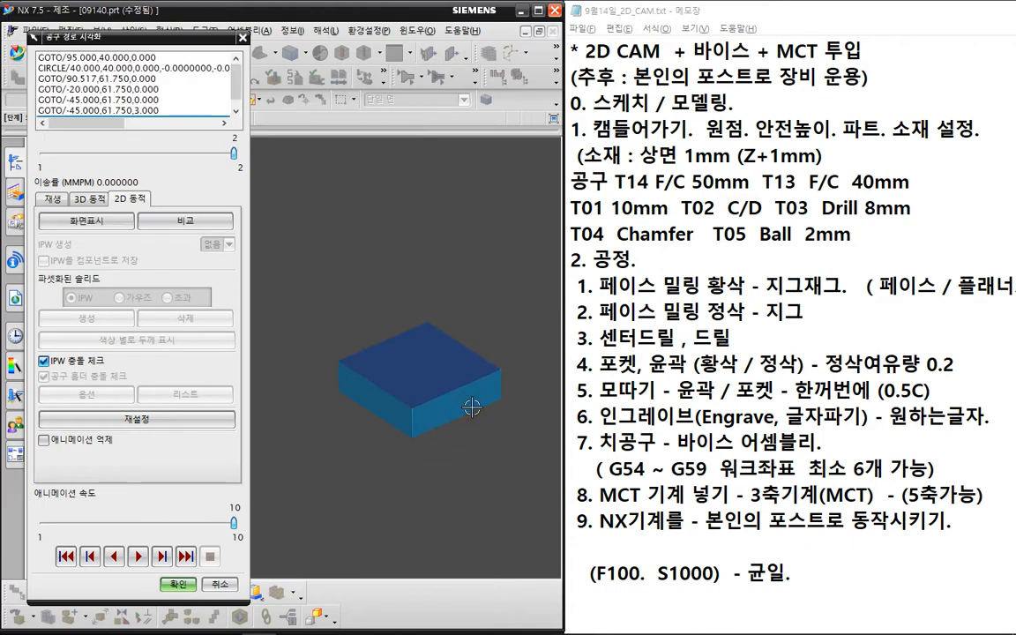
pyautogui.click(137, 556)
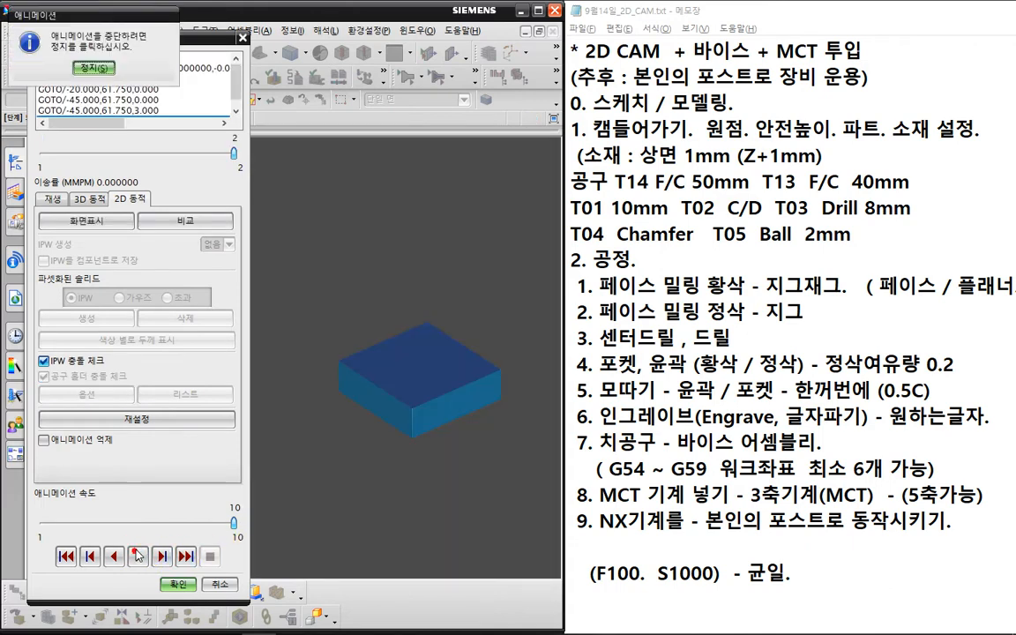
pyautogui.click(179, 585)
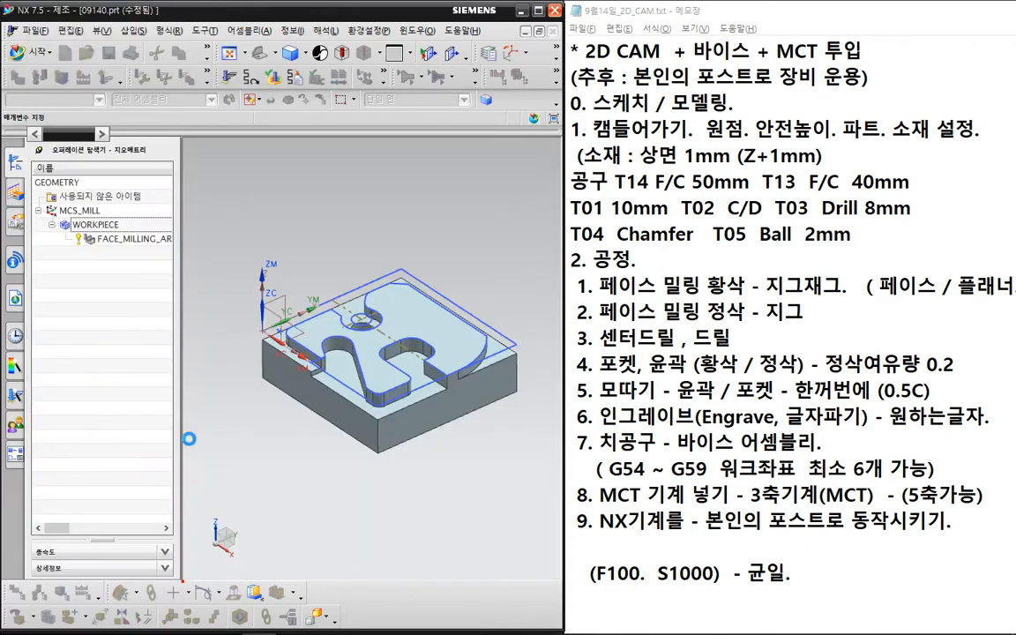
# - Review the 0.3 mm part stock in Cutting Parameters and accept the operation
pyautogui.click(227, 401)
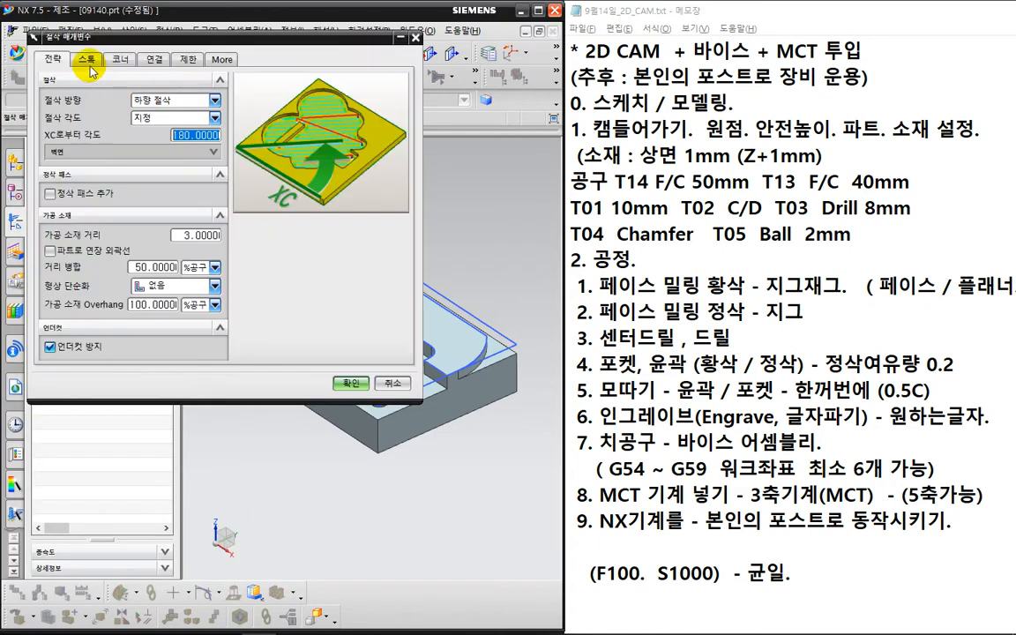
pyautogui.click(86, 60)
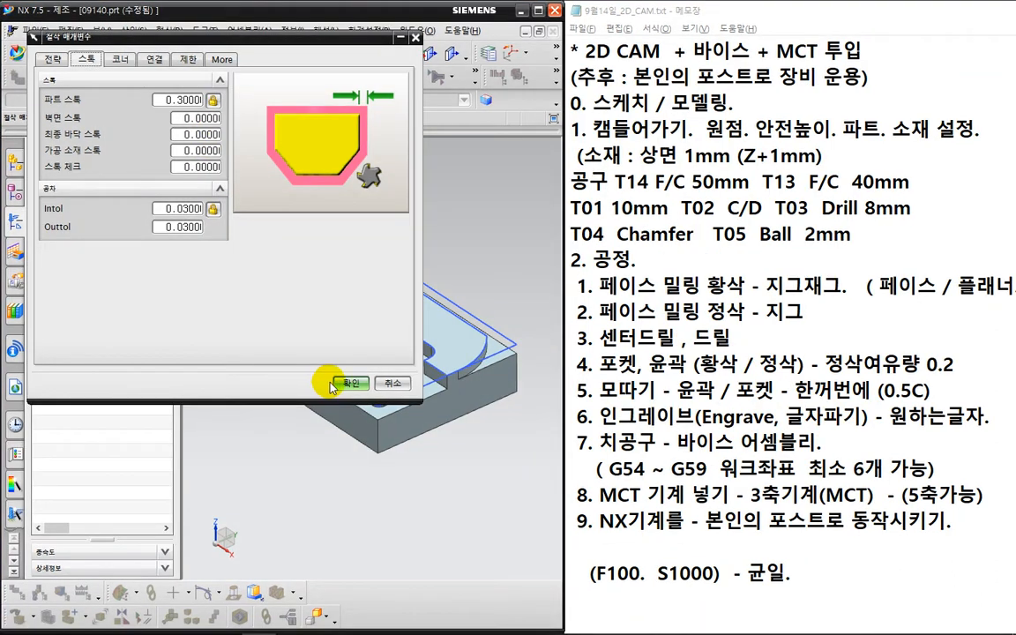
pyautogui.click(355, 388)
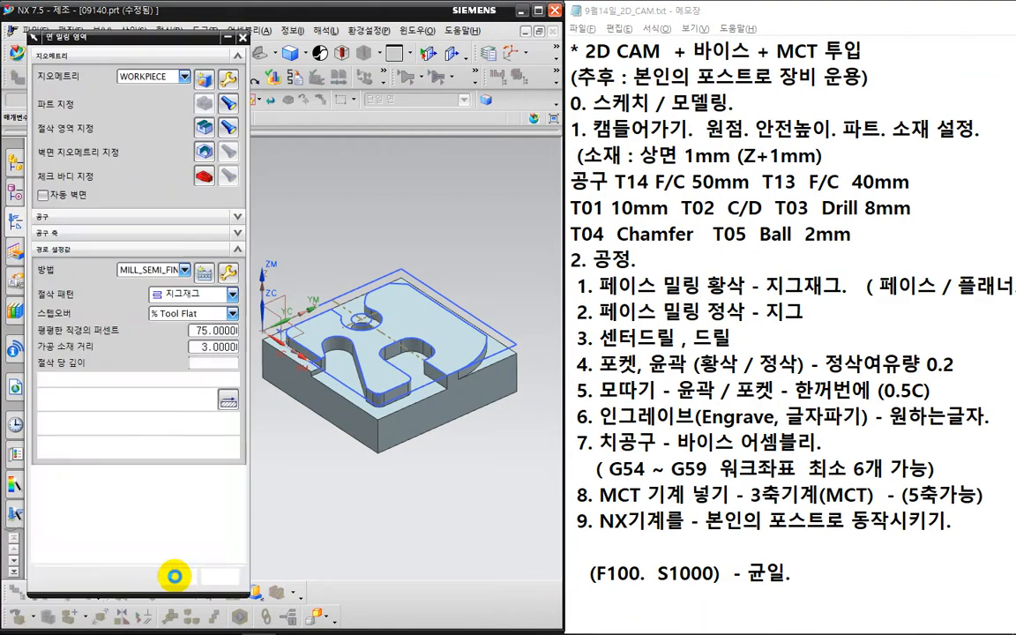
pyautogui.click(179, 630)
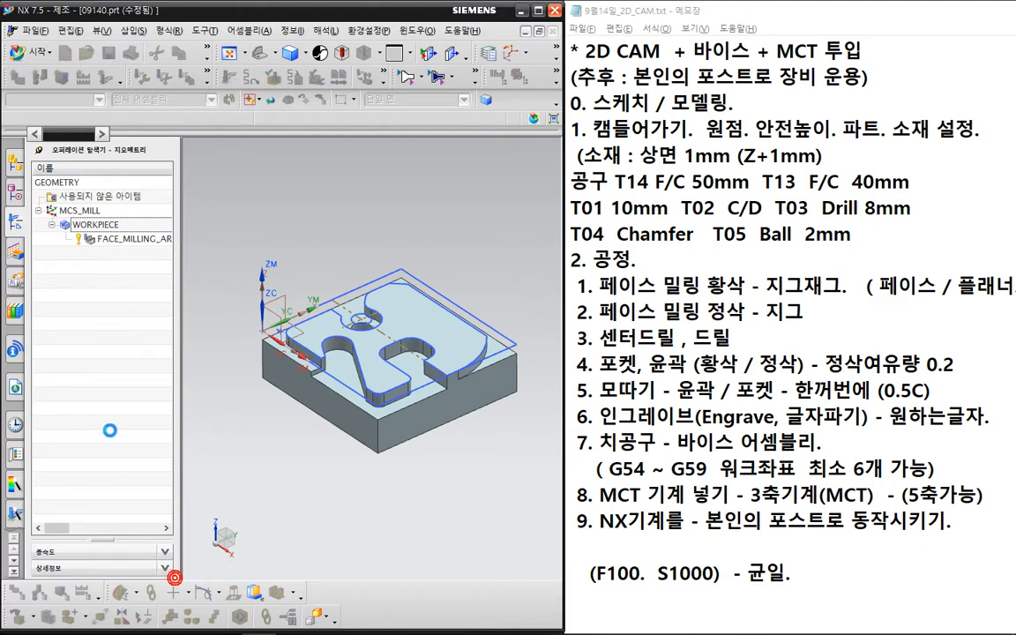
# - In the Machining Method view, set MILL_SEMI_FINISH part stock to 0
pyautogui.rightClick(93, 283)
pyautogui.click(95, 275)
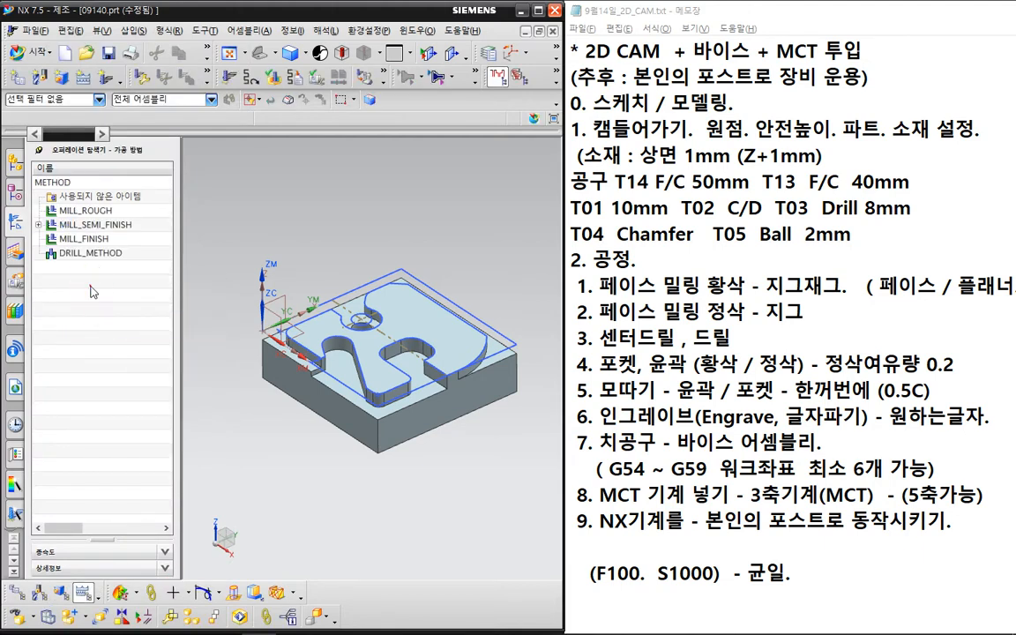
pyautogui.doubleClick(111, 225)
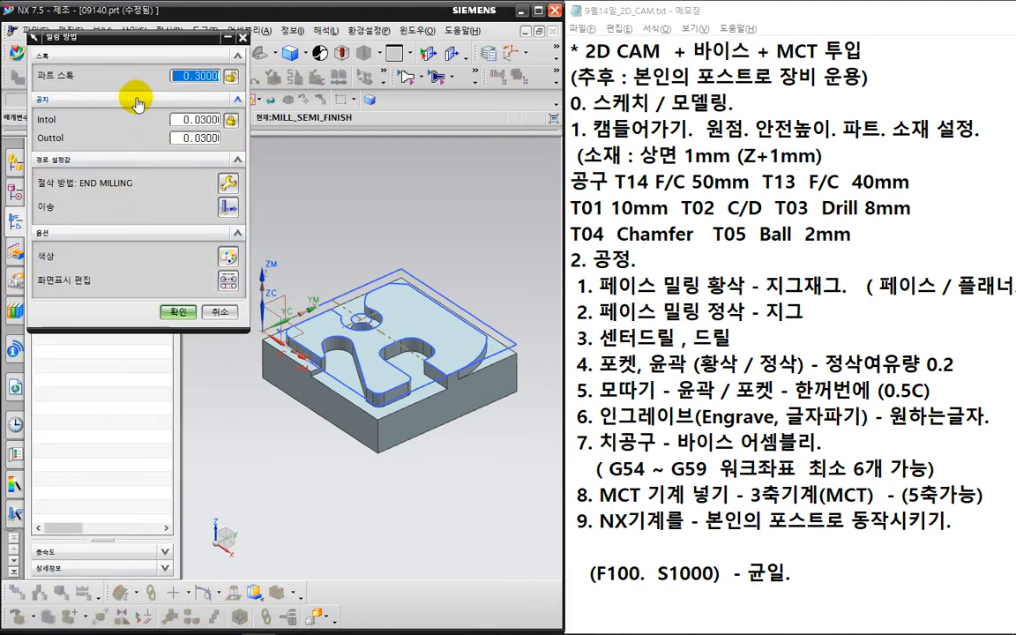
pyautogui.write('0.2')
pyautogui.click(177, 312)
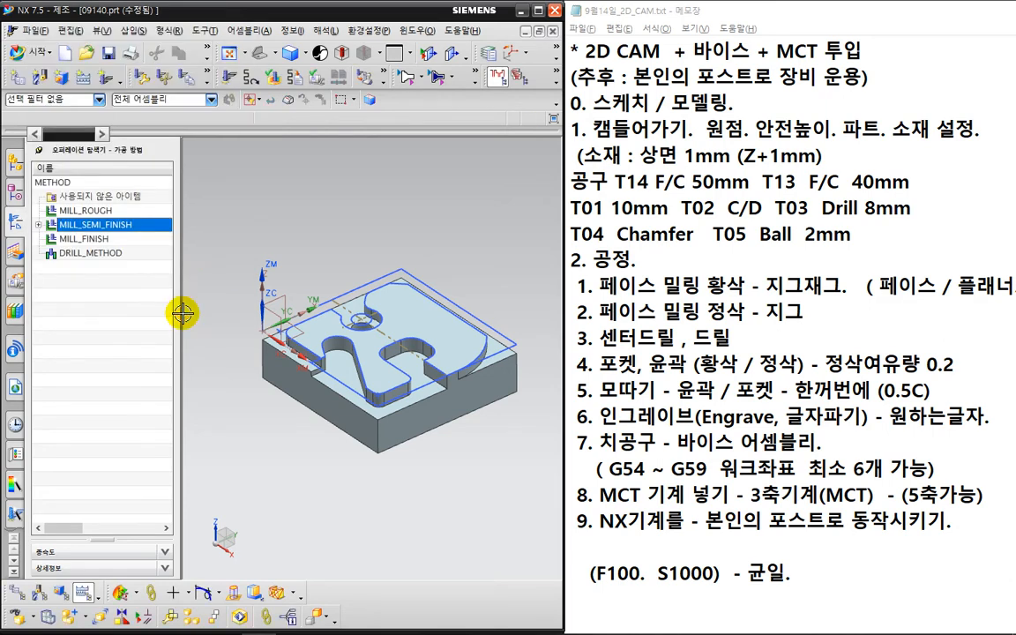
# - Return to the Geometry view and regenerate the FACE_MILLING_AREA toolpath
pyautogui.rightClick(122, 319)
pyautogui.click(121, 314)
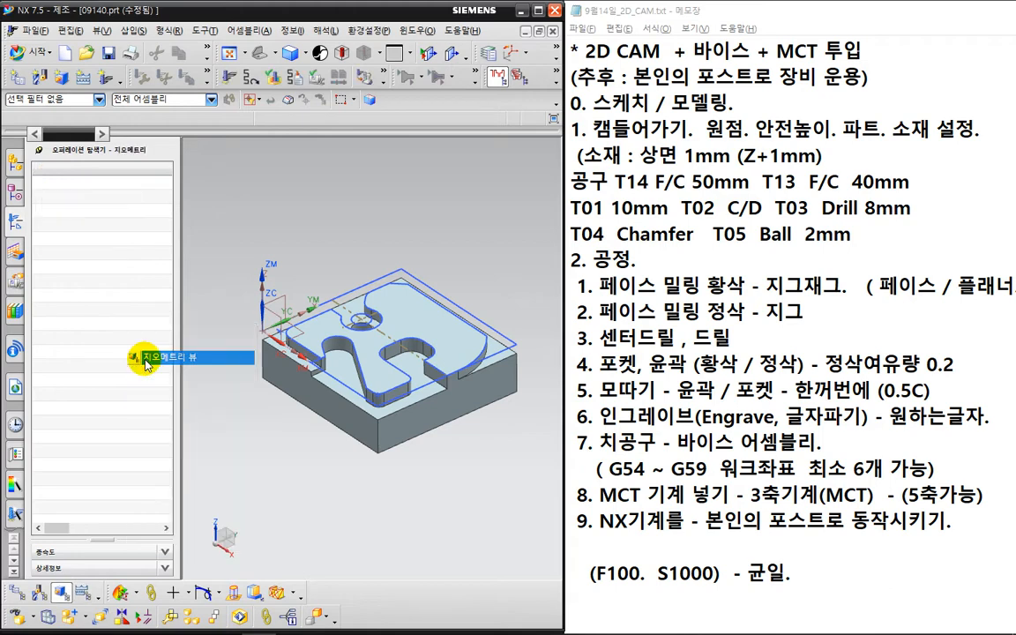
pyautogui.click(120, 238)
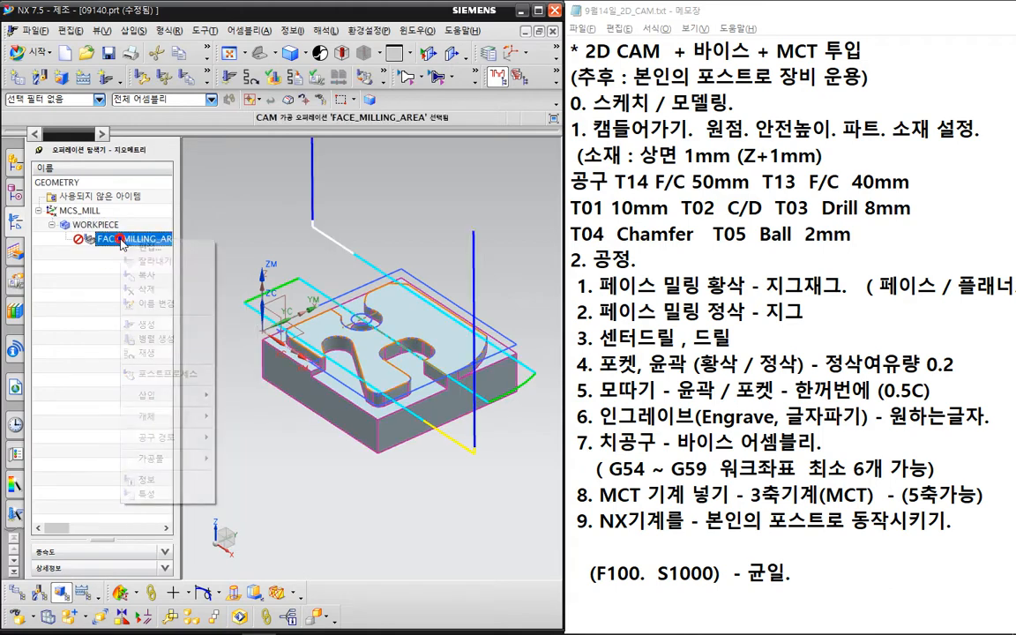
pyautogui.rightClick(122, 239)
pyautogui.click(134, 325)
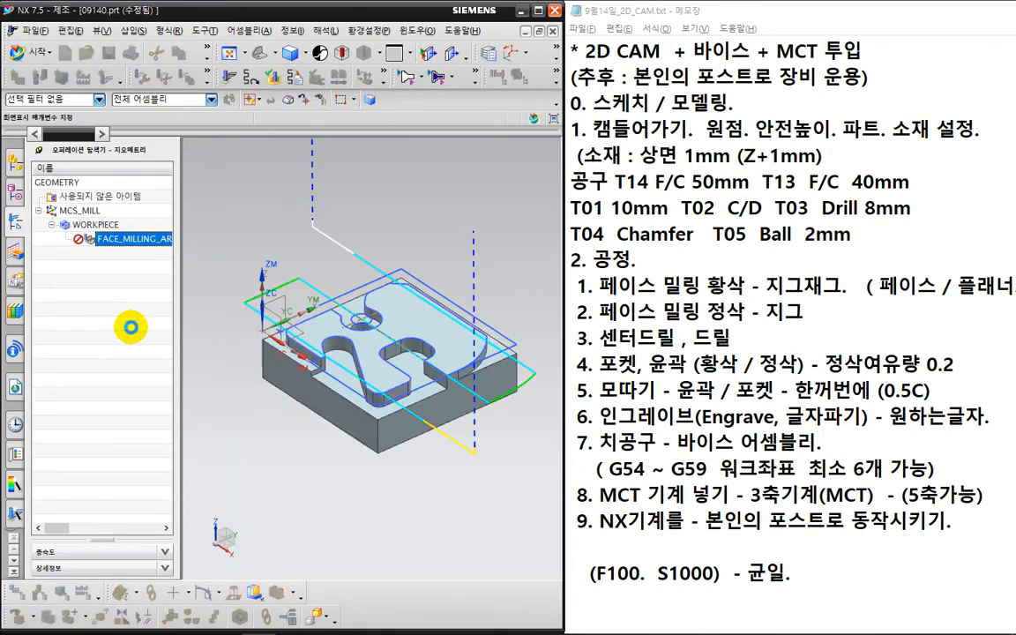
pyautogui.click(169, 203)
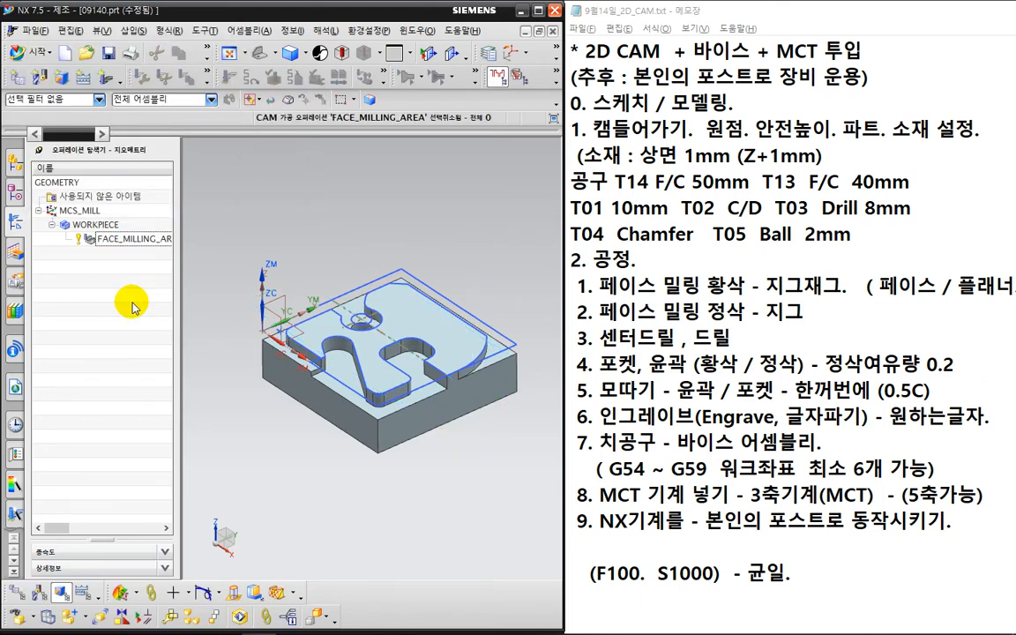
pyautogui.scroll(3, 356, 324)
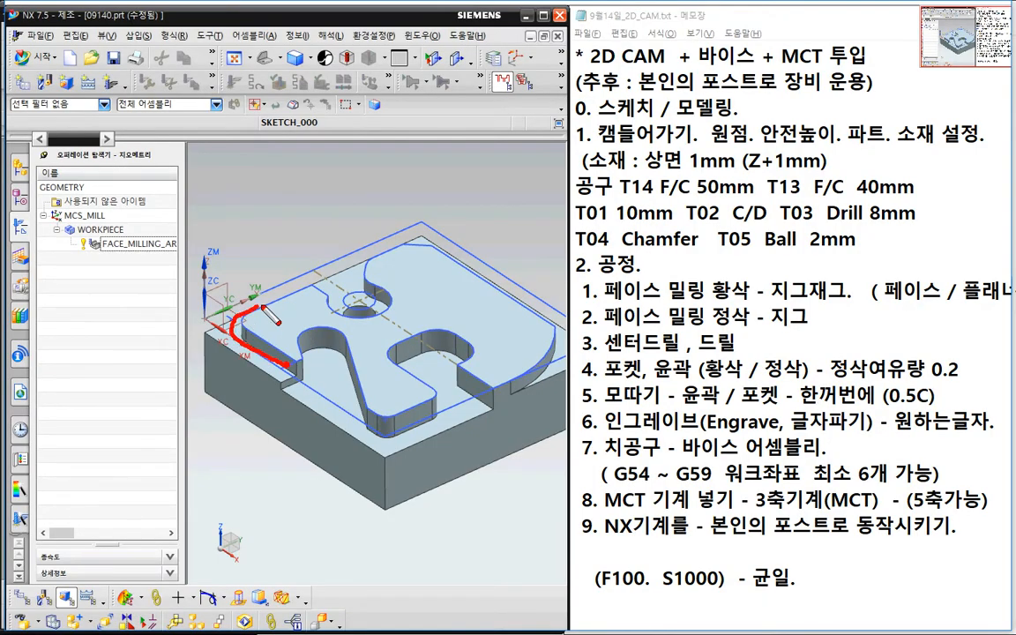
pyautogui.moveTo(272, 316)
pyautogui.mouseDown()
pyautogui.moveTo(353, 221)
pyautogui.moveTo(481, 281)
pyautogui.moveTo(393, 402)
pyautogui.moveTo(311, 377)
pyautogui.mouseUp()
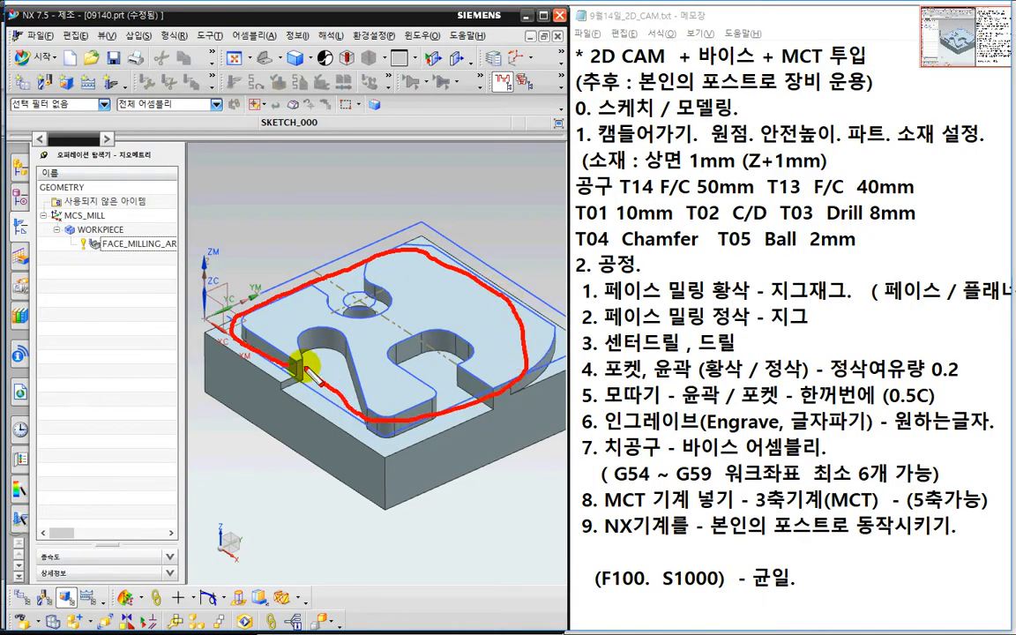
pyautogui.press('Escape')
pyautogui.moveTo(314, 445)
pyautogui.mouseDown(button='middle')
pyautogui.moveTo(351, 417)
pyautogui.moveTo(351, 431)
pyautogui.mouseUp(button='middle')
pyautogui.press('F8')
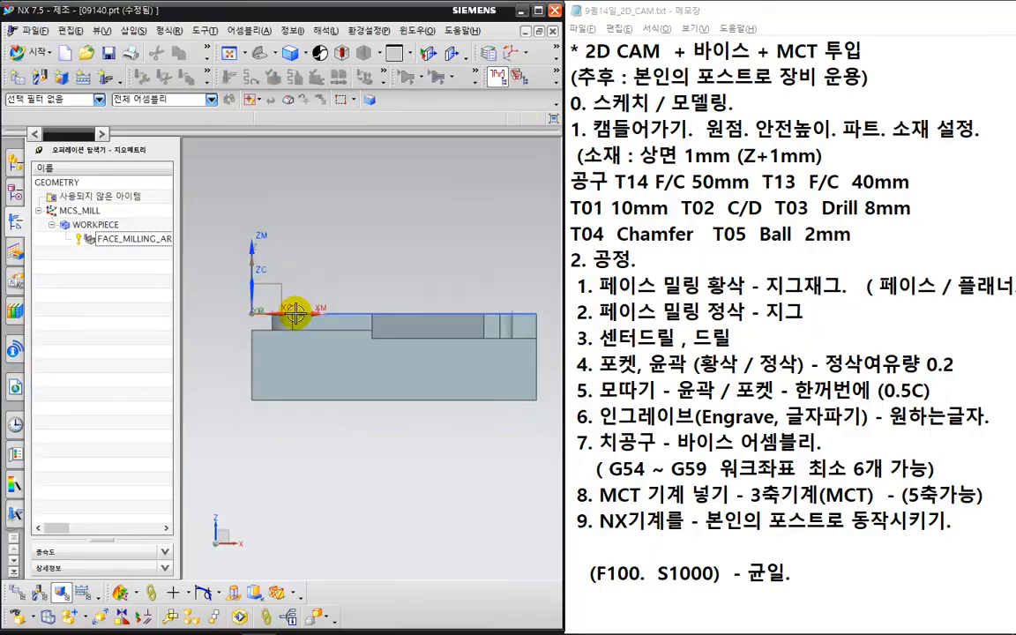
pyautogui.moveTo(268, 237)
pyautogui.mouseDown()
pyautogui.moveTo(263, 284)
pyautogui.moveTo(196, 220)
pyautogui.mouseUp()
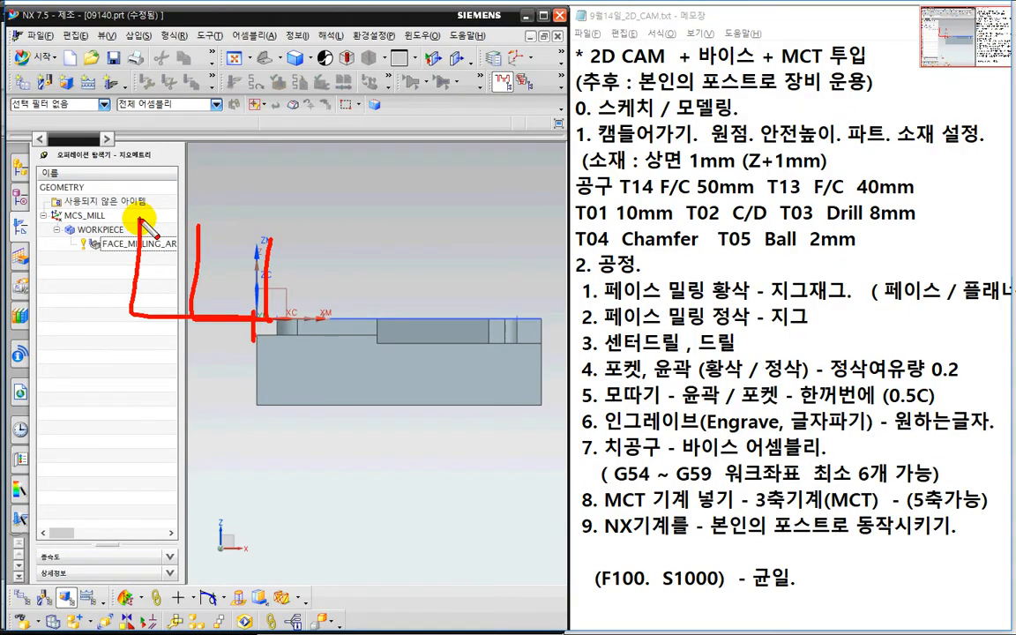
pyautogui.press('Escape')
pyautogui.moveTo(442, 454)
pyautogui.mouseDown(button='middle')
pyautogui.moveTo(465, 454)
pyautogui.moveTo(418, 484)
pyautogui.moveTo(450, 474)
pyautogui.mouseUp(button='middle')
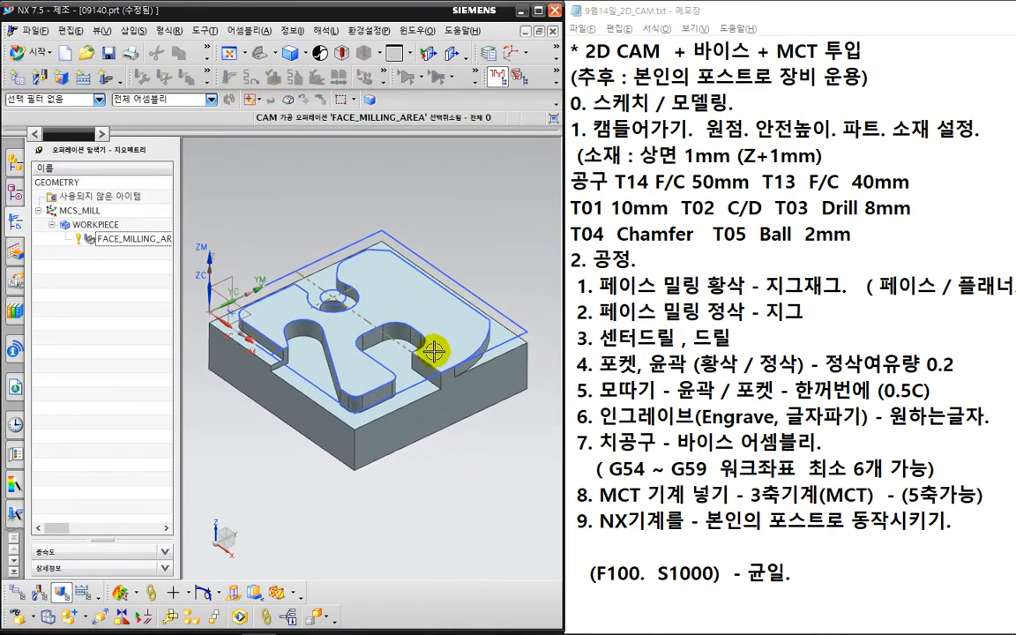
pyautogui.hotkey('ctrl', '2')
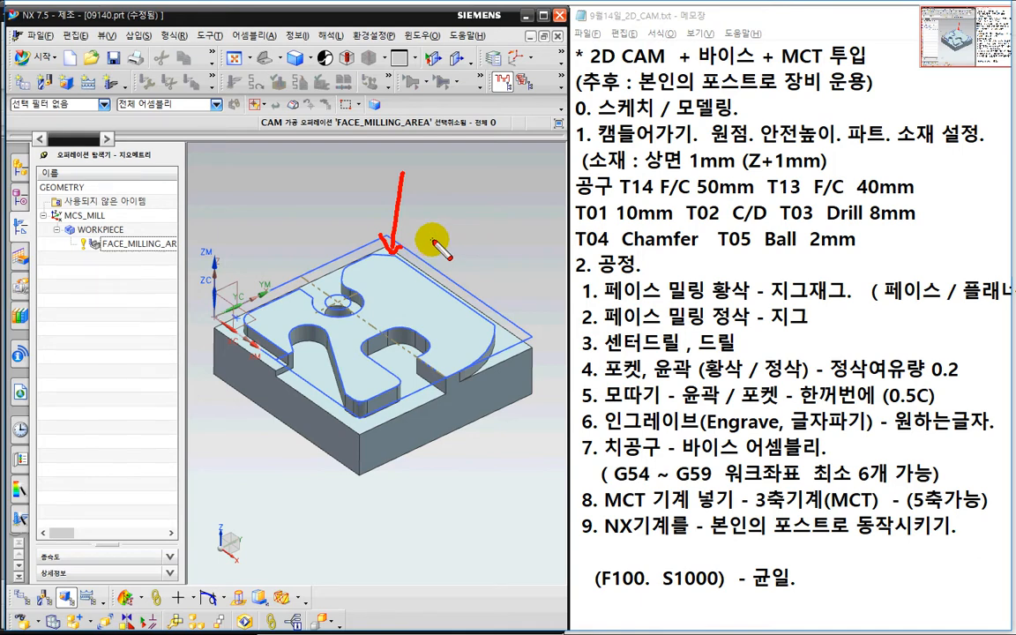
pyautogui.press('Escape')
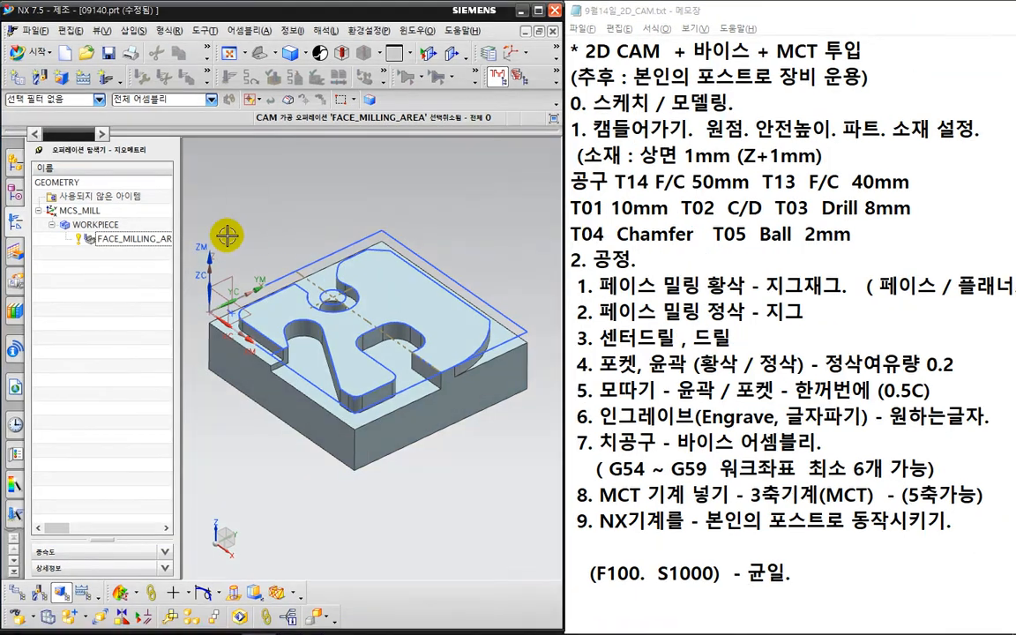
# - Create a mill_planar ROUGH_ZIG operation using tool FACE_MILL_40 and method MILL_FINISH
pyautogui.click(102, 83)
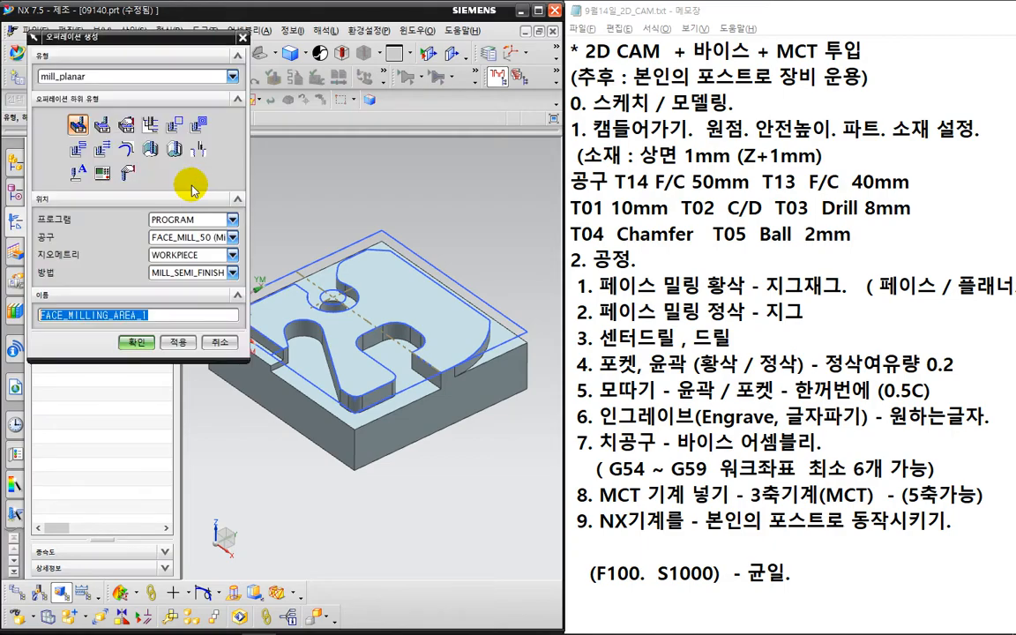
pyautogui.hotkey('ctrl', '2')
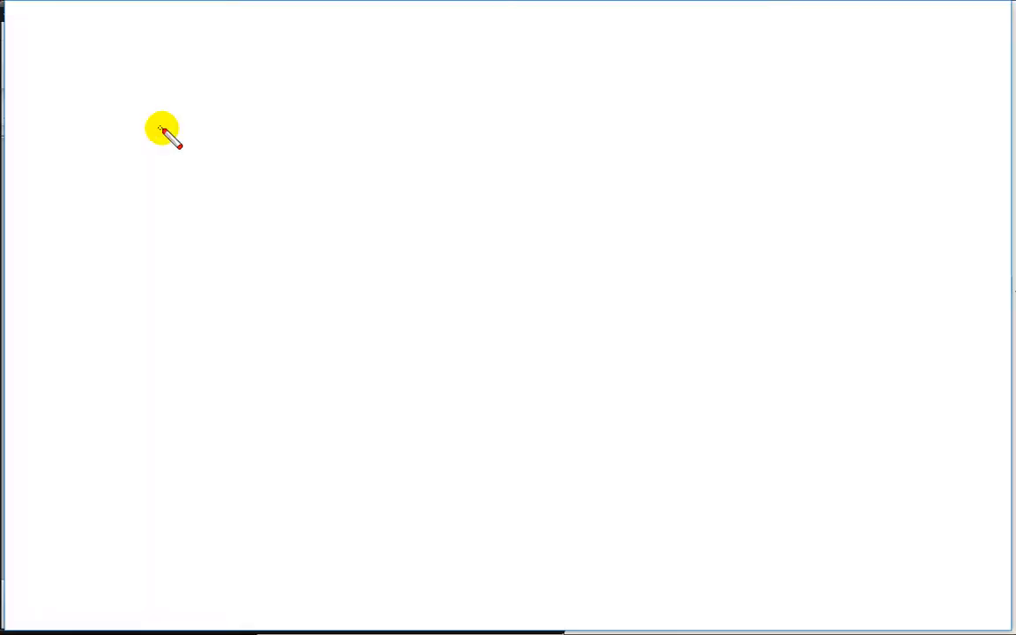
pyautogui.moveTo(142, 120)
pyautogui.mouseDown()
pyautogui.moveTo(167, 130)
pyautogui.moveTo(162, 139)
pyautogui.mouseUp()
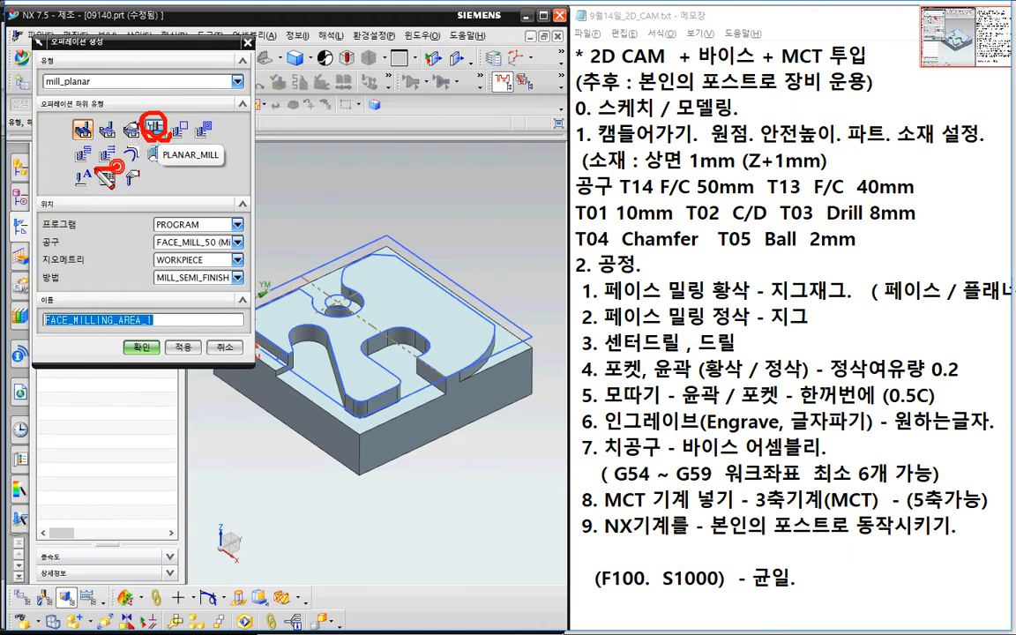
pyautogui.moveTo(95, 171)
pyautogui.mouseDown()
pyautogui.moveTo(99, 134)
pyautogui.moveTo(118, 159)
pyautogui.mouseUp()
pyautogui.press('Escape')
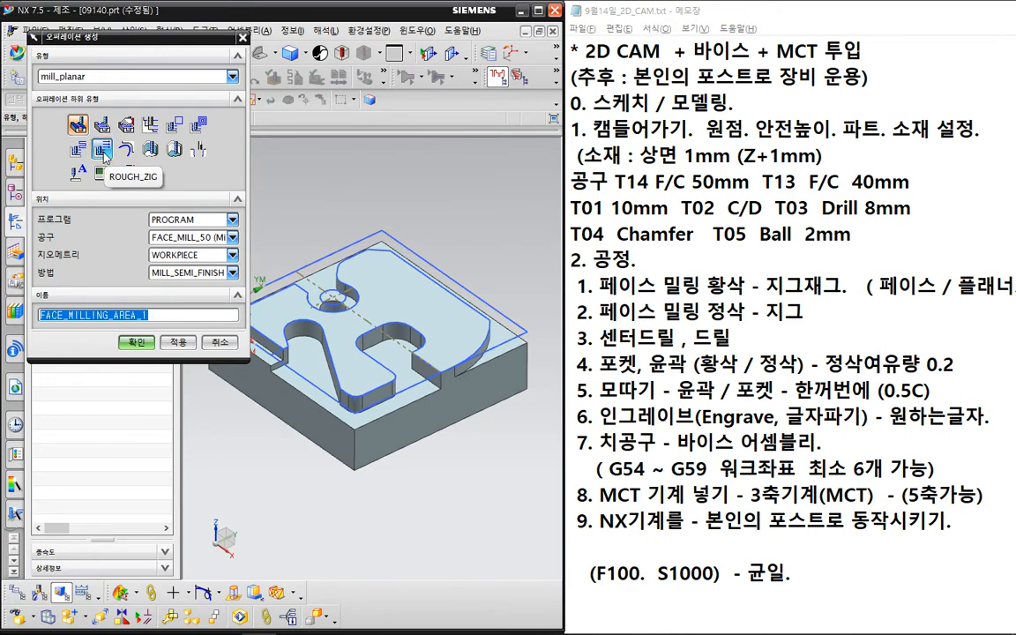
pyautogui.click(104, 152)
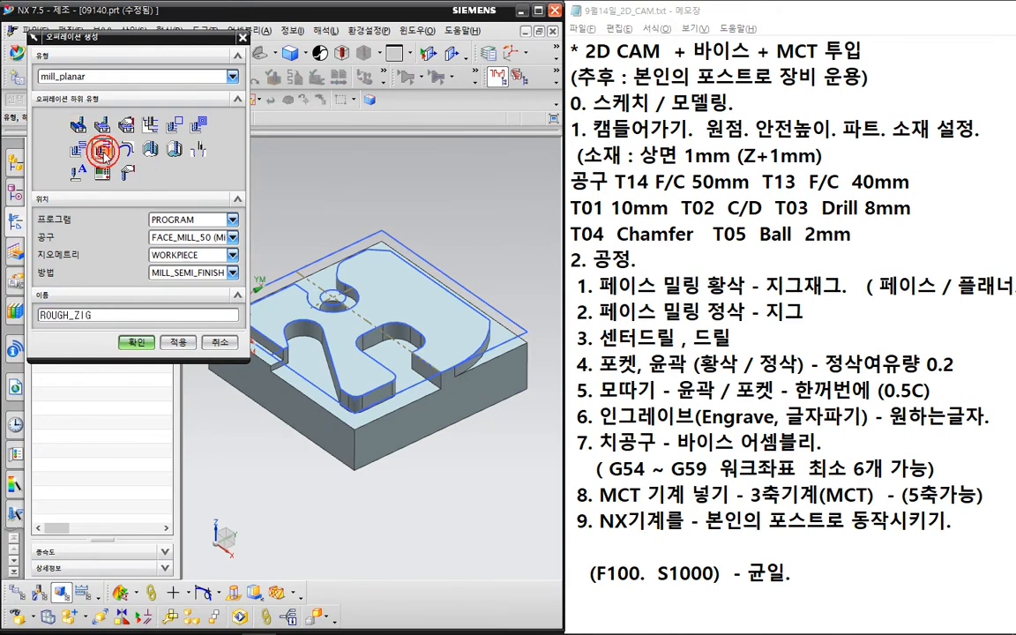
pyautogui.click(197, 240)
pyautogui.click(200, 281)
pyautogui.click(218, 274)
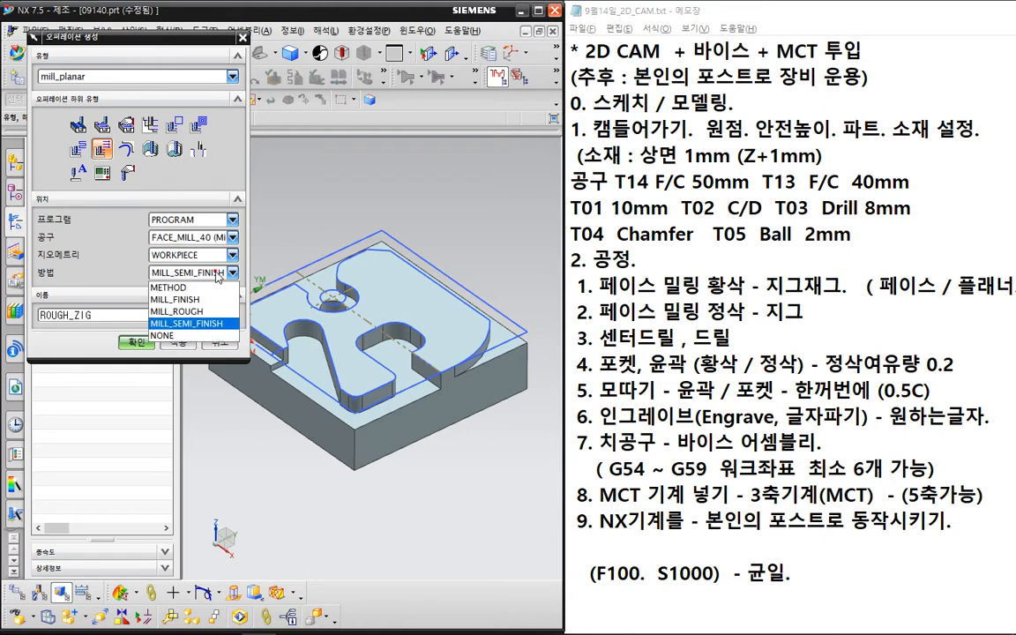
pyautogui.click(212, 300)
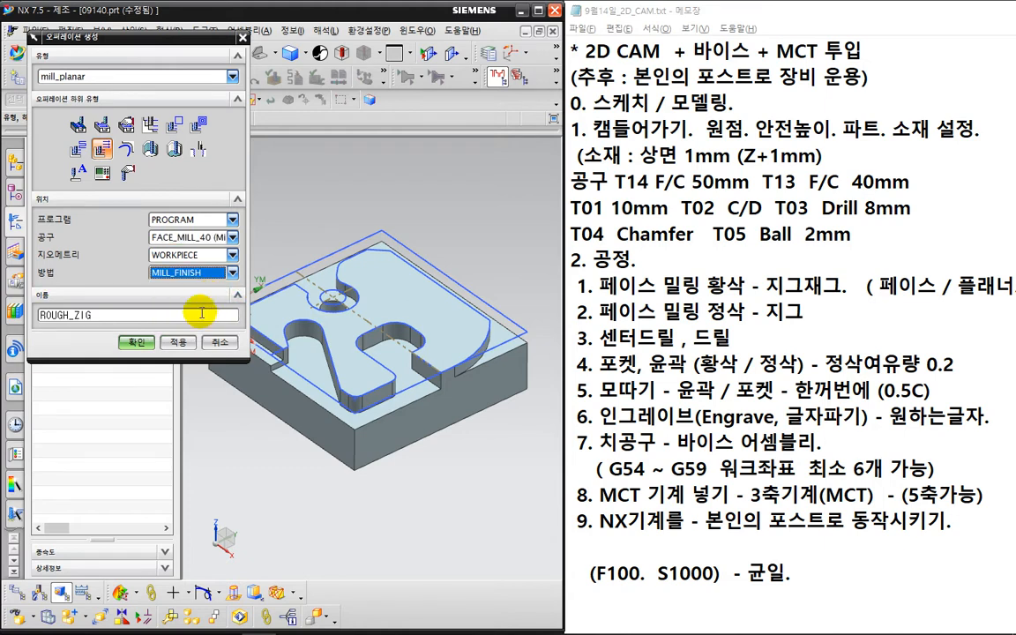
pyautogui.click(136, 342)
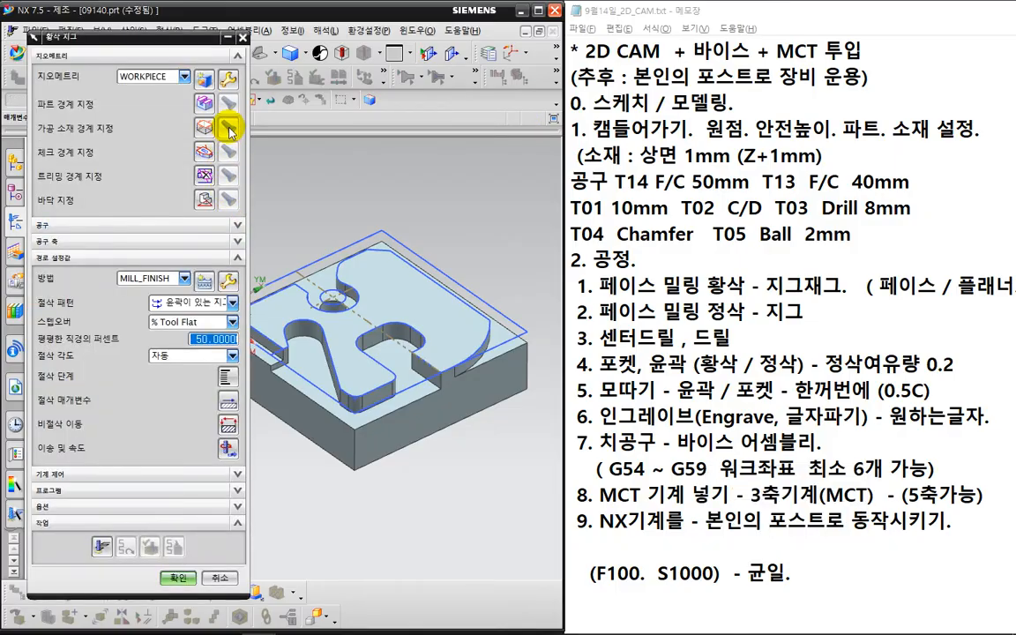
# - Open the Boundary Geometry dialog in Face mode for the ROUGH_ZIG blank boundary
pyautogui.hotkey('ctrl', '2')
pyautogui.moveTo(240, 108)
pyautogui.mouseDown()
pyautogui.moveTo(235, 198)
pyautogui.moveTo(177, 103)
pyautogui.moveTo(219, 96)
pyautogui.moveTo(231, 112)
pyautogui.mouseUp()
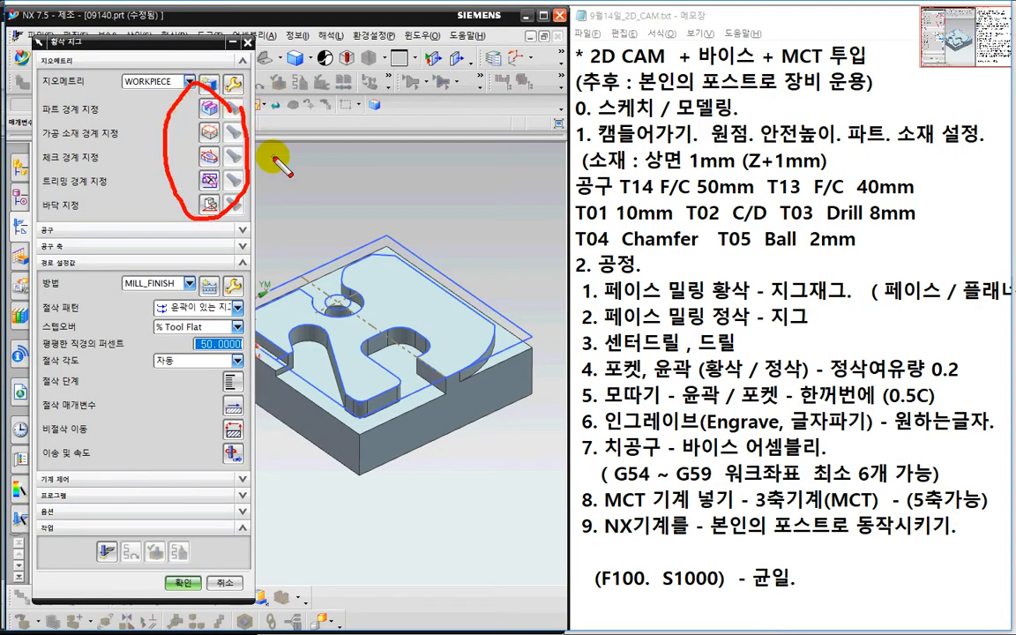
pyautogui.press('Escape')
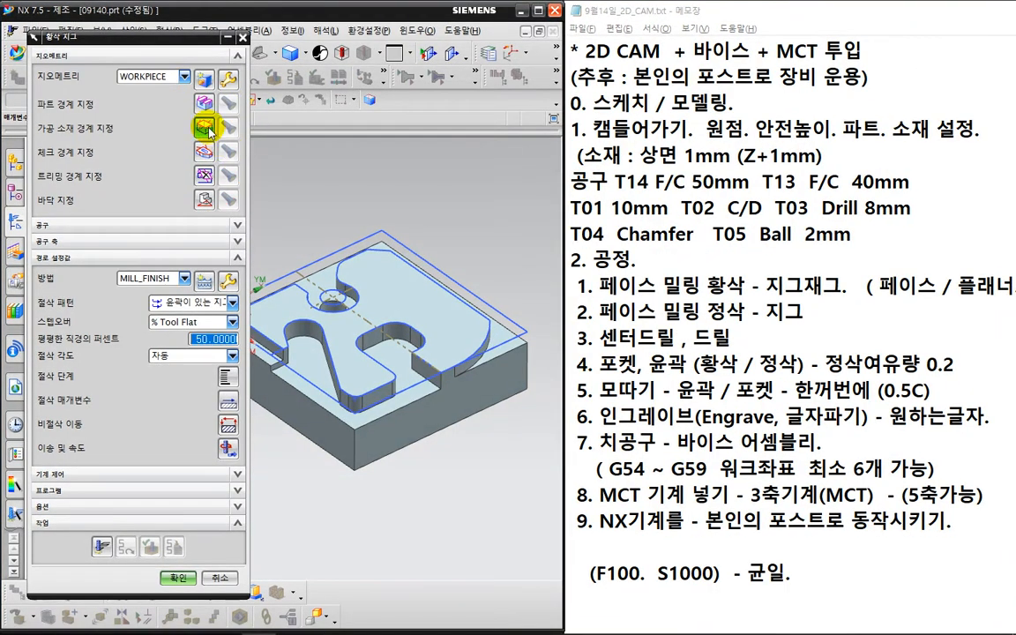
pyautogui.hotkey('ctrl', '2')
pyautogui.moveTo(208, 126); pyautogui.dragTo(213, 145)
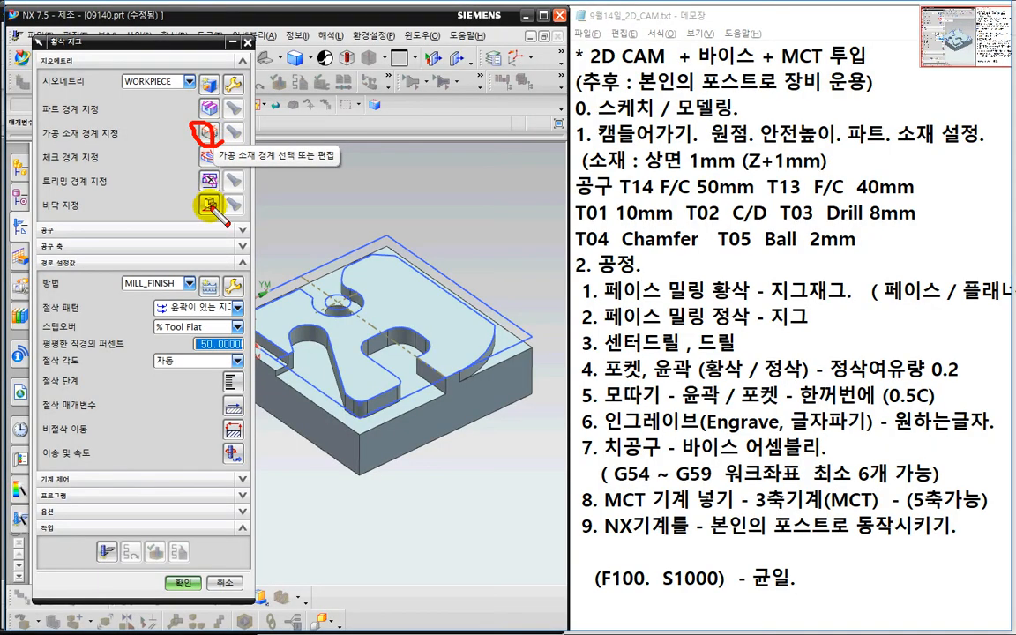
pyautogui.moveTo(216, 214); pyautogui.dragTo(201, 217)
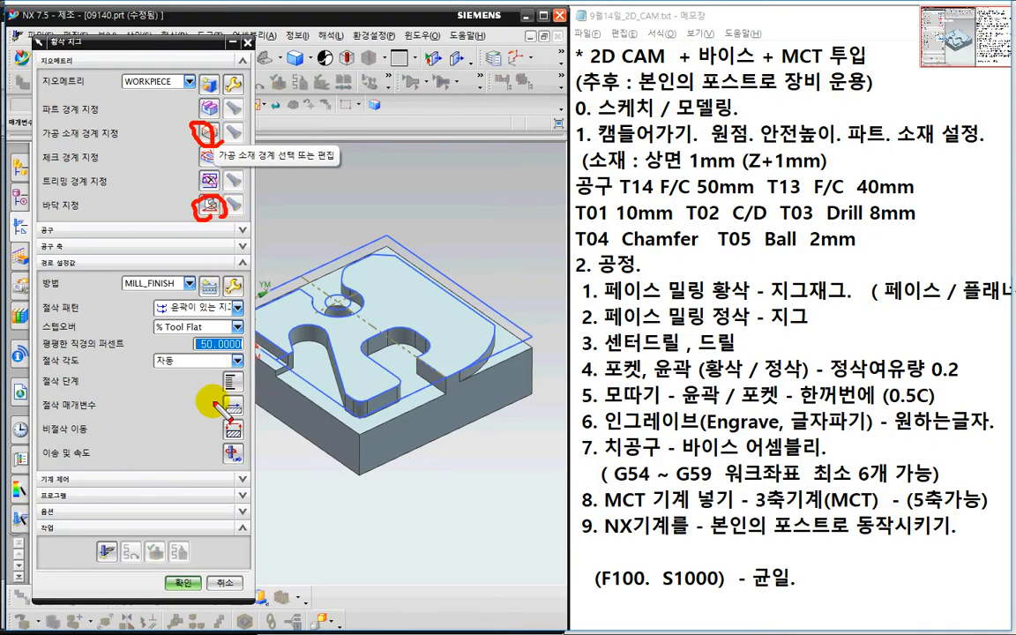
pyautogui.moveTo(170, 317); pyautogui.dragTo(161, 296)
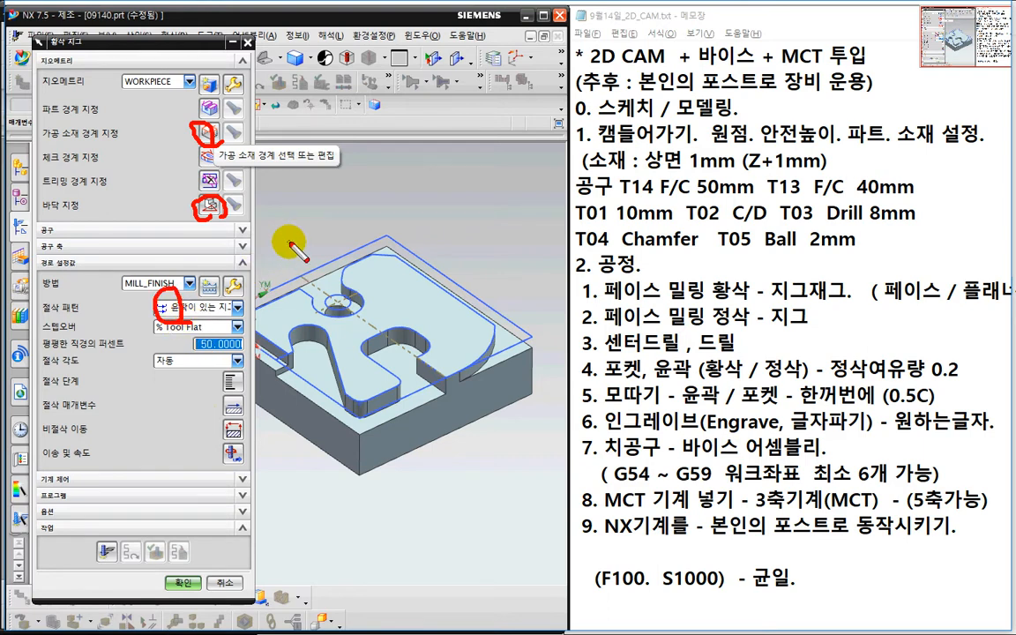
pyautogui.press('Escape')
pyautogui.click(202, 130)
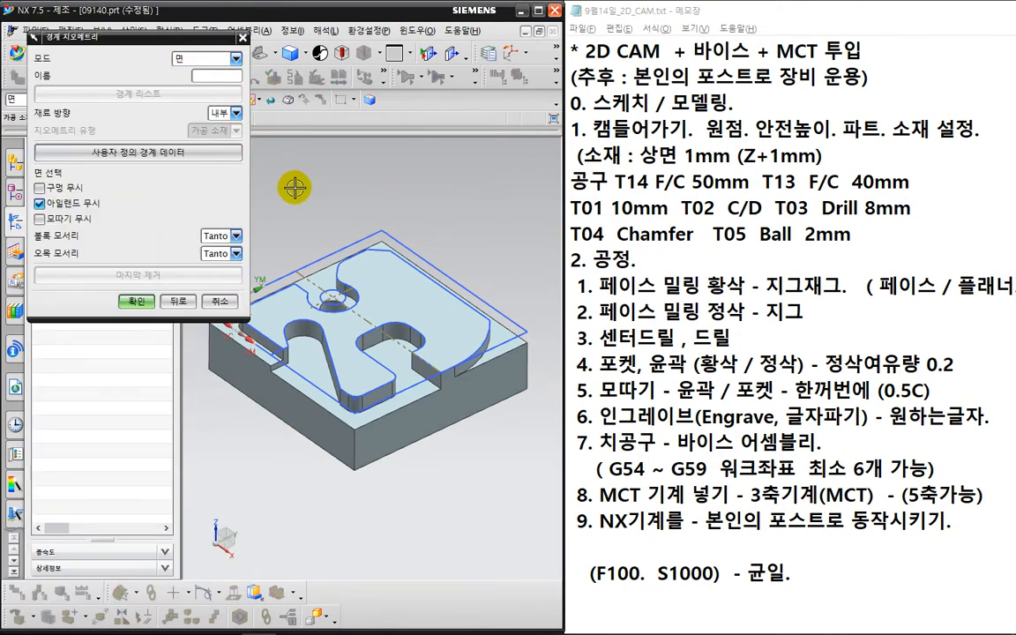
# - Pick the part's top and pocket floor faces as boundary, then cancel that selection
pyautogui.moveTo(268, 170); pyautogui.dragTo(334, 196, button='middle')
pyautogui.scroll(3, 336, 196)
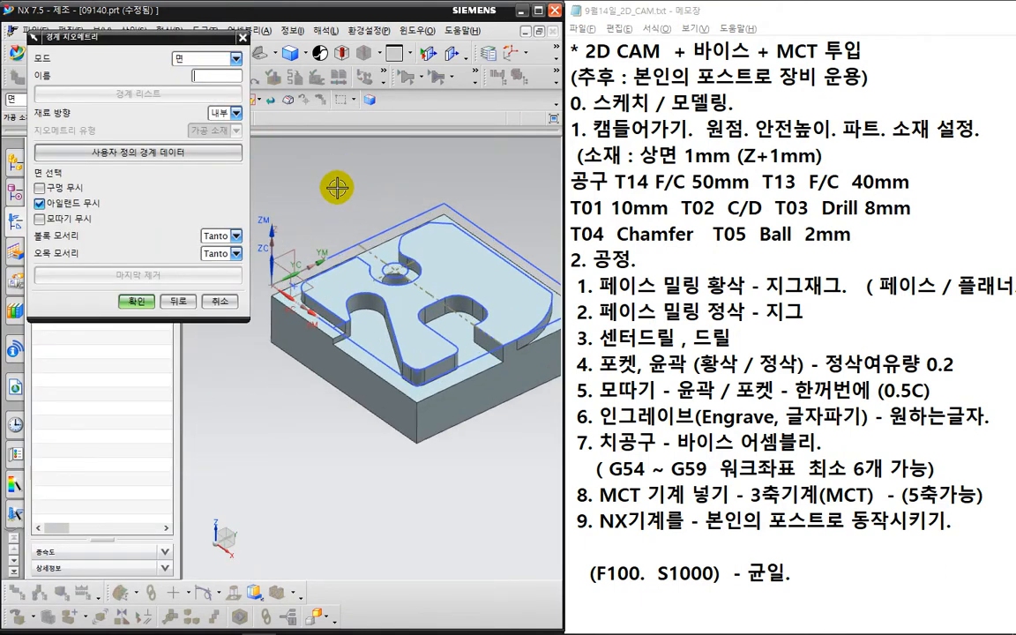
pyautogui.click(314, 360)
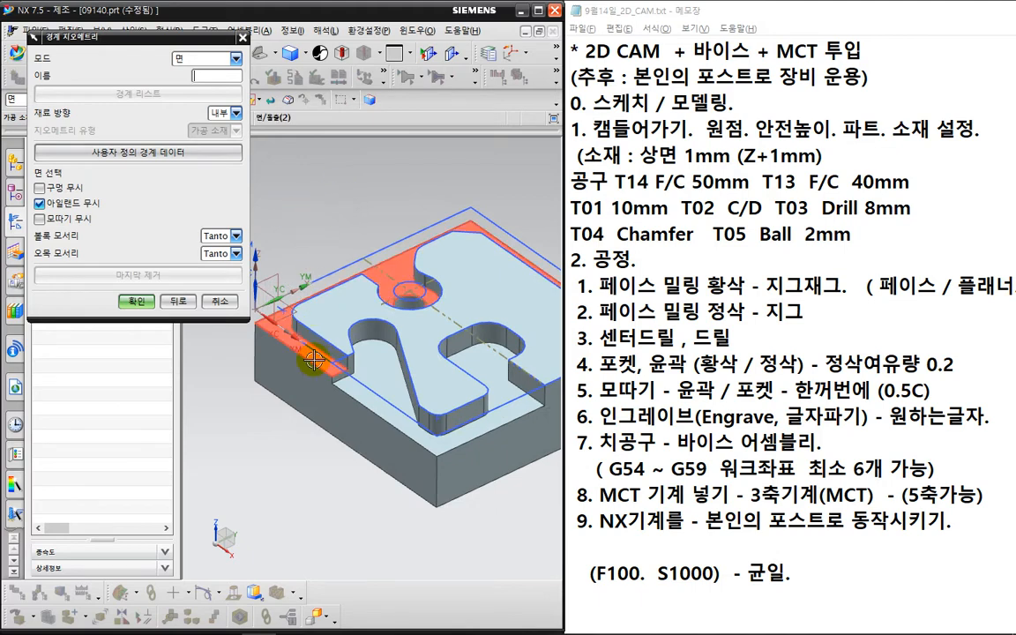
pyautogui.click(374, 386)
pyautogui.click(381, 388)
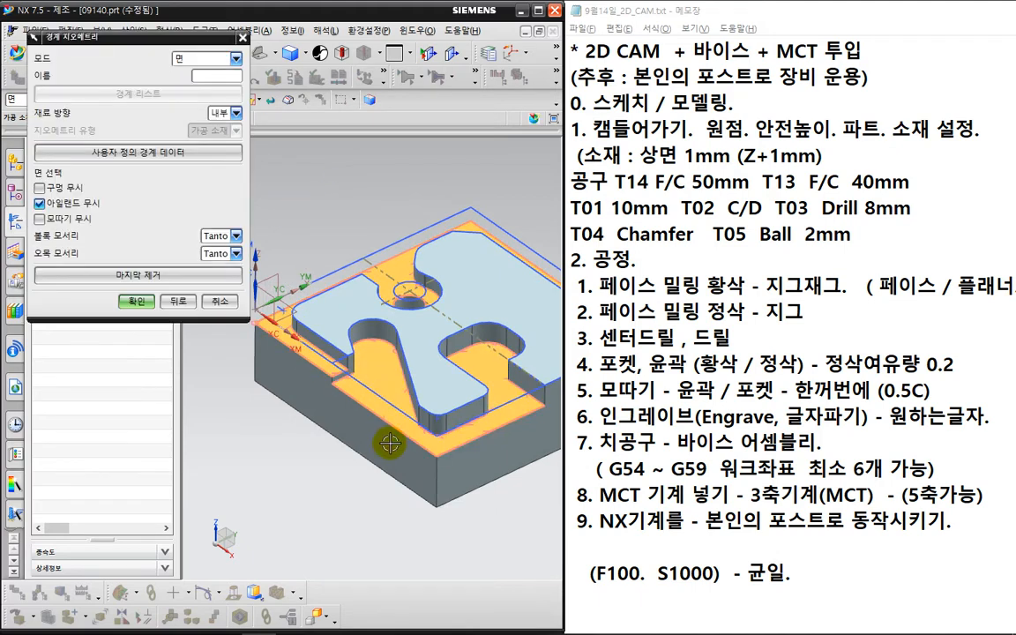
pyautogui.click(226, 305)
pyautogui.click(212, 169)
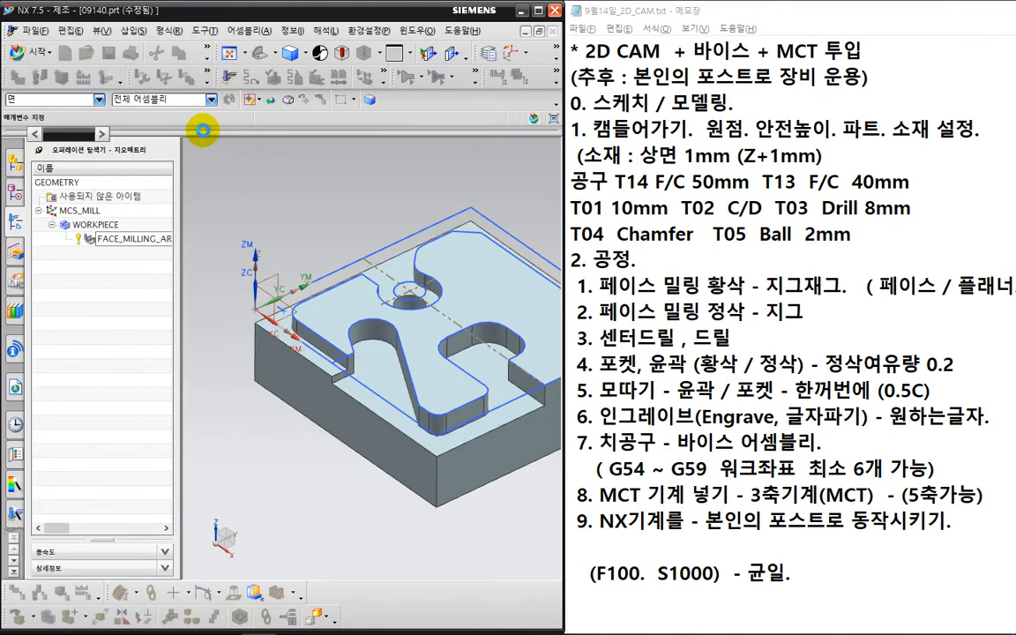
# - Reselect the step and outer side faces, then remove them from the boundary
pyautogui.click(199, 129)
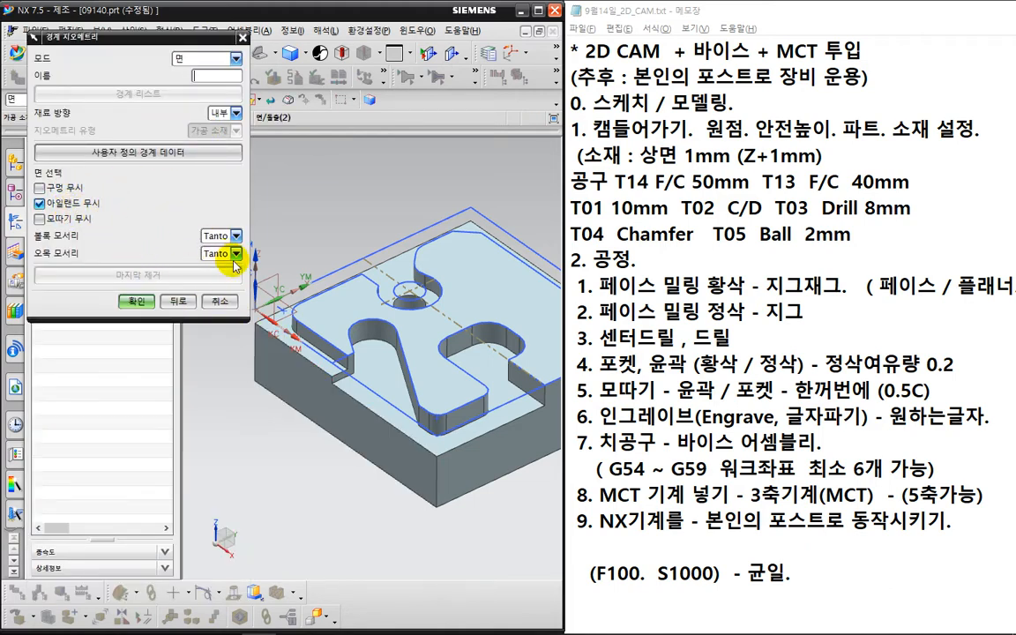
pyautogui.scroll(3, 291, 318)
pyautogui.click(373, 456)
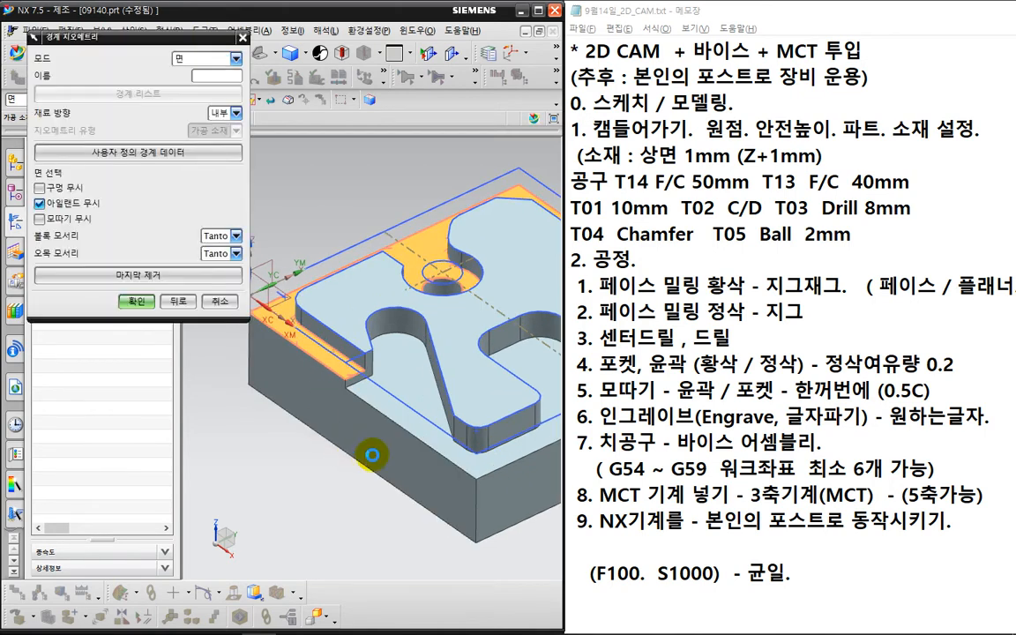
pyautogui.click(391, 482)
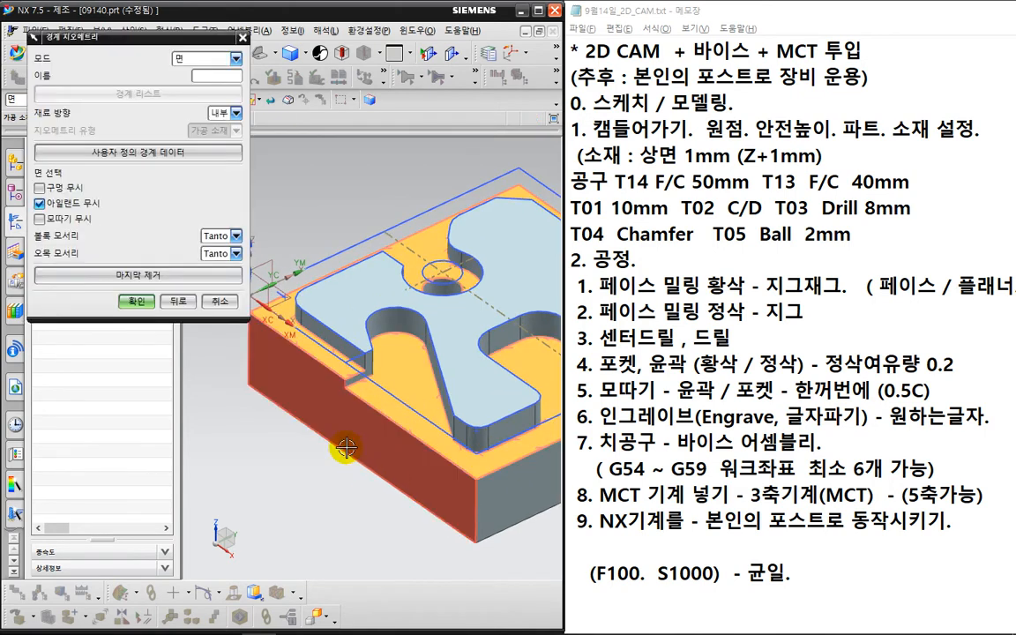
pyautogui.scroll(-5, 353, 476)
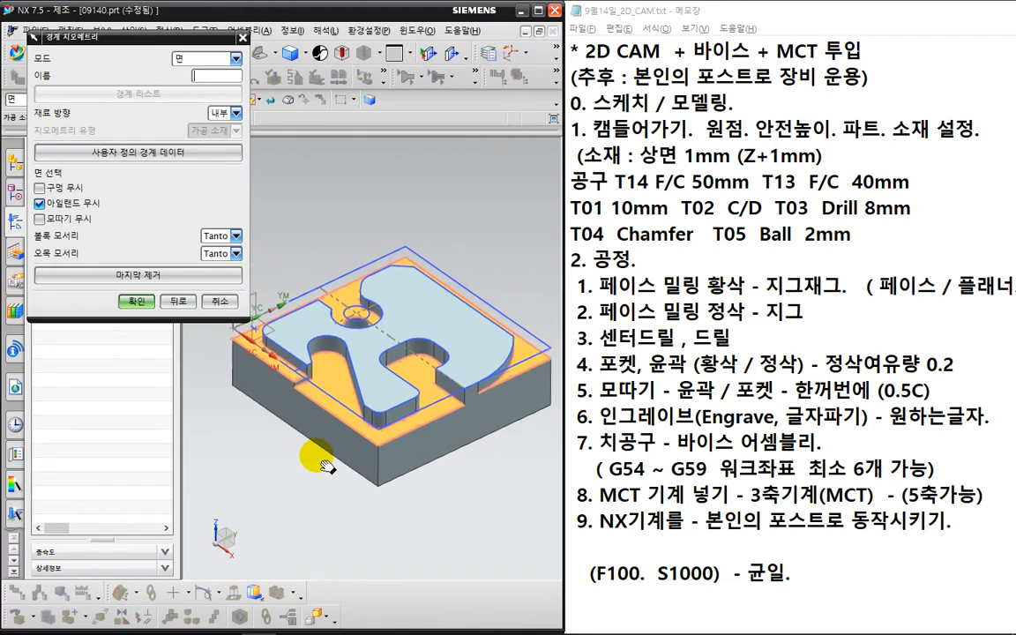
pyautogui.scroll(3, 324, 466)
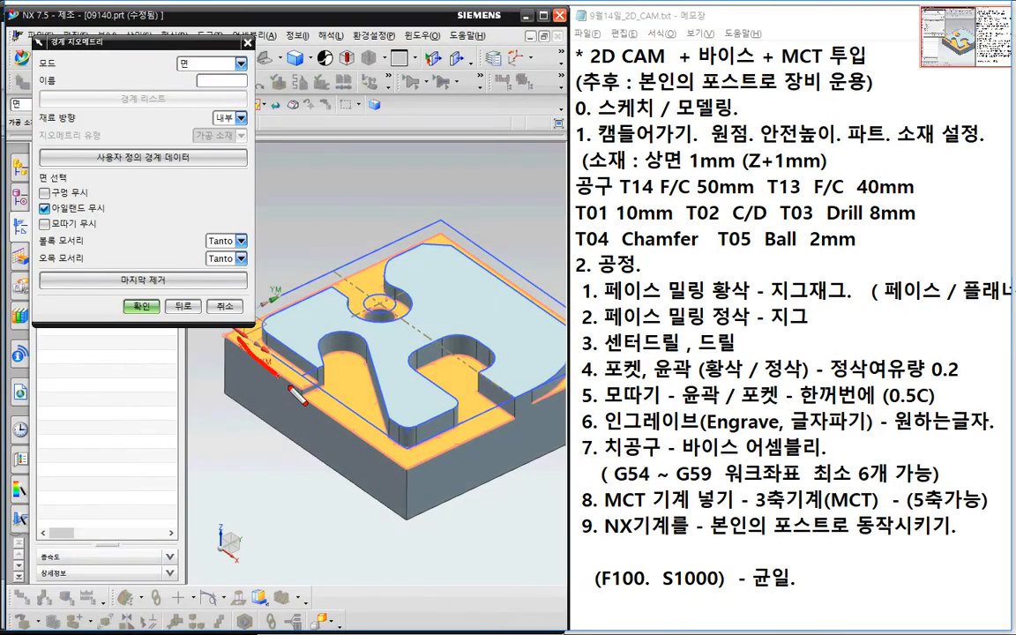
pyautogui.moveTo(454, 454)
pyautogui.mouseDown()
pyautogui.moveTo(543, 295)
pyautogui.moveTo(331, 216)
pyautogui.moveTo(307, 381)
pyautogui.mouseUp()
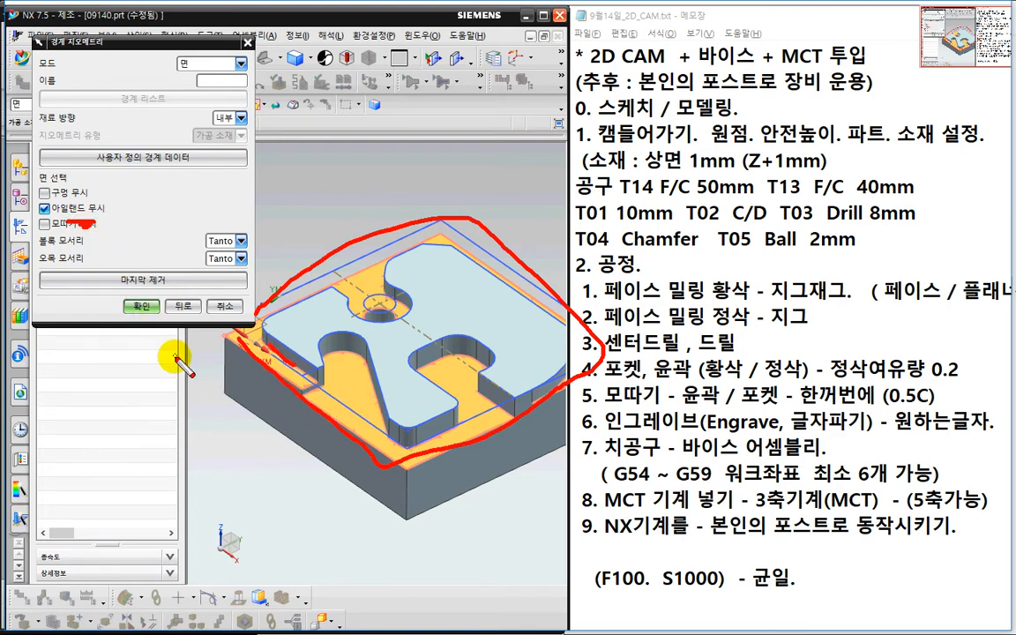
pyautogui.press('Escape')
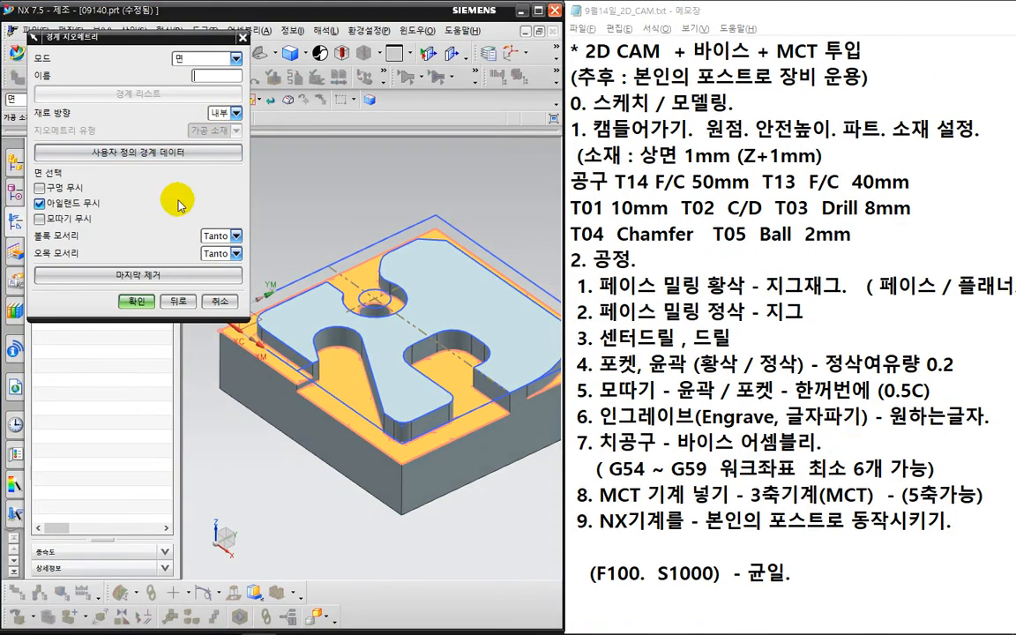
pyautogui.click(173, 275)
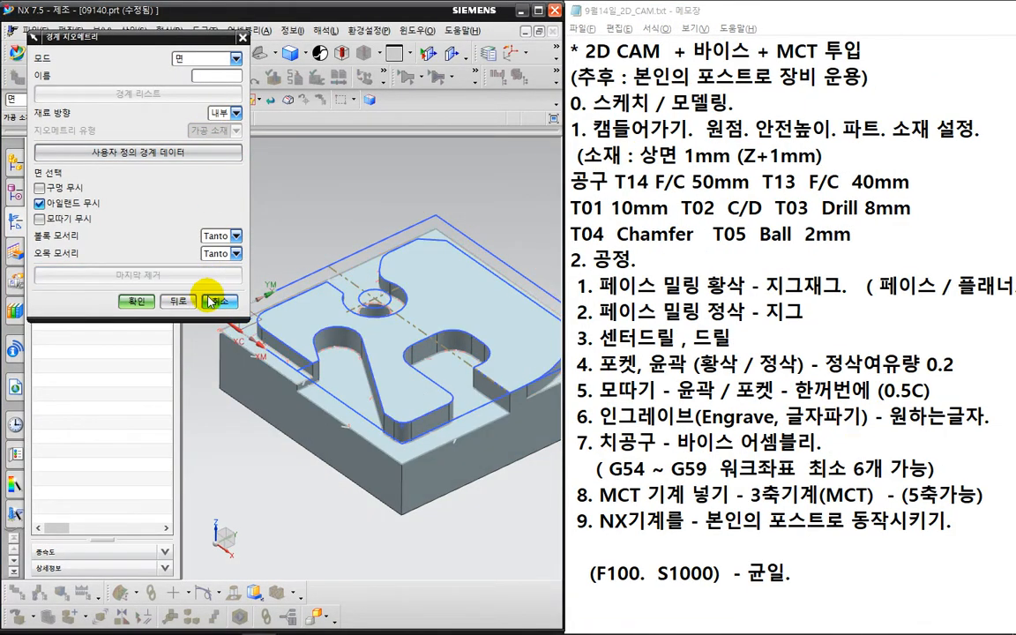
pyautogui.click(228, 59)
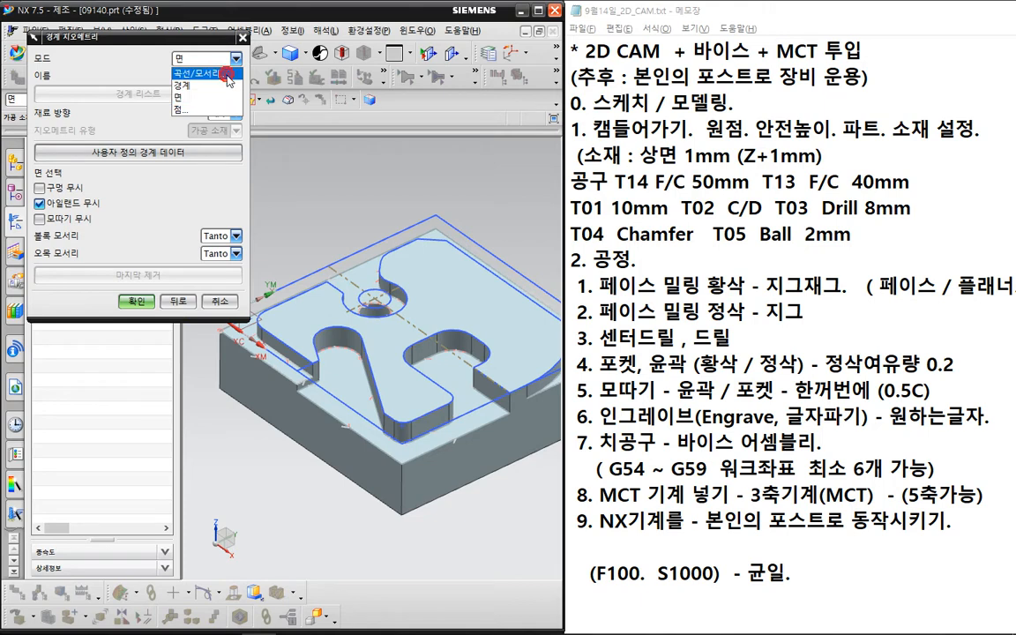
# - Chain the part's outer top edges into a closed Curves/Edges blank boundary
pyautogui.click(228, 76)
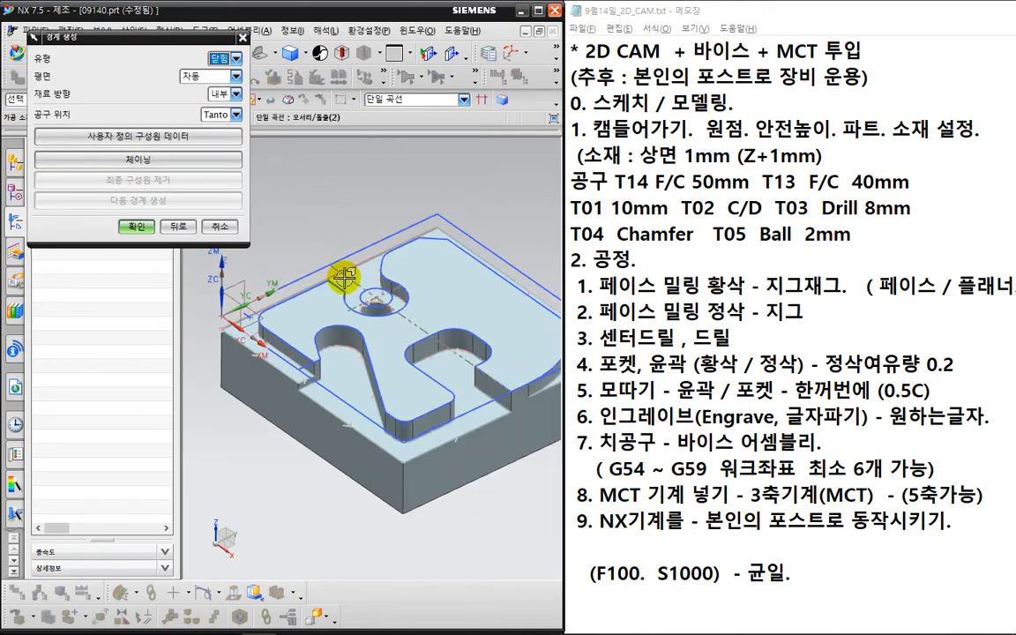
pyautogui.moveTo(344, 279); pyautogui.dragTo(318, 240, button='middle')
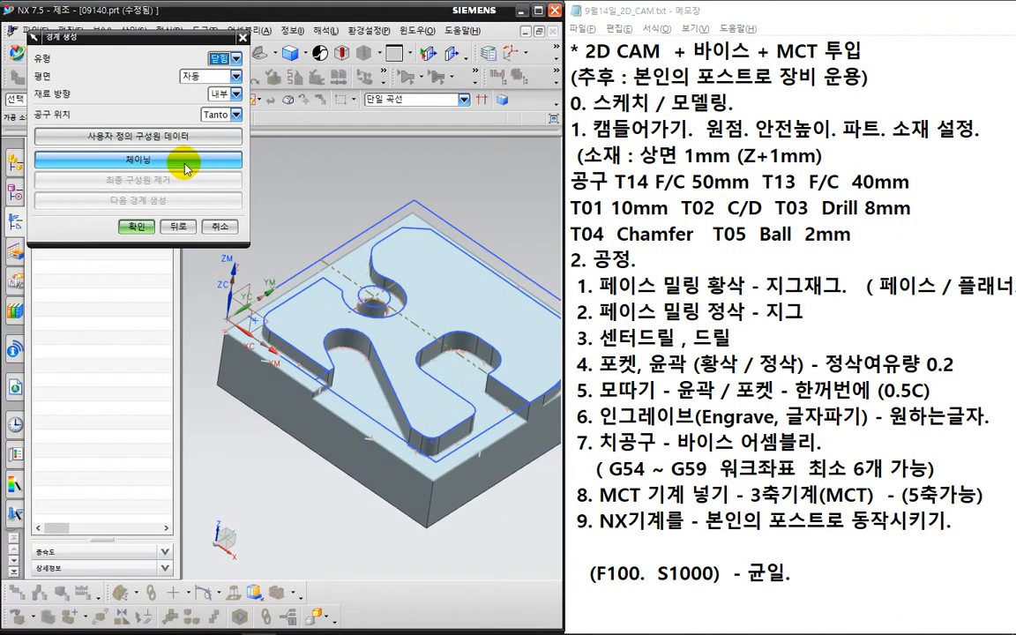
pyautogui.click(185, 166)
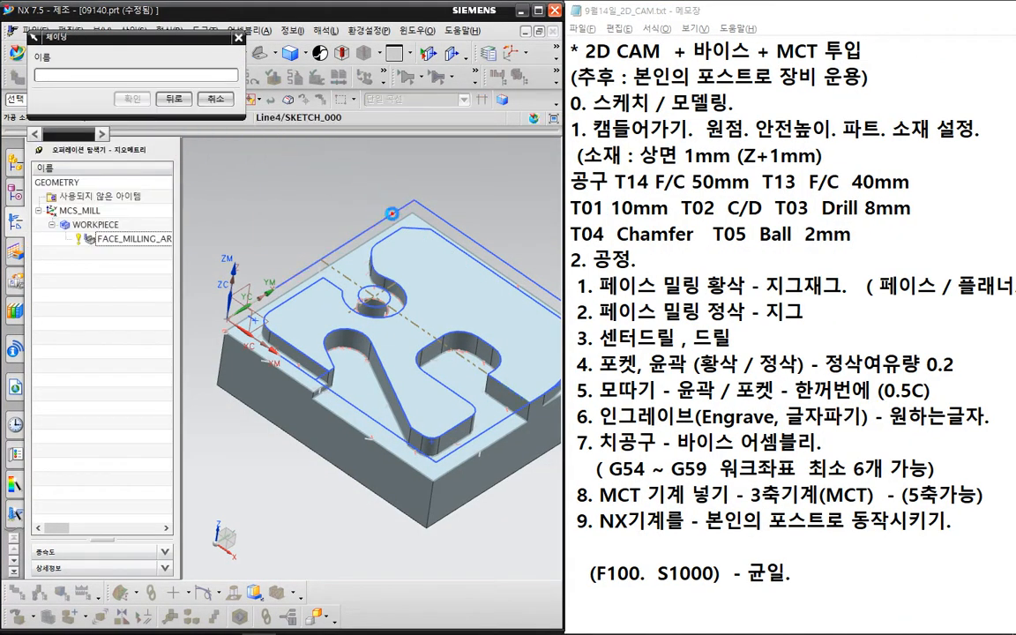
pyautogui.click(392, 214)
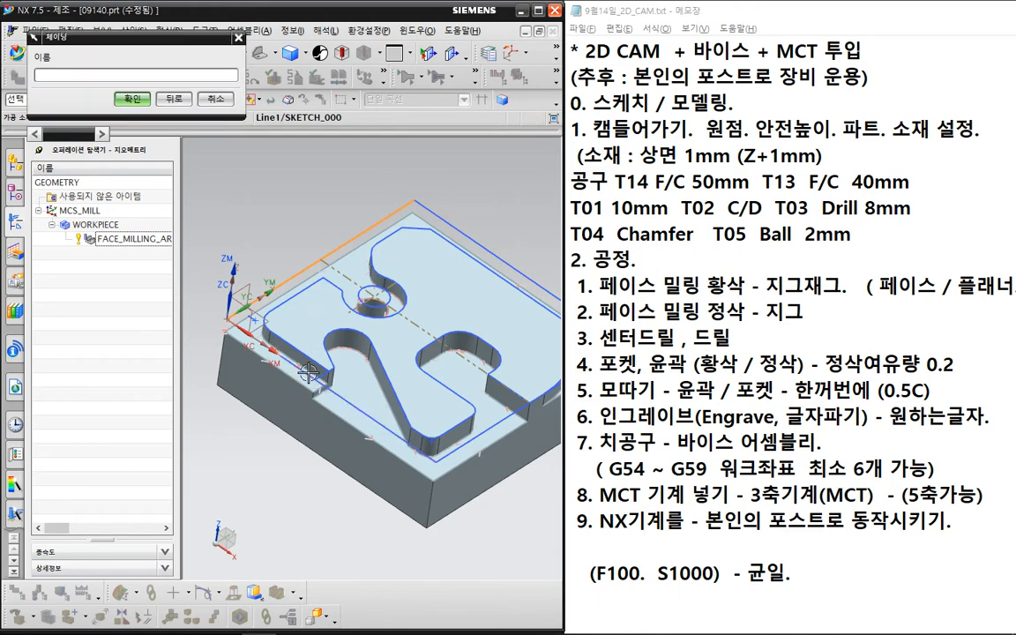
pyautogui.click(308, 372)
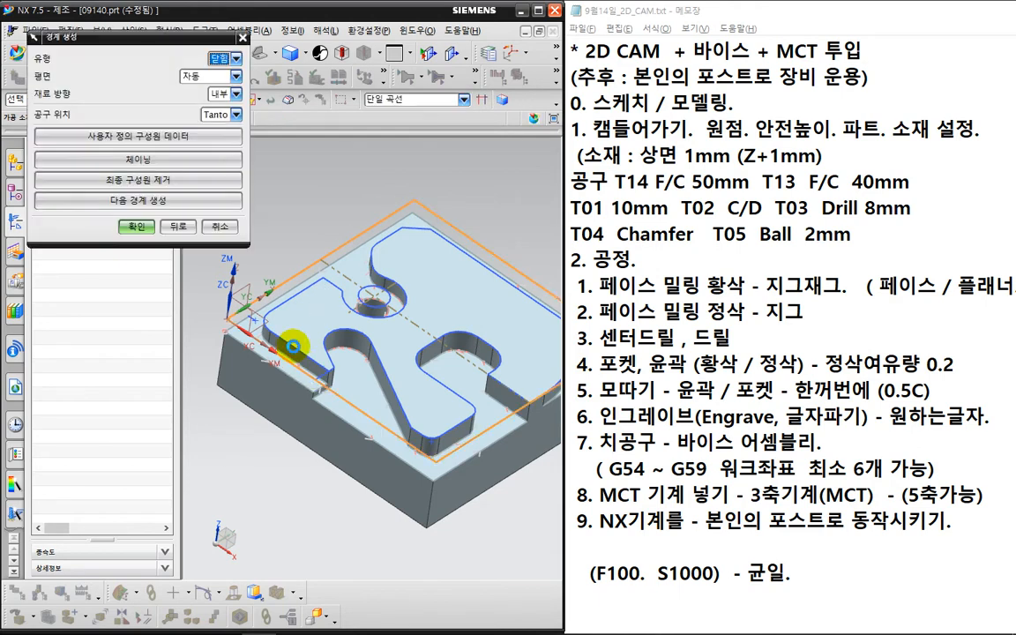
pyautogui.click(136, 227)
pyautogui.click(138, 297)
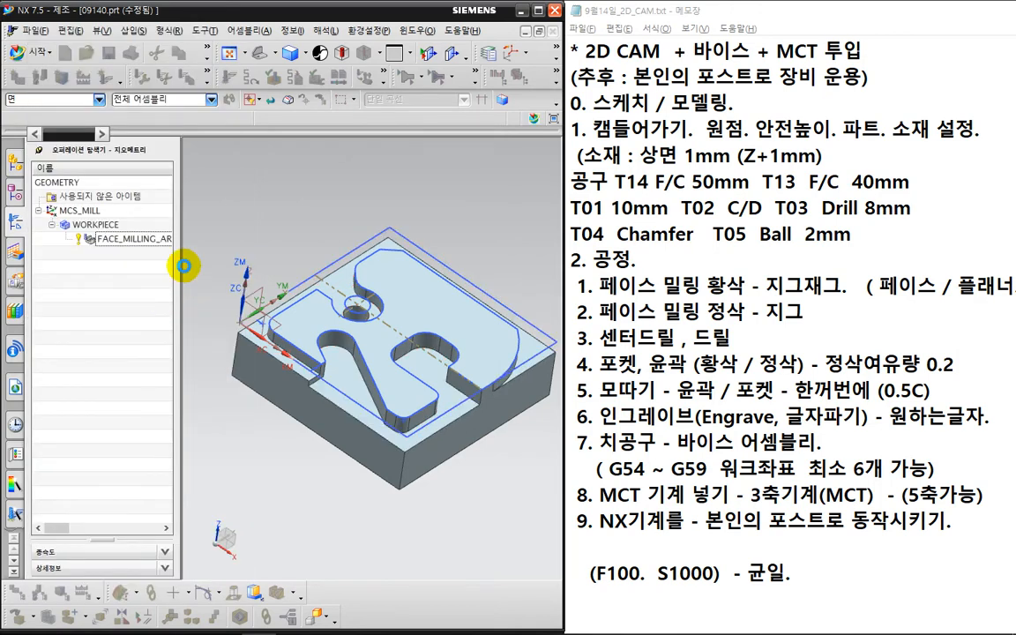
pyautogui.click(210, 203)
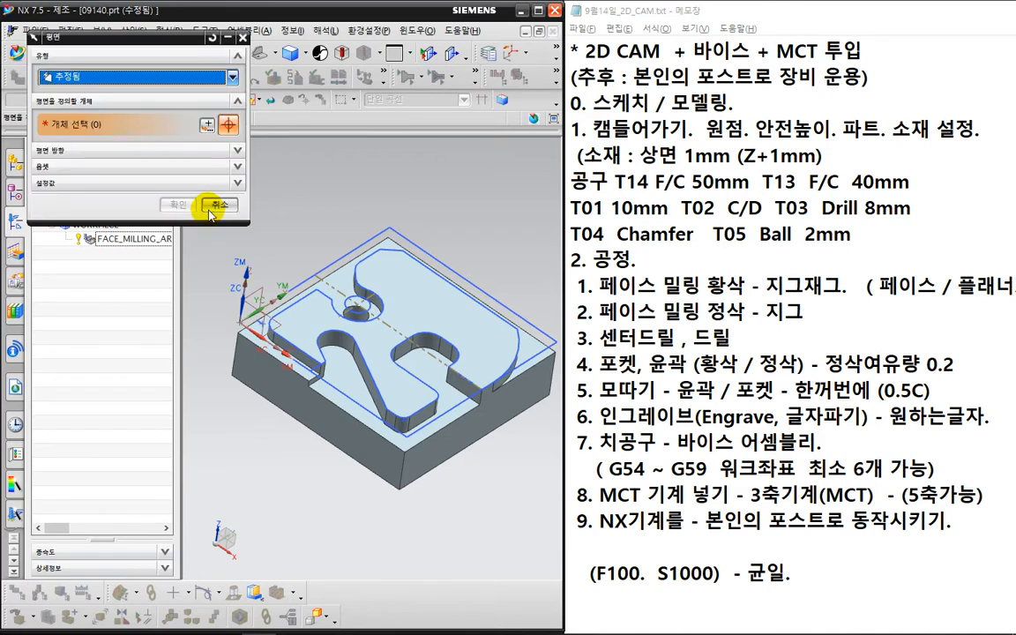
# - Pick the part's top face as the ROUGH_ZIG floor plane at 0 mm offset
pyautogui.click(313, 311)
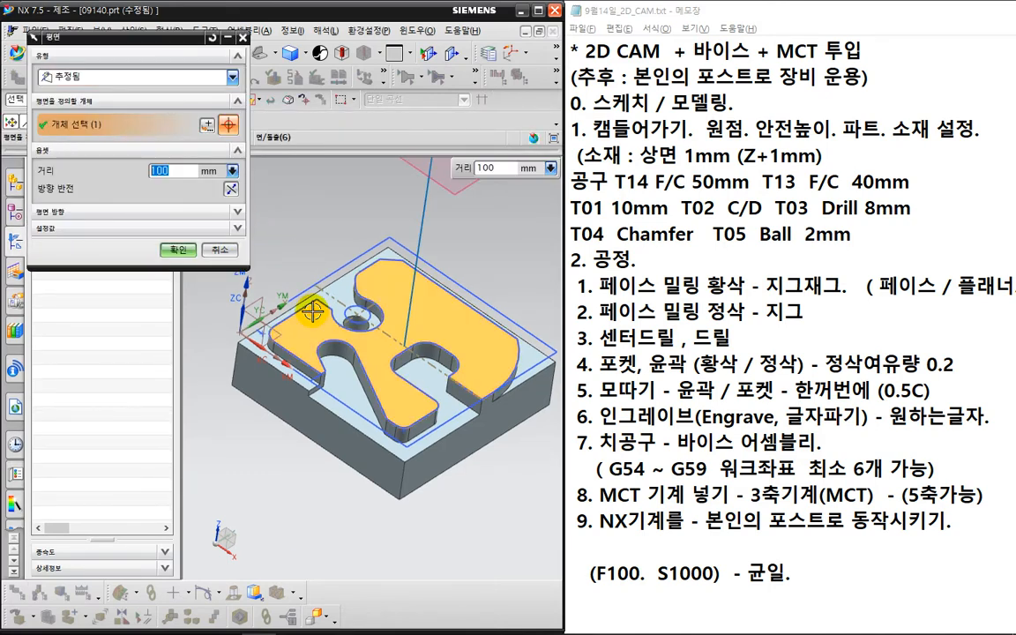
pyautogui.click(178, 250)
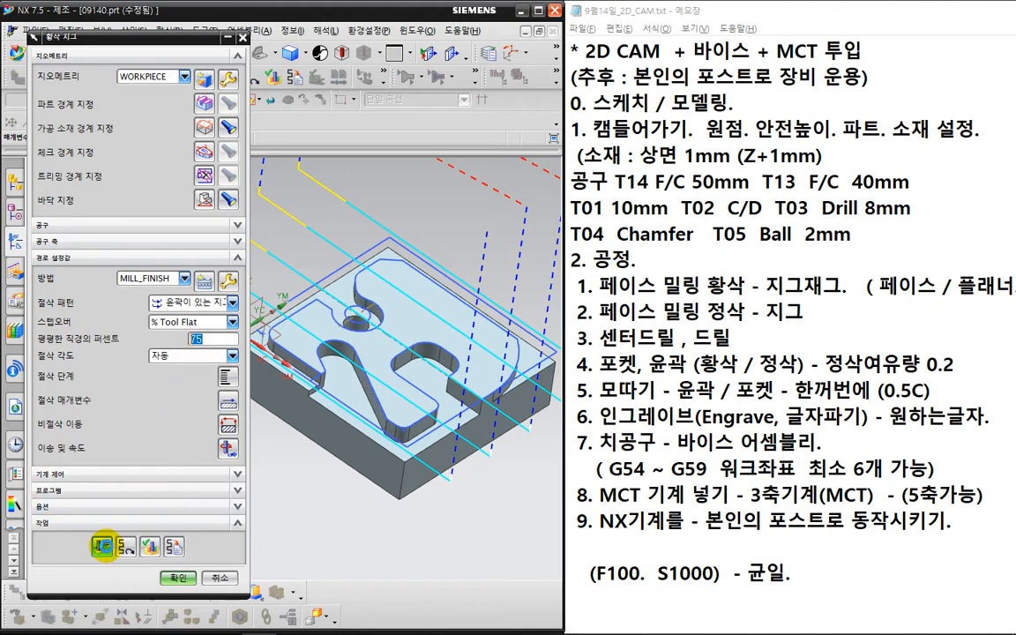
# - Generate the ROUGH_ZIG toolpath and orbit the view to inspect it over the part
pyautogui.click(103, 546)
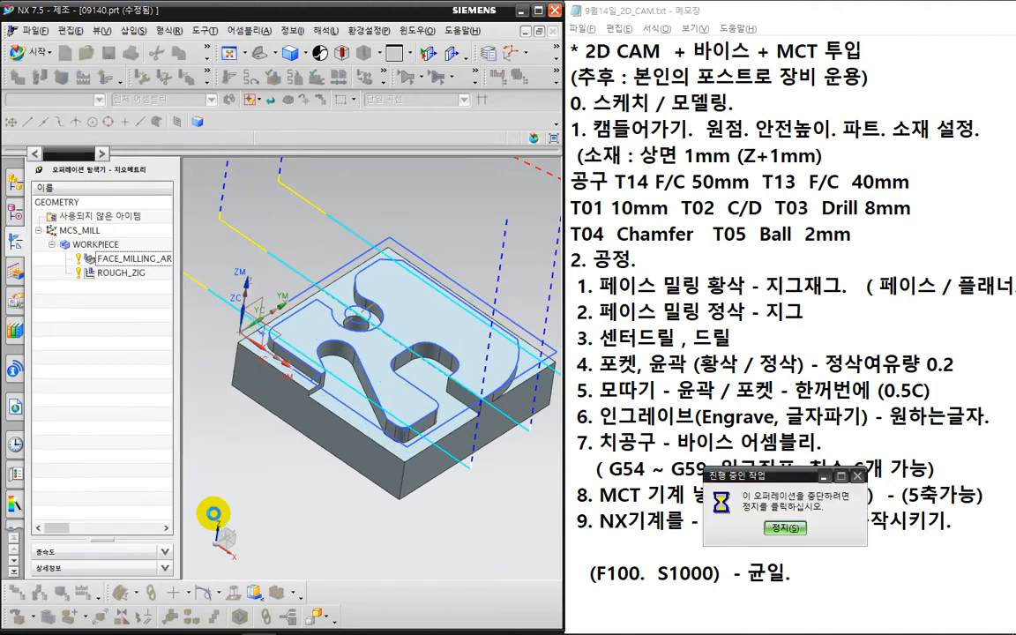
pyautogui.scroll(-3, 287, 406)
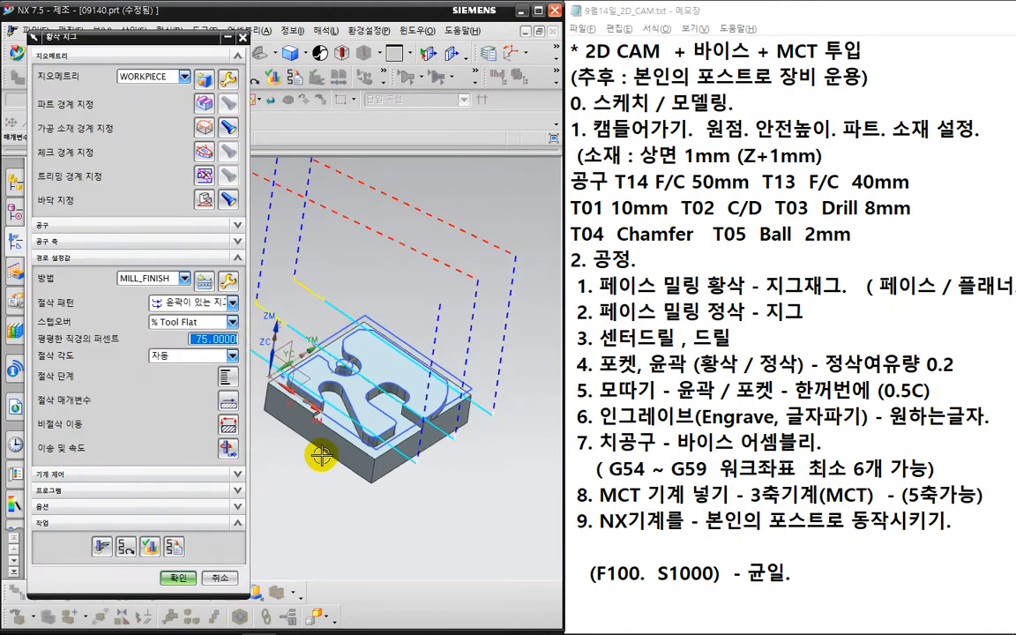
pyautogui.moveTo(343, 481); pyautogui.dragTo(367, 466, button='middle')
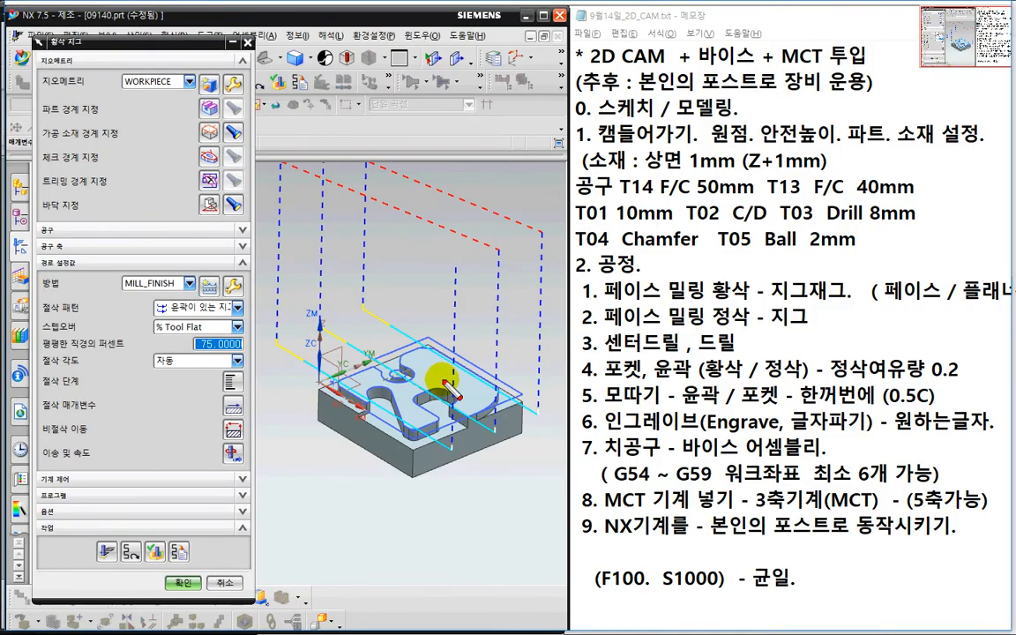
pyautogui.moveTo(451, 286)
pyautogui.mouseDown()
pyautogui.moveTo(450, 437)
pyautogui.moveTo(259, 313)
pyautogui.moveTo(408, 227)
pyautogui.moveTo(424, 371)
pyautogui.moveTo(342, 164)
pyautogui.moveTo(536, 378)
pyautogui.moveTo(389, 302)
pyautogui.mouseUp()
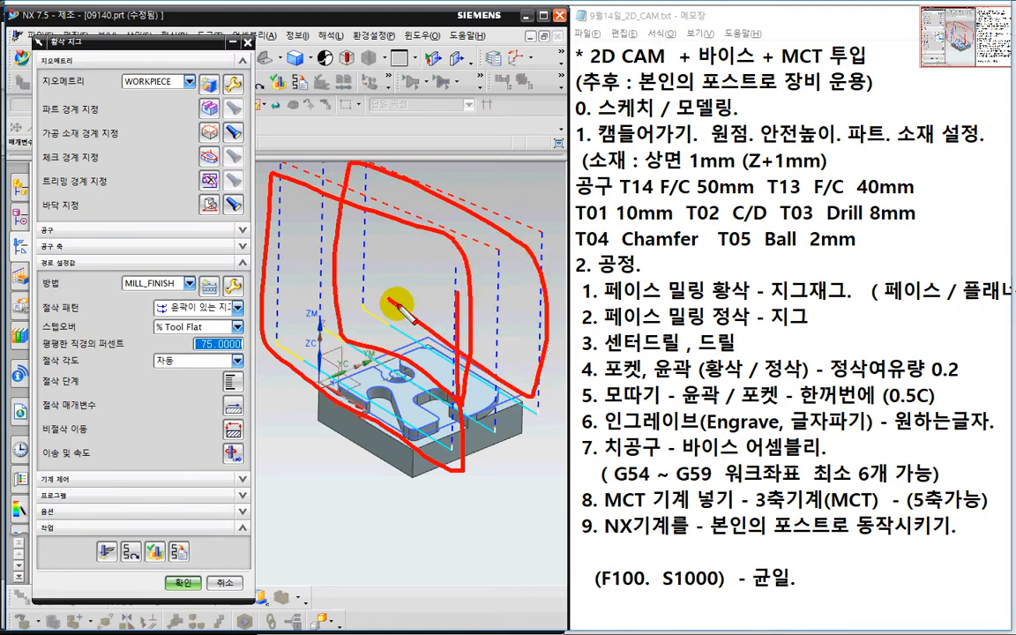
pyautogui.press('Escape')
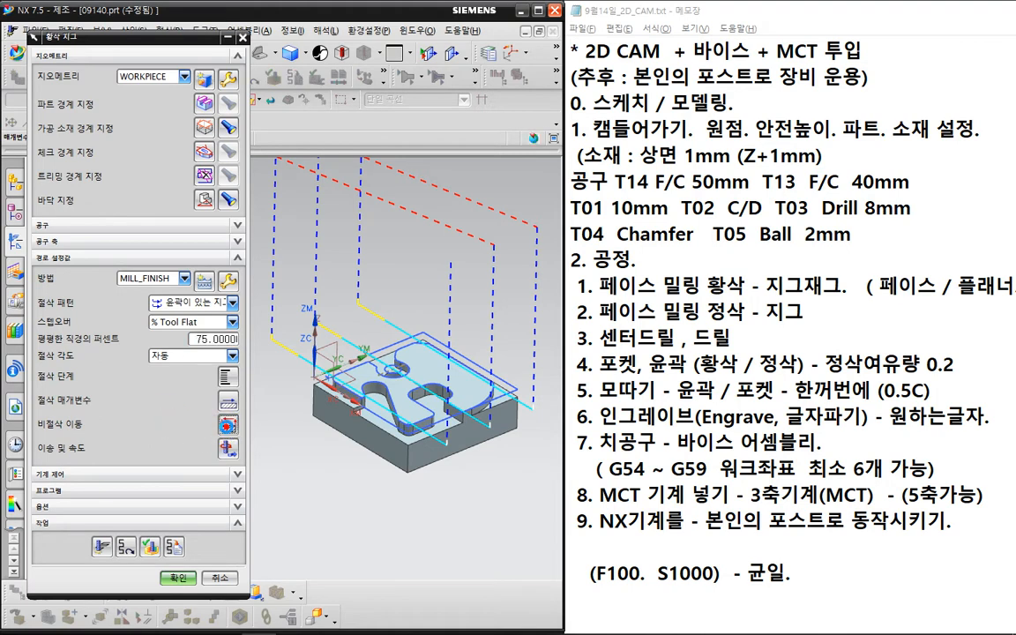
# - In Non Cutting Moves, set the within-region transfer type to Minimum Safe Z
pyautogui.click(226, 428)
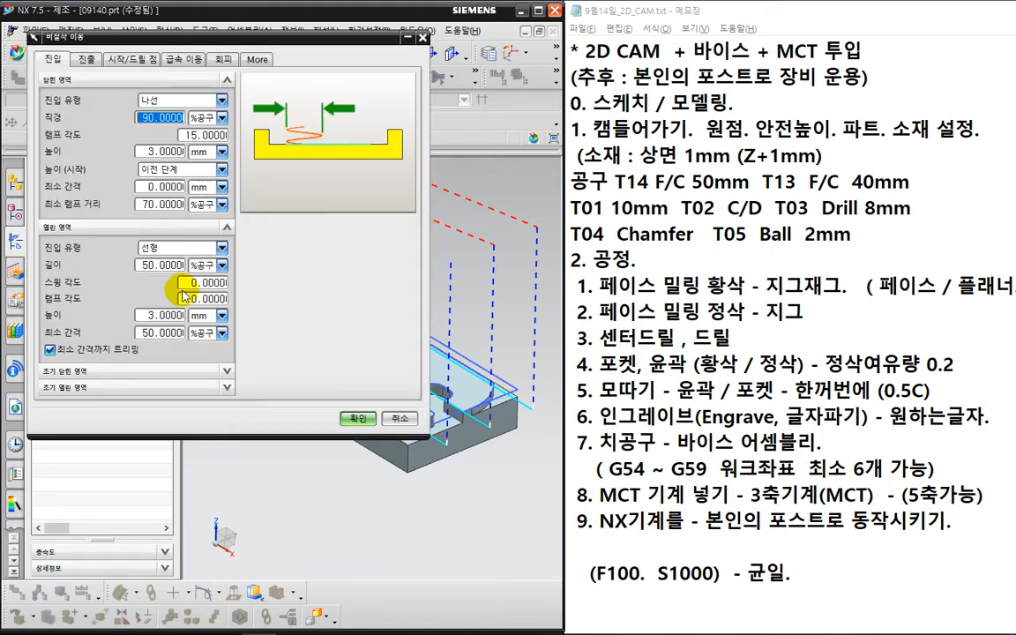
pyautogui.click(185, 59)
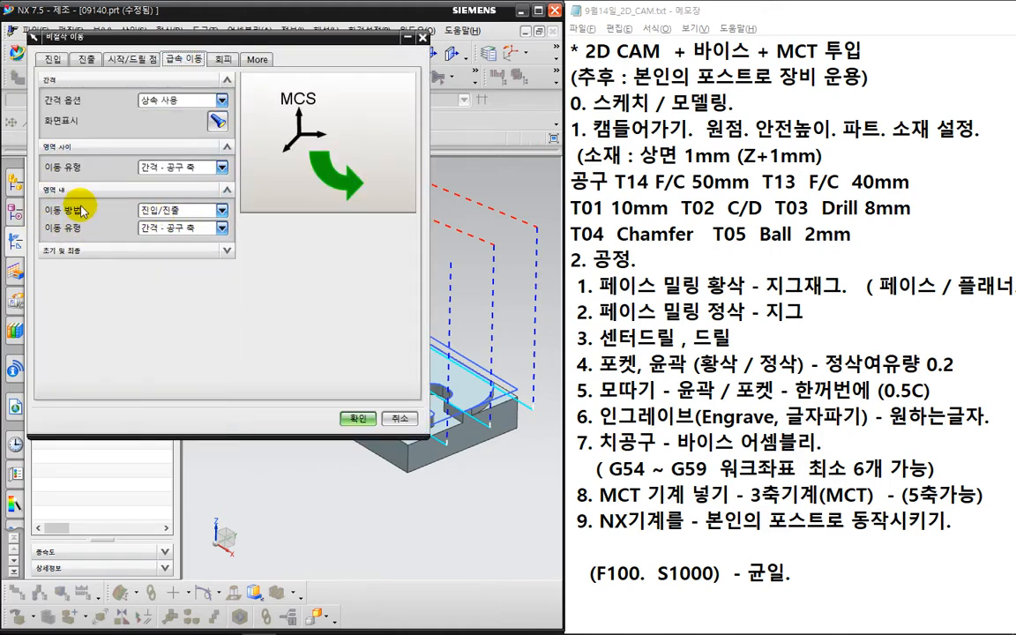
pyautogui.hotkey('ctrl', '2')
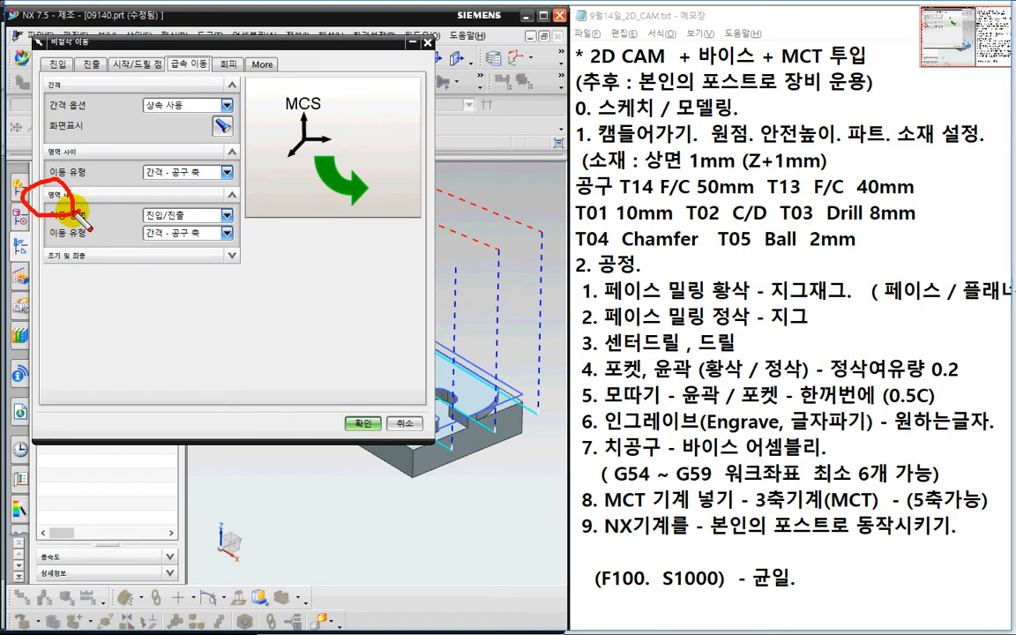
pyautogui.press('Escape')
pyautogui.click(184, 233)
pyautogui.click(168, 264)
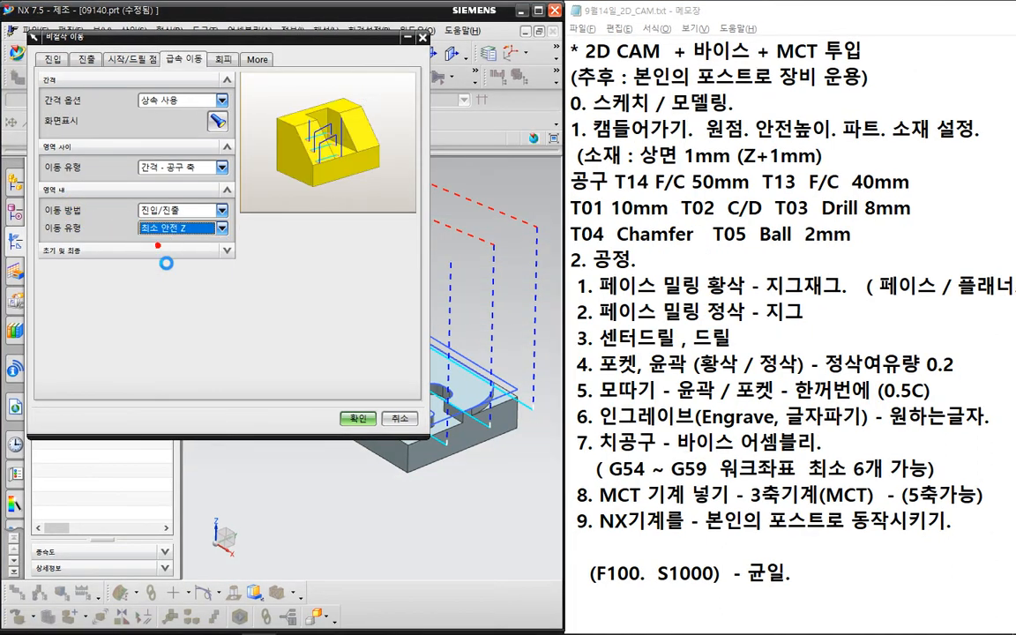
# - Set the open-area engage height to 10 mm and regenerate the toolpath
pyautogui.click(53, 59)
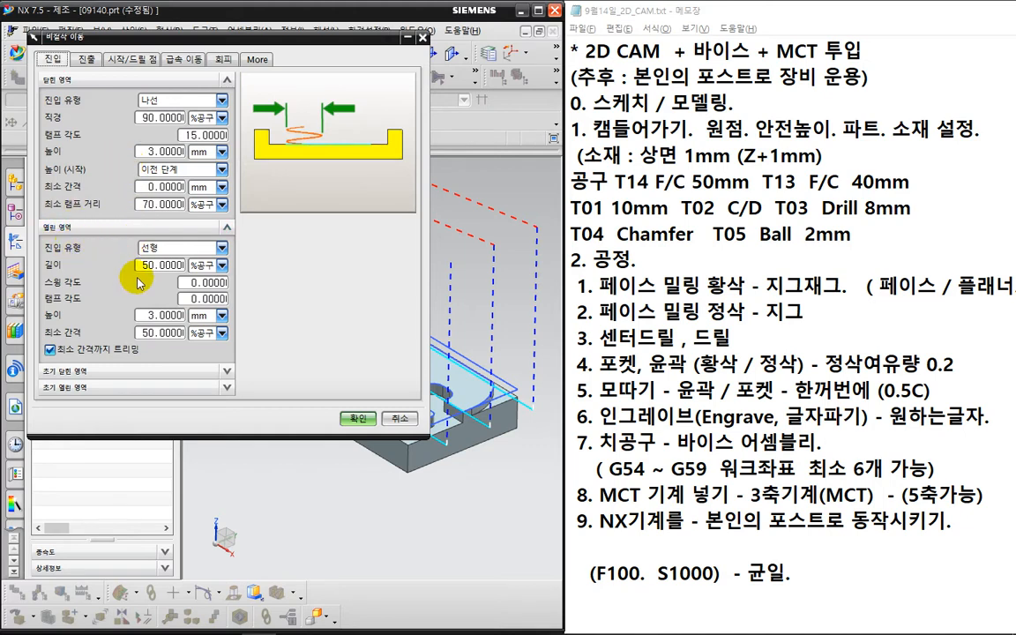
pyautogui.click(152, 315)
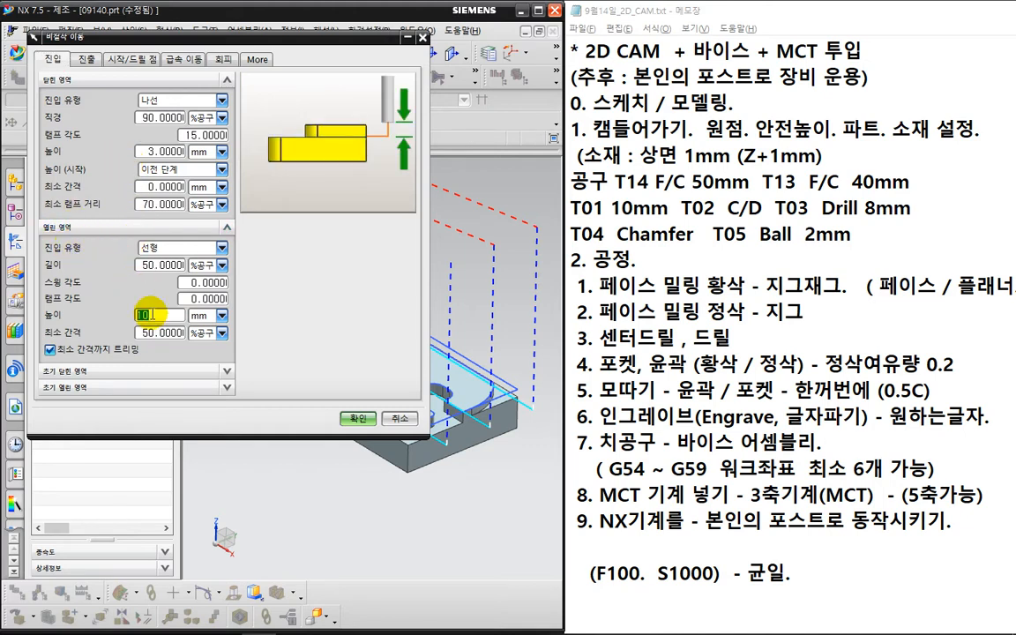
pyautogui.click(357, 418)
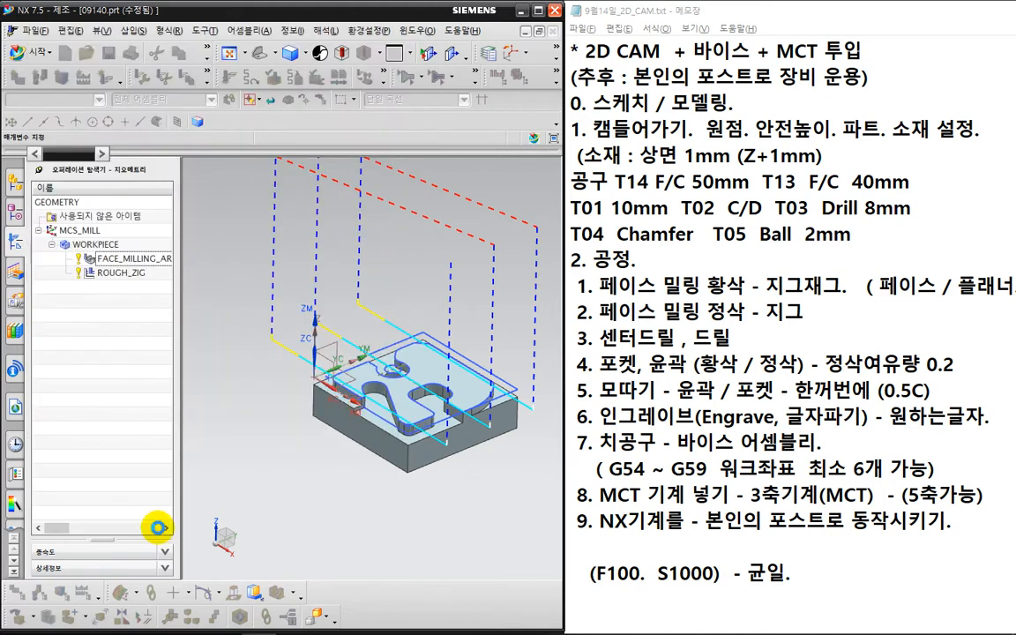
pyautogui.click(103, 547)
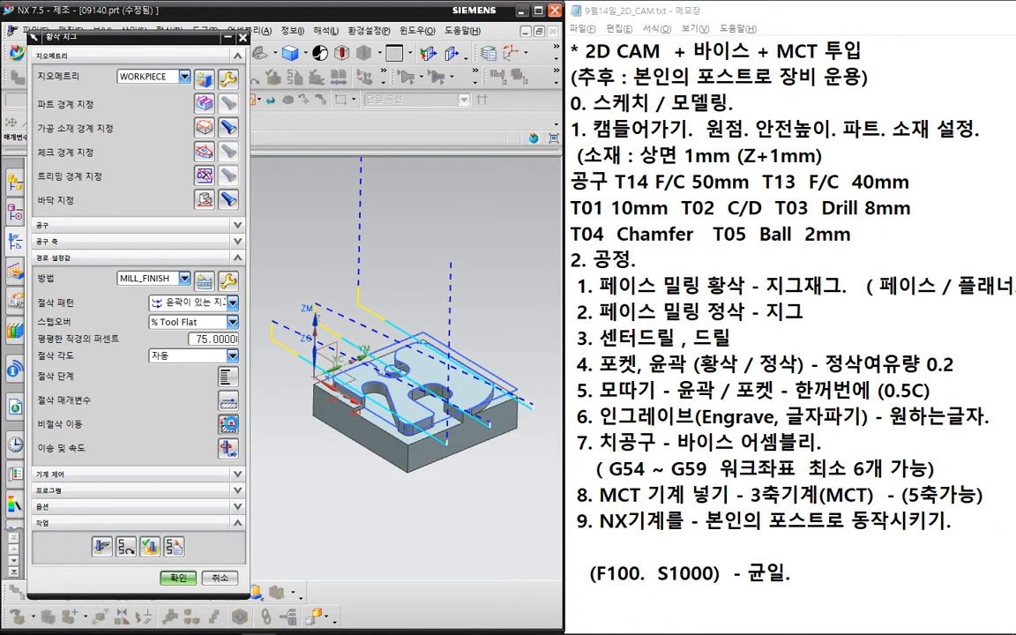
# - Set the retract type to Same as Engage, then regenerate and inspect the ROUGH_ZIG toolpath
pyautogui.click(227, 425)
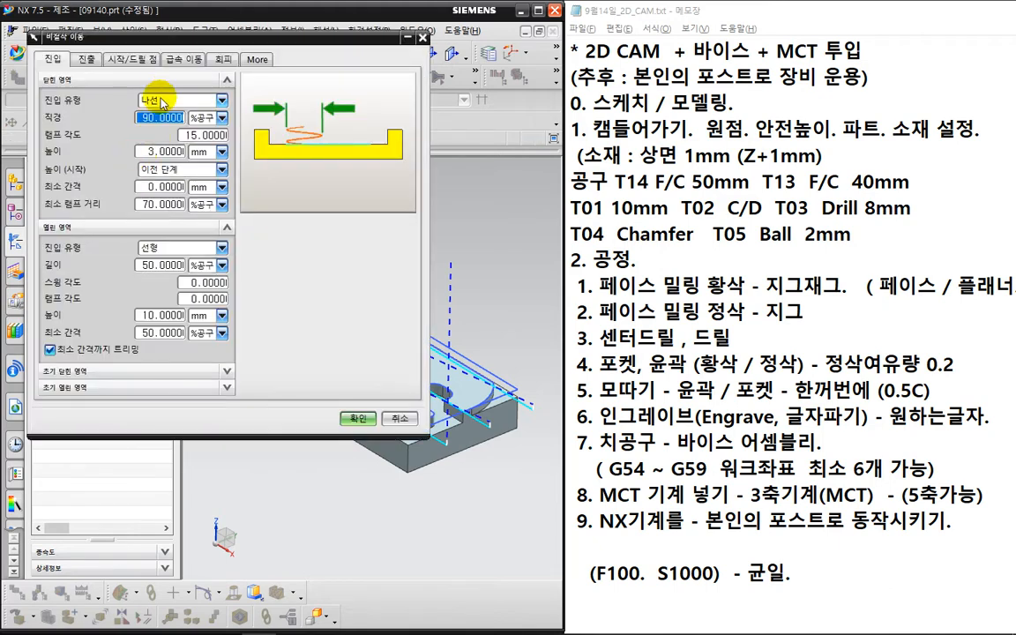
pyautogui.click(84, 59)
pyautogui.click(145, 100)
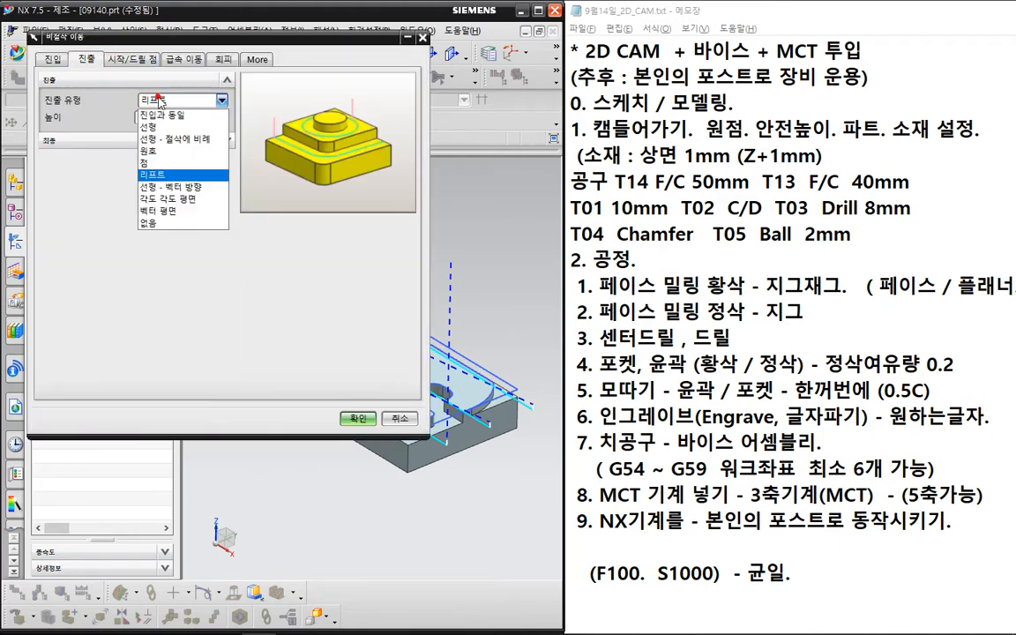
pyautogui.click(154, 108)
pyautogui.click(351, 420)
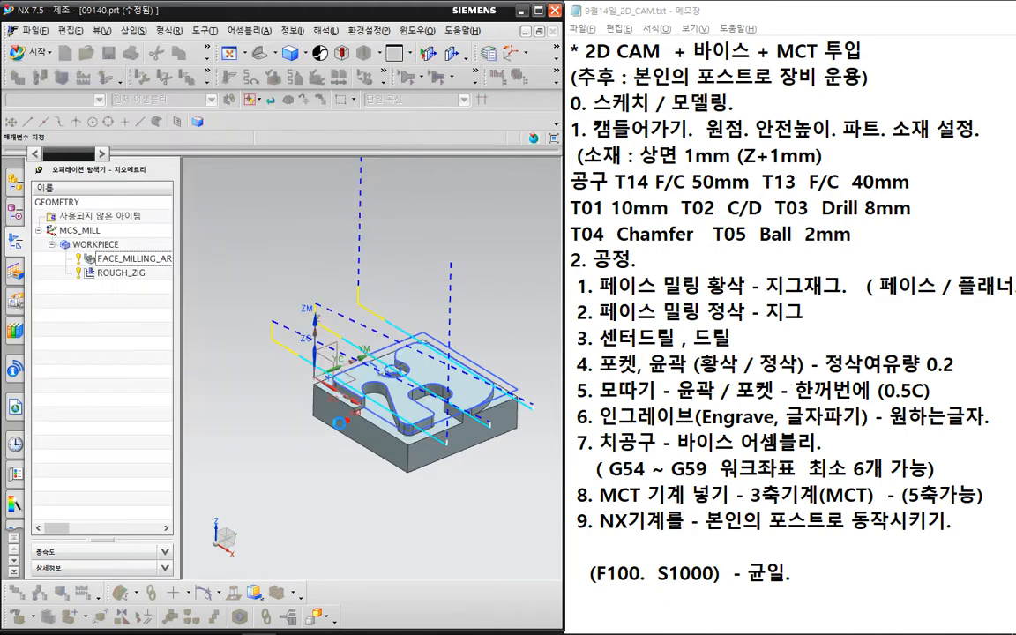
pyautogui.click(102, 546)
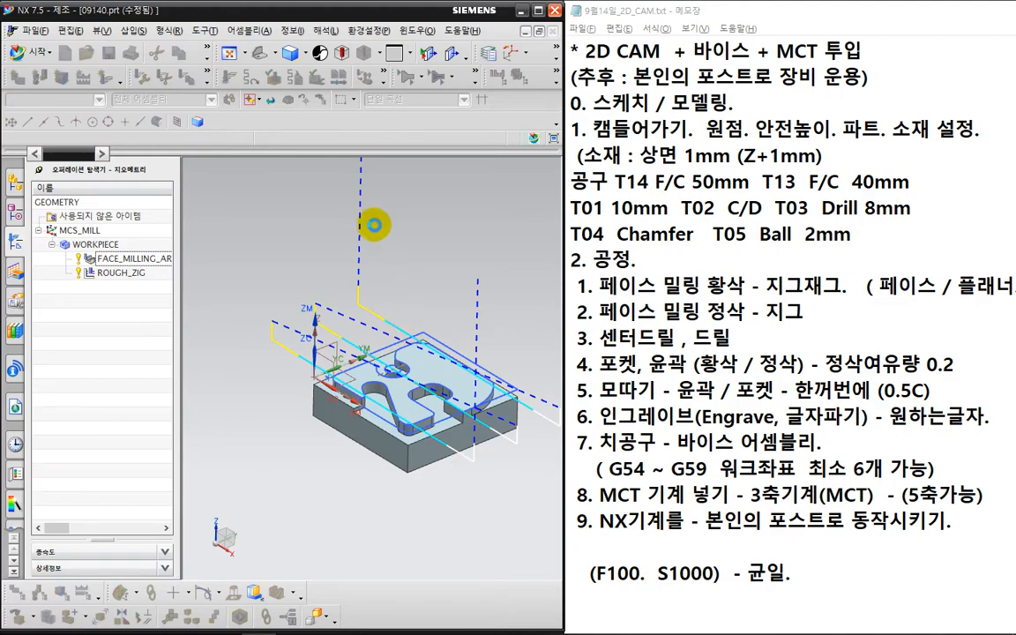
pyautogui.hotkey('ctrl', '2')
pyautogui.moveTo(371, 149)
pyautogui.mouseDown()
pyautogui.moveTo(372, 255)
pyautogui.moveTo(448, 370)
pyautogui.mouseUp()
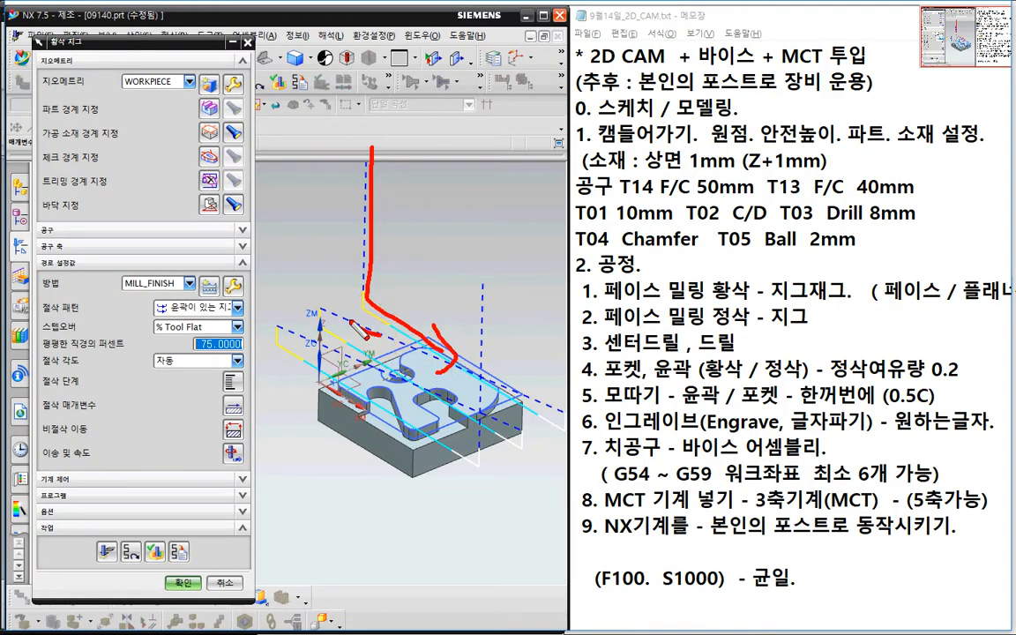
# - Specify the ROUGH_ZIG cut angle as 180° from XC and accept the operation
pyautogui.press('Escape')
pyautogui.click(173, 361)
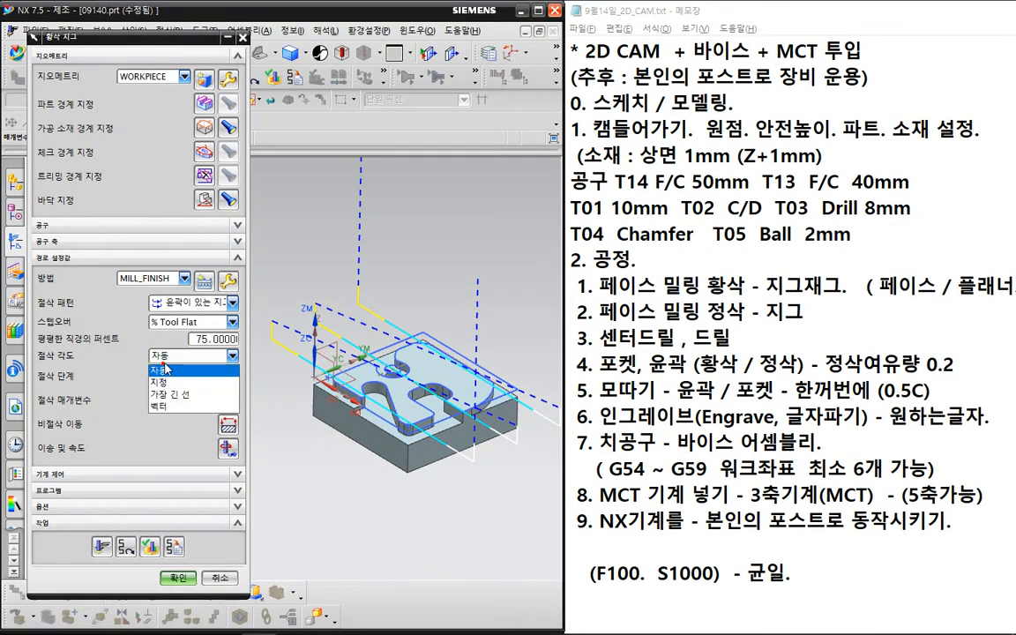
pyautogui.click(173, 380)
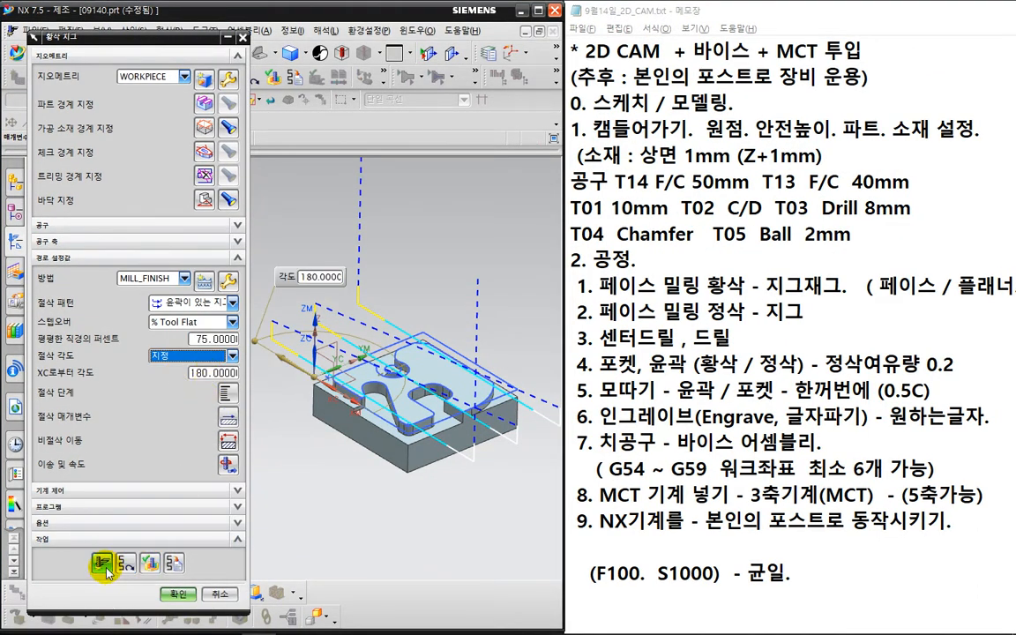
pyautogui.hotkey('ctrl', '2')
pyautogui.moveTo(485, 350)
pyautogui.mouseDown()
pyautogui.moveTo(483, 479)
pyautogui.moveTo(355, 405)
pyautogui.mouseUp()
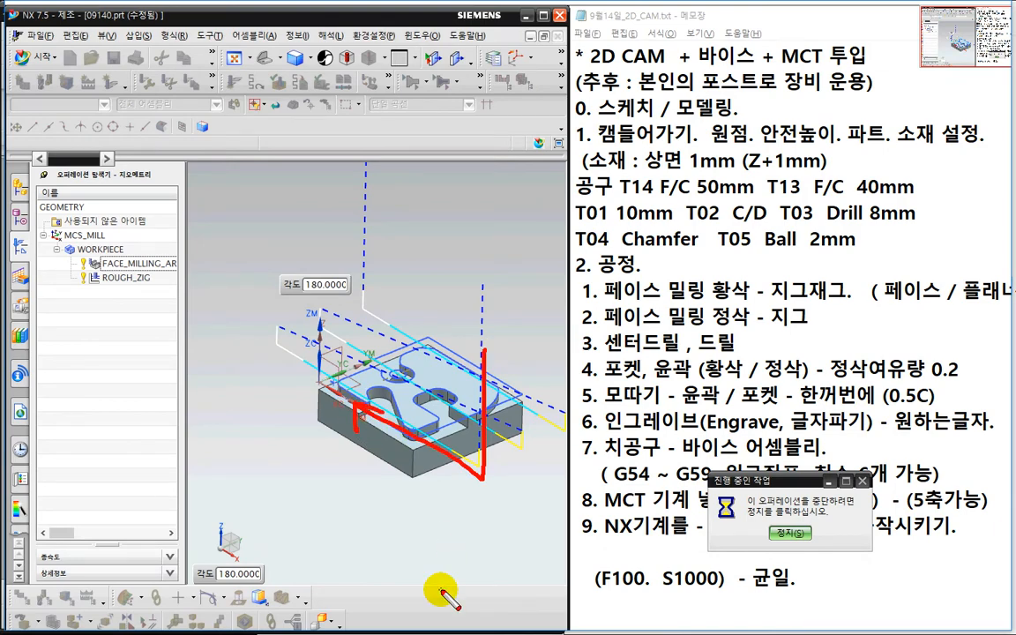
pyautogui.press('Escape')
pyautogui.click(181, 594)
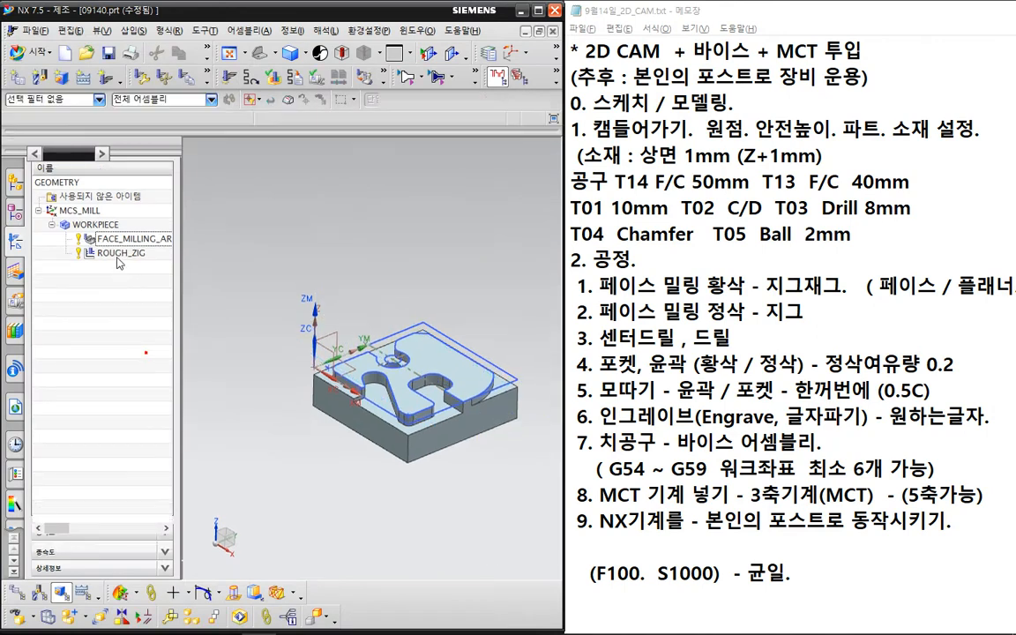
# - Run a 2D Dynamic Verify Tool Path replay on WORKPIECE, then reopen ROUGH_ZIG
pyautogui.click(113, 227)
pyautogui.click(271, 102)
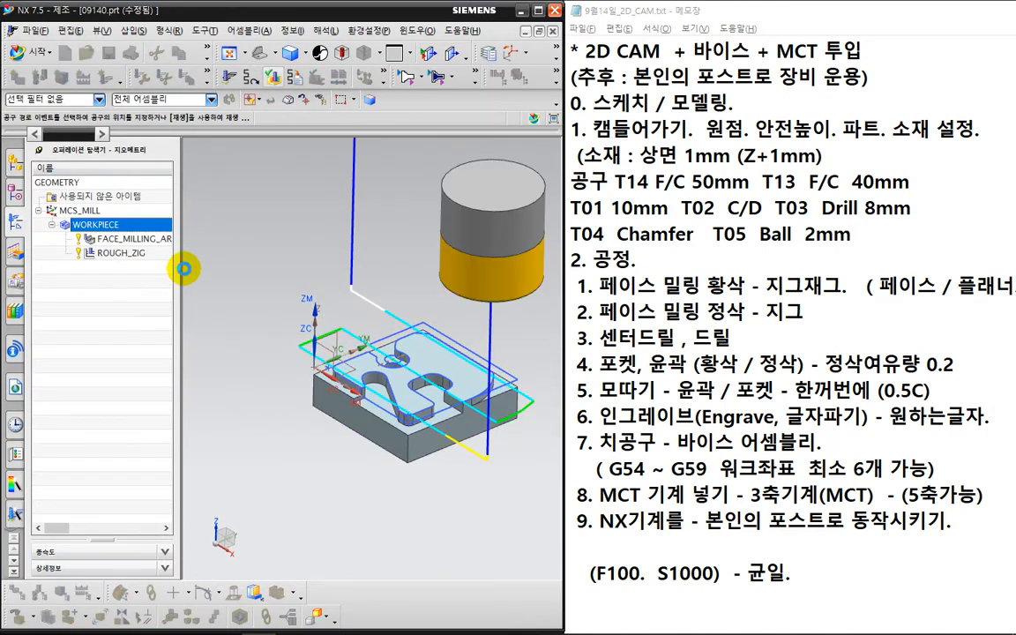
pyautogui.click(134, 201)
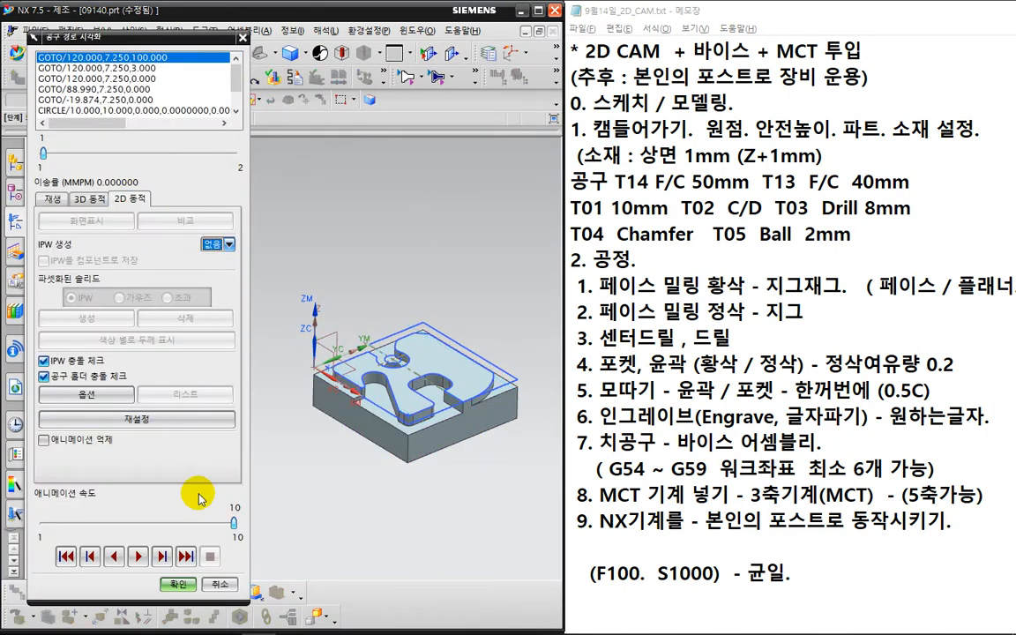
pyautogui.click(138, 556)
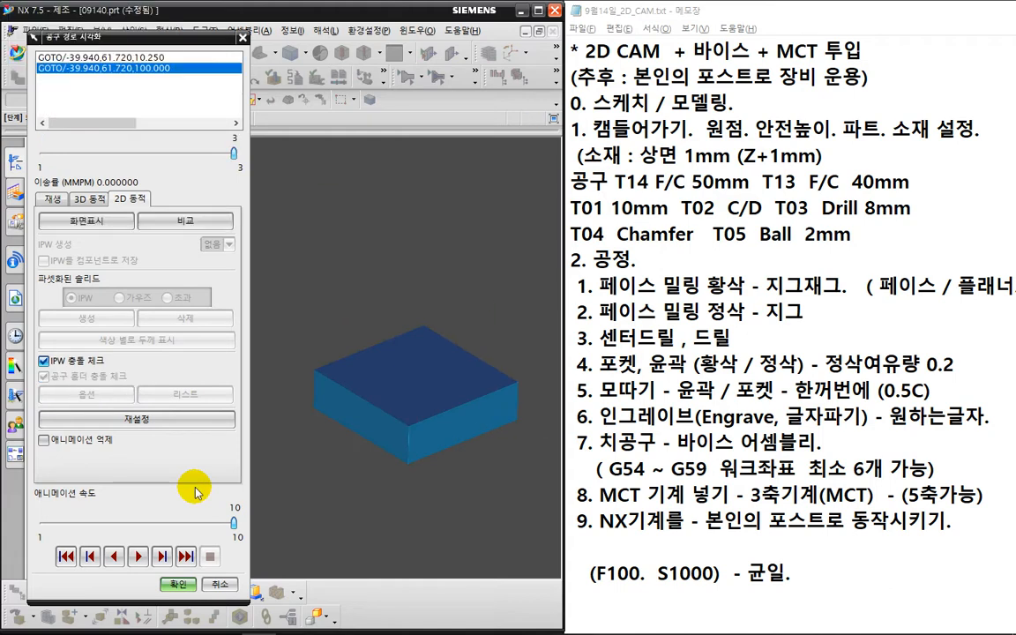
pyautogui.click(178, 584)
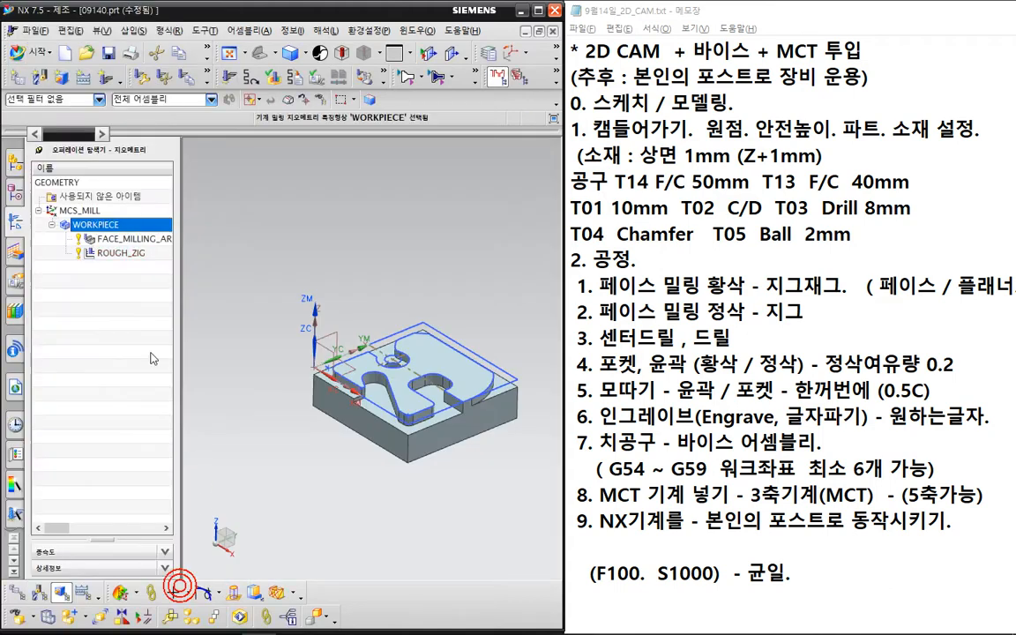
pyautogui.click(132, 254)
pyautogui.doubleClick(128, 254)
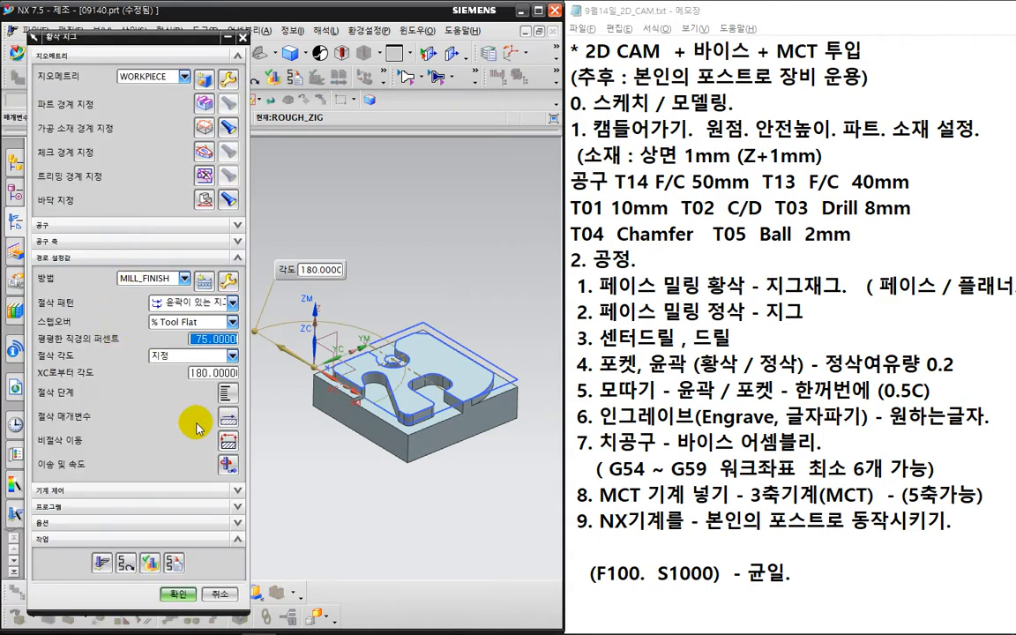
# - Change ROUGH_ZIG's final floor stock from 0.25 on the Stock tab and regenerate the toolpath
pyautogui.click(226, 425)
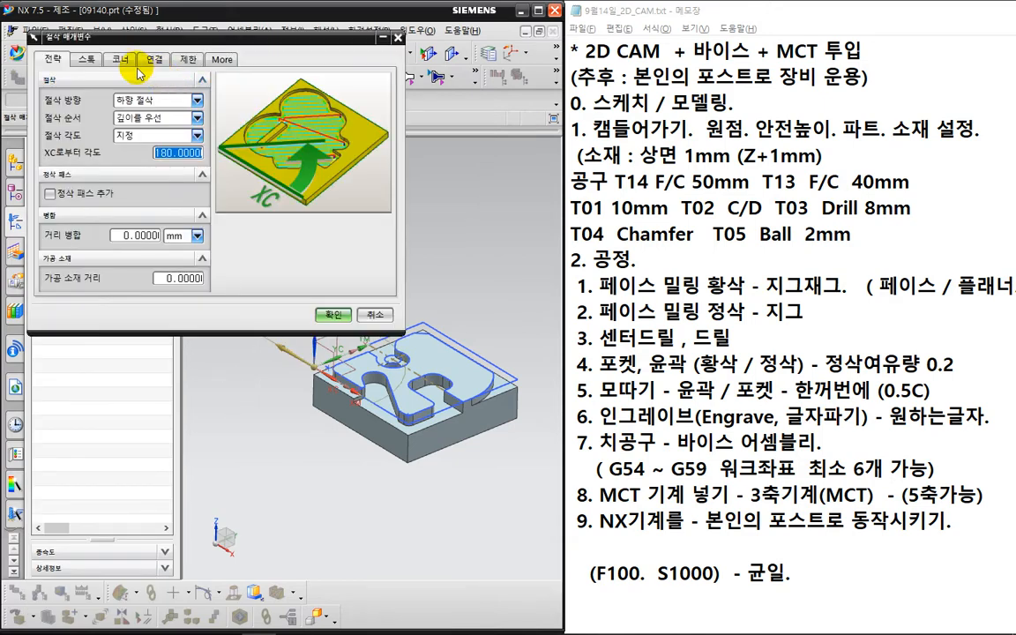
pyautogui.click(88, 59)
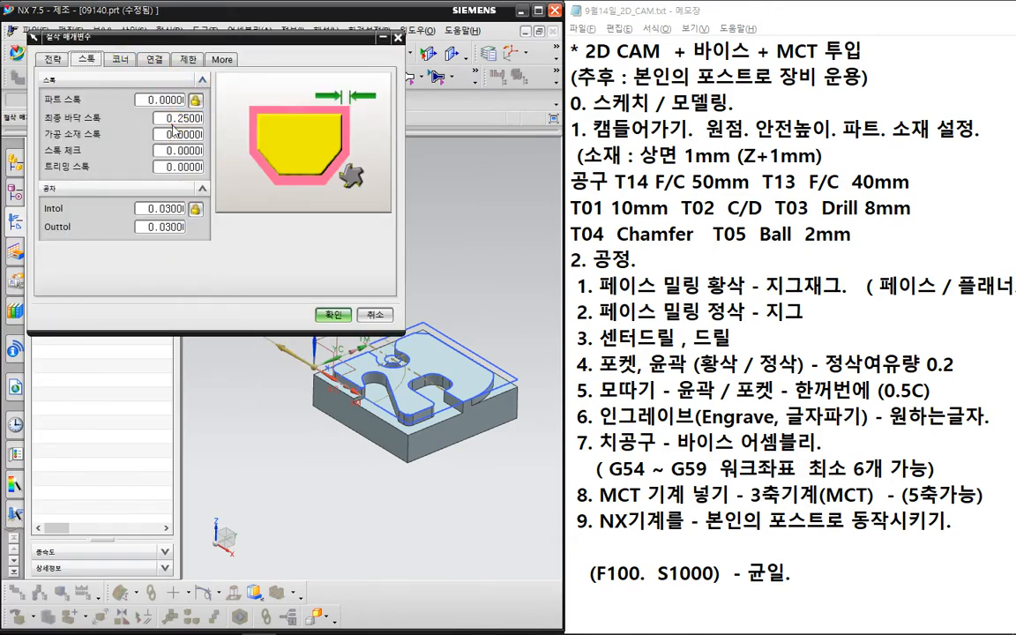
pyautogui.click(159, 118)
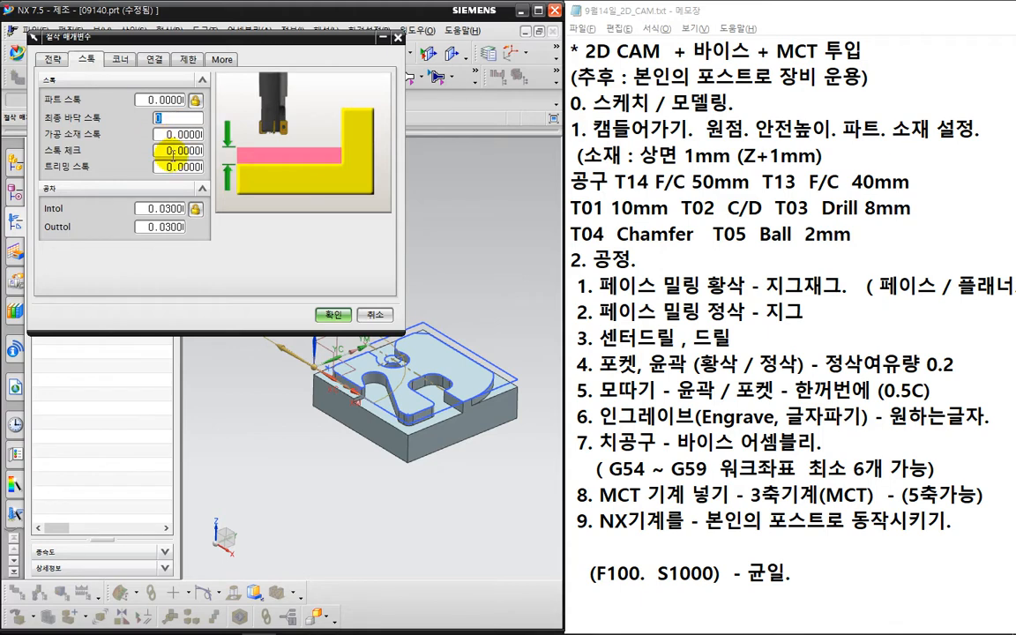
pyautogui.click(330, 314)
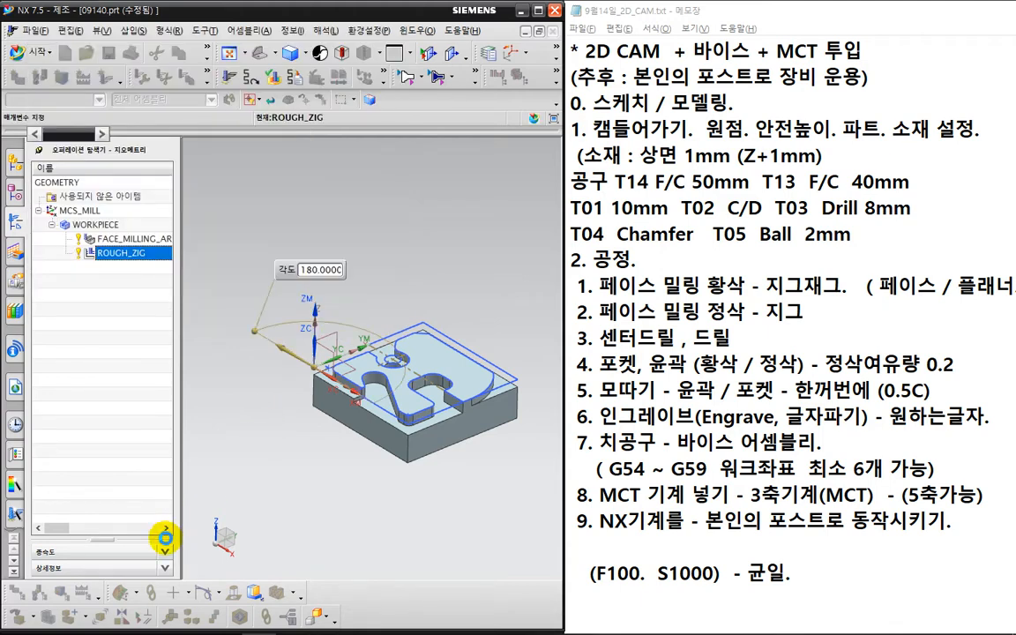
pyautogui.click(178, 593)
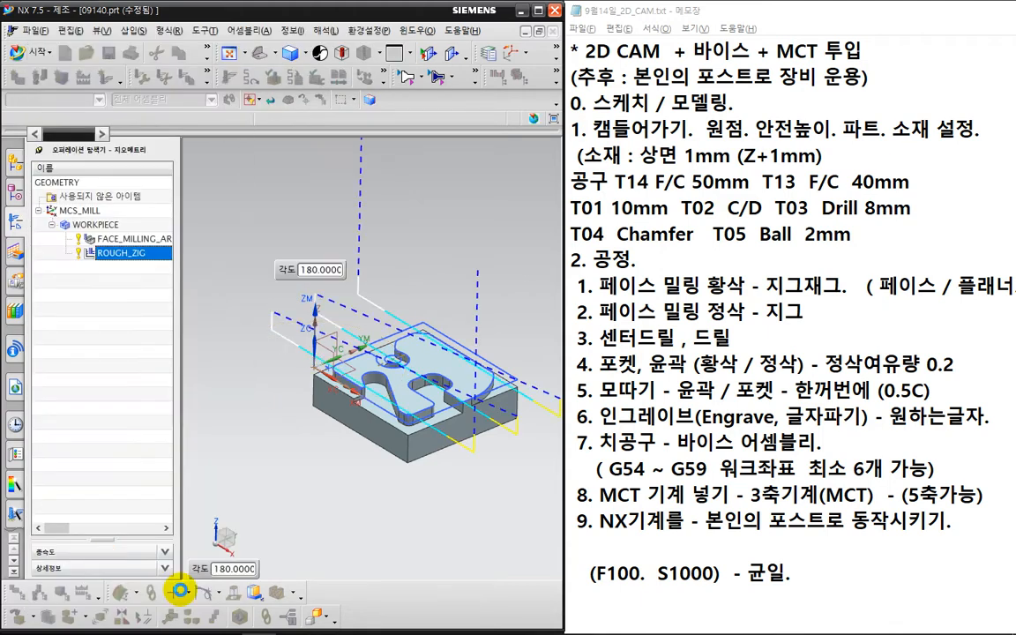
# - Regenerate ROUGH_ZIG, then replay the 2D Dynamic verification for the whole WORKPIECE
pyautogui.click(180, 590)
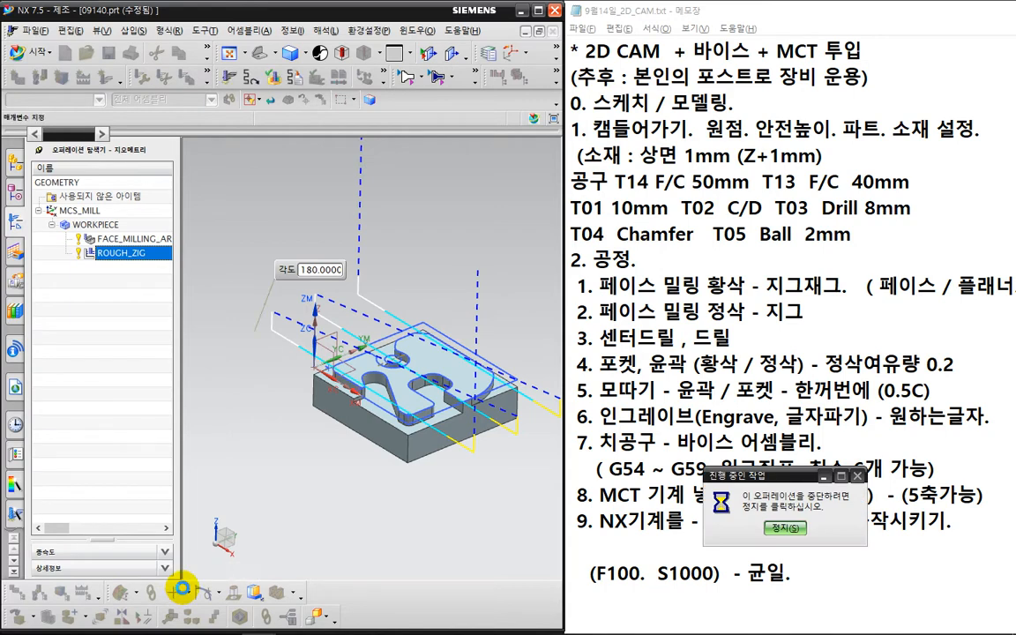
pyautogui.click(116, 359)
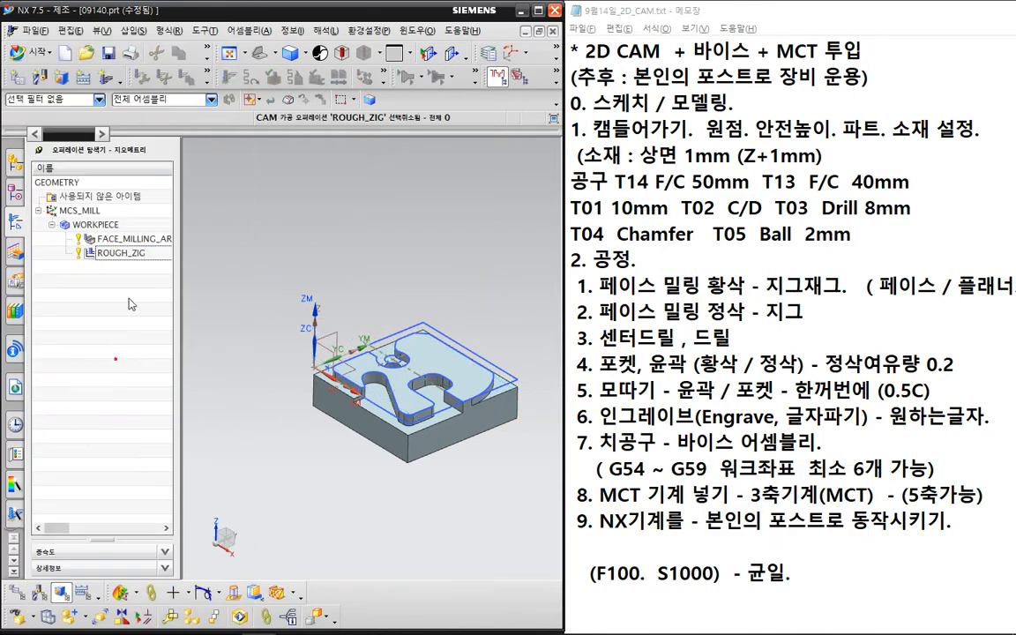
pyautogui.click(124, 226)
pyautogui.click(250, 74)
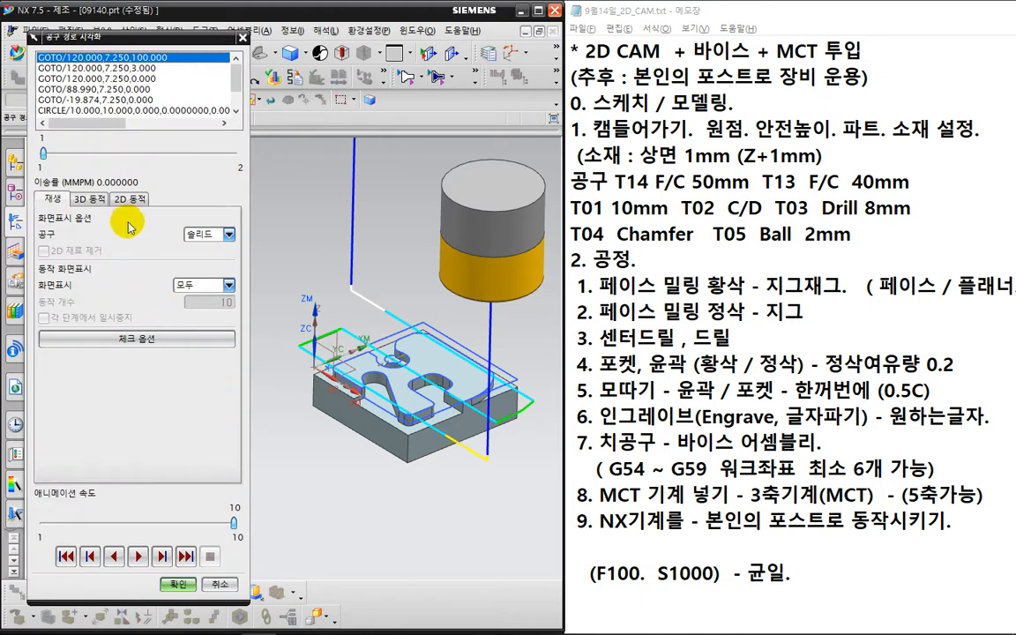
pyautogui.click(129, 199)
pyautogui.click(138, 556)
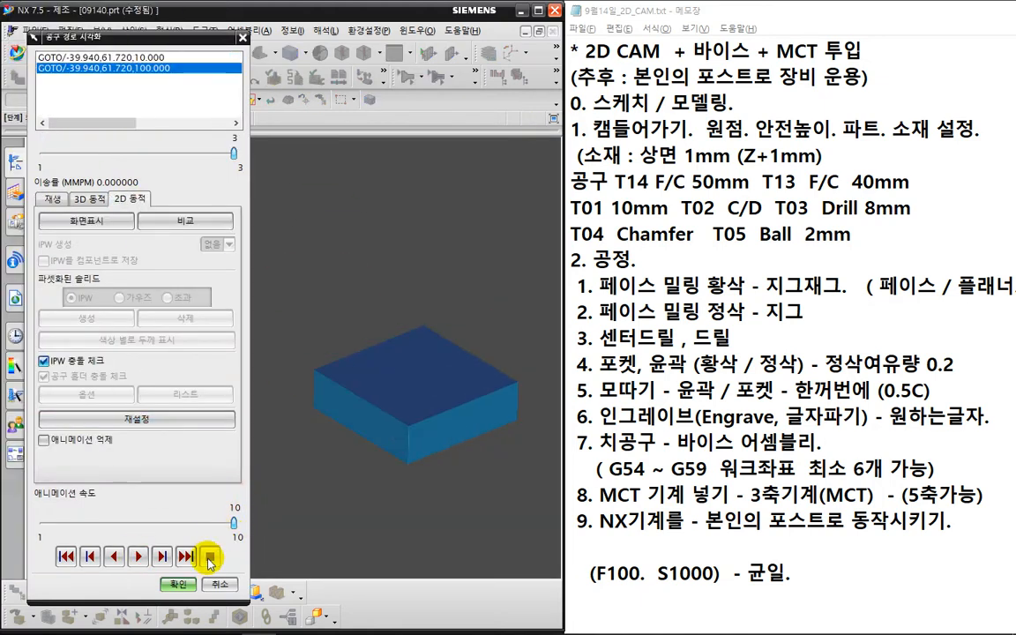
pyautogui.click(181, 585)
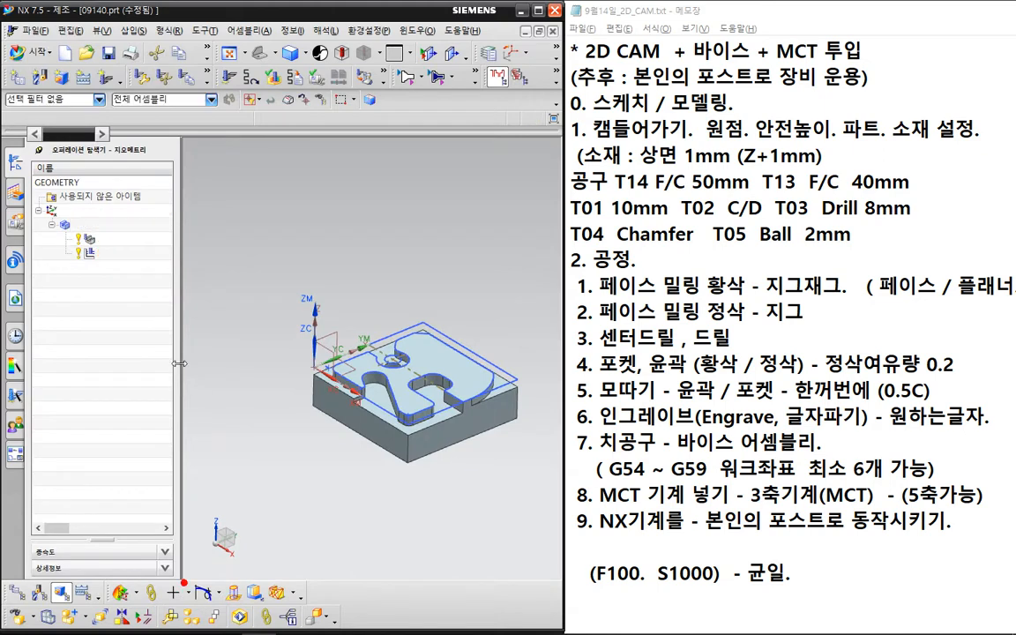
# - Display the FACE_MILLING_AREA toolpath in the front view (F8)
pyautogui.click(450, 473)
pyautogui.moveTo(475, 476); pyautogui.dragTo(454, 454, button='middle')
pyautogui.click(133, 238)
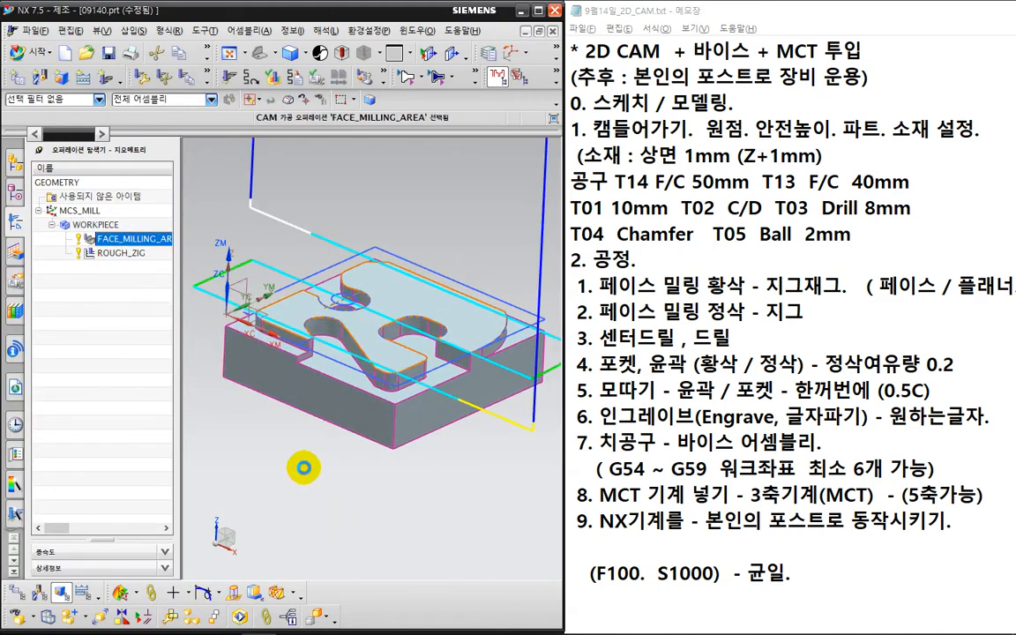
pyautogui.moveTo(278, 422); pyautogui.dragTo(319, 447, button='middle')
pyautogui.press('F8')
pyautogui.click(143, 273)
pyautogui.click(138, 242)
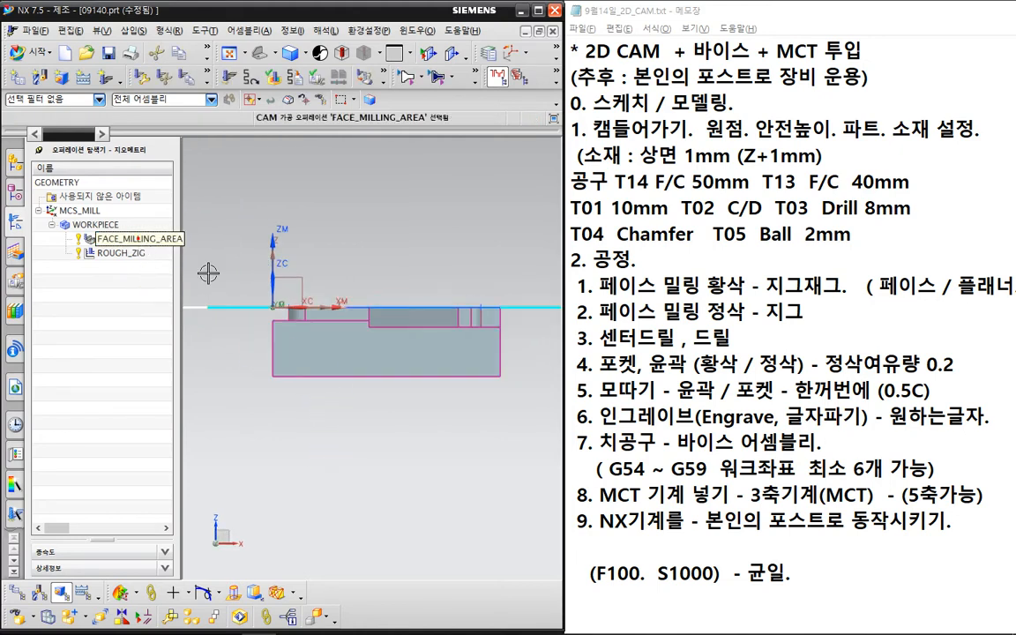
# - Zoom and pan in to the block's top-left corner to inspect the toolpath
pyautogui.scroll(3, 335, 280)
pyautogui.scroll(5, 304, 302)
pyautogui.scroll(-7, 284, 360)
pyautogui.keyDown('shift'); pyautogui.moveTo(260, 358); pyautogui.dragTo(369, 359, button='middle'); pyautogui.keyUp('shift')
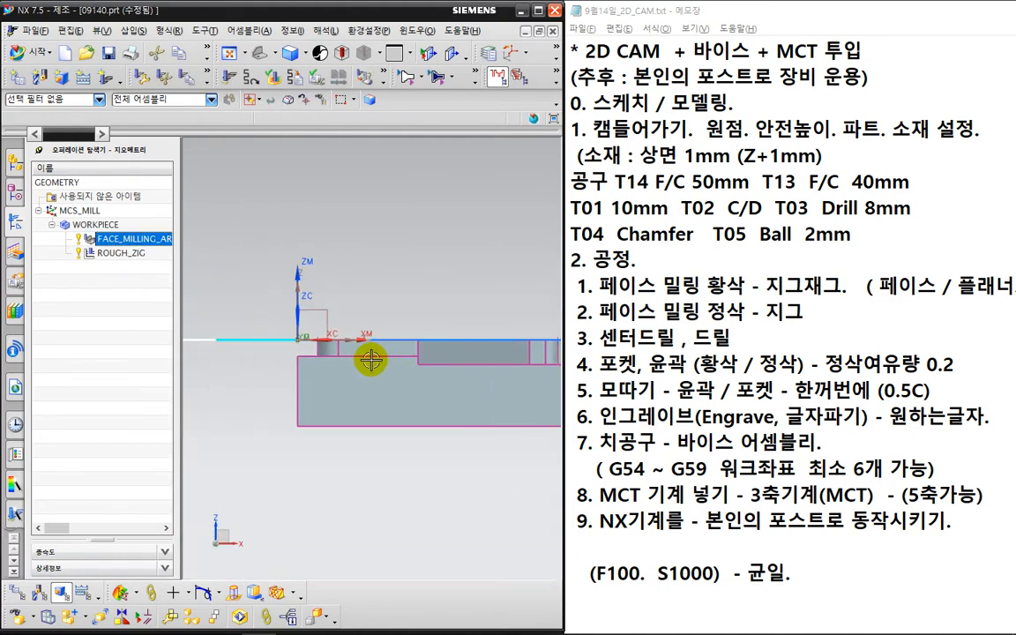
pyautogui.scroll(5, 329, 341)
pyautogui.scroll(4, 331, 352)
pyautogui.scroll(2, 261, 353)
pyautogui.scroll(-4, 261, 354)
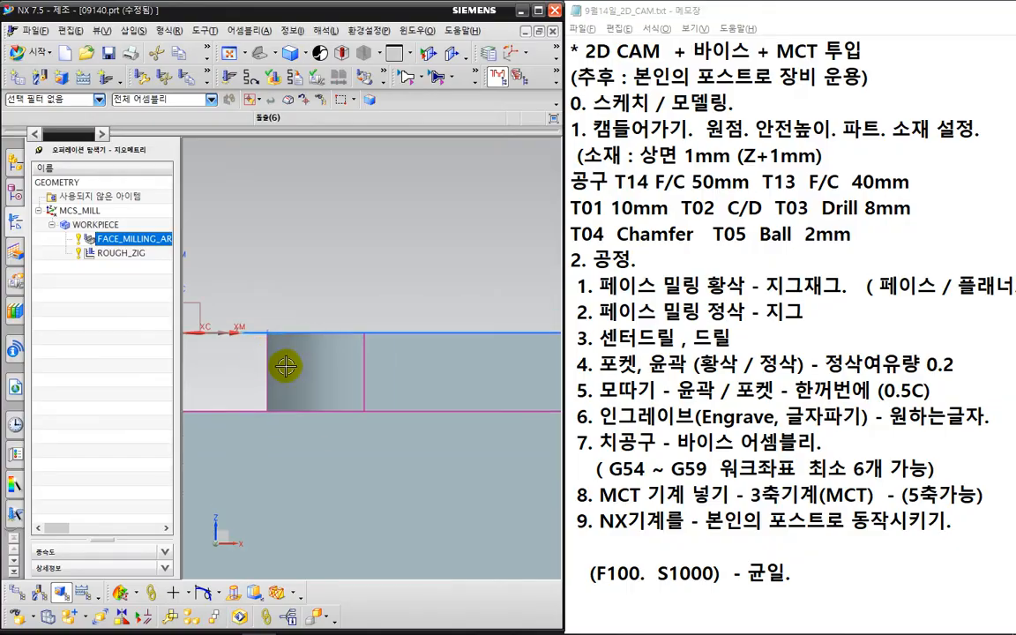
pyautogui.hotkey('ctrl', '2')
pyautogui.moveTo(285, 322); pyautogui.dragTo(281, 376)
pyautogui.press('Escape')
pyautogui.scroll(-2, 225, 383)
pyautogui.keyDown('shift'); pyautogui.moveTo(243, 383); pyautogui.dragTo(330, 336, button='middle'); pyautogui.keyUp('shift')
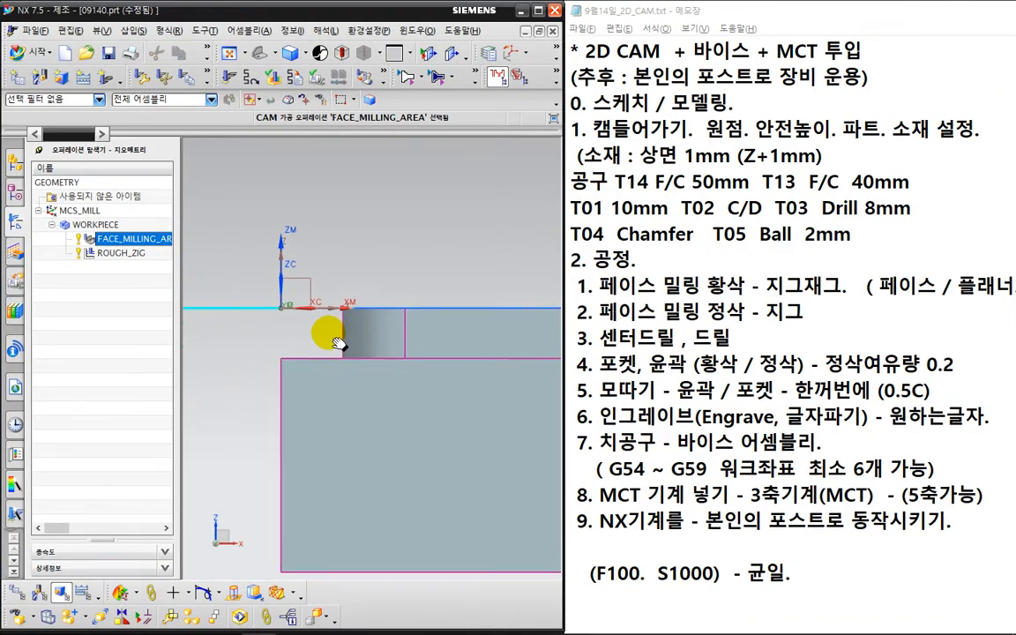
pyautogui.hotkey('ctrl', '2')
pyautogui.moveTo(350, 328)
pyautogui.mouseDown()
pyautogui.moveTo(334, 303)
pyautogui.moveTo(381, 338)
pyautogui.mouseUp()
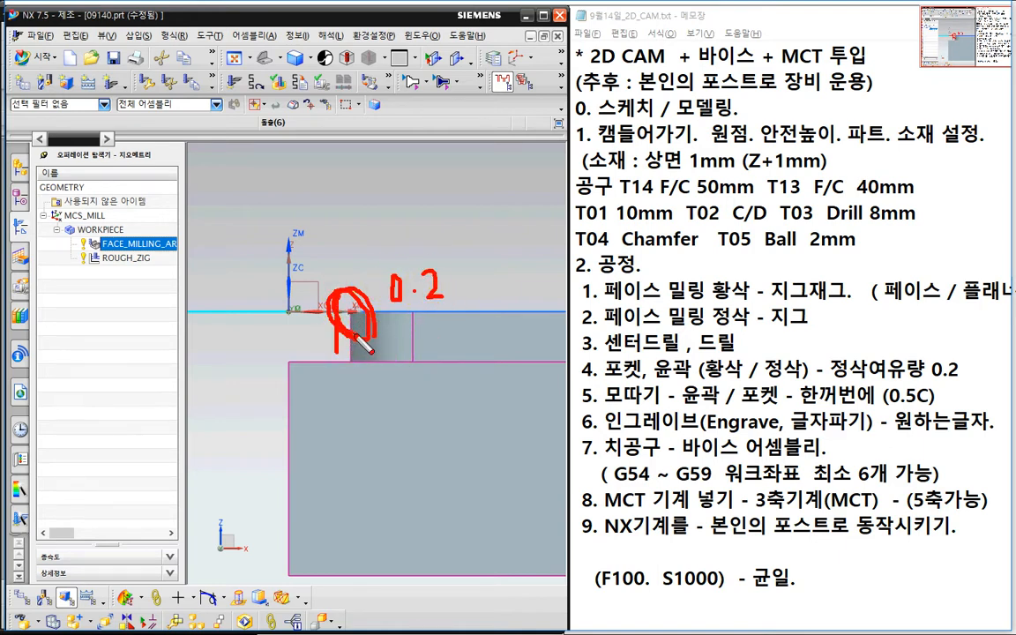
pyautogui.press('Escape')
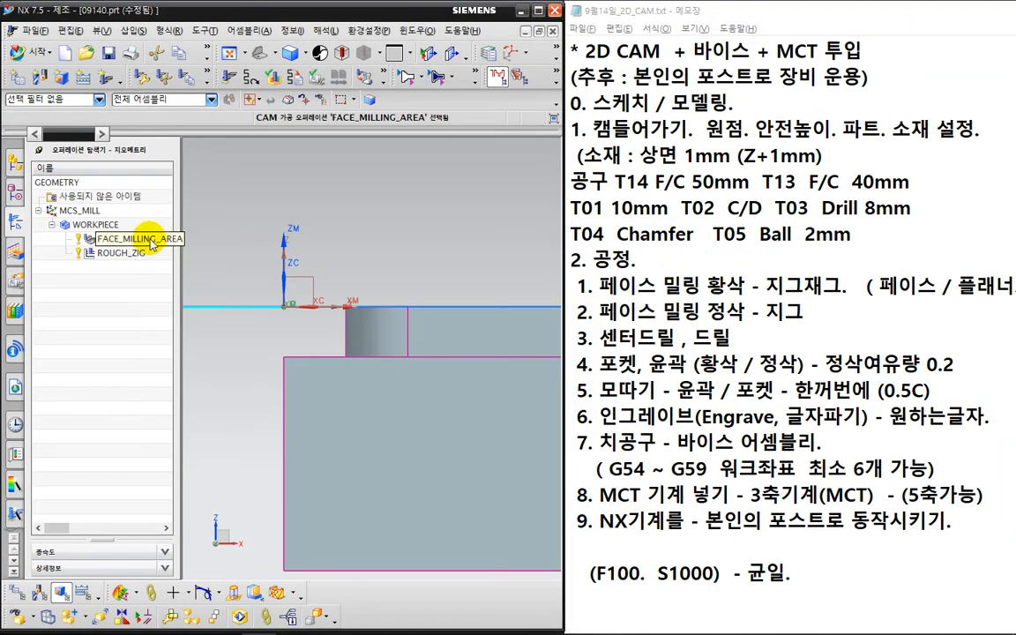
# - Edit FACE_MILLING_AREA's cutting parameters to set Final Floor Stock to 0.2
pyautogui.doubleClick(150, 240)
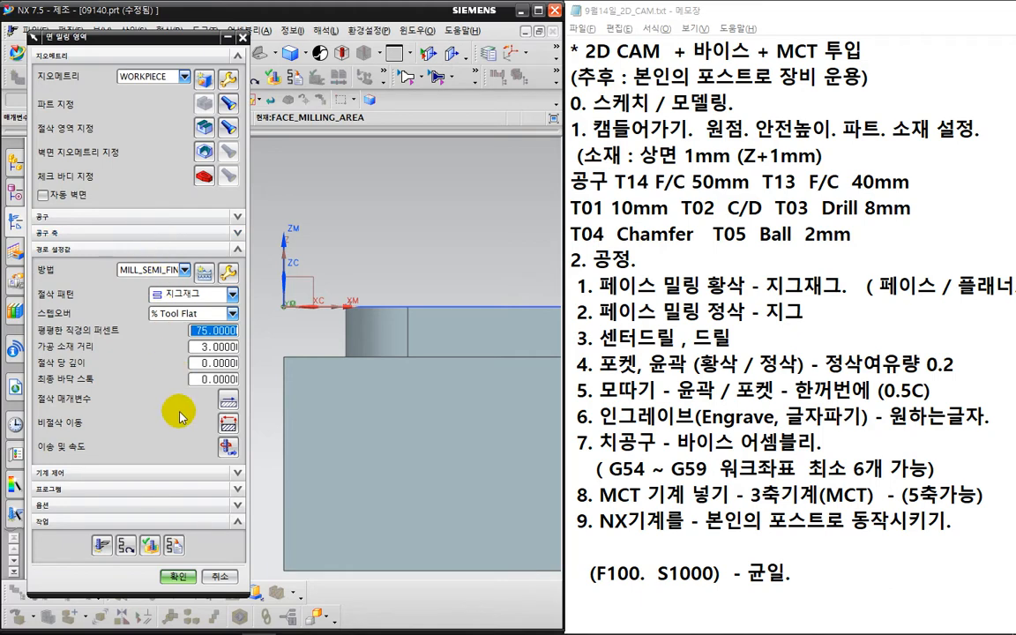
pyautogui.click(228, 401)
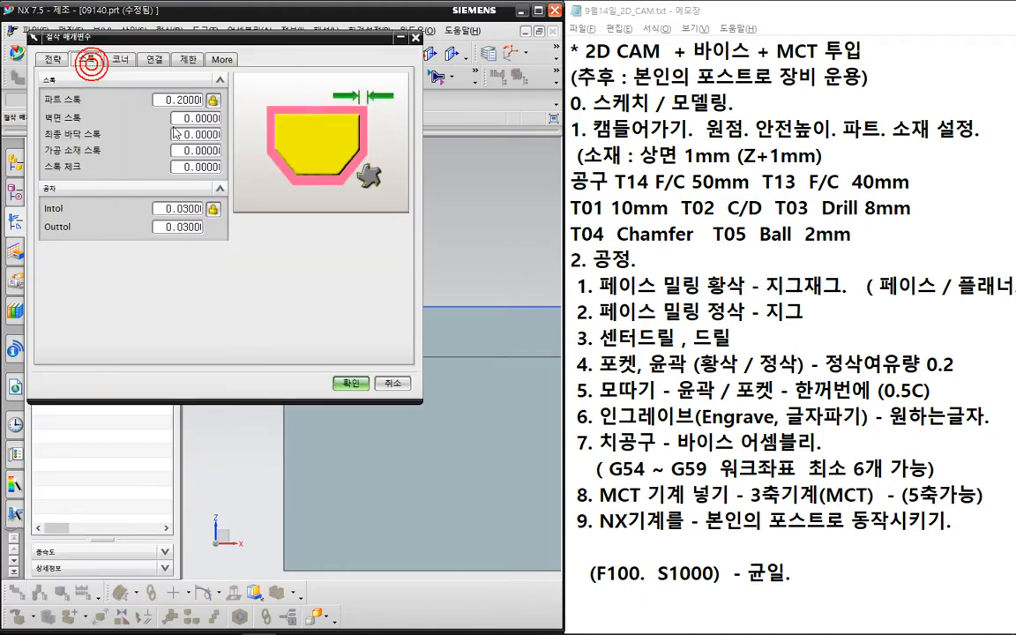
pyautogui.click(192, 116)
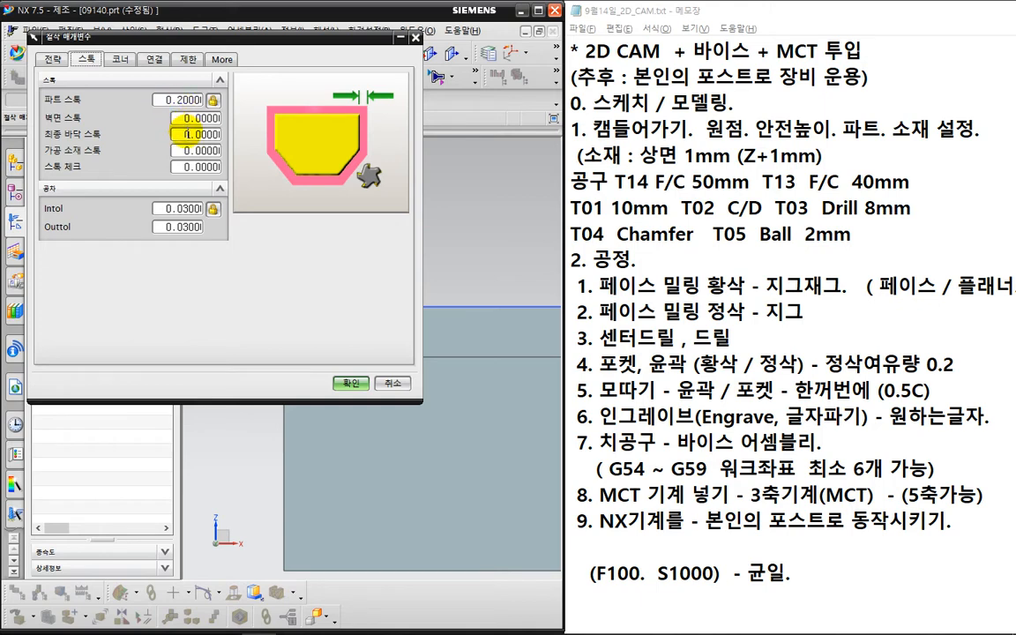
pyautogui.click(188, 134)
pyautogui.write('0.2')
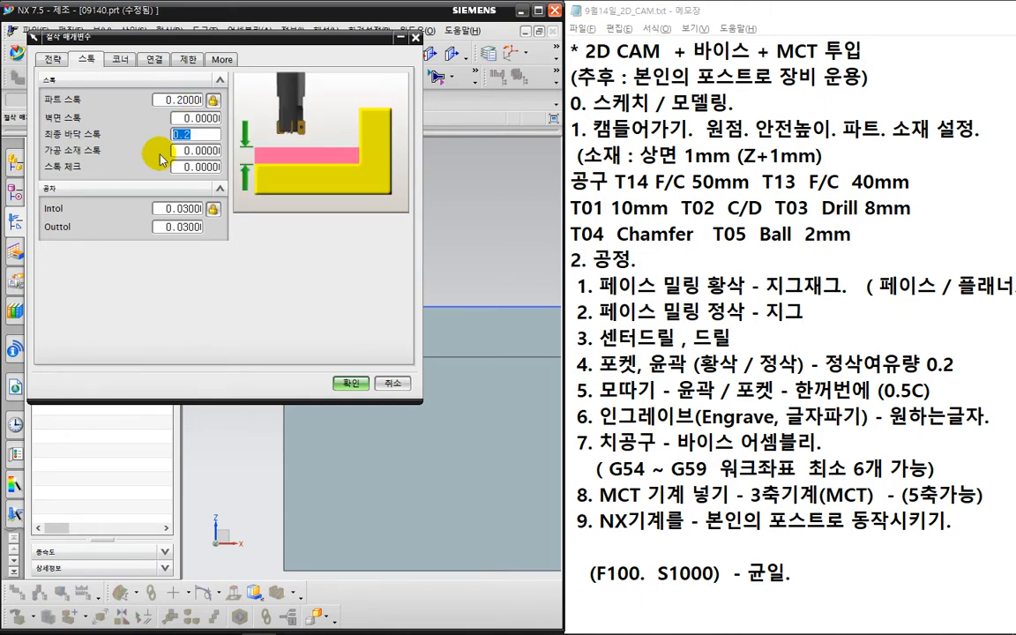
pyautogui.click(183, 98)
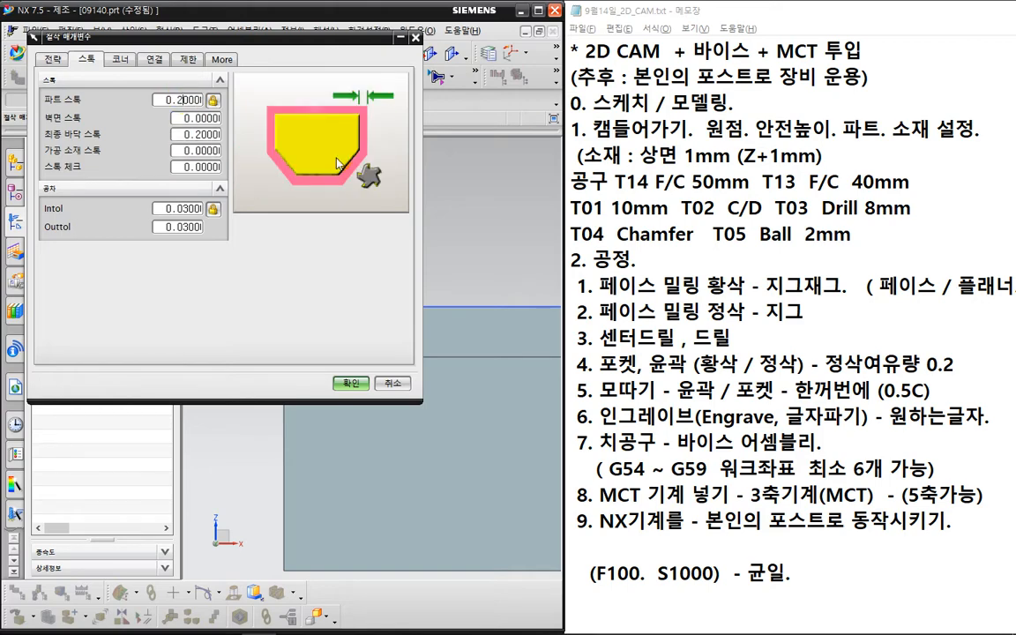
pyautogui.hotkey('ctrl', '2')
pyautogui.moveTo(364, 118); pyautogui.dragTo(366, 133)
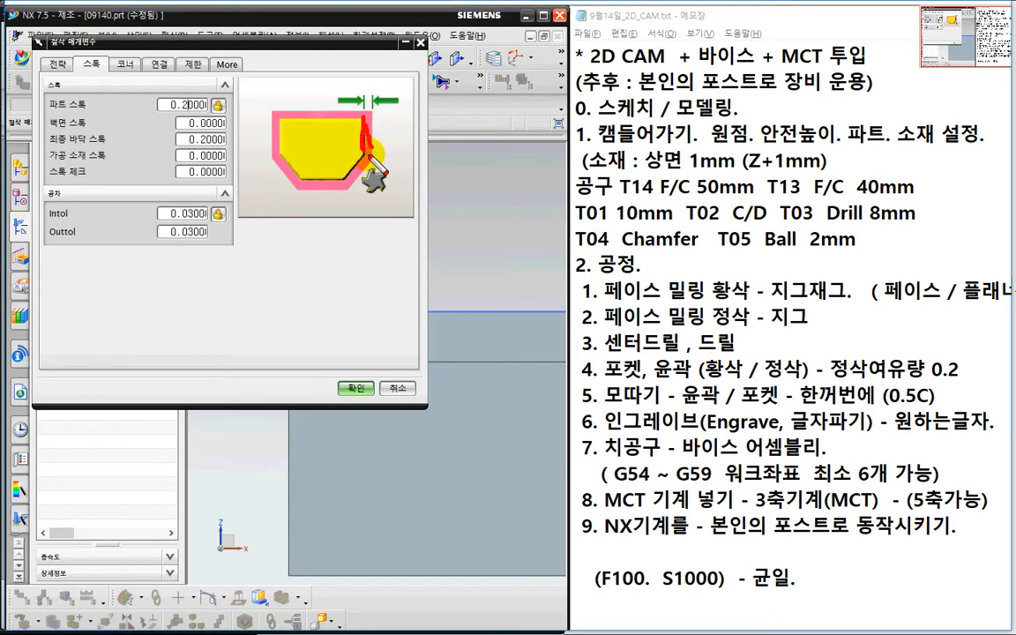
pyautogui.press('Escape')
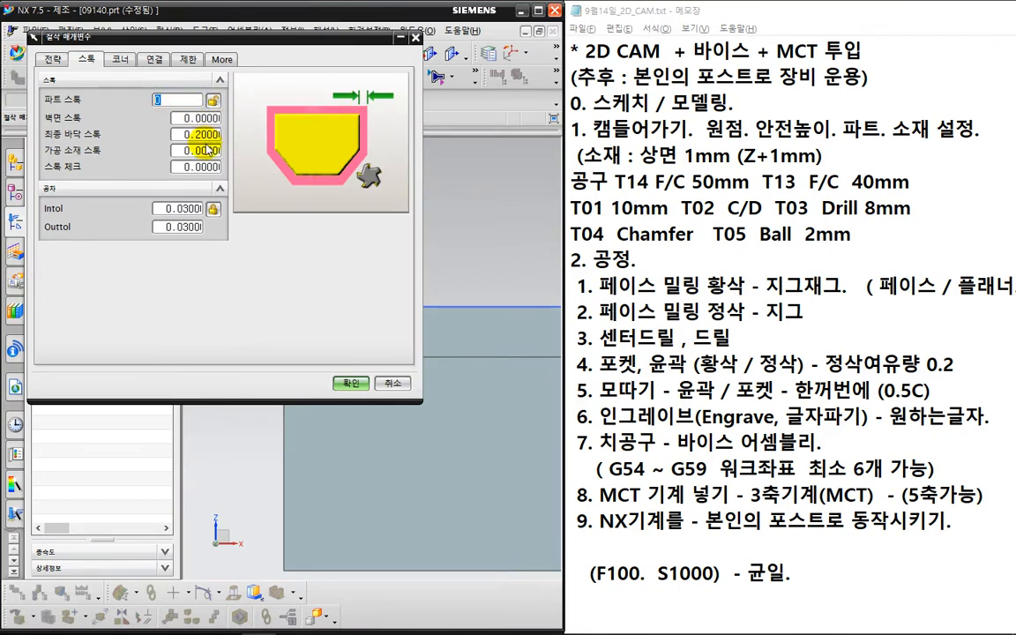
pyautogui.hotkey('ctrl', '2')
pyautogui.moveTo(150, 124); pyautogui.dragTo(181, 157)
pyautogui.press('Escape')
pyautogui.click(349, 383)
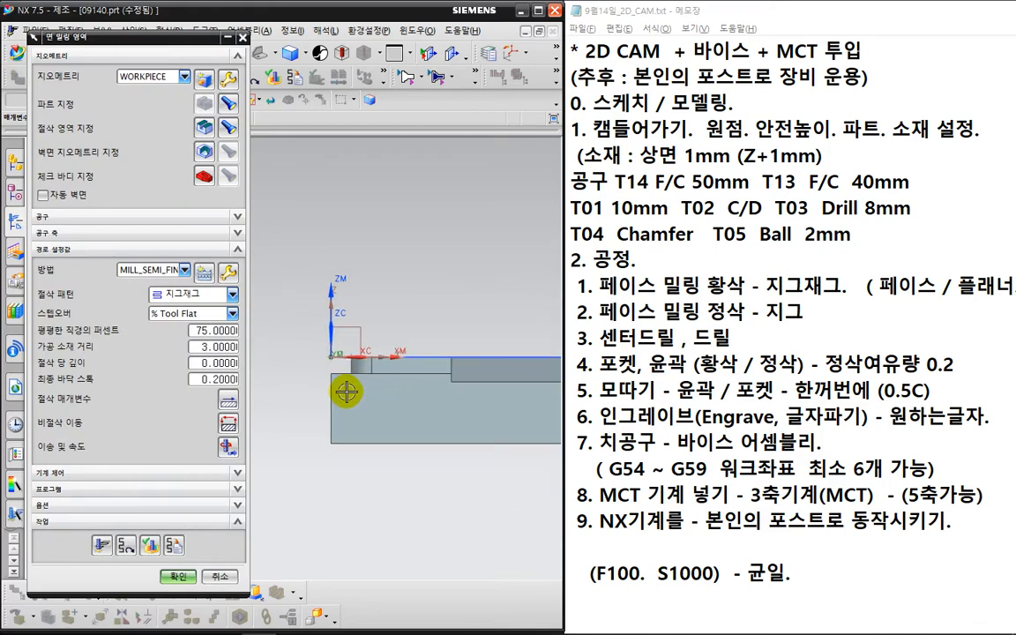
# - Generate the FACE_MILLING_AREA toolpath and accept the operation
pyautogui.moveTo(398, 383)
pyautogui.keyDown('shift'); pyautogui.mouseDown(button='middle')
pyautogui.moveTo(363, 333)
pyautogui.moveTo(390, 388)
pyautogui.mouseUp(button='middle'); pyautogui.keyUp('shift')
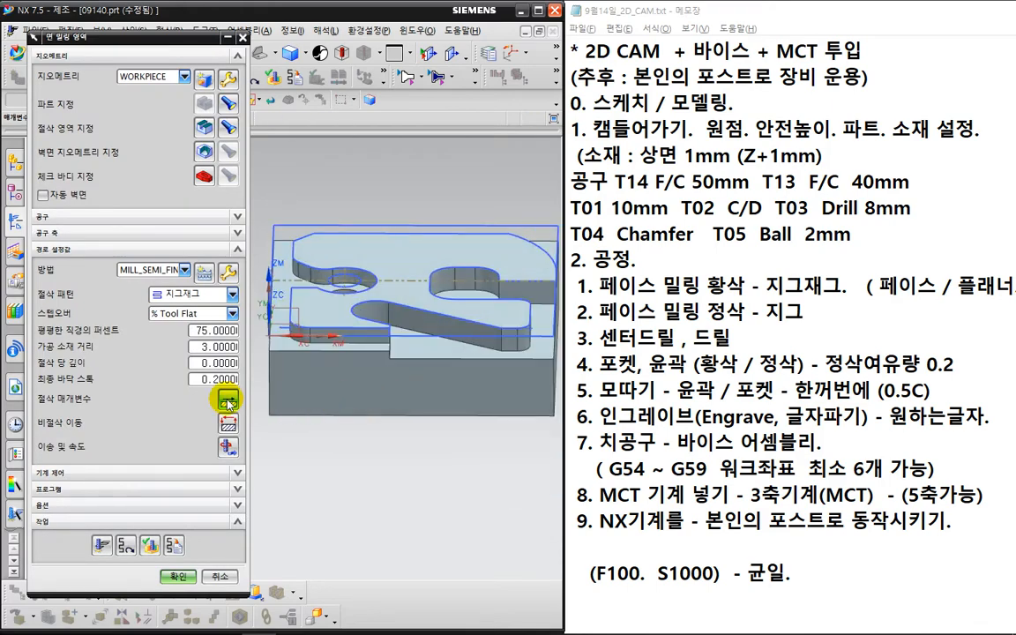
pyautogui.hotkey('ctrl', '2')
pyautogui.moveTo(227, 399); pyautogui.dragTo(205, 380)
pyautogui.press('Escape')
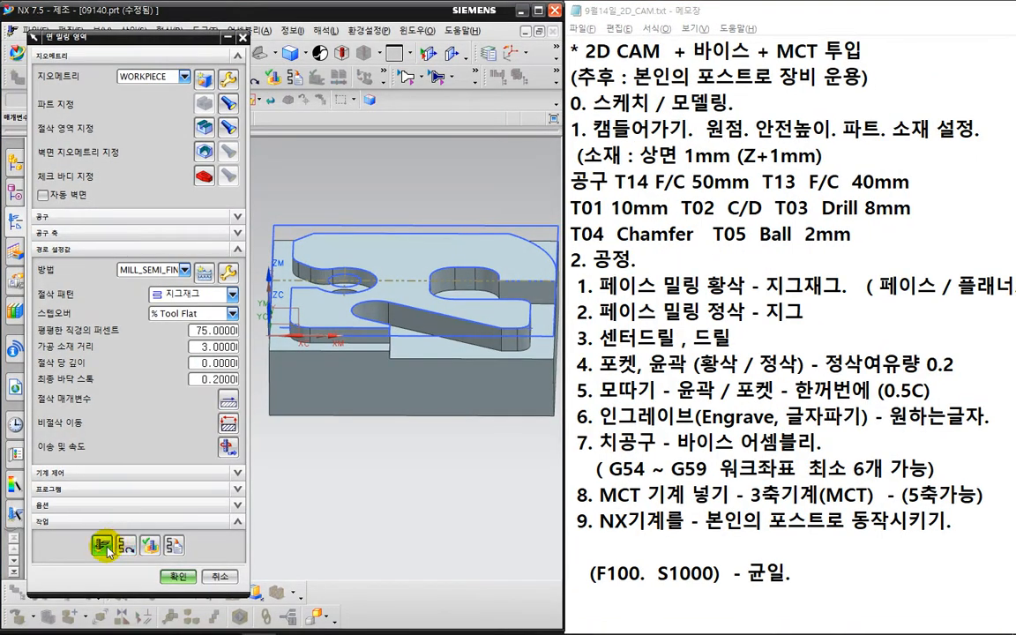
pyautogui.click(123, 557)
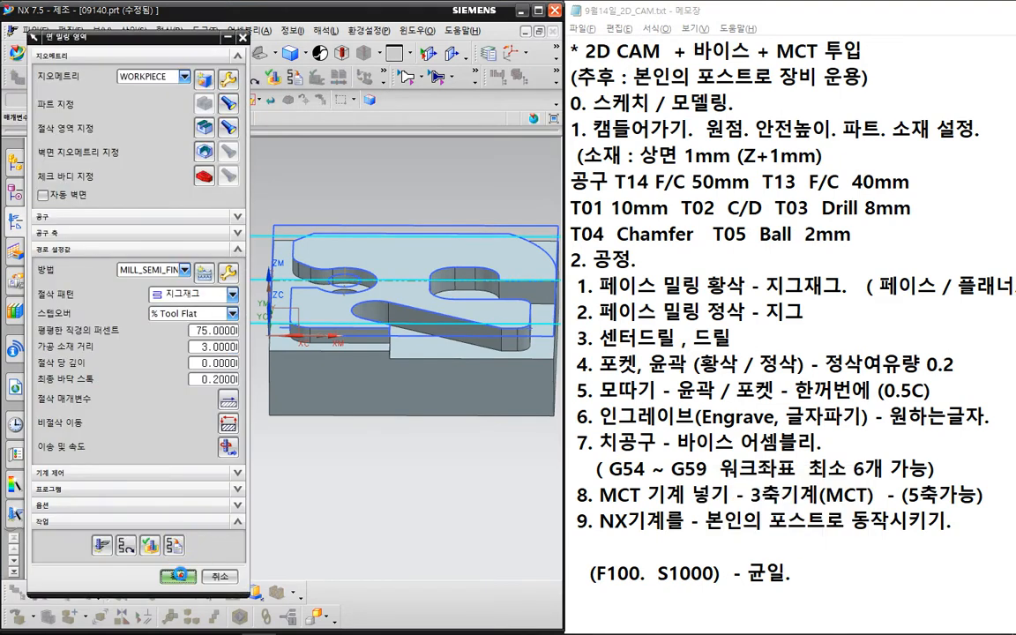
pyautogui.click(179, 618)
# - Replay the 2D Dynamic material-removal simulation for the WORKPIECE operations
pyautogui.click(106, 225)
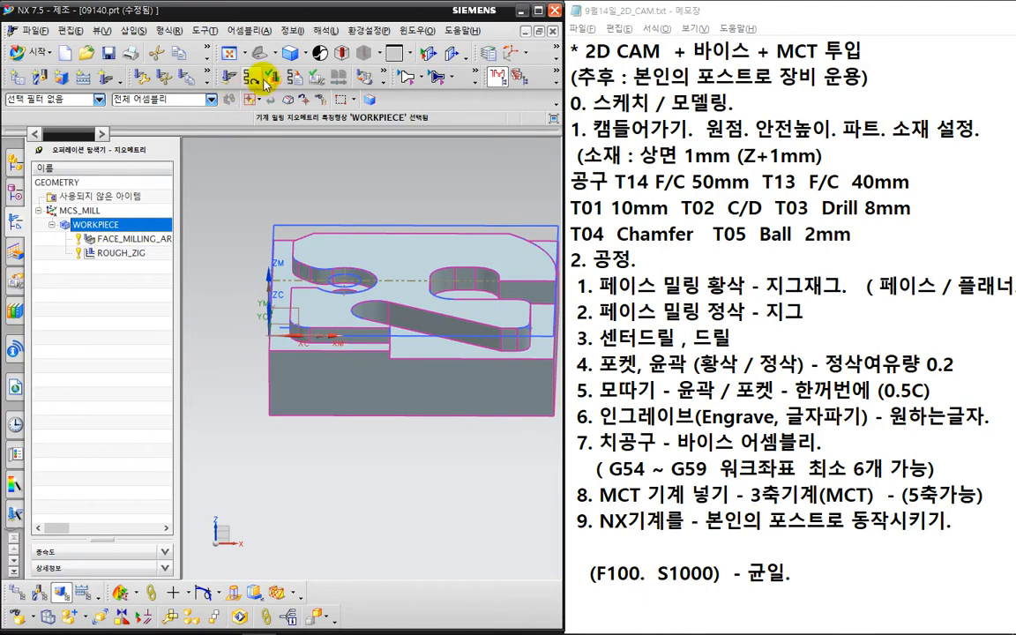
pyautogui.scroll(-3, 397, 371)
pyautogui.moveTo(467, 429); pyautogui.dragTo(379, 439, button='middle')
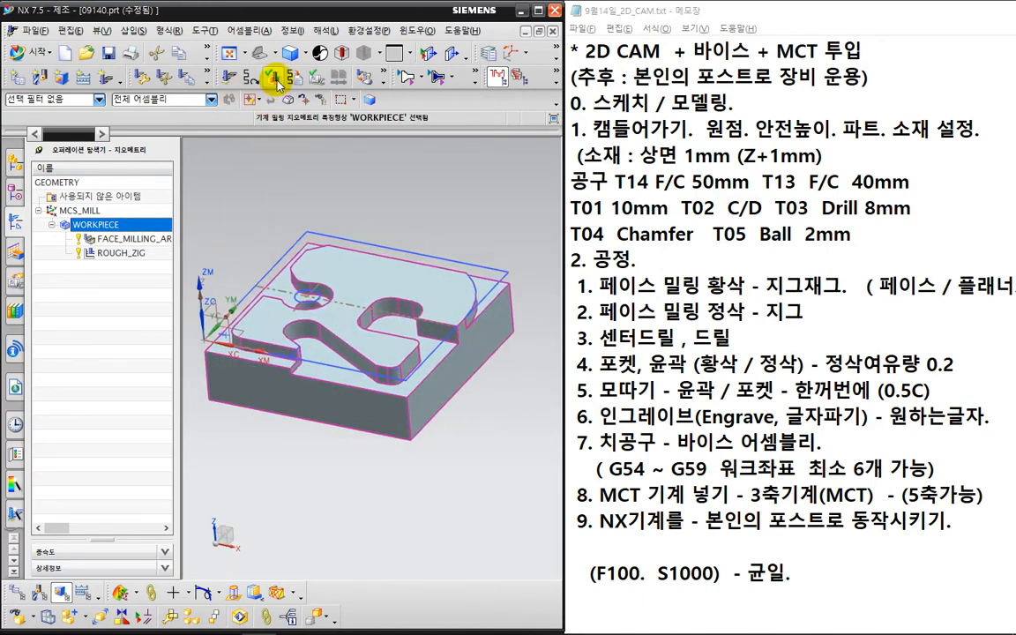
pyautogui.click(248, 74)
pyautogui.click(130, 199)
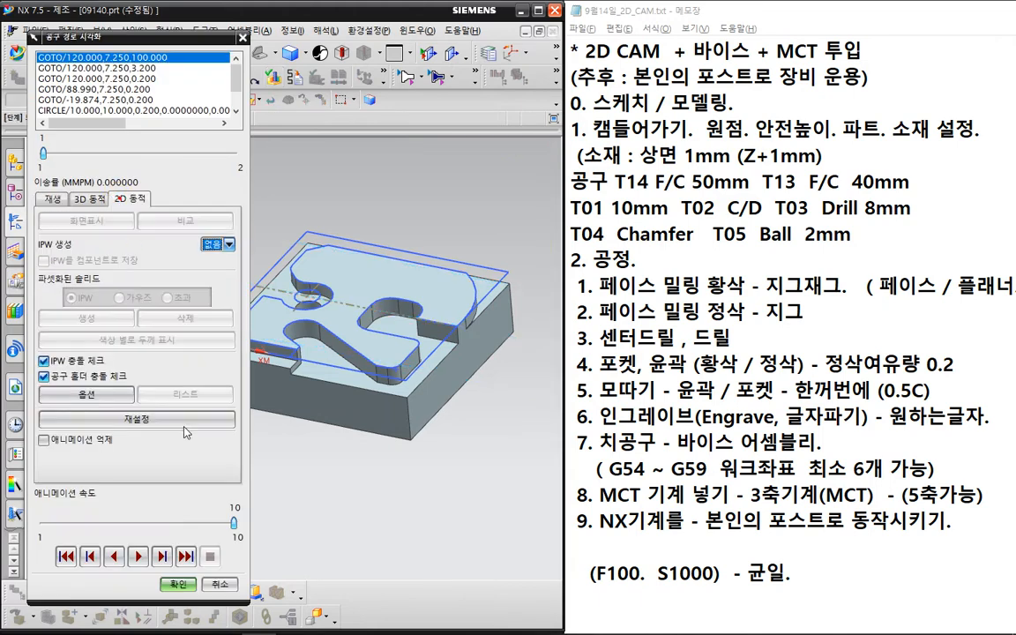
pyautogui.click(138, 556)
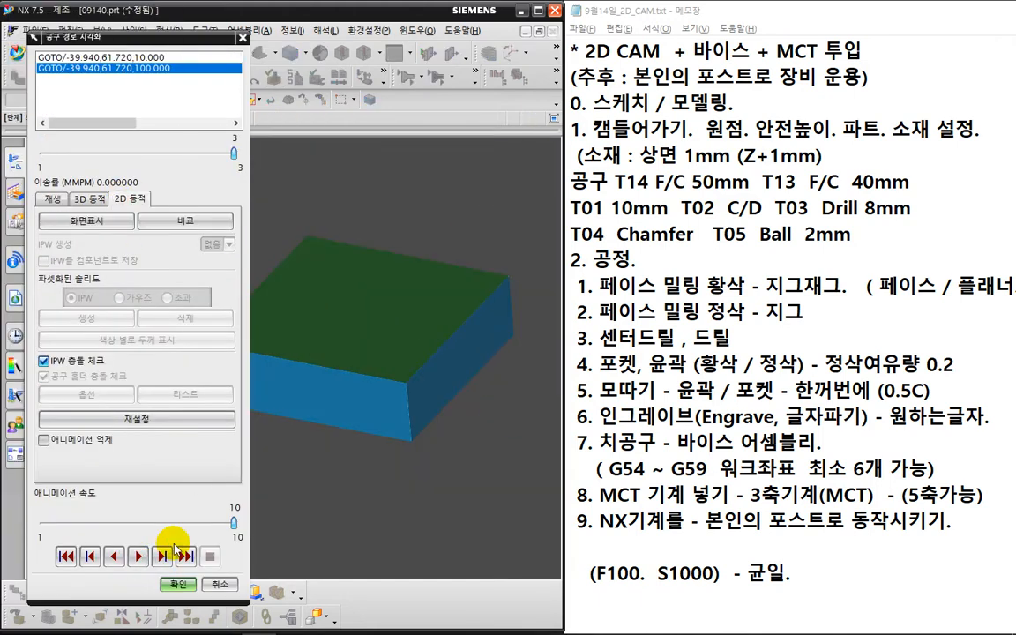
pyautogui.click(177, 584)
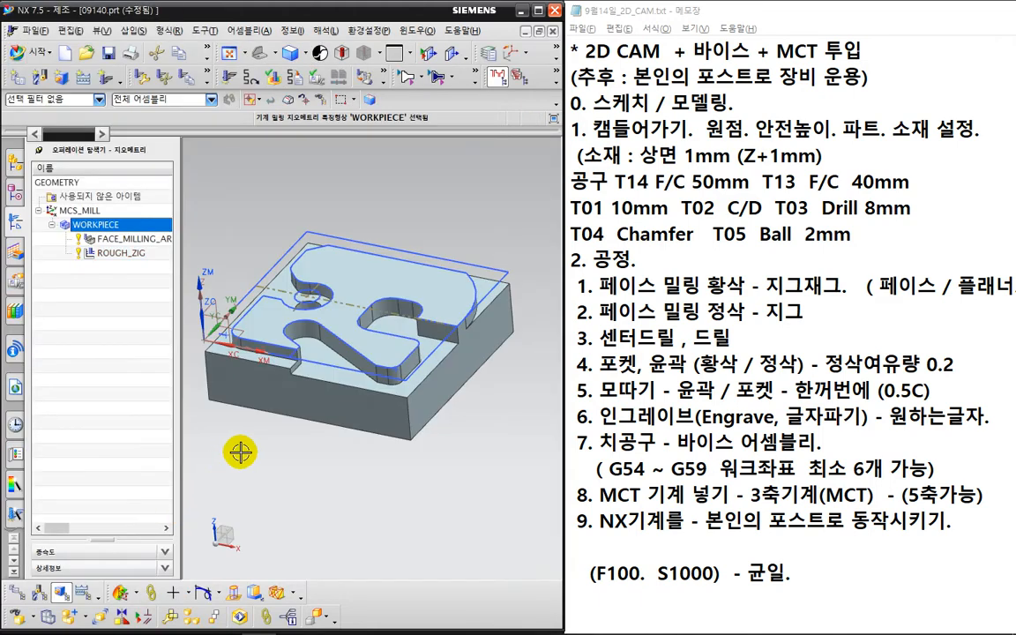
pyautogui.keyDown('shift'); pyautogui.moveTo(288, 448); pyautogui.dragTo(345, 470, button='middle'); pyautogui.keyUp('shift')
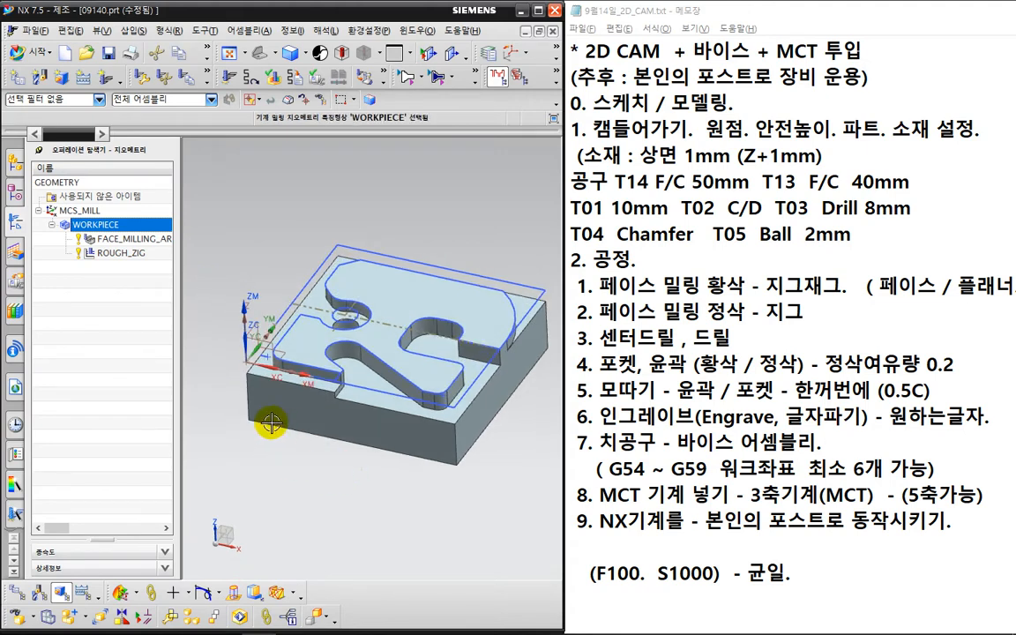
# - Create a drill-type SPOT_DRILLING operation using the CENTERDRILL tool and DRILL_METHOD
pyautogui.click(113, 322)
pyautogui.click(85, 79)
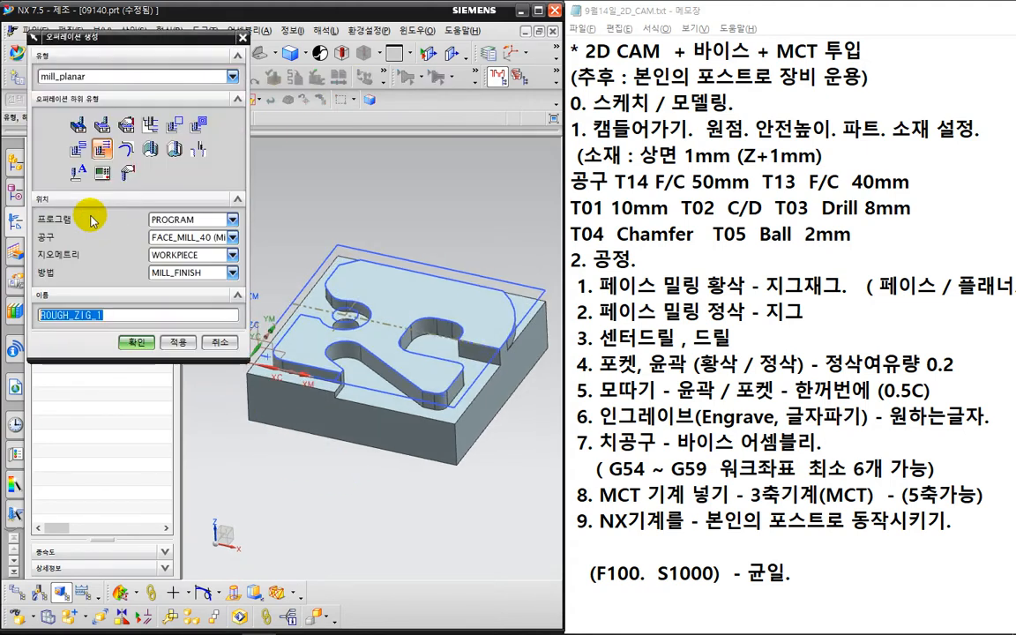
pyautogui.click(71, 78)
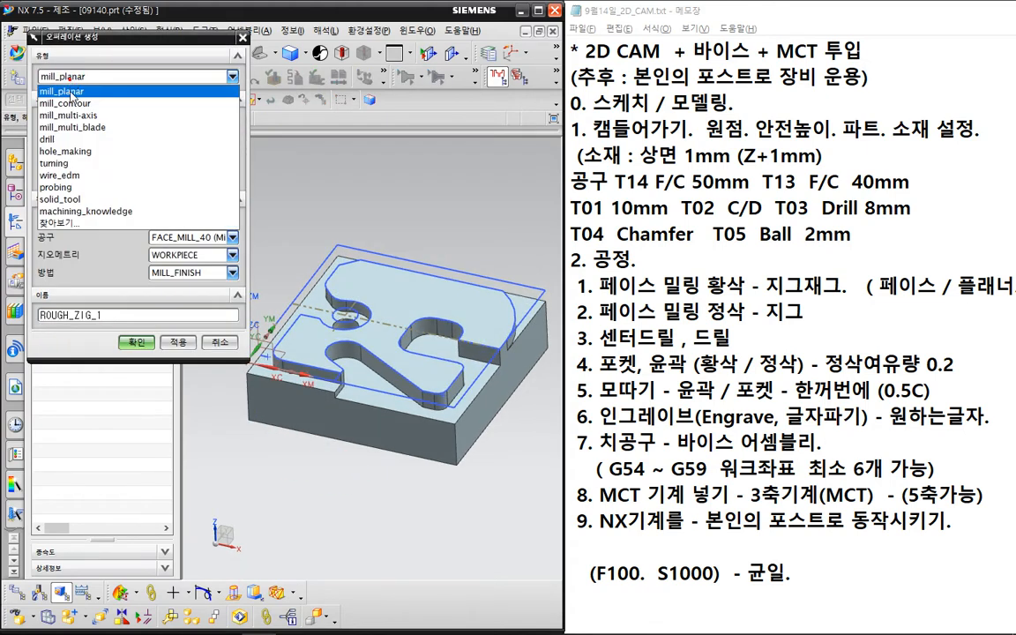
pyautogui.click(80, 140)
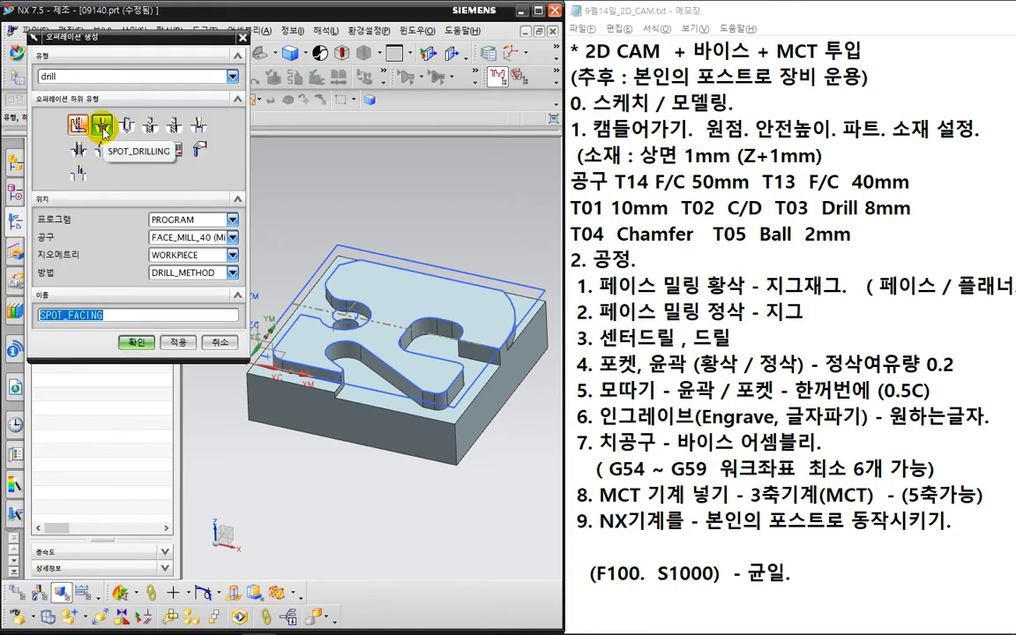
pyautogui.click(102, 127)
pyautogui.click(183, 237)
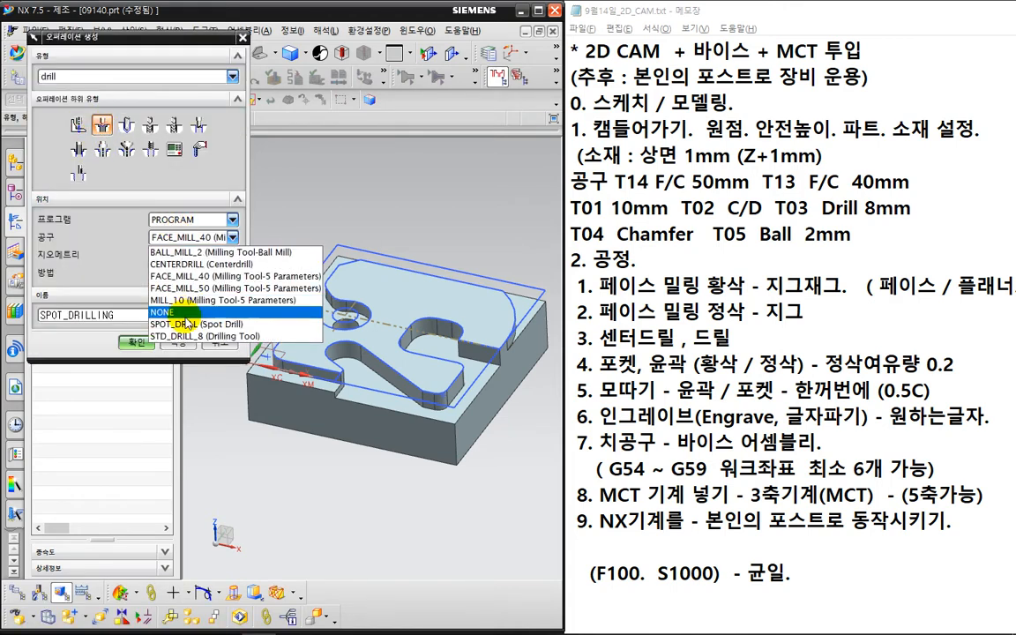
pyautogui.click(187, 263)
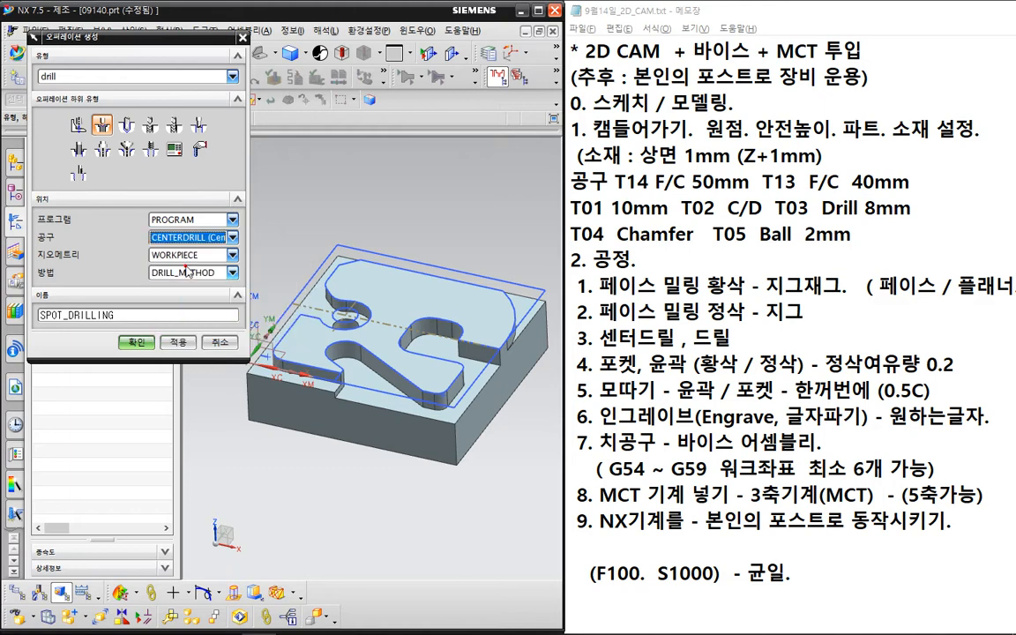
pyautogui.click(187, 272)
pyautogui.click(181, 288)
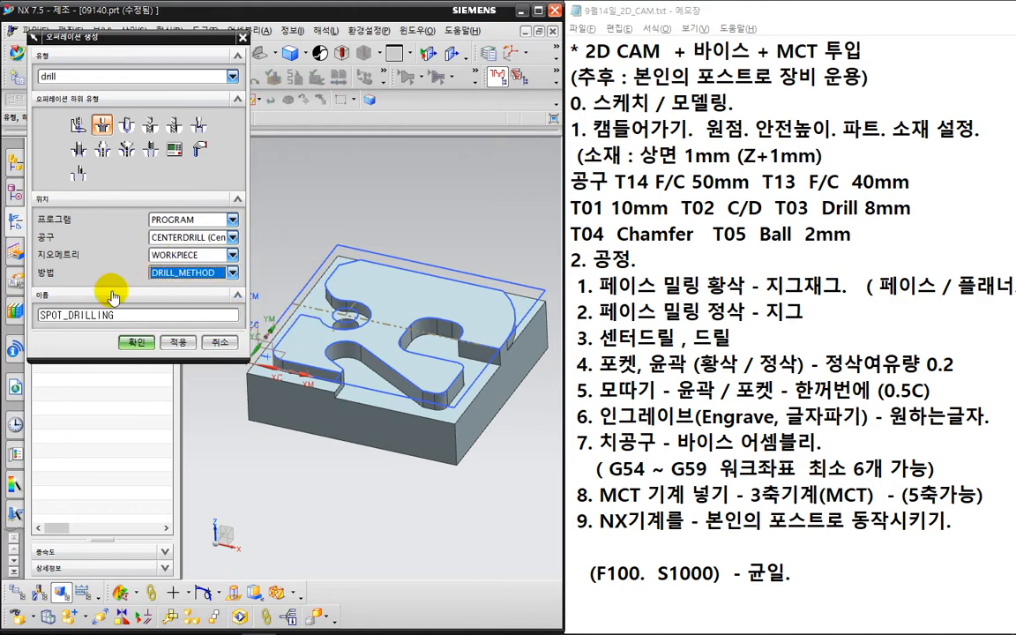
pyautogui.click(137, 342)
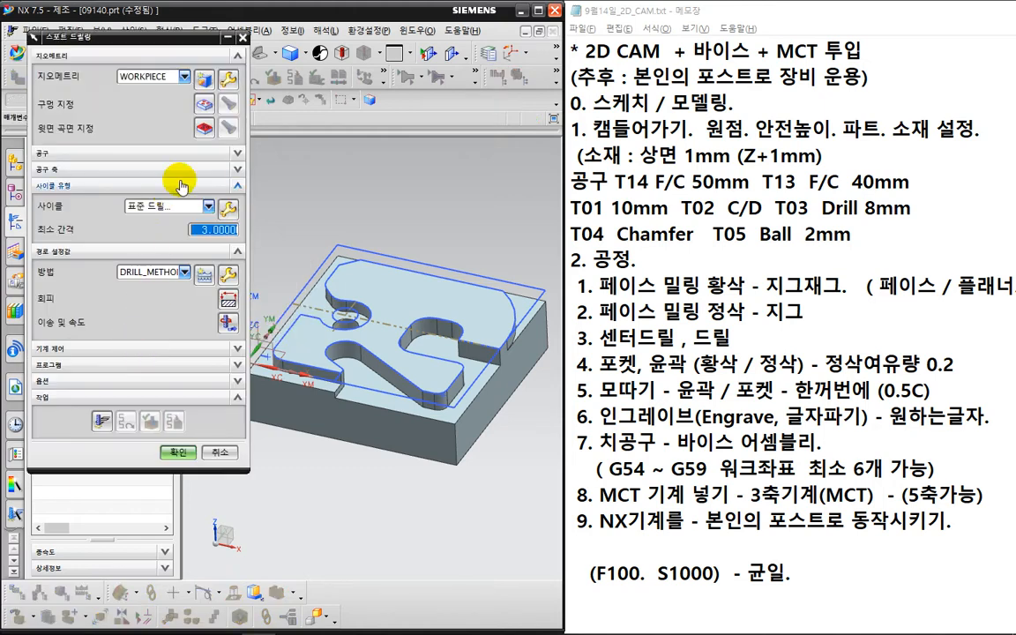
# - Specify the circular hole edge as the hole to spot drill
pyautogui.click(192, 103)
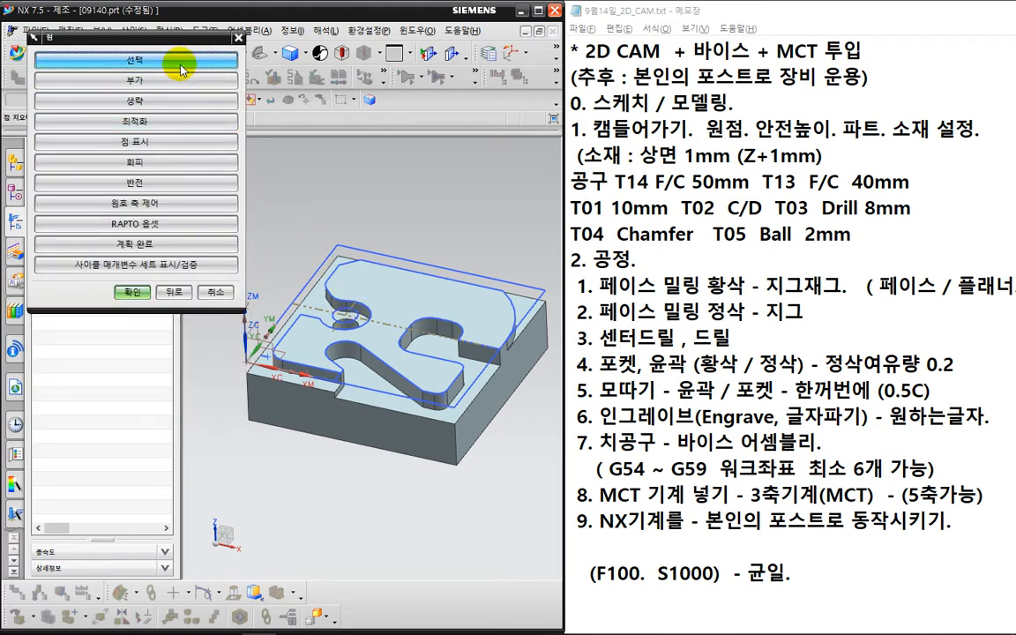
pyautogui.click(136, 59)
pyautogui.scroll(4, 362, 334)
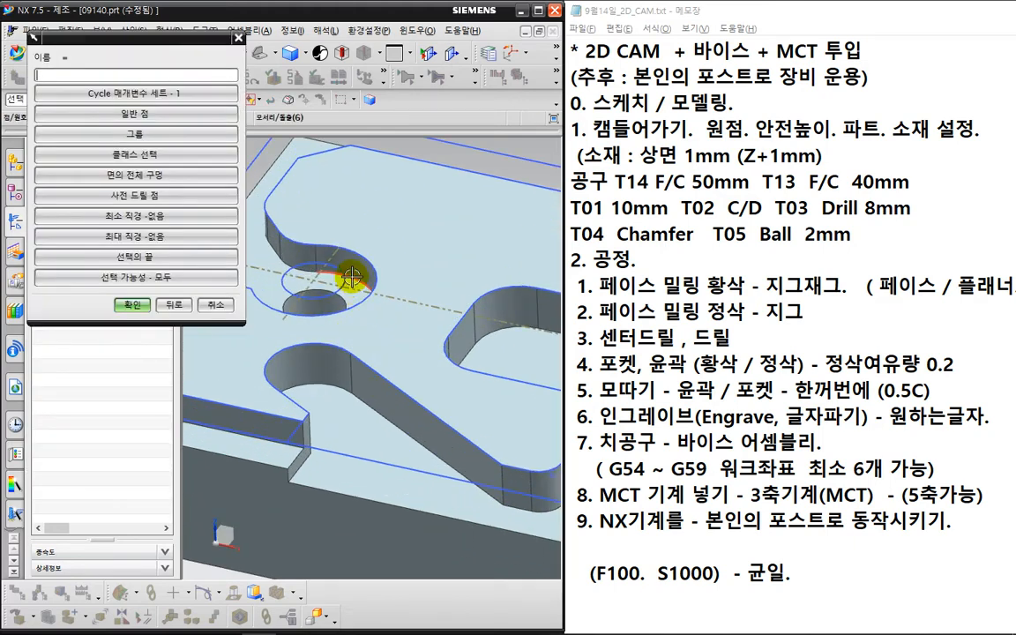
pyautogui.click(342, 269)
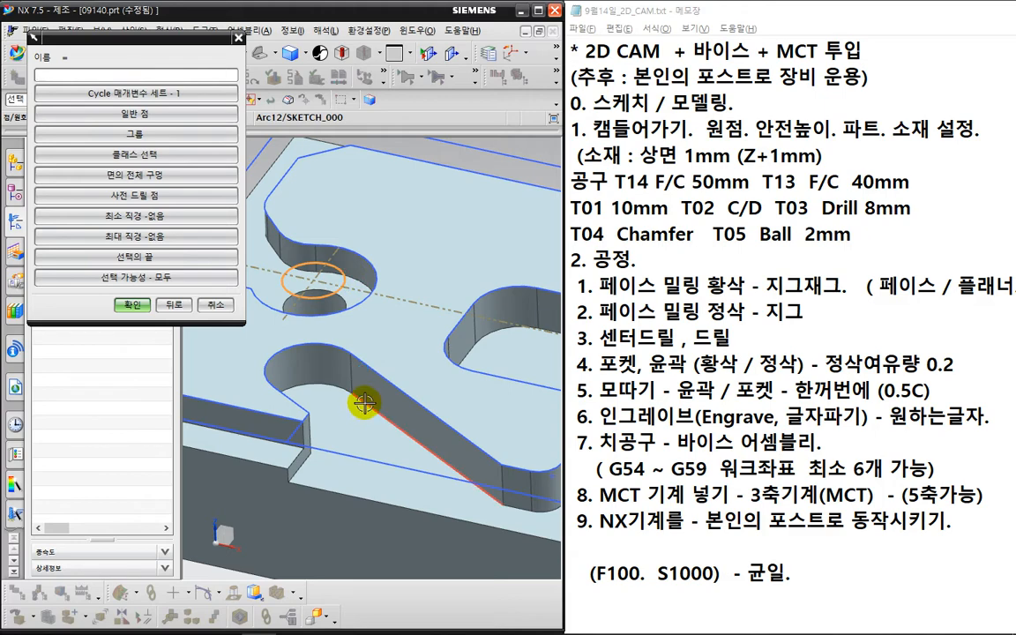
pyautogui.scroll(-3, 362, 404)
pyautogui.click(146, 308)
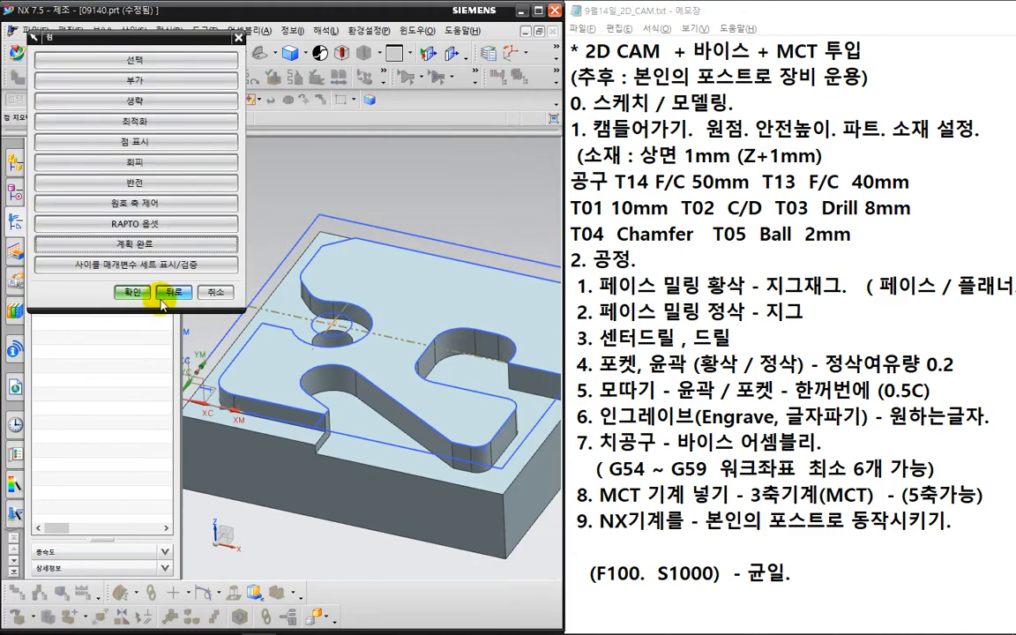
pyautogui.click(136, 295)
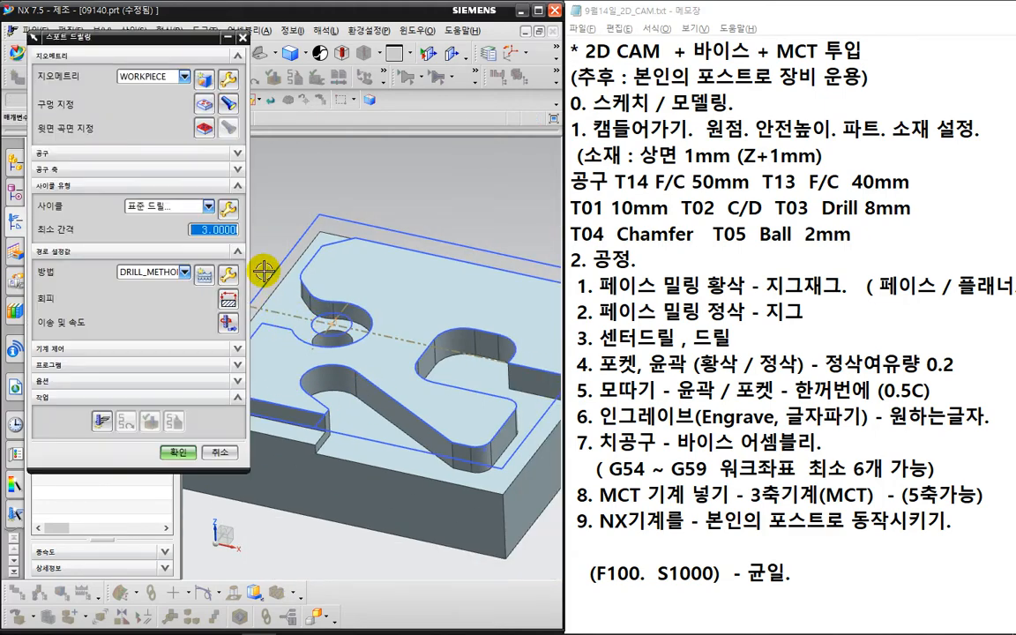
# - Set the top surface to a plane on the part's top face
pyautogui.click(203, 127)
pyautogui.click(196, 77)
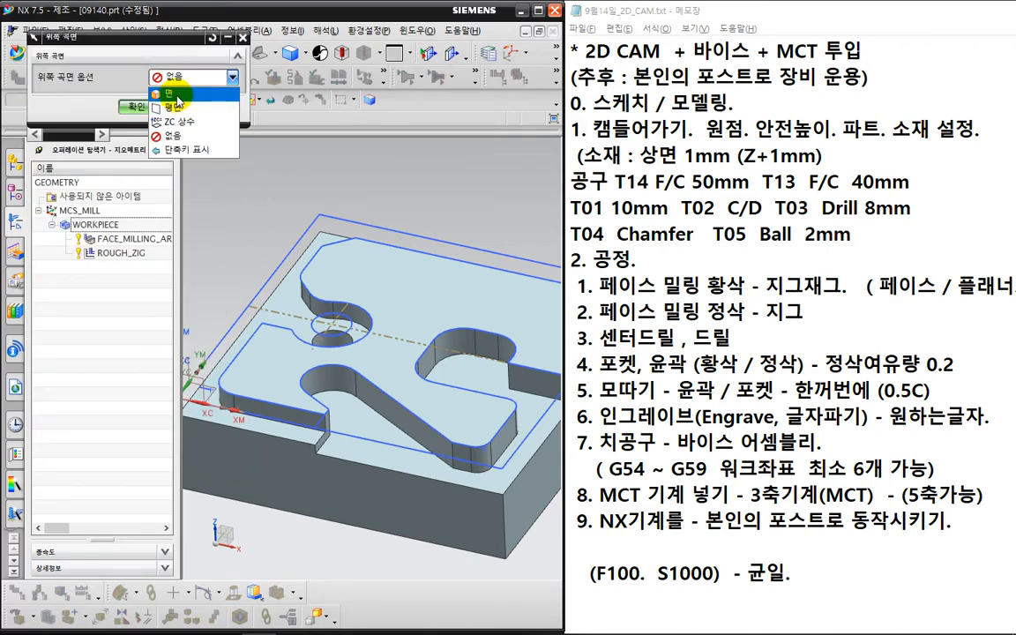
pyautogui.click(176, 107)
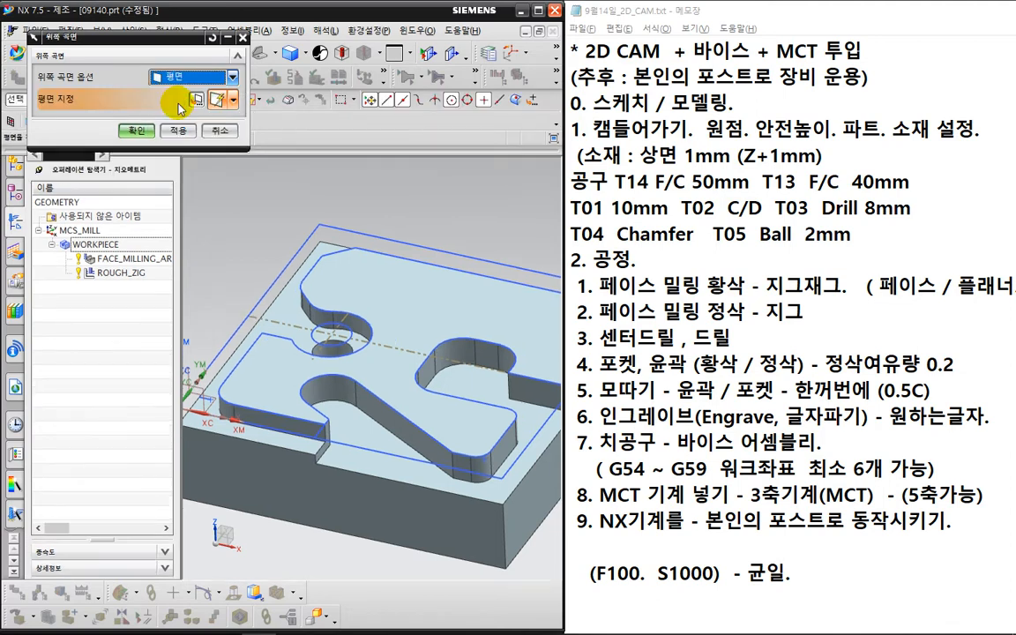
pyautogui.click(359, 271)
pyautogui.click(360, 275)
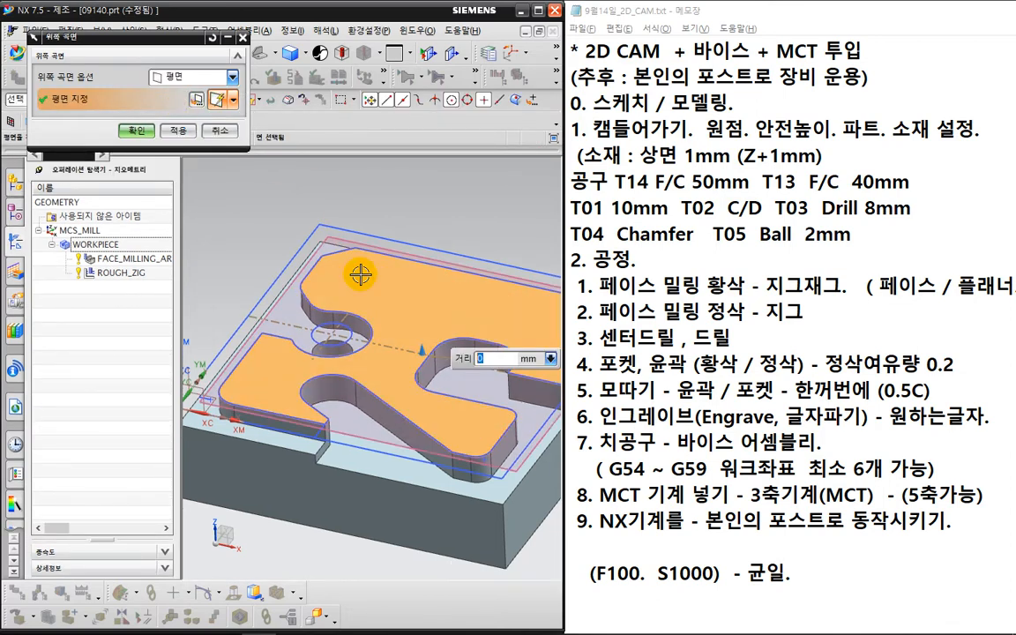
pyautogui.click(132, 128)
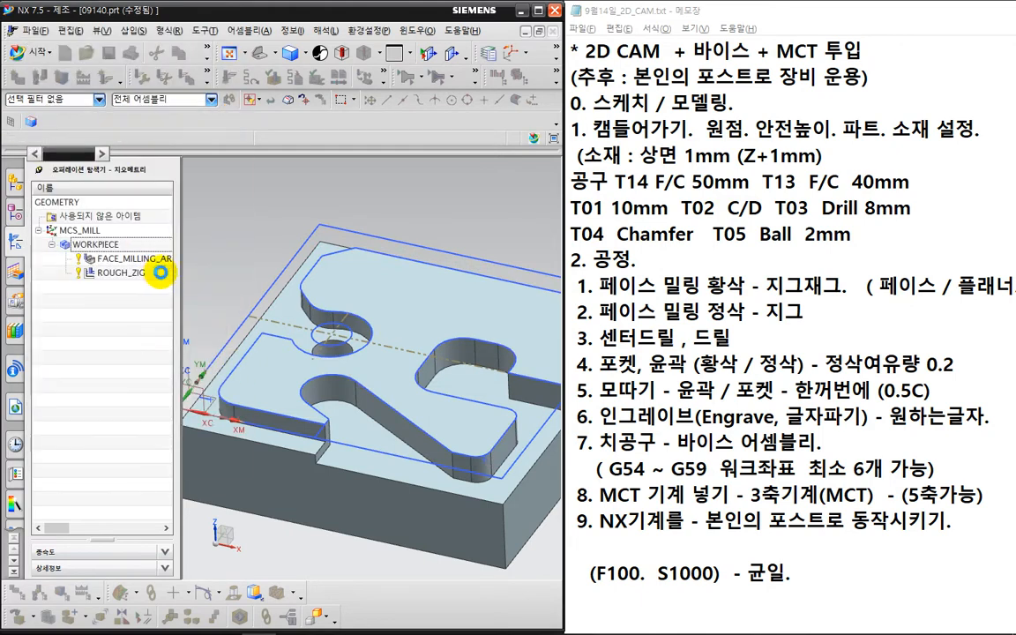
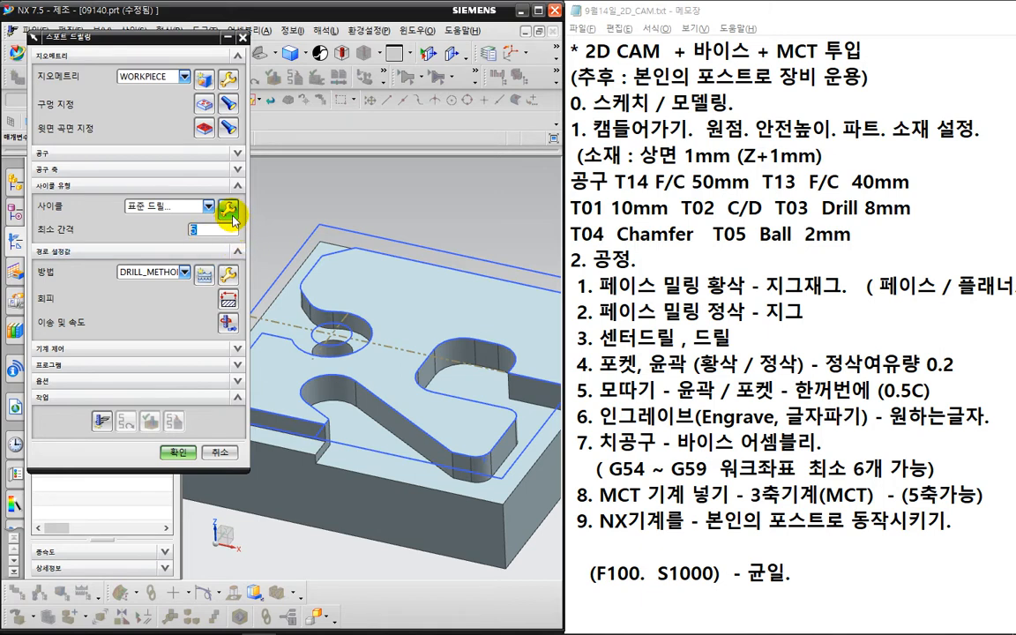
# - Set the spot drilling cycle to a tool tip depth of 3 with dwell off
pyautogui.click(228, 209)
pyautogui.click(131, 103)
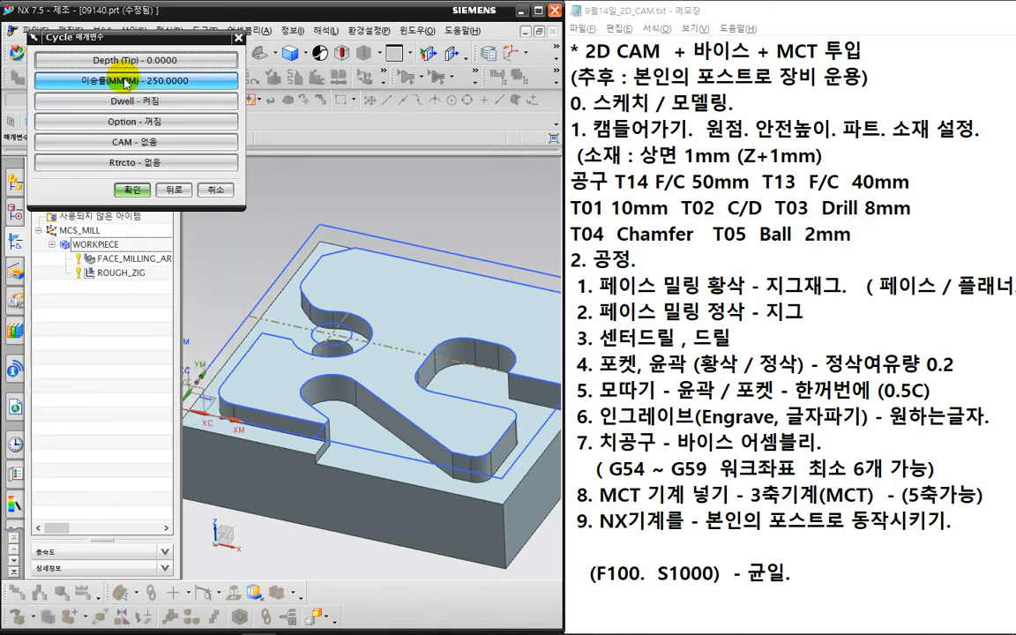
pyautogui.click(132, 59)
pyautogui.click(122, 82)
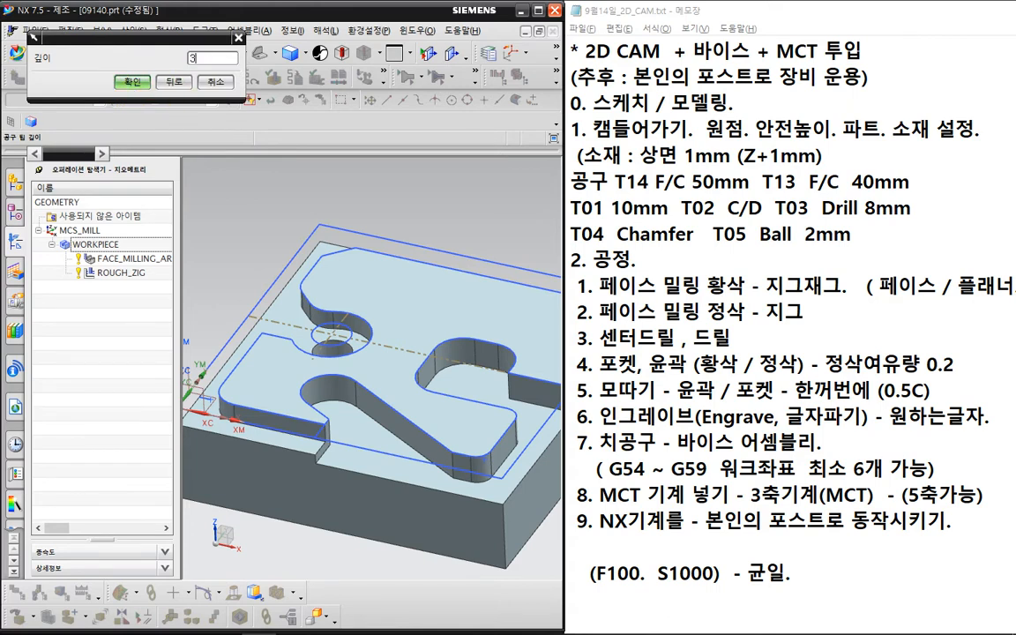
pyautogui.click(142, 85)
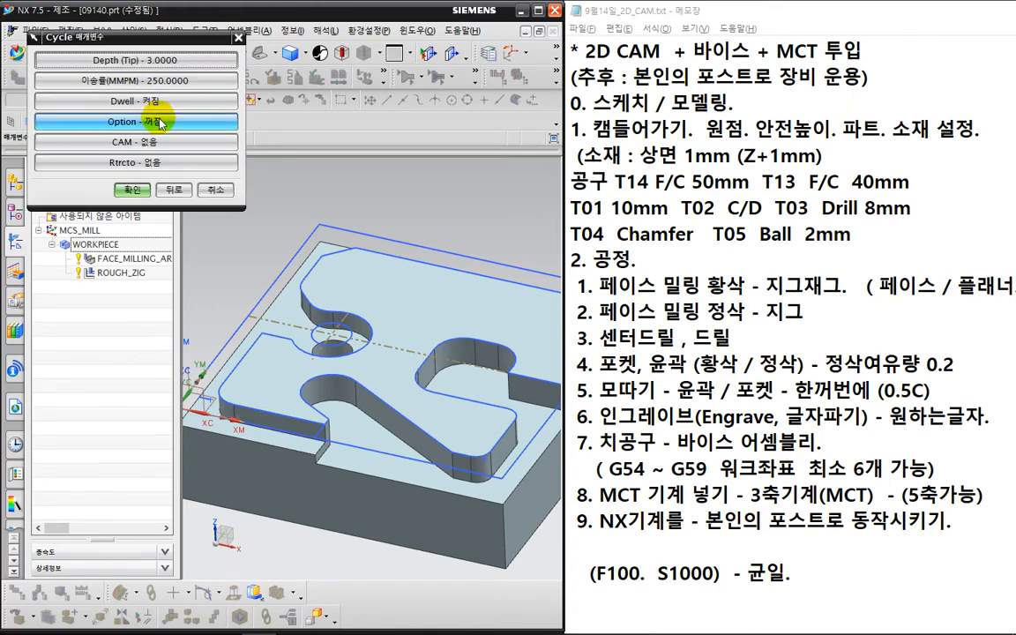
pyautogui.click(133, 113)
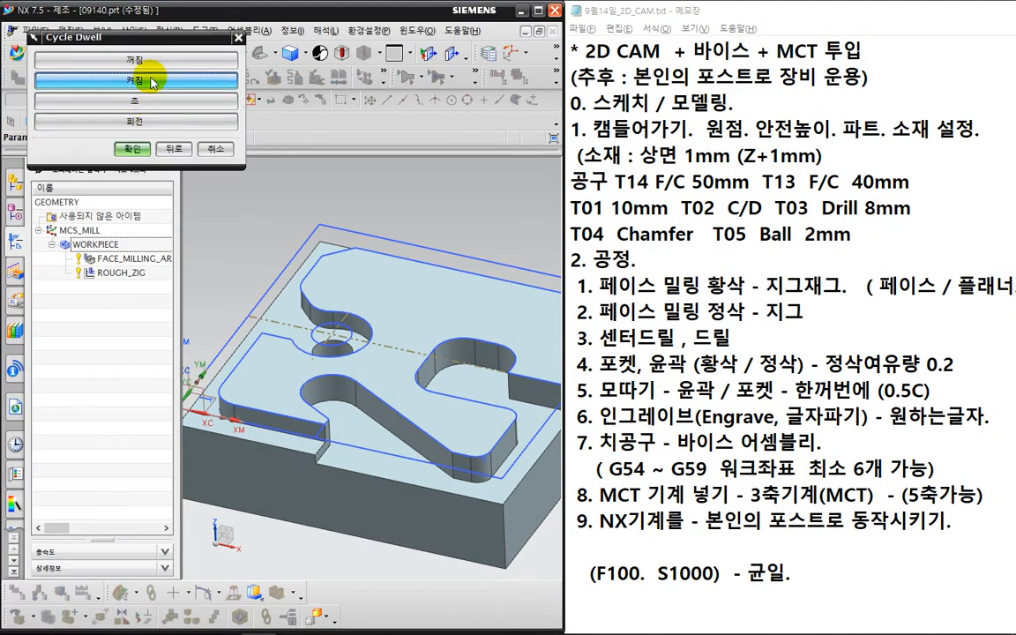
pyautogui.click(149, 65)
pyautogui.click(132, 189)
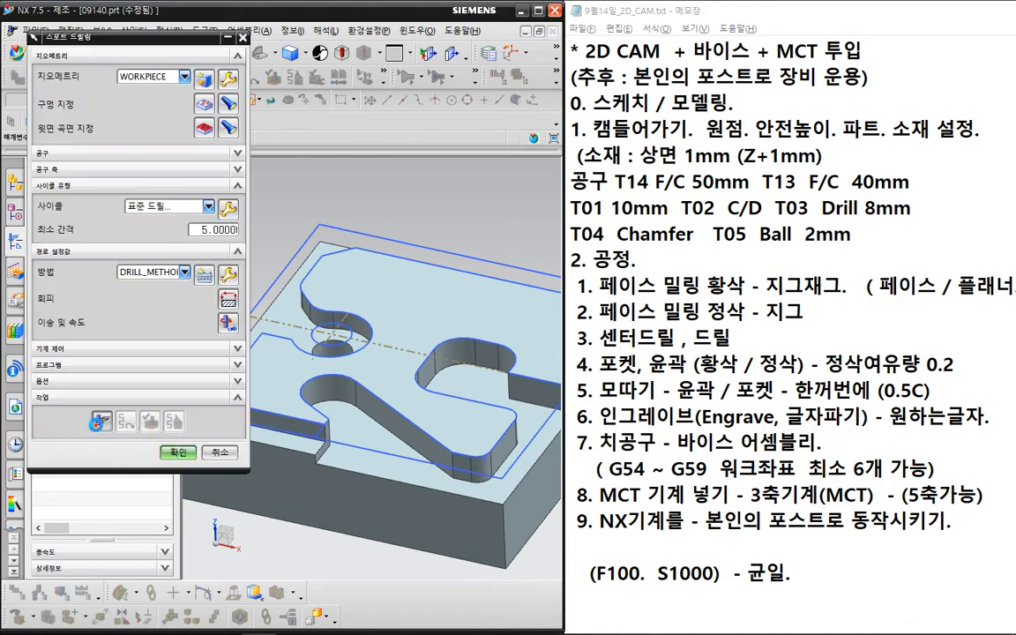
# - Generate the spot drilling toolpath at the centre hole and accept the operation
pyautogui.click(99, 445)
pyautogui.click(168, 449)
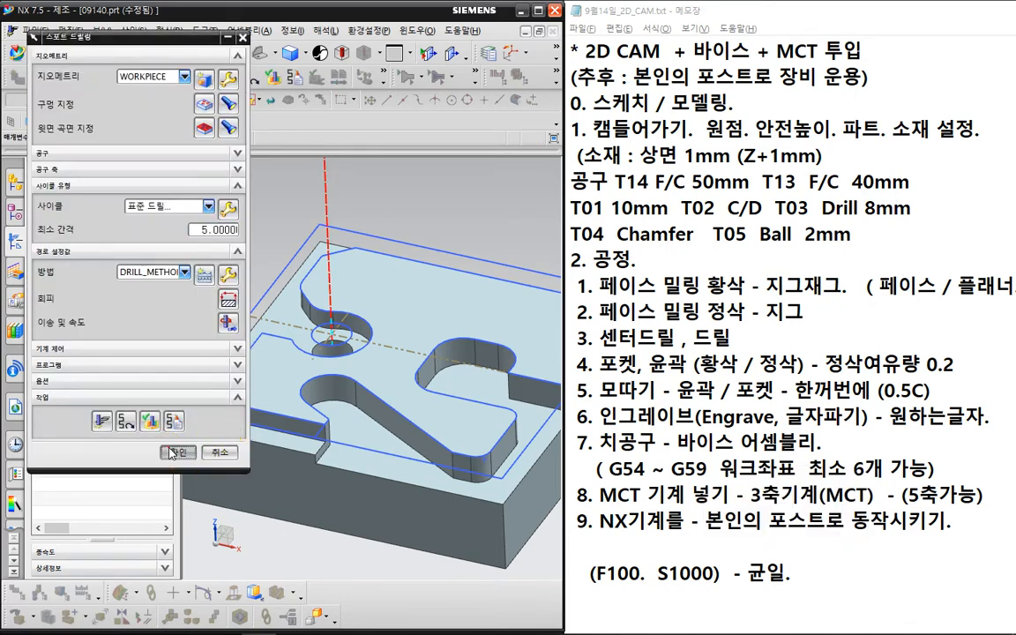
pyautogui.click(123, 372)
# - Create a PECK_DRILLING operation using the STD_DRILL_8 tool
pyautogui.click(88, 75)
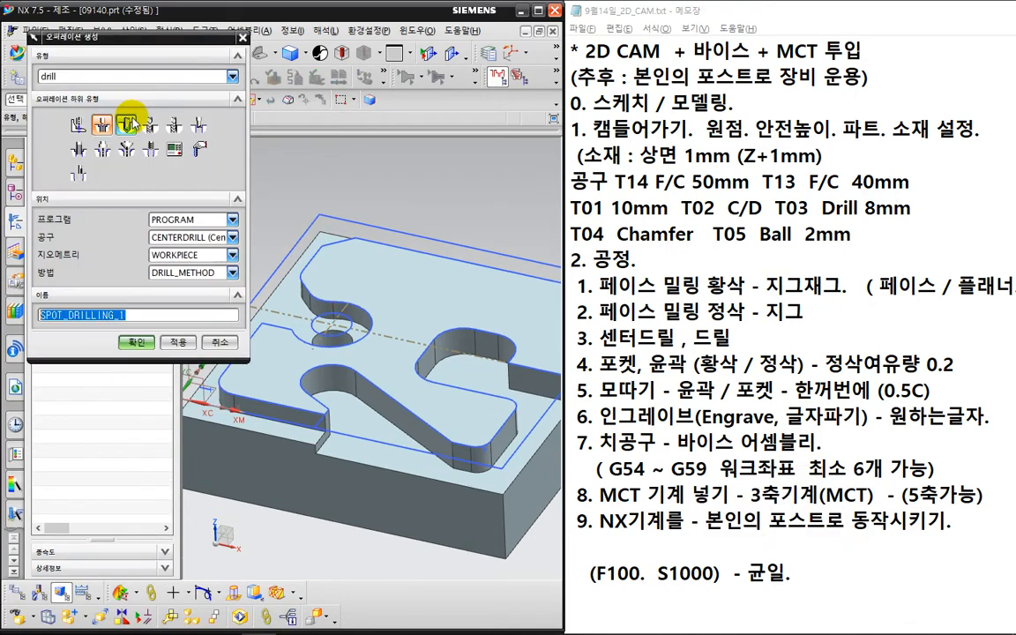
pyautogui.click(150, 127)
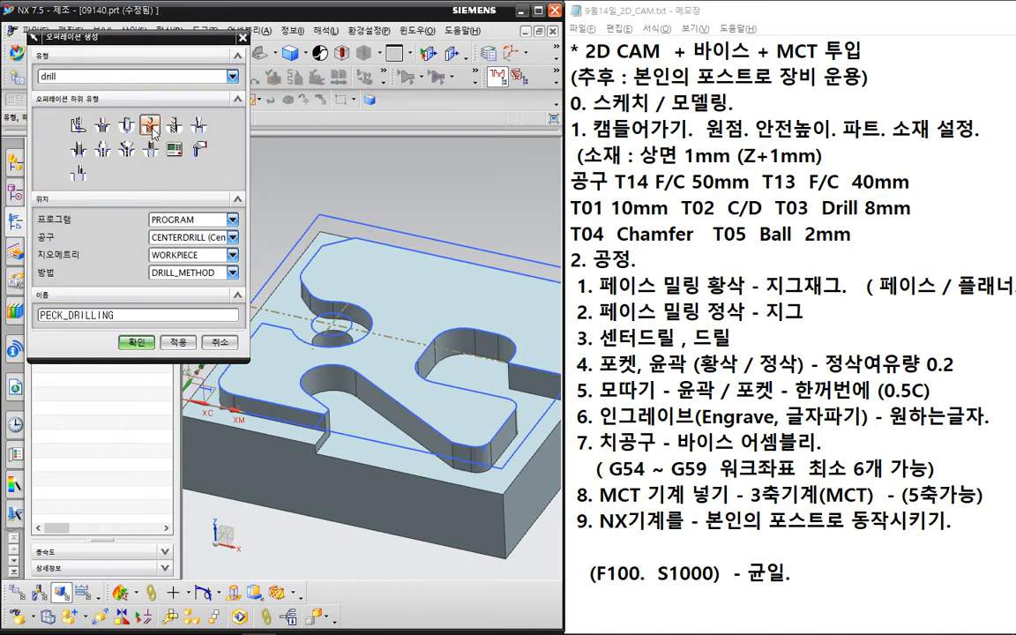
pyautogui.click(179, 237)
pyautogui.click(200, 337)
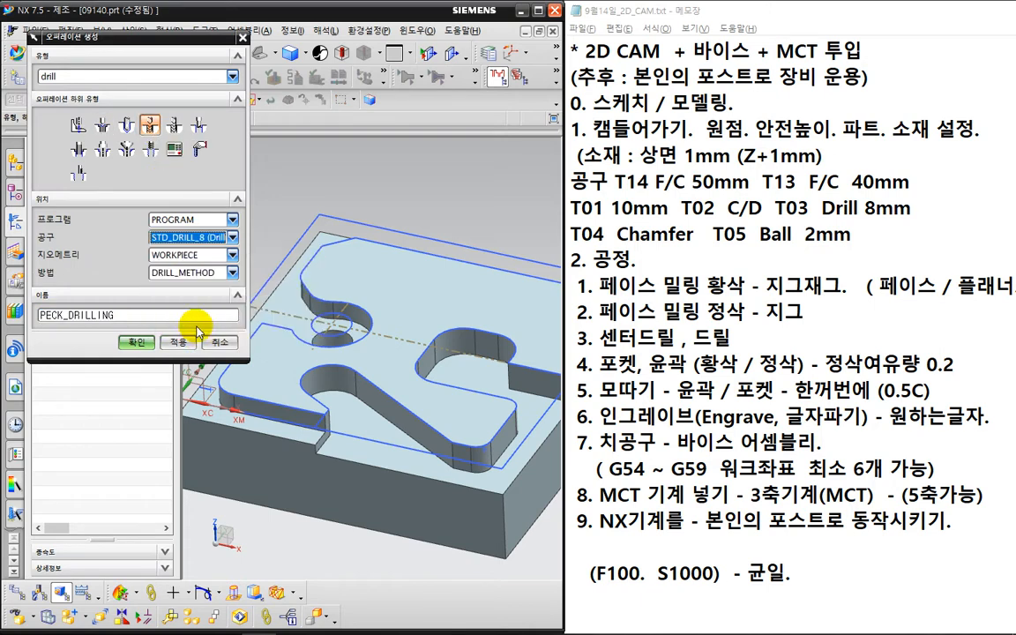
pyautogui.click(137, 343)
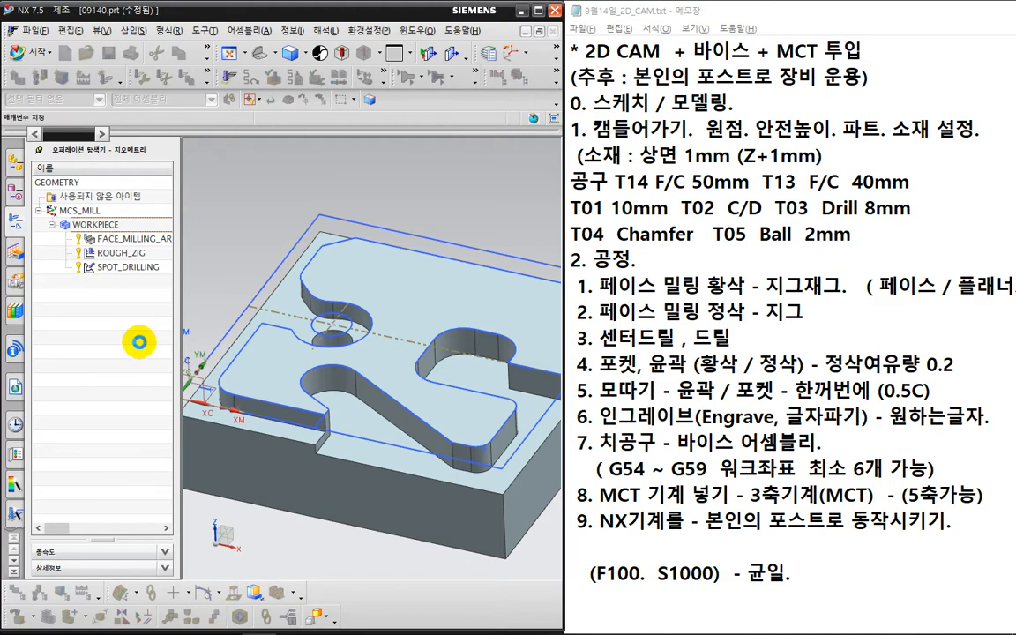
# - Select the part's centre hole as the peck drilling point
pyautogui.click(184, 108)
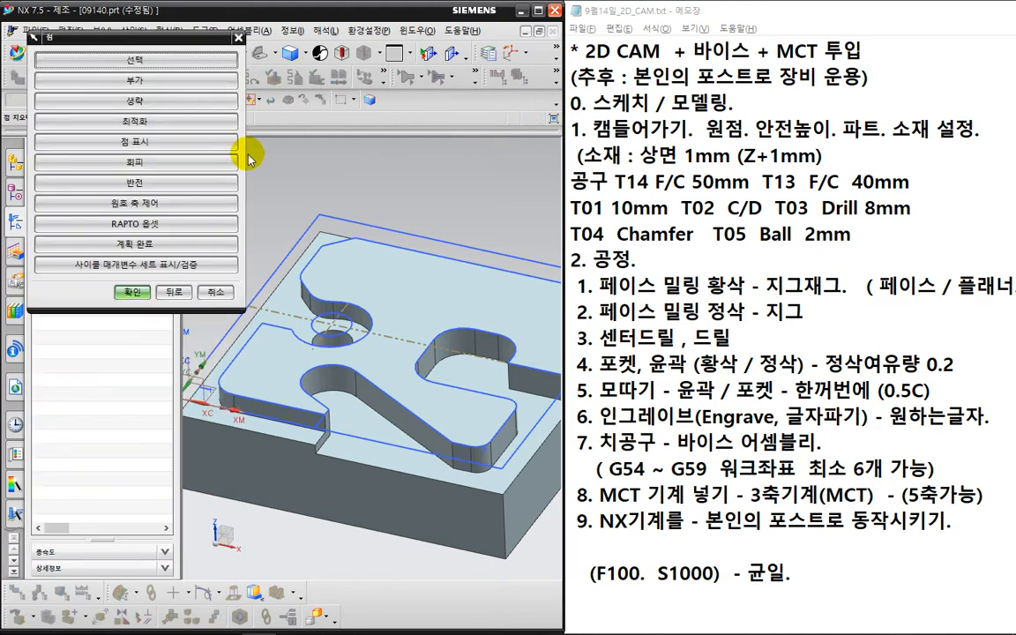
pyautogui.click(135, 60)
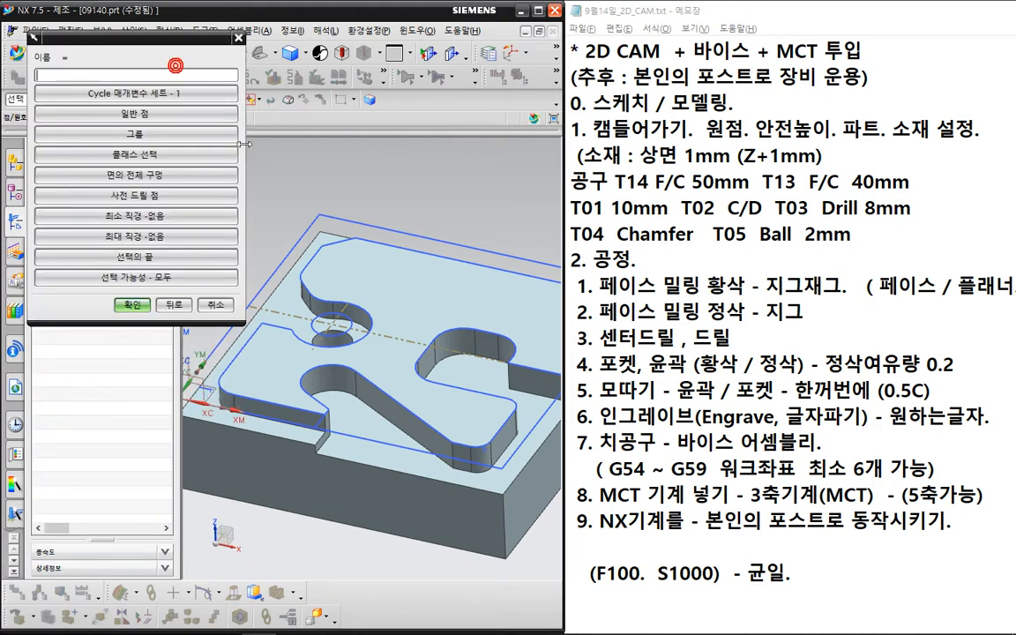
pyautogui.click(350, 325)
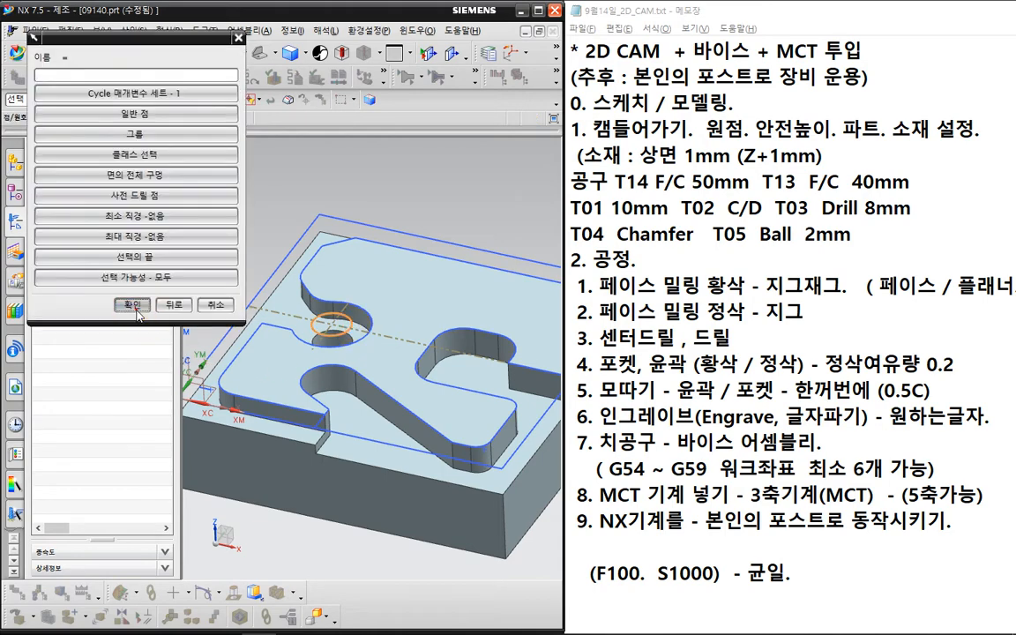
pyautogui.click(134, 305)
pyautogui.click(134, 291)
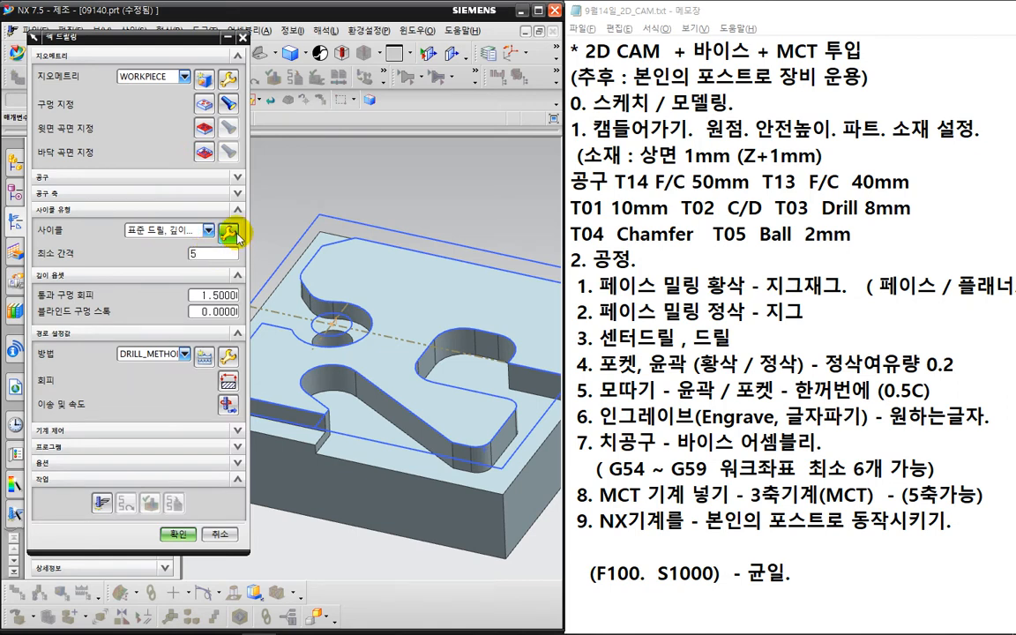
# - Set the peck drilling cycle to a tool tip depth of 25 with a step of 3
pyautogui.click(229, 234)
pyautogui.click(126, 99)
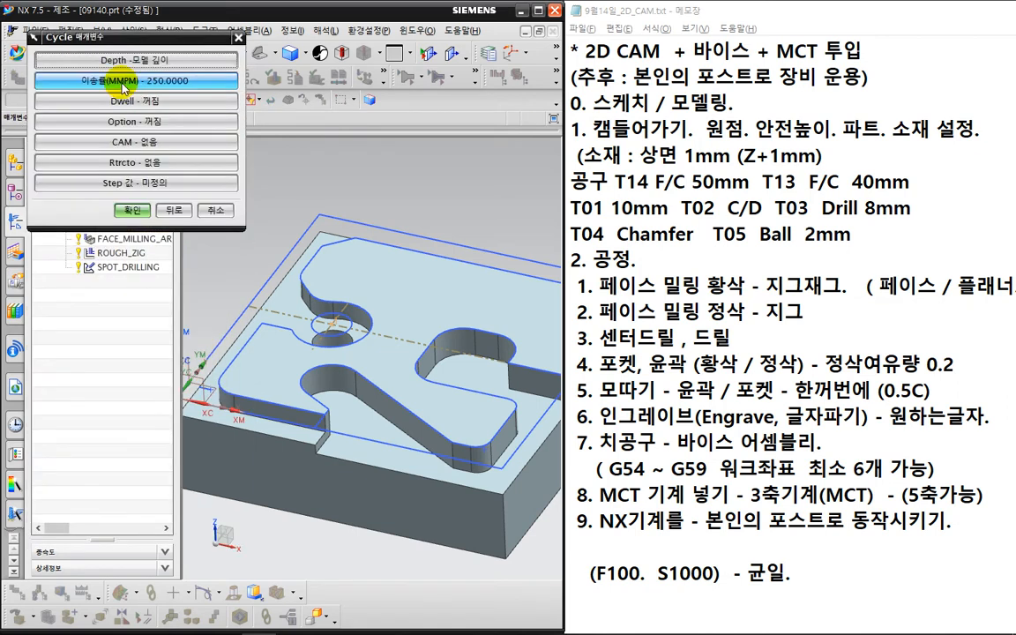
pyautogui.click(119, 60)
pyautogui.click(122, 84)
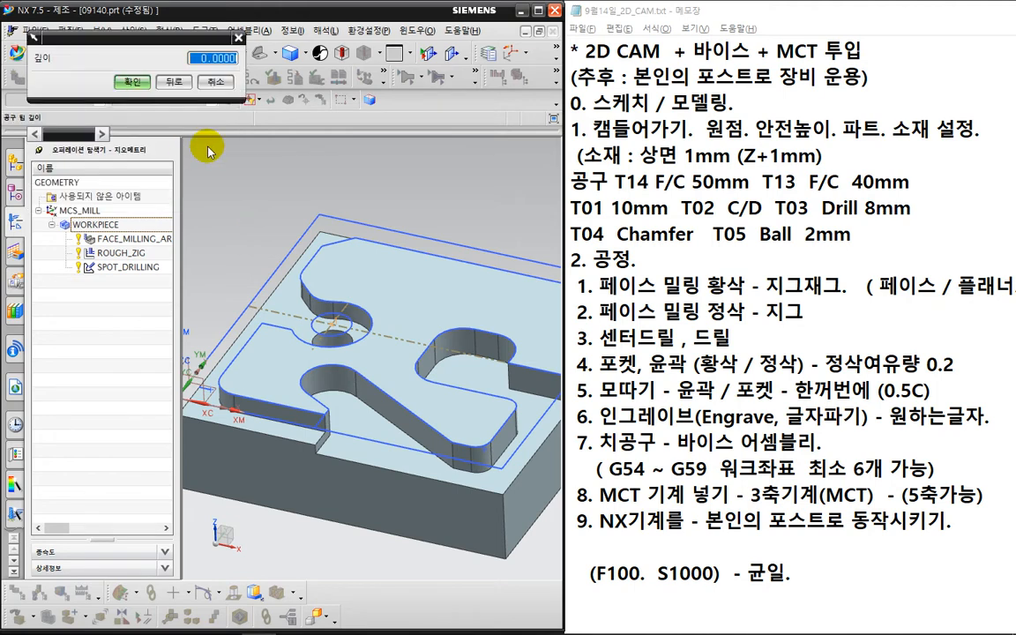
pyautogui.click(132, 81)
pyautogui.click(138, 182)
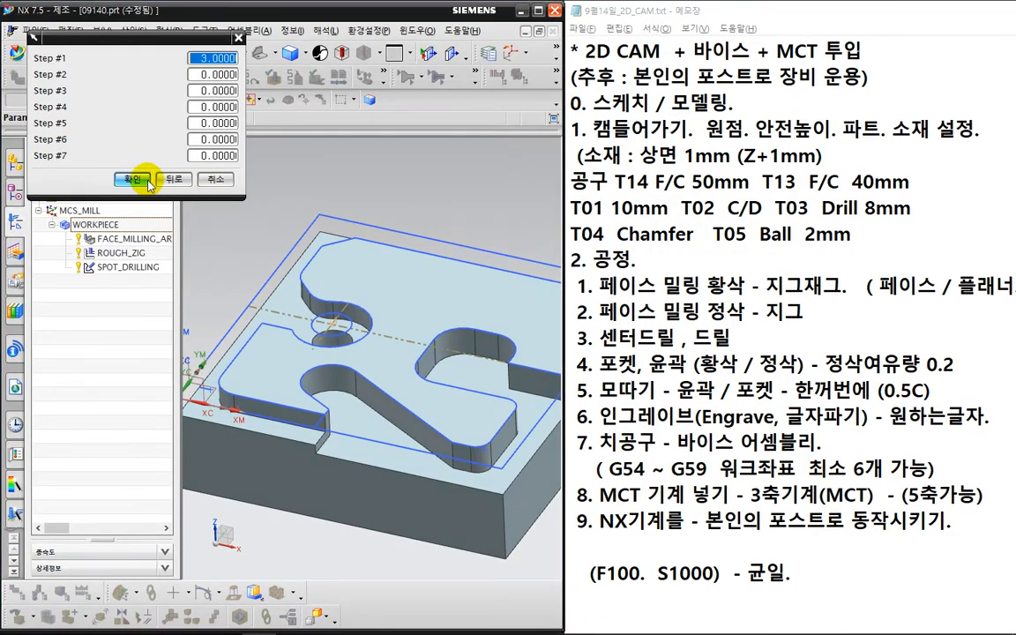
pyautogui.click(138, 183)
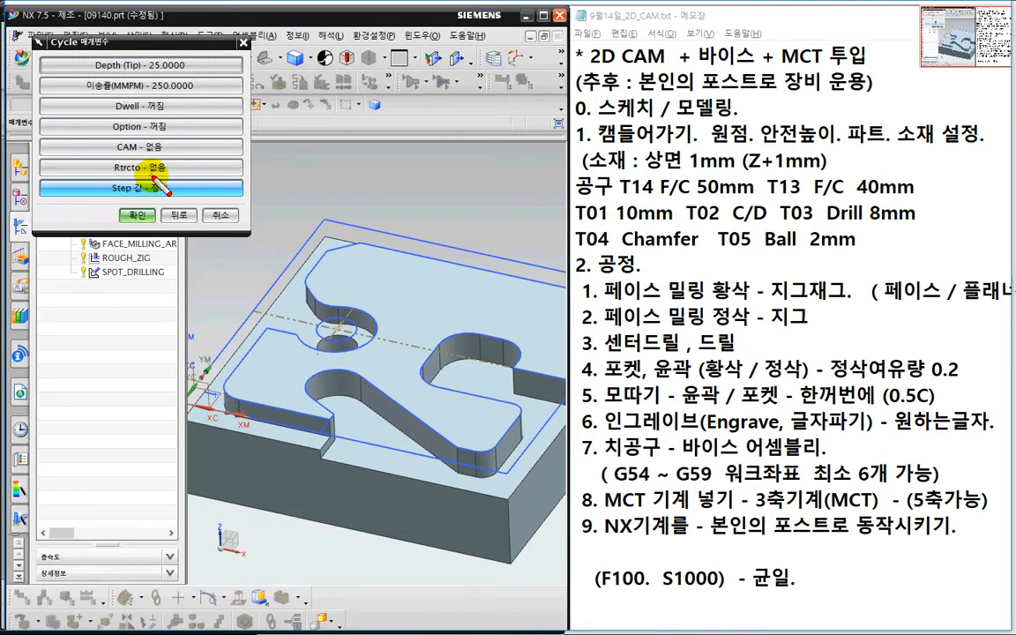
pyautogui.moveTo(116, 181)
pyautogui.mouseDown()
pyautogui.moveTo(147, 157)
pyautogui.moveTo(151, 178)
pyautogui.mouseUp()
pyautogui.moveTo(234, 149); pyautogui.dragTo(243, 154)
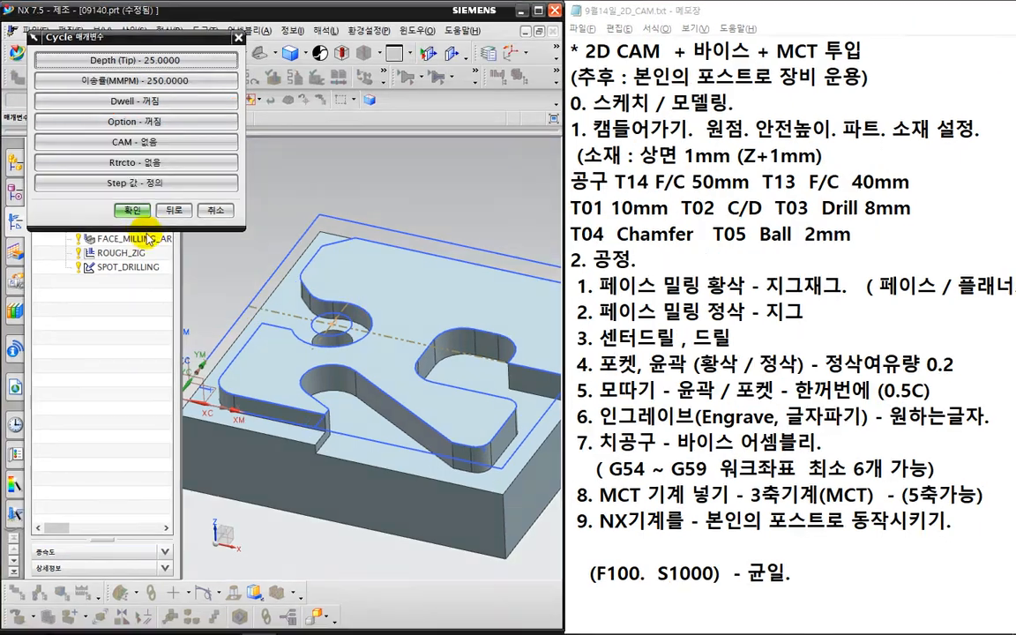
pyautogui.click(137, 214)
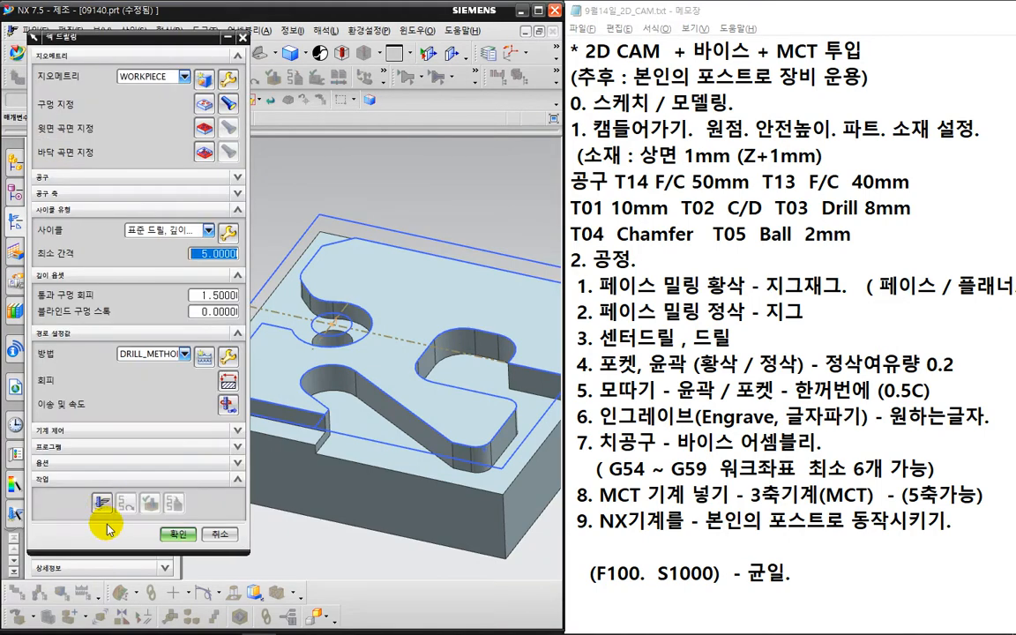
# - Generate the peck drilling toolpath, inspect it, and accept PECK_DRILLING
pyautogui.click(101, 502)
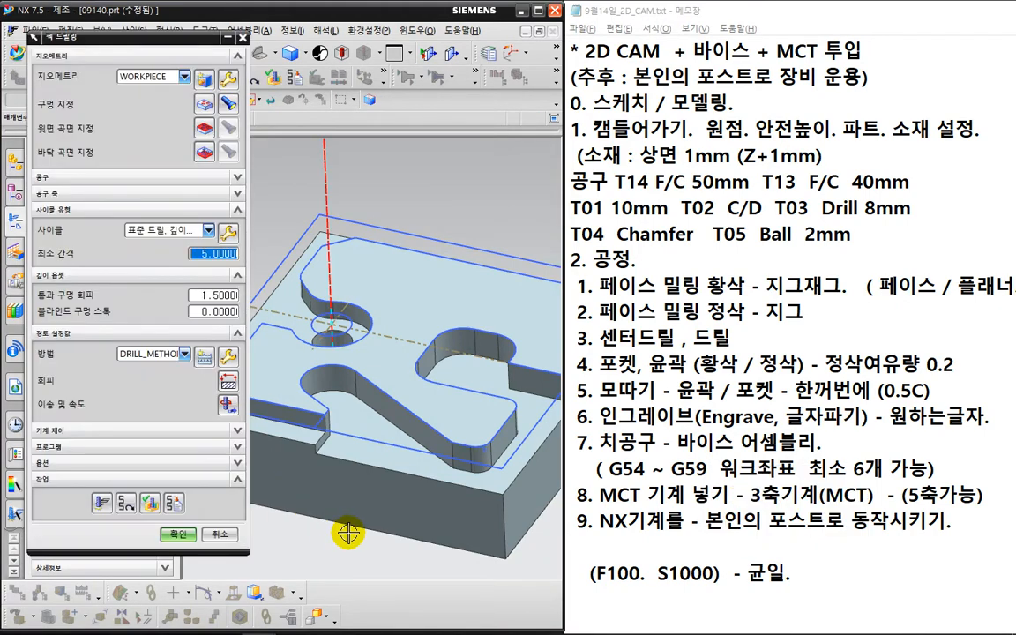
pyautogui.moveTo(367, 558)
pyautogui.mouseDown(button='middle')
pyautogui.moveTo(370, 486)
pyautogui.moveTo(377, 504)
pyautogui.moveTo(357, 542)
pyautogui.mouseUp(button='middle')
pyautogui.click(178, 534)
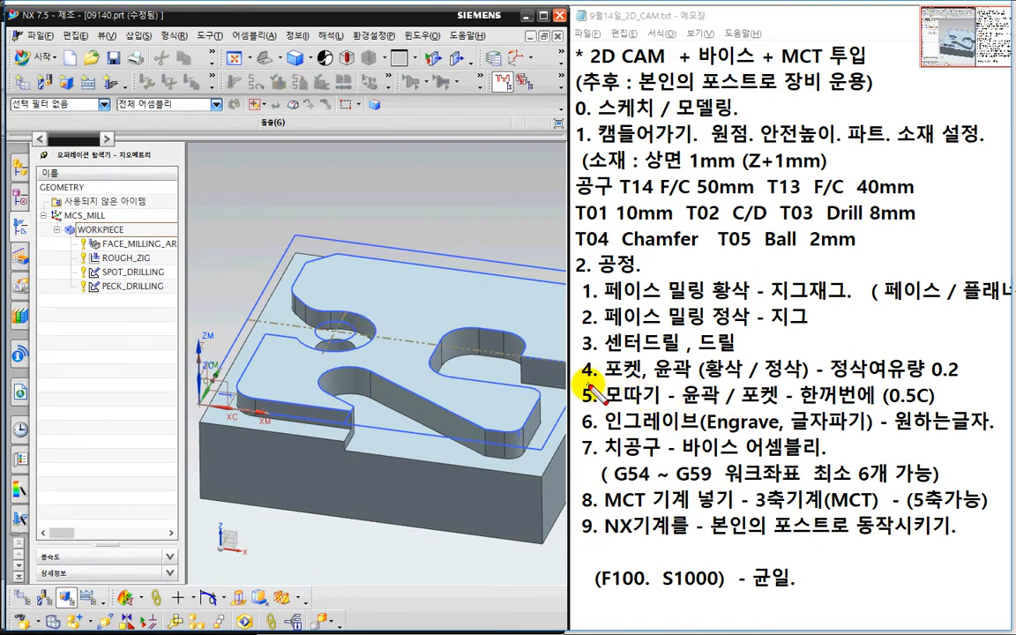
pyautogui.moveTo(595, 381)
pyautogui.mouseDown()
pyautogui.moveTo(699, 363)
pyautogui.moveTo(705, 403)
pyautogui.mouseUp()
pyautogui.press('Escape')
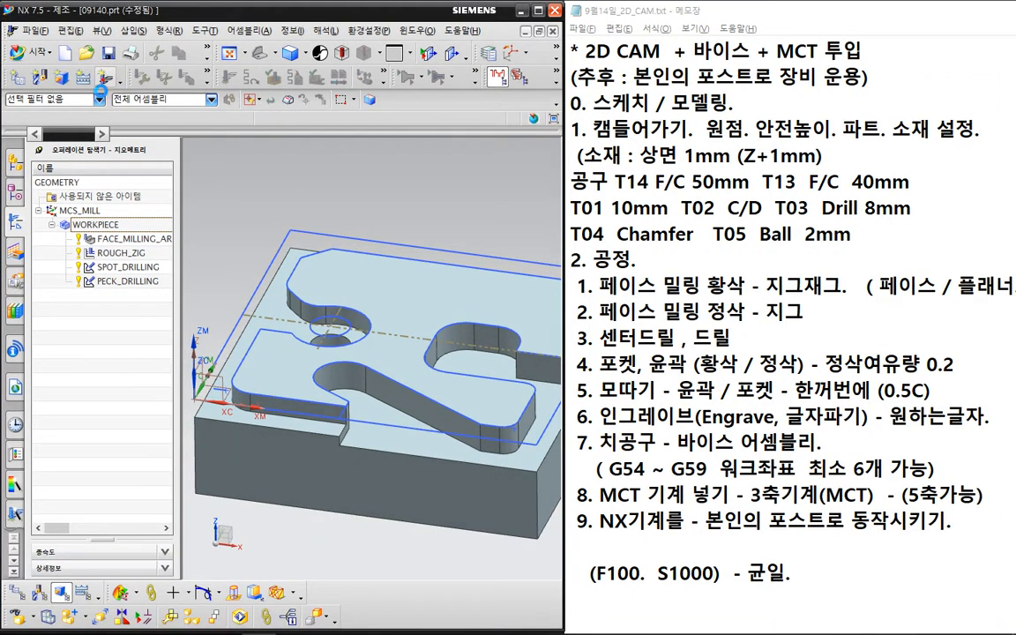
# - Set up a mill_planar FACE_MILLING_AREA operation with tool MILL_10 and method MILL_SEMI_FINISH
pyautogui.click(101, 81)
pyautogui.click(80, 77)
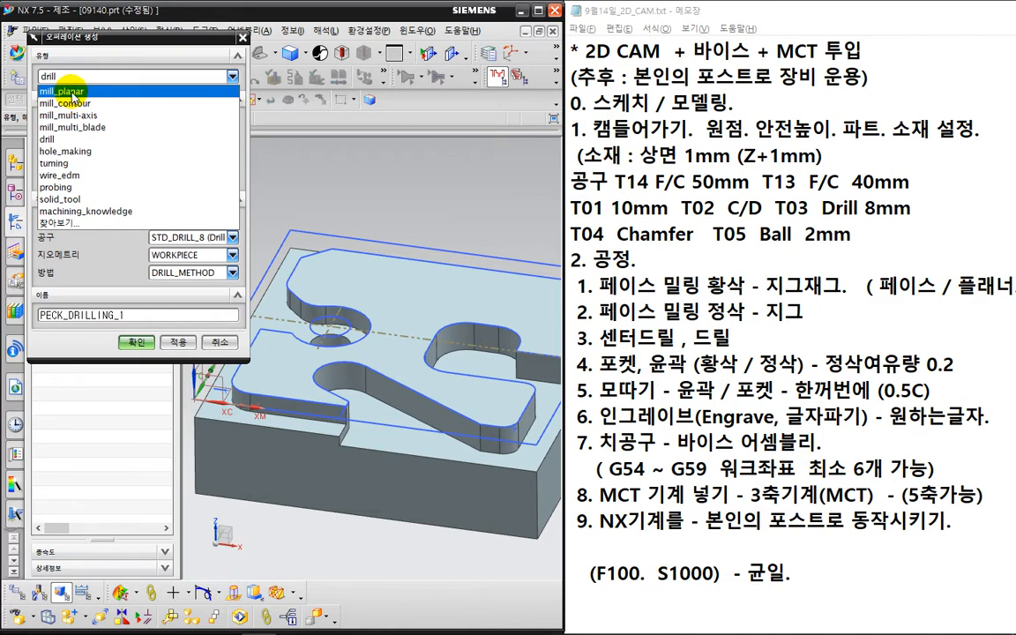
pyautogui.click(68, 91)
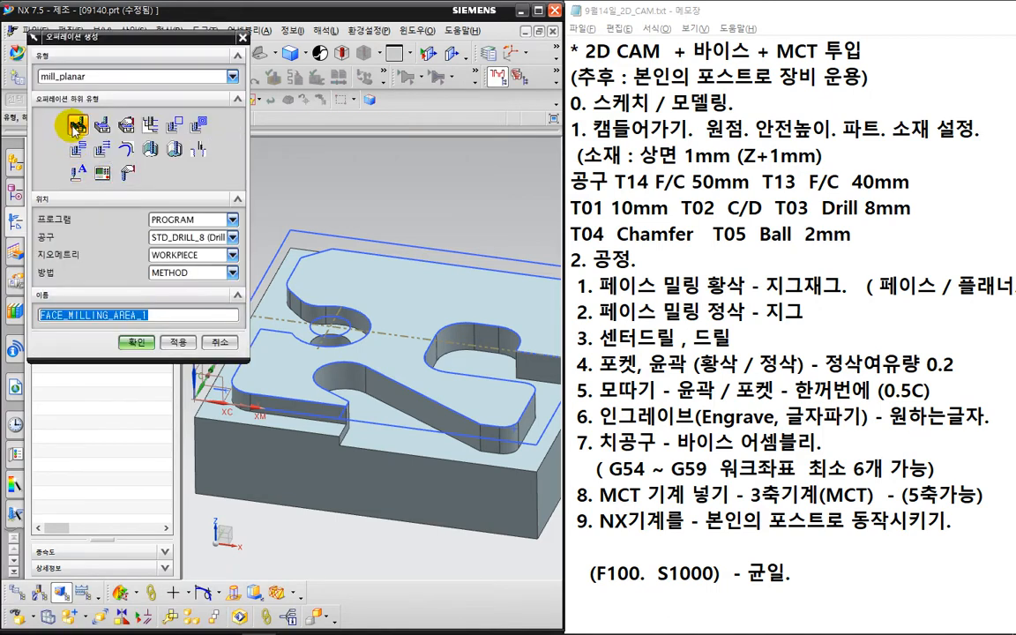
pyautogui.click(77, 126)
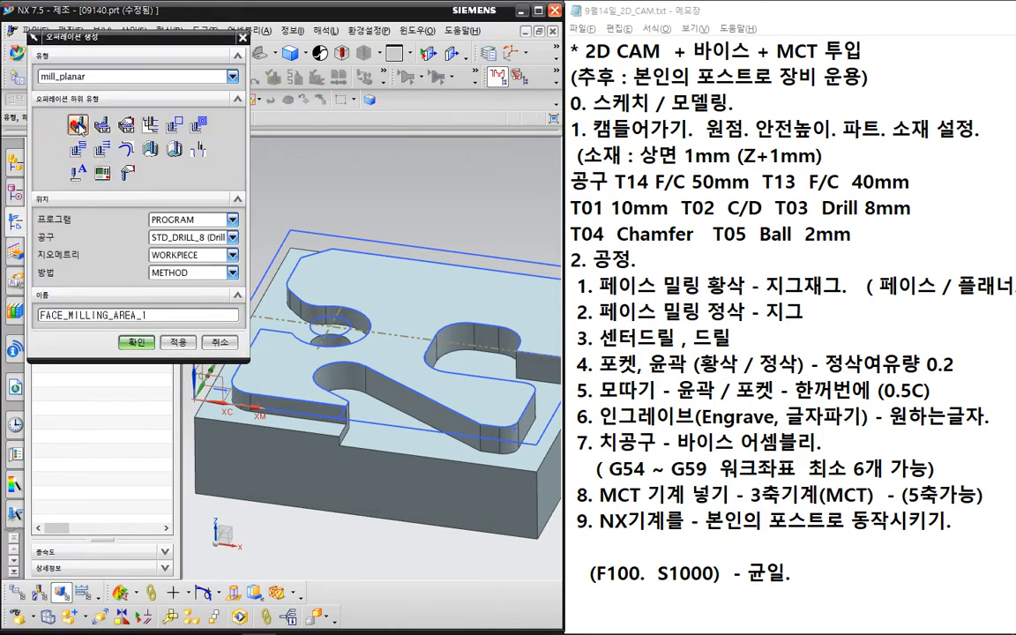
pyautogui.click(170, 238)
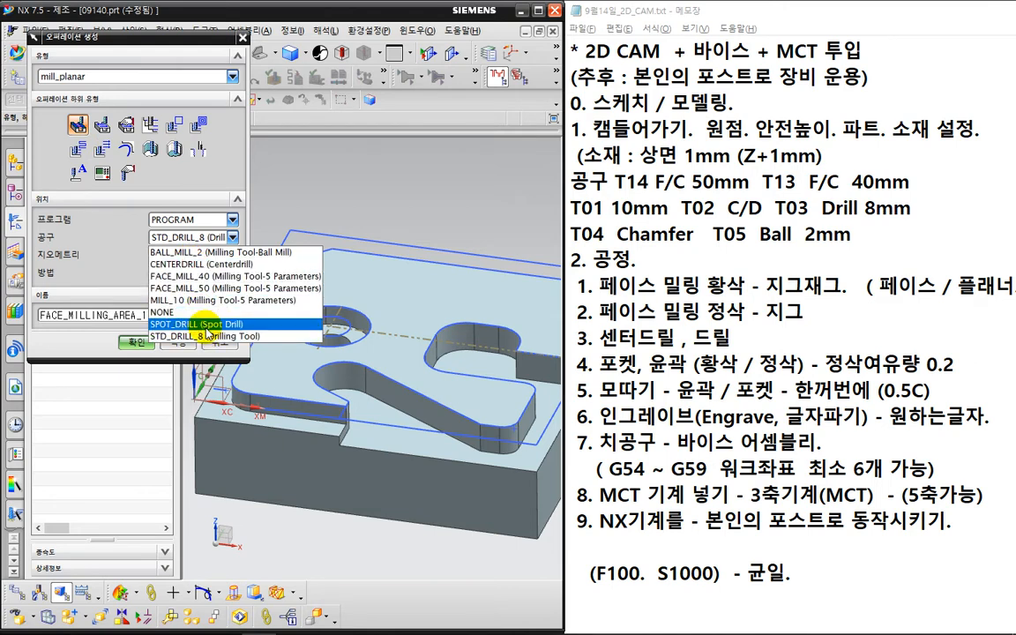
pyautogui.click(231, 300)
pyautogui.click(199, 272)
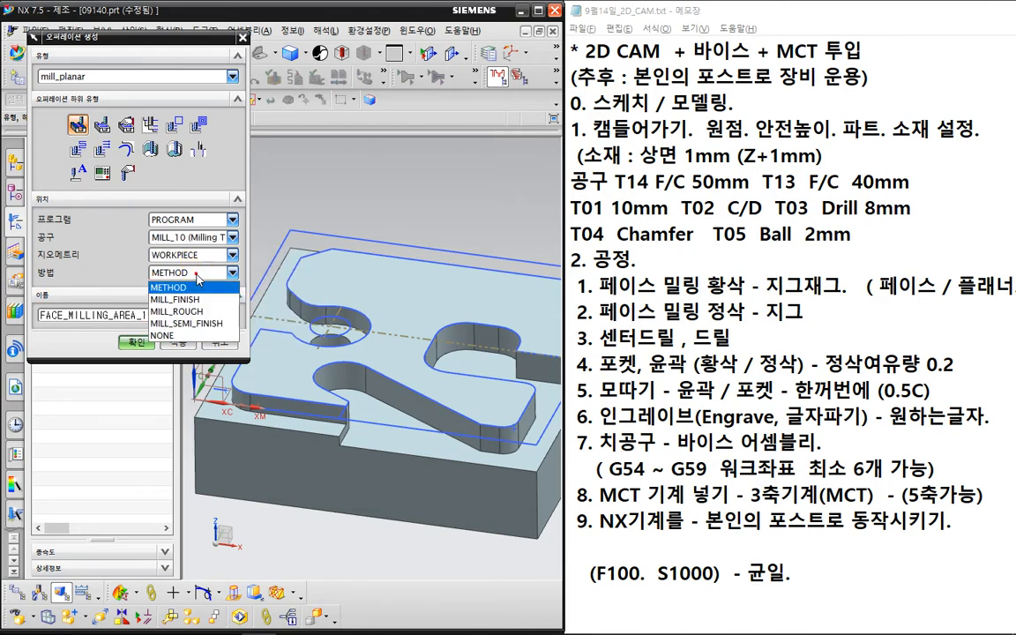
pyautogui.click(203, 335)
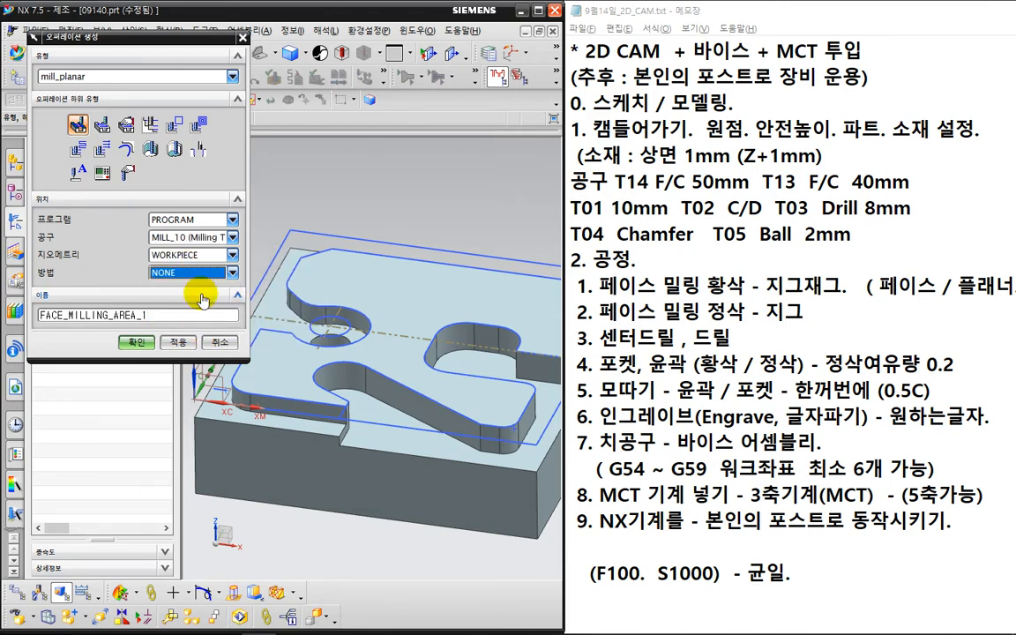
pyautogui.click(199, 272)
pyautogui.click(204, 326)
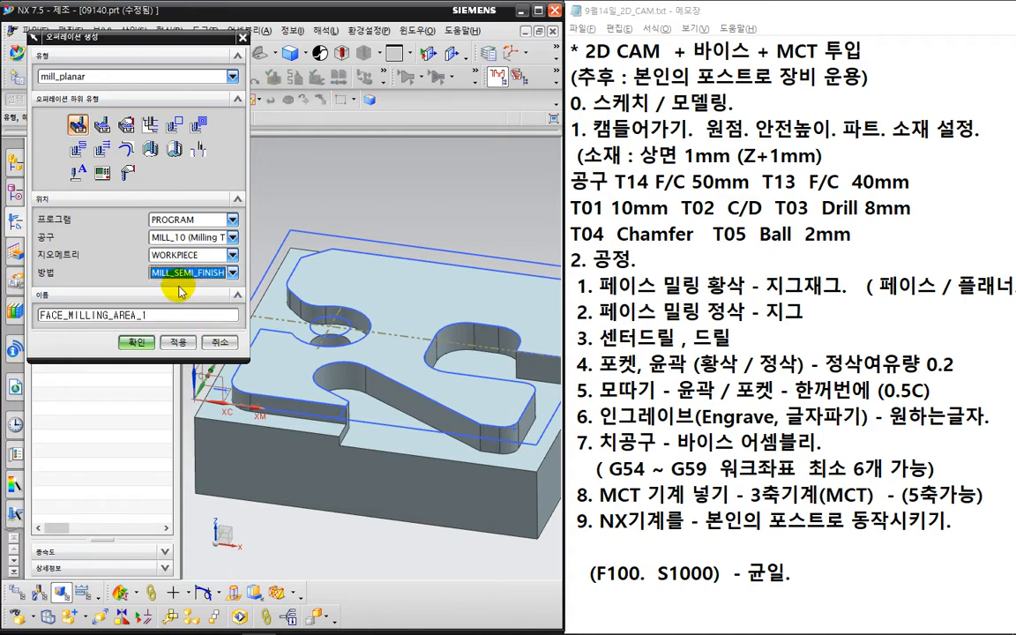
pyautogui.click(143, 341)
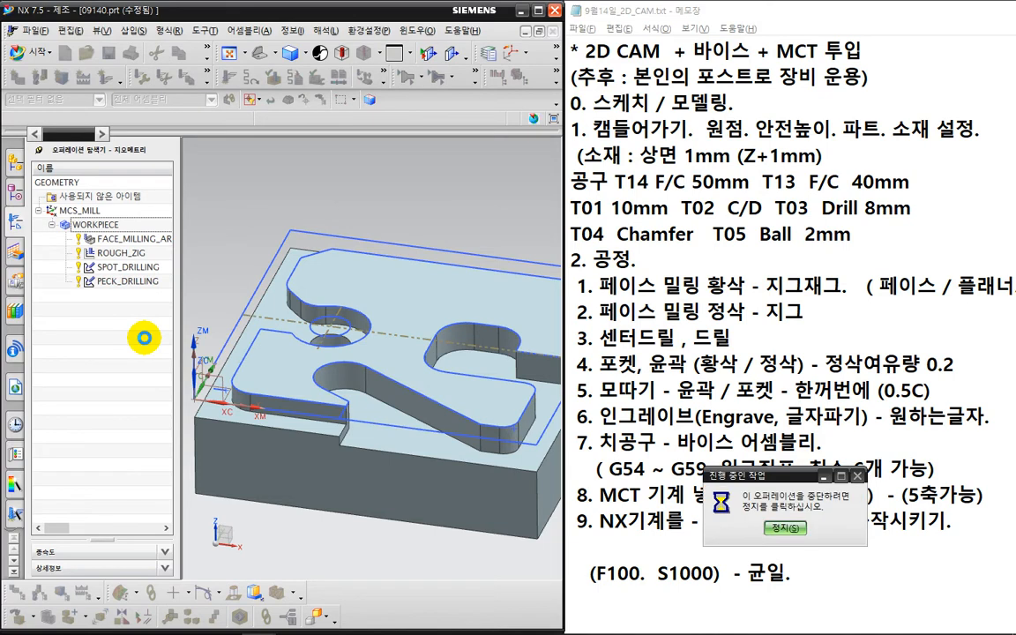
# - Specify the part's floor face as the face milling cut area
pyautogui.hotkey('ctrl', 'f')
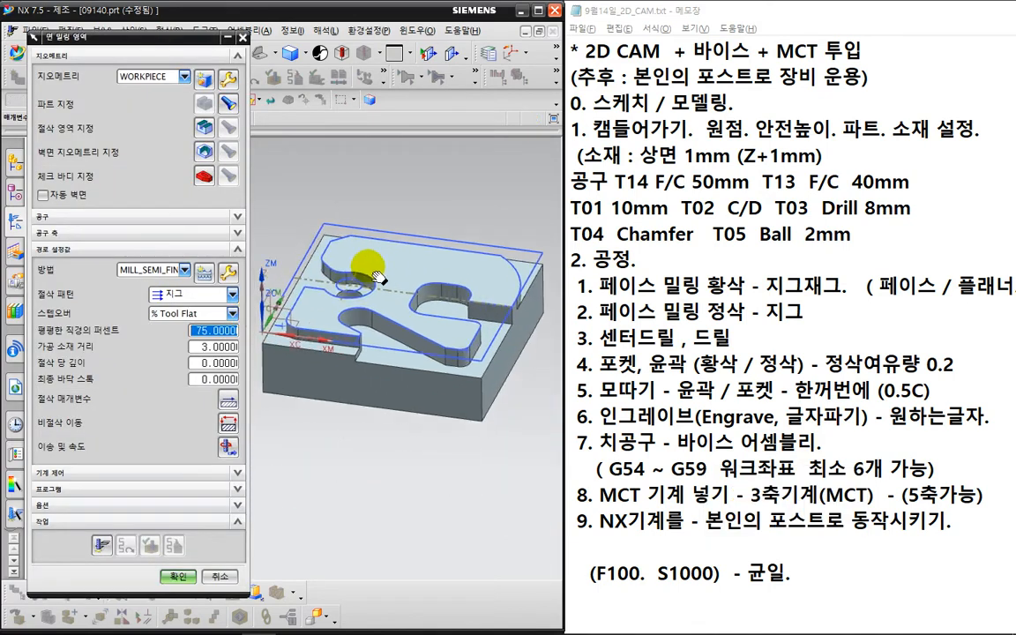
pyautogui.click(207, 126)
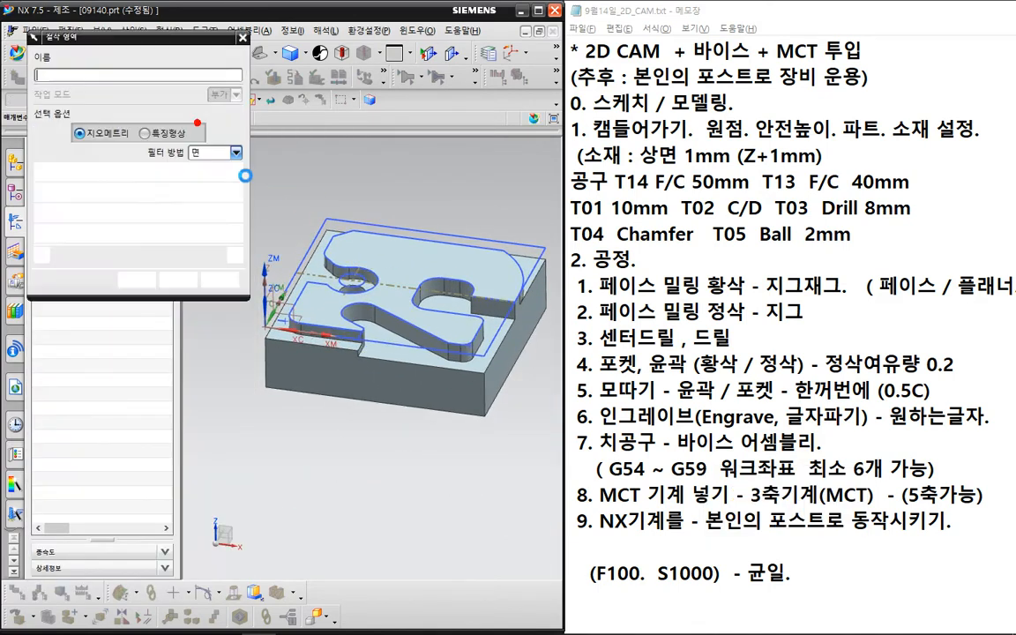
pyautogui.click(313, 263)
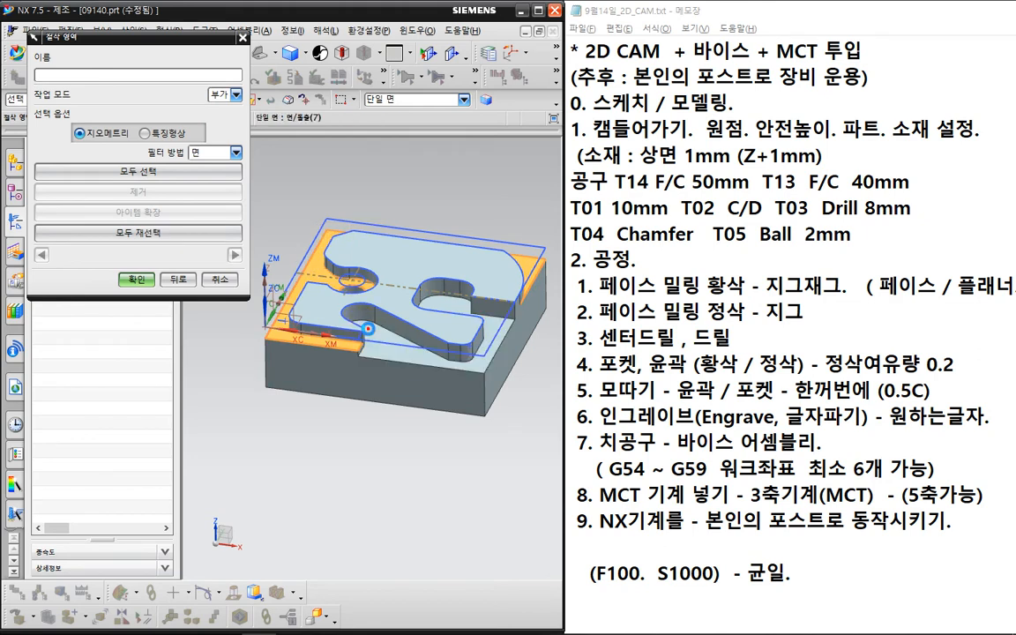
pyautogui.click(138, 283)
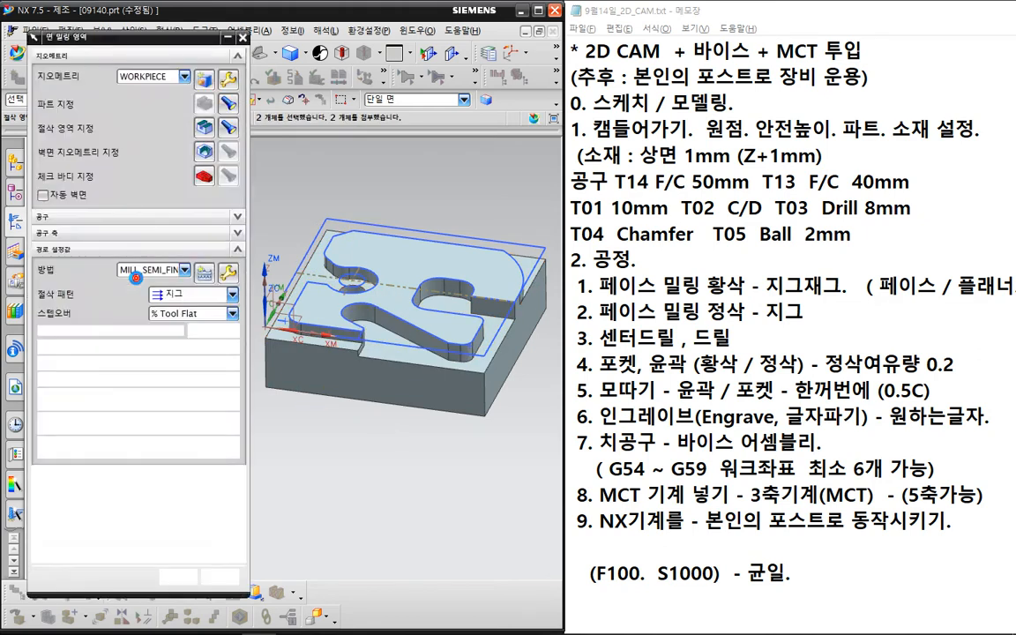
pyautogui.click(135, 281)
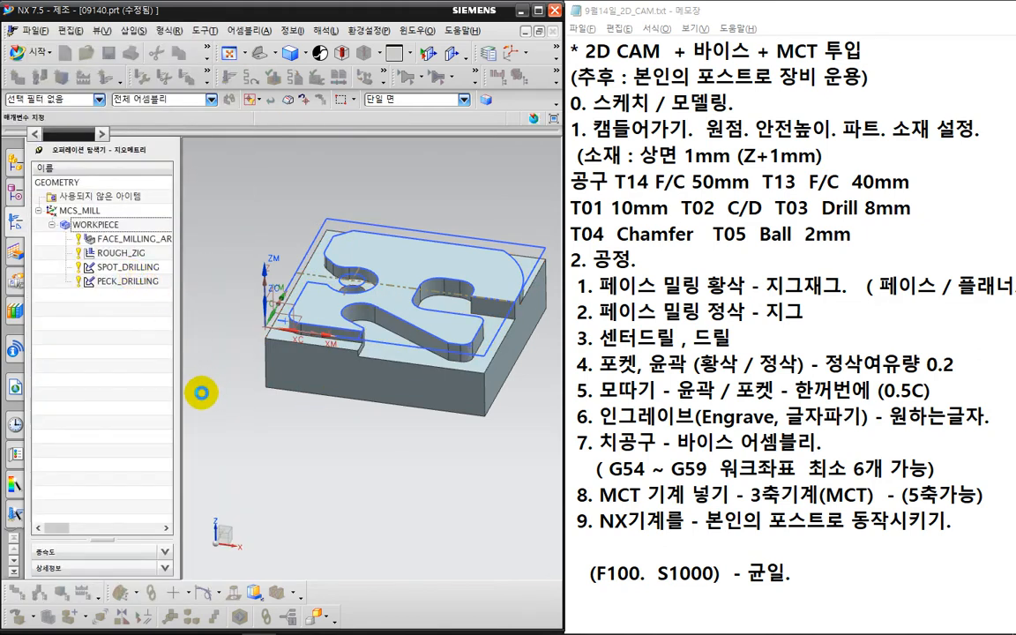
# - Change the cut pattern to Follow Part
pyautogui.hotkey('ctrl', '2')
pyautogui.moveTo(225, 411)
pyautogui.mouseDown()
pyautogui.moveTo(191, 408)
pyautogui.moveTo(235, 393)
pyautogui.mouseUp()
pyautogui.press('Escape')
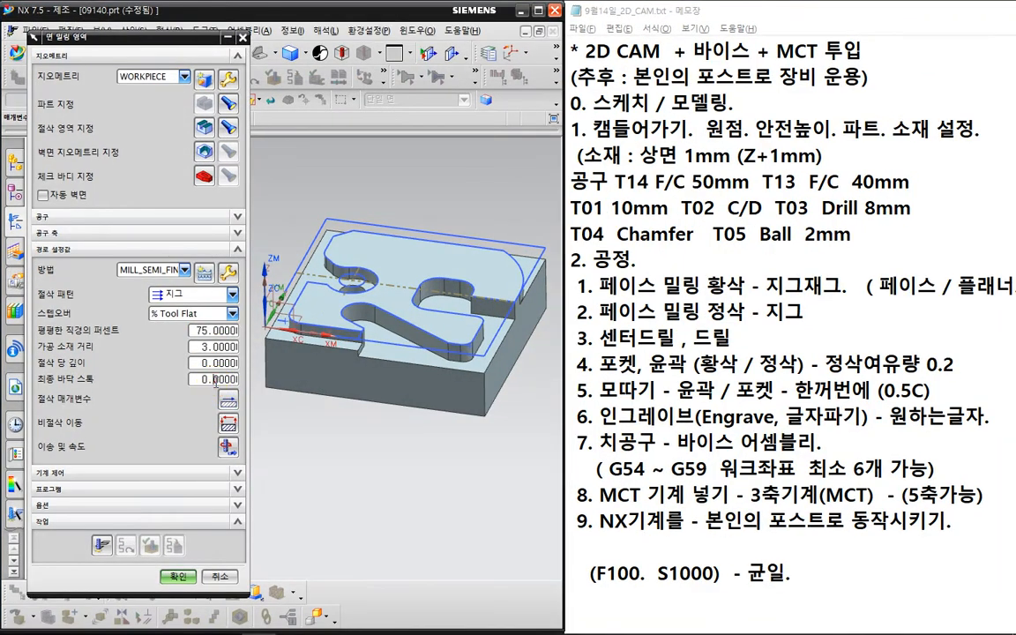
pyautogui.write('0.1')
pyautogui.click(184, 295)
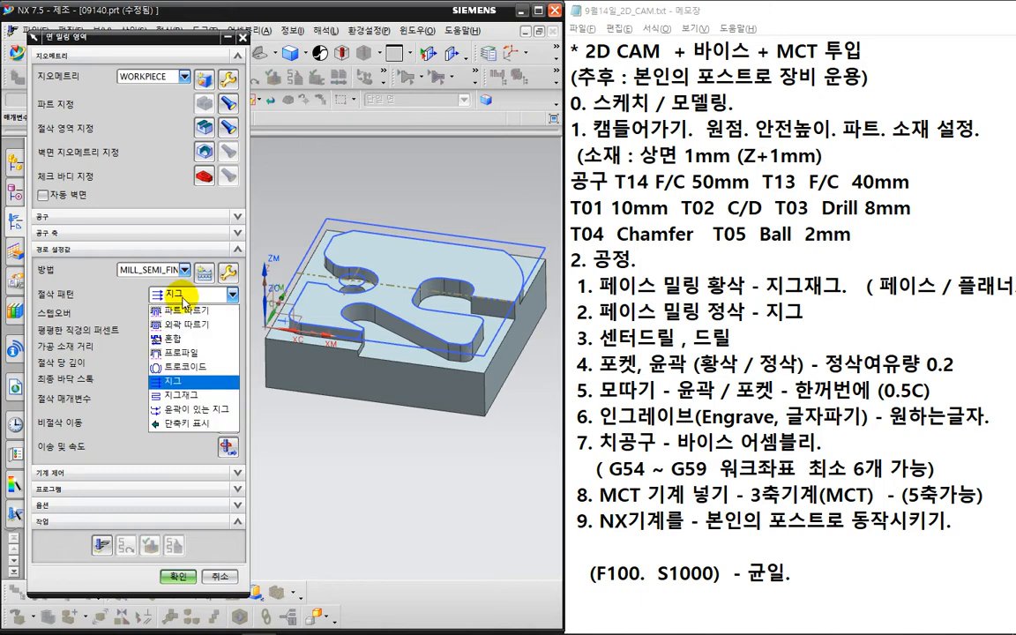
pyautogui.click(186, 312)
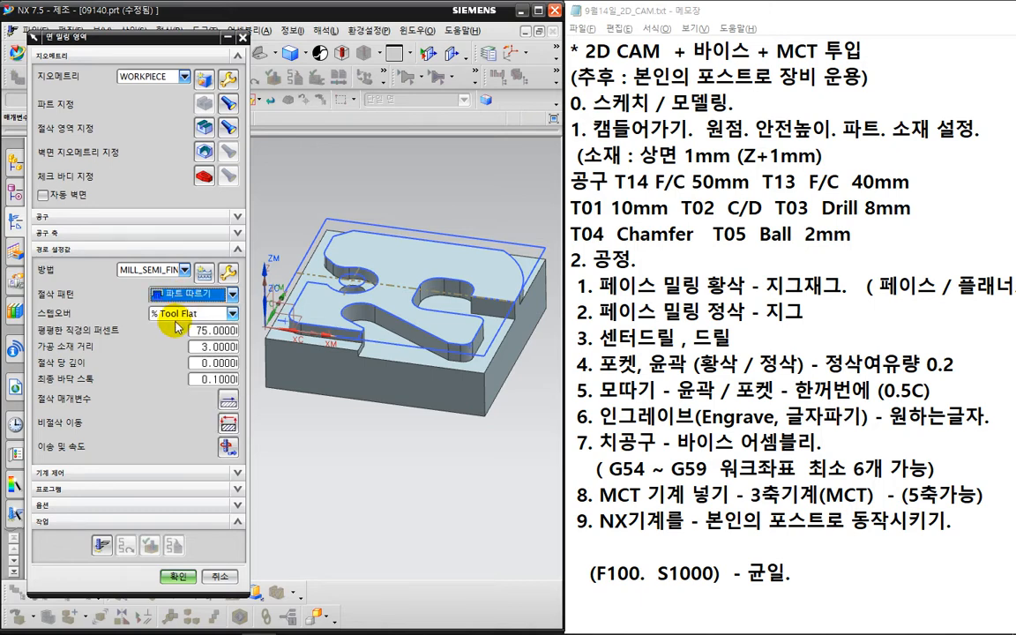
# - Generate the face milling toolpath
pyautogui.click(103, 545)
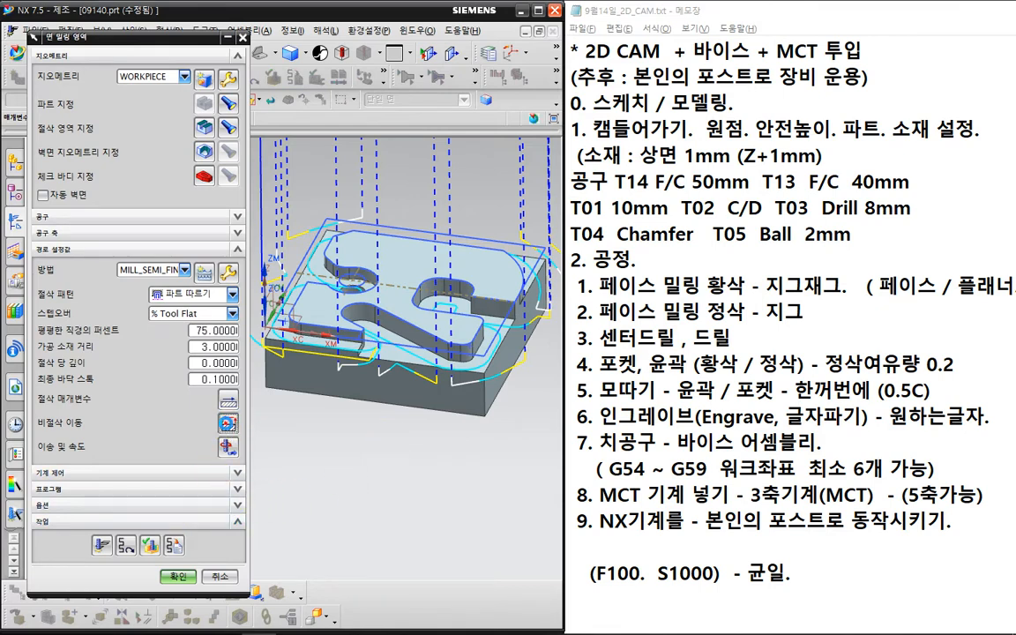
pyautogui.middleClick(204, 382)
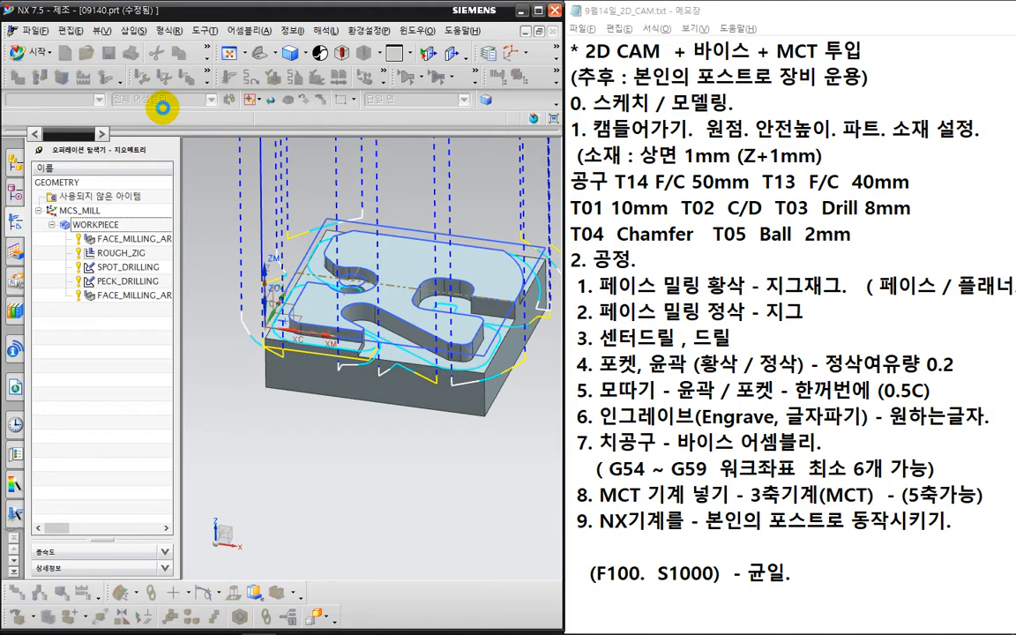
pyautogui.click(192, 60)
# - Set the open-area engage height to 10 mm and regenerate the face milling toolpath
pyautogui.click(180, 229)
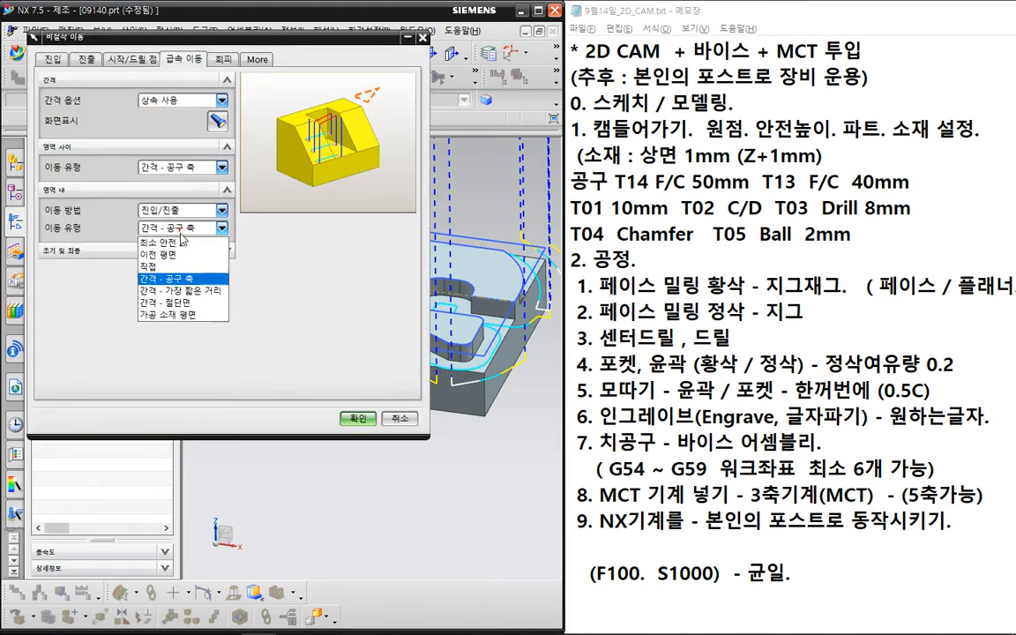
pyautogui.click(160, 241)
pyautogui.click(52, 60)
pyautogui.click(155, 229)
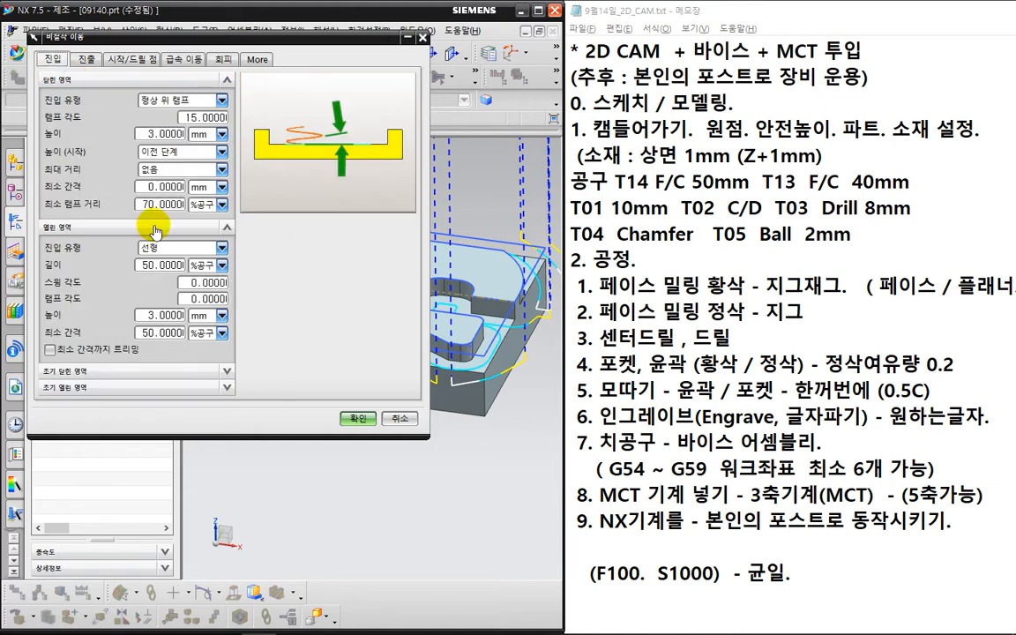
pyautogui.click(151, 315)
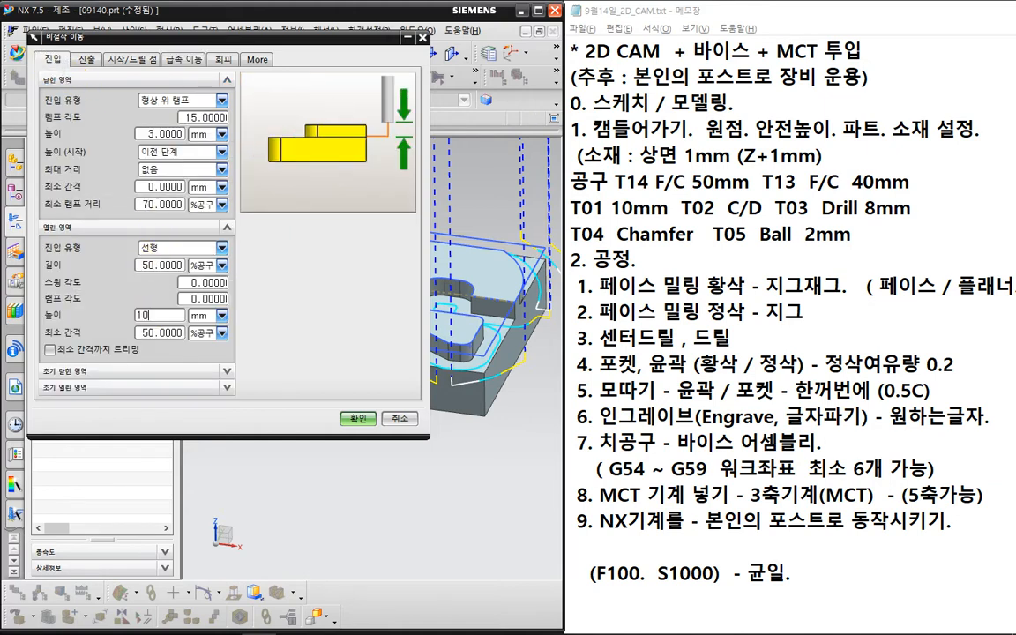
pyautogui.click(86, 60)
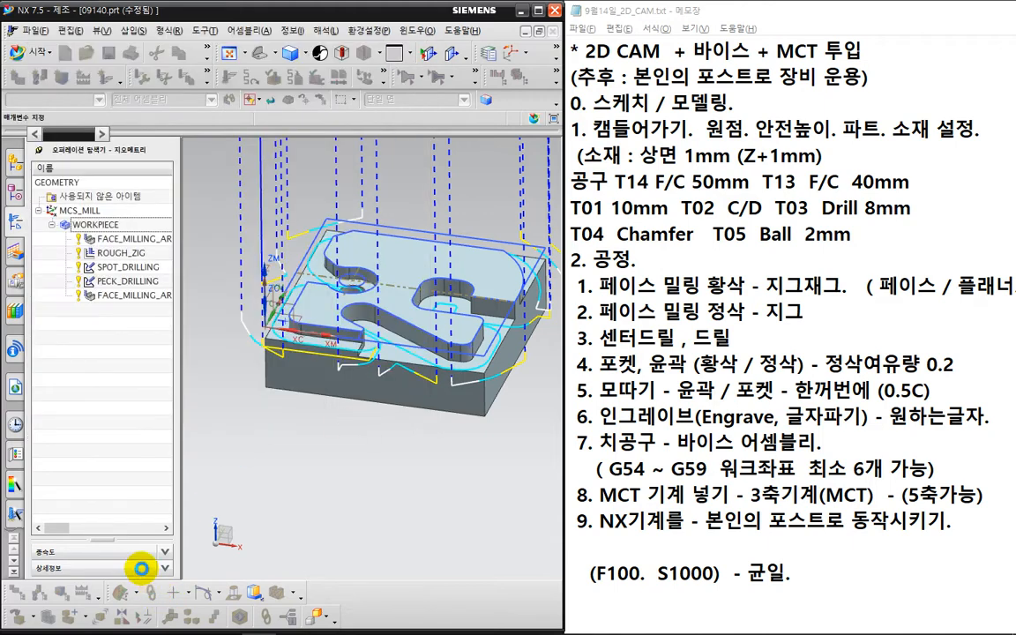
pyautogui.click(99, 549)
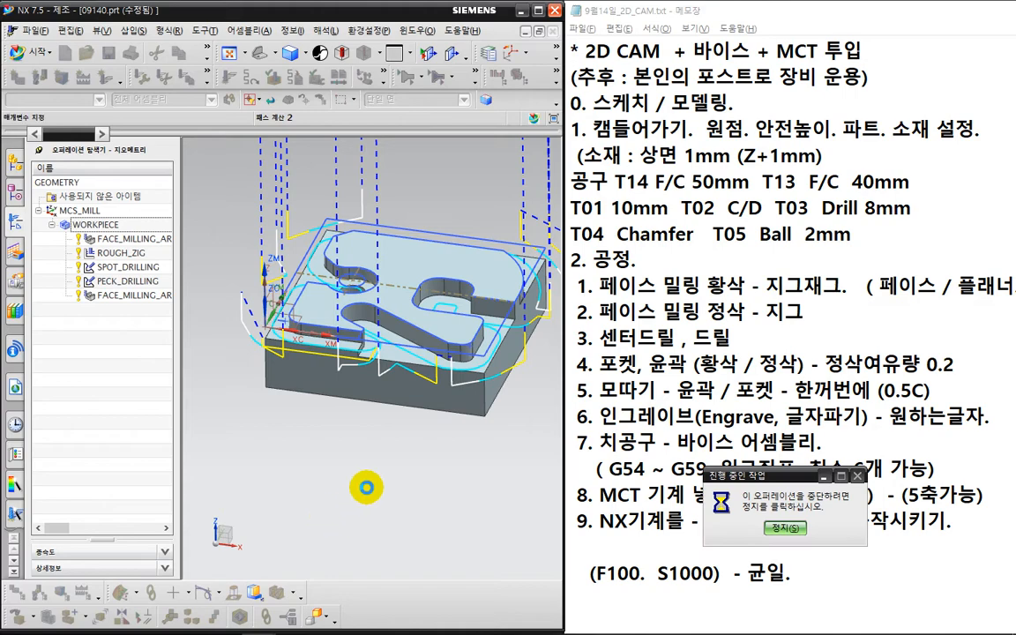
# - Set transfers between regions to Minimum Clearance Z and accept the face milling operation
pyautogui.moveTo(429, 241); pyautogui.dragTo(410, 269, button='middle')
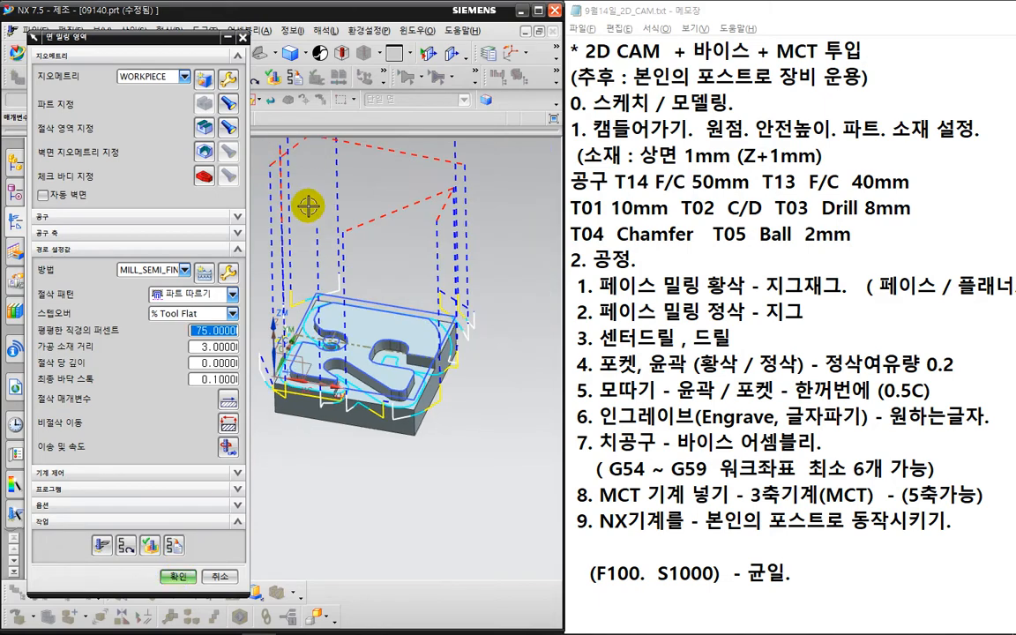
pyautogui.moveTo(303, 281)
pyautogui.mouseDown(button='middle')
pyautogui.moveTo(346, 285)
pyautogui.moveTo(341, 310)
pyautogui.moveTo(348, 300)
pyautogui.mouseUp(button='middle')
pyautogui.hotkey('ctrl', '2')
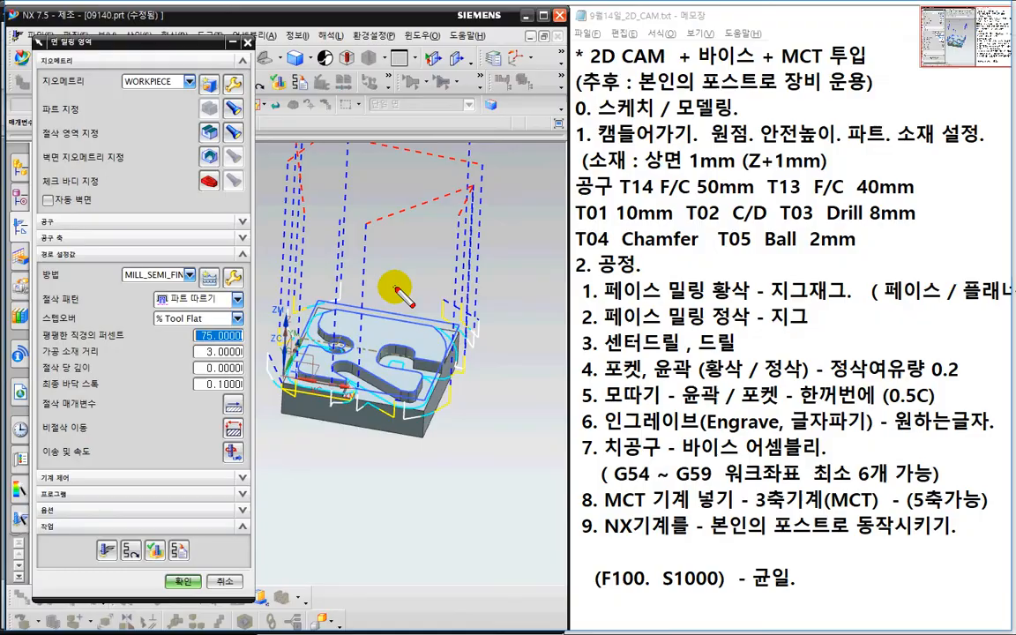
pyautogui.moveTo(394, 286)
pyautogui.mouseDown()
pyautogui.moveTo(468, 206)
pyautogui.moveTo(421, 272)
pyautogui.mouseUp()
pyautogui.press('Escape')
pyautogui.click(234, 425)
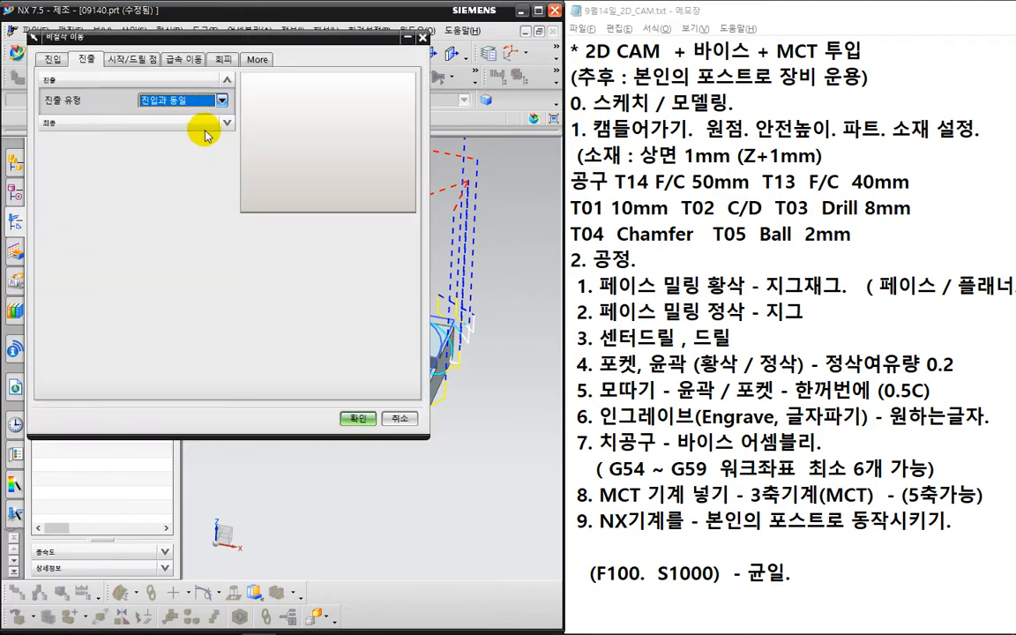
pyautogui.click(183, 59)
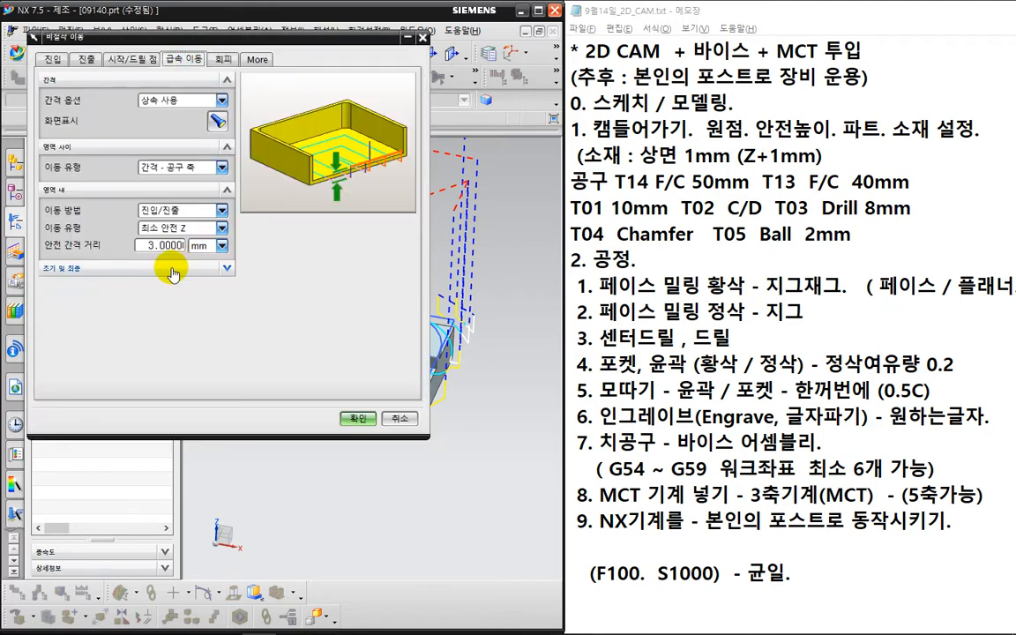
pyautogui.click(172, 167)
pyautogui.click(172, 241)
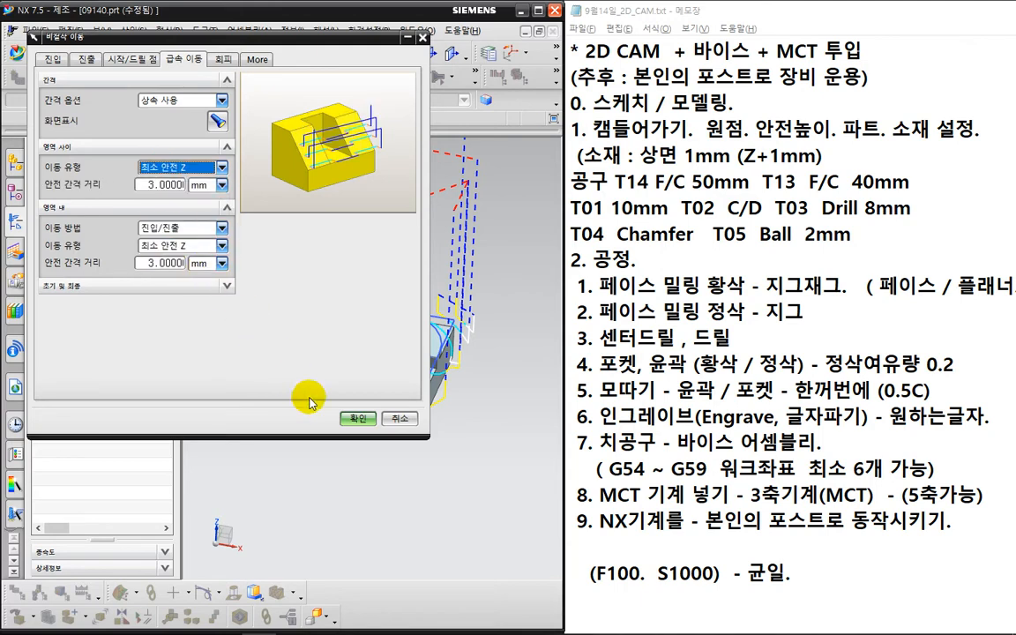
pyautogui.click(351, 418)
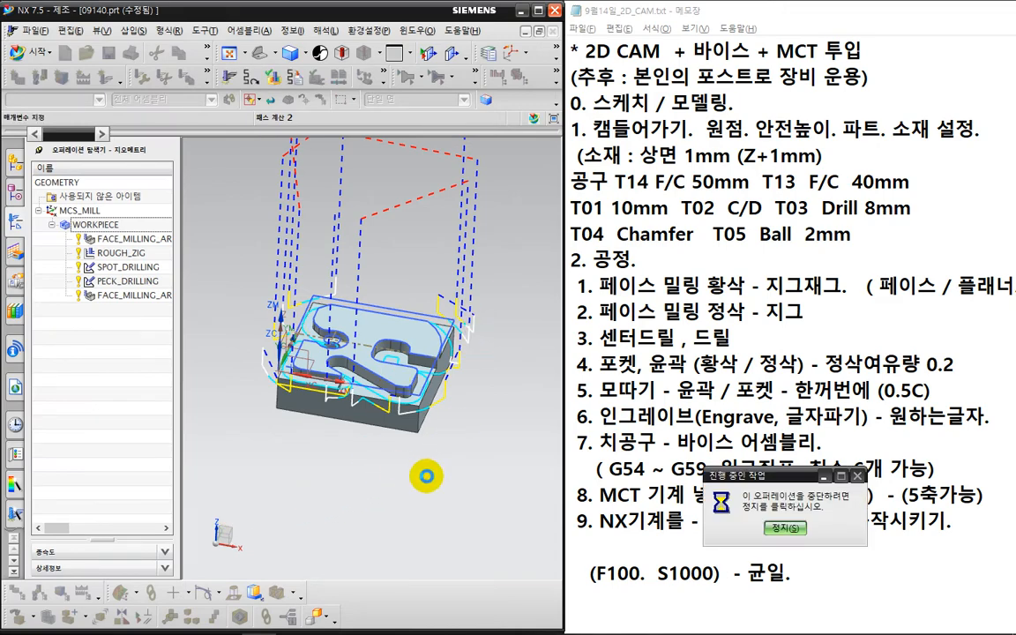
pyautogui.moveTo(469, 433); pyautogui.dragTo(358, 477, button='middle')
pyautogui.click(179, 577)
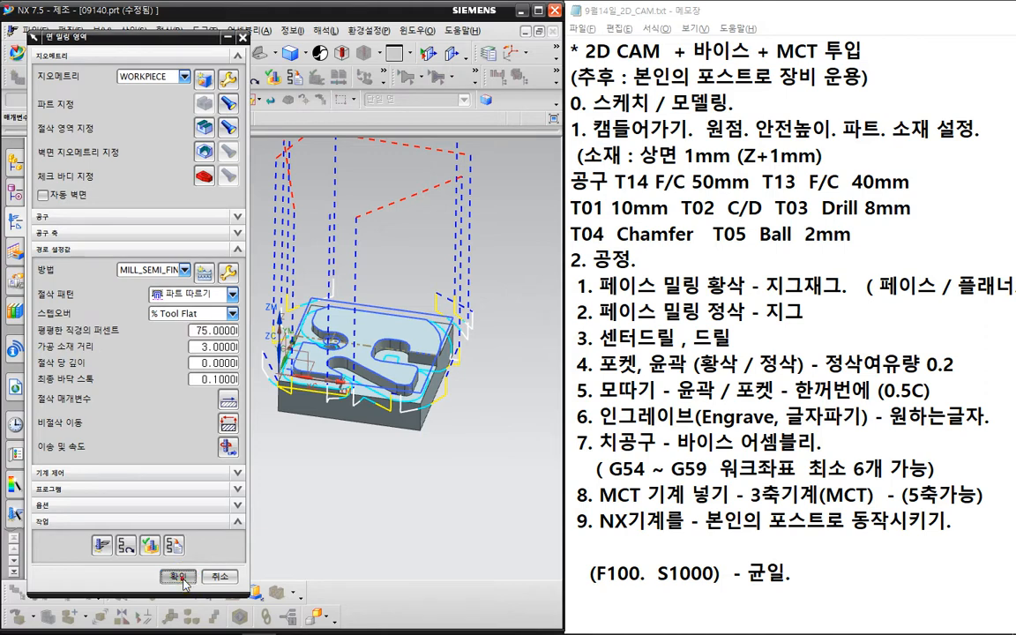
# - Verify all WORKPIECE toolpaths with a 2D Dynamic material-removal simulation
pyautogui.click(179, 577)
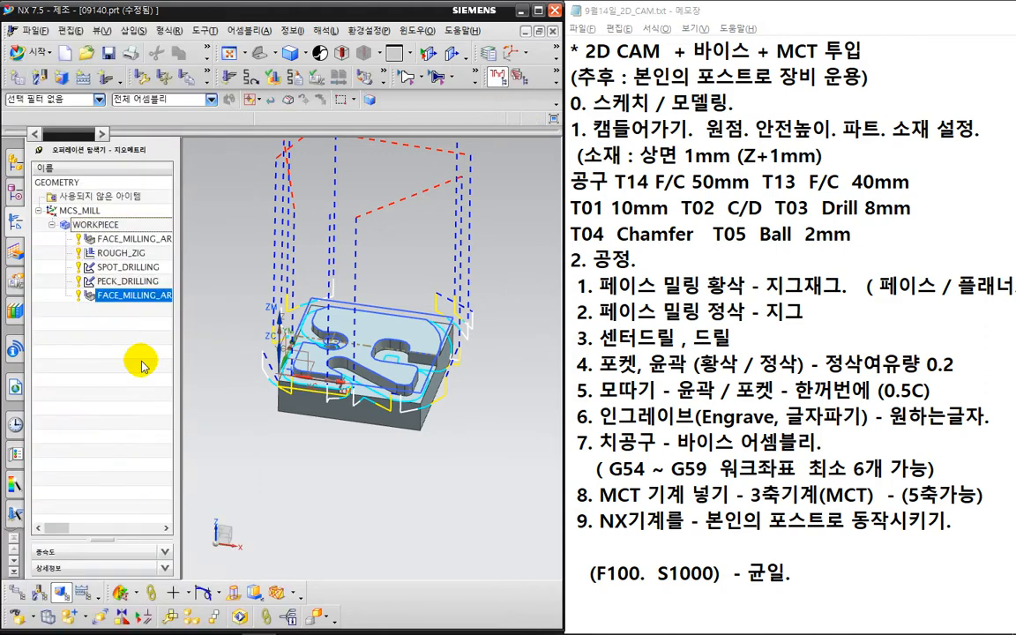
pyautogui.click(143, 361)
pyautogui.click(141, 227)
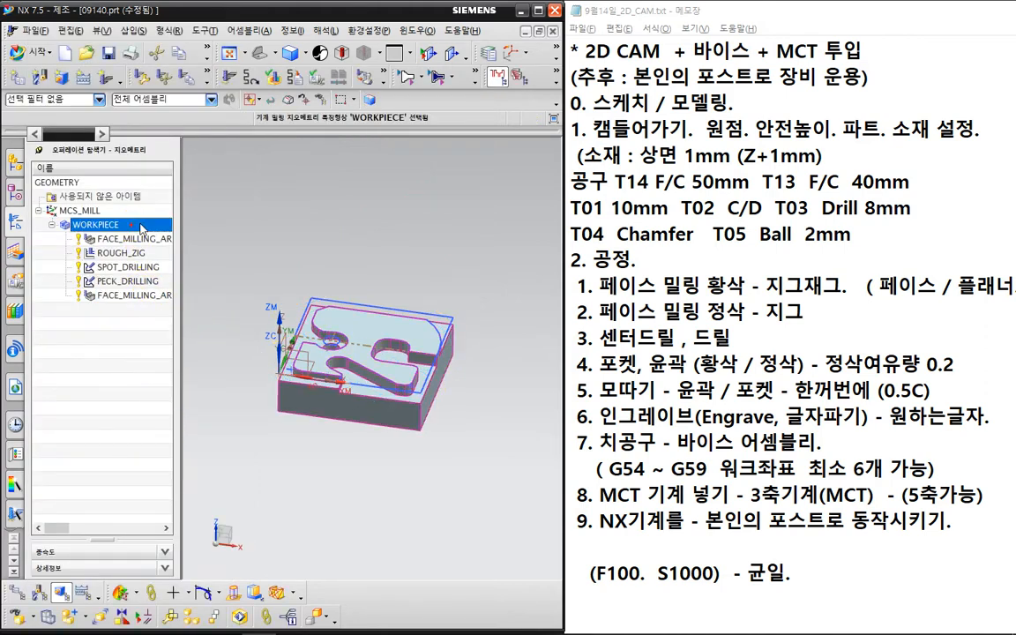
pyautogui.click(271, 82)
pyautogui.click(204, 234)
pyautogui.click(130, 200)
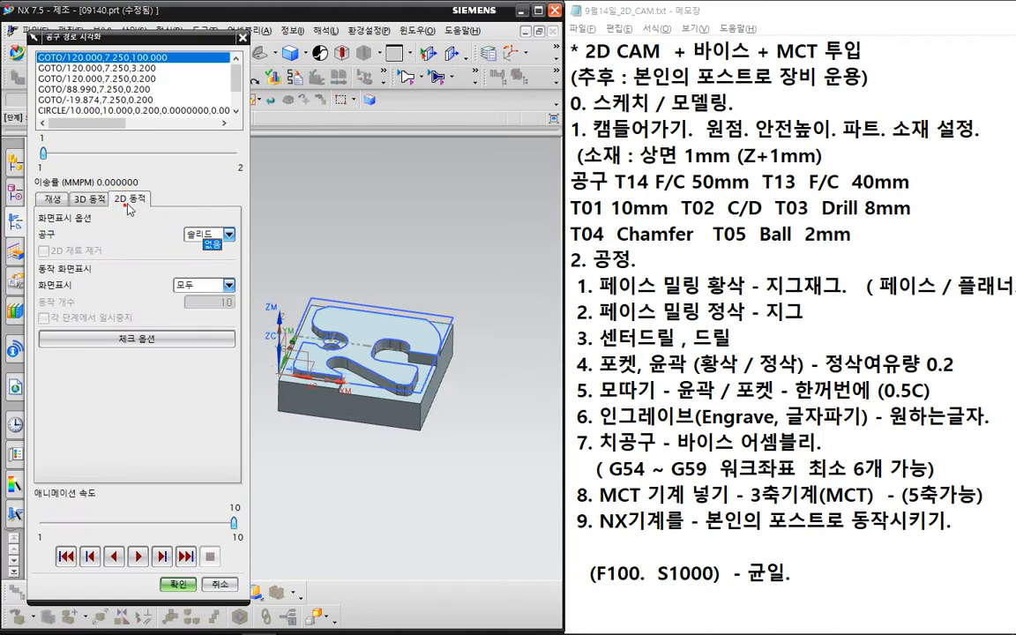
pyautogui.click(140, 557)
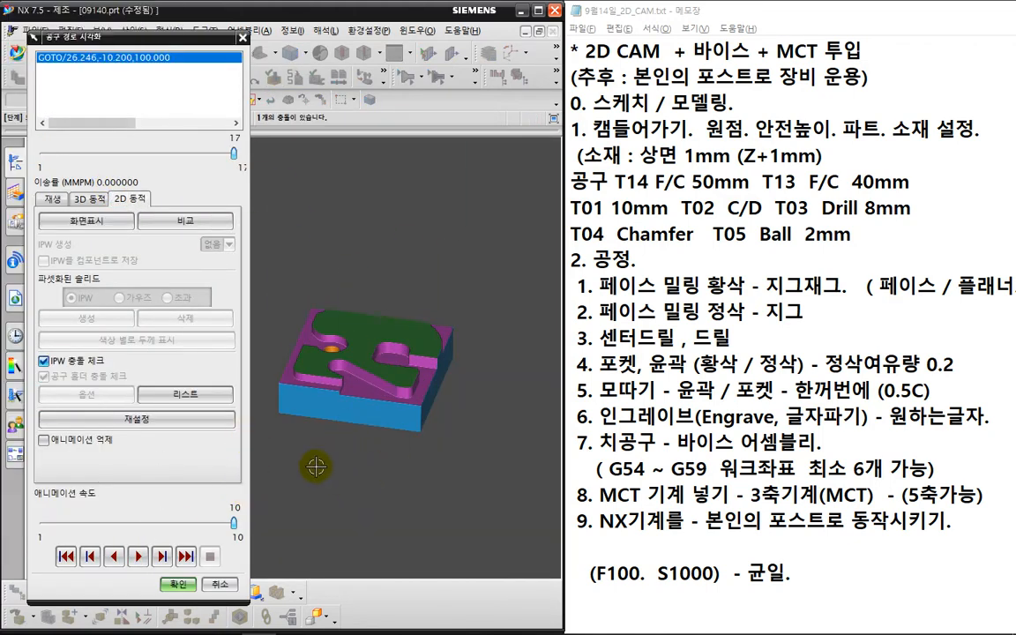
pyautogui.click(177, 584)
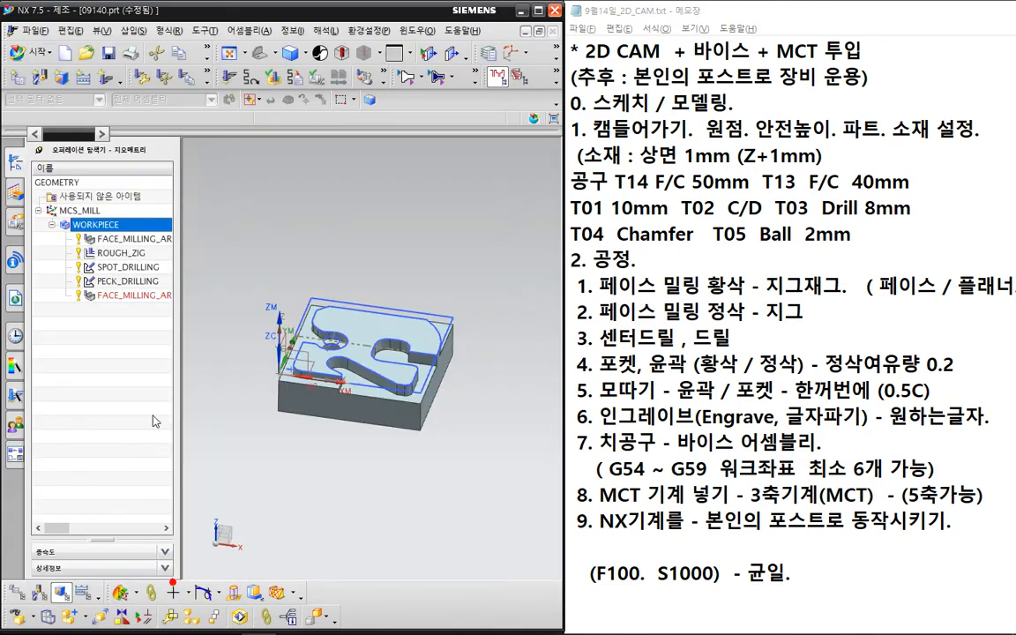
pyautogui.click(110, 78)
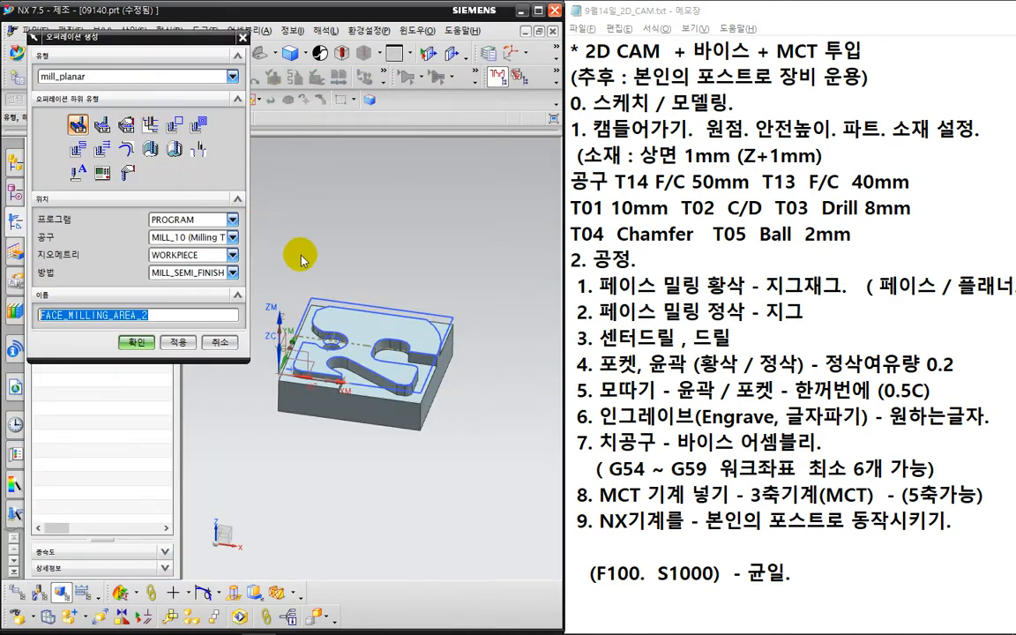
# - Create a PLANAR_MILL operation with tool MILL_10 and the MILL_FINISH method
pyautogui.scroll(1, 301, 260)
pyautogui.keyDown('shift'); pyautogui.moveTo(370, 262); pyautogui.dragTo(404, 250, button='middle'); pyautogui.keyUp('shift')
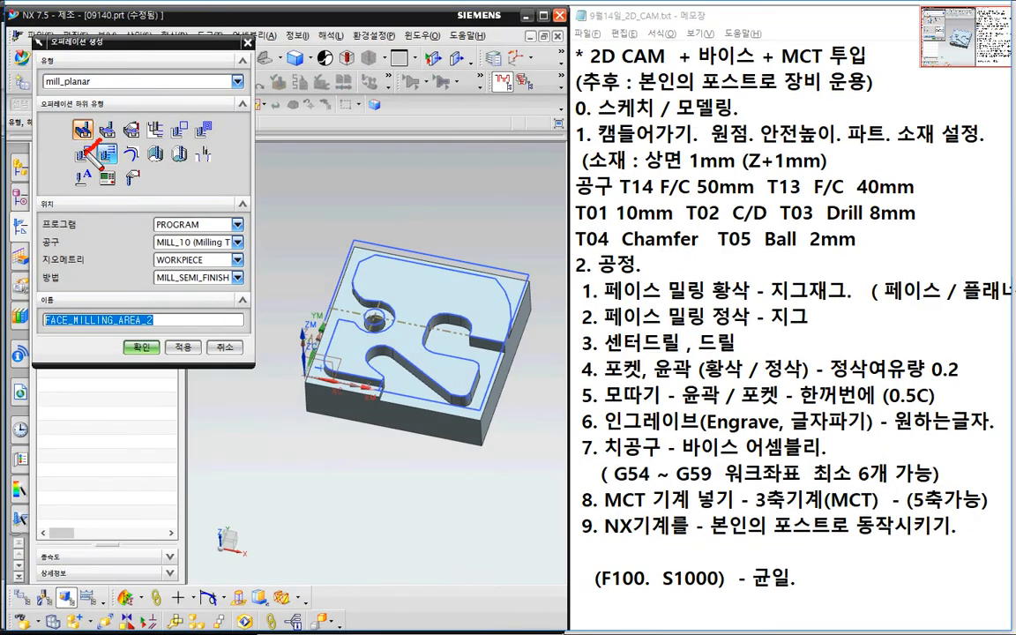
pyautogui.moveTo(87, 150)
pyautogui.mouseDown()
pyautogui.moveTo(80, 108)
pyautogui.moveTo(98, 146)
pyautogui.mouseUp()
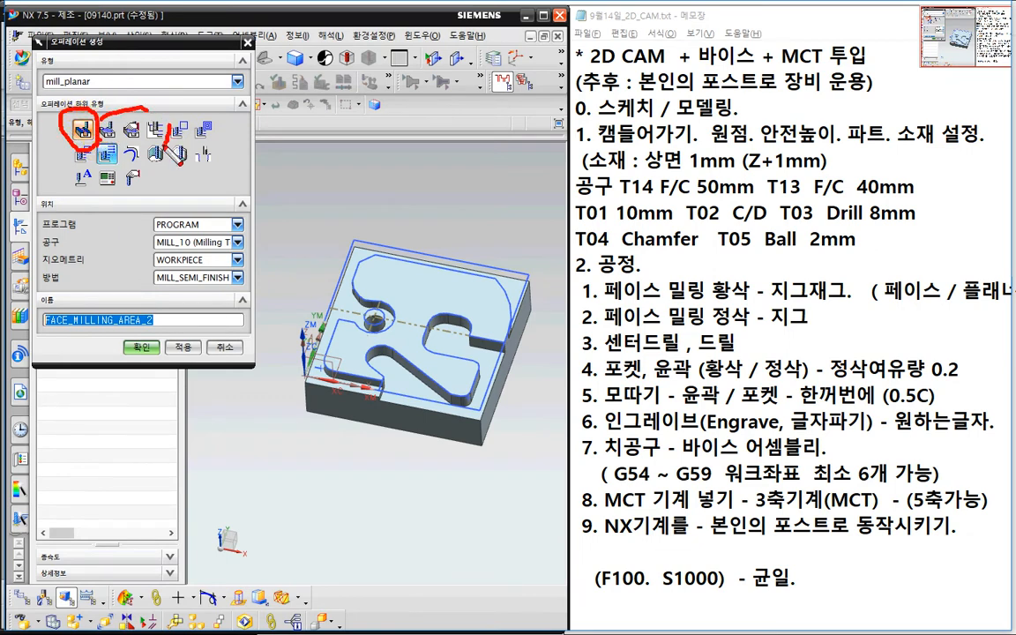
pyautogui.moveTo(167, 141)
pyautogui.mouseDown()
pyautogui.moveTo(148, 112)
pyautogui.moveTo(177, 141)
pyautogui.mouseUp()
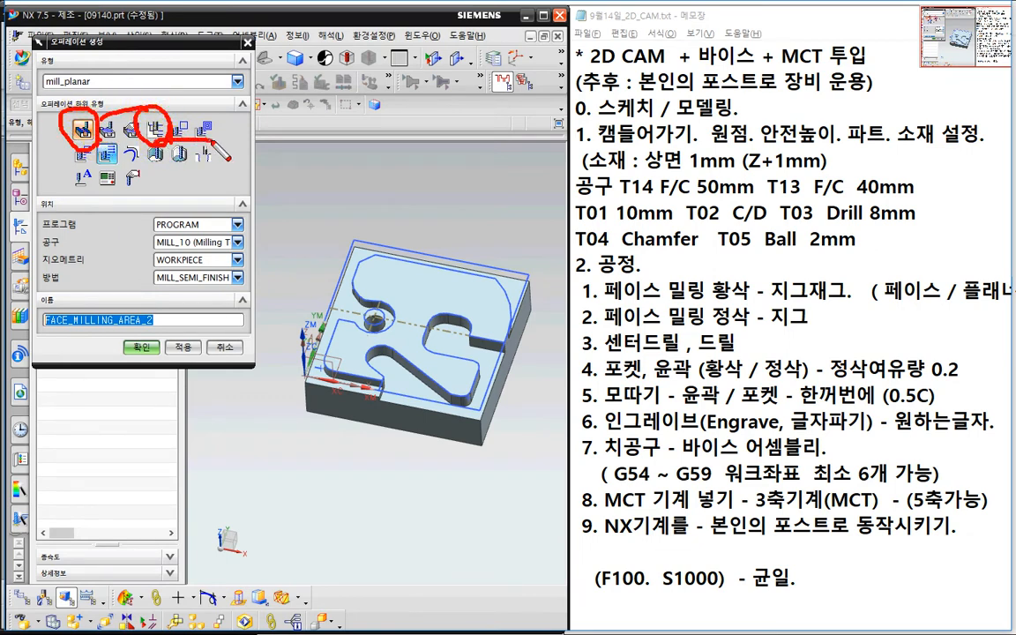
pyautogui.moveTo(73, 163); pyautogui.dragTo(121, 164)
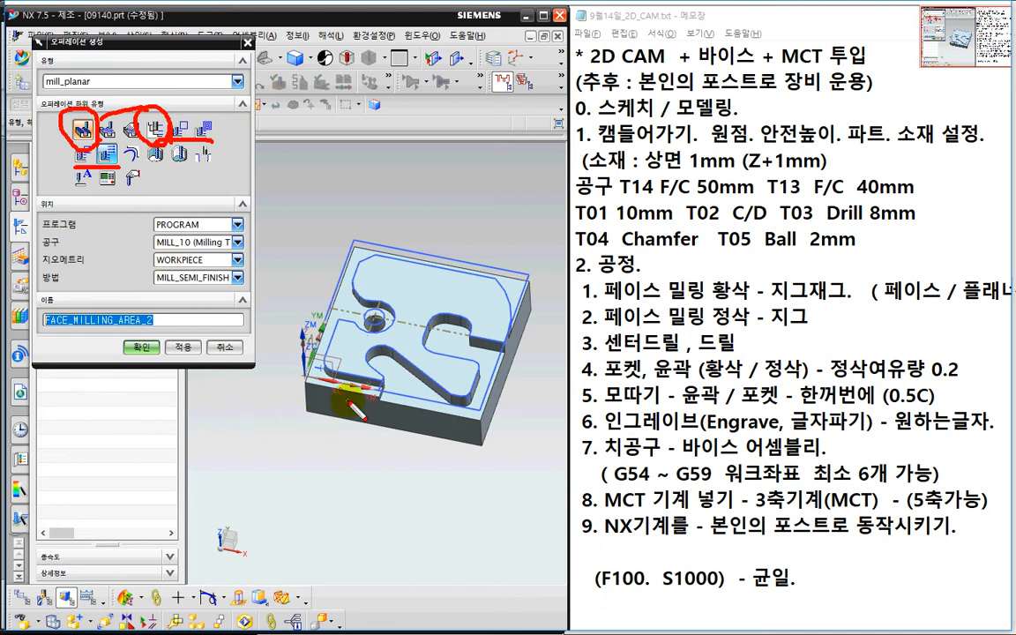
pyautogui.moveTo(392, 406)
pyautogui.mouseDown()
pyautogui.moveTo(428, 389)
pyautogui.moveTo(483, 410)
pyautogui.mouseUp()
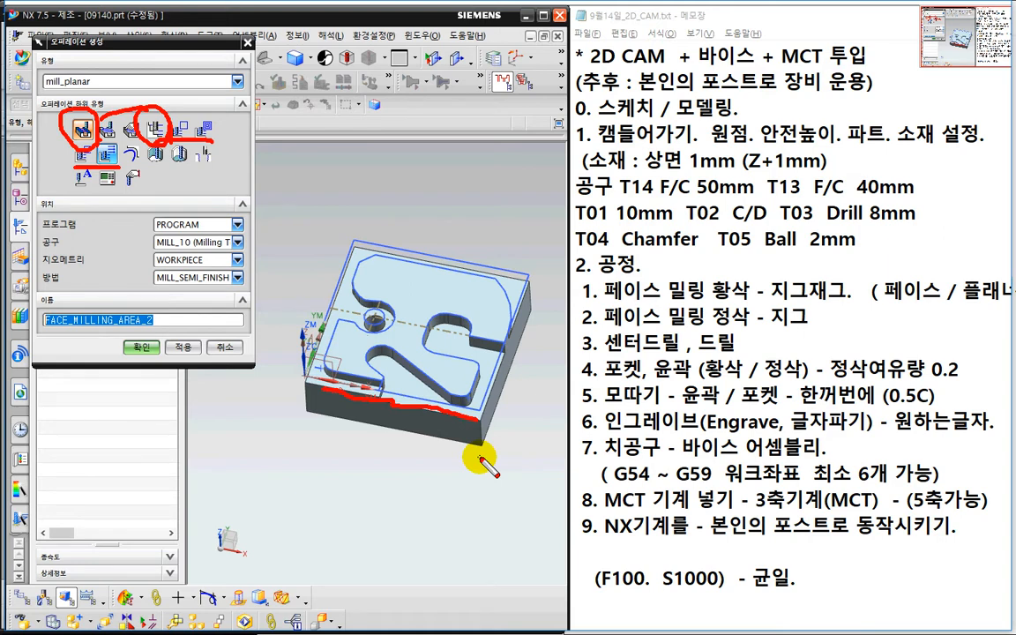
pyautogui.press('Escape')
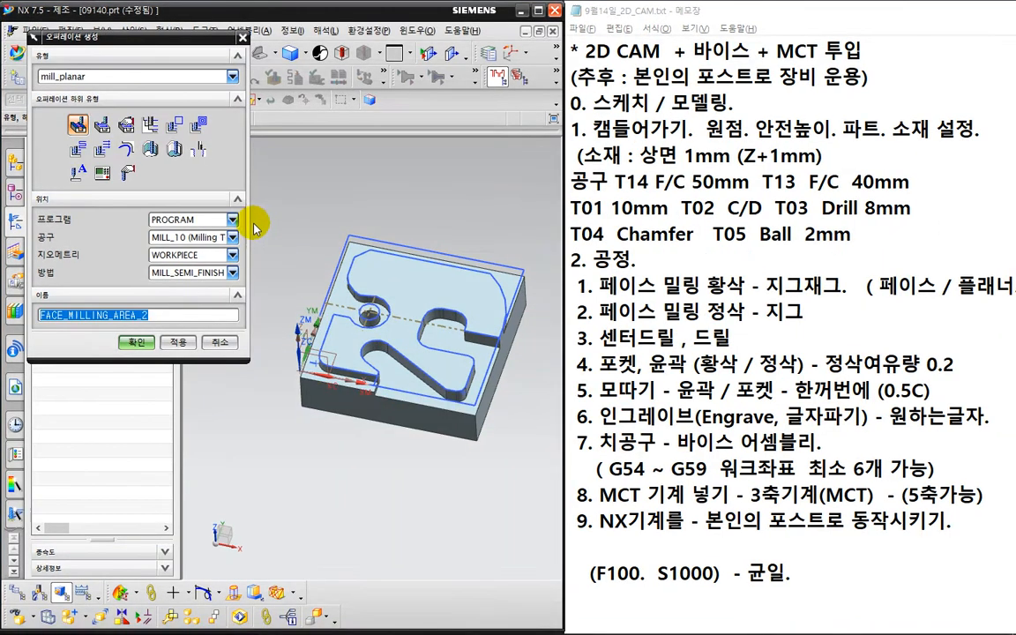
pyautogui.click(148, 125)
pyautogui.click(189, 273)
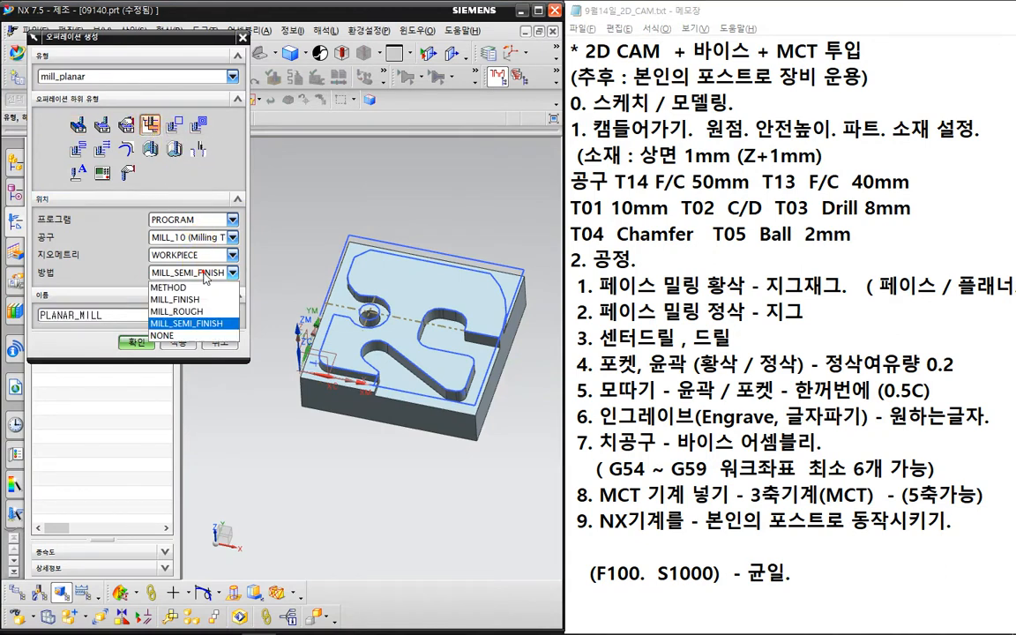
pyautogui.click(172, 246)
pyautogui.click(135, 343)
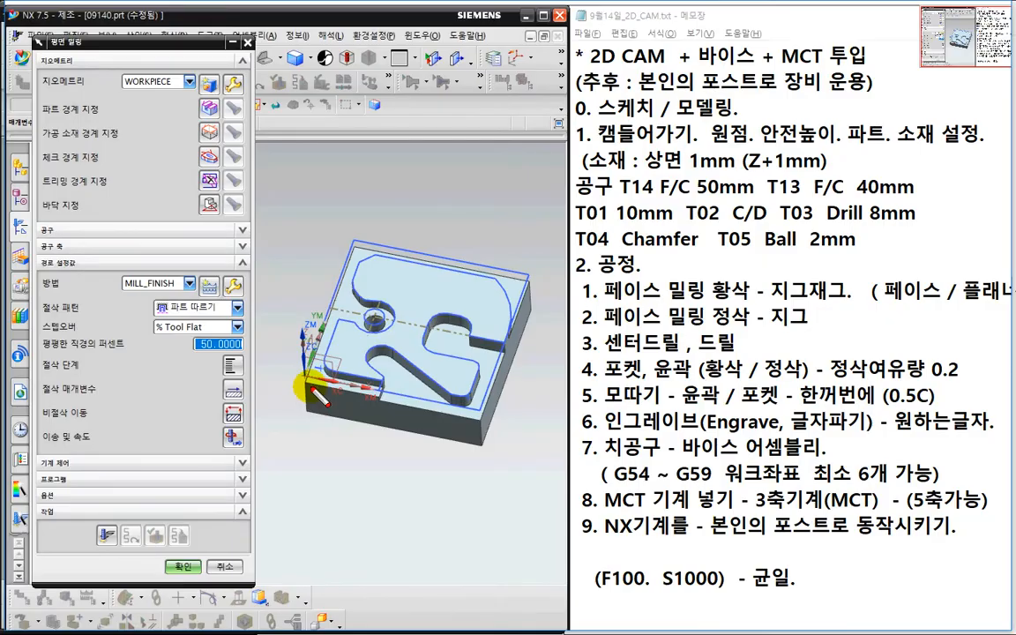
# - Define the planar mill part boundary from the lower ledge face, ignoring holes and islands
pyautogui.moveTo(377, 388)
pyautogui.mouseDown()
pyautogui.moveTo(328, 360)
pyautogui.moveTo(362, 267)
pyautogui.moveTo(503, 289)
pyautogui.moveTo(398, 233)
pyautogui.moveTo(346, 257)
pyautogui.moveTo(313, 328)
pyautogui.moveTo(304, 383)
pyautogui.mouseUp()
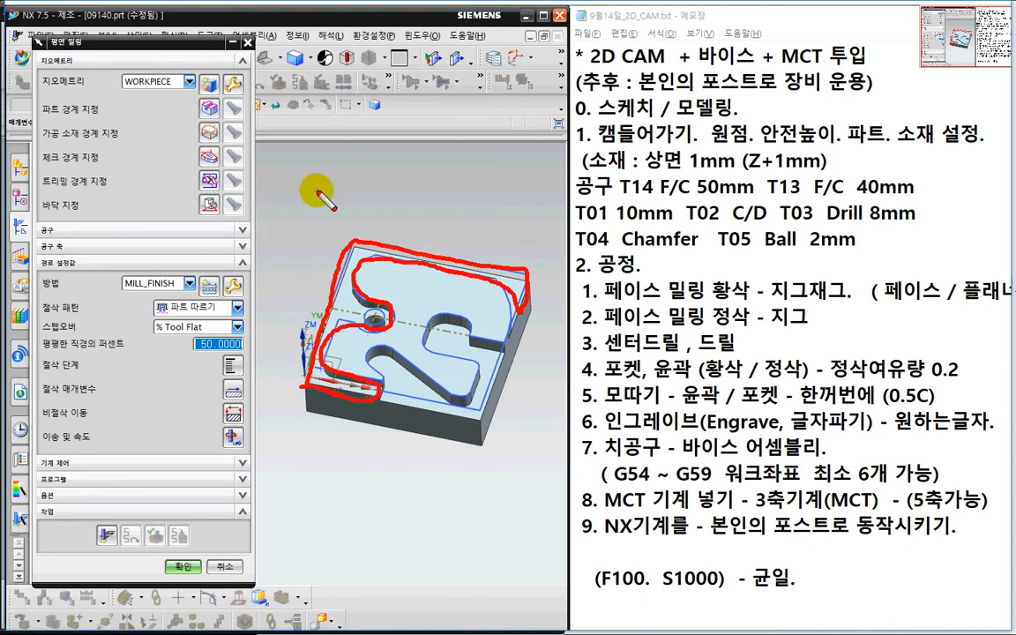
pyautogui.press('Escape')
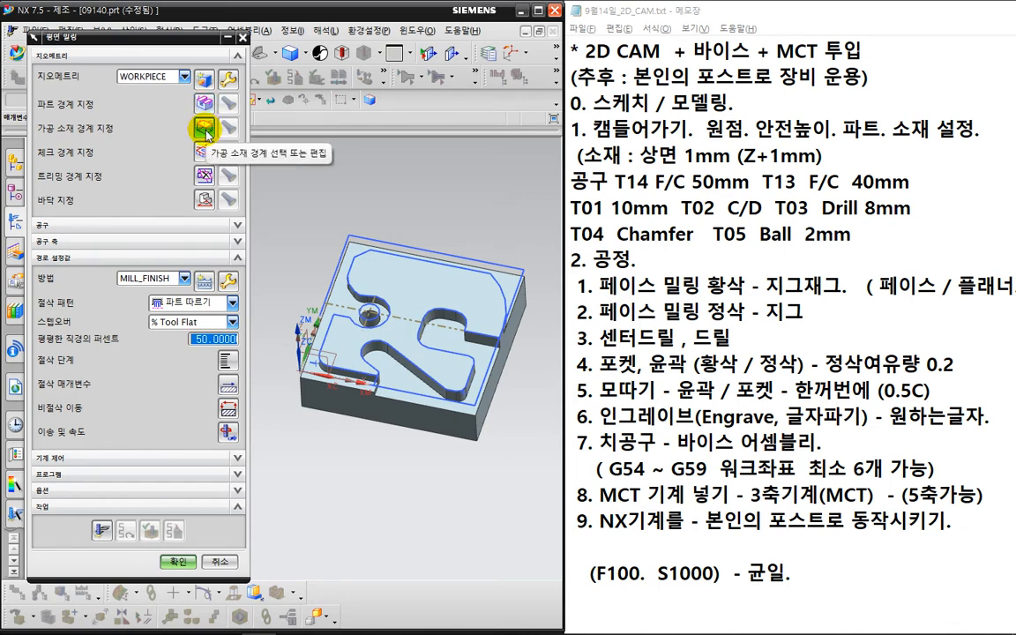
pyautogui.moveTo(318, 230); pyautogui.dragTo(288, 192, button='middle')
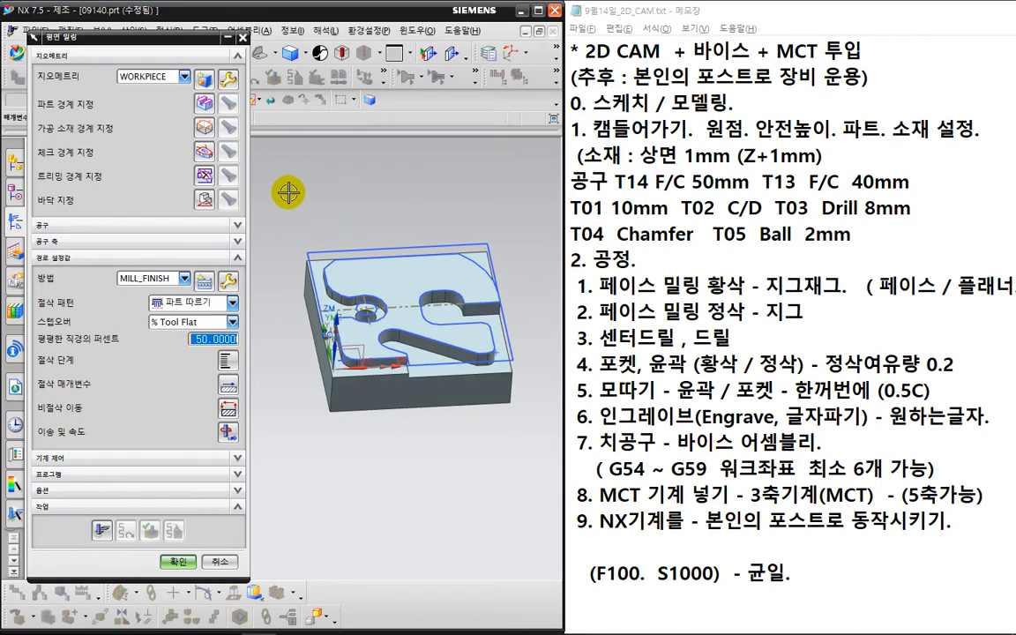
pyautogui.click(204, 105)
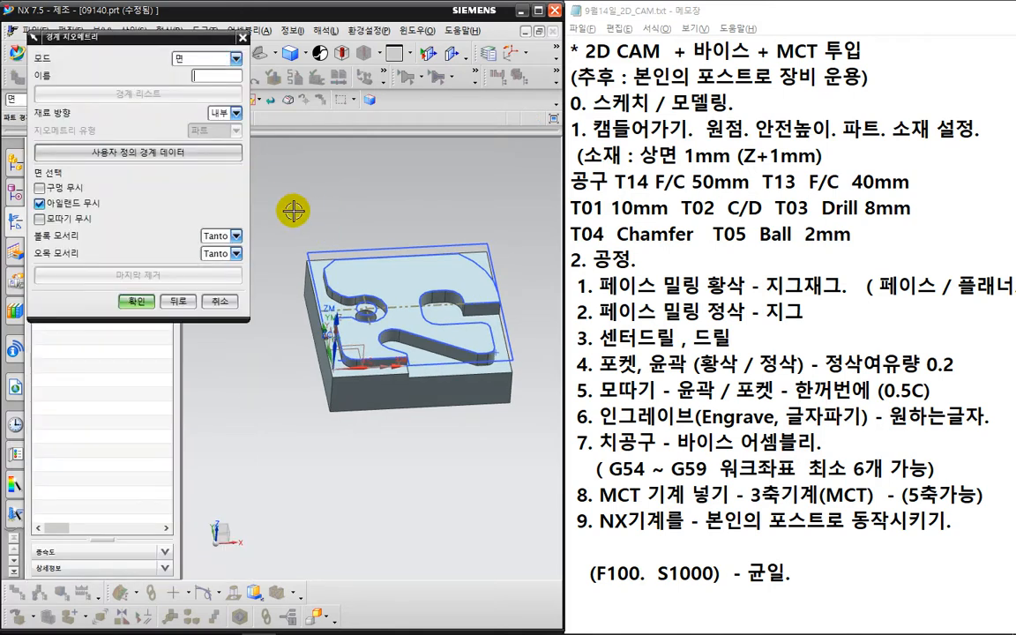
pyautogui.moveTo(298, 188); pyautogui.dragTo(295, 211, button='middle')
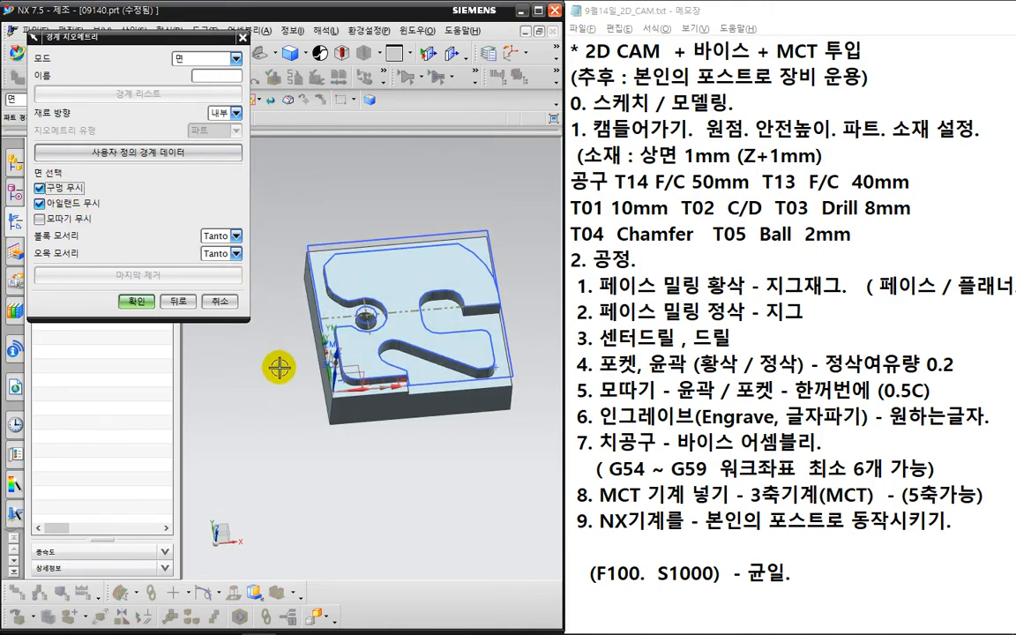
pyautogui.scroll(1, 279, 366)
pyautogui.click(337, 292)
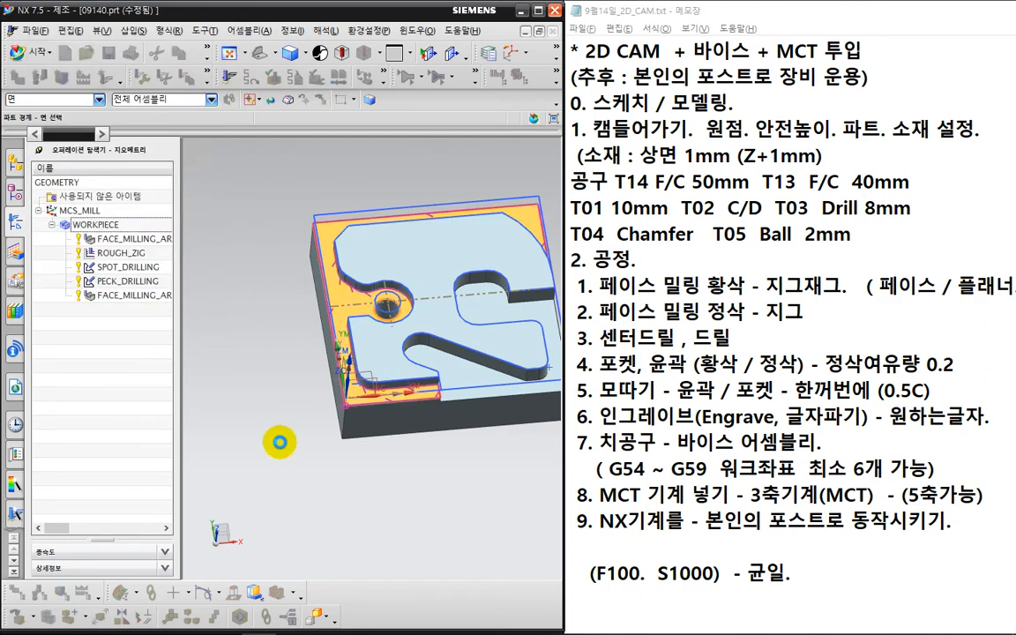
pyautogui.scroll(-1, 279, 442)
pyautogui.moveTo(271, 470); pyautogui.dragTo(259, 449, button='middle')
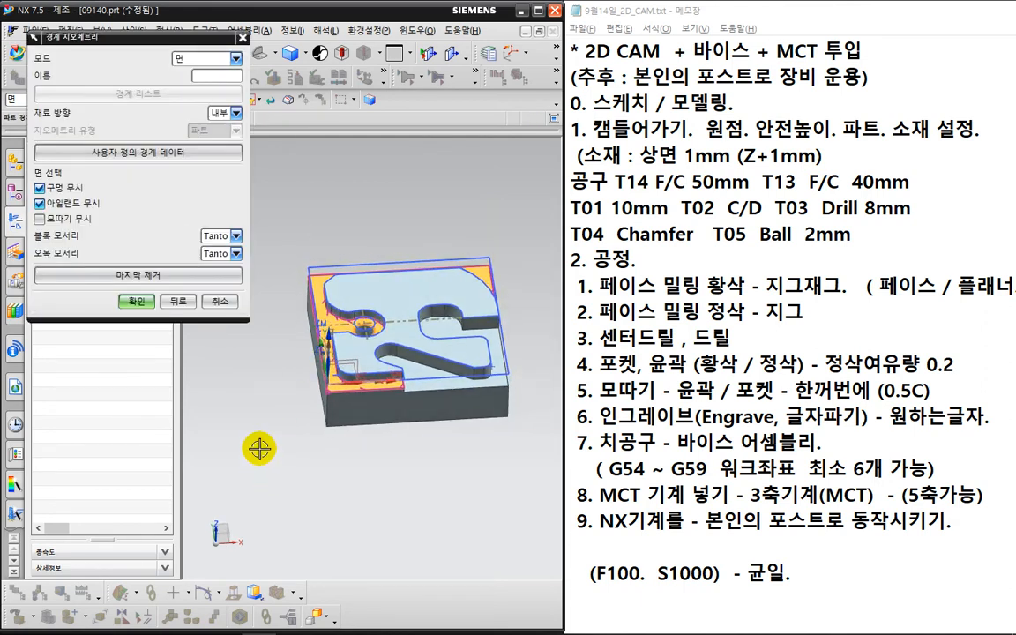
pyautogui.click(135, 302)
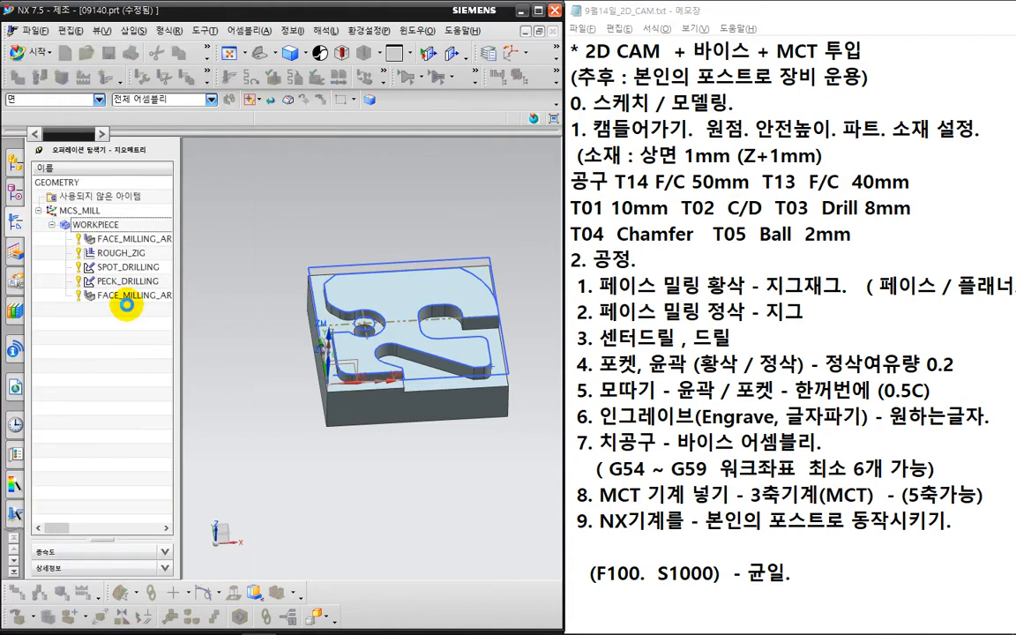
pyautogui.doubleClick(126, 296)
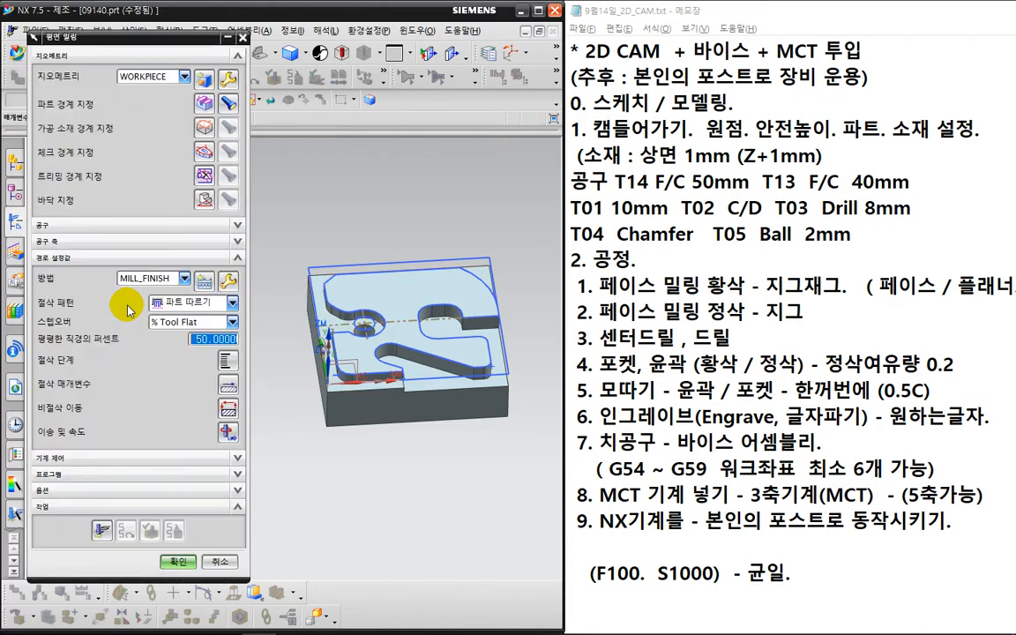
# - Place the planar mill floor on the lower ledge face at 0 mm distance
pyautogui.click(202, 198)
pyautogui.click(329, 410)
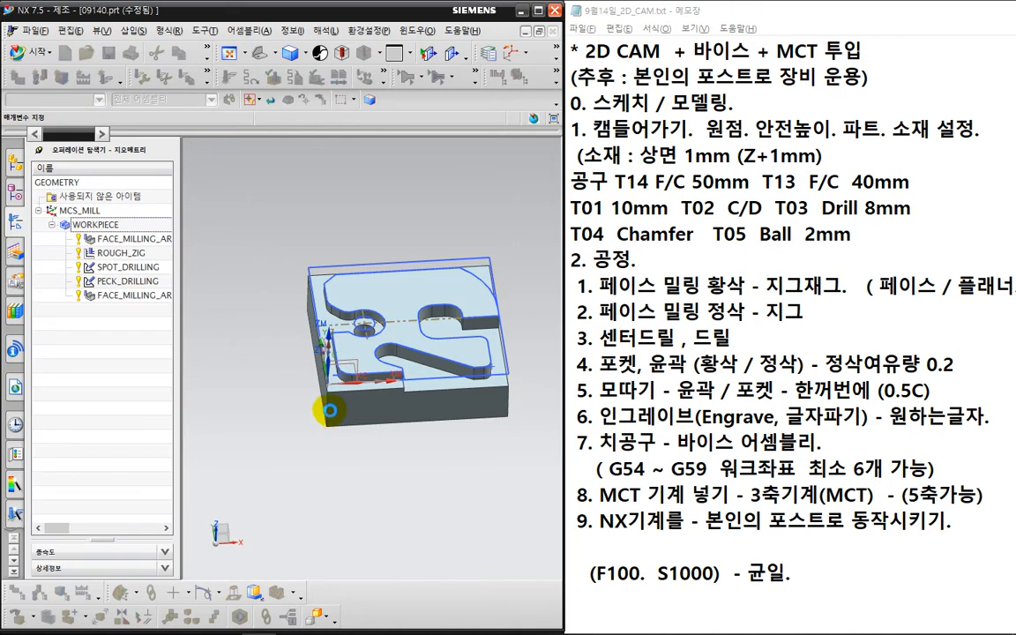
pyautogui.scroll(3, 330, 409)
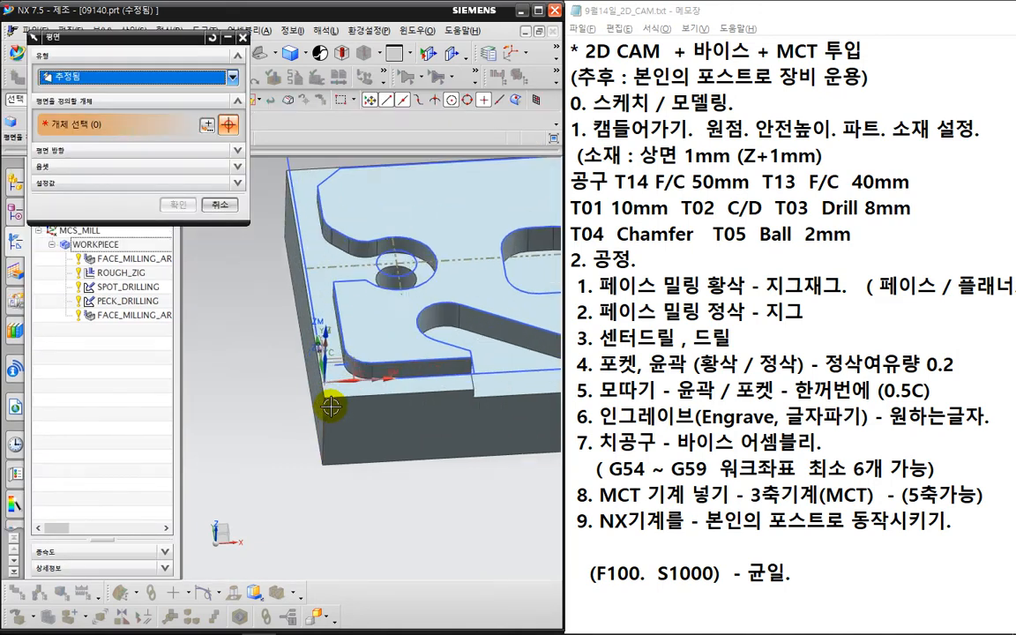
pyautogui.click(341, 389)
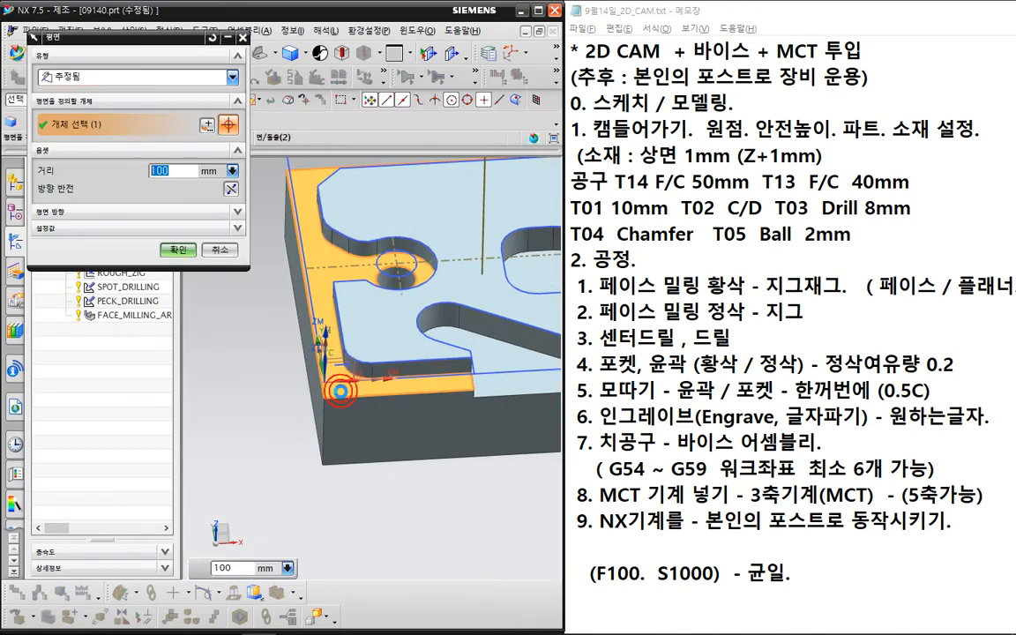
pyautogui.scroll(-2, 353, 406)
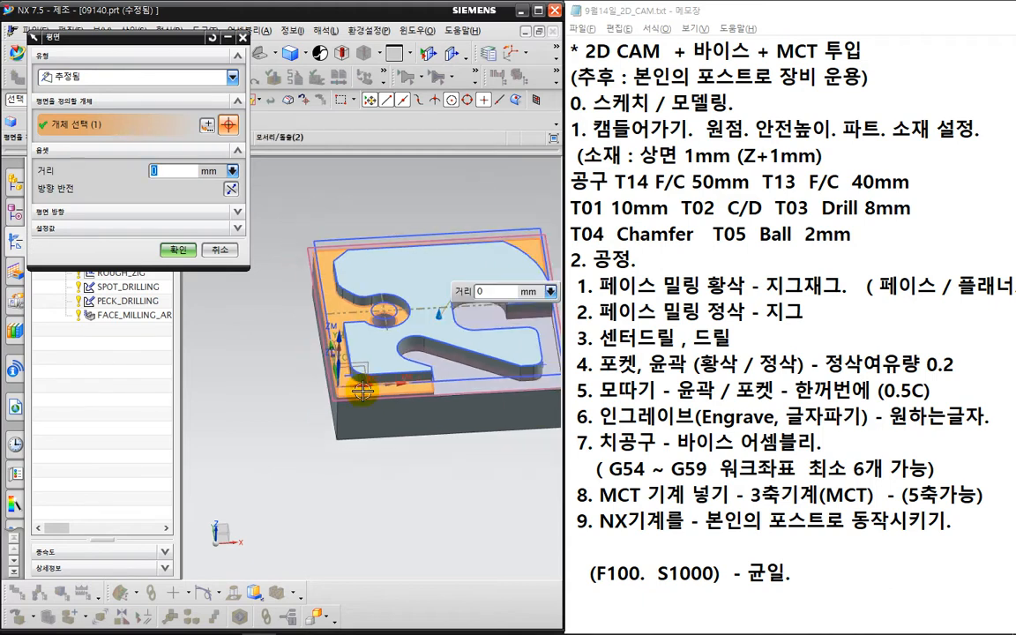
pyautogui.click(179, 251)
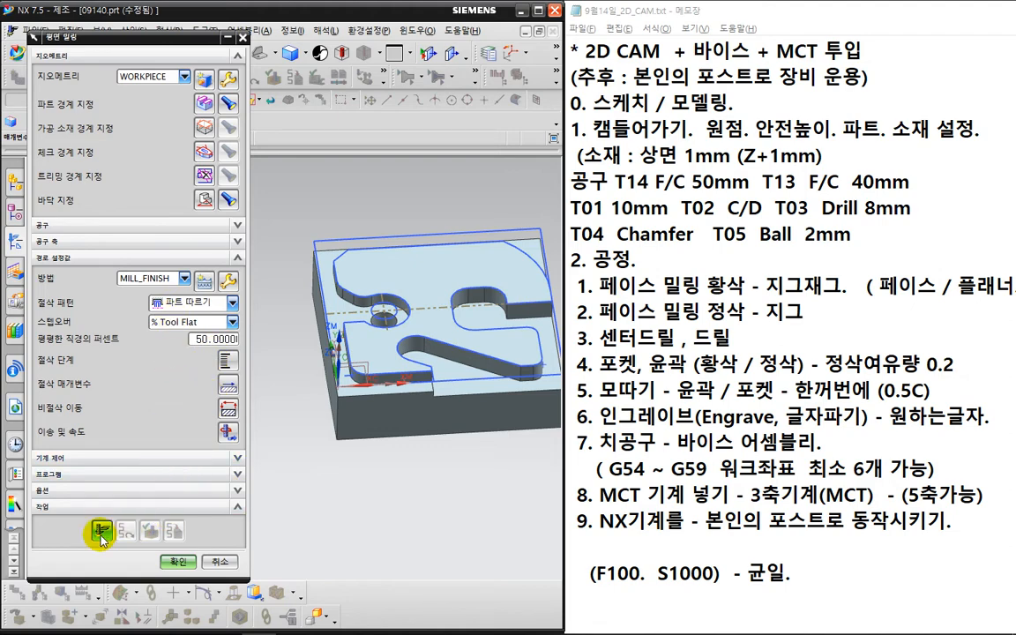
# - Dismiss the no-material warning, switch the cut pattern to Profile and generate the toolpath
pyautogui.hotkey('ctrl', '2')
pyautogui.moveTo(566, 358)
pyautogui.mouseDown()
pyautogui.moveTo(528, 379)
pyautogui.moveTo(498, 254)
pyautogui.moveTo(565, 360)
pyautogui.mouseUp()
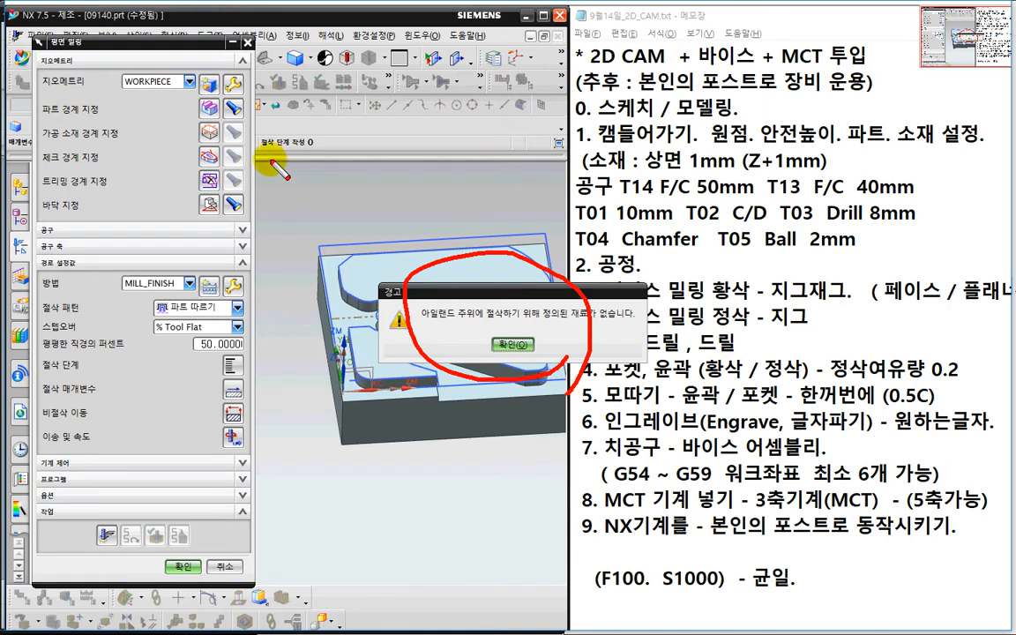
pyautogui.moveTo(206, 129)
pyautogui.mouseDown()
pyautogui.moveTo(249, 98)
pyautogui.moveTo(251, 120)
pyautogui.moveTo(236, 115)
pyautogui.mouseUp()
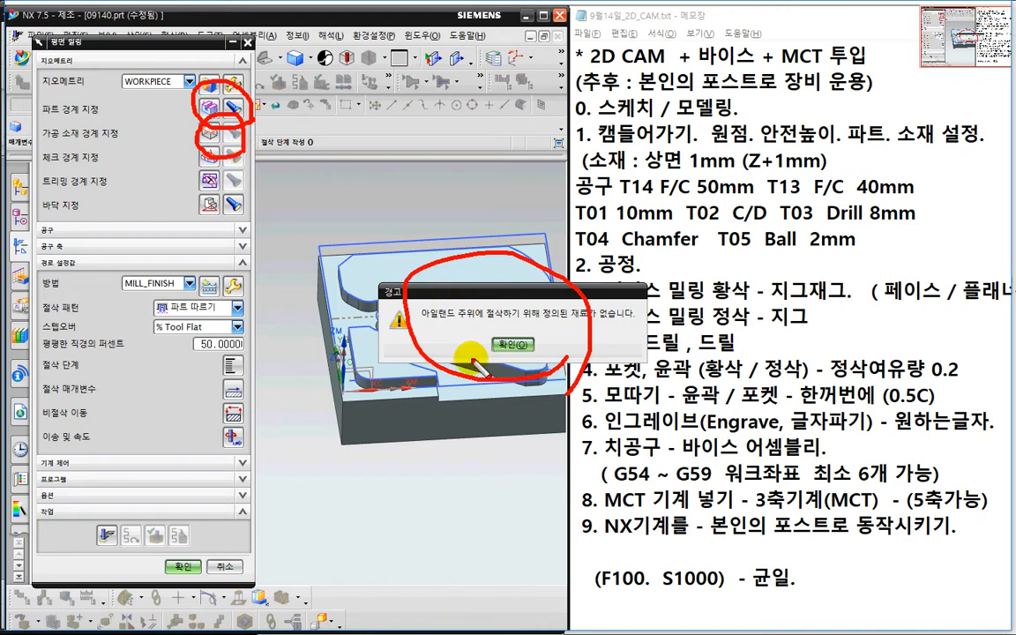
pyautogui.press('Escape')
pyautogui.click(499, 339)
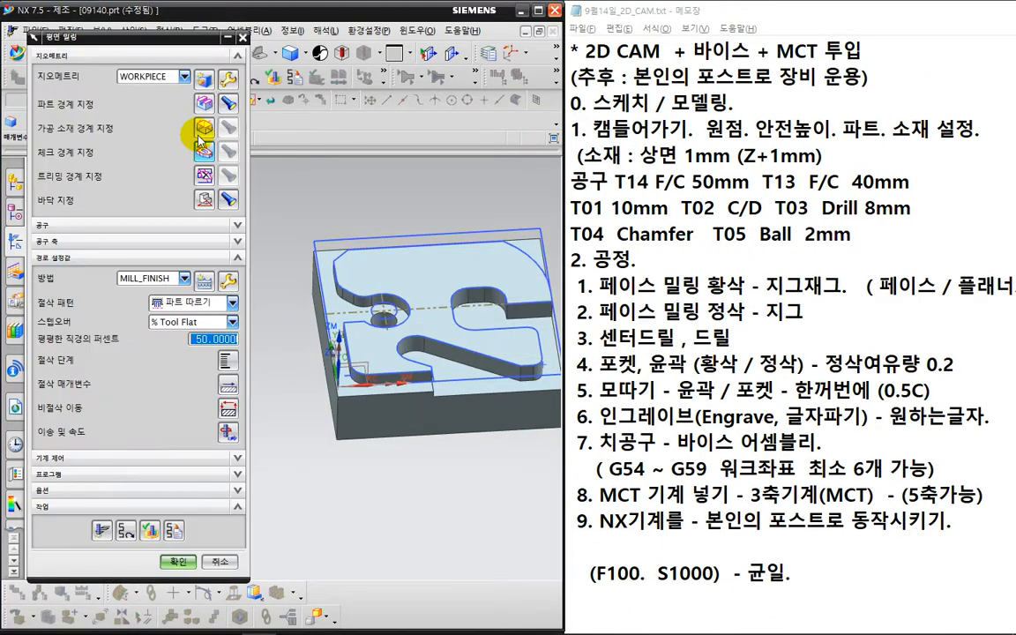
pyautogui.click(221, 303)
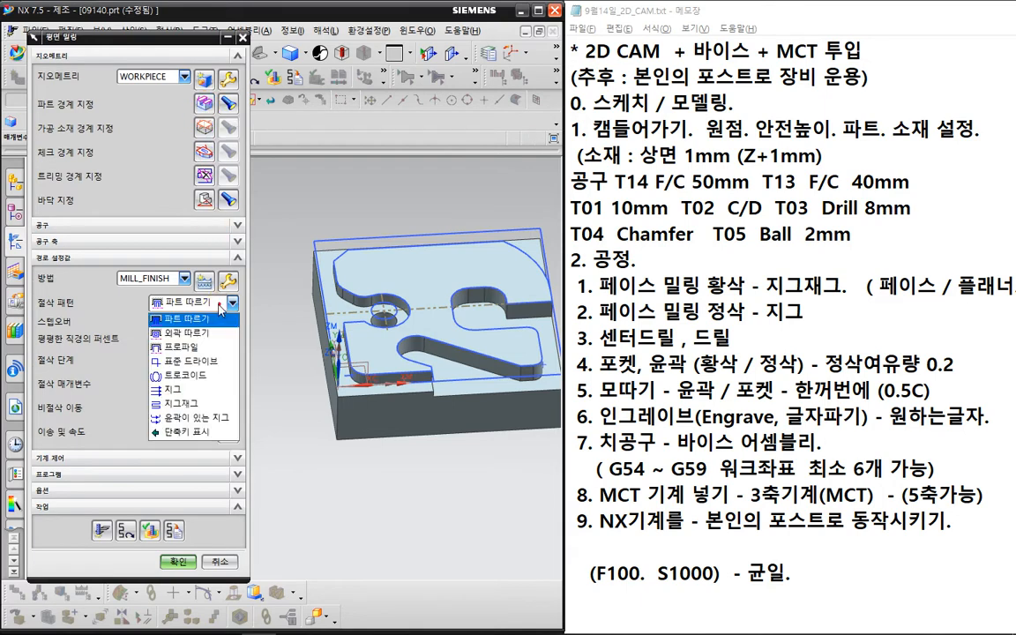
pyautogui.click(211, 346)
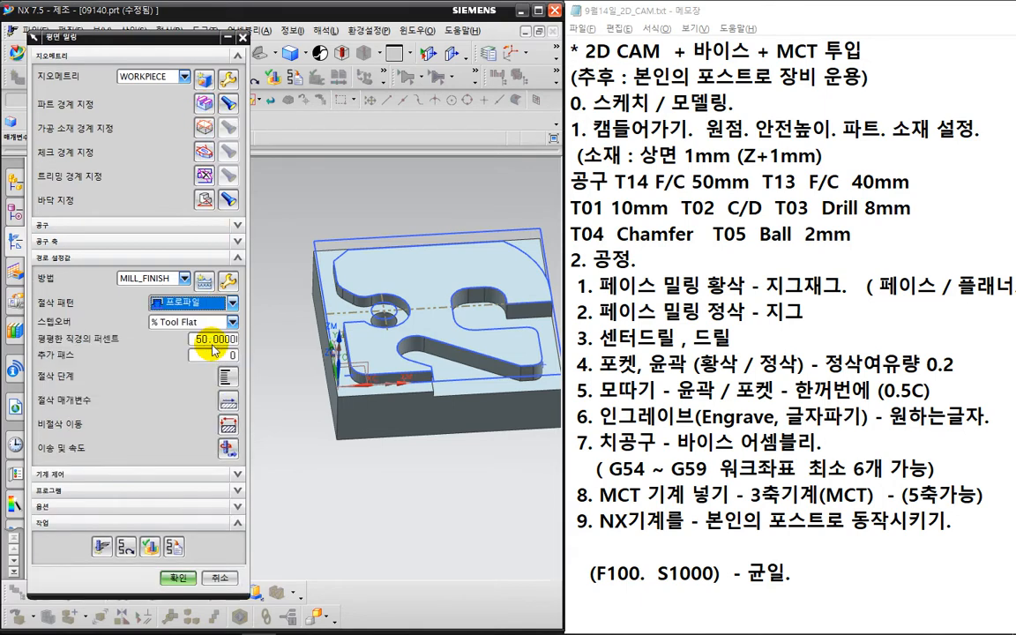
pyautogui.click(104, 548)
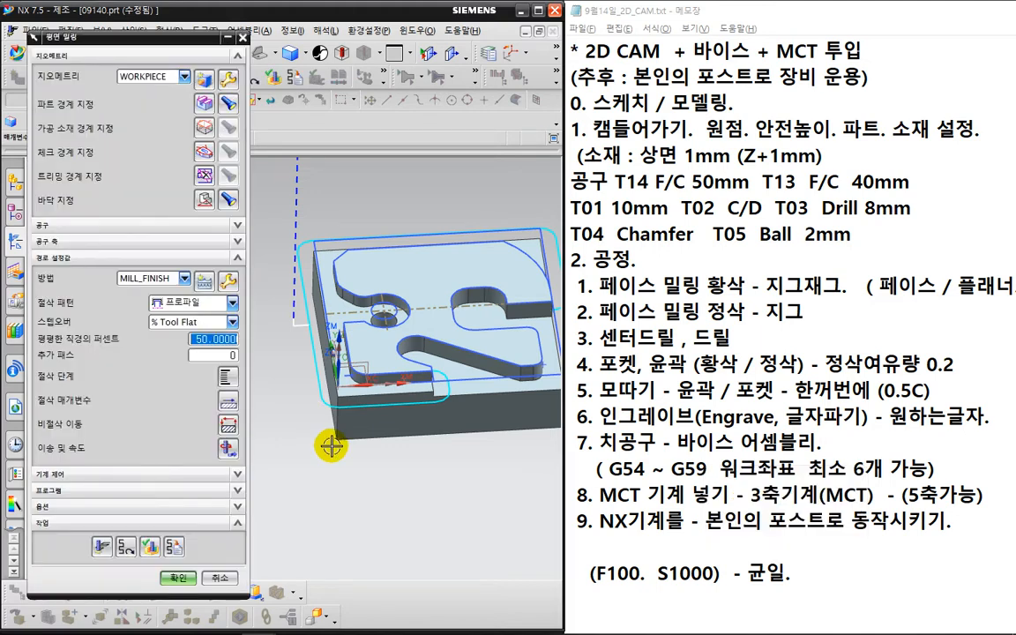
# - Rotate the part toward a top view and show it in wireframe to inspect the toolpath
pyautogui.scroll(-1, 446, 464)
pyautogui.moveTo(477, 488); pyautogui.dragTo(421, 404, button='middle')
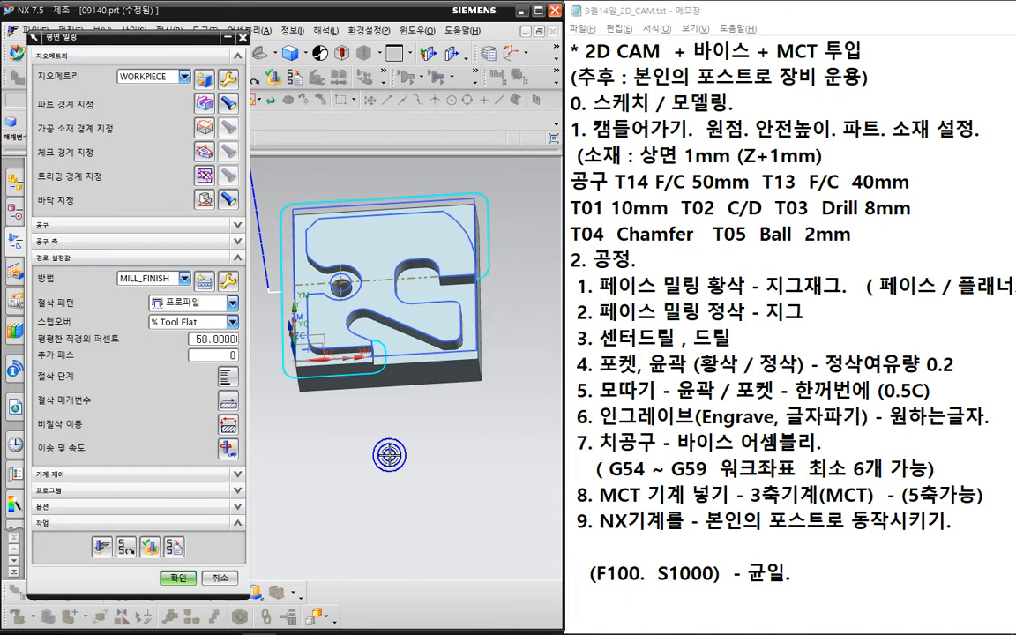
pyautogui.moveTo(389, 455); pyautogui.dragTo(372, 459, button='right')
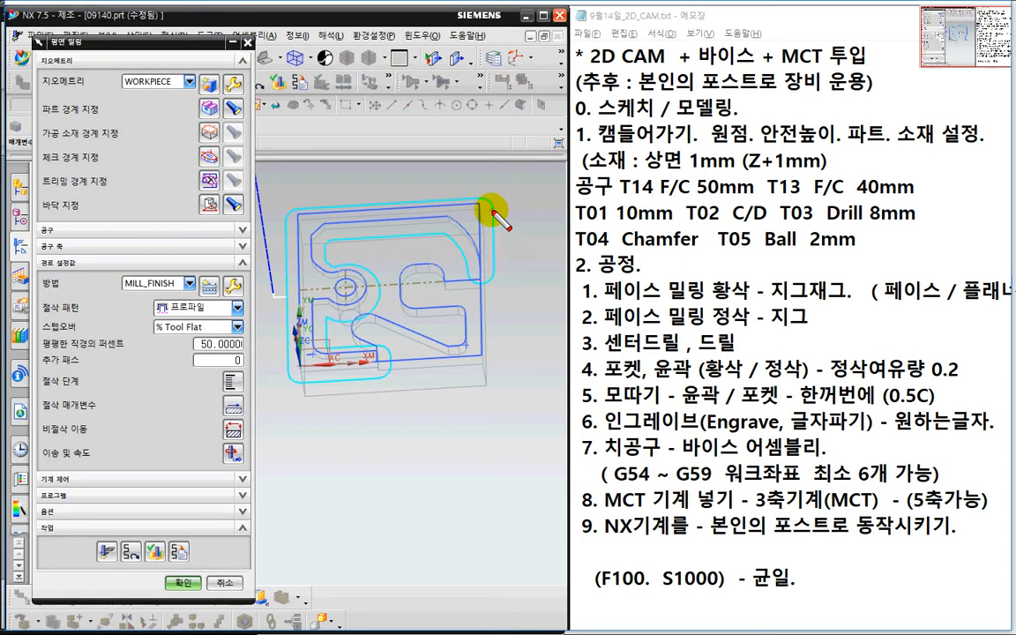
pyautogui.moveTo(487, 203)
pyautogui.mouseDown()
pyautogui.moveTo(324, 248)
pyautogui.moveTo(362, 283)
pyautogui.moveTo(360, 390)
pyautogui.mouseUp()
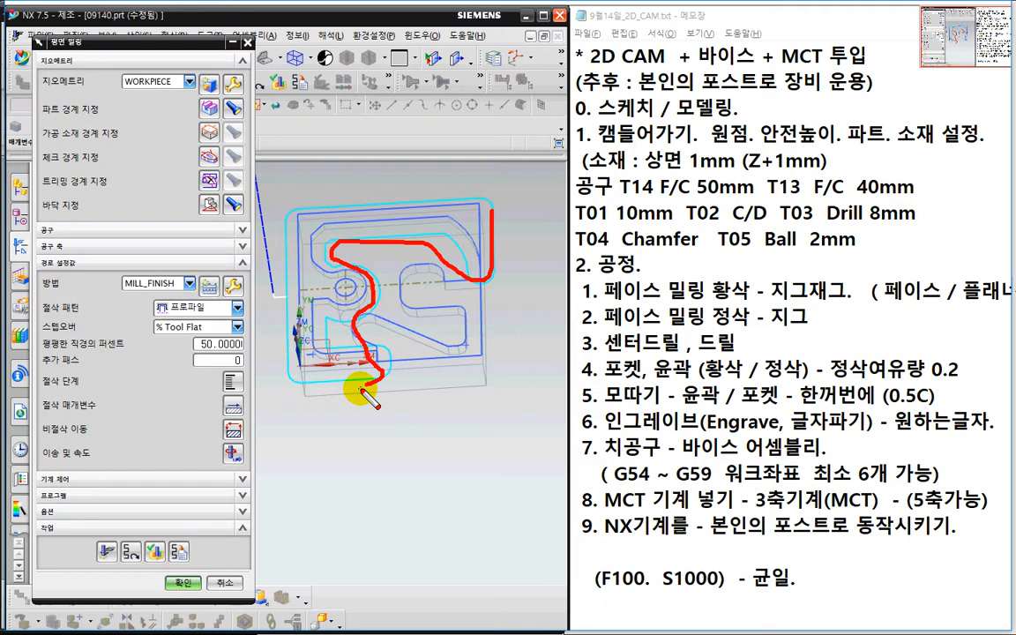
pyautogui.press('Escape')
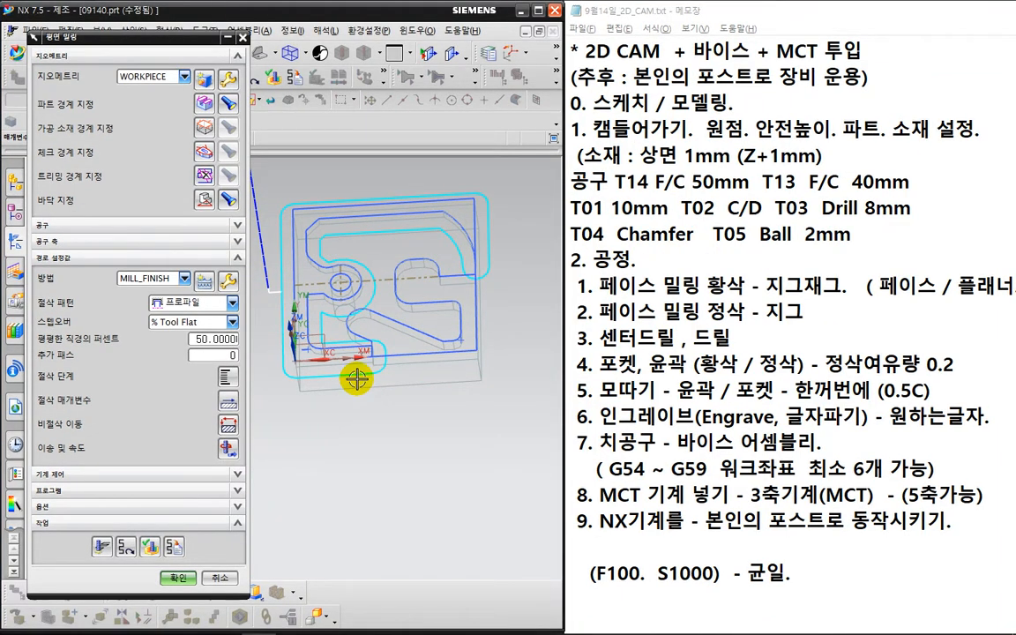
# - Clear the part boundary with Reselect All and redefine it from the top face, ignoring holes
pyautogui.click(203, 104)
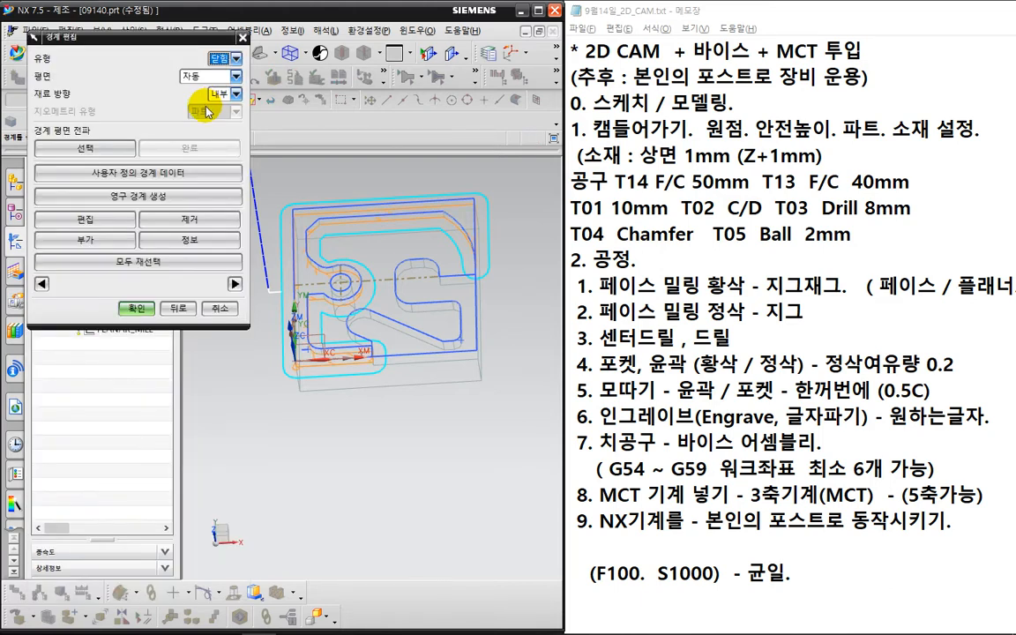
pyautogui.click(192, 261)
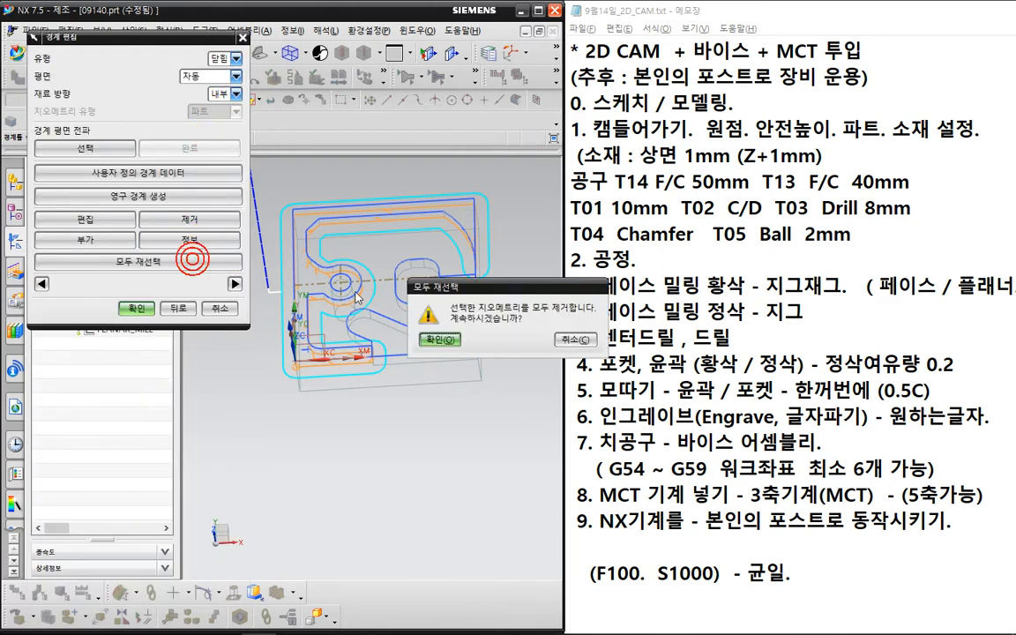
pyautogui.click(429, 340)
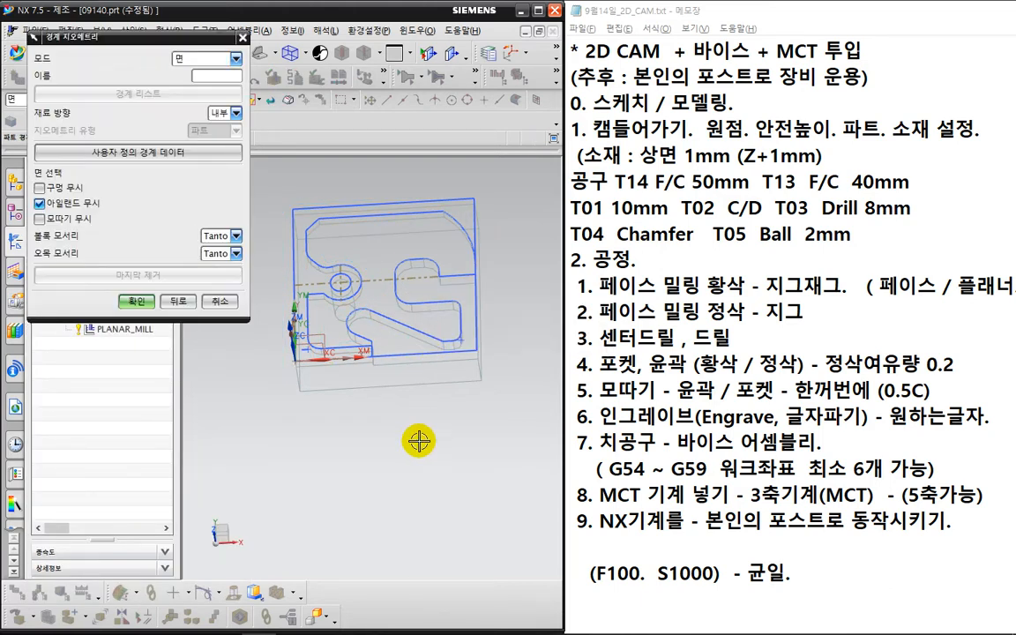
pyautogui.click(393, 230)
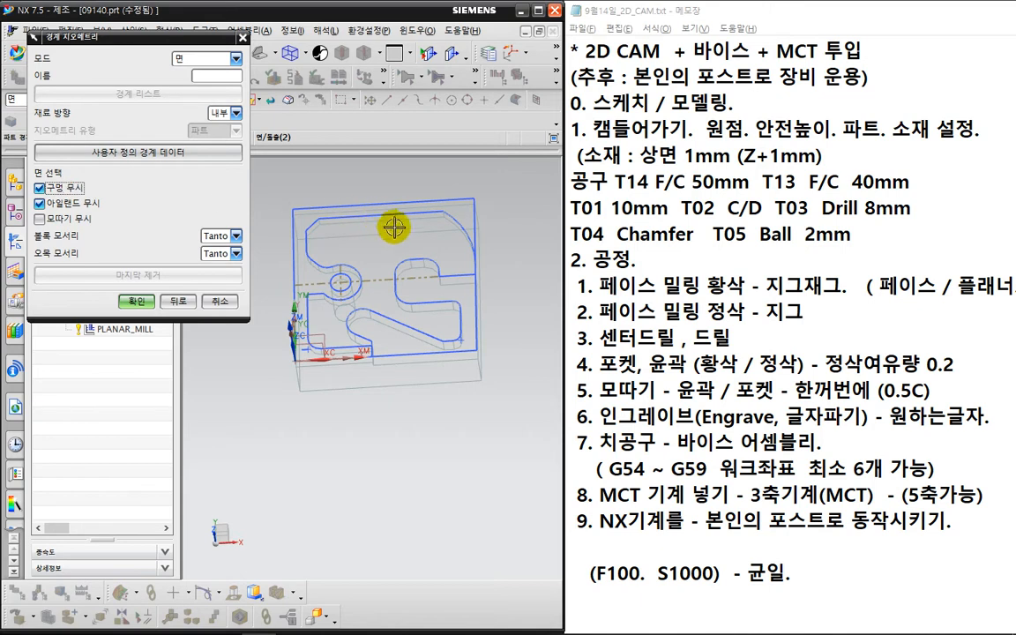
pyautogui.click(356, 208)
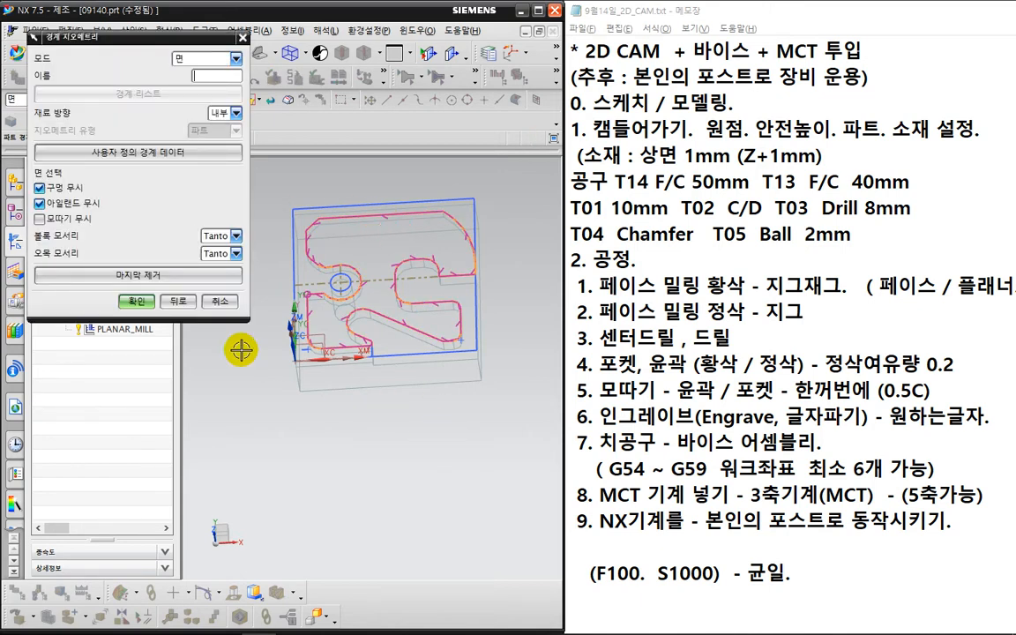
# - Confirm the top-face part boundary, regenerate the profile toolpath and open its verification
pyautogui.click(137, 300)
pyautogui.click(149, 309)
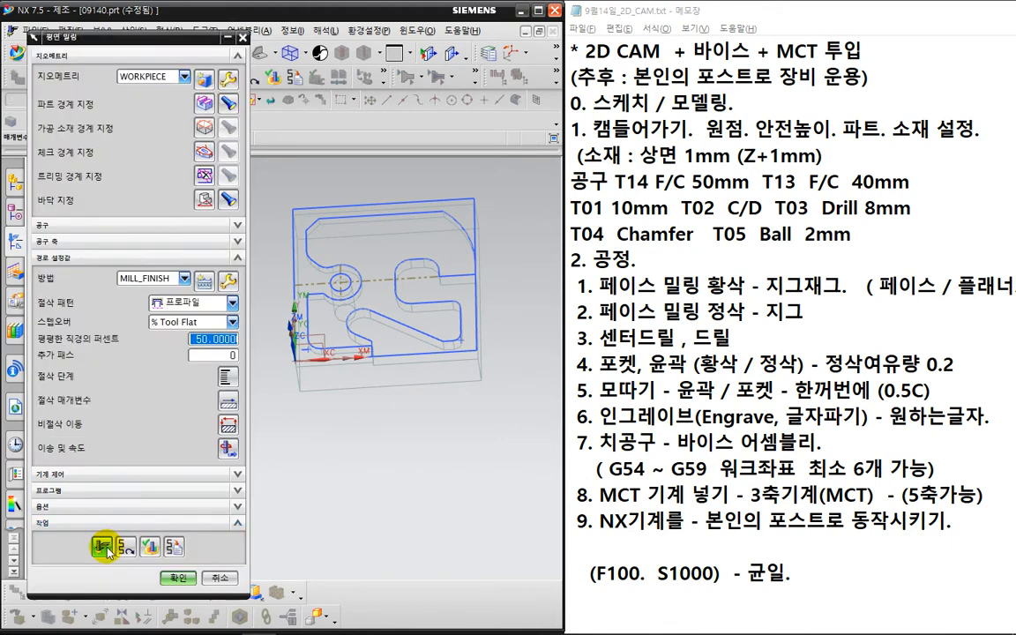
pyautogui.click(106, 546)
pyautogui.middleClick(324, 512)
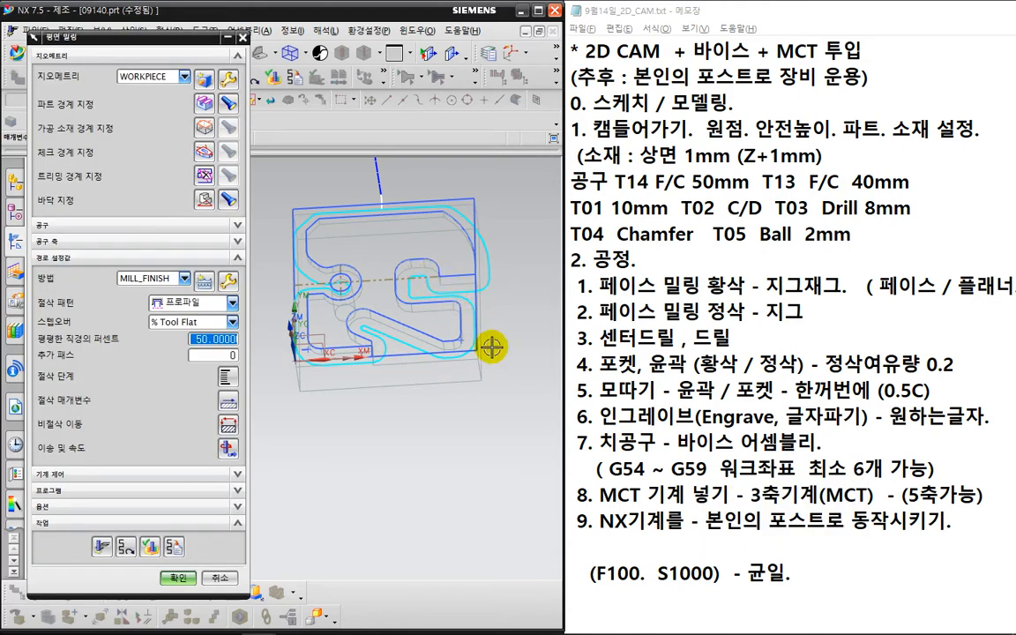
pyautogui.moveTo(450, 469); pyautogui.dragTo(424, 485, button='middle')
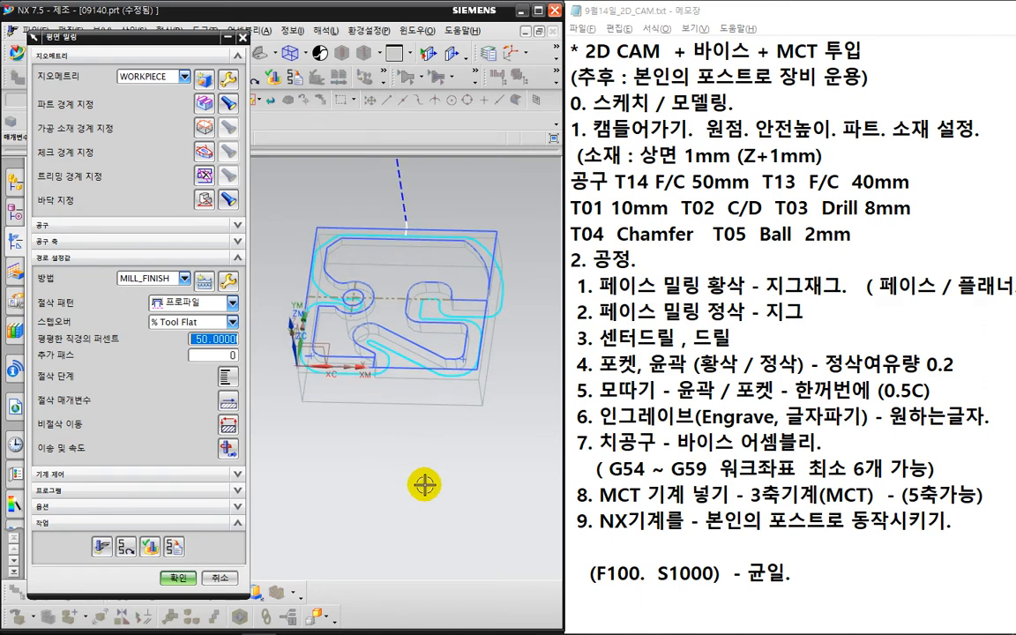
pyautogui.click(212, 355)
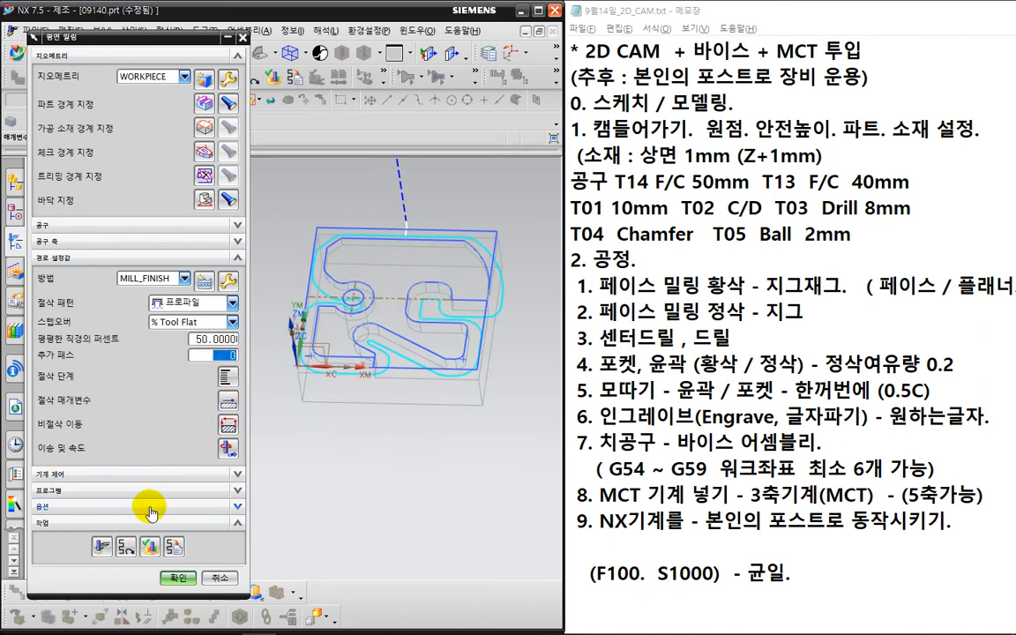
pyautogui.click(149, 547)
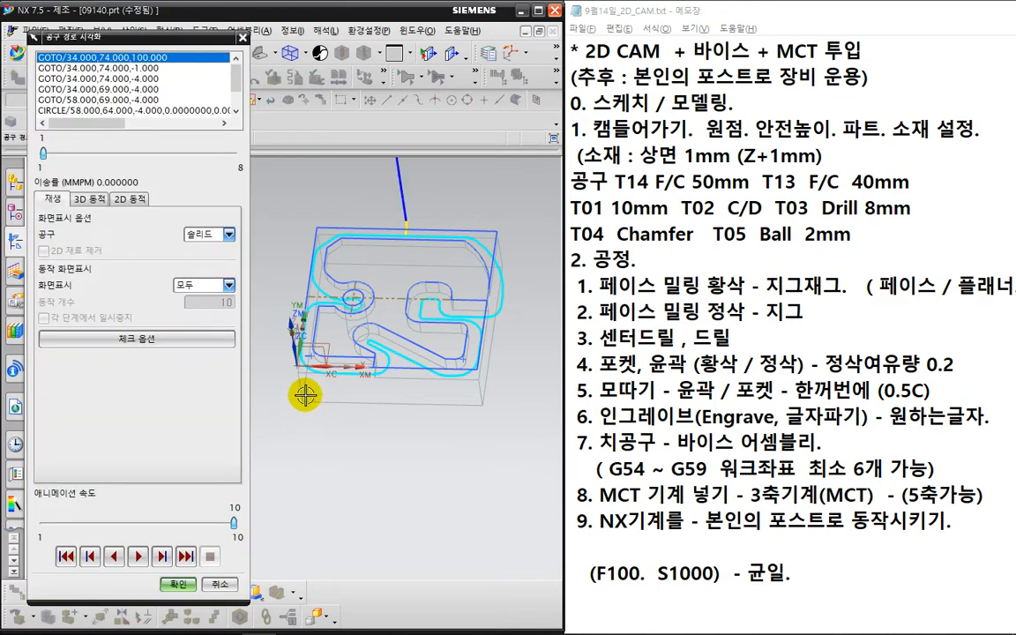
# - Play the 2D Dynamic simulation of the profile cut, then return to the Planar Mill settings
pyautogui.click(130, 199)
pyautogui.click(137, 556)
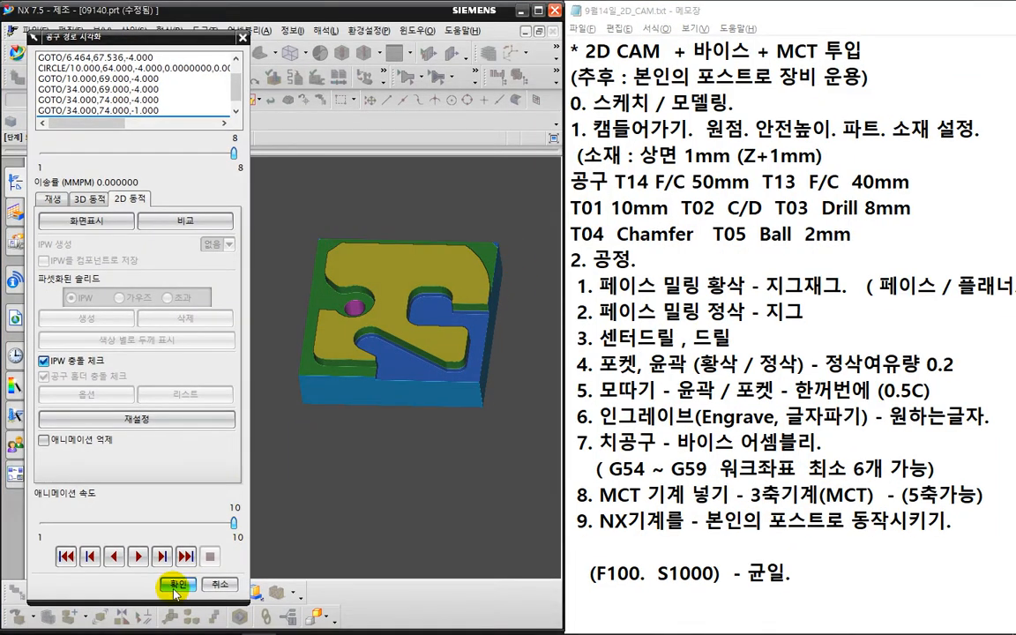
pyautogui.click(183, 589)
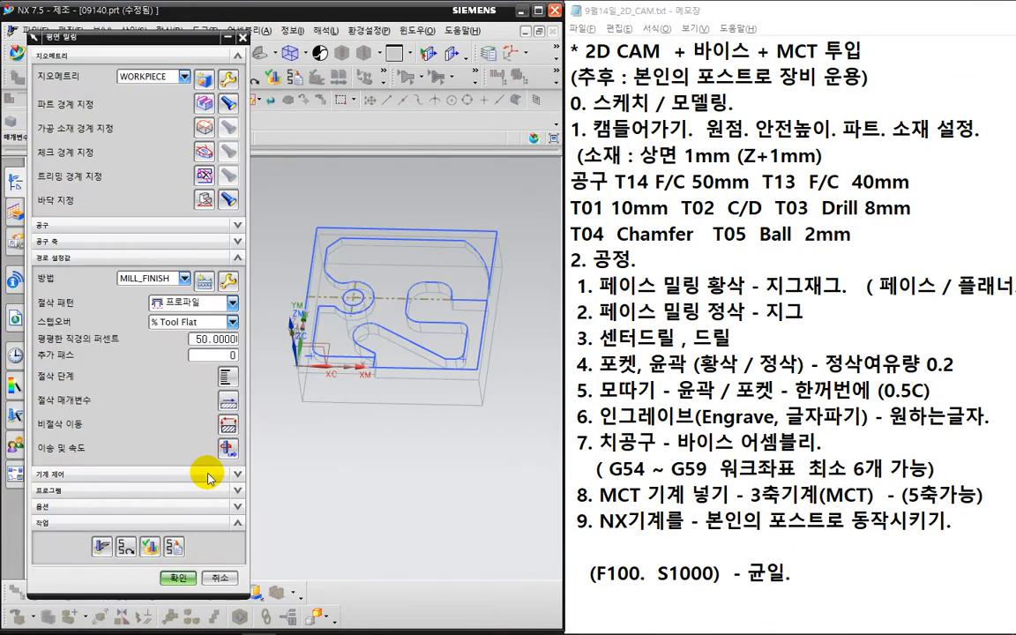
# - Regenerate the toolpath with one additional pass, inspect both passes, and start the blank boundary
pyautogui.click(101, 547)
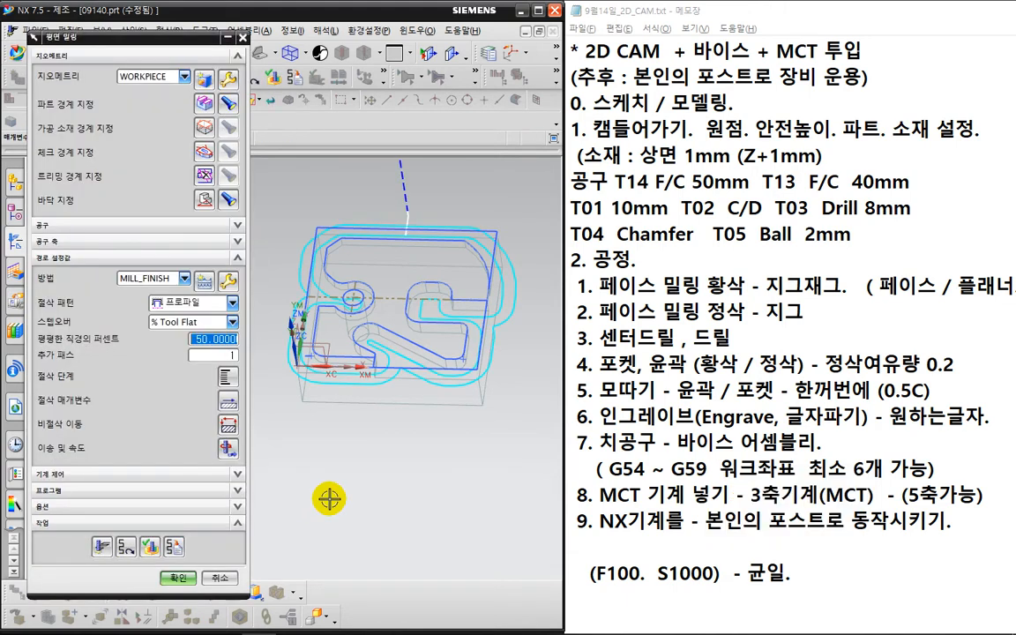
pyautogui.moveTo(397, 442); pyautogui.dragTo(482, 467, button='middle')
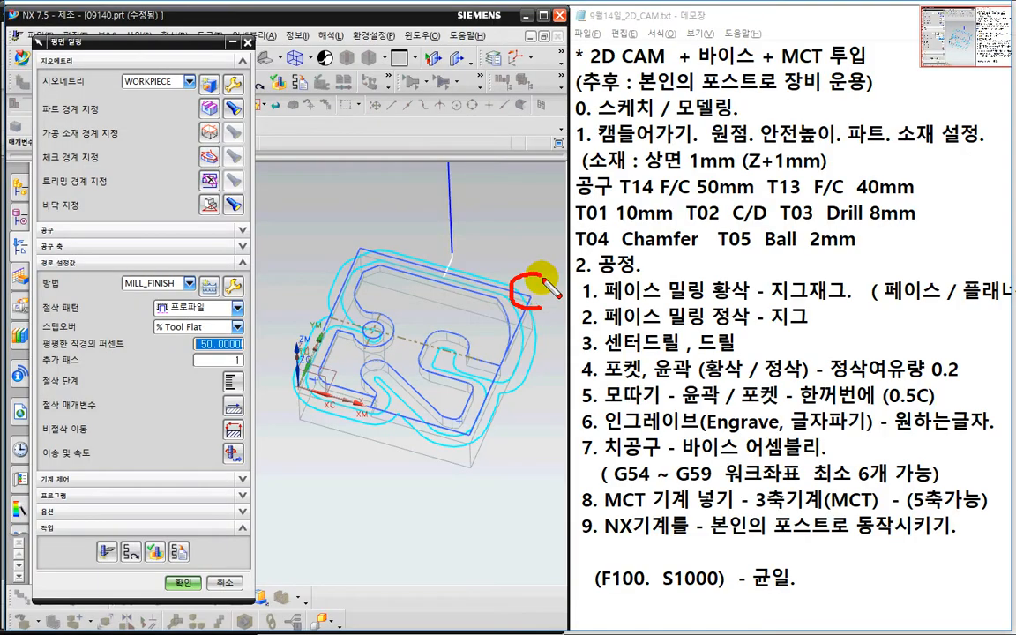
pyautogui.moveTo(543, 277); pyautogui.dragTo(535, 314)
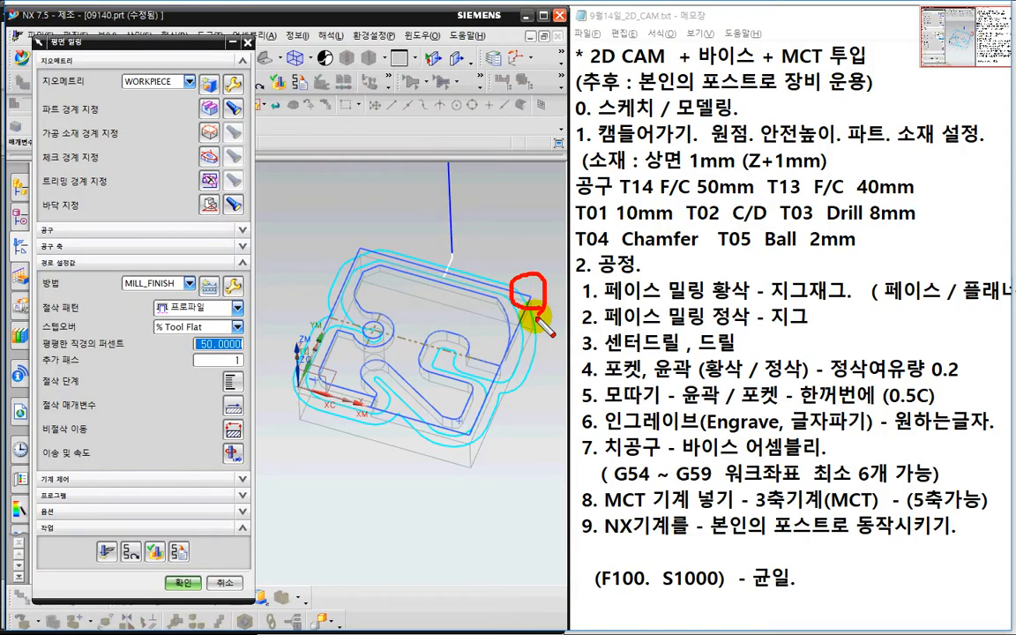
pyautogui.press('Escape')
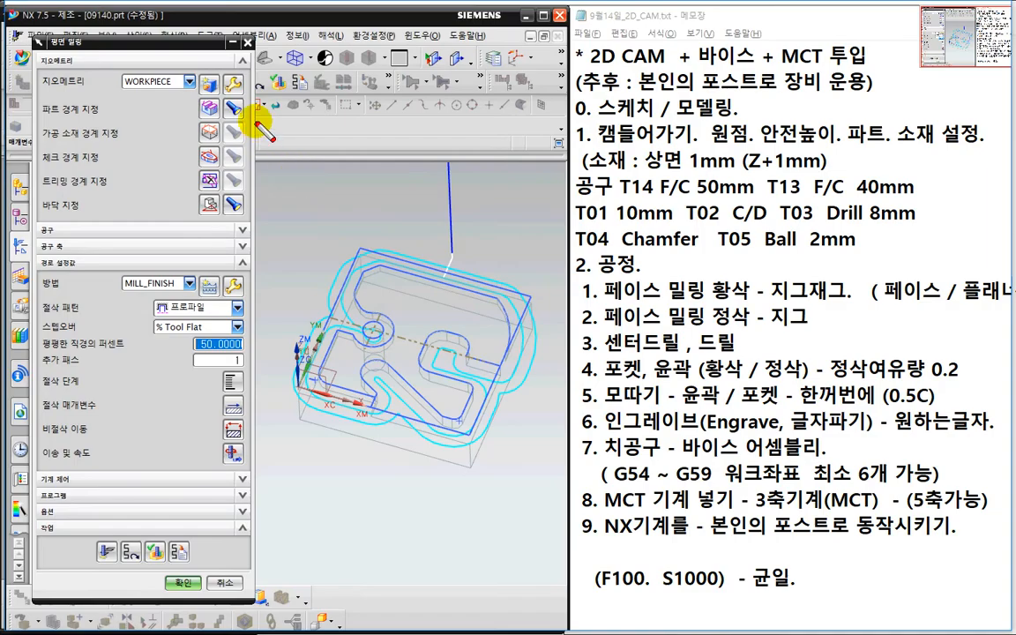
pyautogui.moveTo(251, 113)
pyautogui.mouseDown()
pyautogui.moveTo(237, 99)
pyautogui.moveTo(248, 141)
pyautogui.mouseUp()
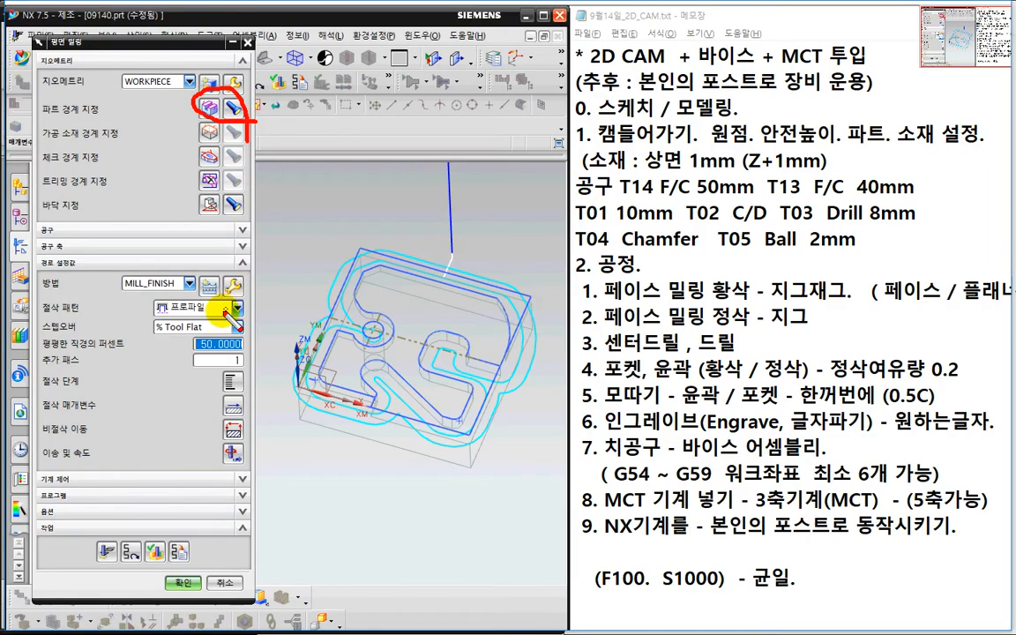
pyautogui.moveTo(202, 333)
pyautogui.mouseDown()
pyautogui.moveTo(212, 288)
pyautogui.moveTo(226, 338)
pyautogui.mouseUp()
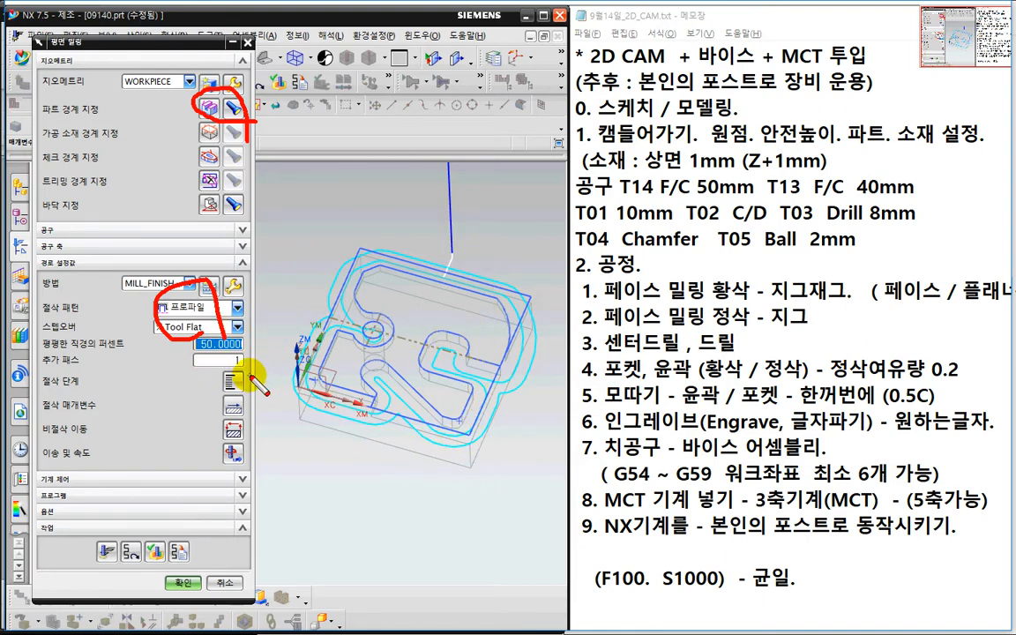
pyautogui.press('Escape')
pyautogui.click(207, 112)
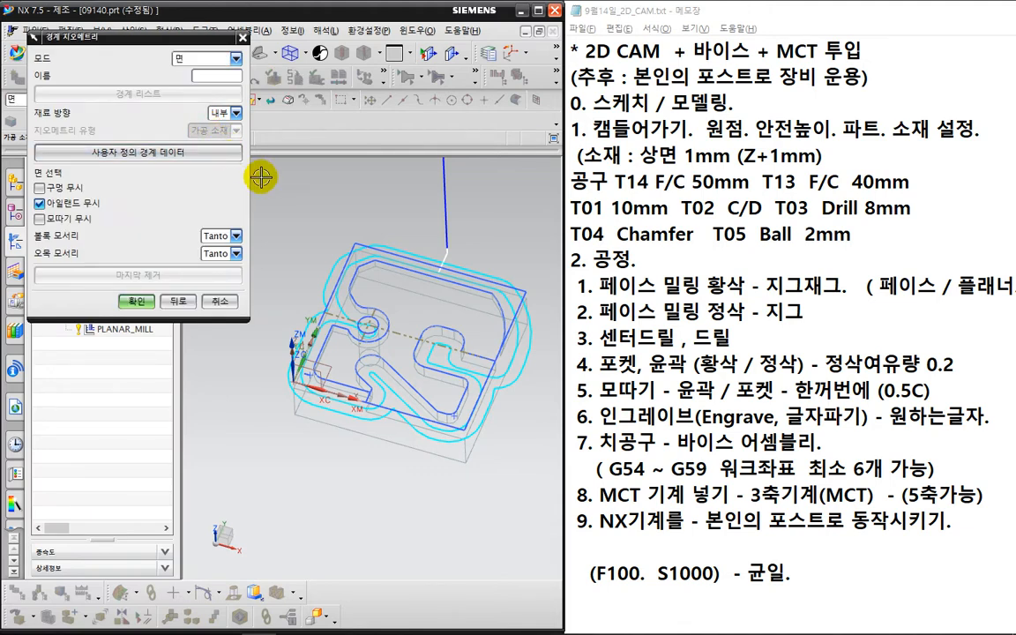
# - Set the blank boundary to the chained outer part edges in Curves/Edges mode and regenerate the toolpath
pyautogui.click(196, 58)
pyautogui.click(210, 74)
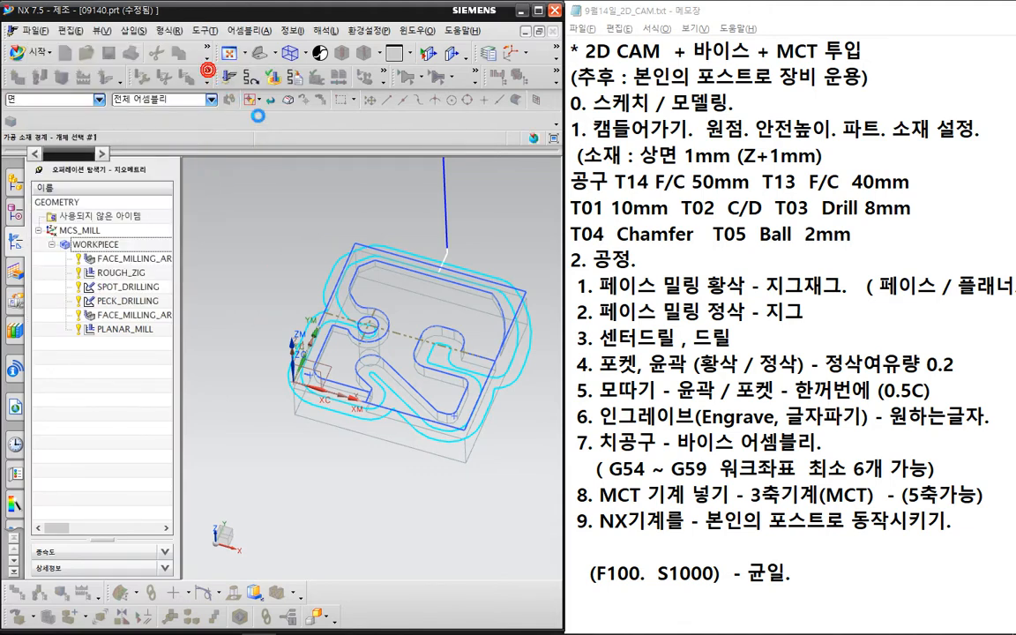
pyautogui.click(199, 168)
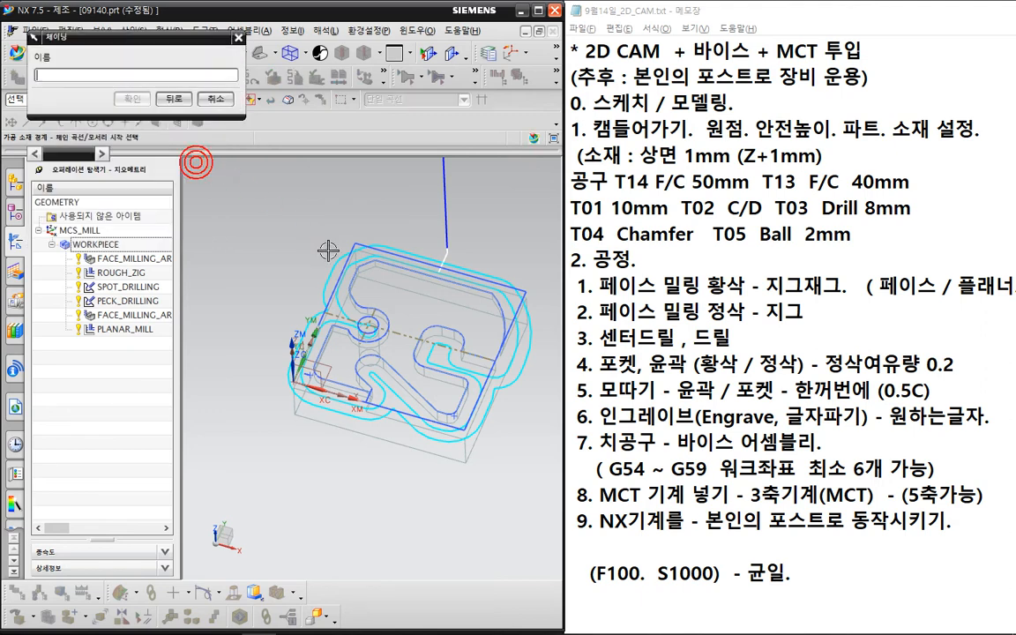
pyautogui.click(387, 409)
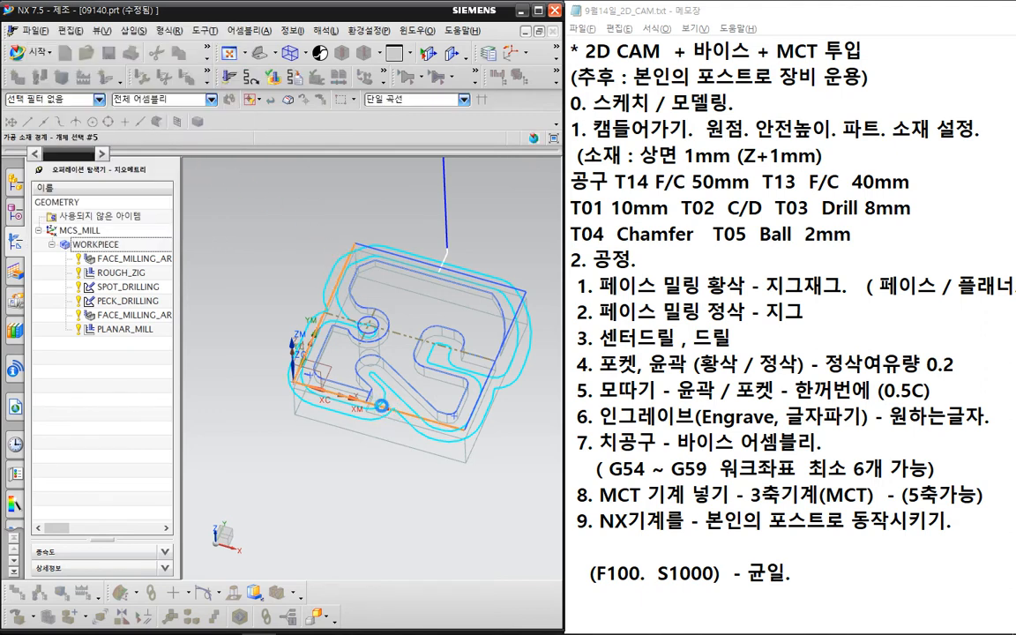
pyautogui.click(140, 226)
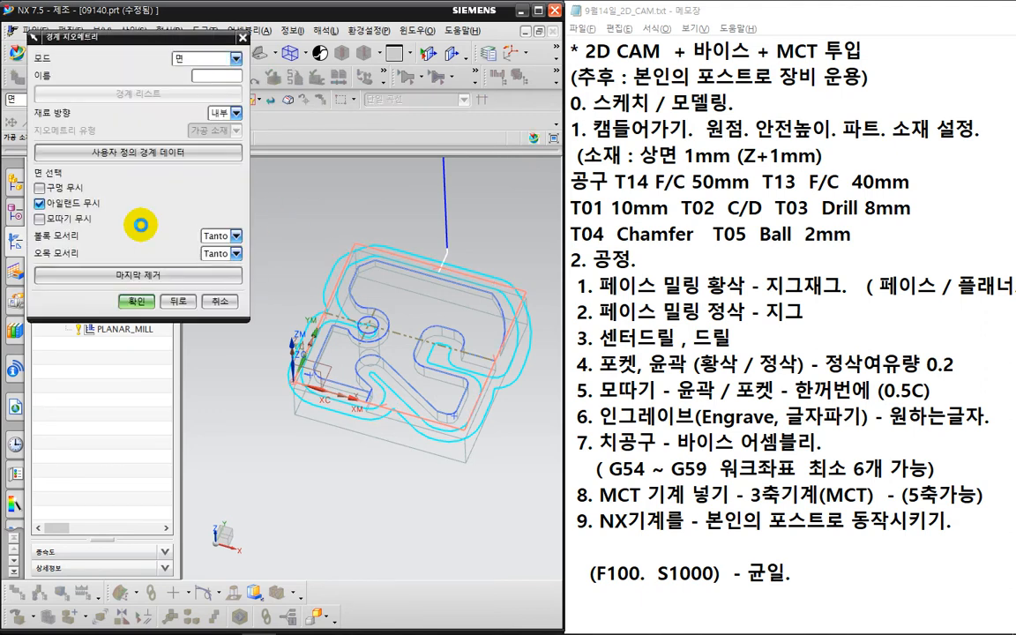
pyautogui.click(135, 294)
pyautogui.middleClick(135, 304)
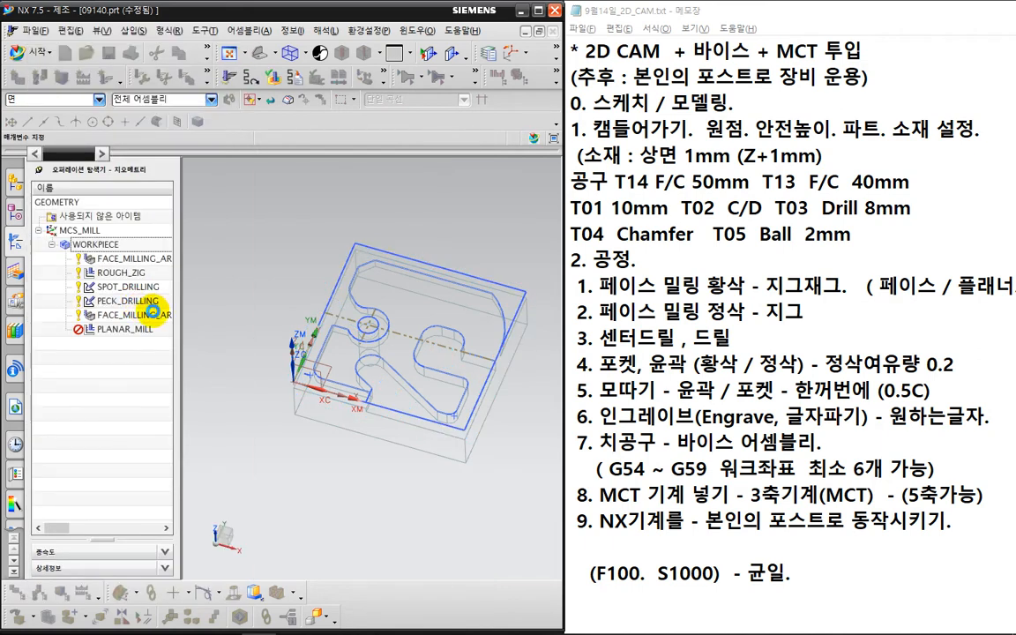
pyautogui.click(102, 545)
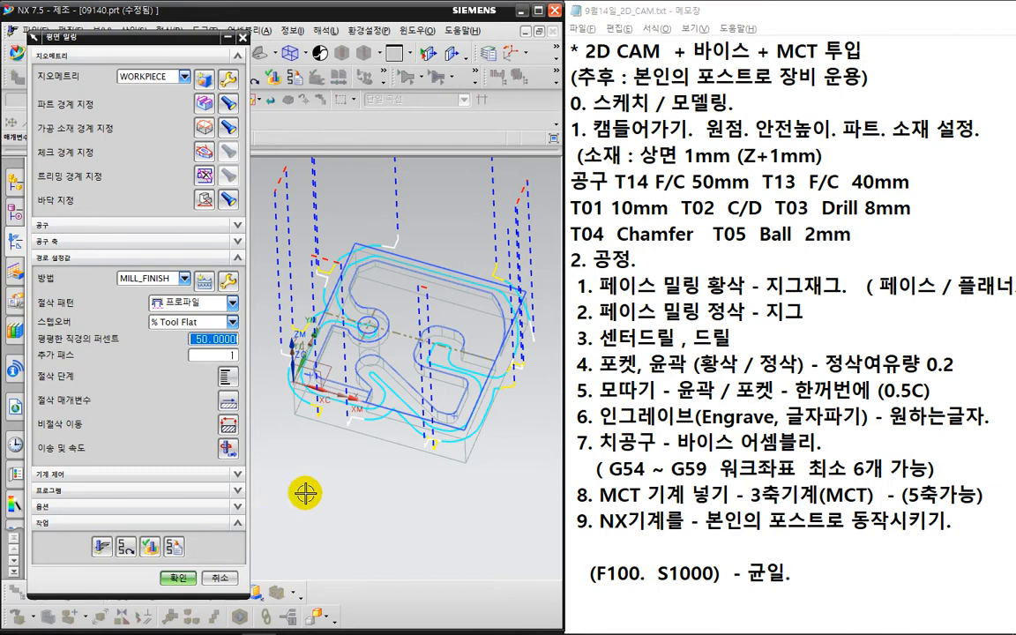
# - Inspect the two-pass profile toolpath around the outline and pocket, then accept the Planar Mill operation
pyautogui.moveTo(417, 517); pyautogui.dragTo(429, 490, button='middle')
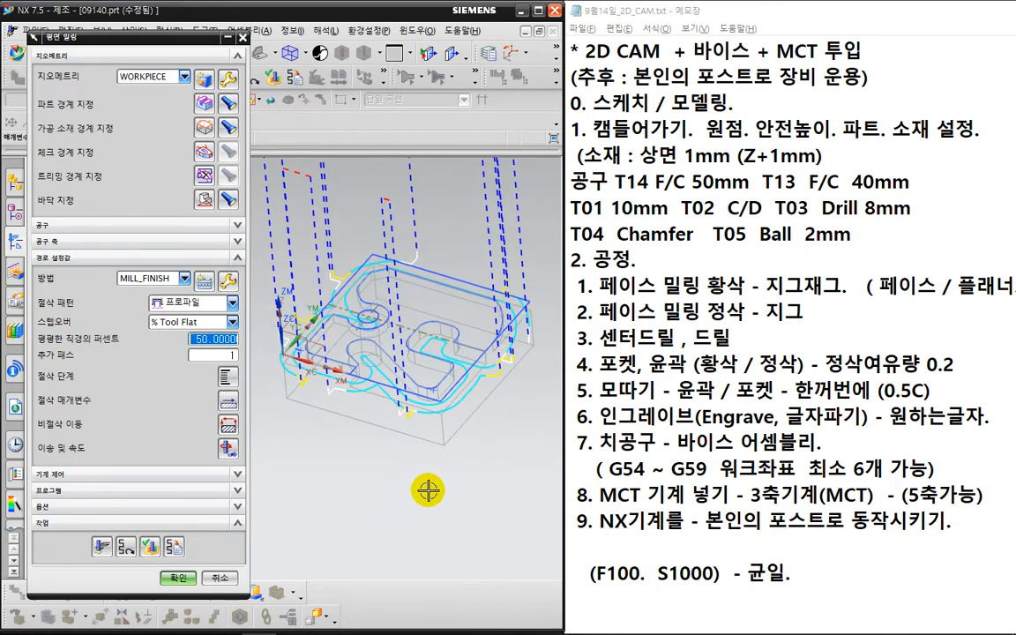
pyautogui.scroll(2, 500, 407)
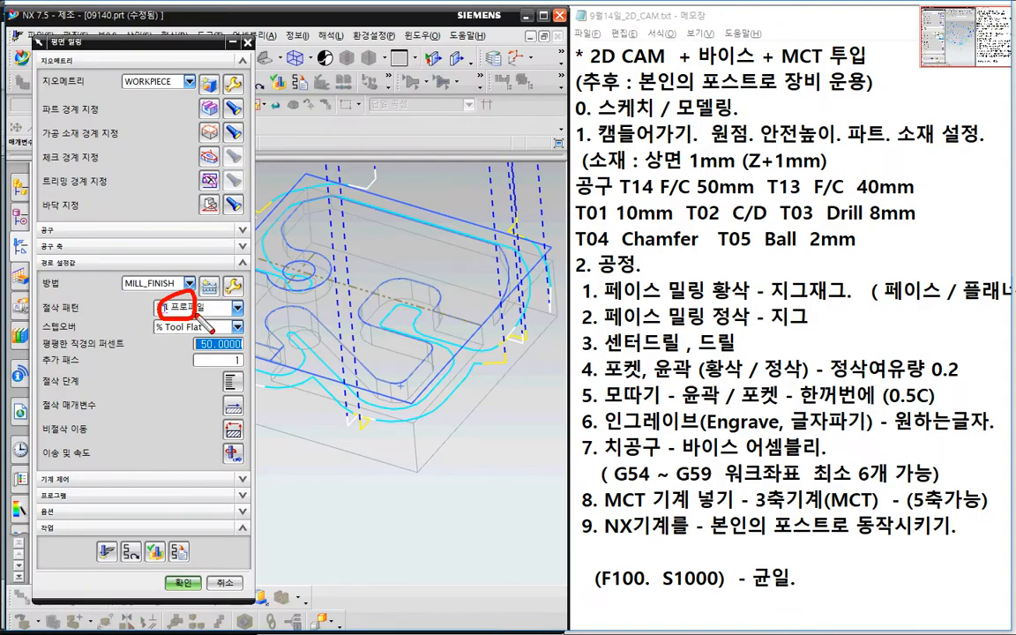
pyautogui.moveTo(242, 114); pyautogui.dragTo(256, 95)
pyautogui.moveTo(377, 181)
pyautogui.mouseDown()
pyautogui.moveTo(555, 342)
pyautogui.moveTo(420, 386)
pyautogui.moveTo(254, 382)
pyautogui.moveTo(256, 205)
pyautogui.moveTo(344, 178)
pyautogui.mouseUp()
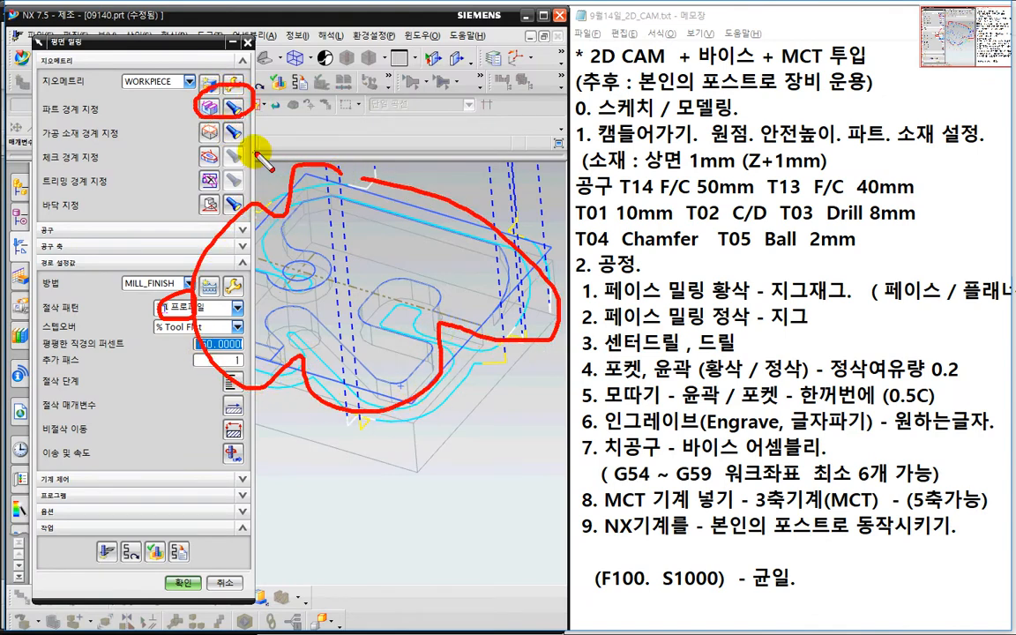
pyautogui.moveTo(192, 126); pyautogui.dragTo(247, 157)
pyautogui.moveTo(453, 226)
pyautogui.mouseDown()
pyautogui.moveTo(441, 225)
pyautogui.moveTo(477, 217)
pyautogui.mouseUp()
pyautogui.press('e')
pyautogui.moveTo(353, 181)
pyautogui.mouseDown()
pyautogui.moveTo(484, 170)
pyautogui.moveTo(495, 207)
pyautogui.moveTo(528, 227)
pyautogui.moveTo(553, 298)
pyautogui.mouseUp()
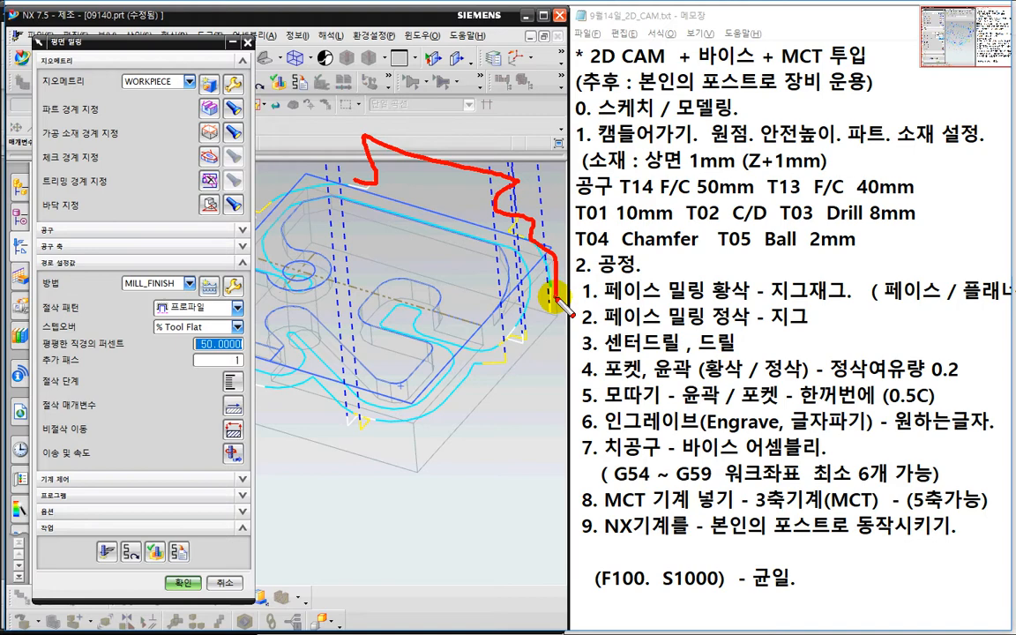
pyautogui.press('Escape')
pyautogui.scroll(-1, 516, 438)
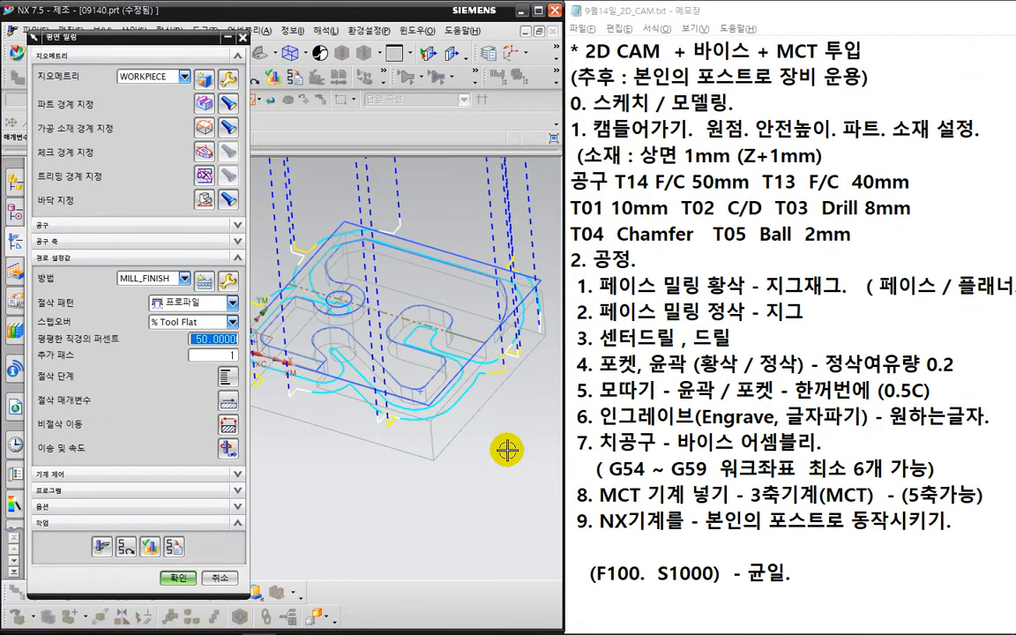
pyautogui.scroll(-1, 468, 459)
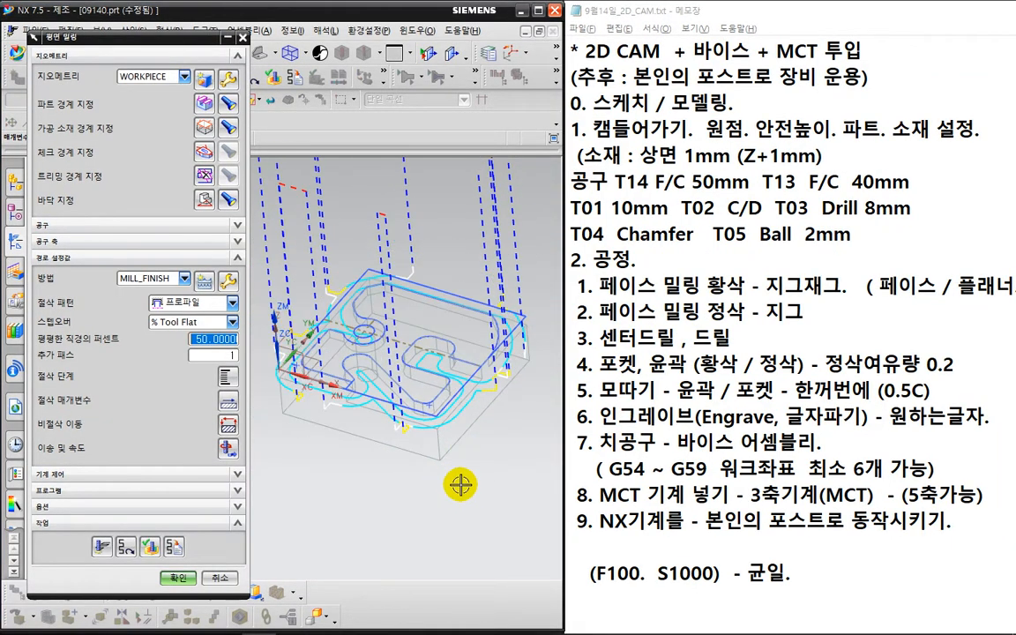
pyautogui.moveTo(461, 484); pyautogui.dragTo(465, 500, button='middle')
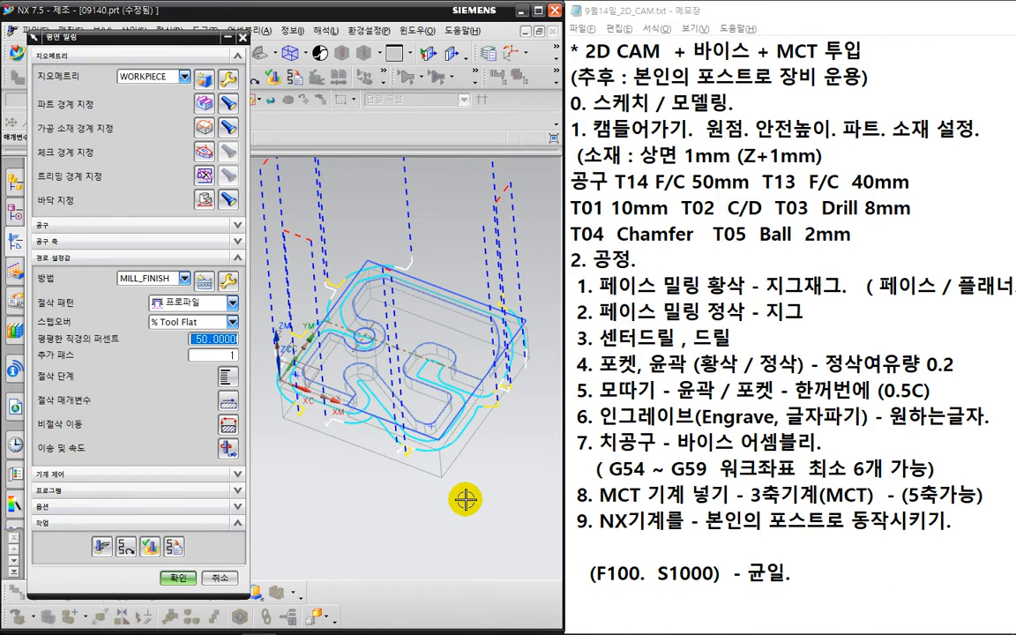
pyautogui.click(174, 579)
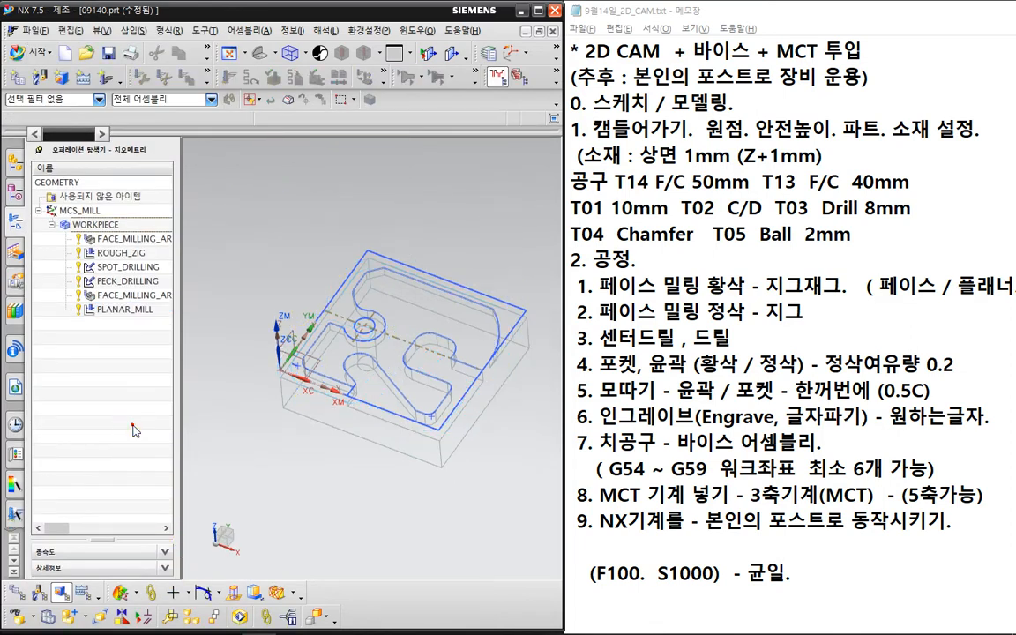
# - Replay the PLANAR_MILL toolpath in 2D Dynamic verification around the pocket, then close the verification
pyautogui.click(128, 310)
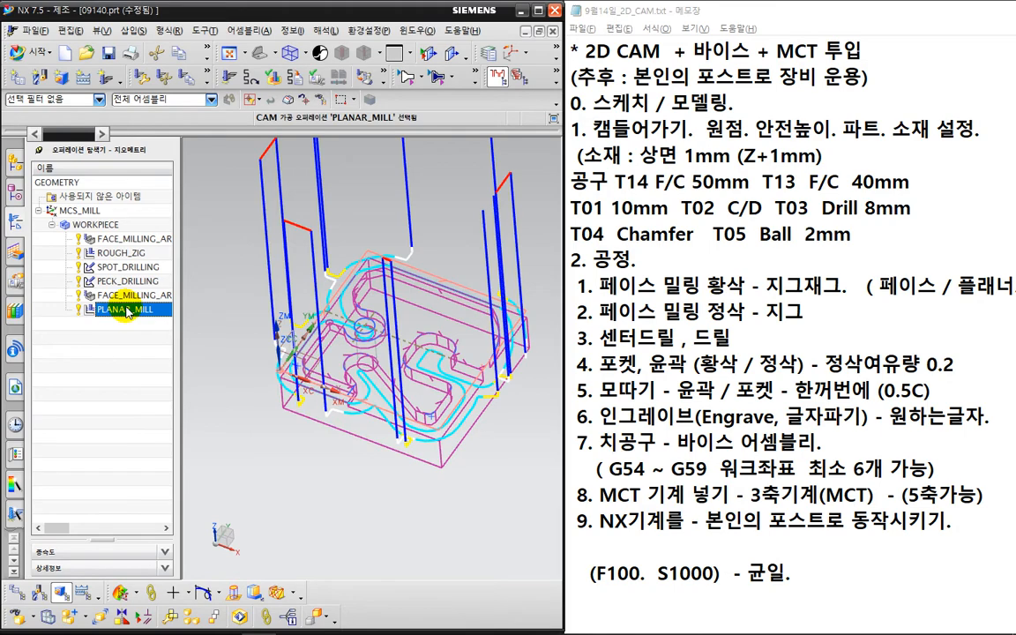
pyautogui.click(271, 92)
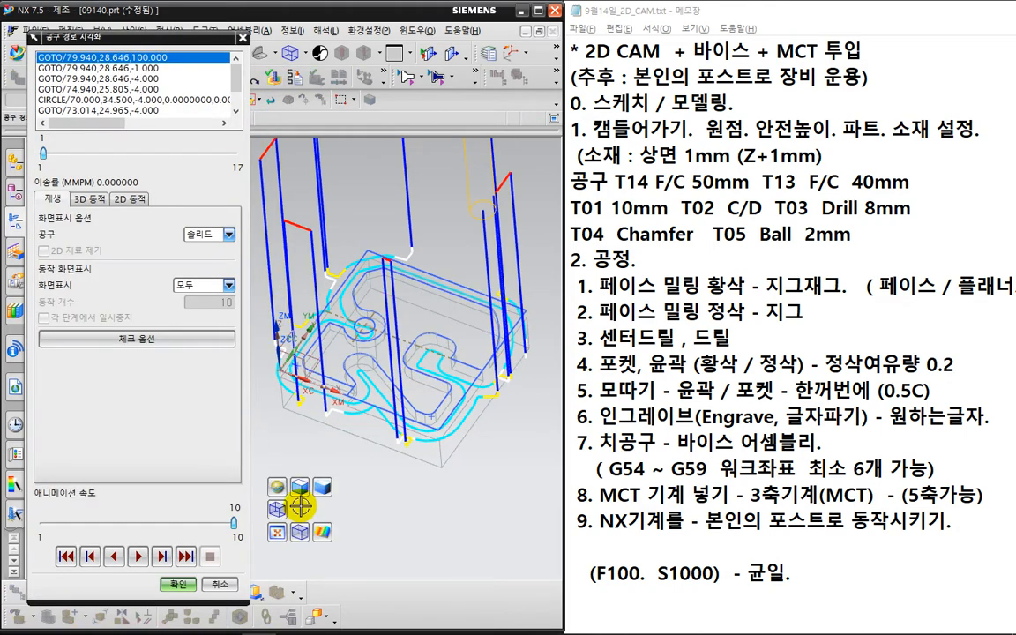
pyautogui.click(130, 199)
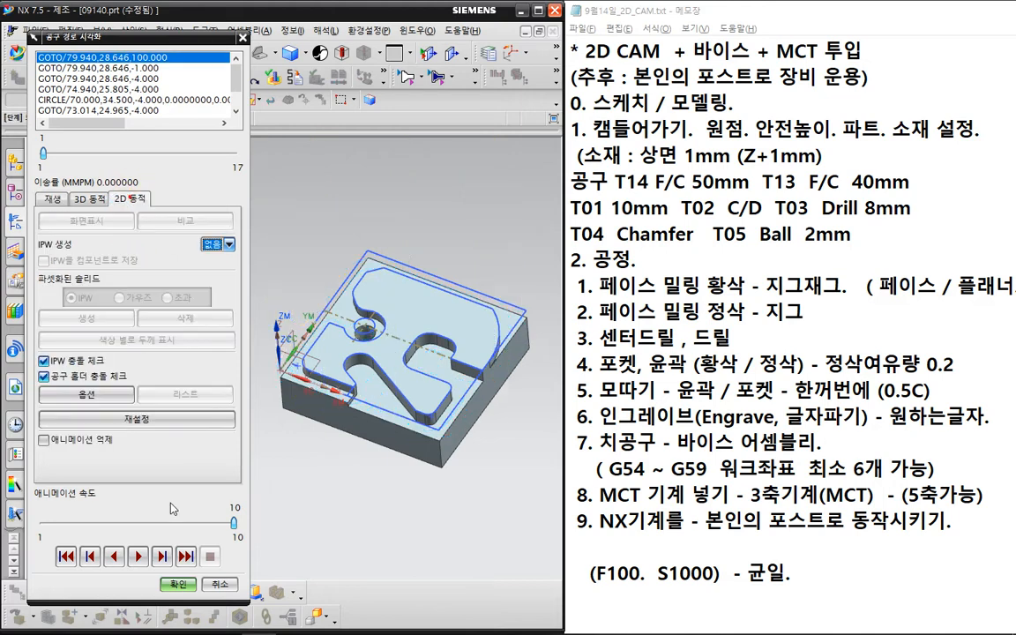
pyautogui.click(138, 556)
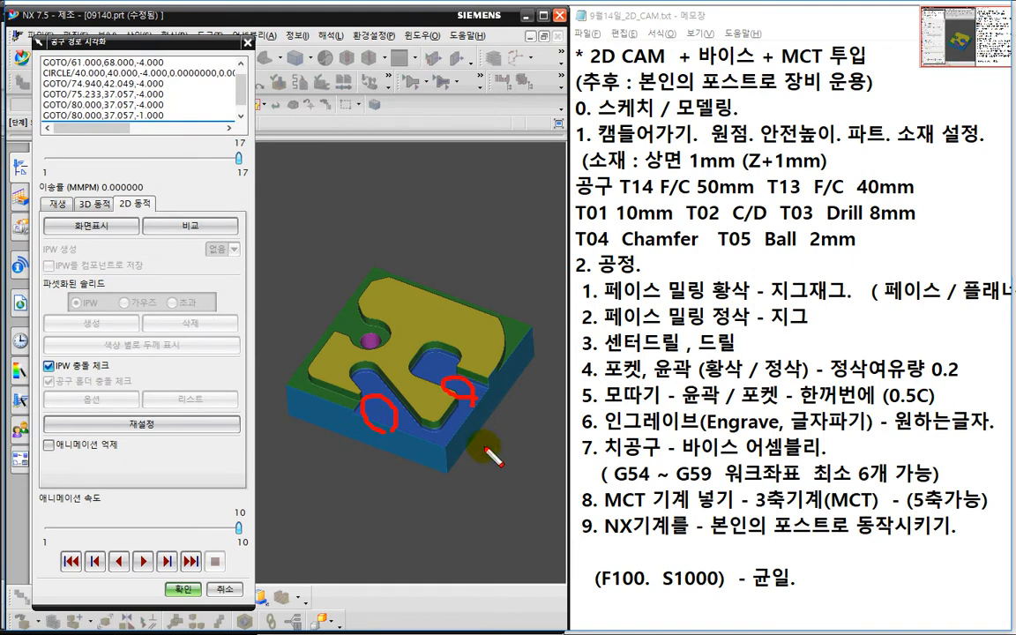
pyautogui.press('Escape')
pyautogui.scroll(1, 486, 428)
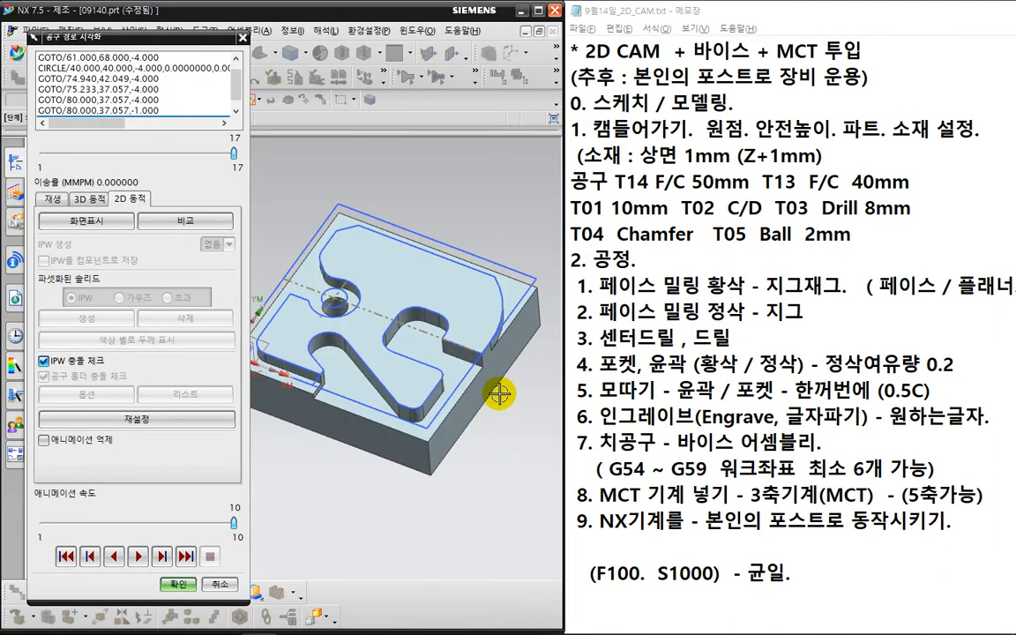
pyautogui.hotkey('ctrl', '2')
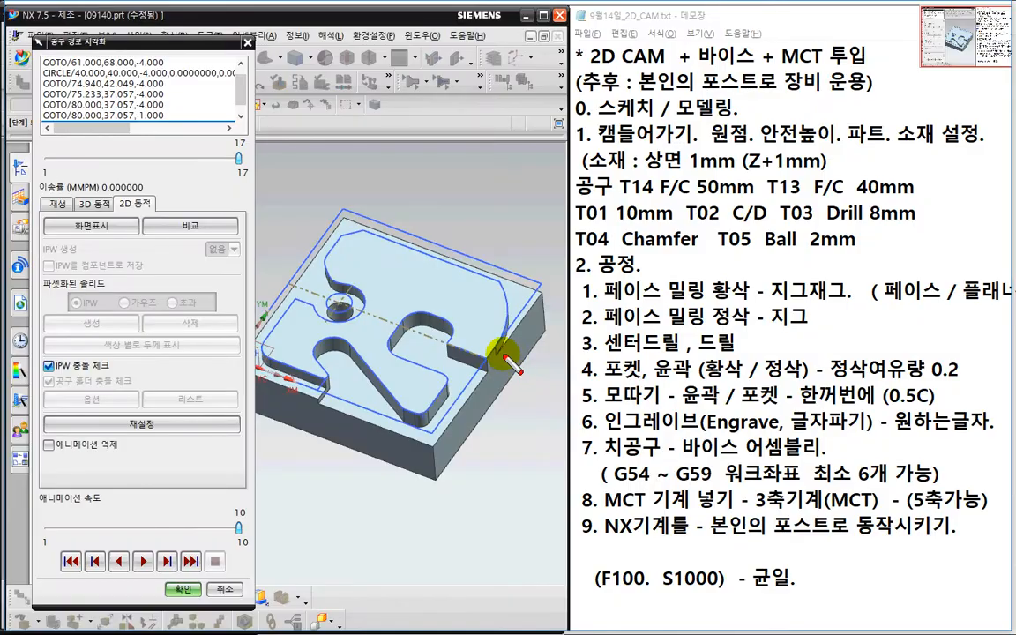
pyautogui.moveTo(476, 378)
pyautogui.mouseDown()
pyautogui.moveTo(420, 338)
pyautogui.moveTo(452, 383)
pyautogui.moveTo(411, 418)
pyautogui.moveTo(357, 373)
pyautogui.moveTo(289, 409)
pyautogui.mouseUp()
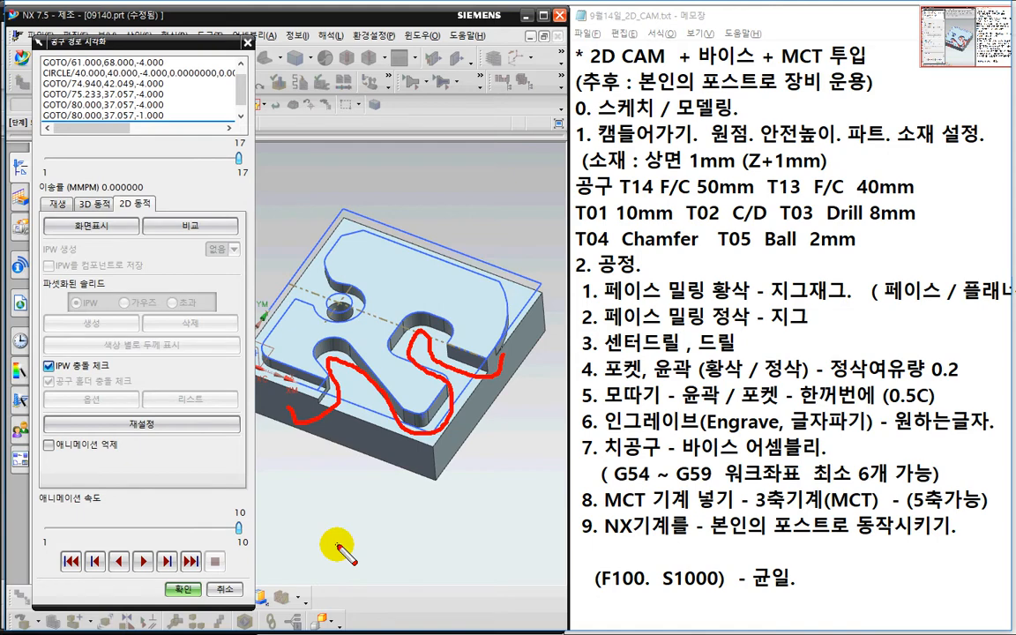
pyautogui.press('Escape')
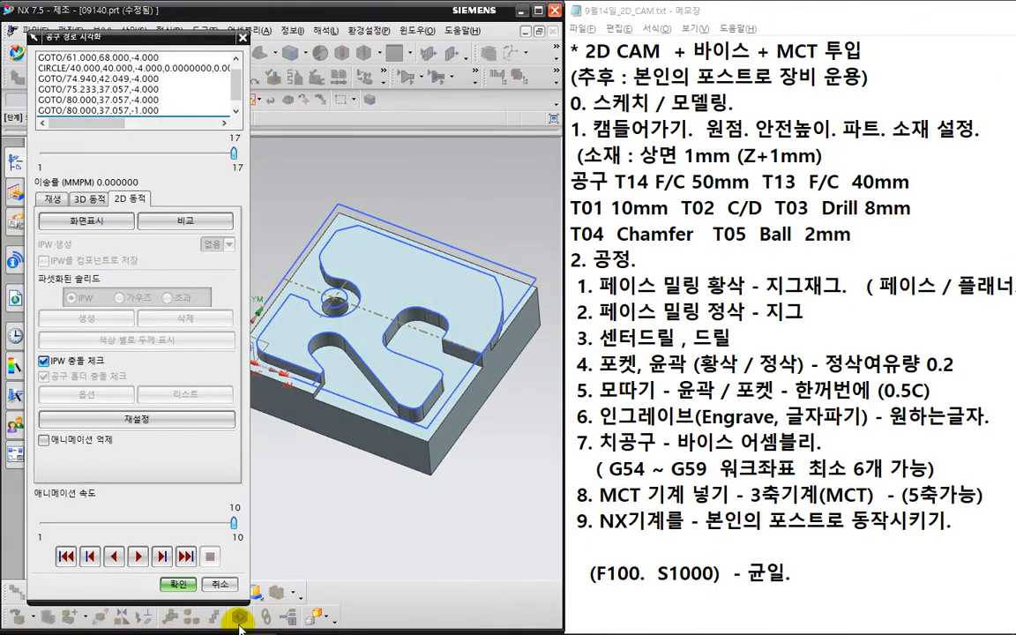
pyautogui.click(220, 584)
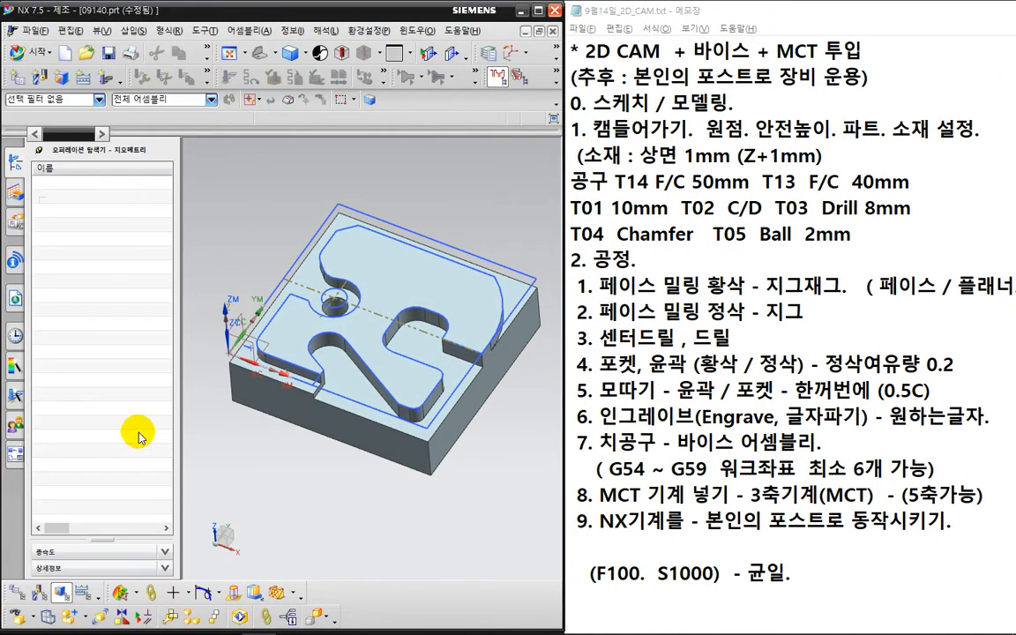
# - Create a second PLANAR_MILL operation in mill_planar using MILL_10, WORKPIECE and MILL_FINISH
pyautogui.click(101, 76)
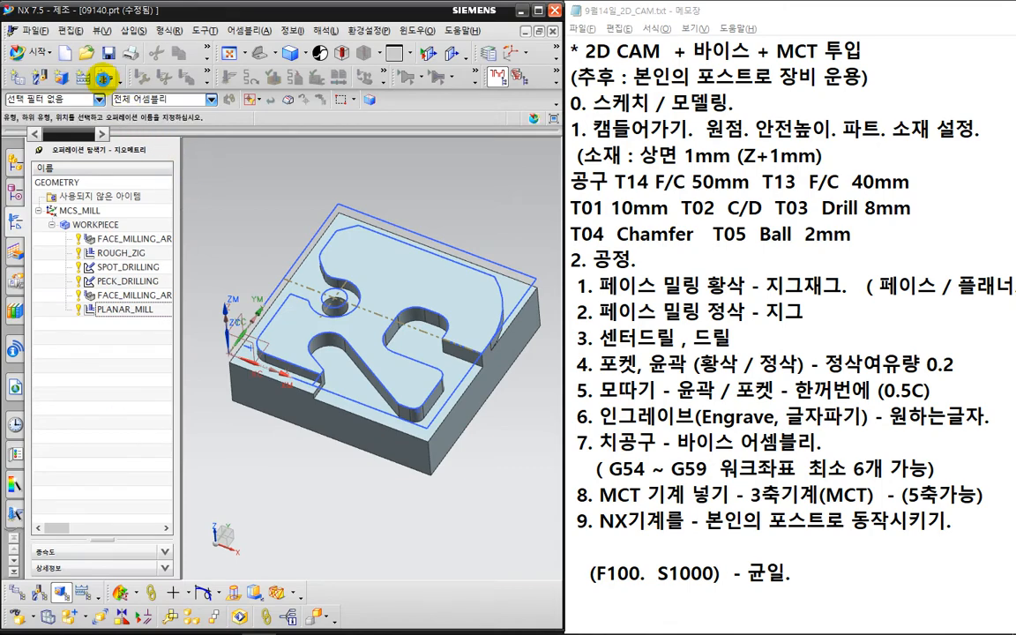
pyautogui.hotkey('ctrl', '2')
pyautogui.moveTo(503, 364); pyautogui.dragTo(501, 376)
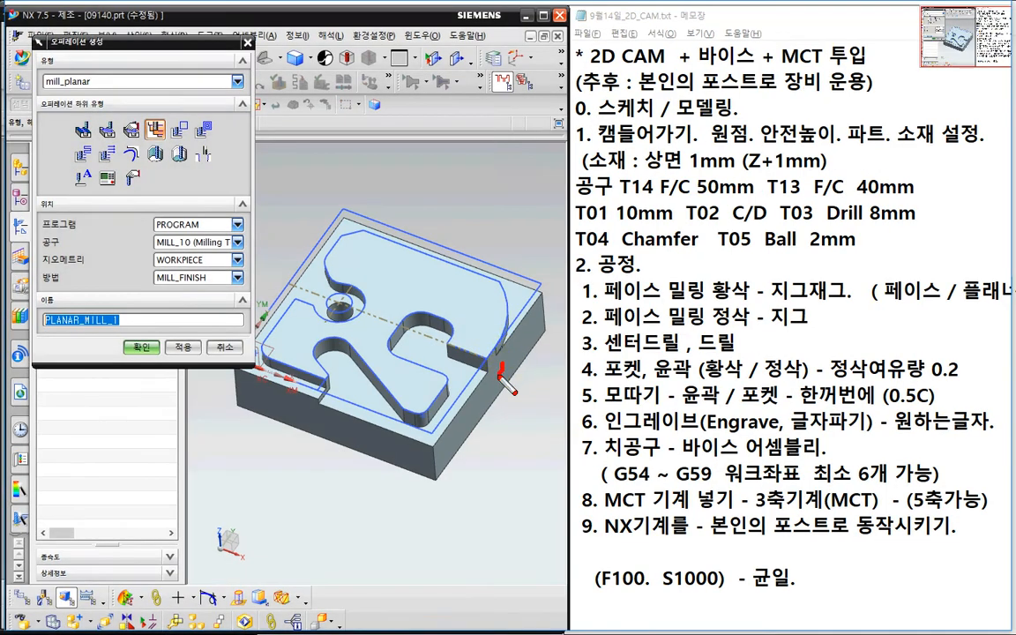
pyautogui.moveTo(408, 337)
pyautogui.mouseDown()
pyautogui.moveTo(415, 359)
pyautogui.moveTo(348, 402)
pyautogui.moveTo(305, 371)
pyautogui.moveTo(304, 425)
pyautogui.mouseUp()
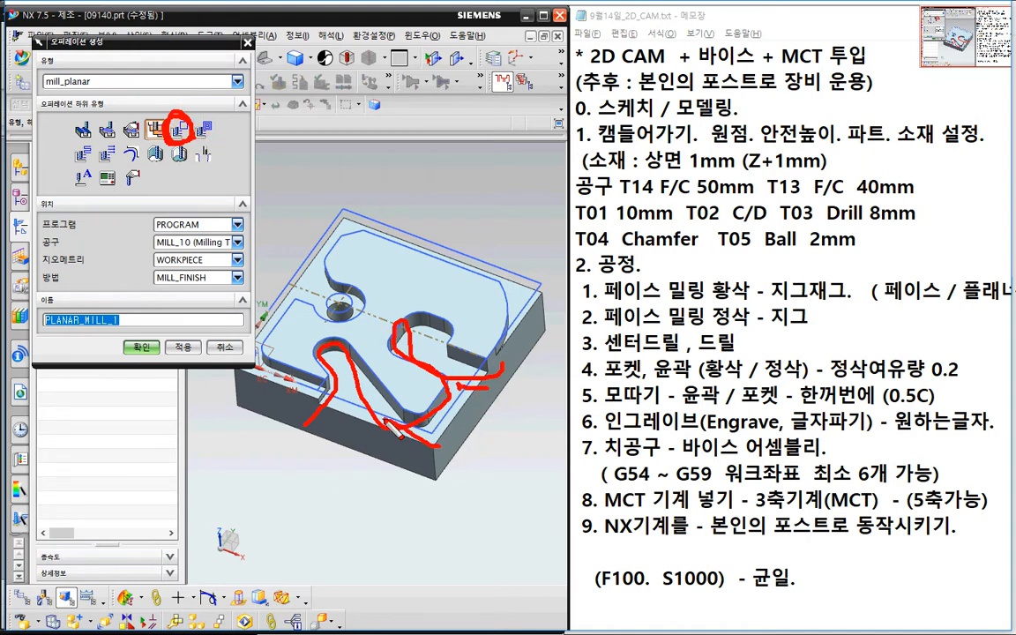
pyautogui.press('Escape')
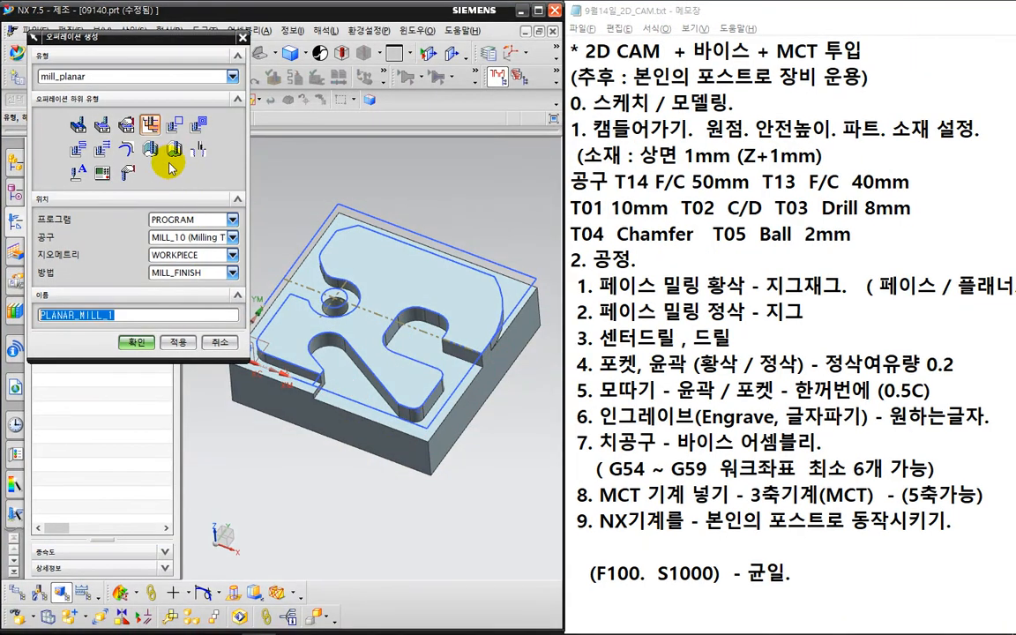
pyautogui.click(148, 125)
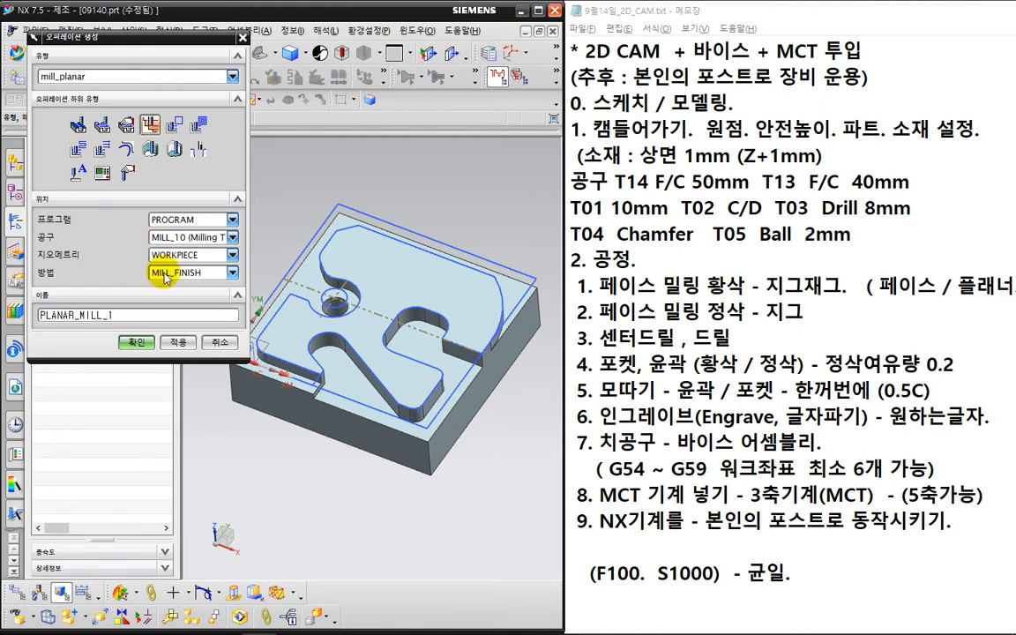
pyautogui.click(139, 343)
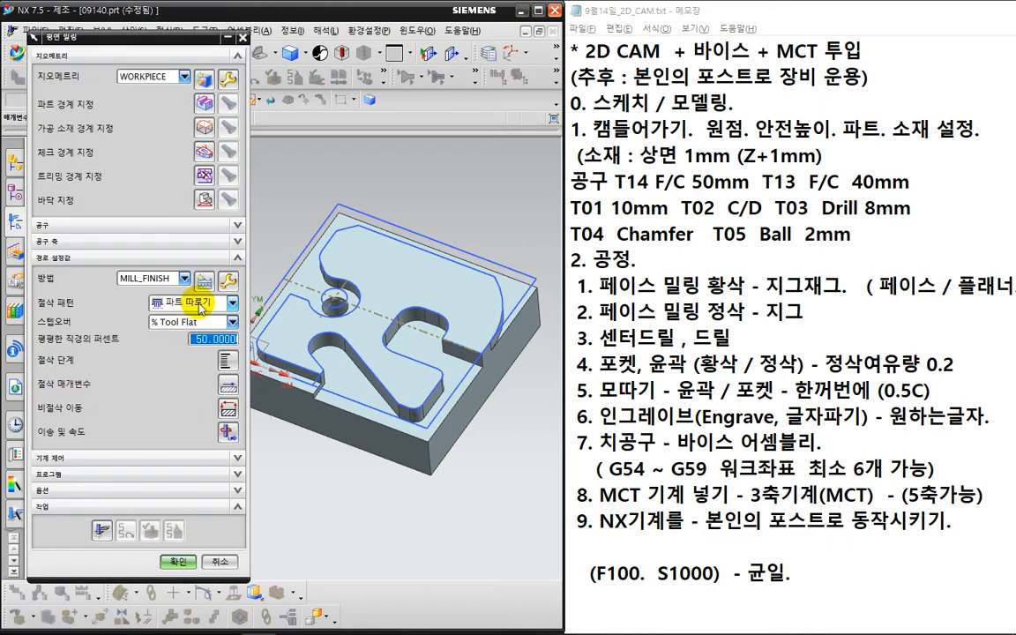
# - Switch the new planar mill's cut pattern to Profile and start defining its part boundary
pyautogui.click(201, 302)
pyautogui.click(201, 307)
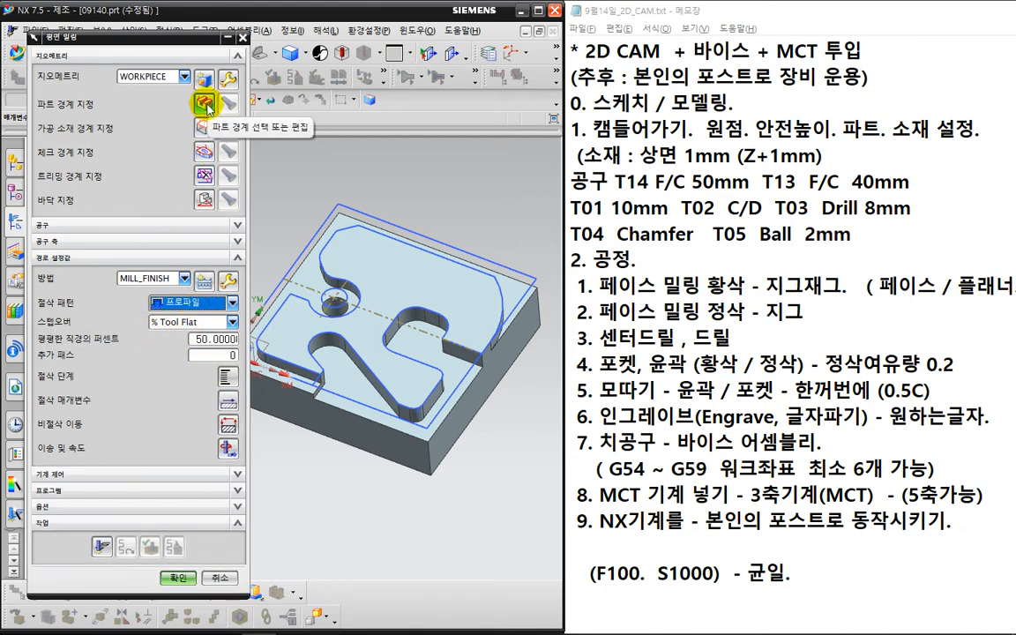
pyautogui.click(204, 104)
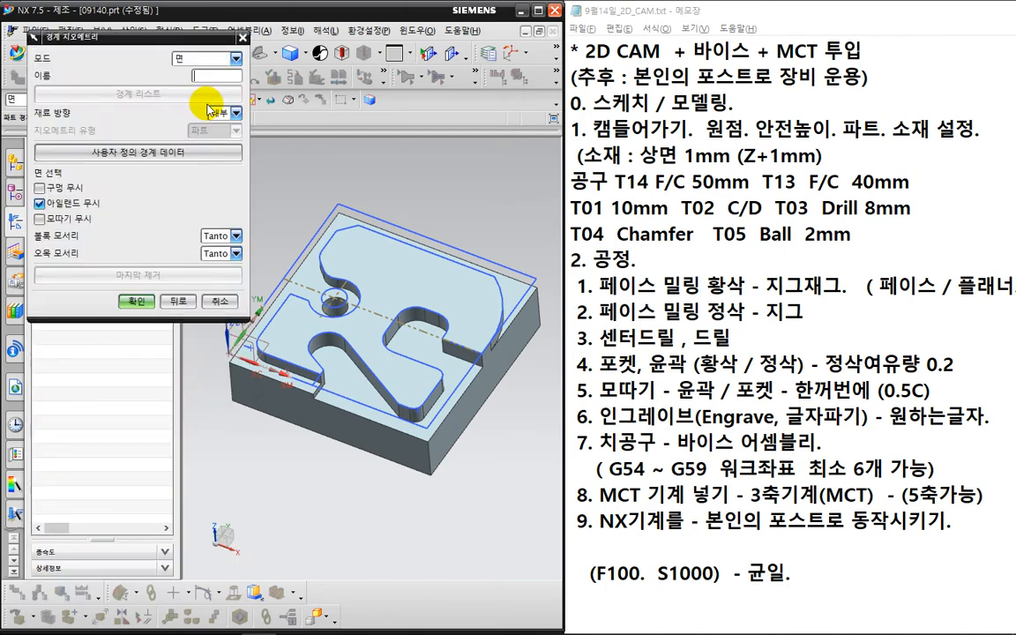
pyautogui.hotkey('ctrl', '2')
pyautogui.moveTo(456, 291); pyautogui.dragTo(447, 355)
pyautogui.moveTo(430, 339); pyautogui.dragTo(434, 354)
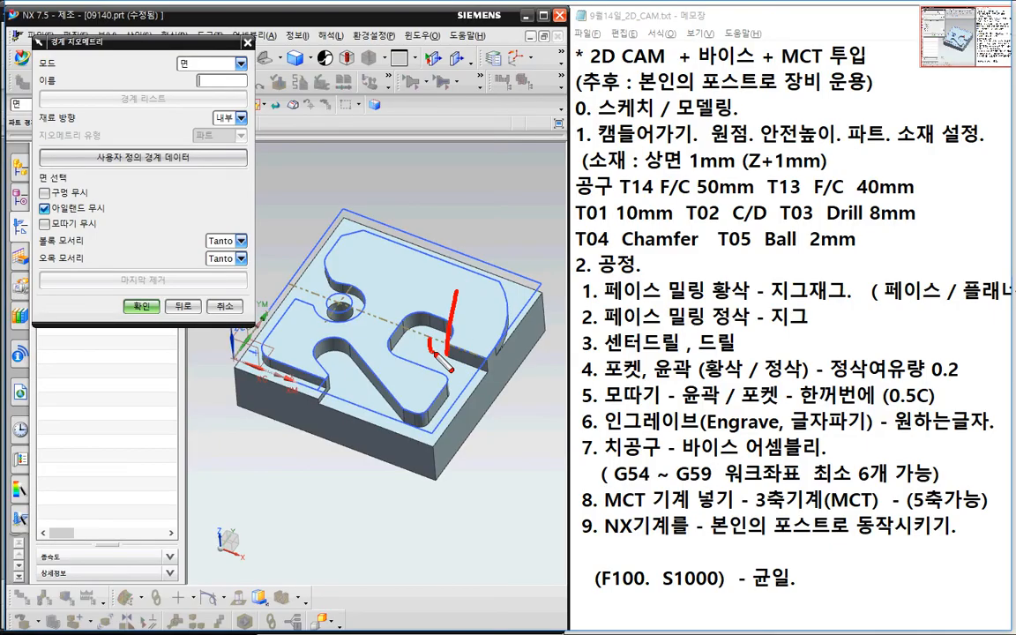
pyautogui.moveTo(497, 378)
pyautogui.mouseDown()
pyautogui.moveTo(397, 322)
pyautogui.moveTo(351, 362)
pyautogui.moveTo(295, 380)
pyautogui.moveTo(477, 414)
pyautogui.mouseUp()
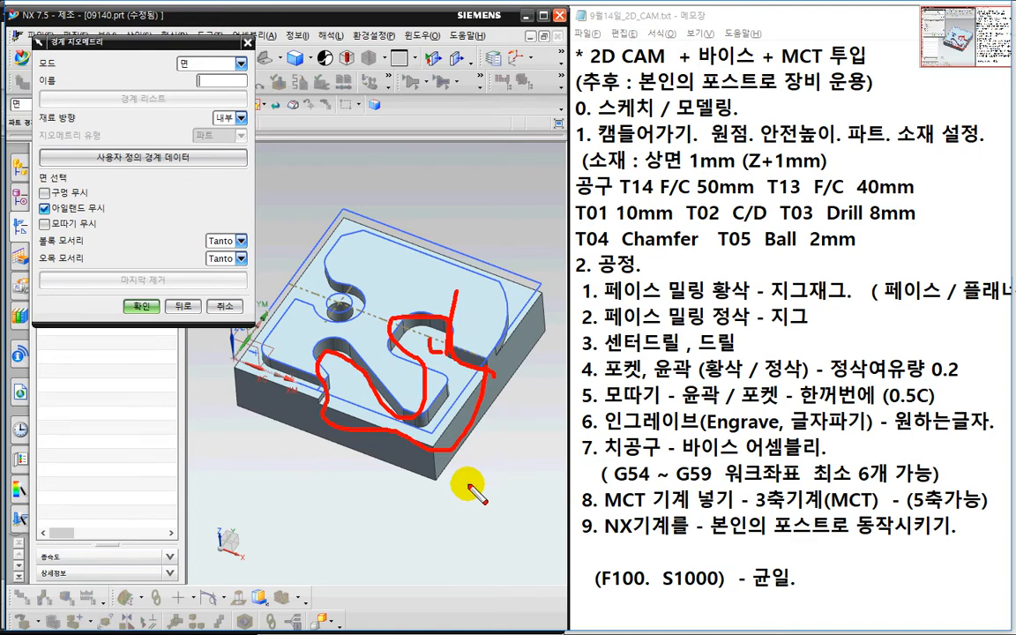
pyautogui.press('Escape')
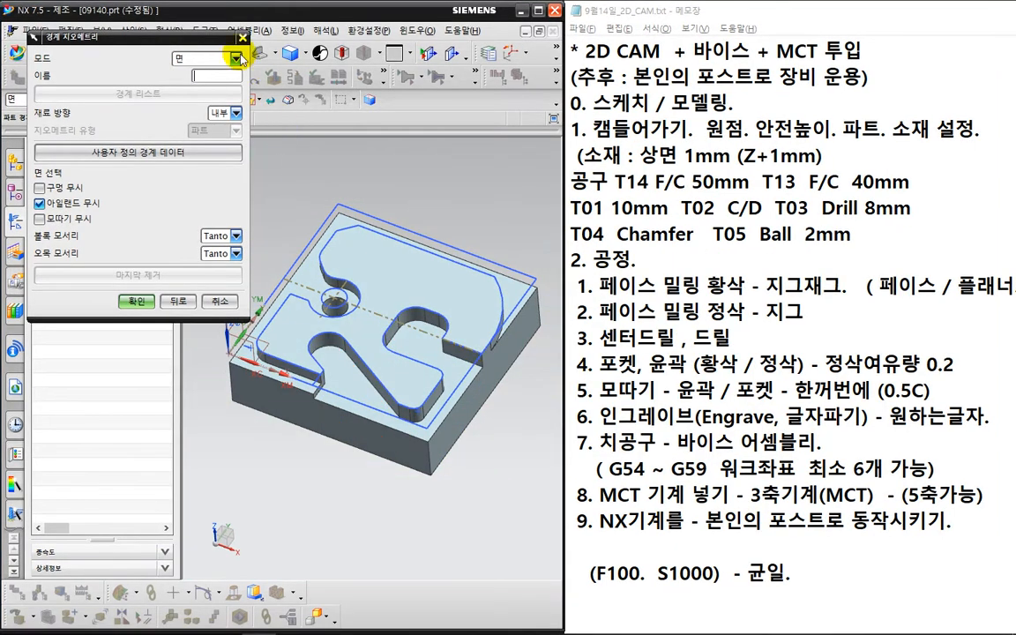
# - Set the boundary to Curves/Edges mode, Open type, with material on the Right side
pyautogui.click(240, 64)
pyautogui.click(234, 73)
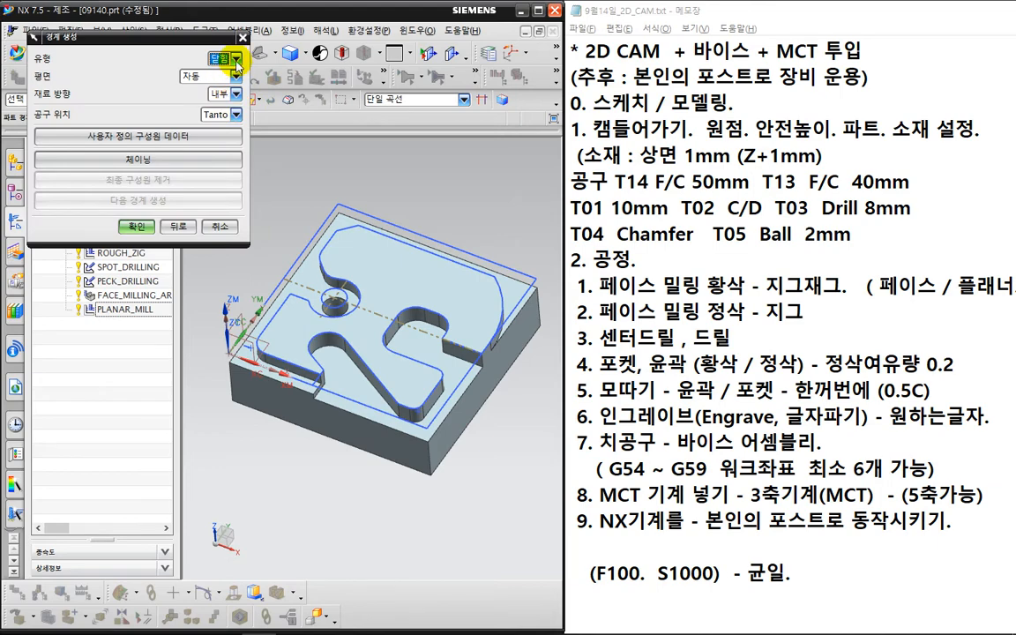
pyautogui.click(237, 60)
pyautogui.click(221, 85)
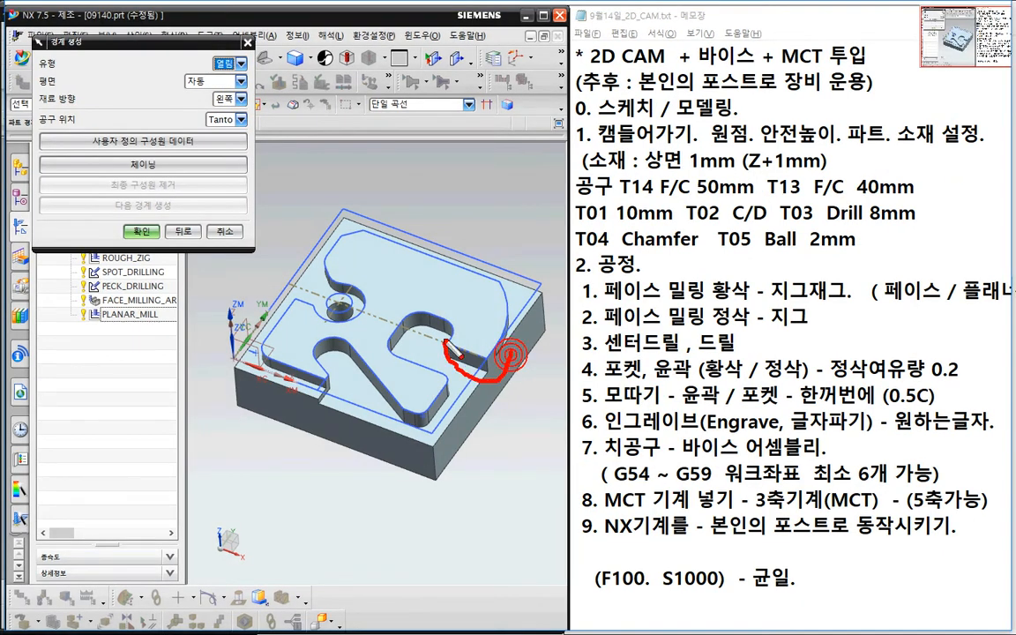
pyautogui.moveTo(447, 343)
pyautogui.mouseDown()
pyautogui.moveTo(417, 332)
pyautogui.moveTo(408, 429)
pyautogui.moveTo(342, 389)
pyautogui.moveTo(274, 444)
pyautogui.mouseUp()
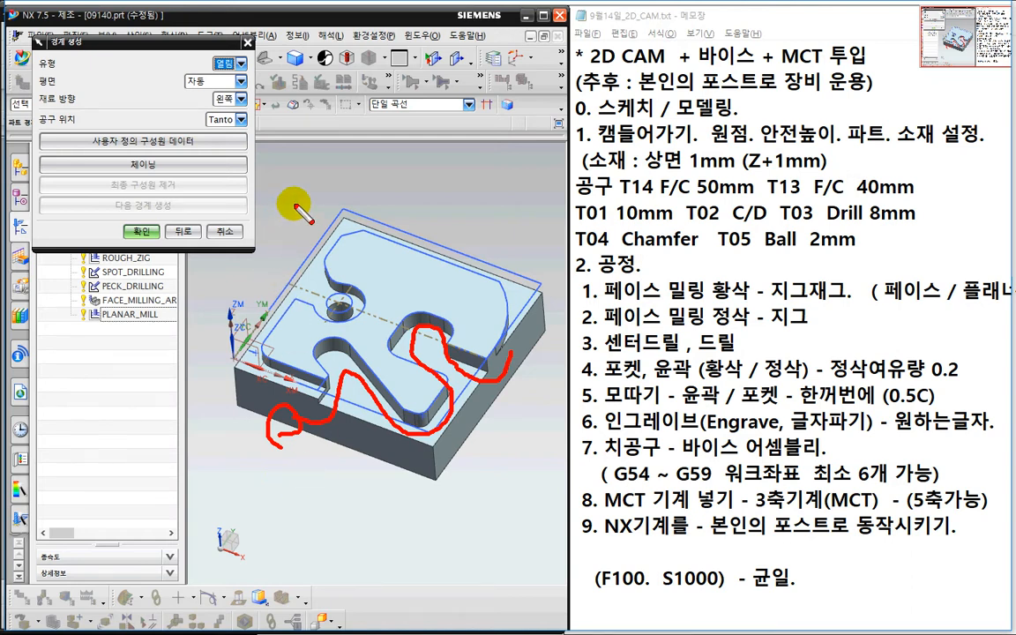
pyautogui.press('Escape')
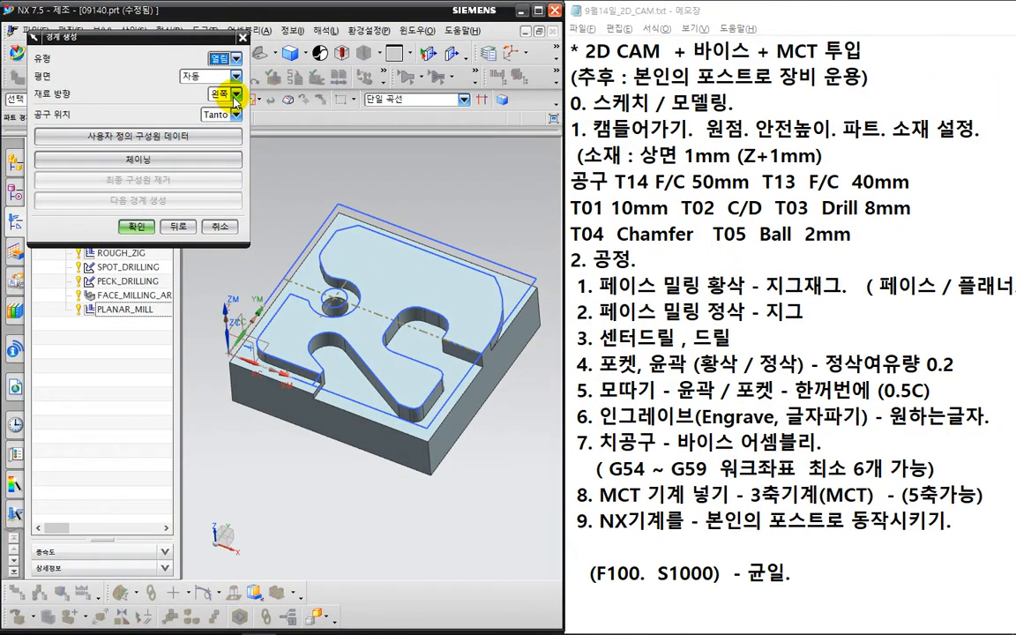
pyautogui.click(235, 96)
pyautogui.click(233, 120)
pyautogui.hotkey('ctrl', '2')
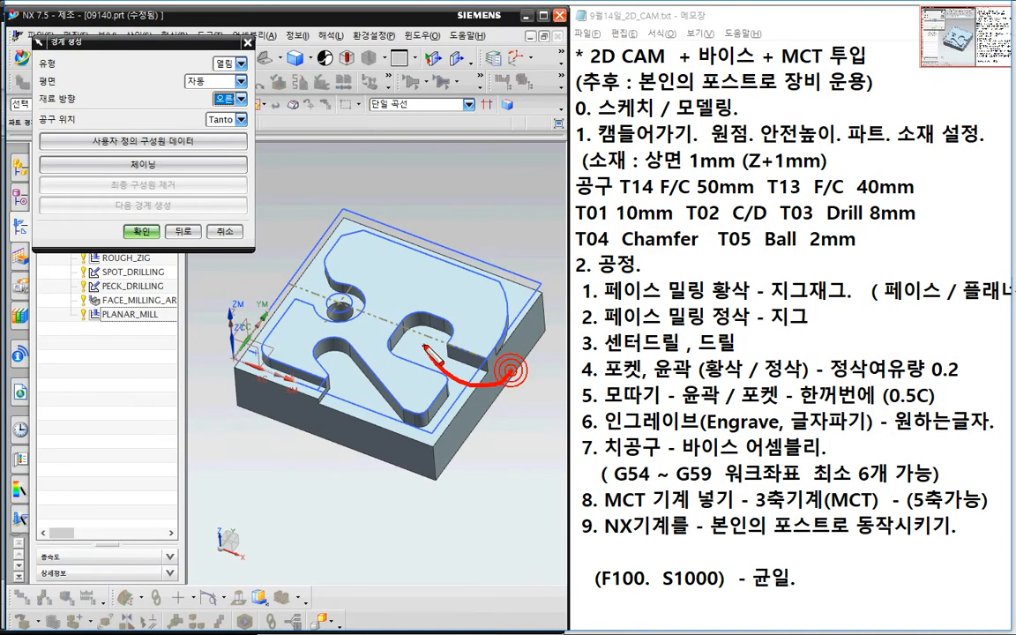
pyautogui.moveTo(439, 360)
pyautogui.mouseDown()
pyautogui.moveTo(433, 389)
pyautogui.moveTo(362, 353)
pyautogui.moveTo(329, 388)
pyautogui.moveTo(328, 406)
pyautogui.mouseUp()
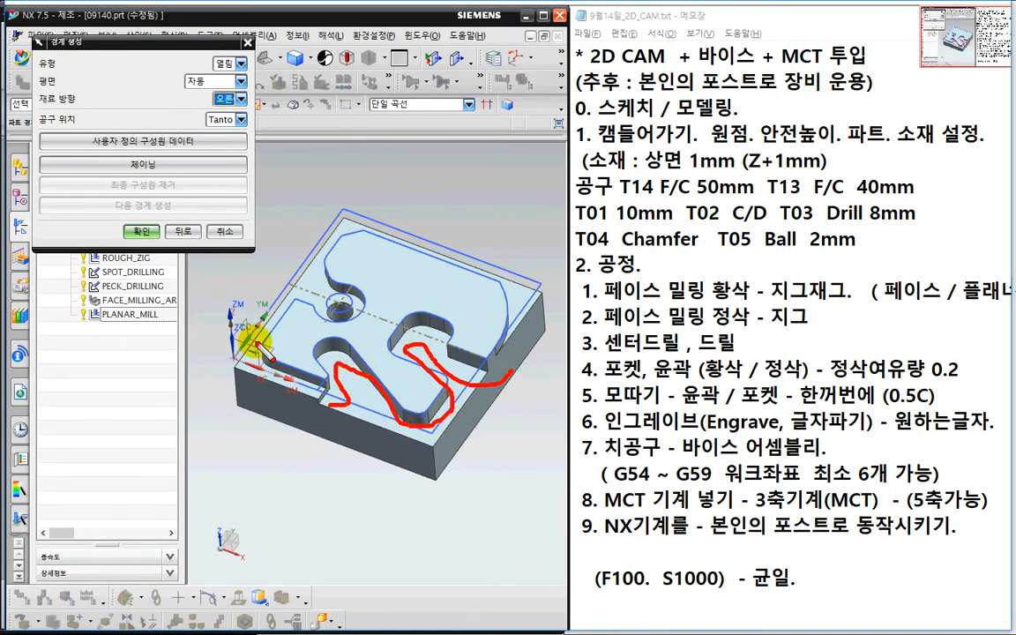
pyautogui.press('Escape')
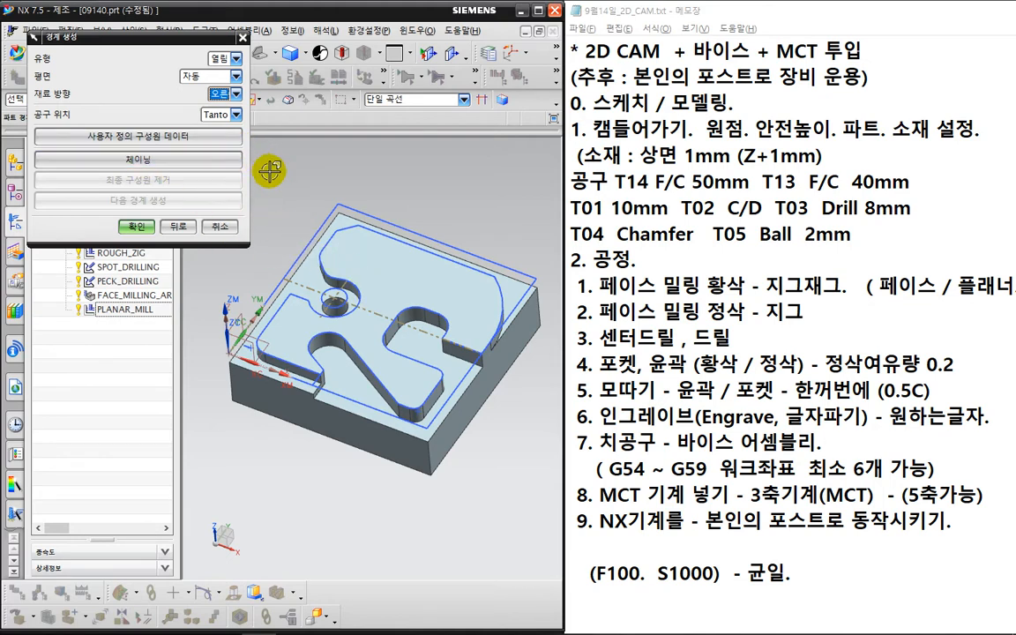
pyautogui.scroll(2, 341, 244)
pyautogui.scroll(2, 472, 420)
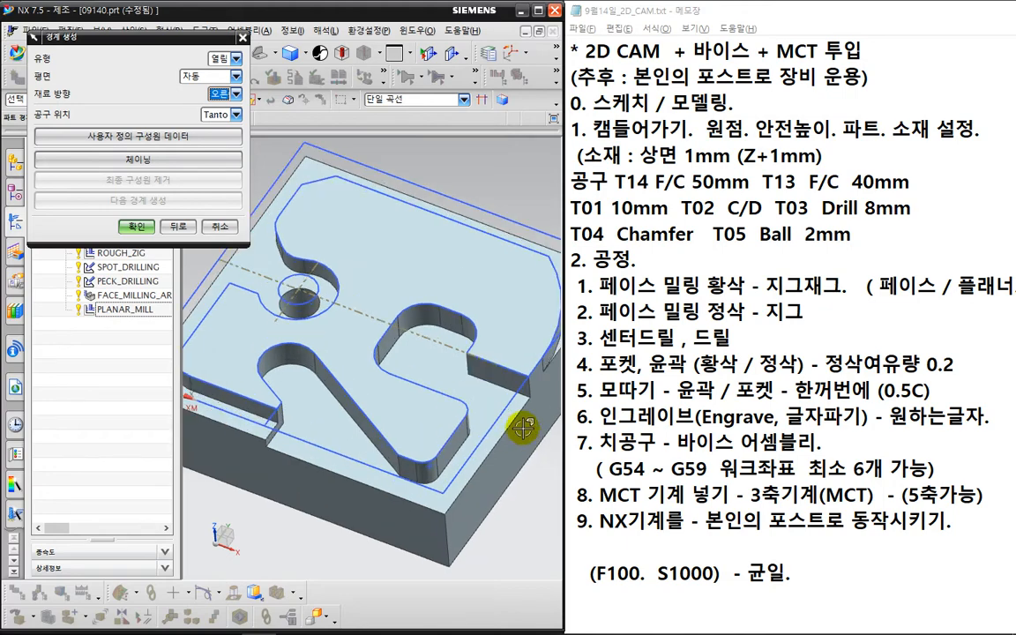
# - Chain the first pocket edges: the starting edge, short edge, adjoining arc and straight top edge
pyautogui.click(481, 381)
pyautogui.scroll(3, 481, 382)
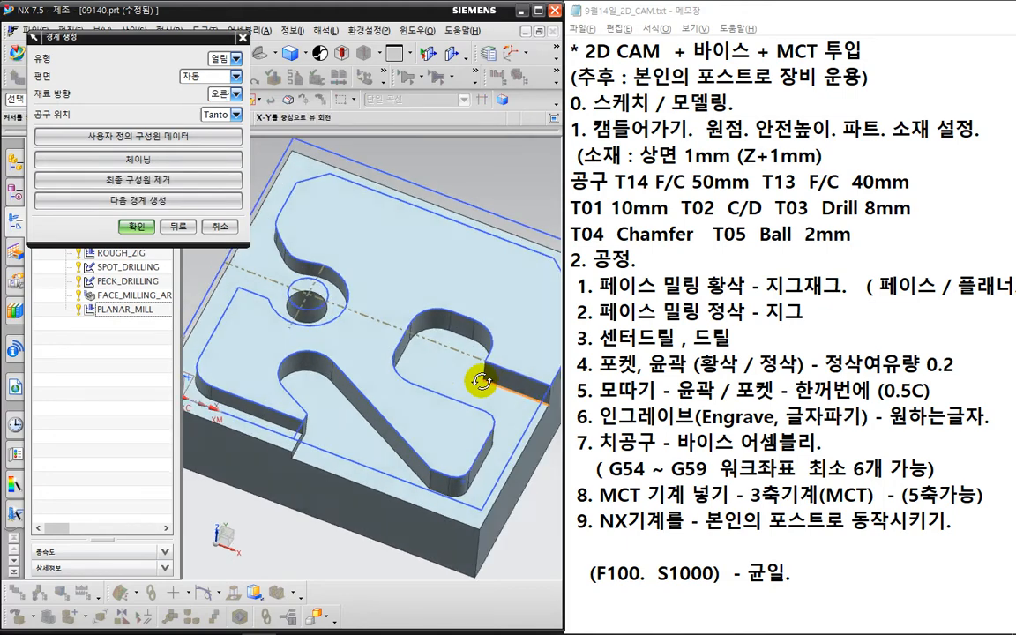
pyautogui.scroll(2, 509, 386)
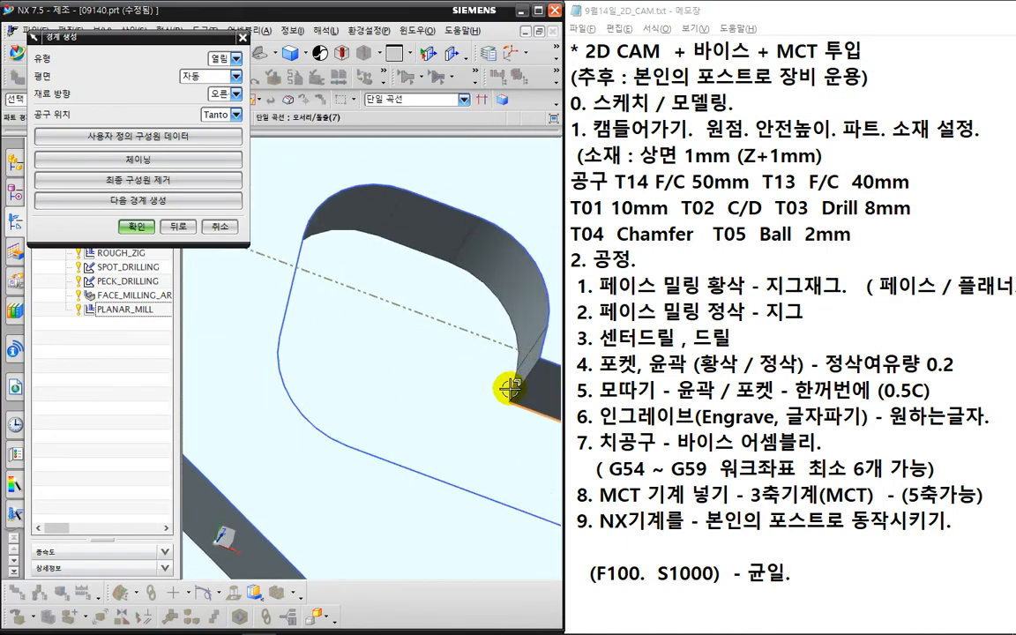
pyautogui.click(514, 384)
pyautogui.click(487, 286)
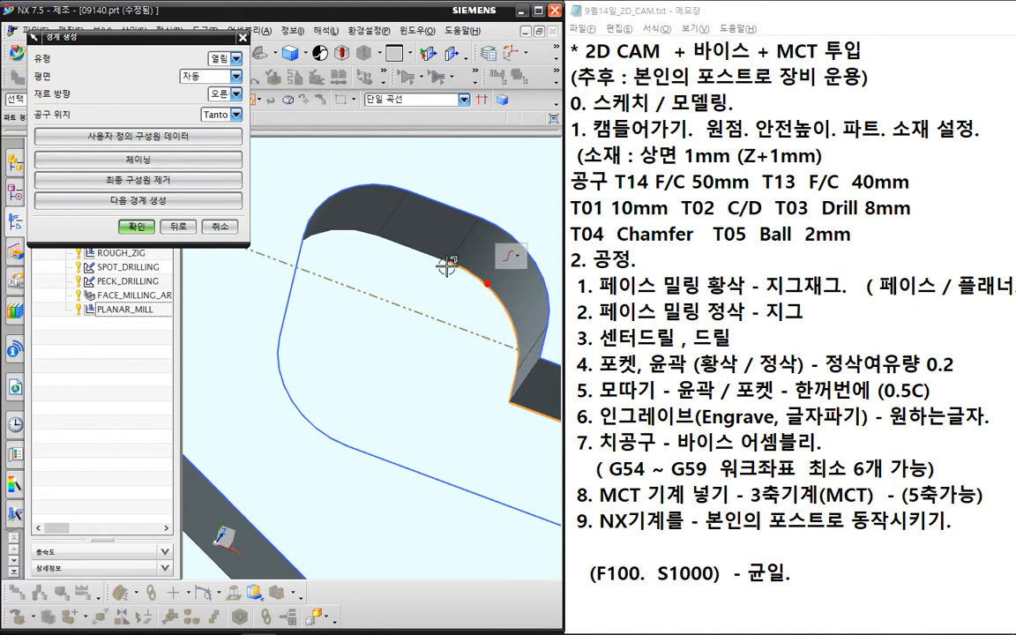
pyautogui.click(395, 246)
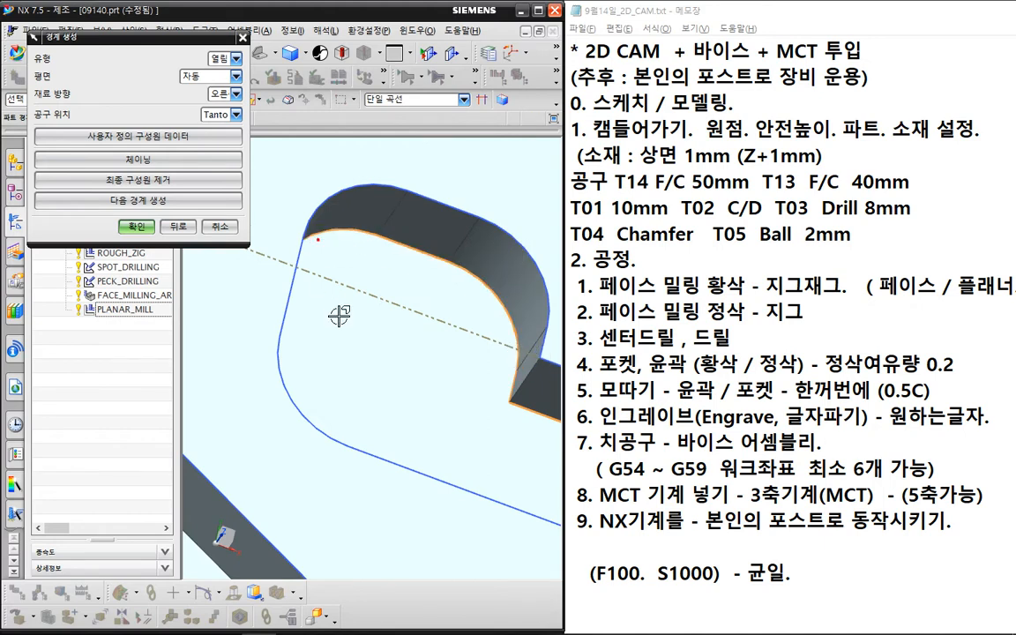
pyautogui.scroll(-5, 339, 316)
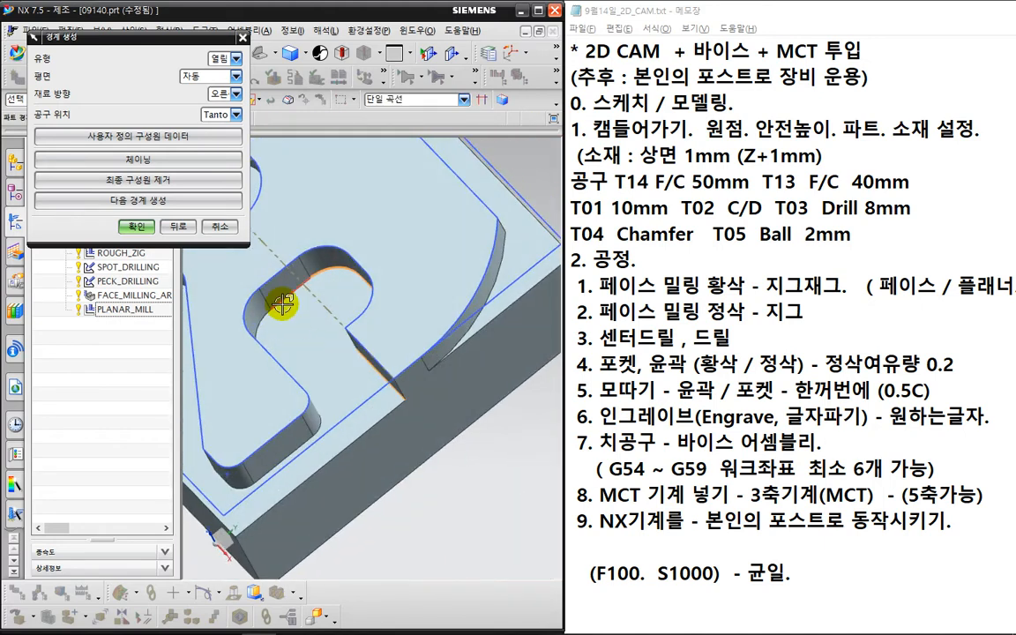
# - Add the bottom arc, short straight, slanted and left bottom arc edges, then confirm the boundary
pyautogui.moveTo(258, 280); pyautogui.dragTo(303, 393, button='middle')
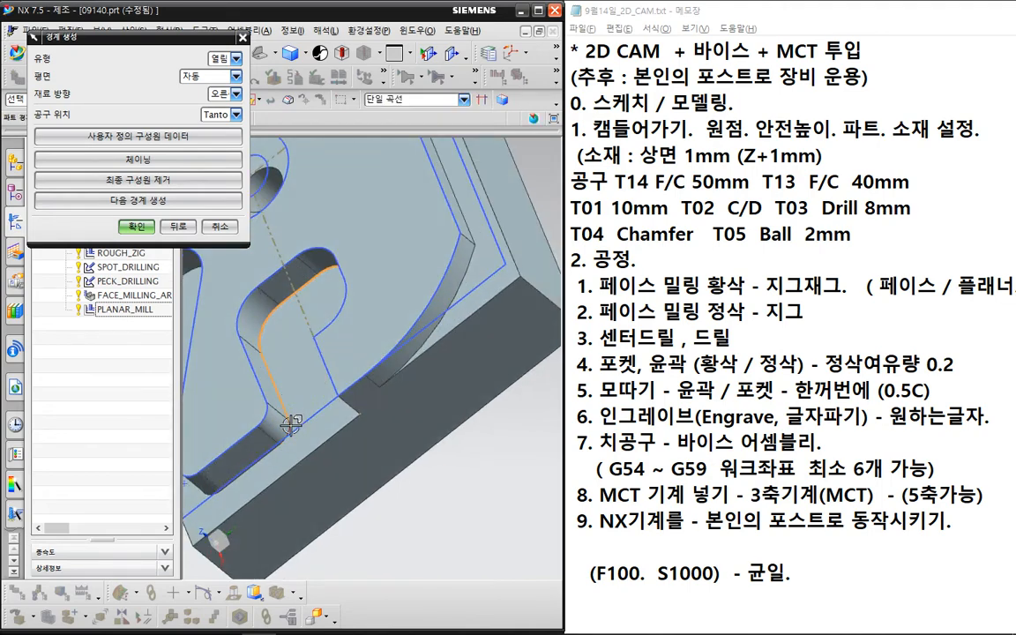
pyautogui.moveTo(304, 435); pyautogui.dragTo(355, 441, button='middle')
pyautogui.scroll(2, 370, 428)
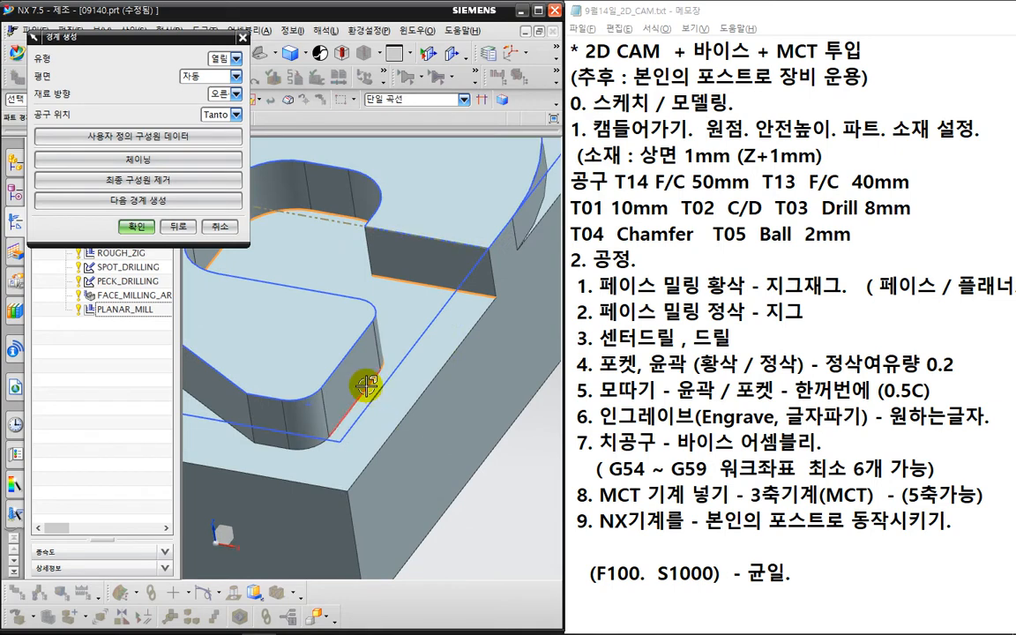
pyautogui.click(308, 449)
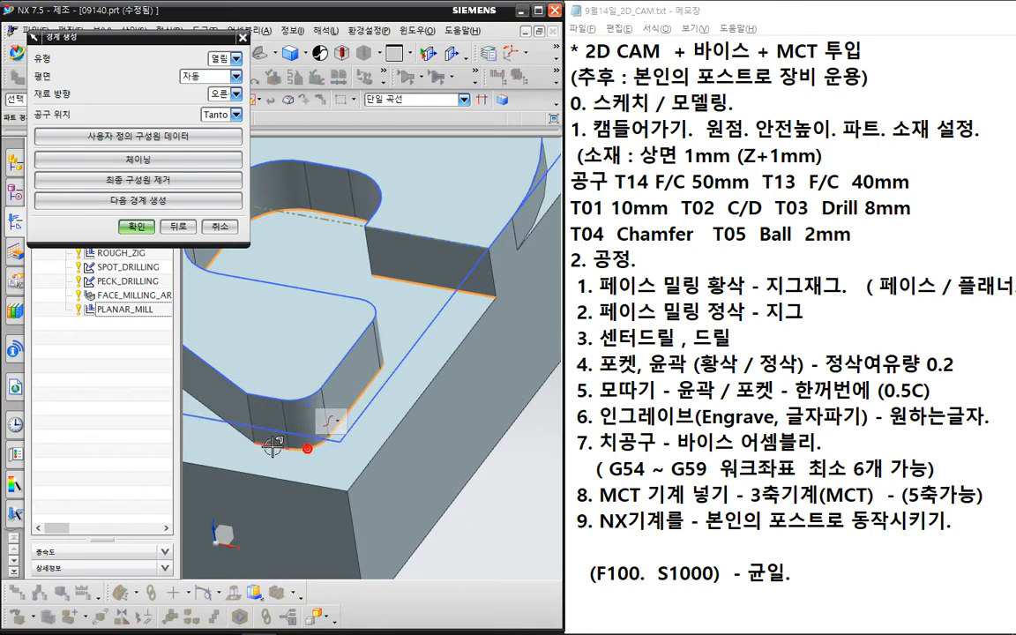
pyautogui.click(272, 447)
pyautogui.click(218, 408)
pyautogui.scroll(-3, 284, 393)
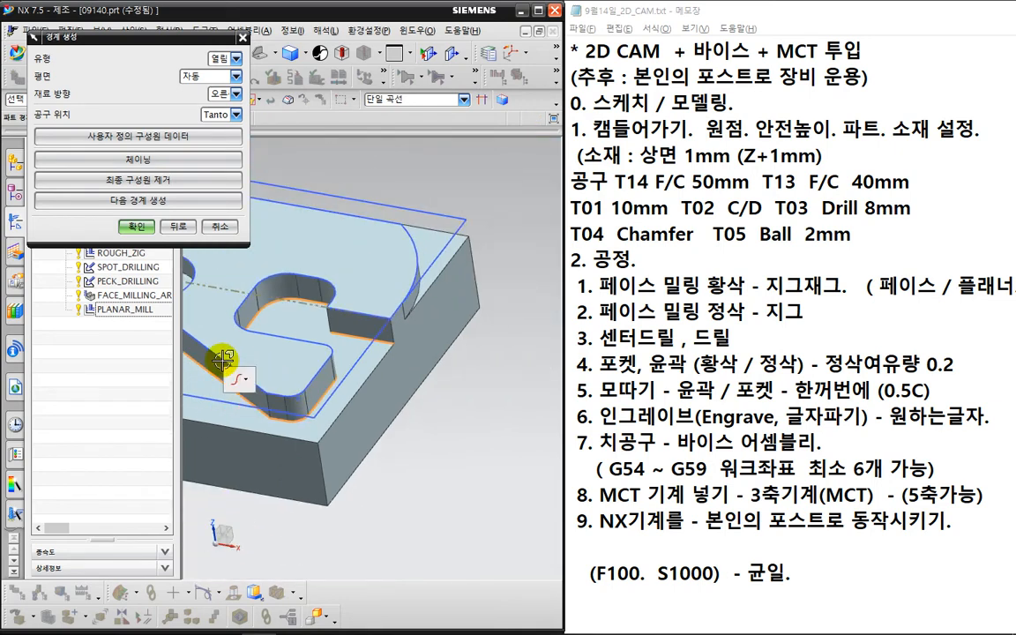
pyautogui.keyDown('shift'); pyautogui.moveTo(280, 343); pyautogui.dragTo(397, 349, button='middle'); pyautogui.keyUp('shift')
pyautogui.click(259, 353)
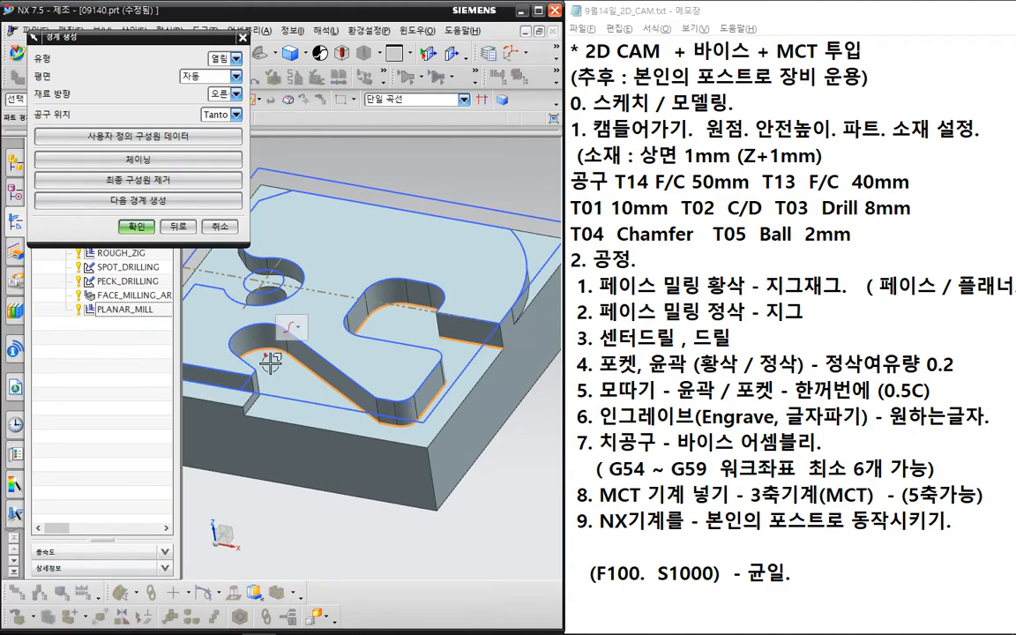
pyautogui.scroll(3, 273, 390)
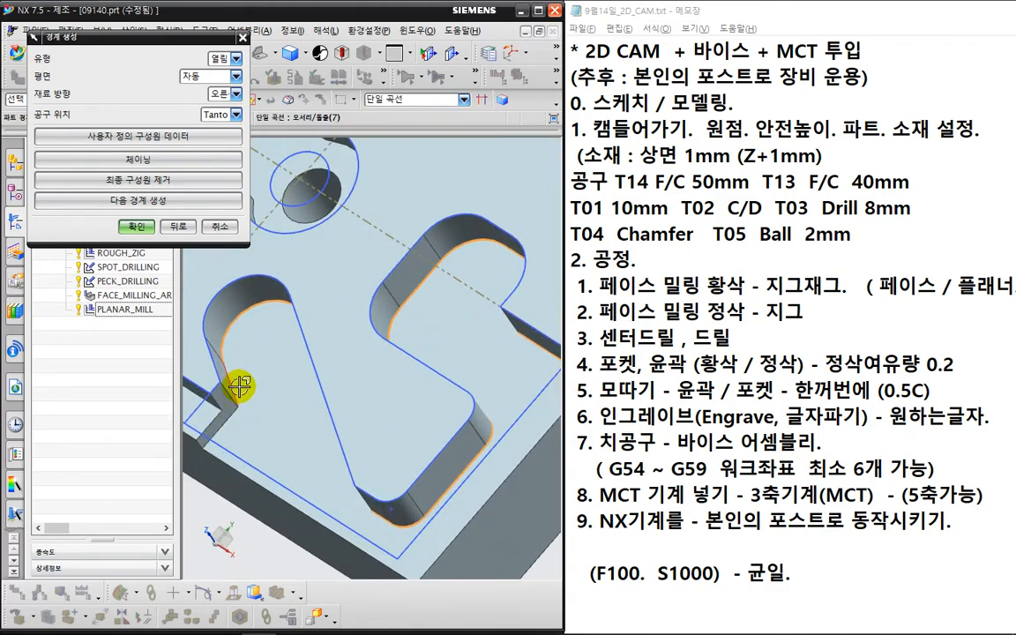
pyautogui.scroll(-4, 279, 424)
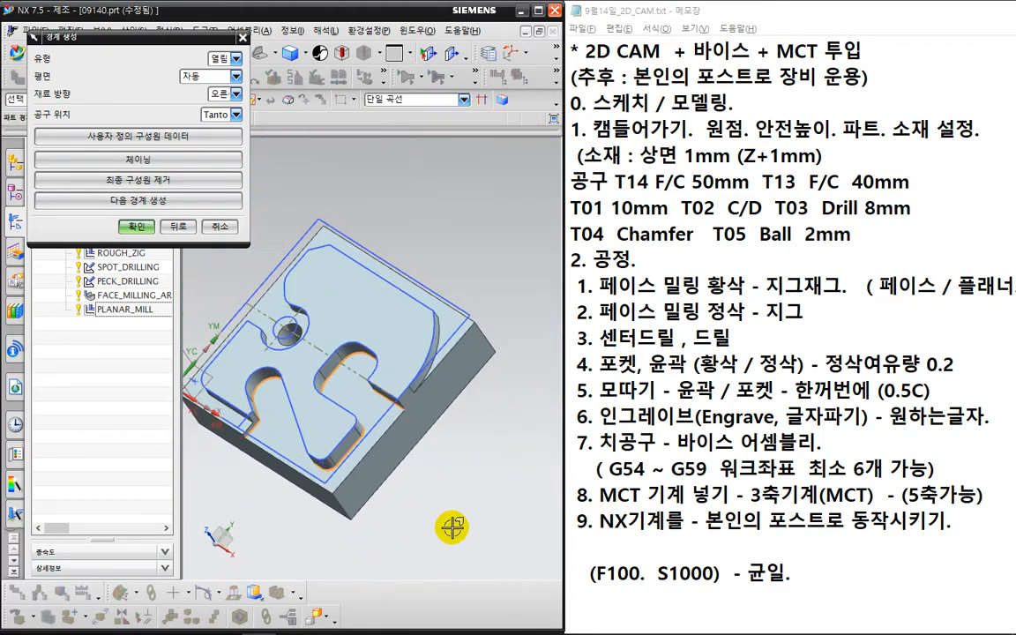
pyautogui.moveTo(408, 473); pyautogui.dragTo(468, 425, button='middle')
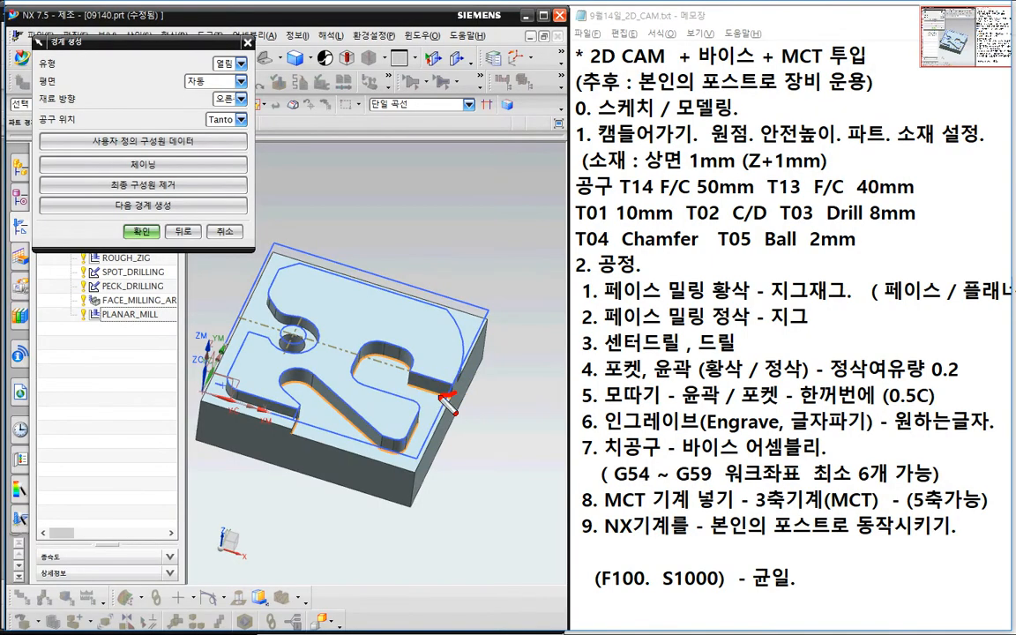
pyautogui.moveTo(371, 352)
pyautogui.mouseDown()
pyautogui.moveTo(357, 402)
pyautogui.moveTo(304, 384)
pyautogui.moveTo(284, 445)
pyautogui.mouseUp()
pyautogui.click(141, 231)
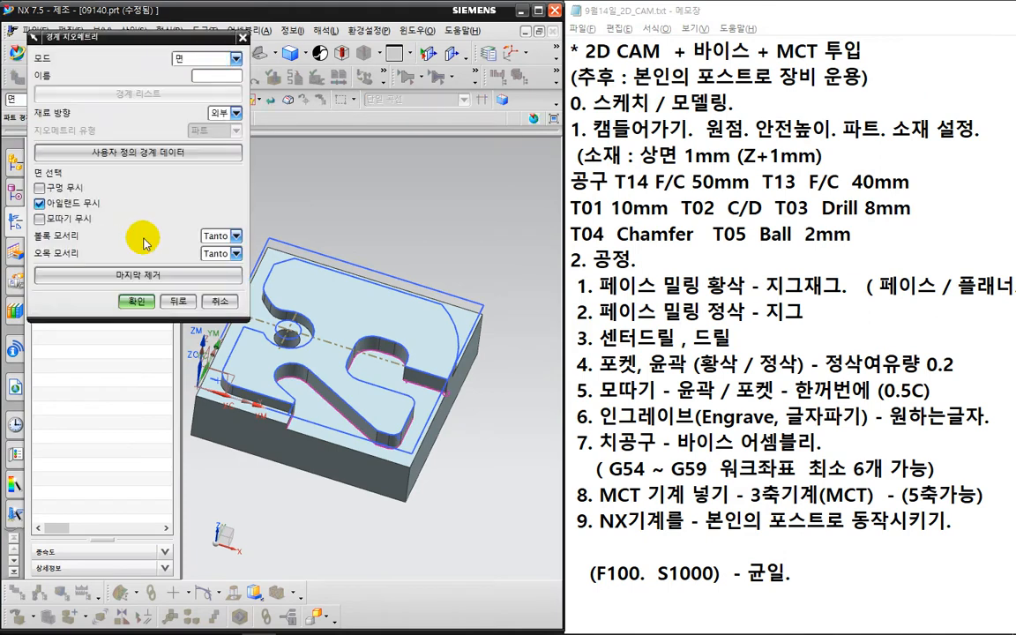
# - Accept the pocket boundary and set the pocket's bottom face as the floor
pyautogui.click(150, 300)
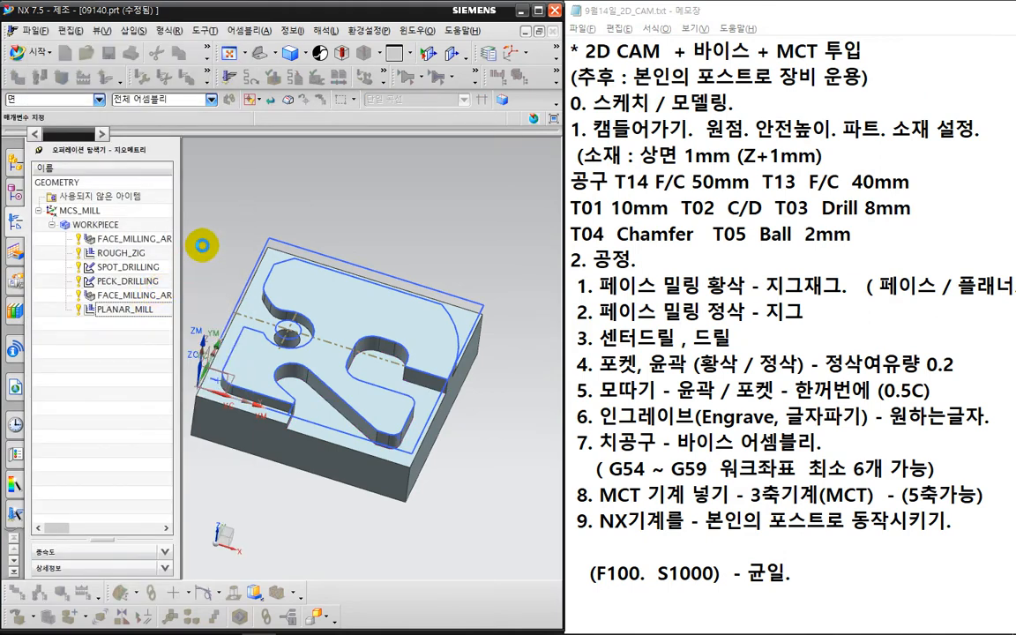
pyautogui.click(205, 202)
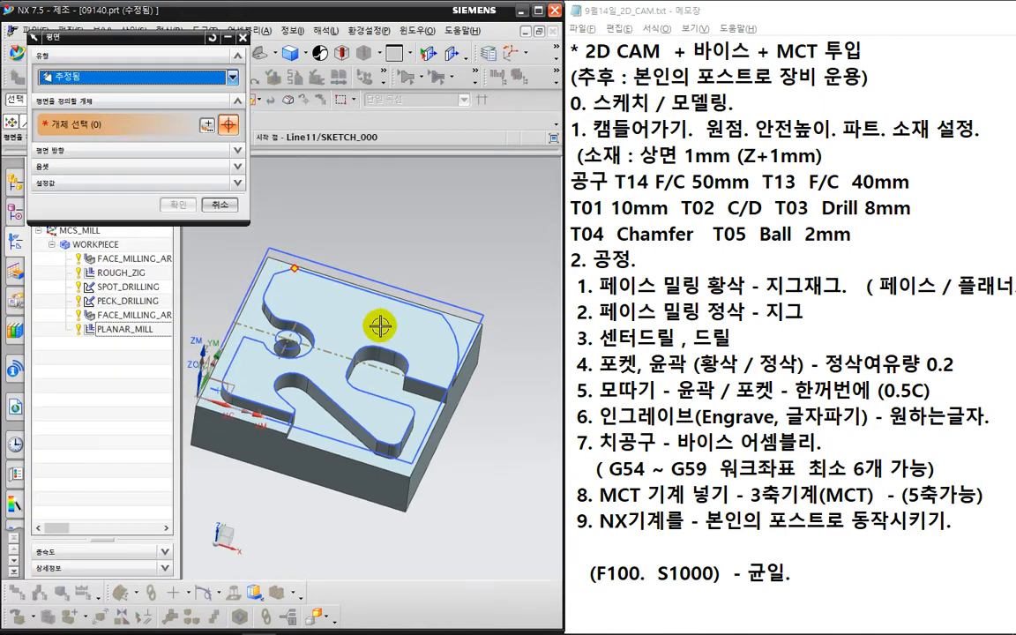
pyautogui.click(418, 409)
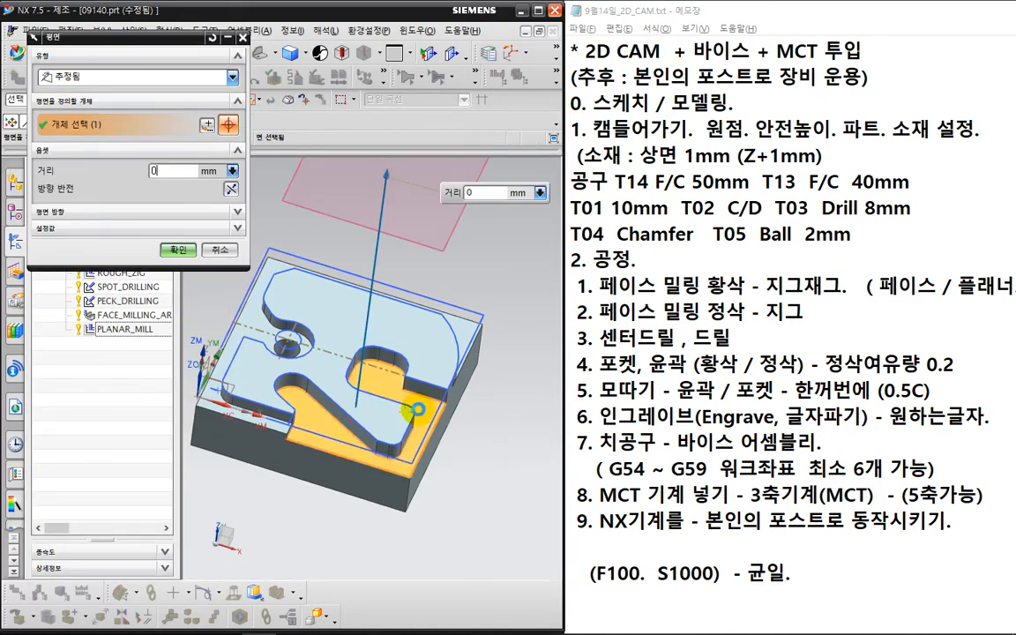
pyautogui.click(180, 250)
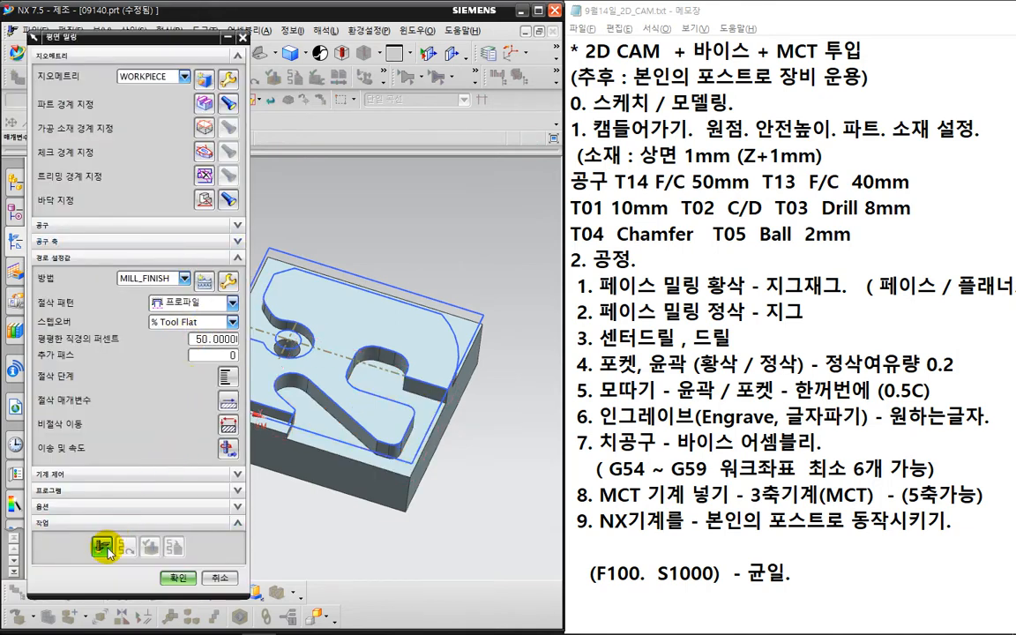
# - Generate the profile toolpath and inspect it around the 2-shaped pocket
pyautogui.click(105, 548)
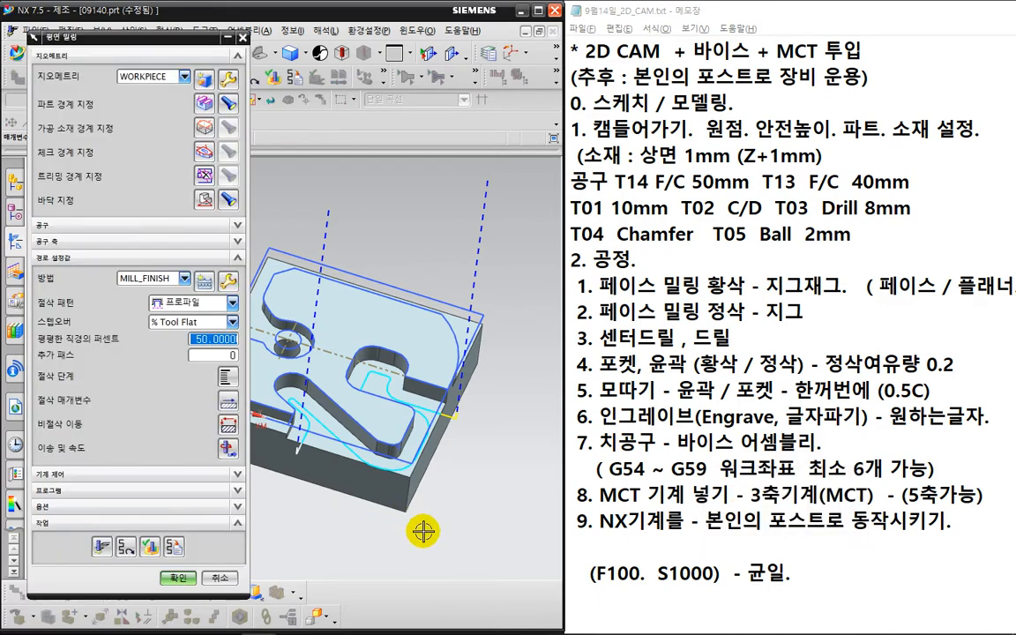
pyautogui.moveTo(435, 540); pyautogui.dragTo(474, 472, button='middle')
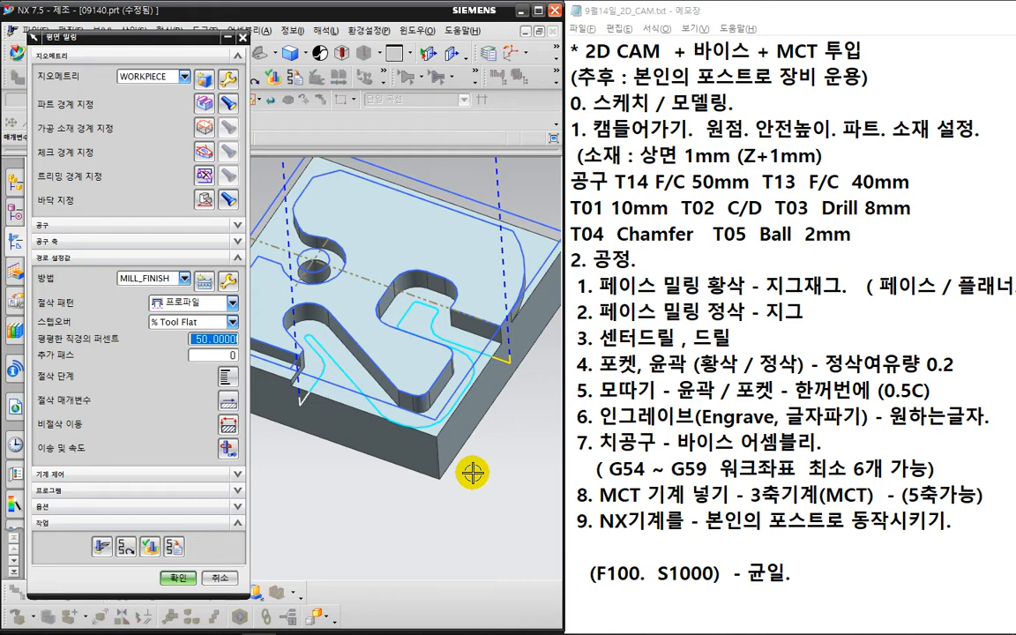
pyautogui.press('Tab')
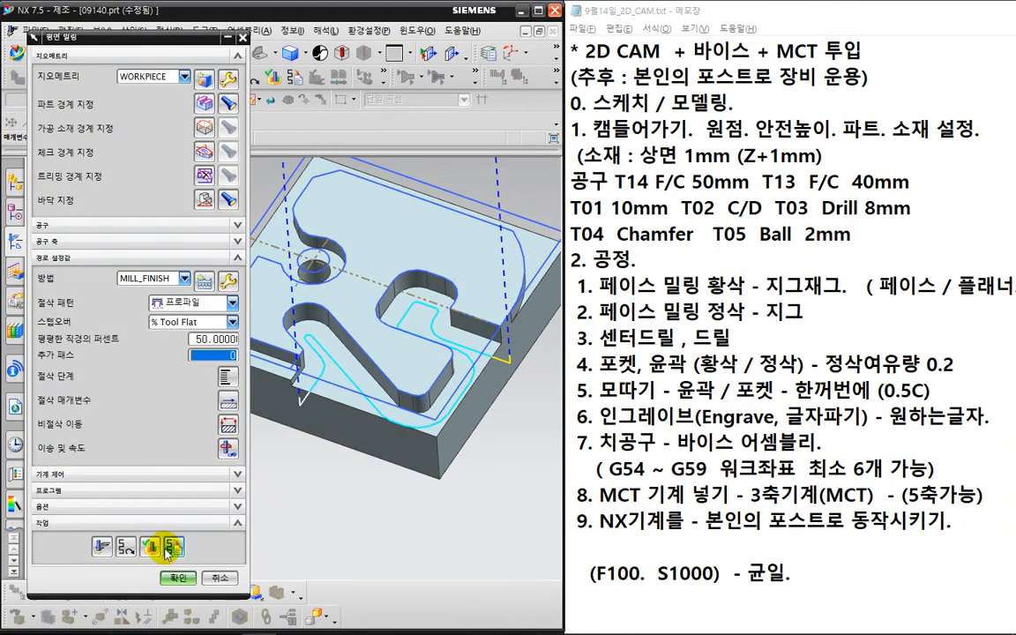
# - Verify PLANAR_MILL_1's toolpath with a 2D Dynamic cutting simulation, then close the visualization
pyautogui.click(155, 552)
pyautogui.click(129, 200)
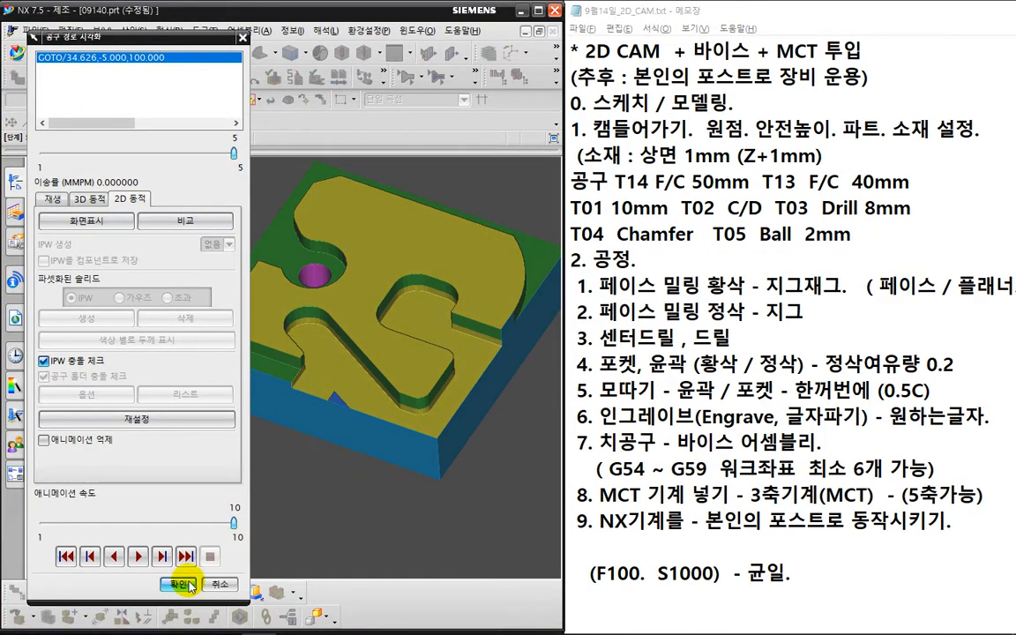
pyautogui.click(183, 588)
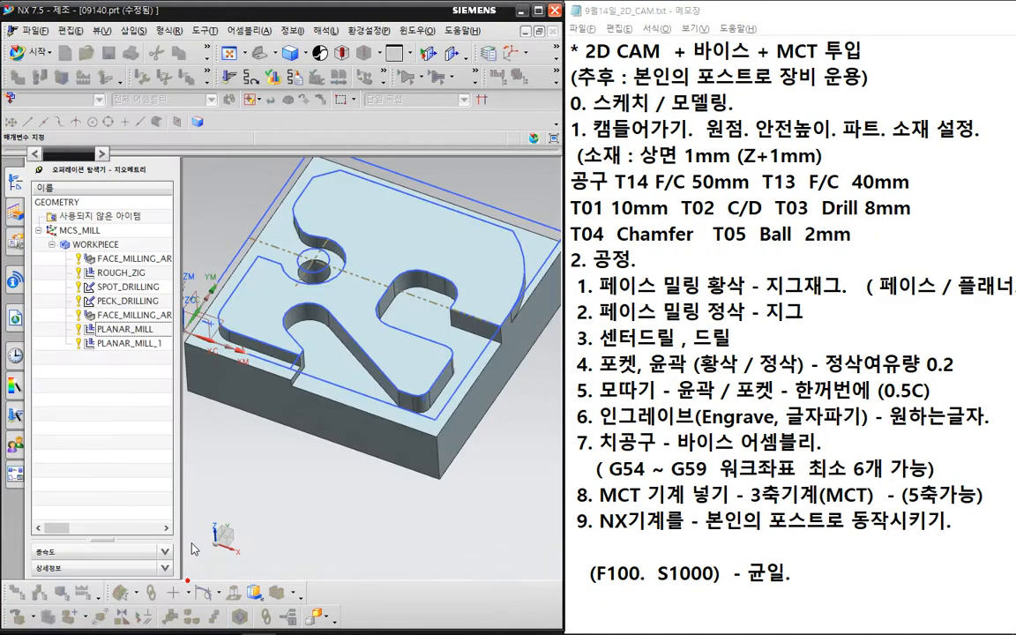
# - Try 1 additional pass and different stepover values, regenerating the toolpath each time
pyautogui.moveTo(226, 357); pyautogui.dragTo(256, 363)
pyautogui.write('1')
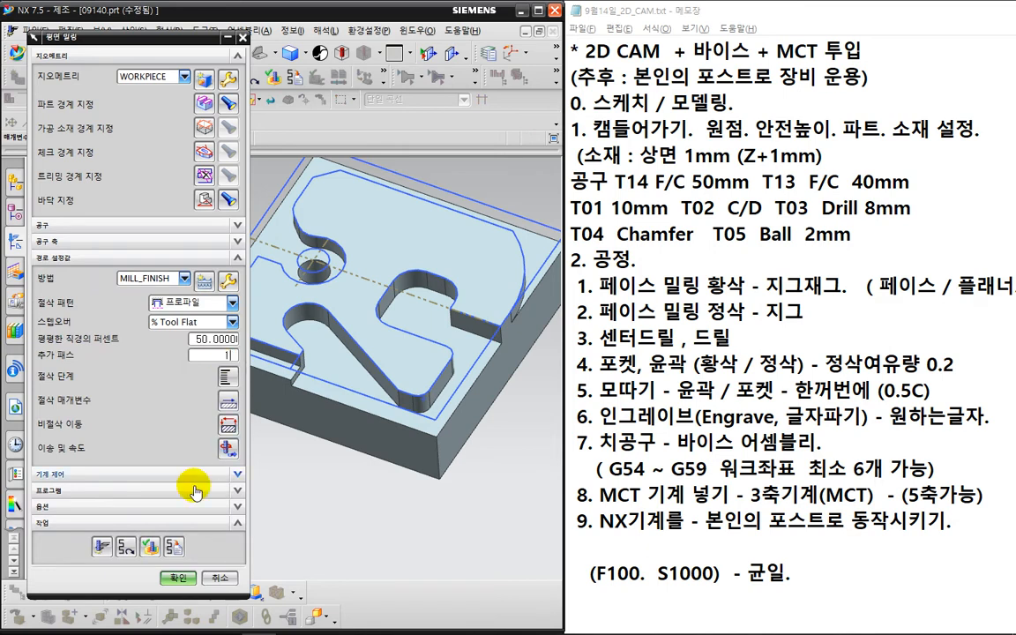
pyautogui.click(102, 546)
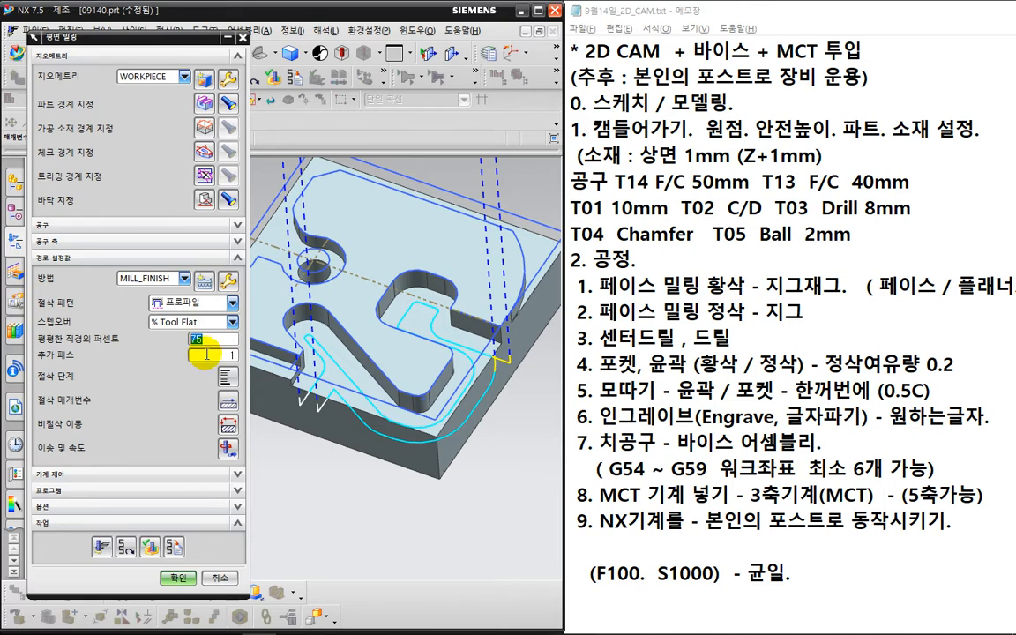
pyautogui.click(94, 493)
pyautogui.middleClick(304, 498)
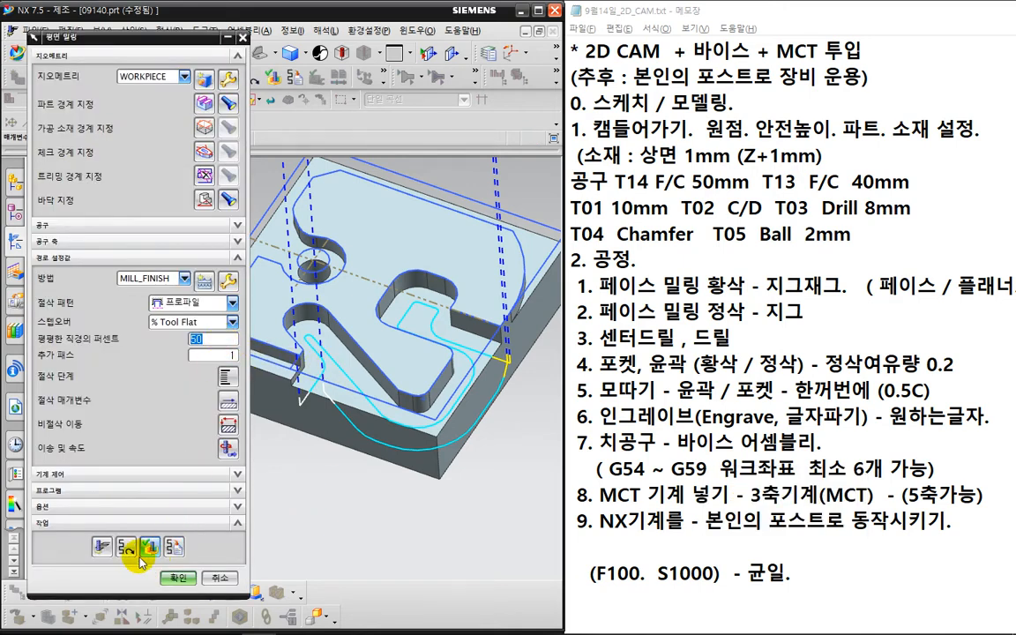
pyautogui.click(101, 547)
pyautogui.middleClick(92, 540)
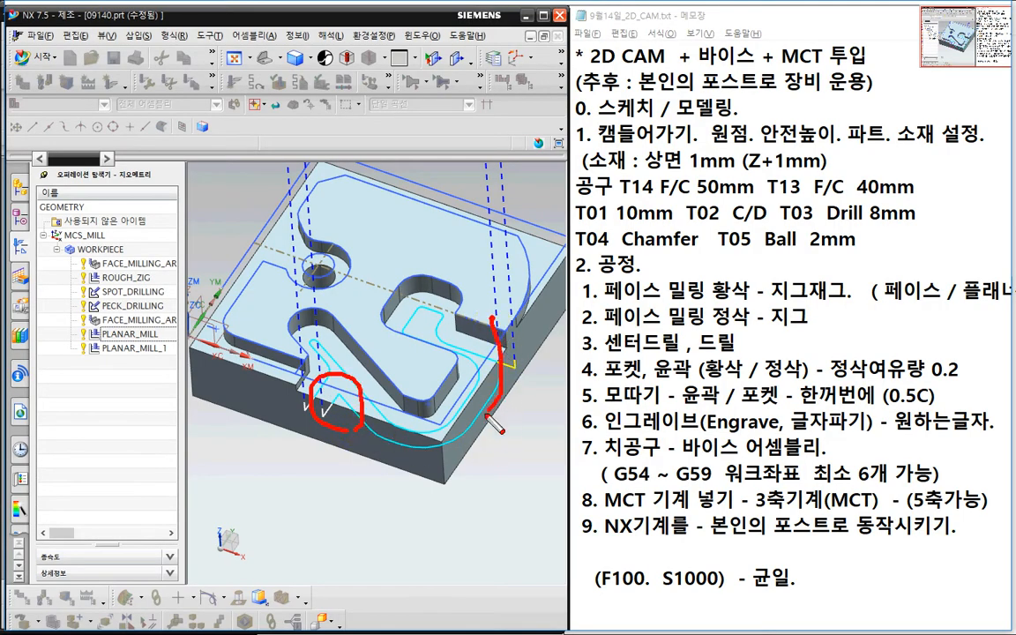
pyautogui.moveTo(487, 413); pyautogui.dragTo(321, 404)
pyautogui.press('Escape')
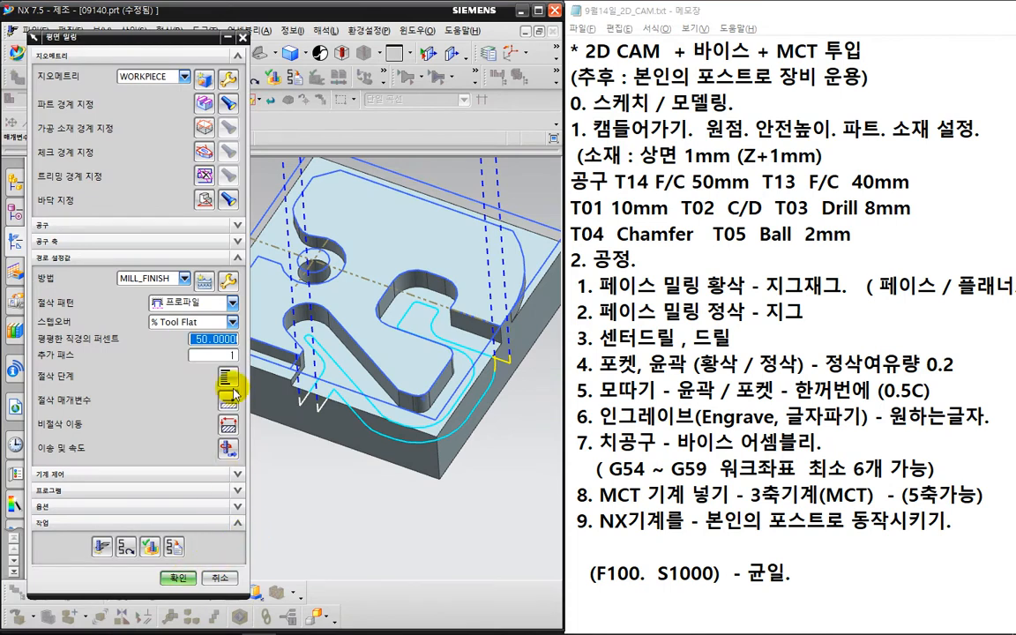
# - Reset additional passes to 0, accept the operation and regenerate PLANAR_MILL_1 from the navigator
pyautogui.write('0')
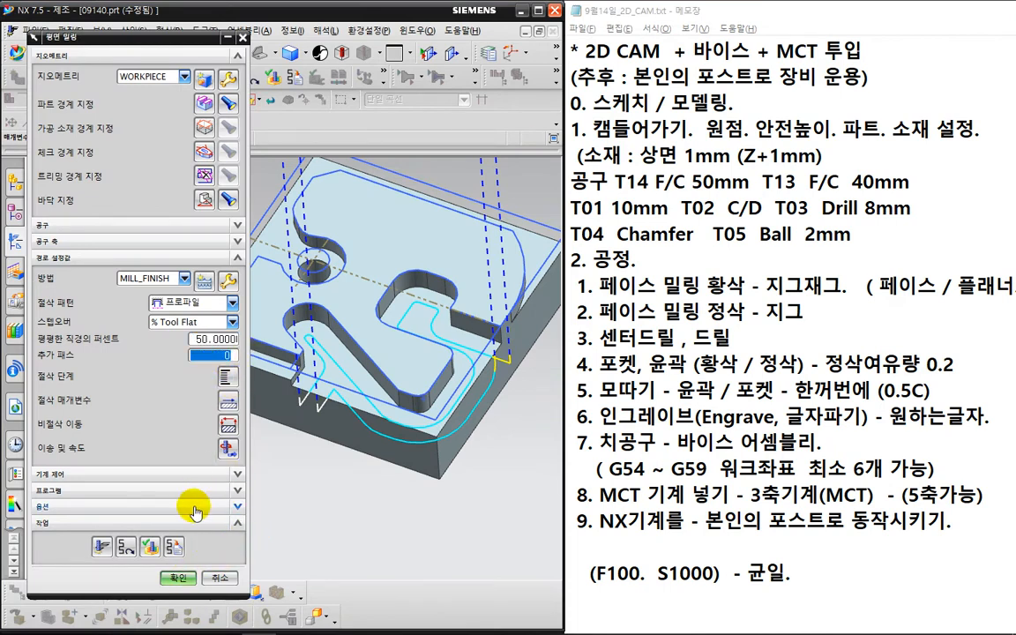
pyautogui.click(176, 578)
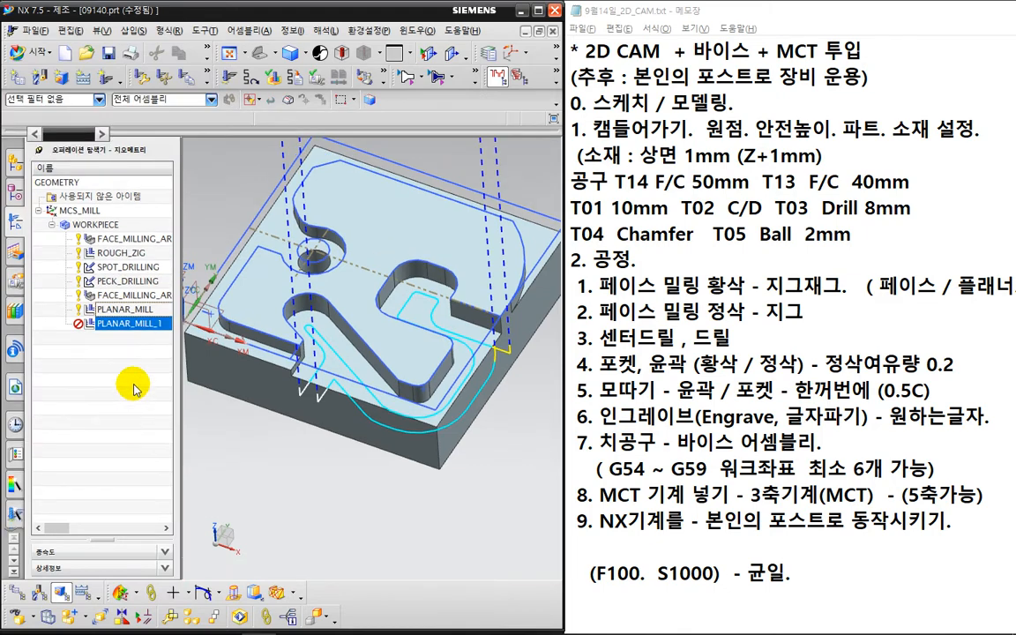
pyautogui.rightClick(133, 324)
pyautogui.click(162, 407)
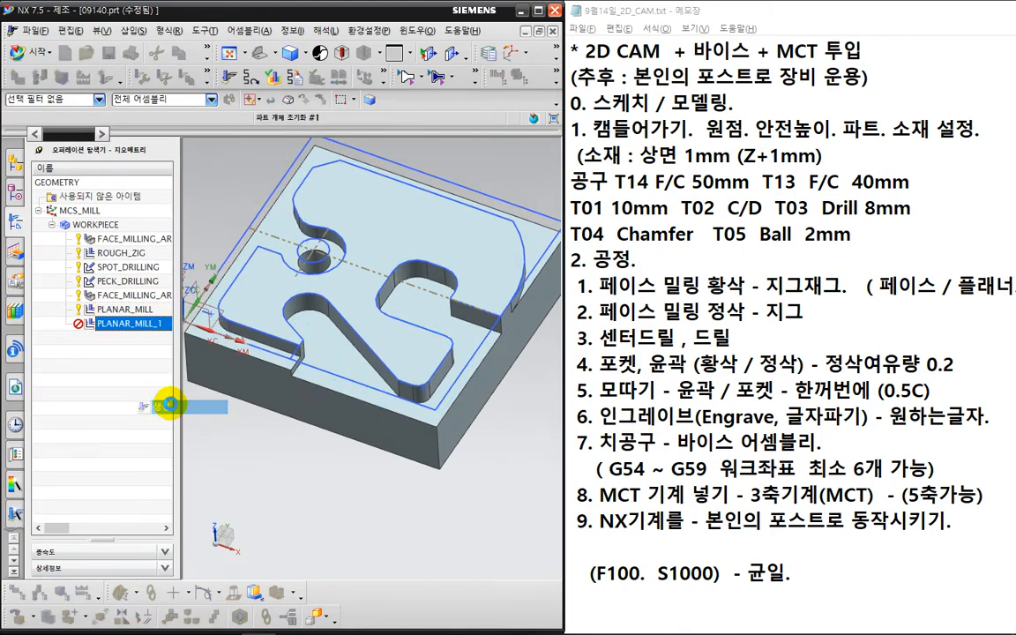
pyautogui.click(166, 203)
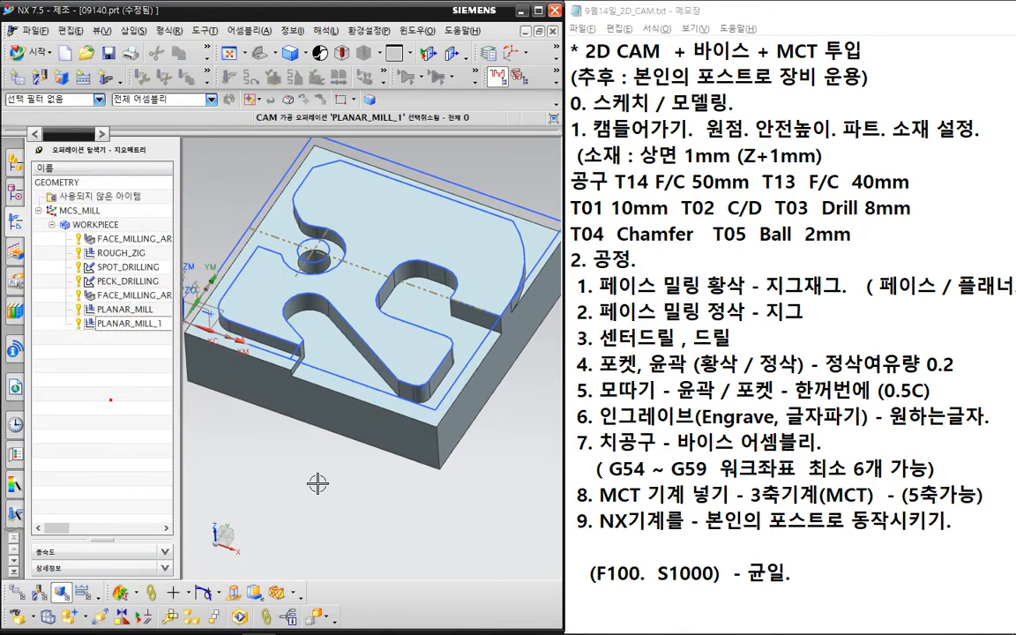
pyautogui.hotkey('ctrl', '2')
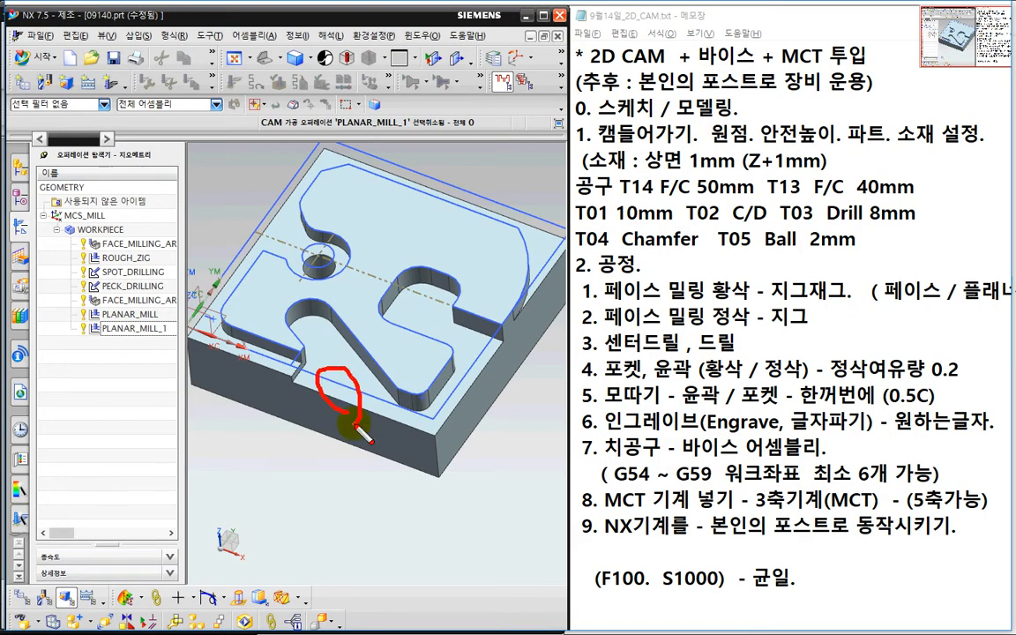
pyautogui.moveTo(357, 427); pyautogui.dragTo(323, 384)
pyautogui.press('Escape')
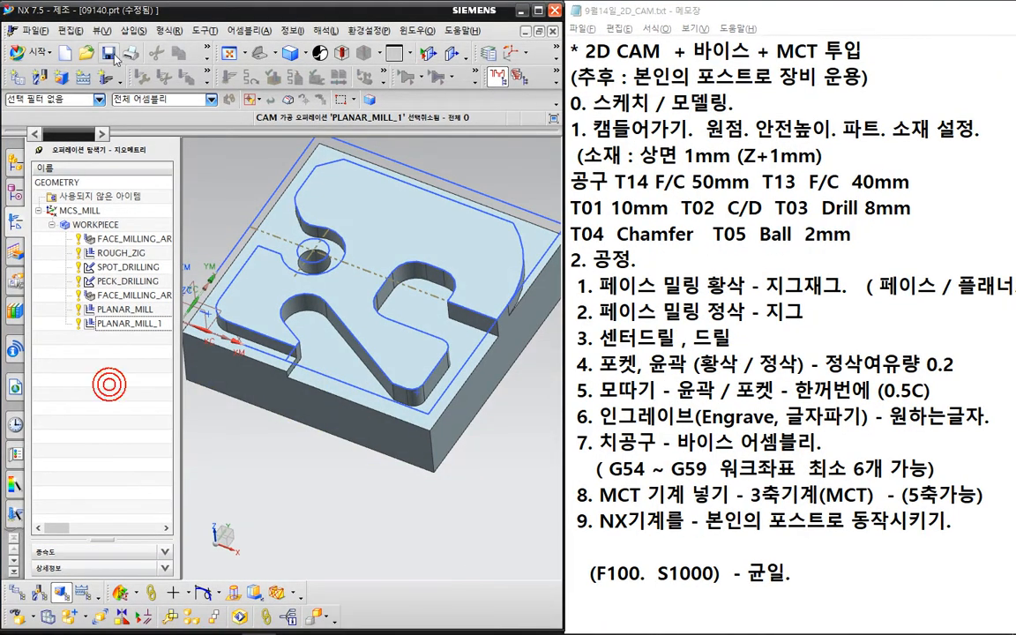
# - Create a new planar mill operation, PLANAR_MILL_2
pyautogui.click(101, 79)
pyautogui.click(150, 129)
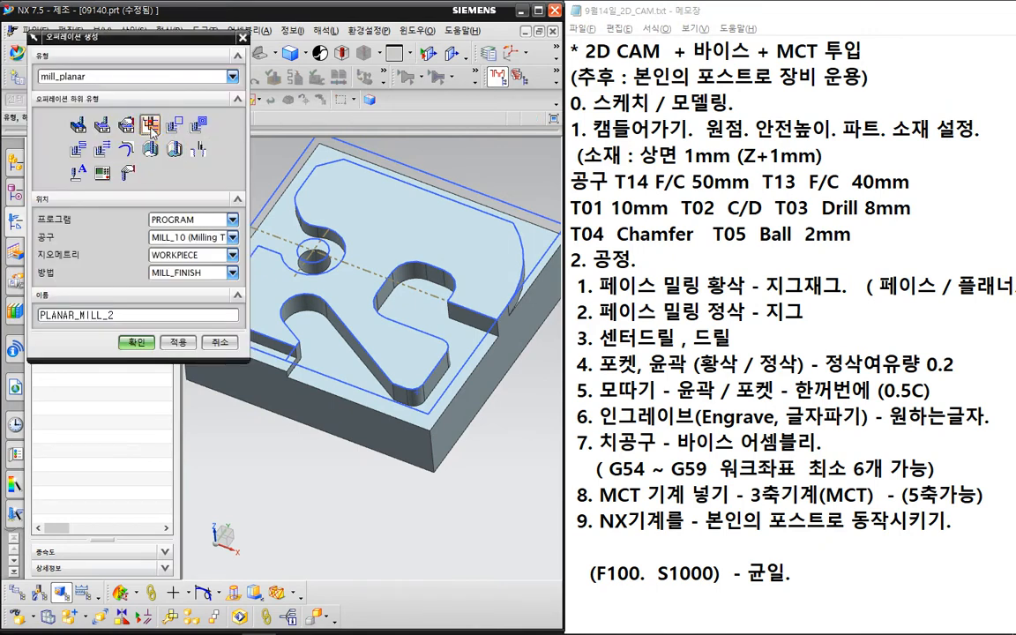
pyautogui.click(139, 341)
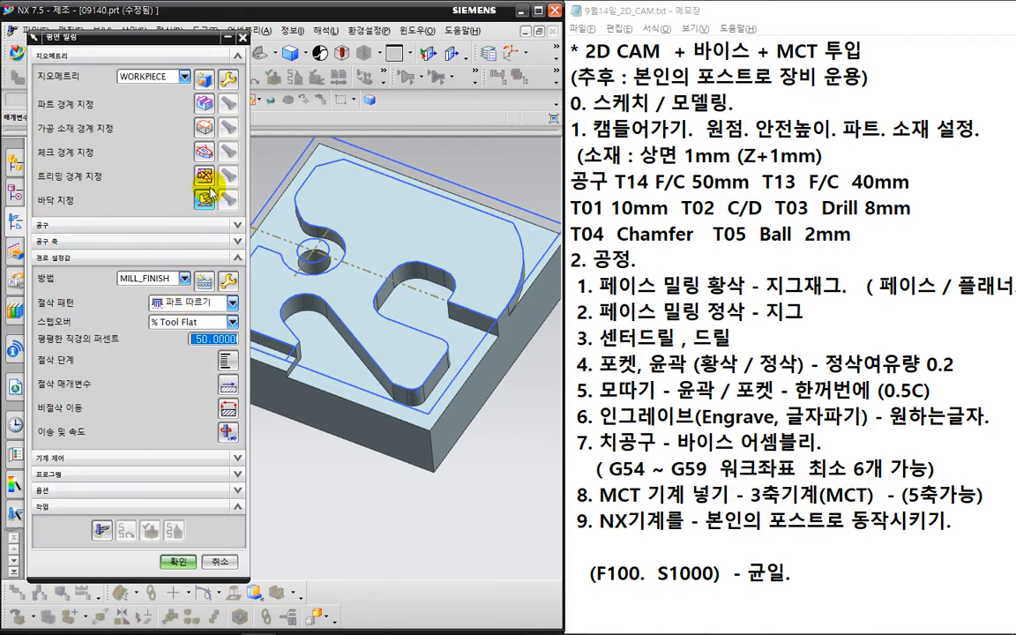
# - Define an open part boundary, material on the right, along the block's bottom front edge
pyautogui.click(185, 87)
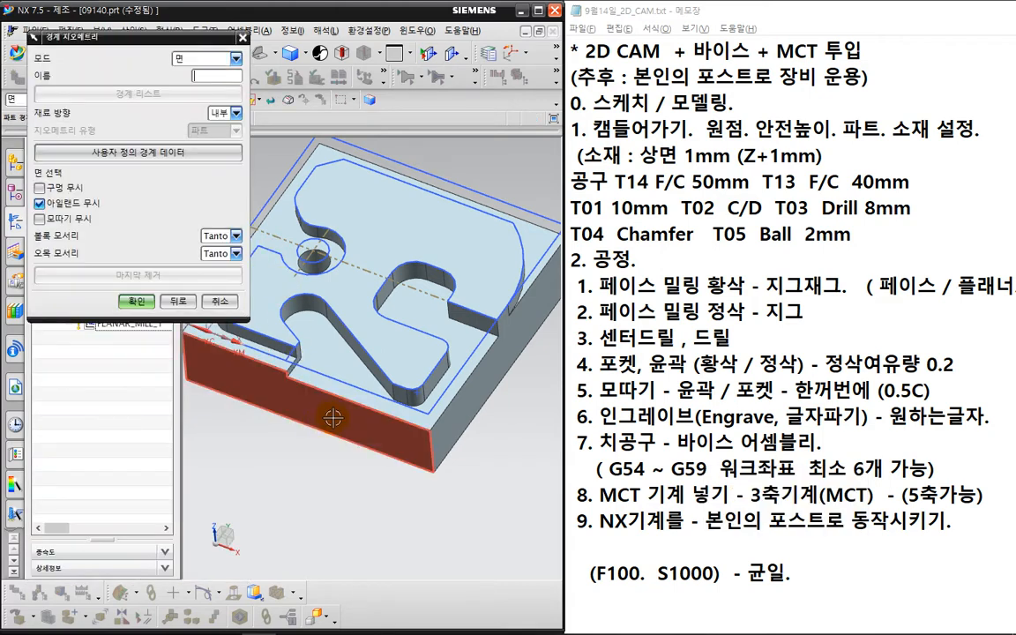
pyautogui.click(195, 59)
pyautogui.click(196, 74)
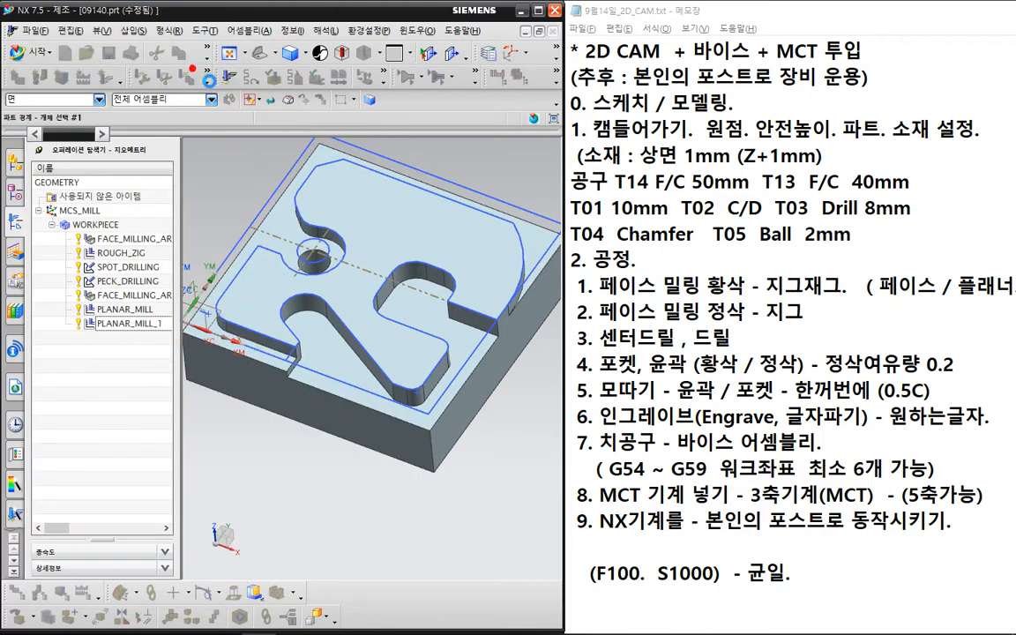
pyautogui.click(229, 99)
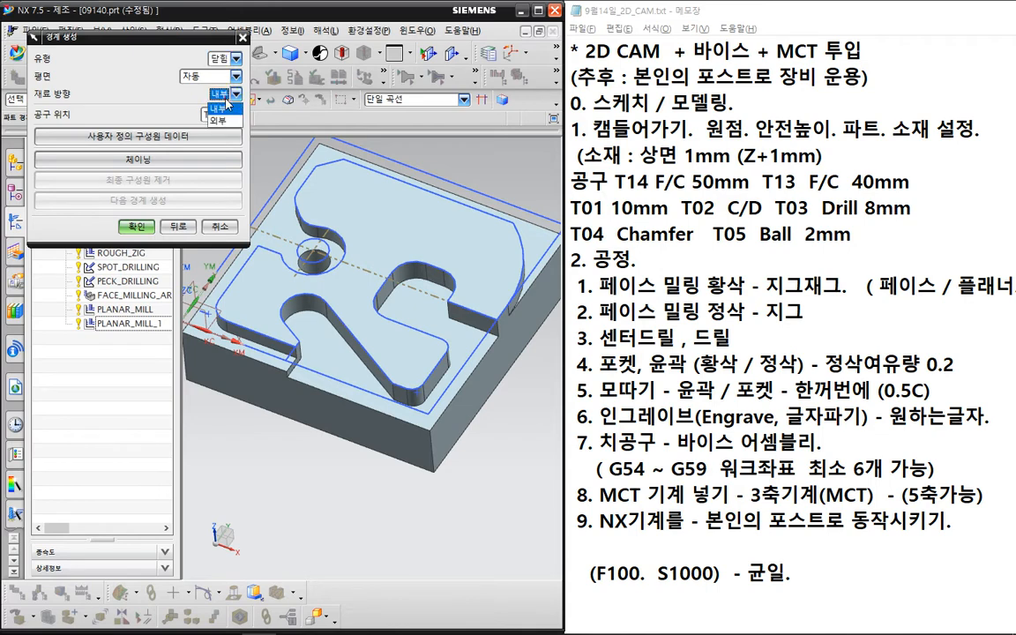
pyautogui.click(225, 86)
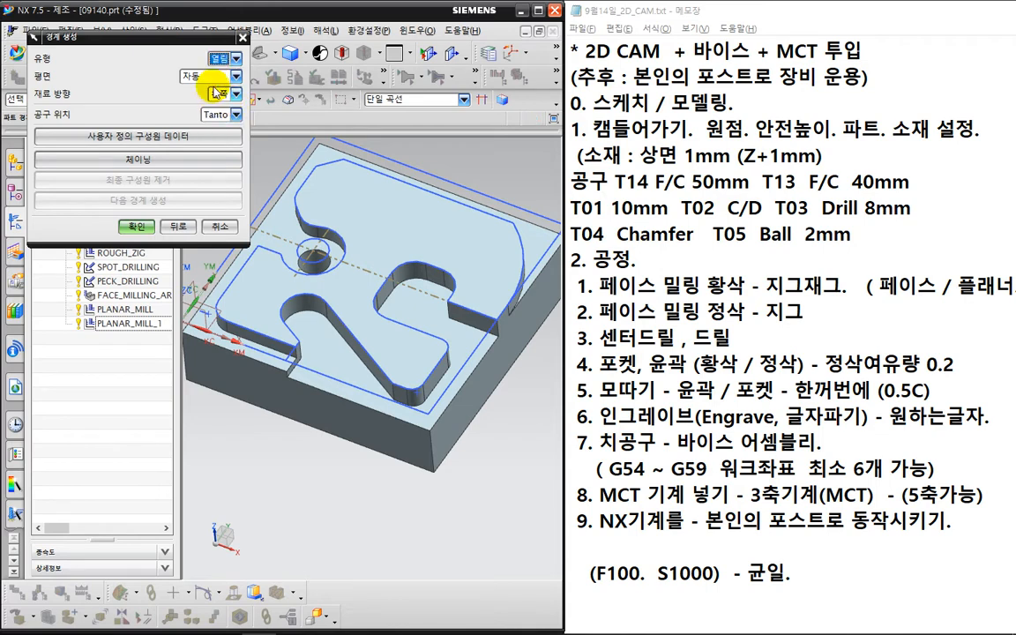
pyautogui.click(228, 94)
pyautogui.click(220, 121)
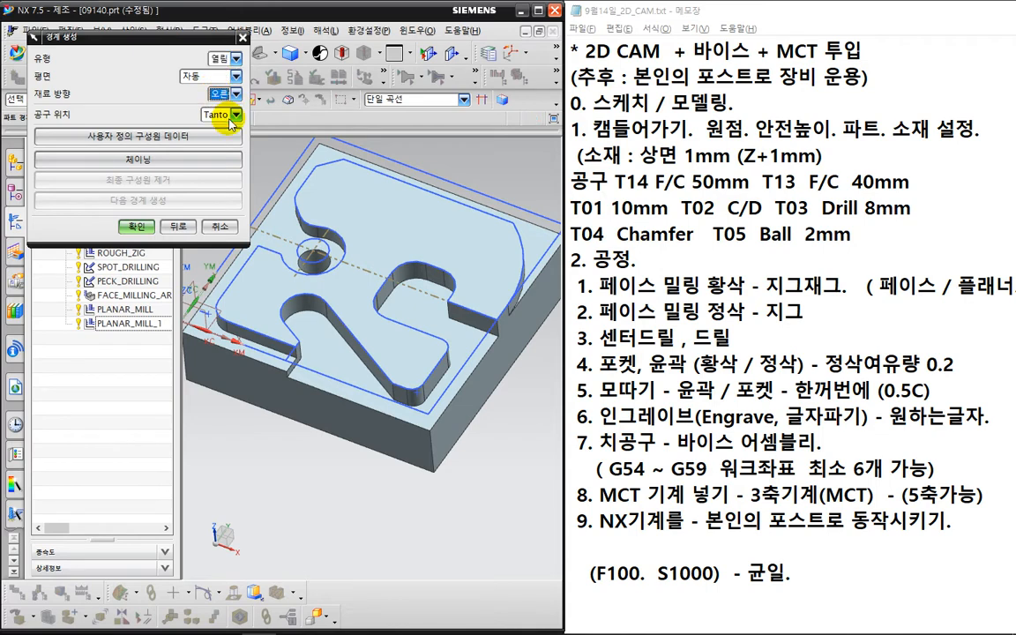
pyautogui.click(351, 404)
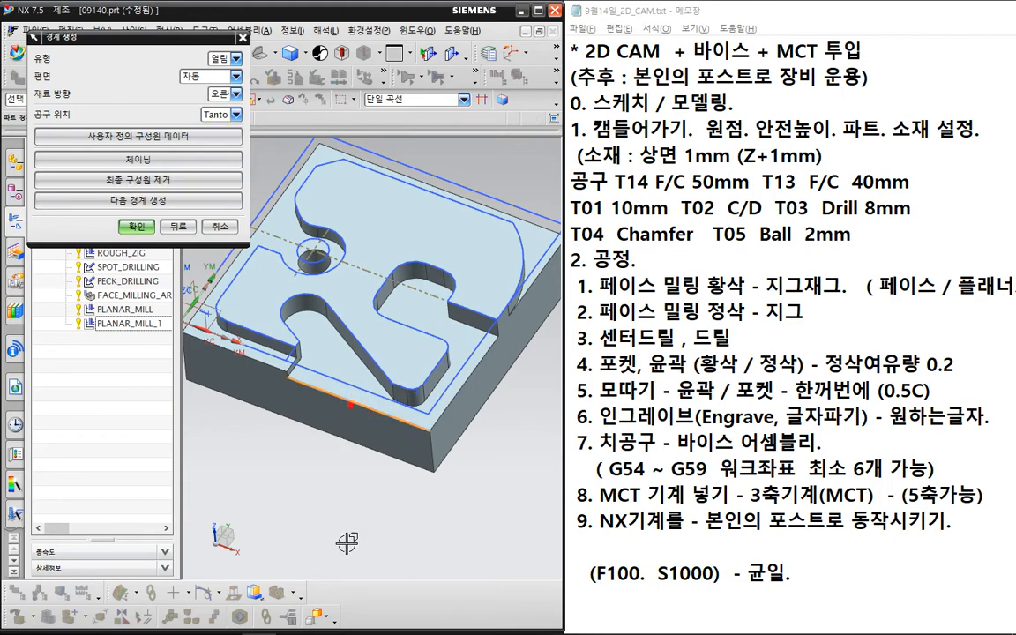
pyautogui.hotkey('ctrl', '2')
pyautogui.moveTo(363, 431); pyautogui.dragTo(322, 407)
pyautogui.press('Escape')
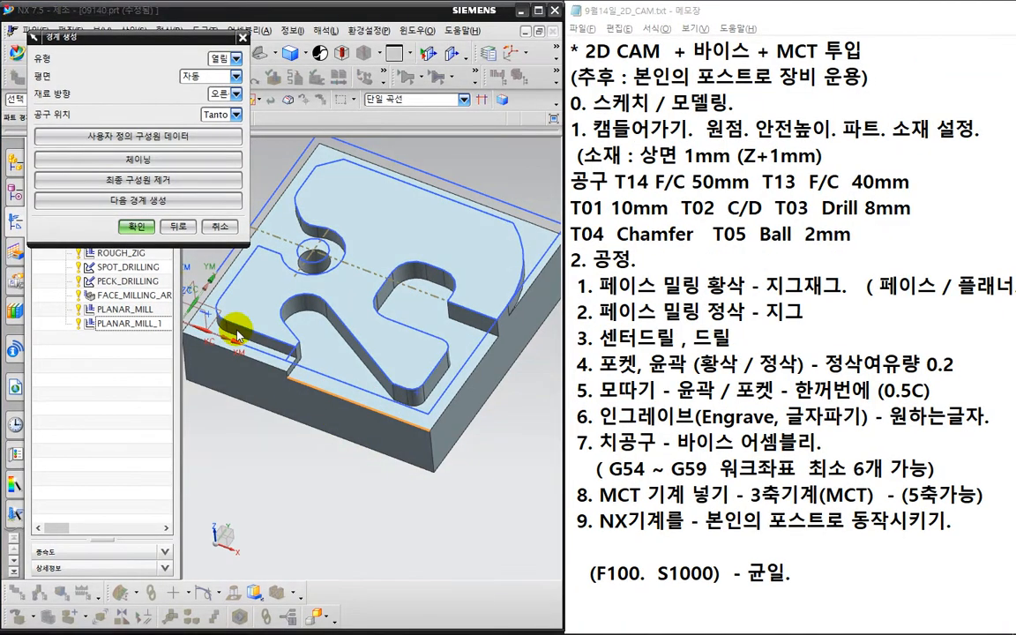
pyautogui.click(139, 231)
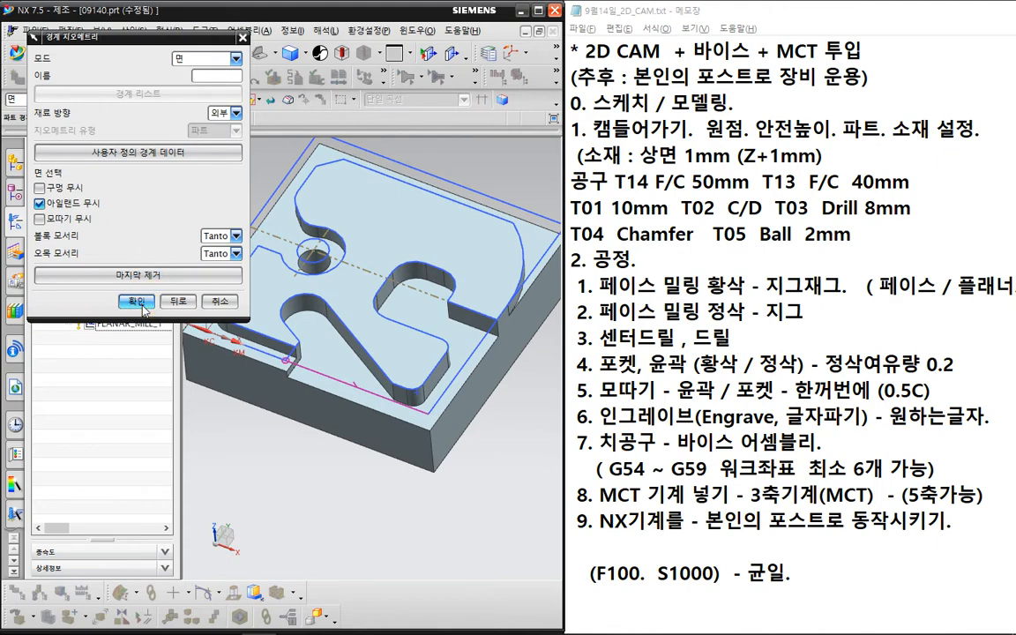
pyautogui.click(139, 302)
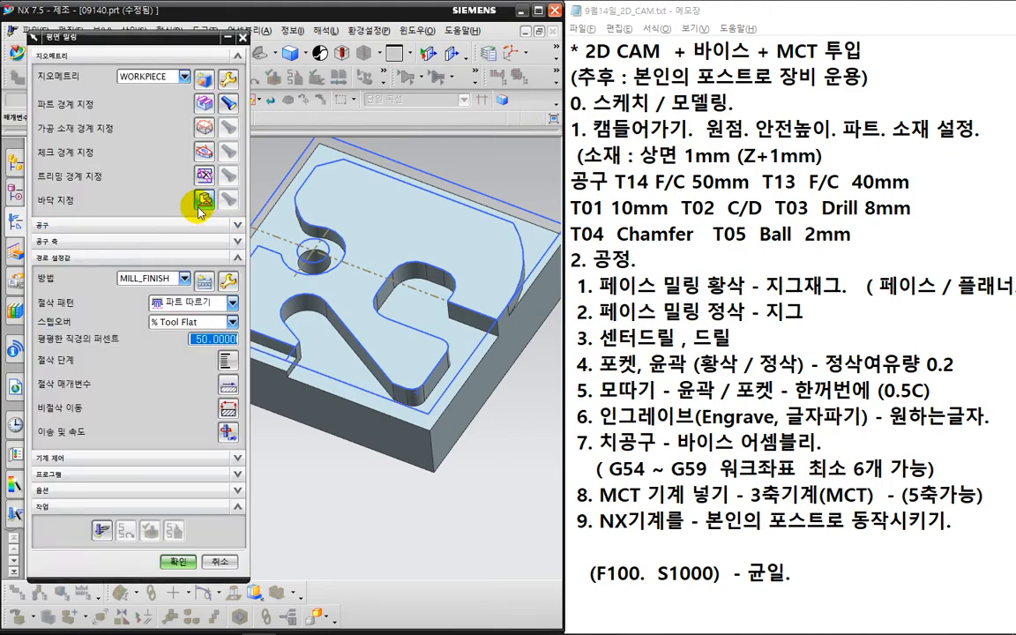
# - Set the lower face as the floor and generate the toolpath
pyautogui.click(202, 202)
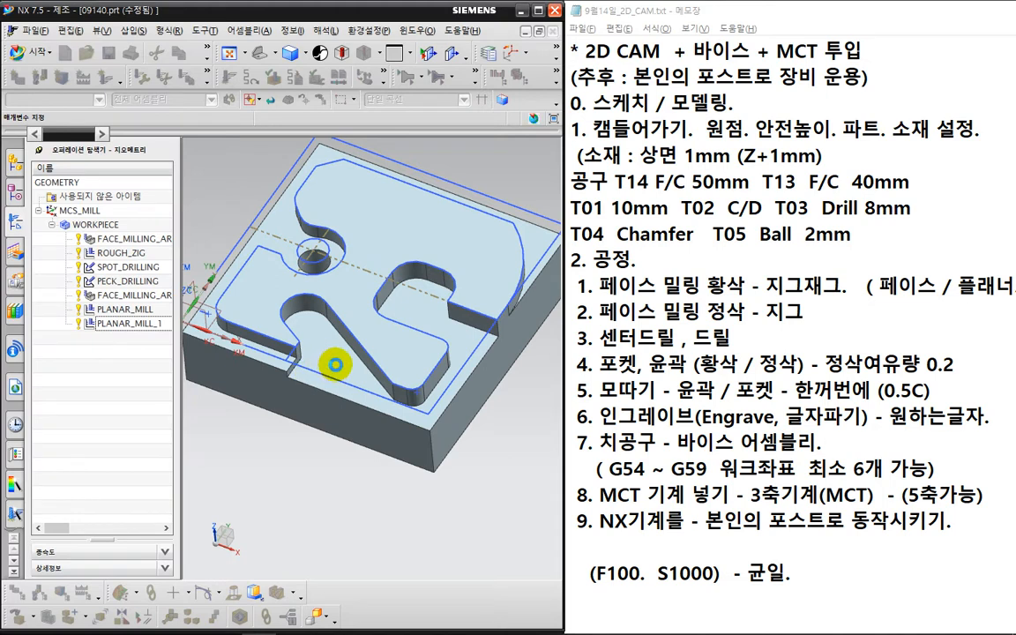
pyautogui.click(336, 365)
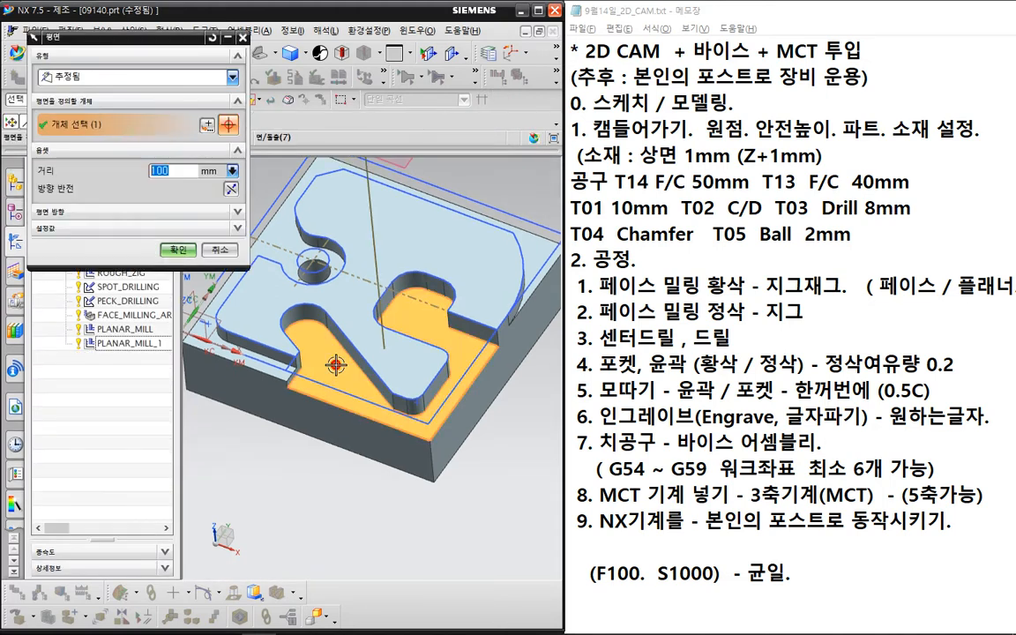
pyautogui.click(175, 252)
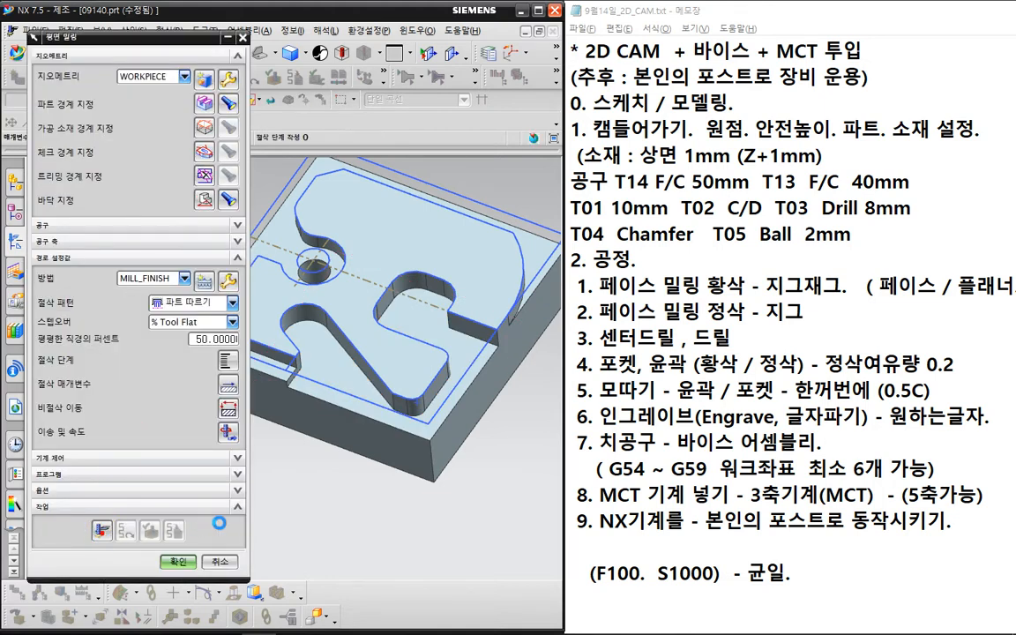
pyautogui.click(501, 342)
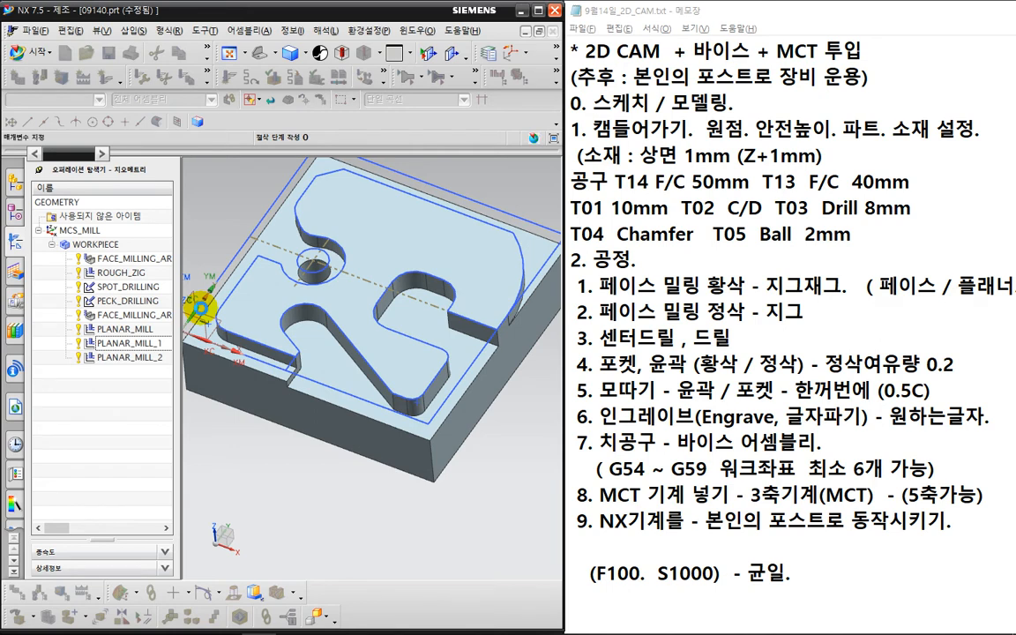
pyautogui.click(202, 305)
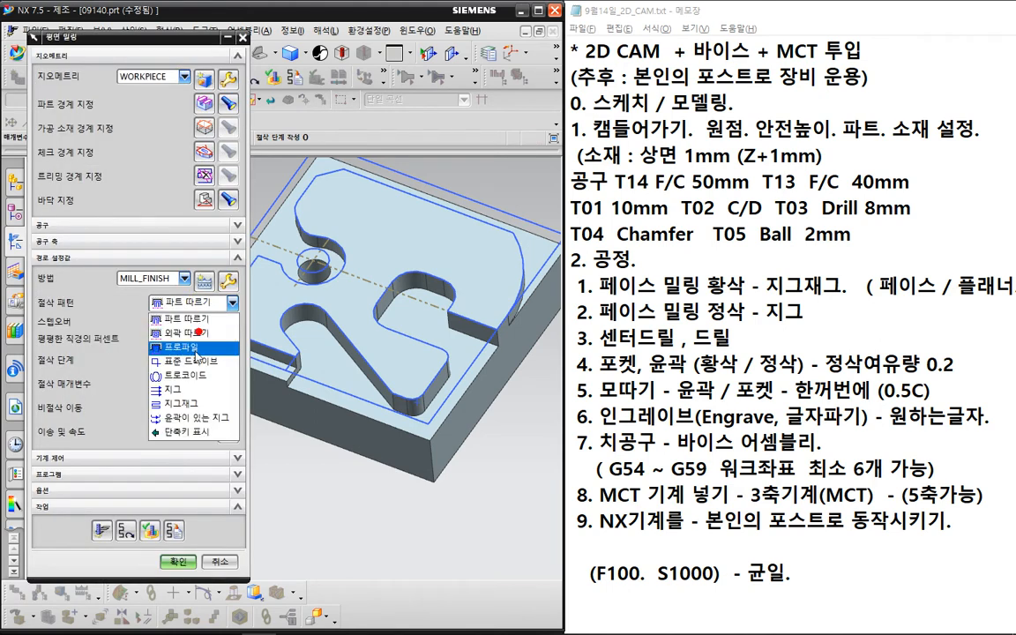
# - Change the cut pattern to Profile and generate the toolpath
pyautogui.click(199, 345)
pyautogui.click(106, 541)
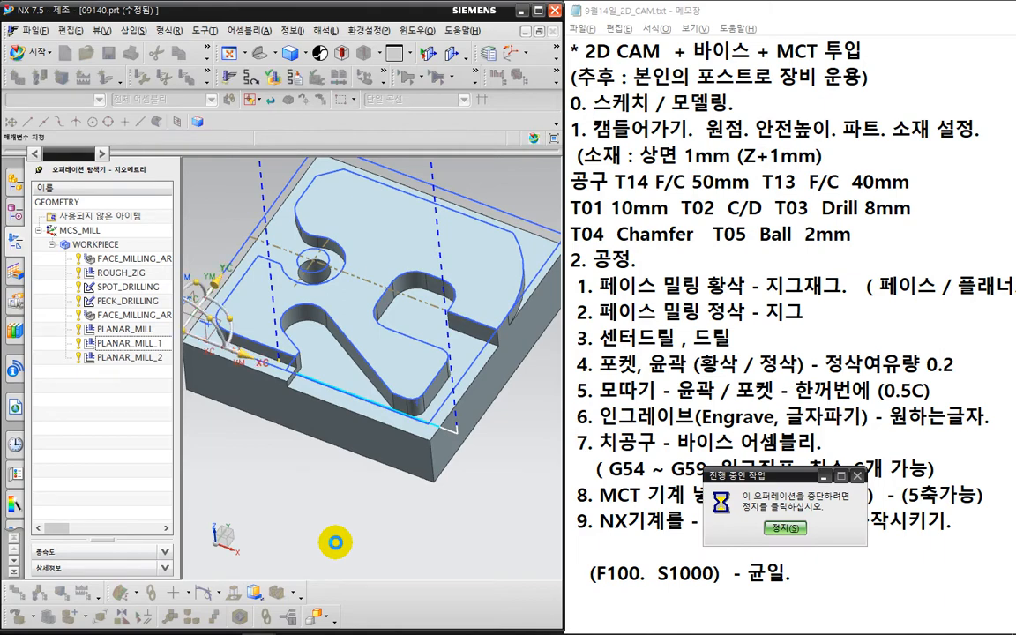
pyautogui.moveTo(337, 541); pyautogui.dragTo(357, 508, button='middle')
pyautogui.scroll(2, 362, 340)
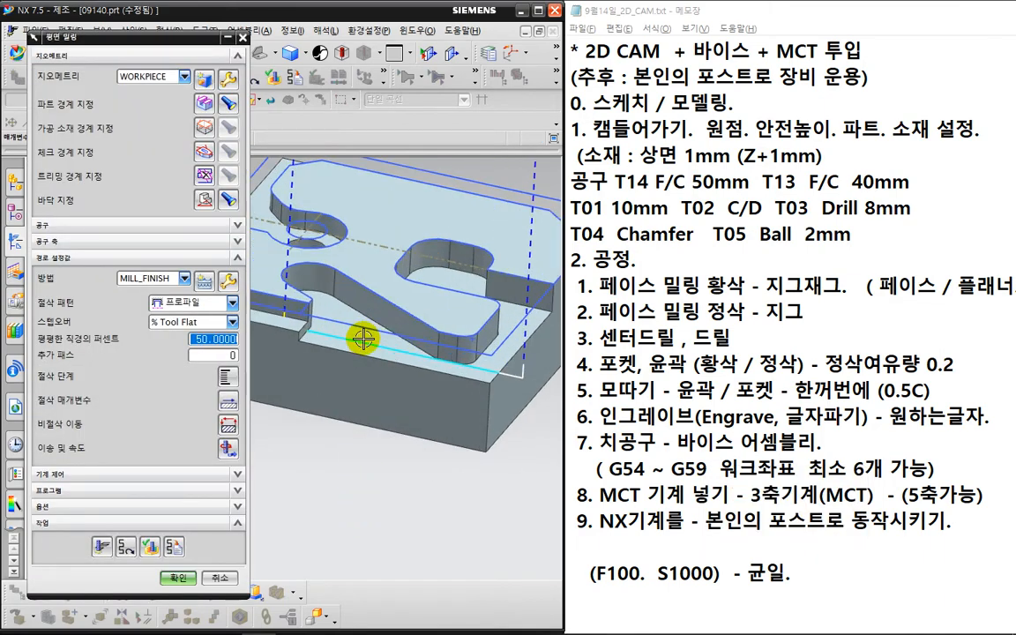
pyautogui.hotkey('ctrl', '2')
pyautogui.moveTo(332, 380); pyautogui.dragTo(359, 369)
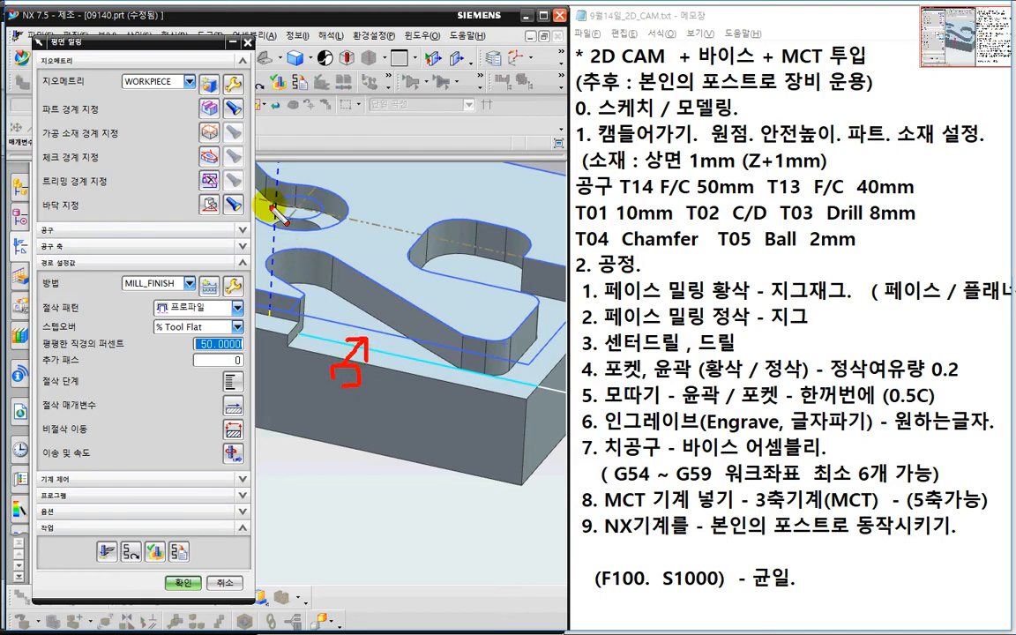
pyautogui.press('Escape')
# - Switch the part boundary's material side to Left and regenerate the toolpath
pyautogui.click(204, 106)
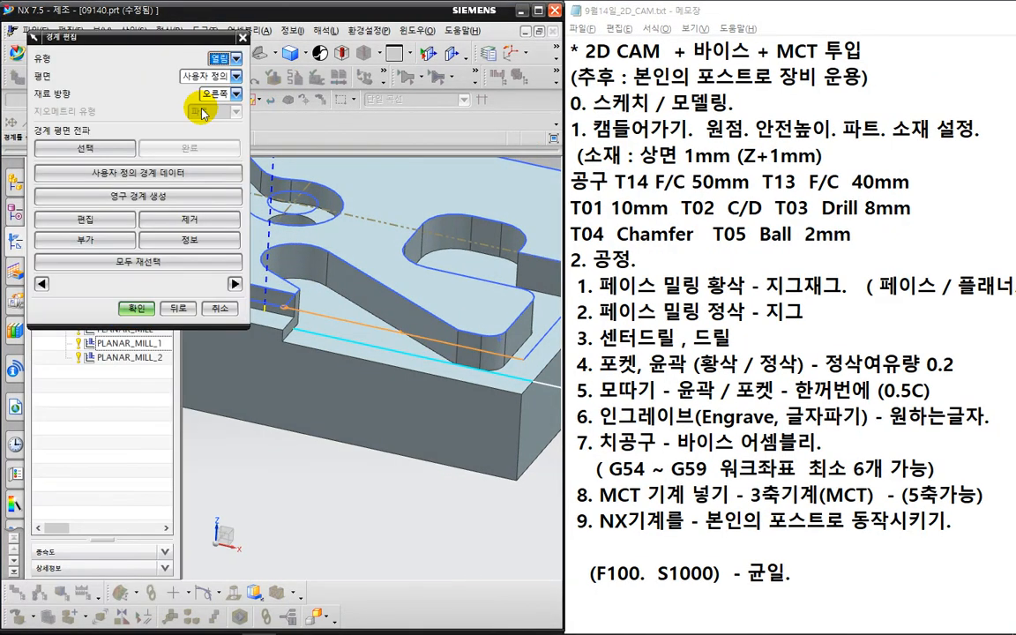
pyautogui.click(219, 94)
pyautogui.click(221, 118)
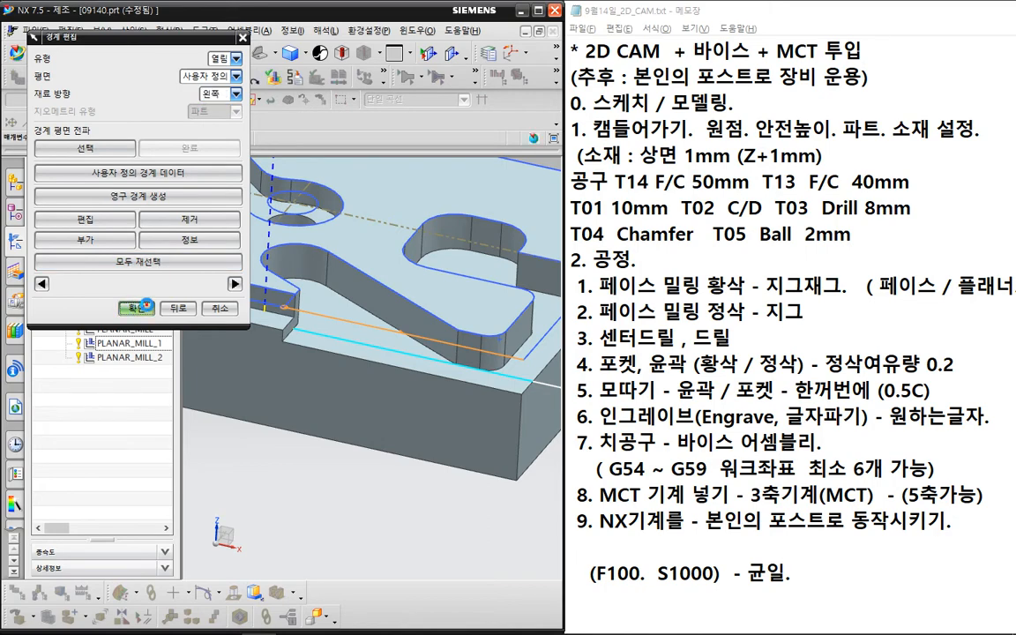
pyautogui.click(138, 308)
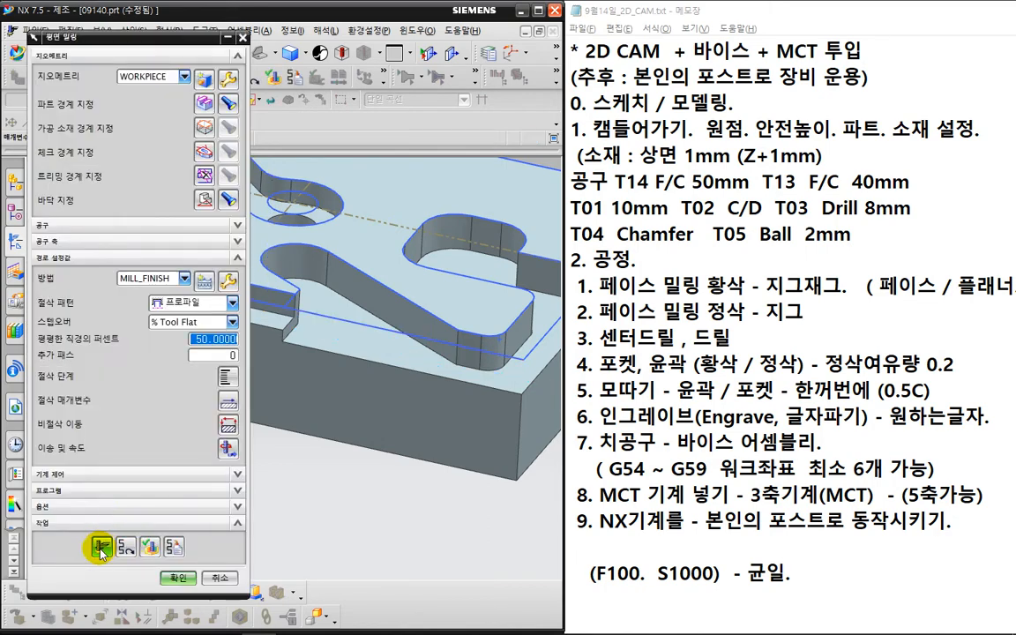
pyautogui.click(101, 549)
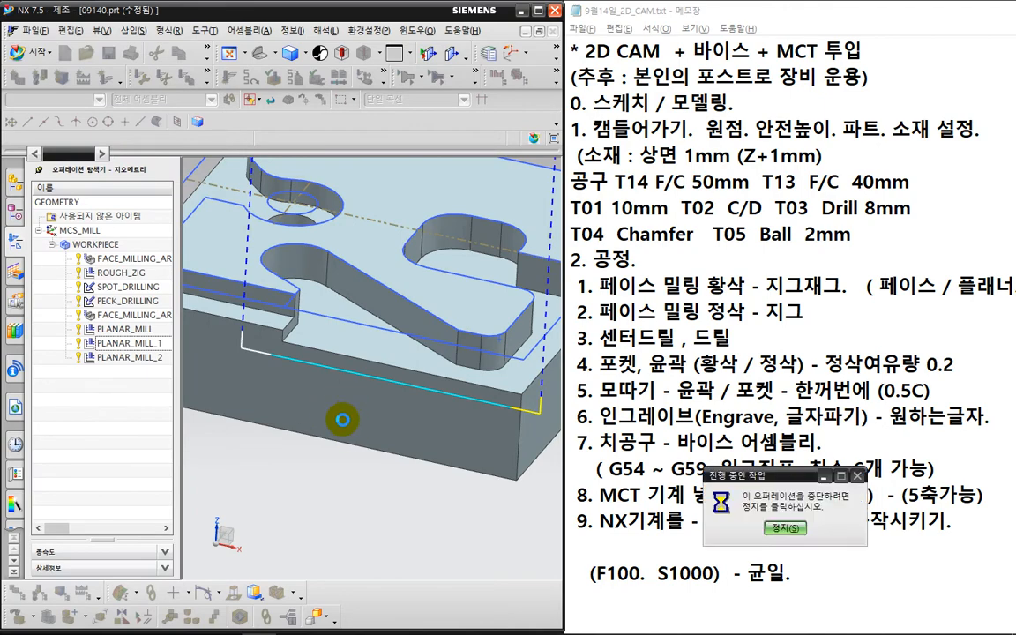
pyautogui.moveTo(340, 425); pyautogui.dragTo(309, 451, button='middle')
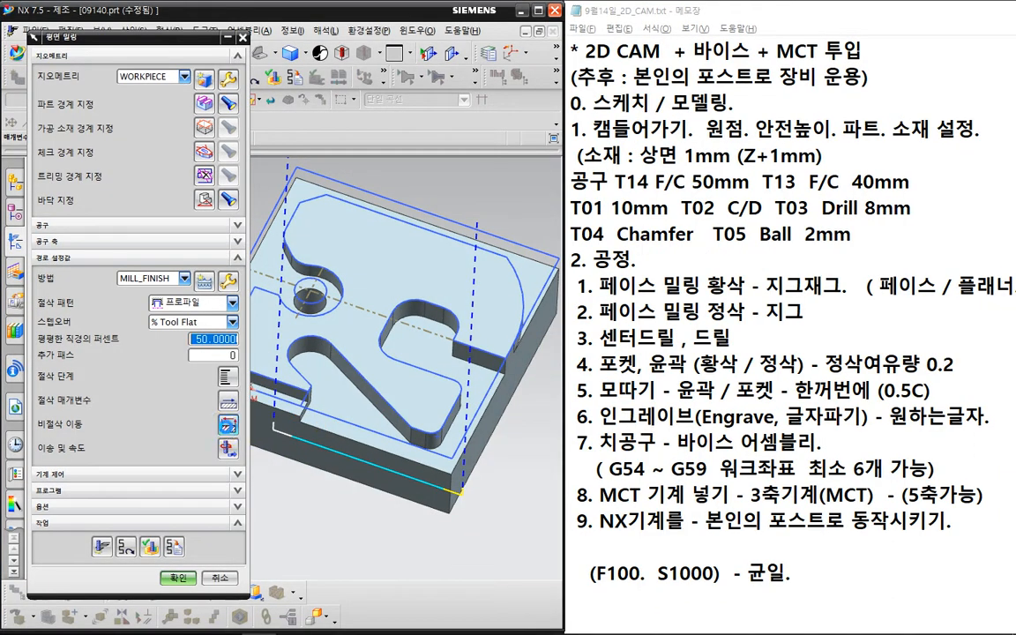
pyautogui.middleClick(226, 427)
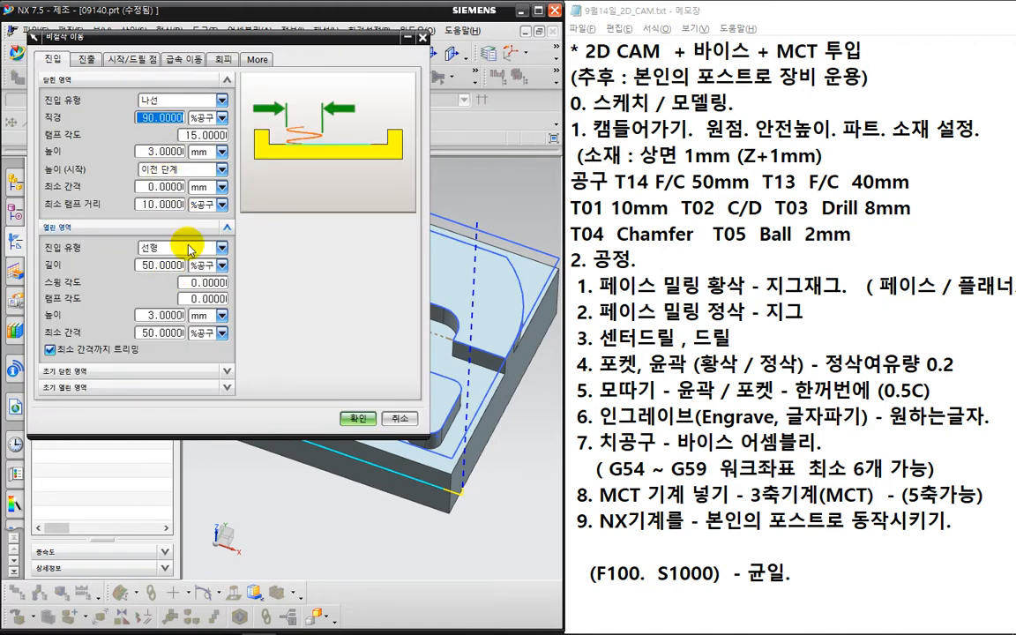
# - Set the open-area engage type to Arc in the non-cutting moves
pyautogui.click(185, 250)
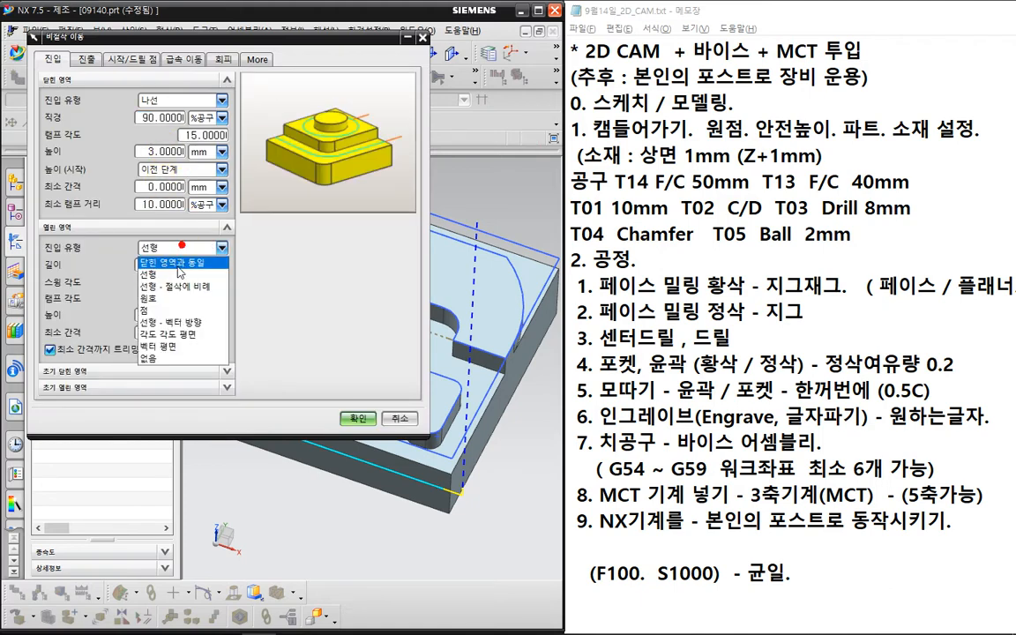
pyautogui.click(177, 301)
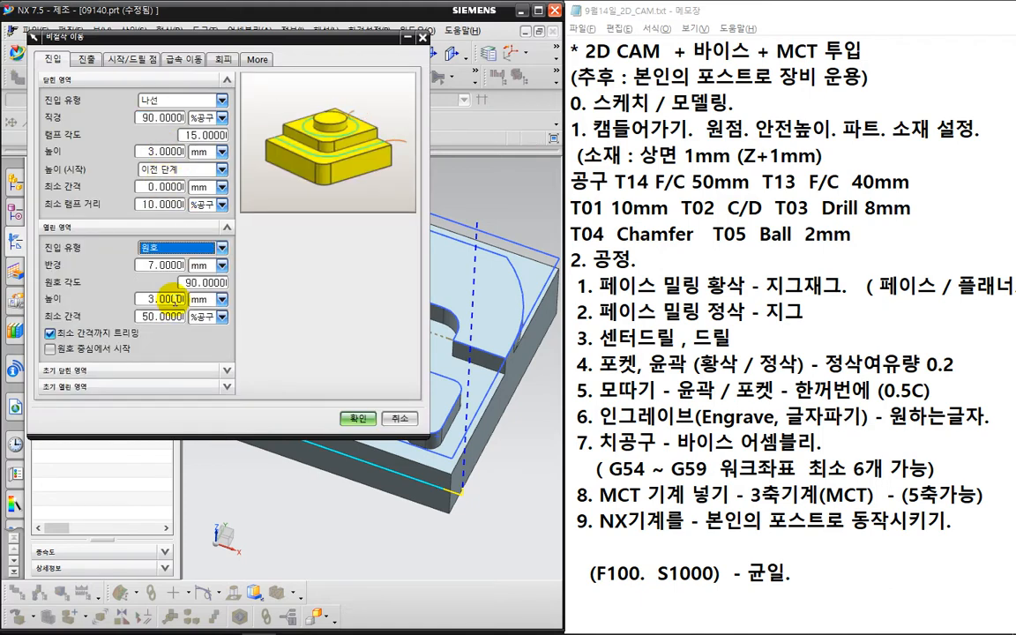
pyautogui.click(354, 419)
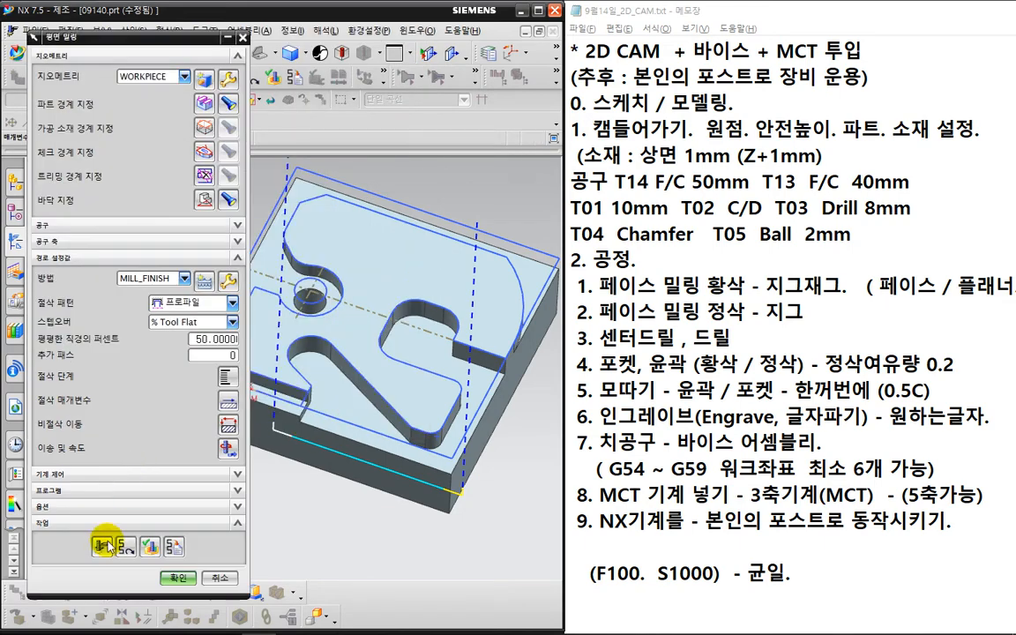
# - Regenerate and replay the PLANAR_MILL_2 toolpath with the arc entry
pyautogui.click(106, 543)
pyautogui.click(151, 543)
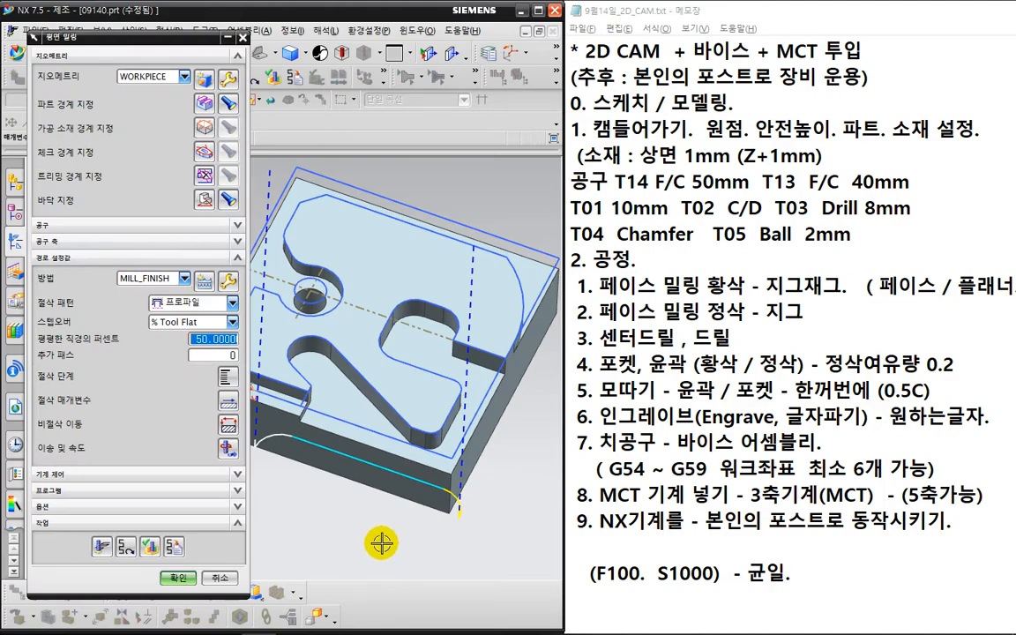
pyautogui.moveTo(381, 540); pyautogui.dragTo(386, 446, button='middle')
pyautogui.scroll(2, 386, 445)
pyautogui.hotkey('ctrl', '2')
pyautogui.moveTo(525, 364); pyautogui.dragTo(488, 360)
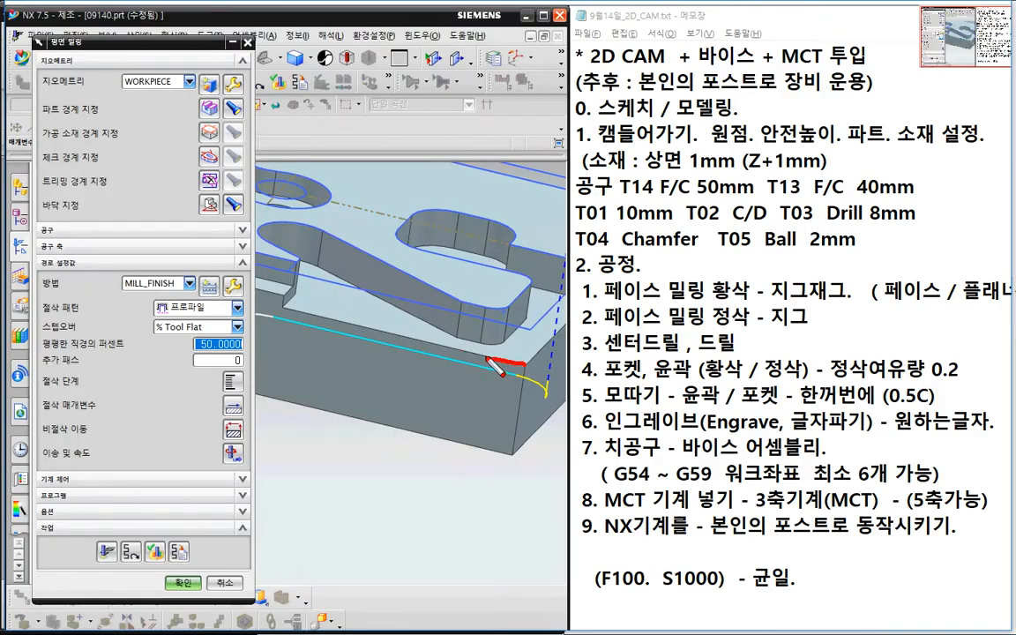
pyautogui.moveTo(307, 313); pyautogui.dragTo(304, 310)
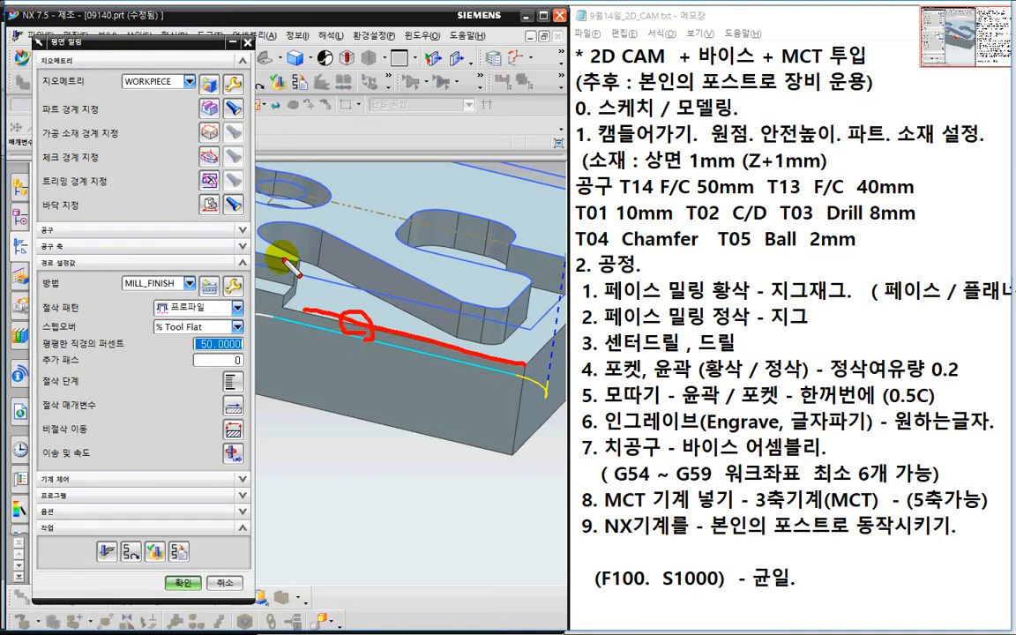
pyautogui.press('Escape')
pyautogui.click(206, 107)
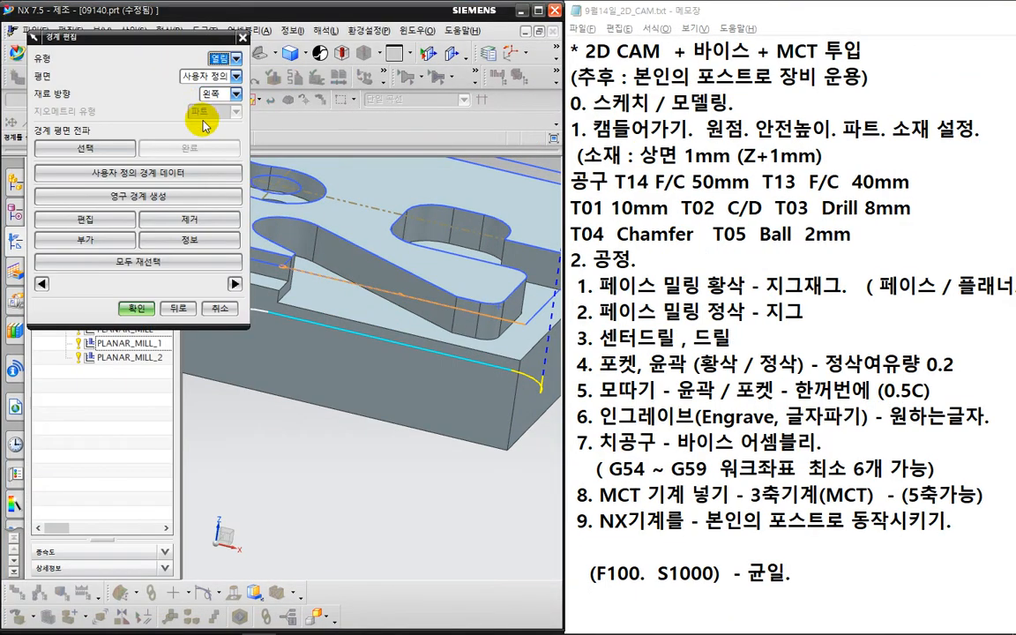
# - Trim the boundary member's end back to about 67 percent and confirm the boundary edits
pyautogui.click(118, 217)
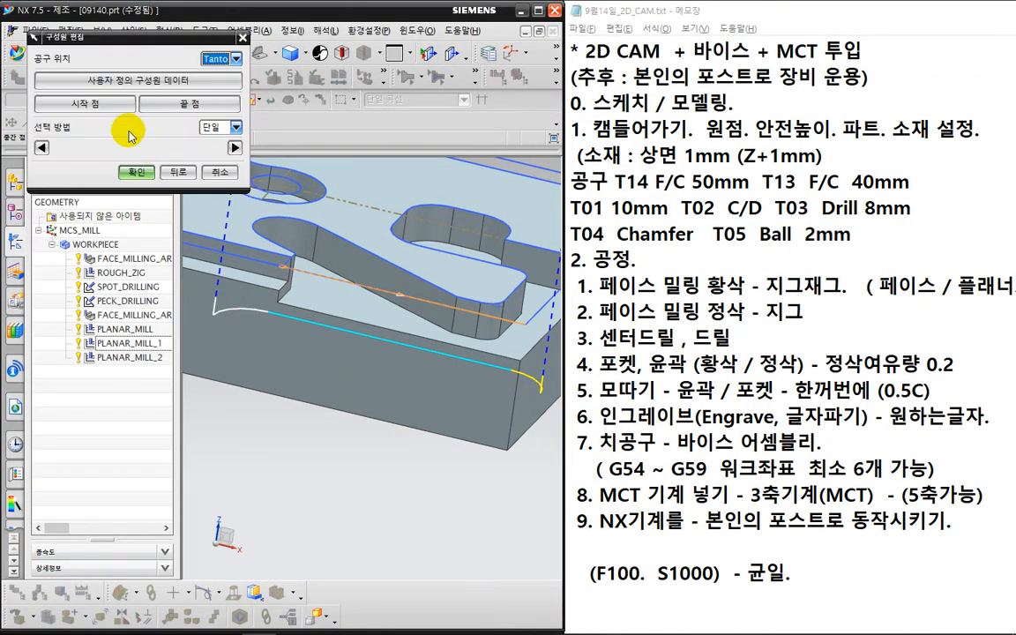
pyautogui.moveTo(247, 325); pyautogui.dragTo(217, 304)
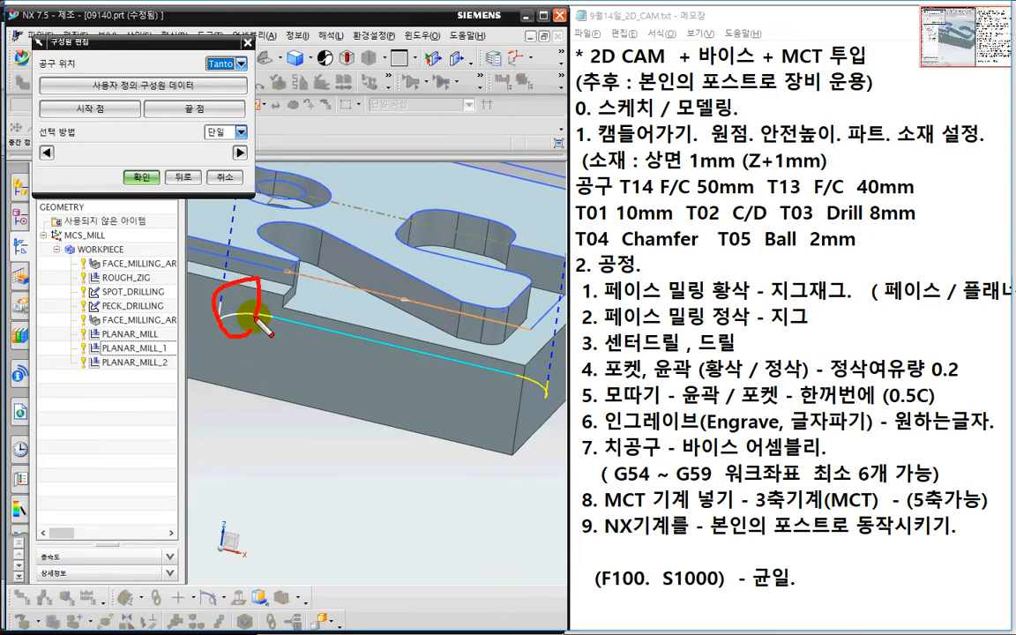
pyautogui.press('Escape')
pyautogui.click(182, 111)
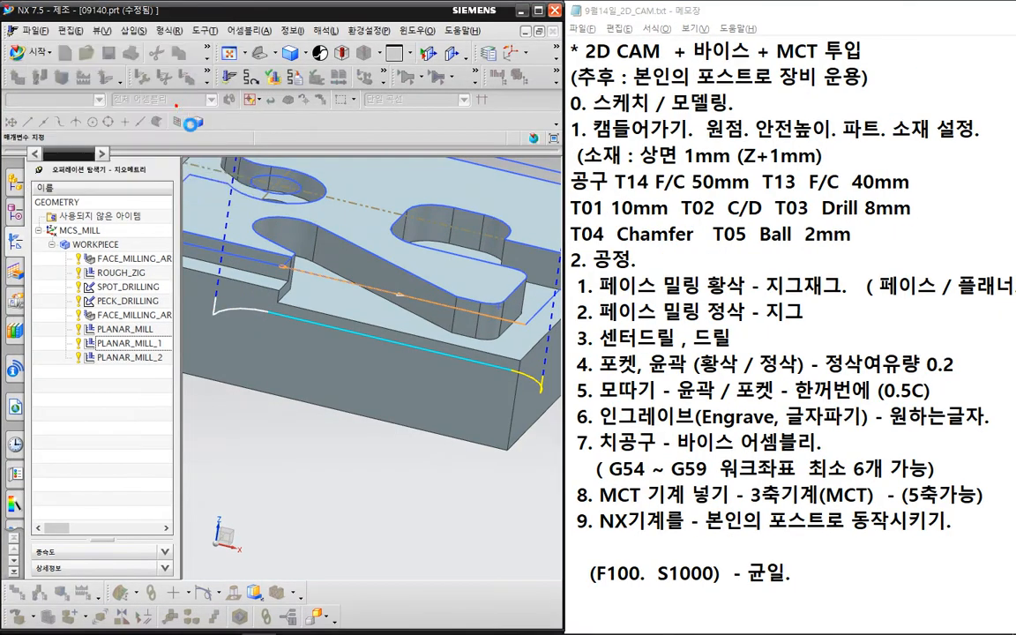
pyautogui.moveTo(235, 135); pyautogui.dragTo(171, 144)
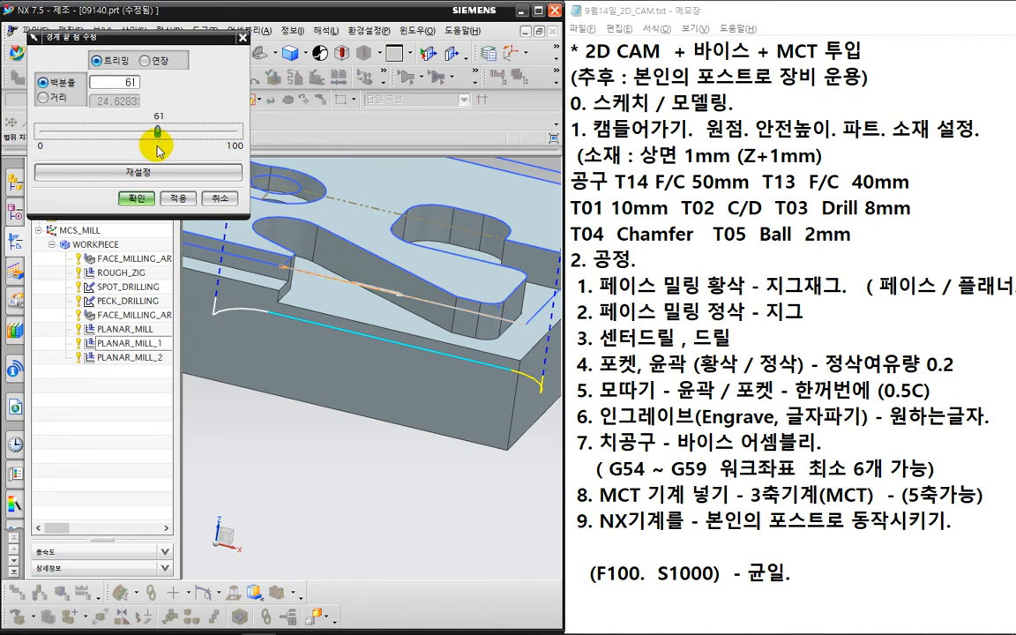
pyautogui.click(141, 194)
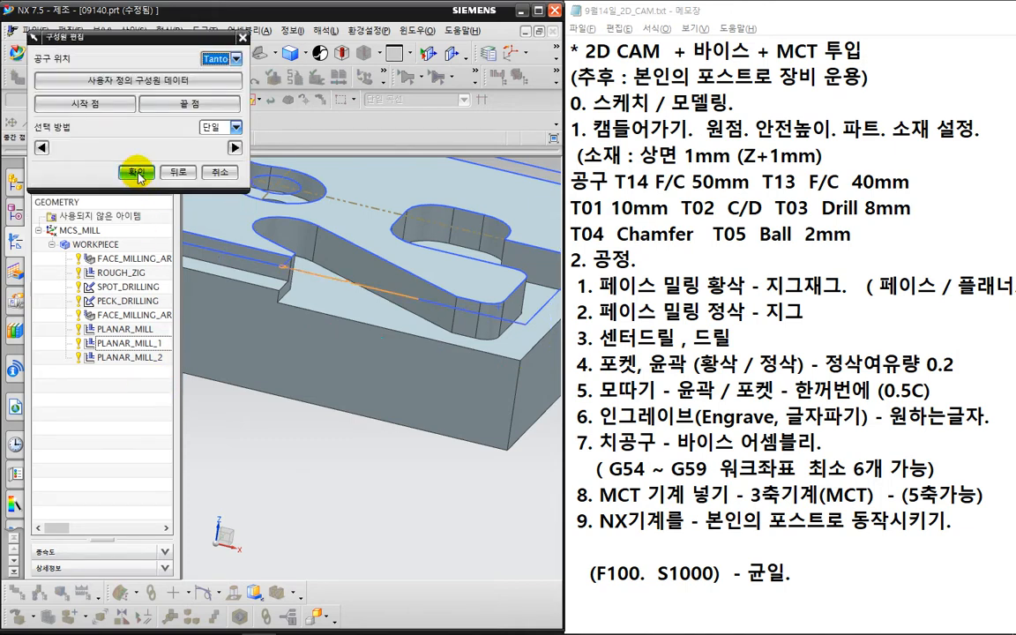
pyautogui.click(137, 175)
pyautogui.click(130, 303)
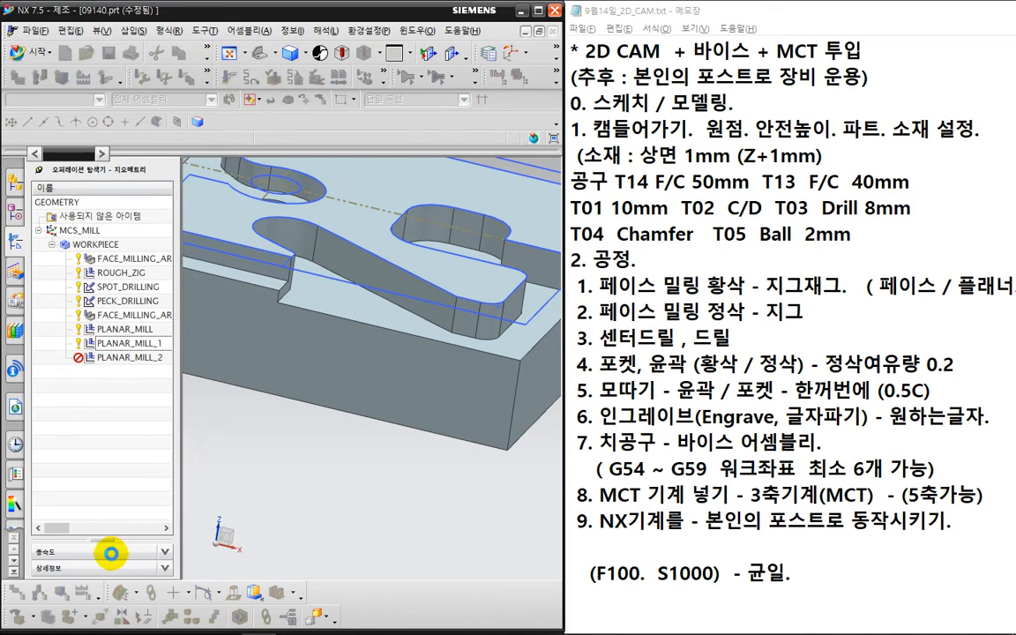
# - Regenerate the PLANAR_MILL_2 profile toolpath along the front edge
pyautogui.click(97, 548)
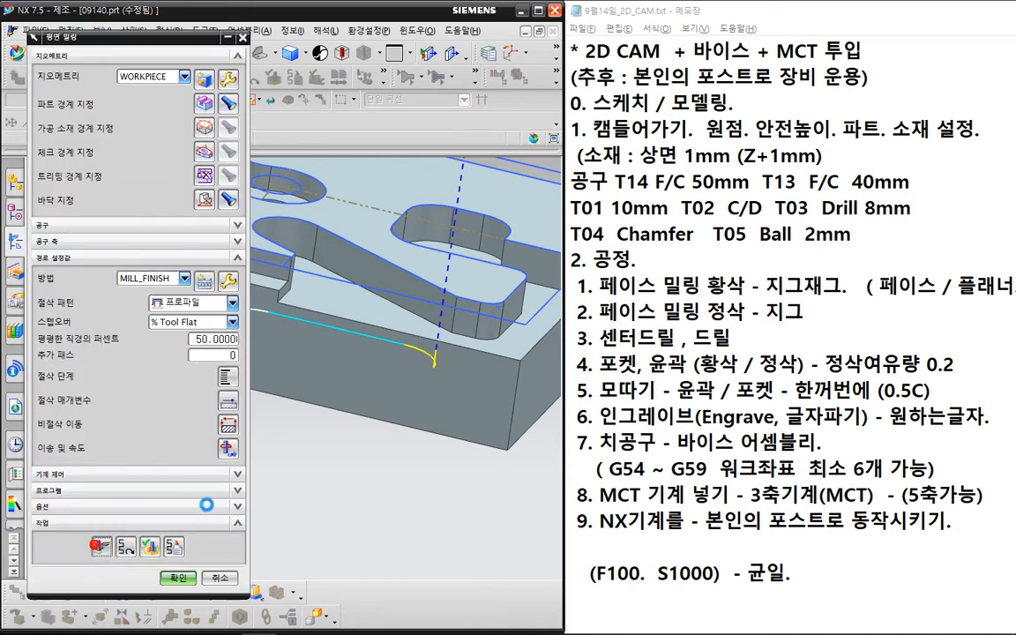
pyautogui.middleClick(208, 505)
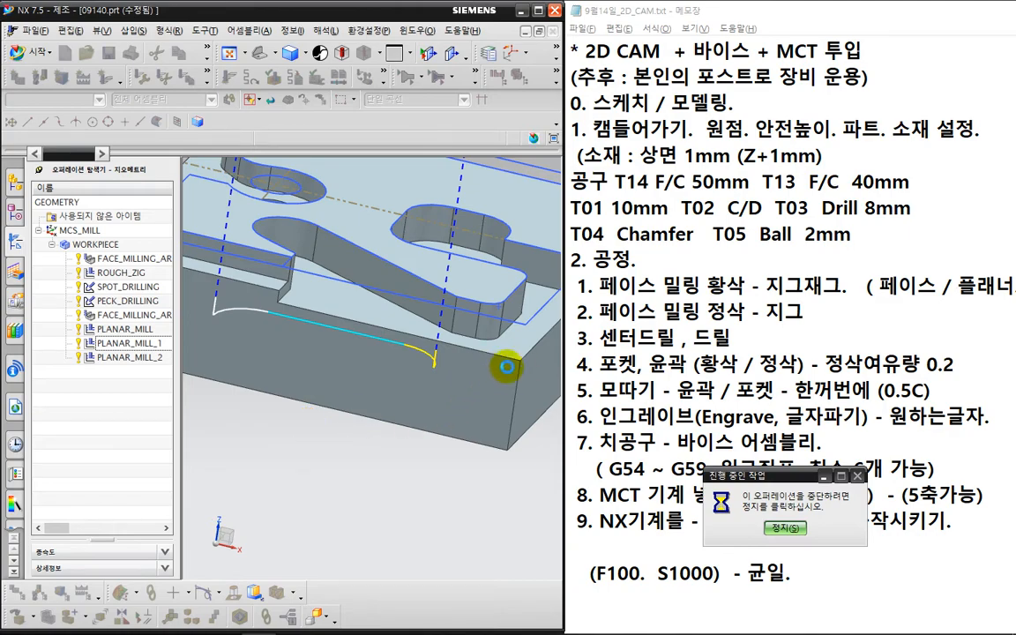
pyautogui.hotkey('ctrl', '2')
pyautogui.moveTo(519, 394)
pyautogui.mouseDown()
pyautogui.moveTo(524, 367)
pyautogui.moveTo(351, 337)
pyautogui.mouseUp()
pyautogui.press('Escape')
pyautogui.click(205, 105)
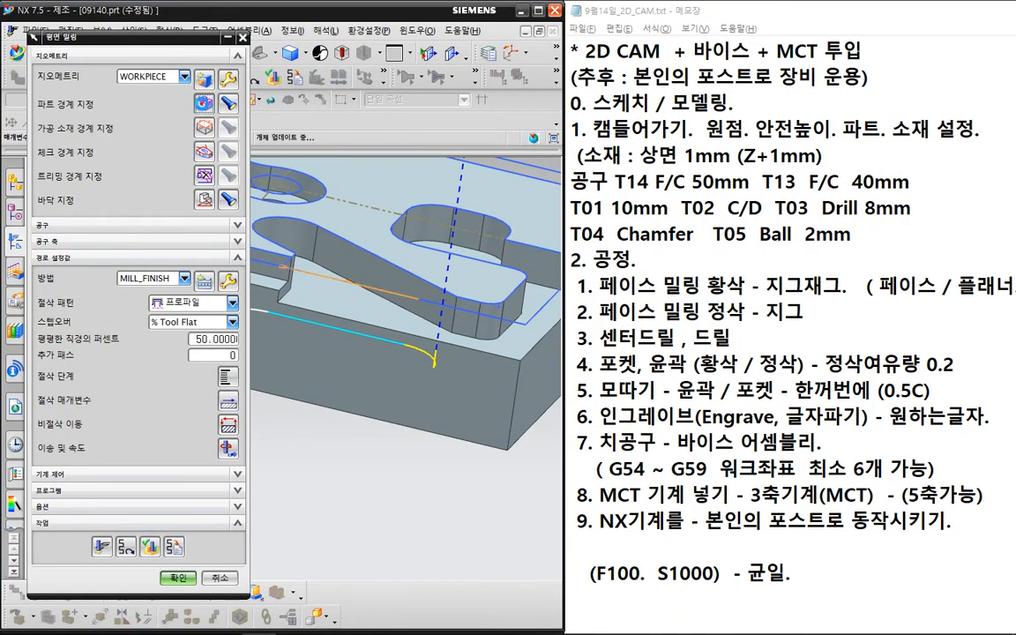
pyautogui.click(107, 221)
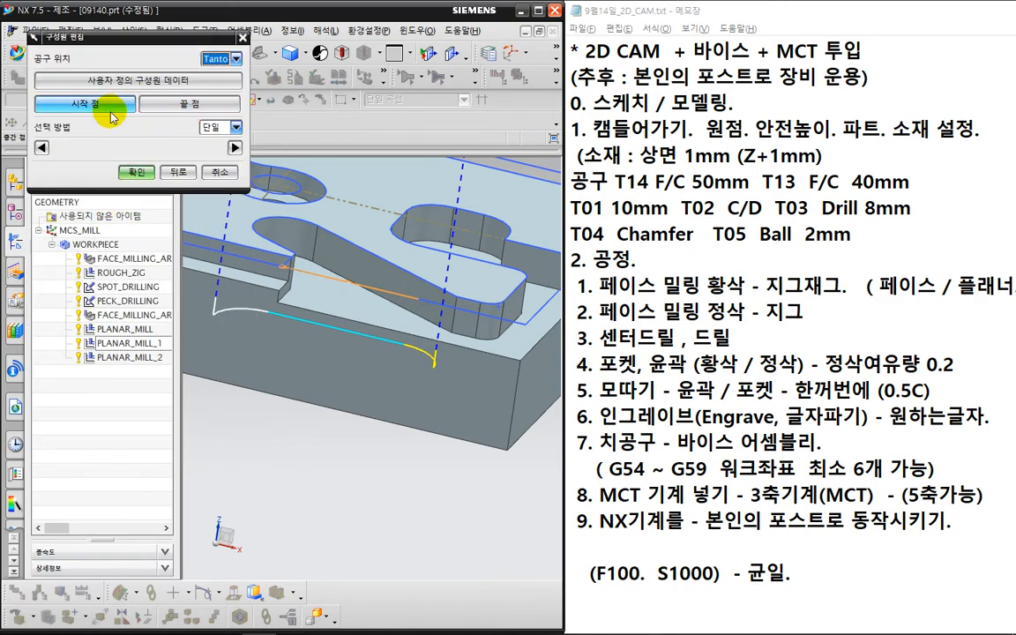
# - Move the boundary member's start point to 43 percent and accept the boundary
pyautogui.click(120, 104)
pyautogui.click(43, 132)
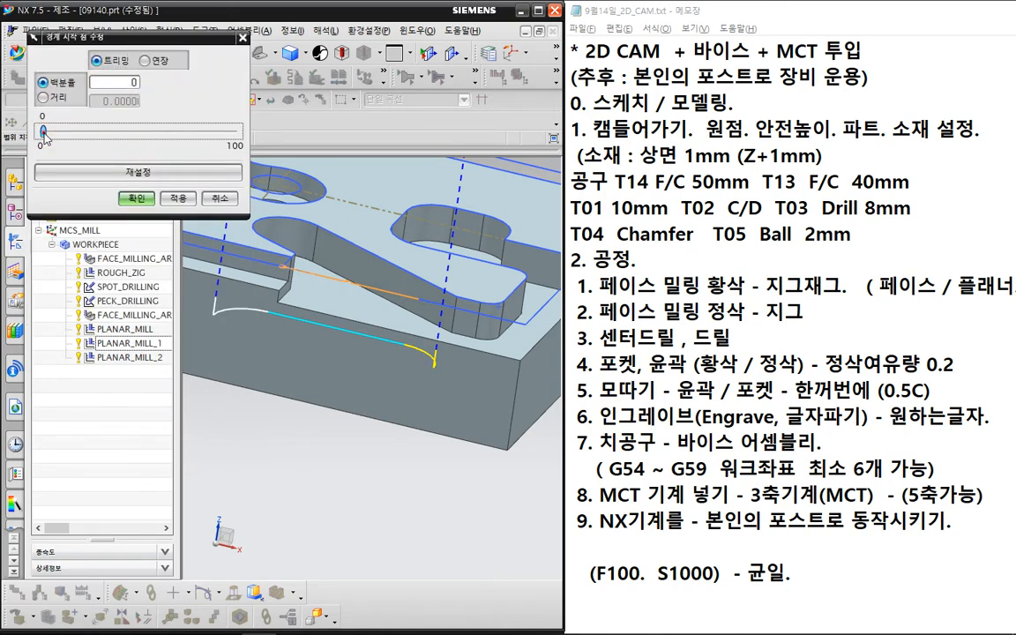
pyautogui.moveTo(69, 137); pyautogui.dragTo(101, 144)
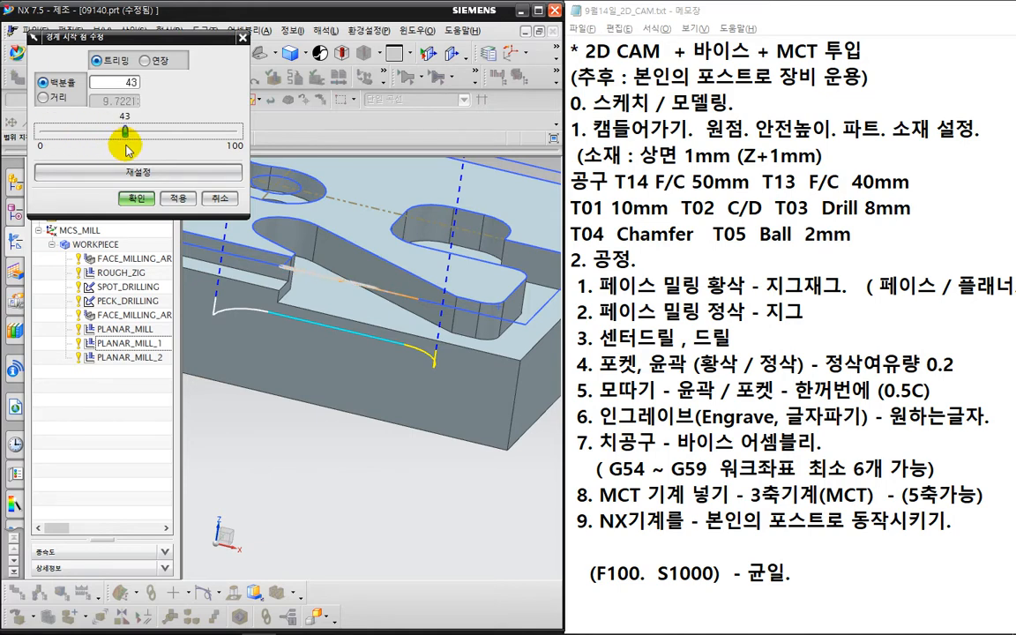
pyautogui.click(137, 198)
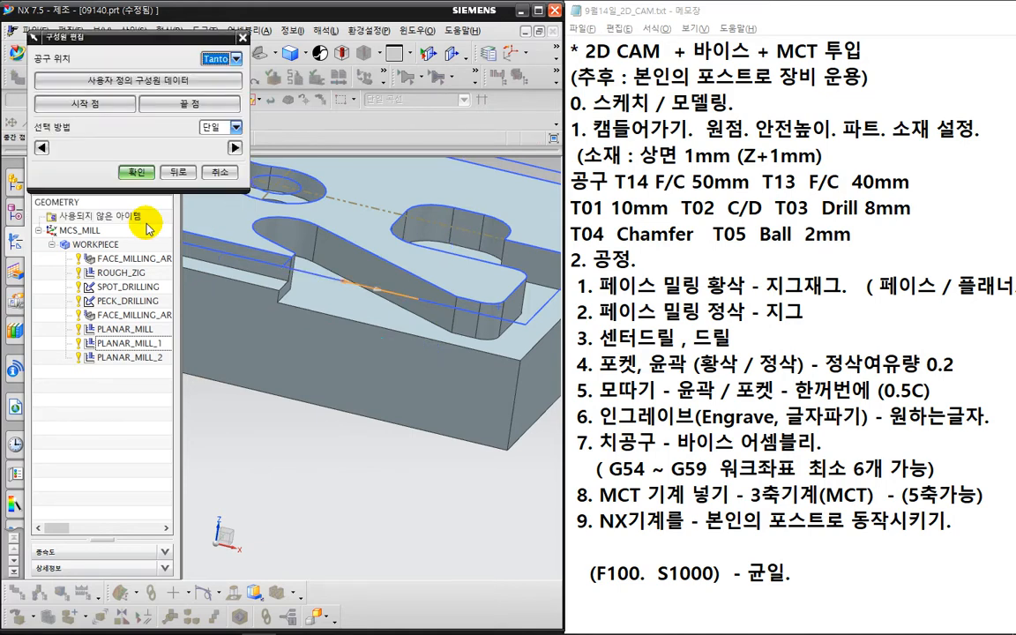
pyautogui.click(146, 173)
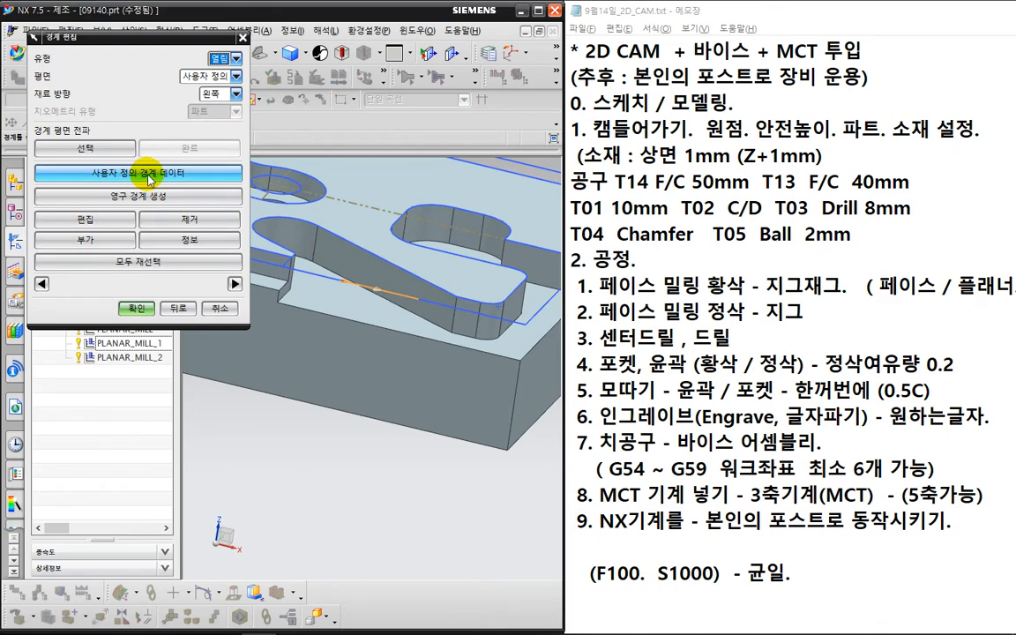
pyautogui.click(136, 311)
# - Regenerate the PLANAR_MILL_2 toolpath and inspect its new start point
pyautogui.click(179, 578)
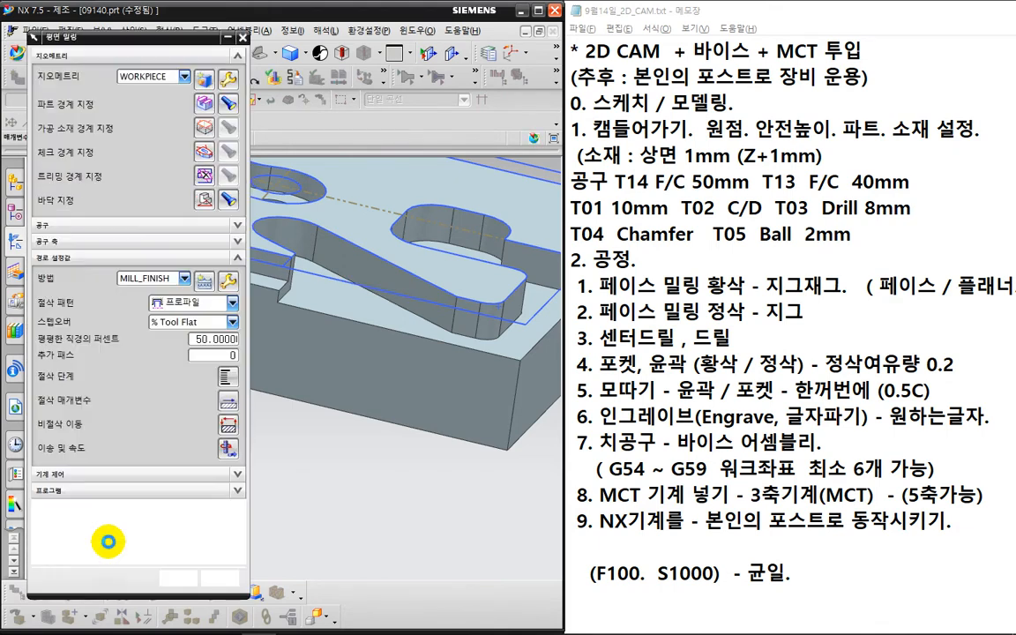
pyautogui.click(119, 537)
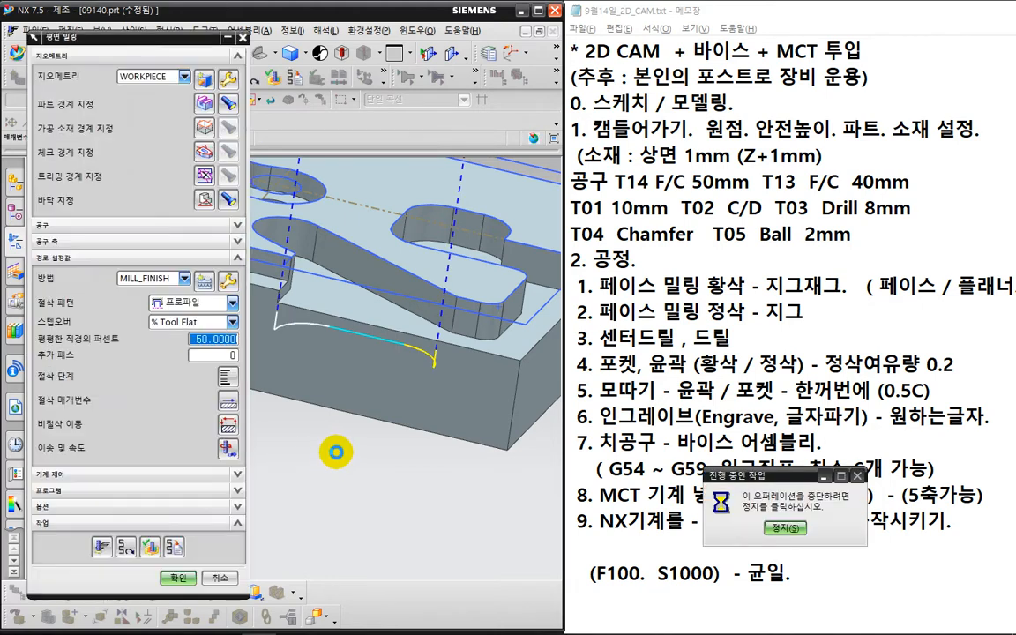
pyautogui.moveTo(331, 436); pyautogui.dragTo(473, 400, button='middle')
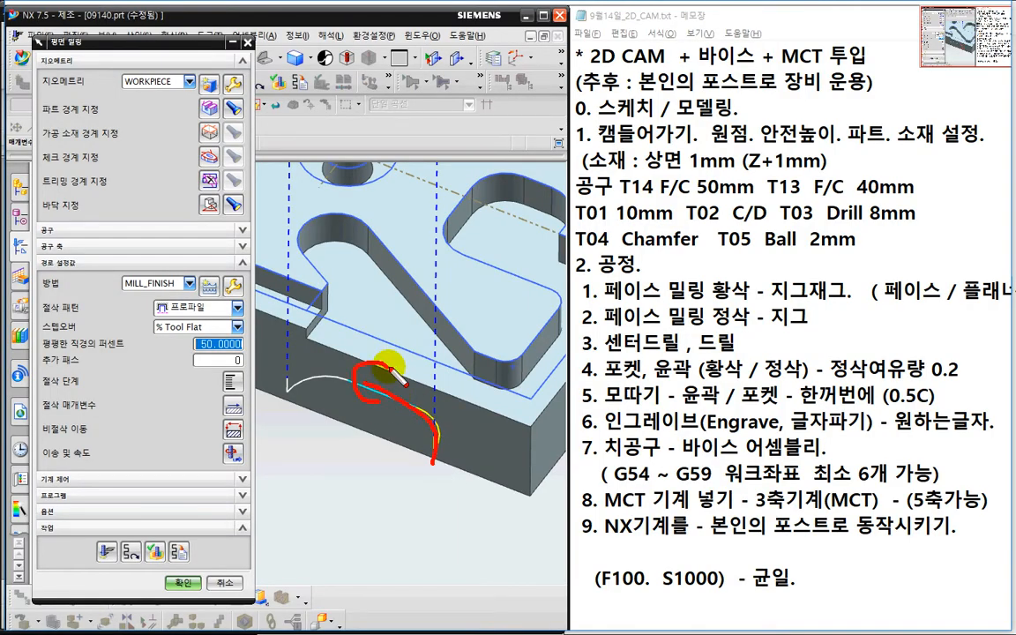
pyautogui.moveTo(386, 366); pyautogui.dragTo(369, 411)
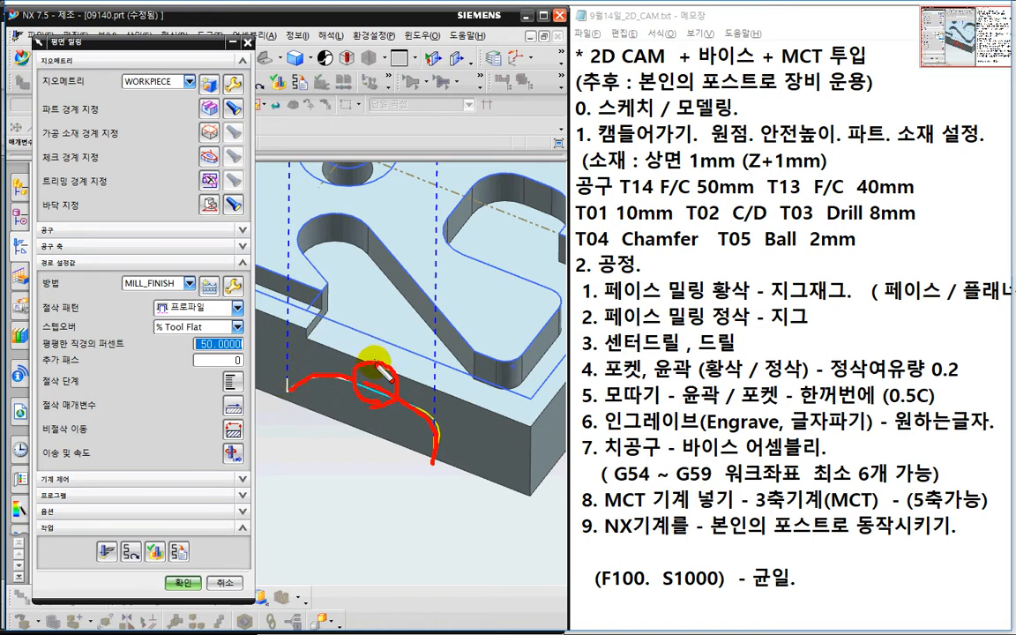
pyautogui.press('Escape')
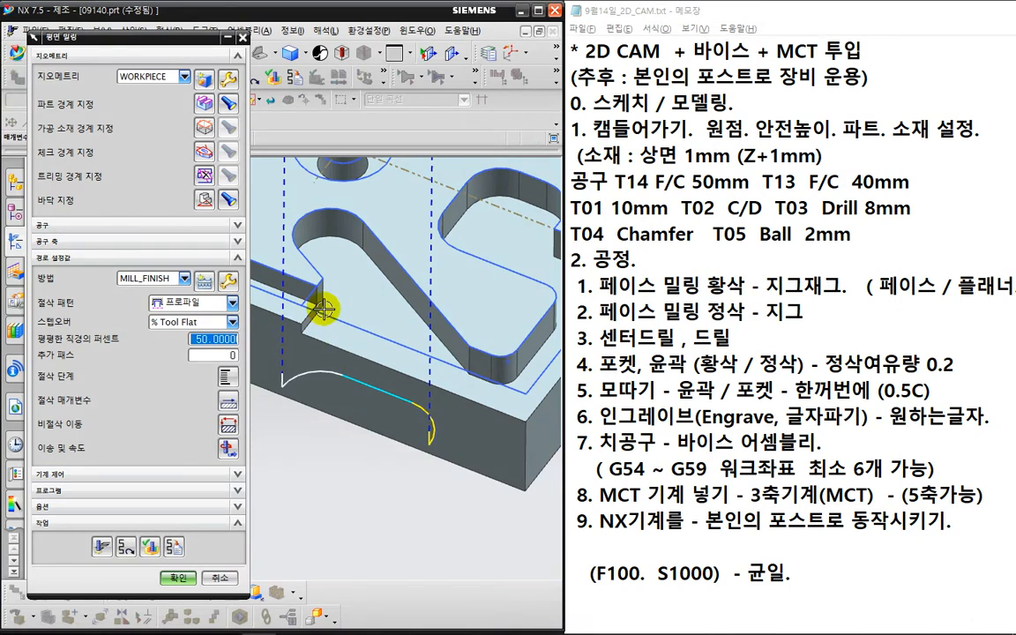
# - Set the part boundary's custom stock to -2 and regenerate the toolpath
pyautogui.click(206, 105)
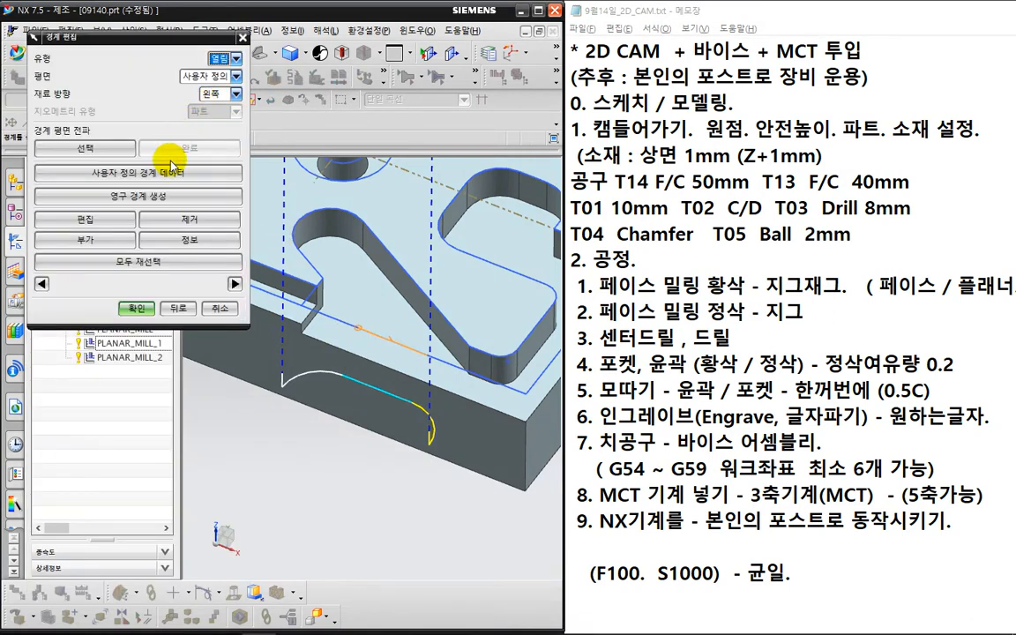
pyautogui.click(170, 179)
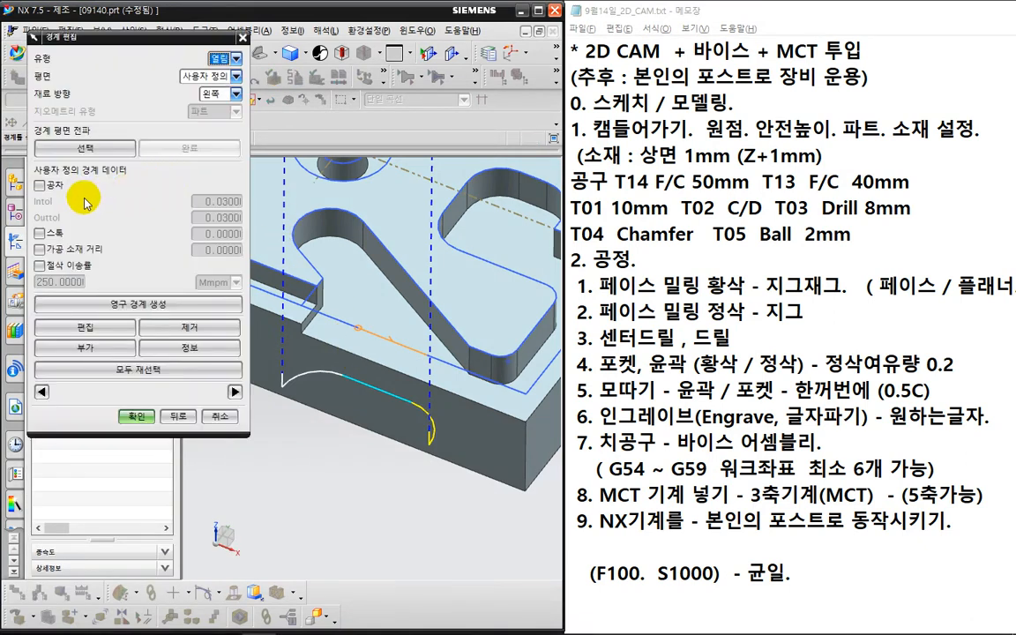
pyautogui.doubleClick(202, 234)
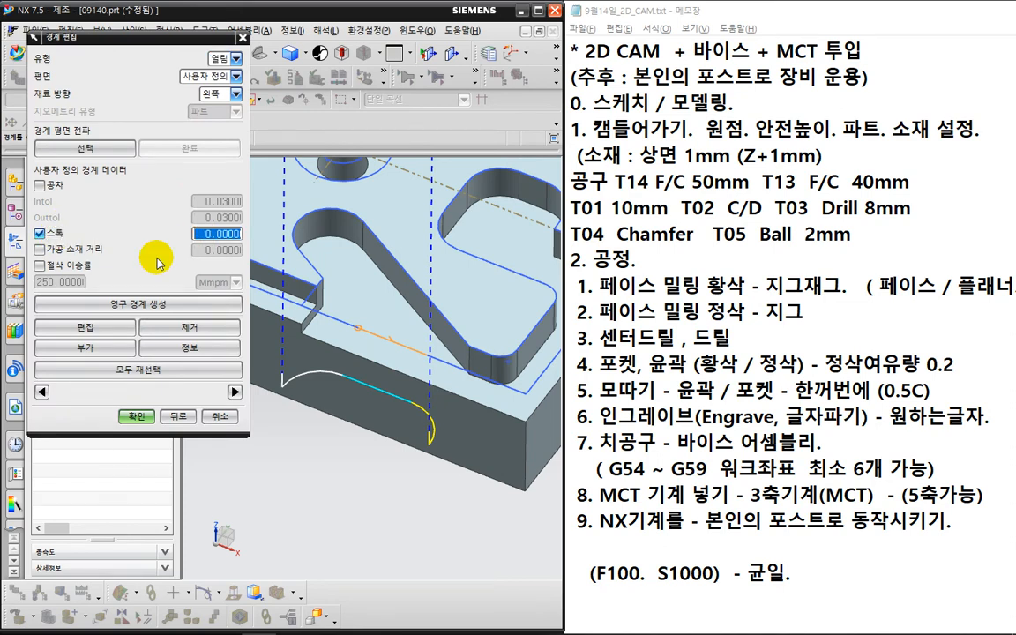
pyautogui.write('-2')
pyautogui.press('Return')
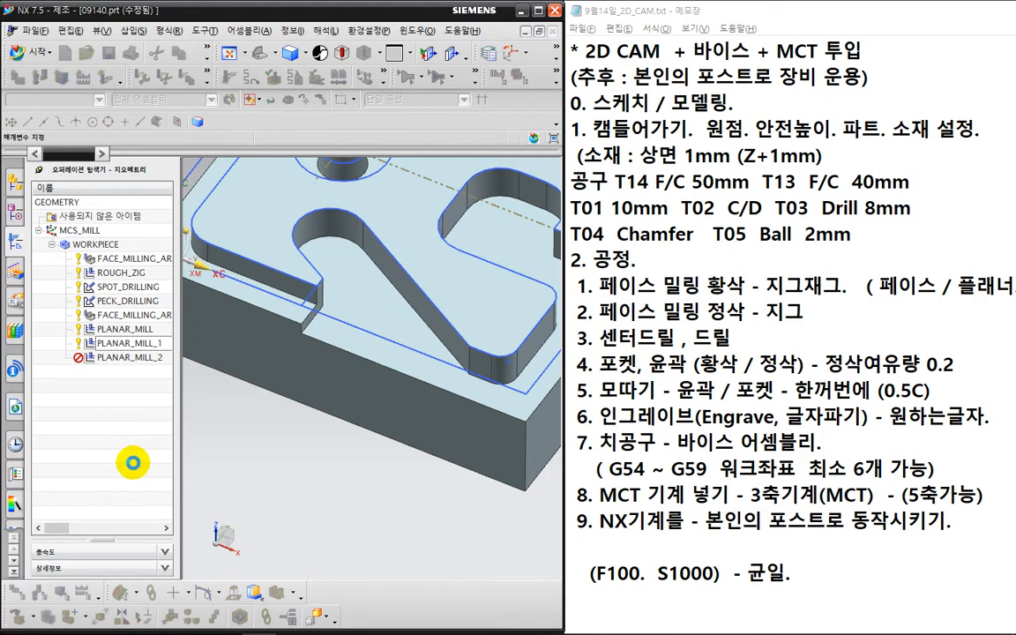
pyautogui.click(98, 546)
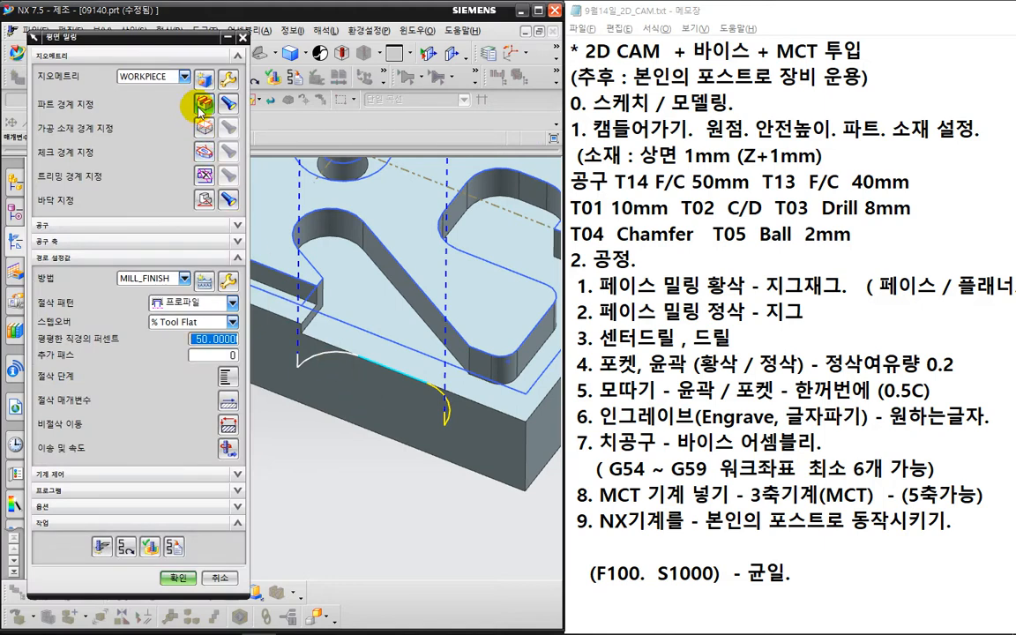
# - Change the boundary member's tool position to On, regenerate and verify the toolpath
pyautogui.click(204, 108)
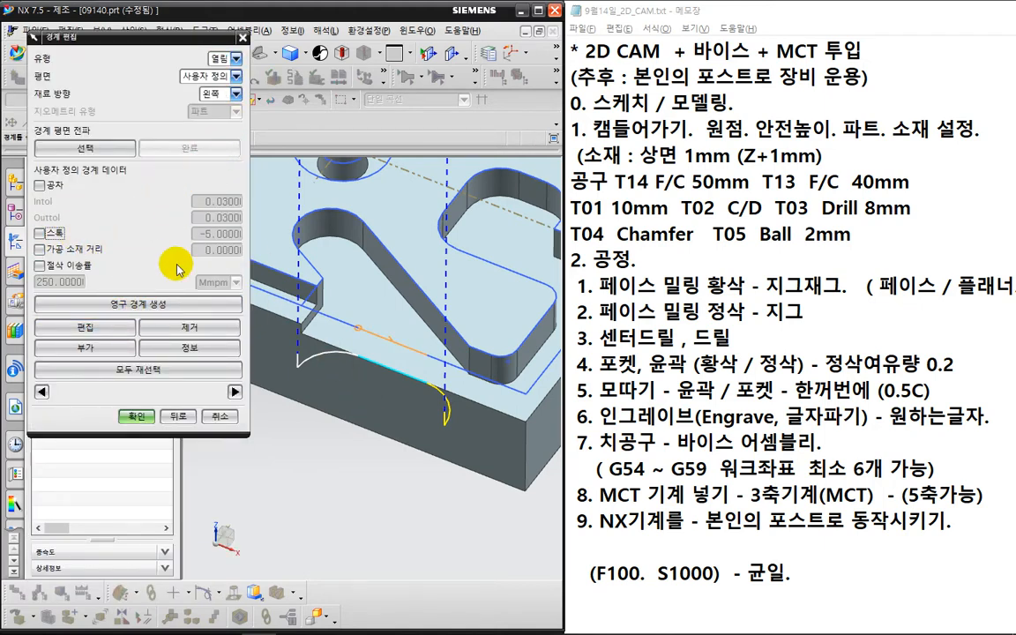
pyautogui.click(102, 334)
pyautogui.click(234, 59)
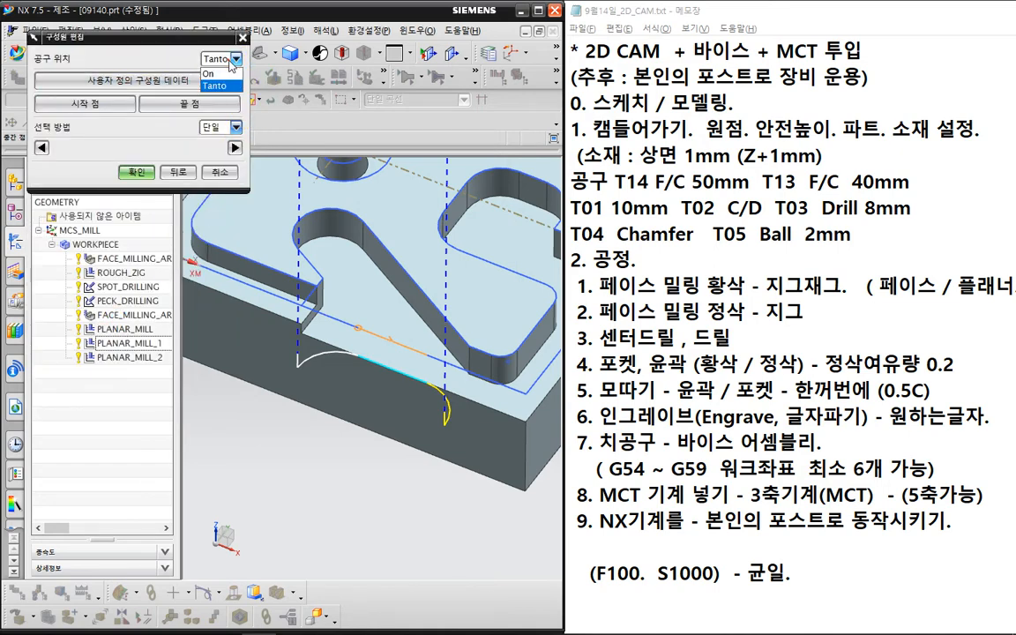
pyautogui.click(227, 75)
pyautogui.click(140, 172)
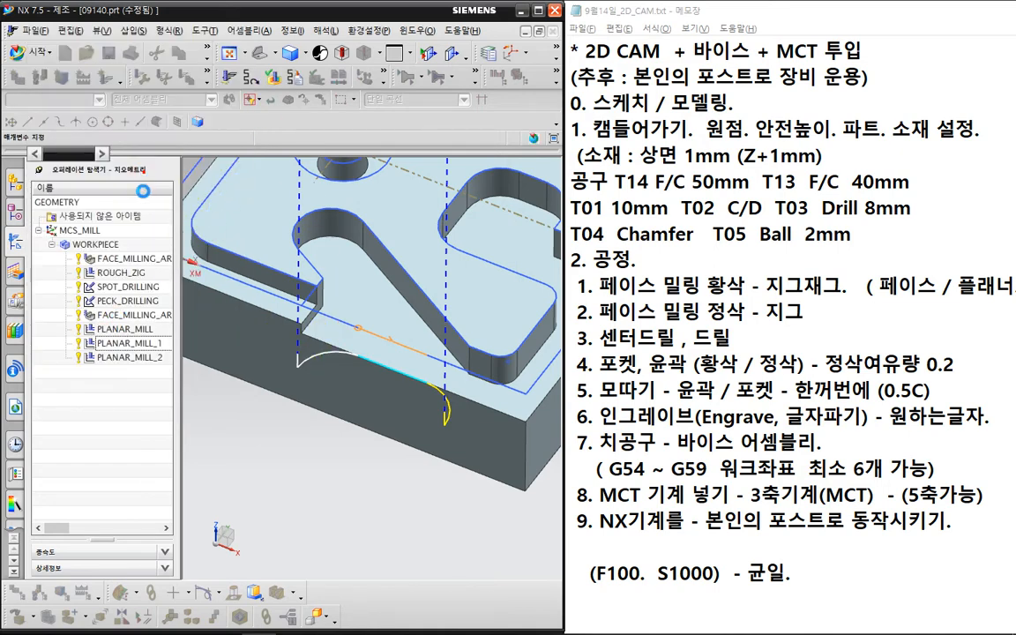
pyautogui.click(139, 416)
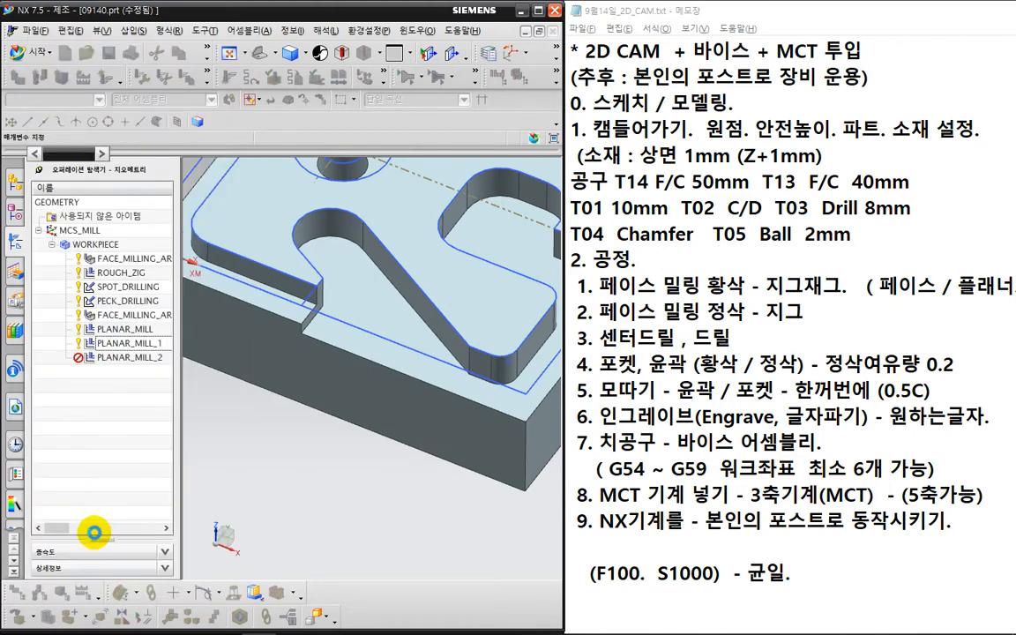
pyautogui.click(103, 545)
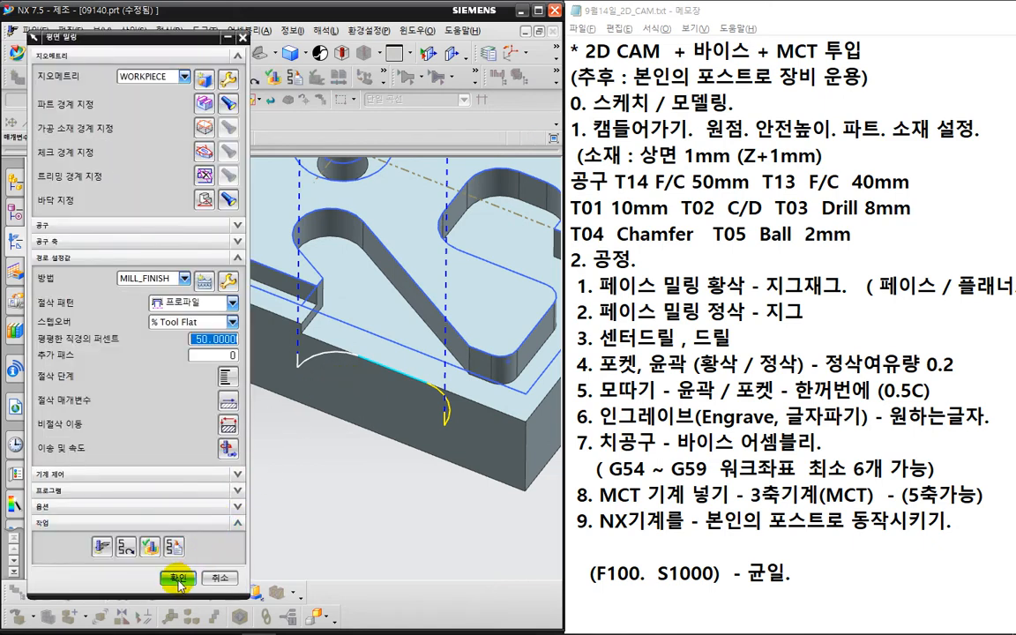
pyautogui.click(151, 549)
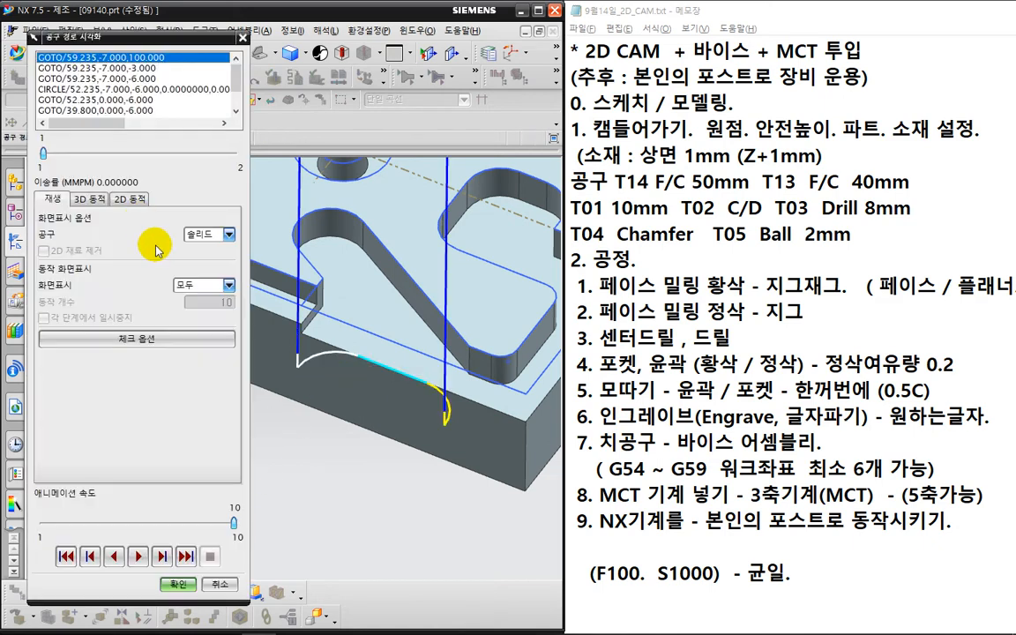
# - Run a 2D dynamic material-removal simulation of PLANAR_MILL_2 at animation speed 2
pyautogui.click(129, 200)
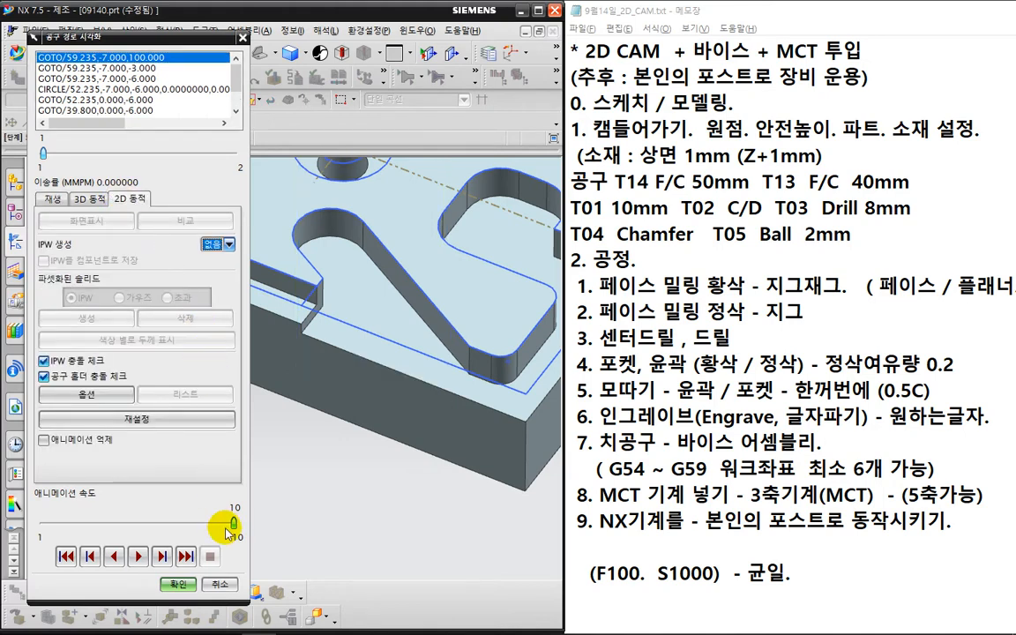
pyautogui.moveTo(234, 523); pyautogui.dragTo(143, 524)
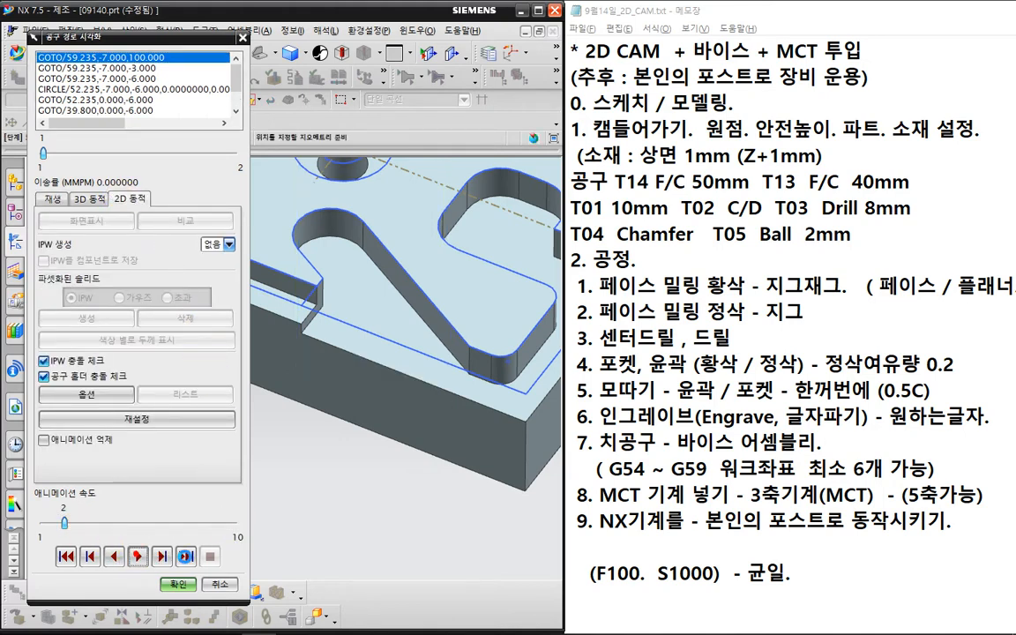
pyautogui.click(185, 556)
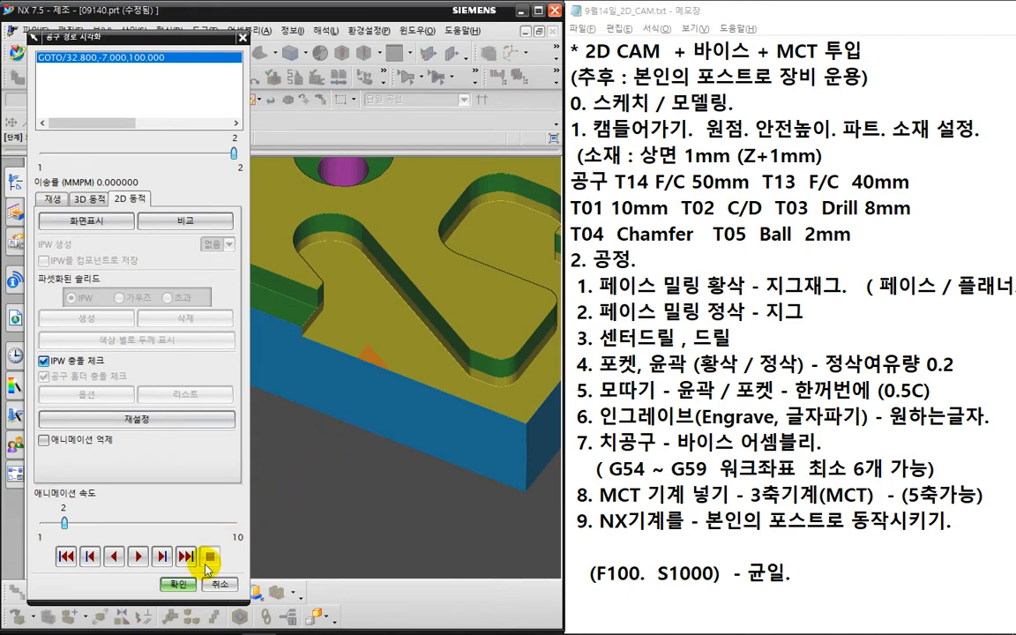
pyautogui.click(178, 584)
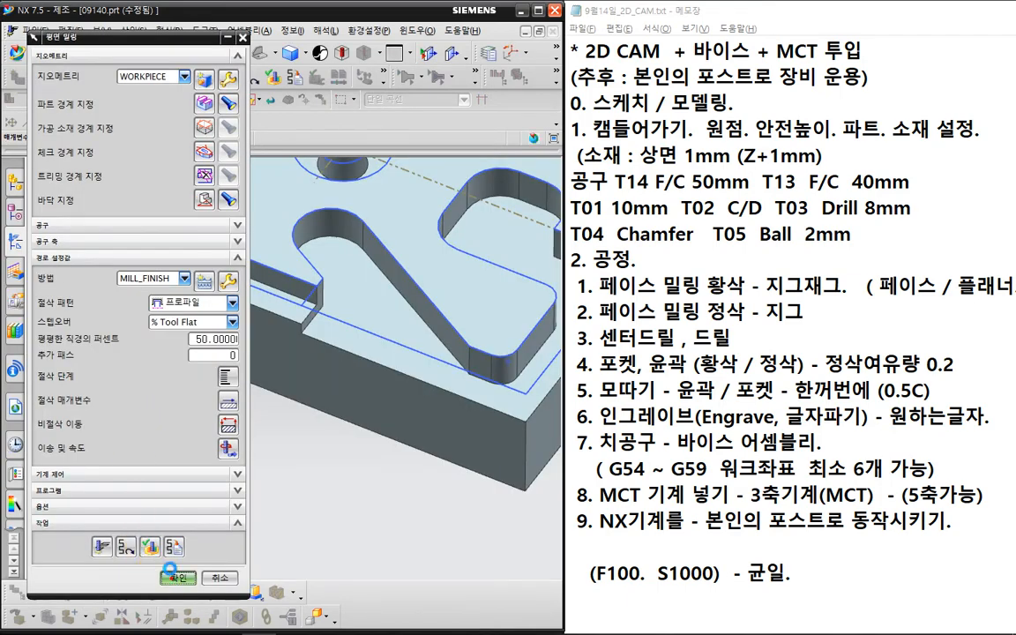
# - Accept PLANAR_MILL_2 and select the WORKPIECE group in the Operation Navigator
pyautogui.click(159, 575)
pyautogui.click(97, 224)
pyautogui.scroll(-2, 298, 326)
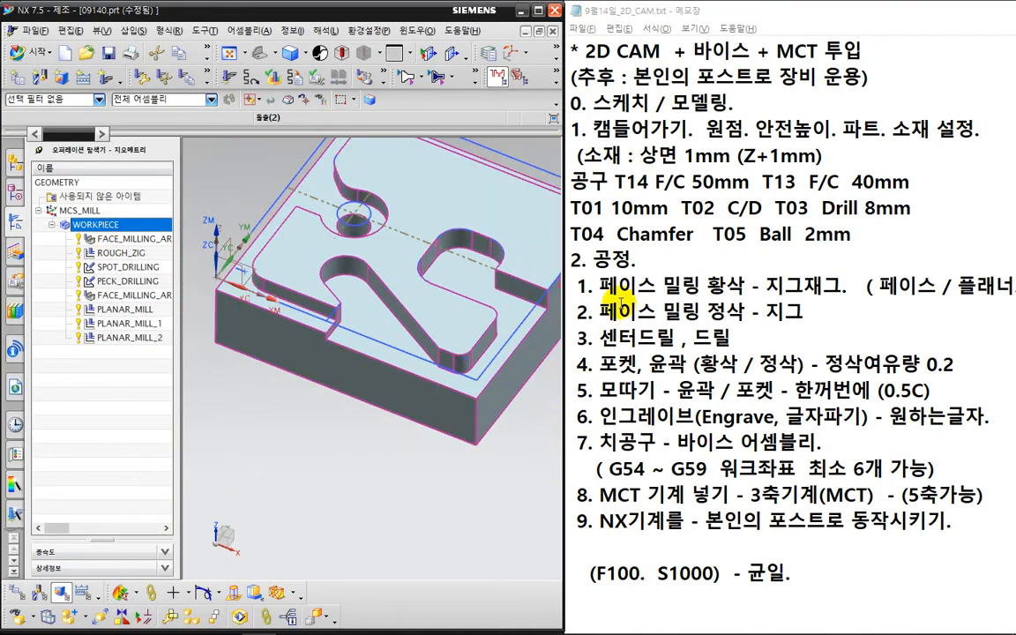
# - Maximize the NX window and play a 2D simulation of all toolpaths under WORKPIECE
pyautogui.click(540, 10)
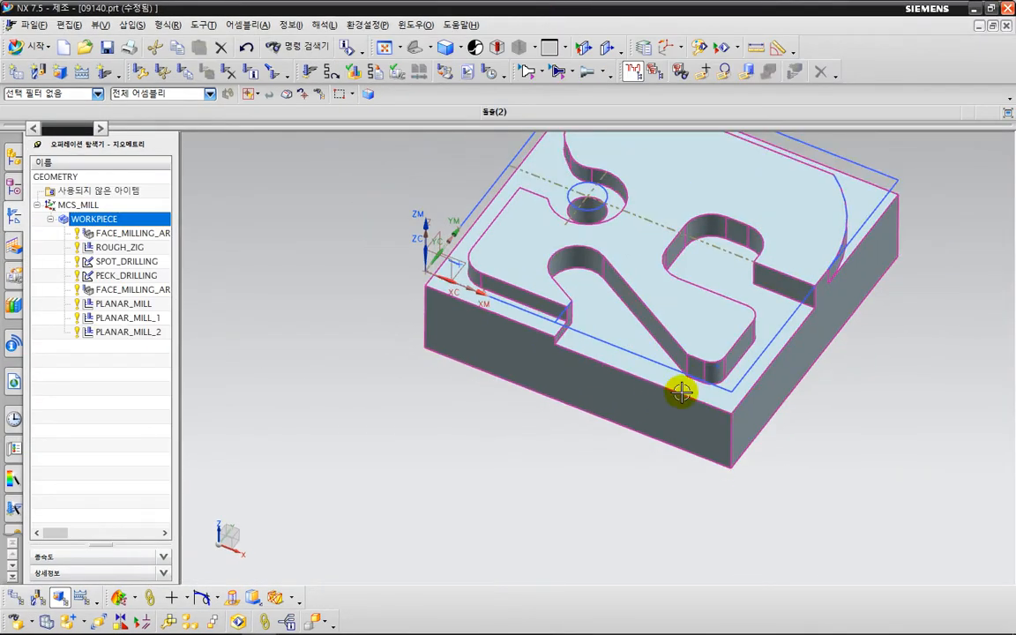
pyautogui.scroll(-2, 675, 390)
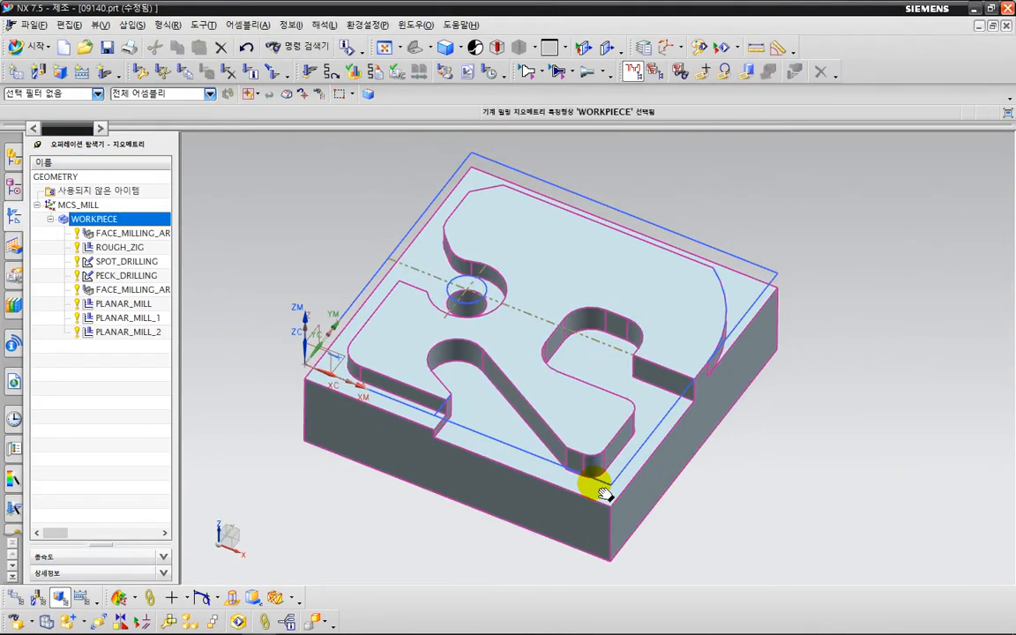
pyautogui.click(353, 71)
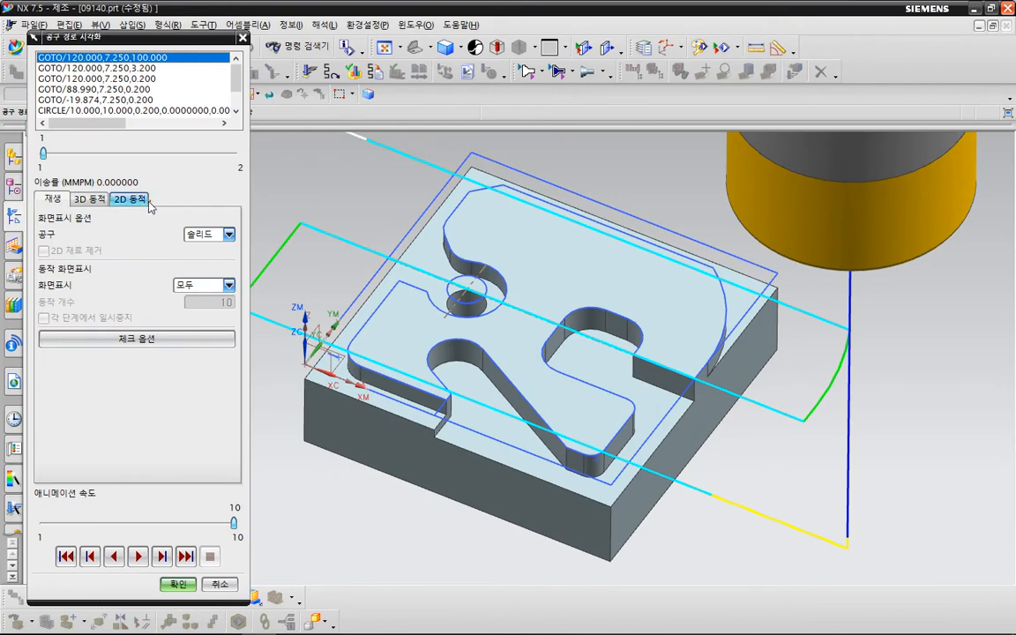
pyautogui.click(131, 199)
pyautogui.click(138, 556)
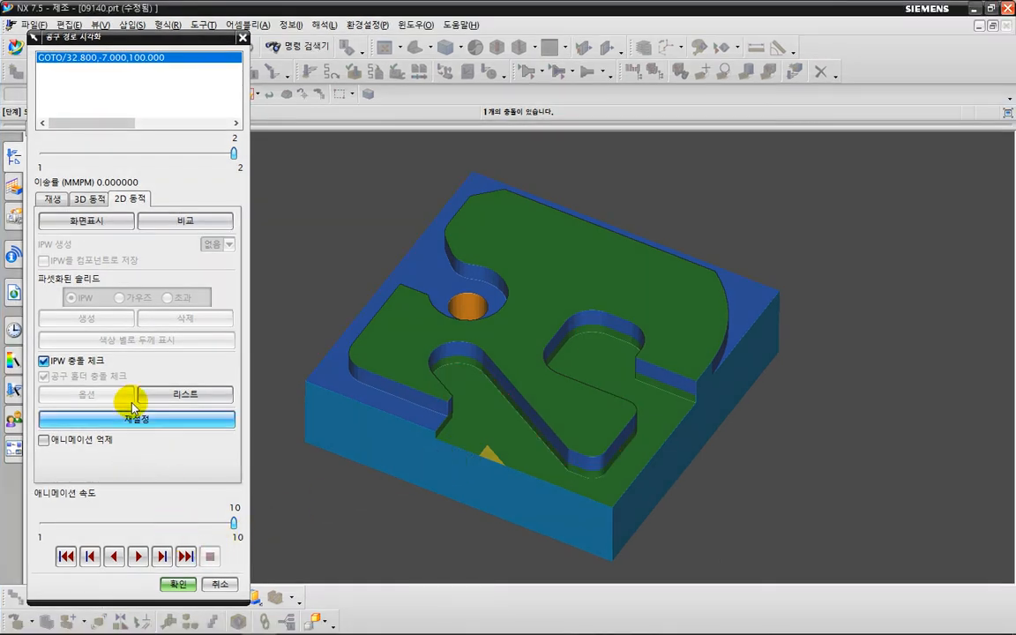
# - Return to 3D Dynamic, close verification, and display the PLANAR_MILL_1 toolpath
pyautogui.click(102, 205)
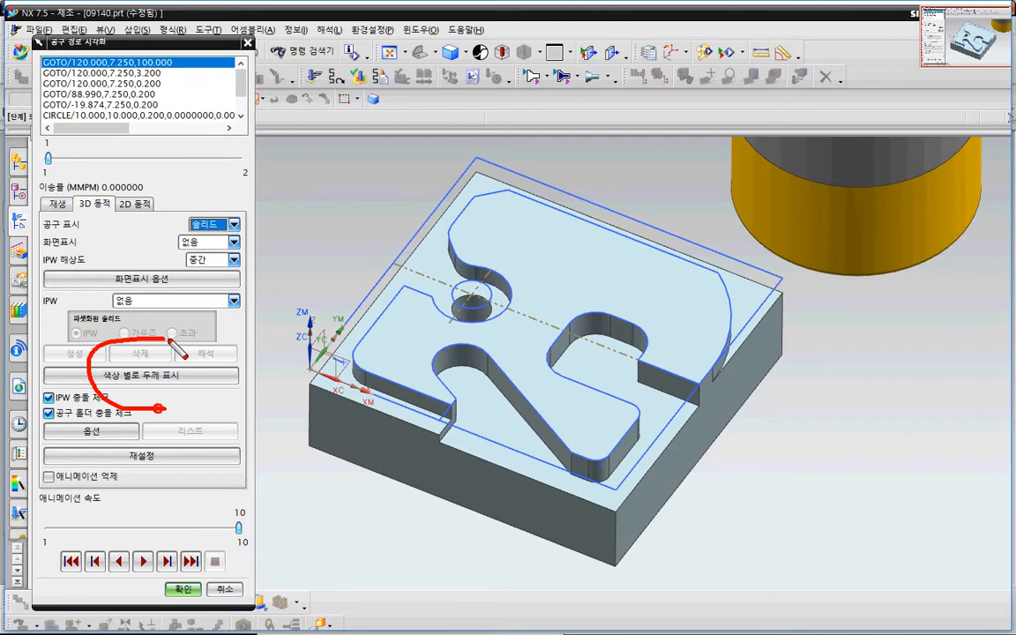
pyautogui.moveTo(169, 340)
pyautogui.mouseDown()
pyautogui.moveTo(99, 389)
pyautogui.moveTo(190, 397)
pyautogui.moveTo(148, 414)
pyautogui.mouseUp()
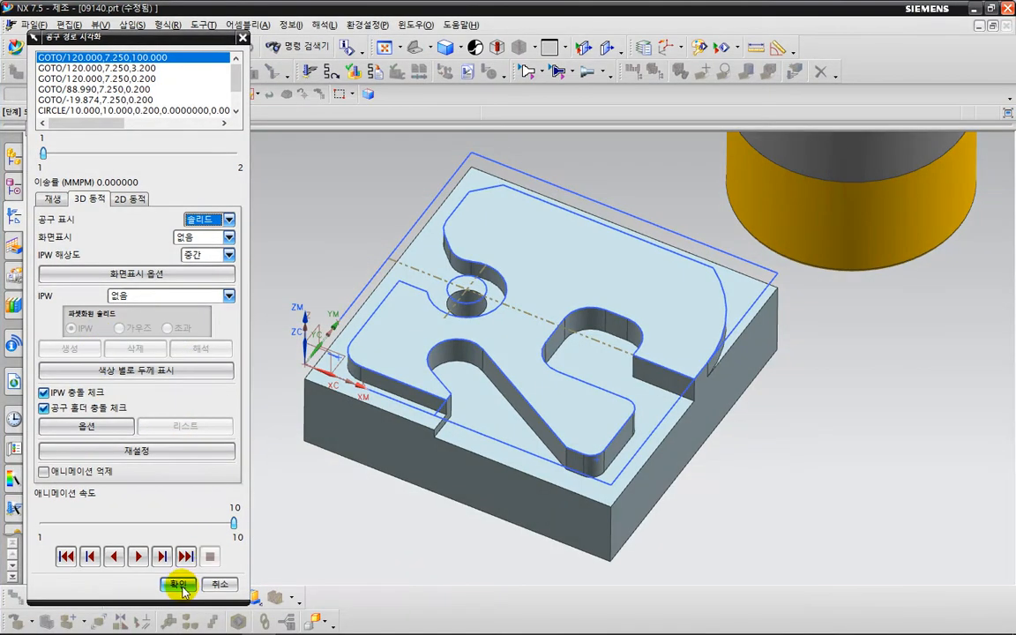
pyautogui.click(181, 589)
pyautogui.click(141, 318)
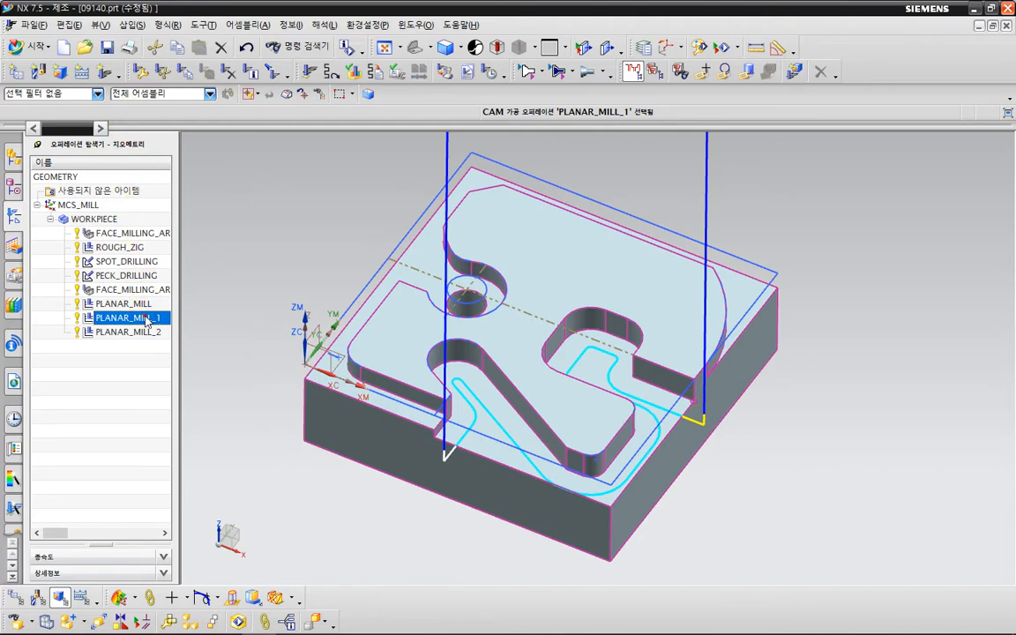
# - In PLANAR_MILL_1's part boundary, edit members and step to the right slot's arc edge
pyautogui.doubleClick(147, 317)
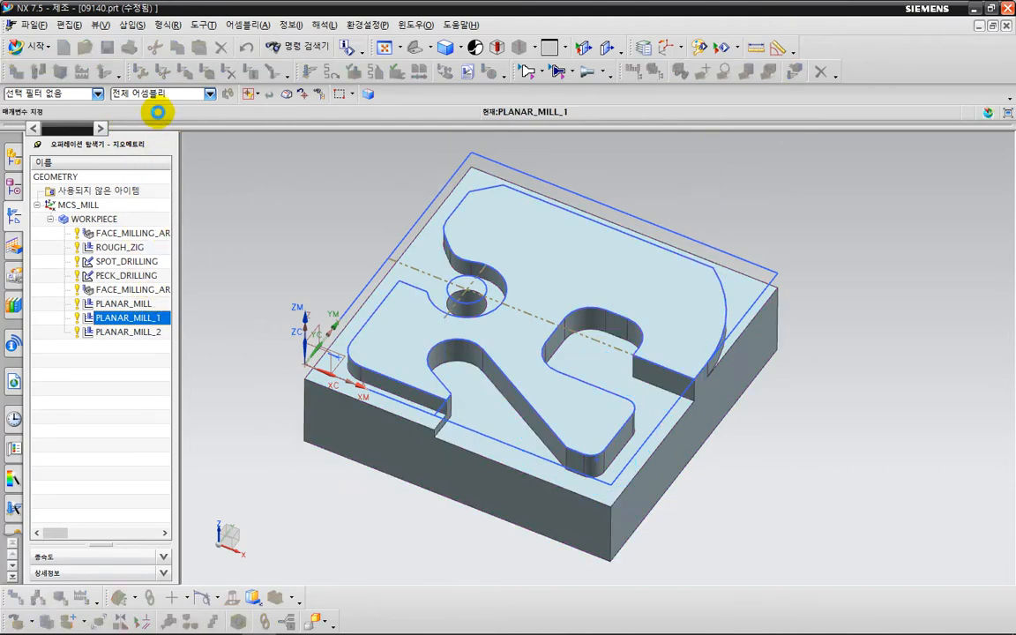
pyautogui.click(202, 106)
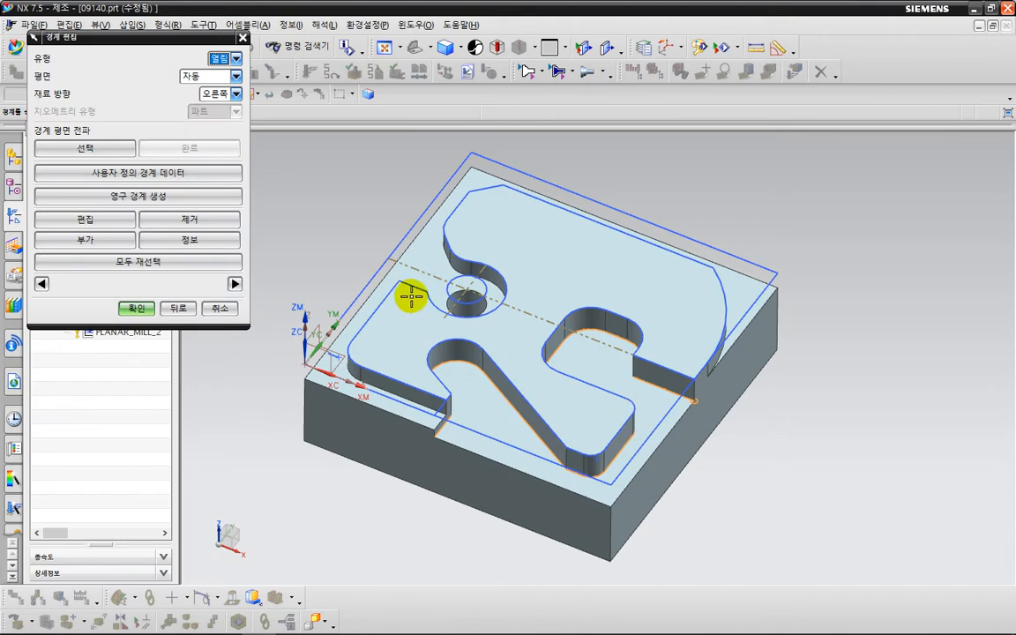
pyautogui.click(144, 176)
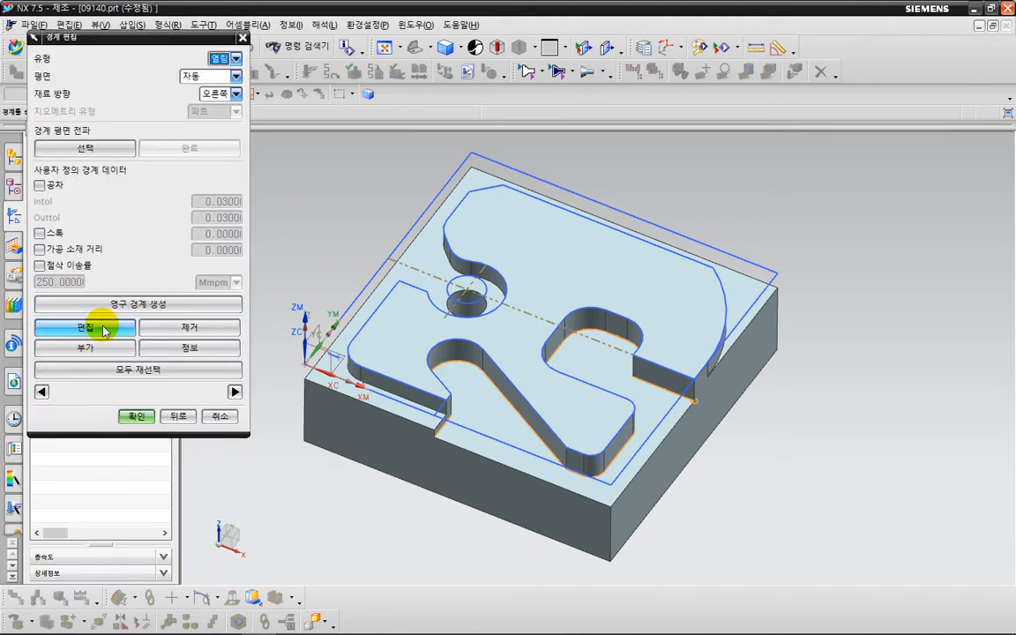
pyautogui.click(102, 325)
pyautogui.hotkey('ctrl', '2')
pyautogui.moveTo(677, 415); pyautogui.dragTo(701, 407)
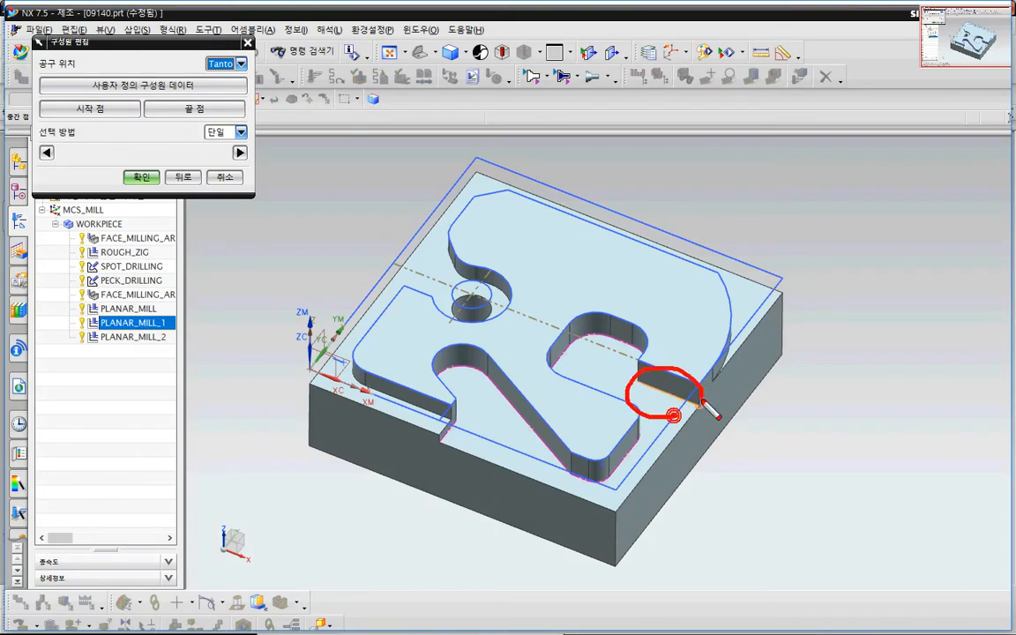
pyautogui.press('Escape')
pyautogui.click(236, 150)
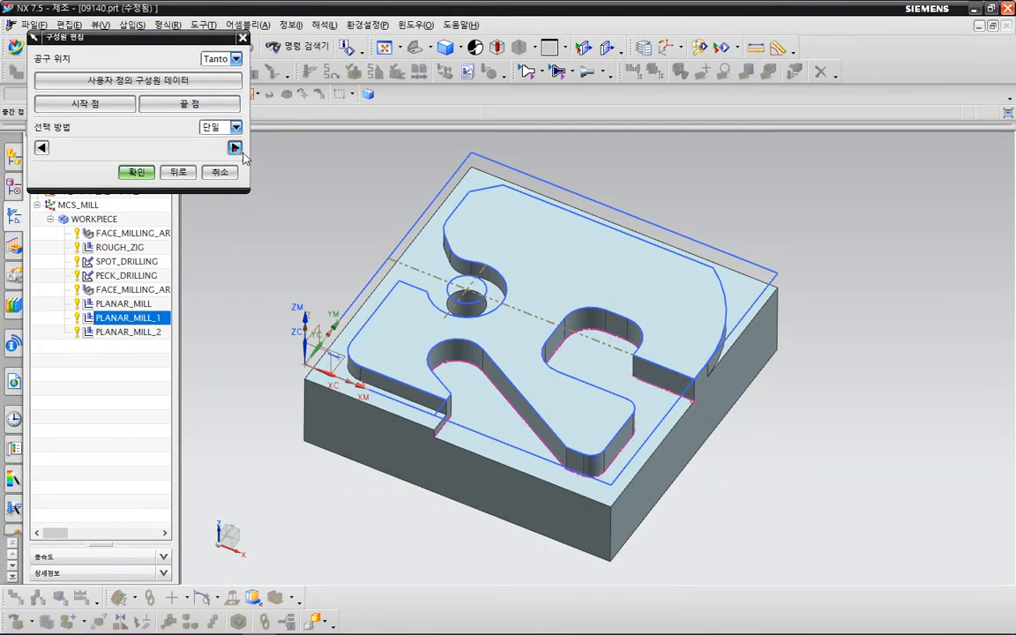
pyautogui.moveTo(556, 352); pyautogui.dragTo(622, 386, button='middle')
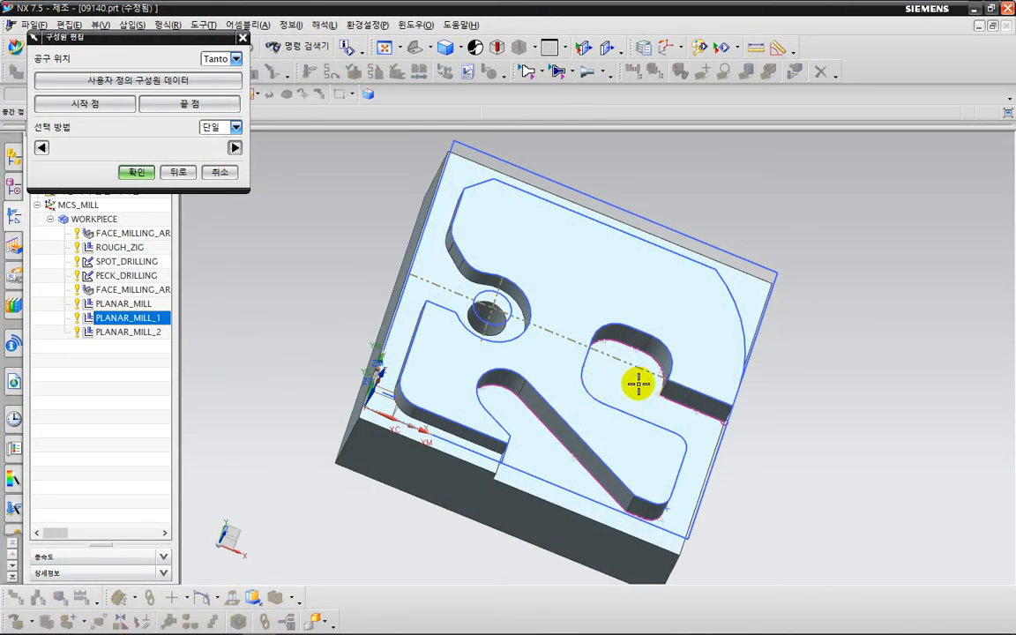
pyautogui.click(235, 149)
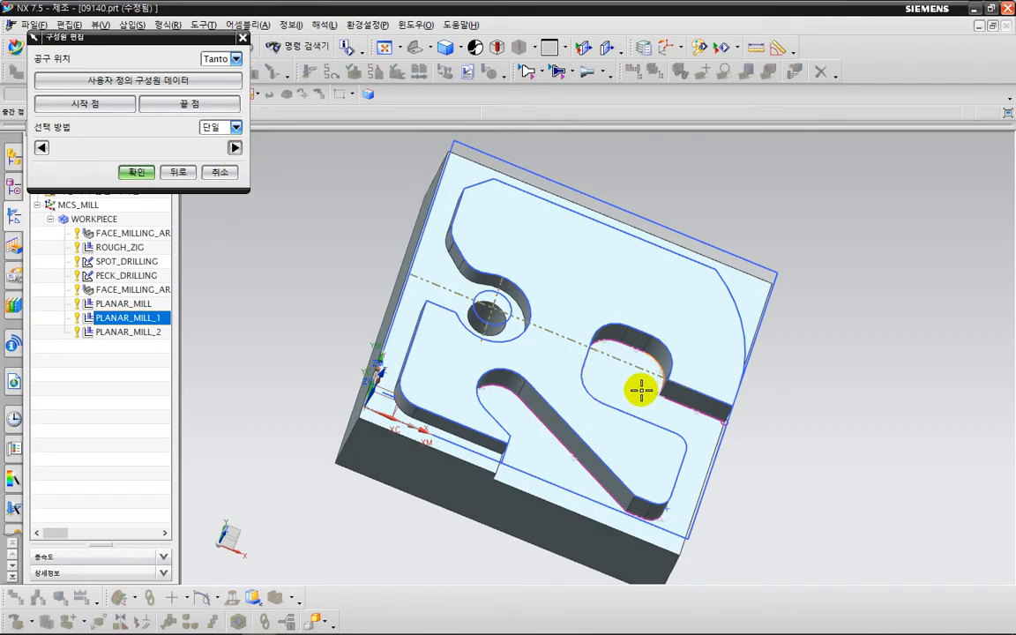
pyautogui.hotkey('ctrl', '2')
pyautogui.moveTo(641, 391)
pyautogui.mouseDown()
pyautogui.moveTo(676, 363)
pyautogui.moveTo(658, 404)
pyautogui.moveTo(659, 352)
pyautogui.moveTo(675, 390)
pyautogui.mouseUp()
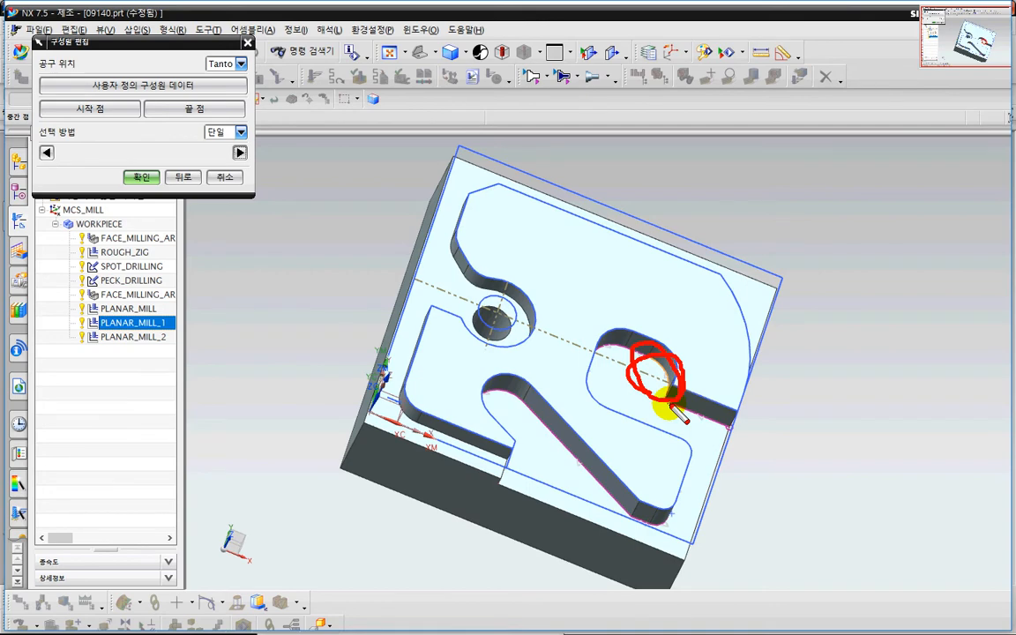
pyautogui.press('Escape')
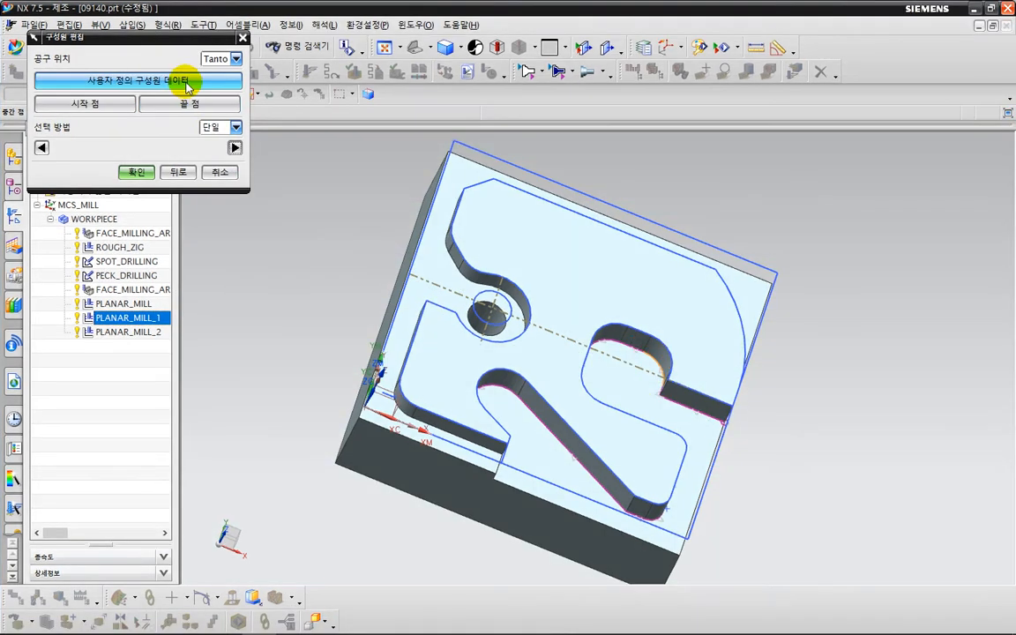
# - Give that arc member a custom stock of 0.05, then regenerate and accept PLANAR_MILL_1
pyautogui.click(186, 83)
pyautogui.moveTo(668, 393)
pyautogui.mouseDown()
pyautogui.moveTo(652, 336)
pyautogui.moveTo(670, 403)
pyautogui.mouseUp()
pyautogui.click(44, 145)
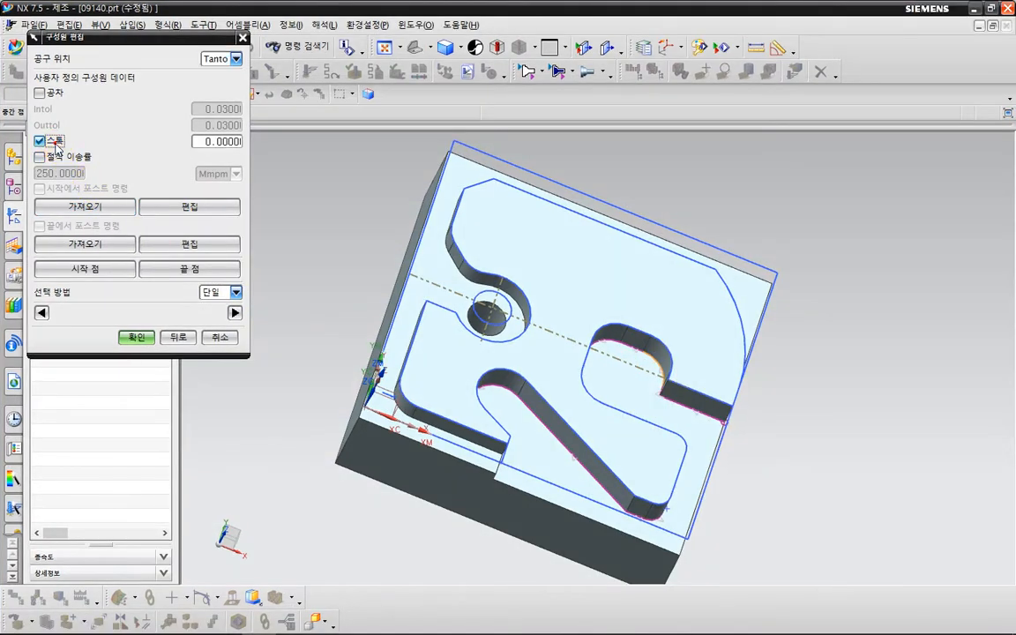
pyautogui.click(204, 146)
pyautogui.doubleClick(196, 141)
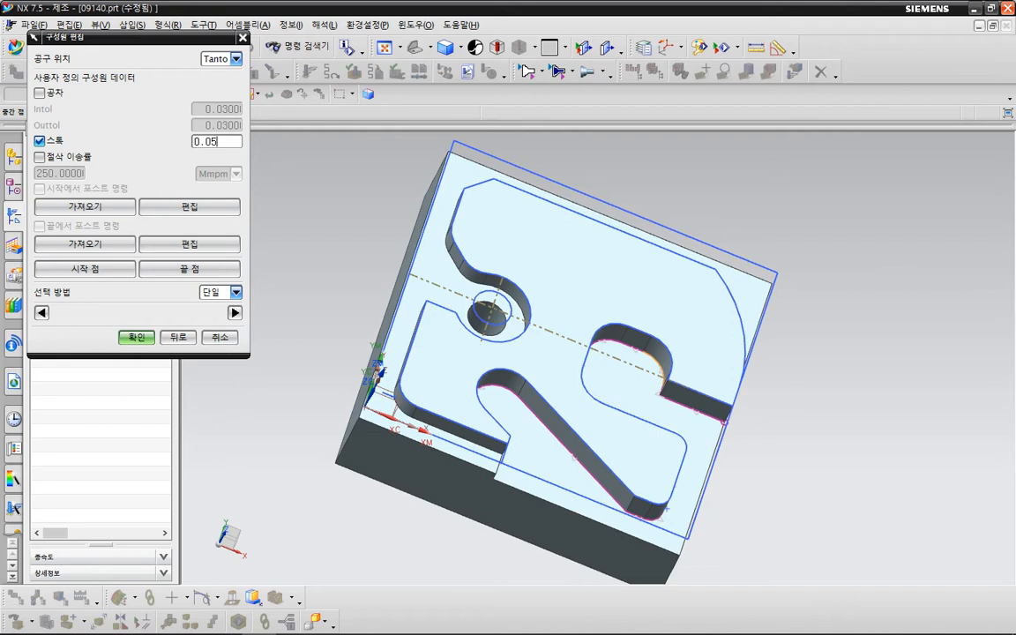
pyautogui.moveTo(674, 182); pyautogui.dragTo(598, 376)
pyautogui.moveTo(656, 351); pyautogui.dragTo(667, 385)
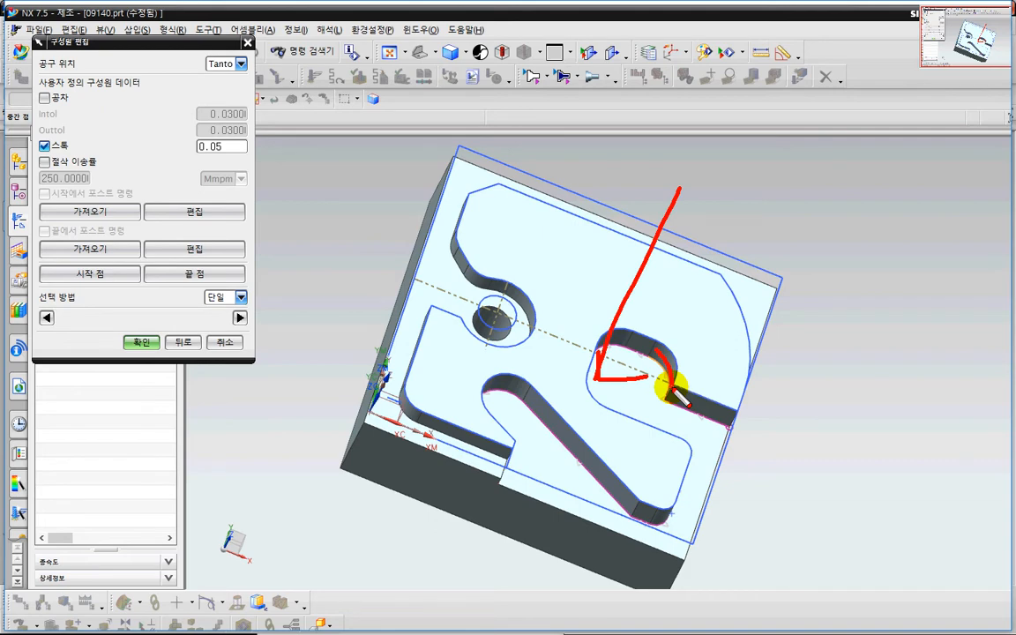
pyautogui.click(141, 342)
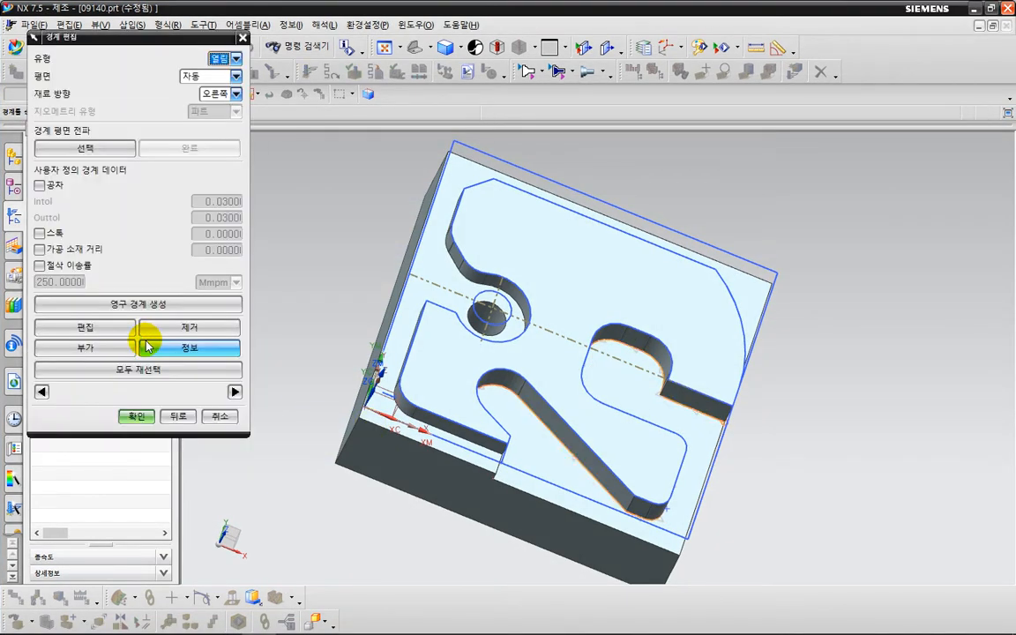
pyautogui.click(137, 416)
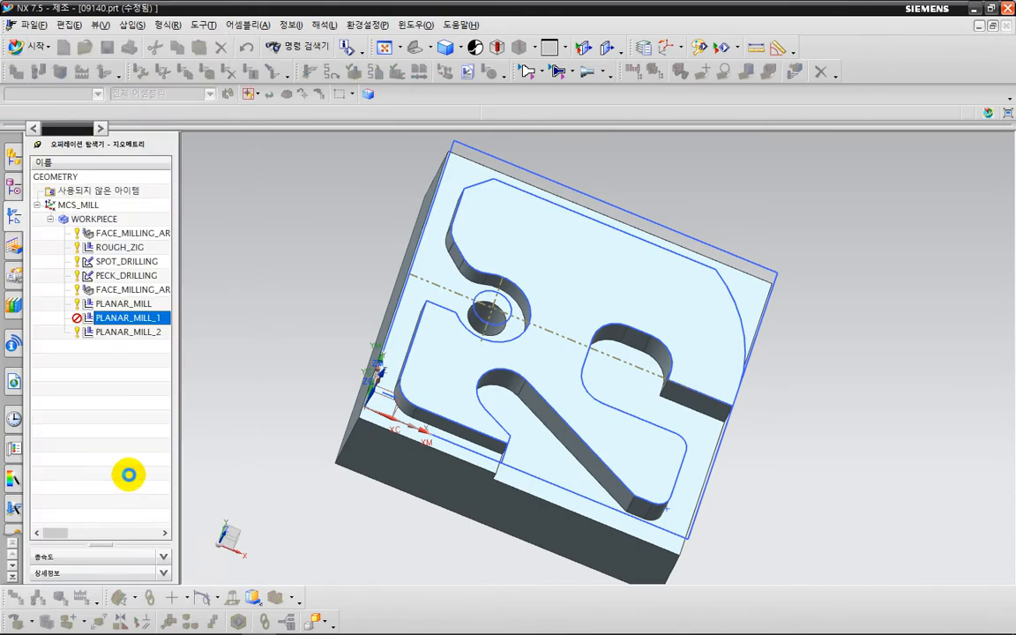
pyautogui.click(100, 547)
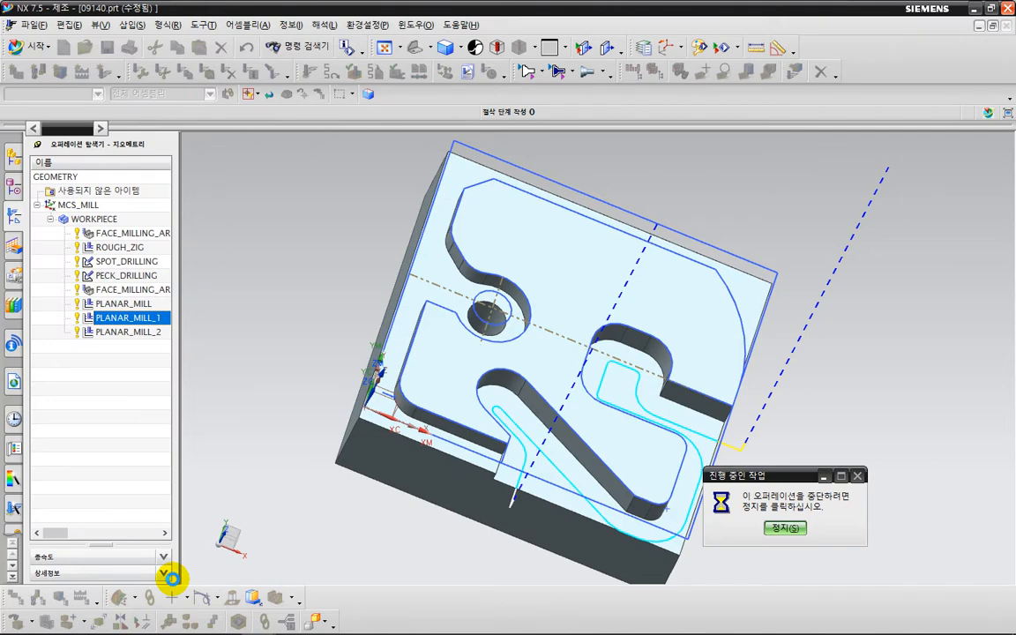
pyautogui.click(171, 576)
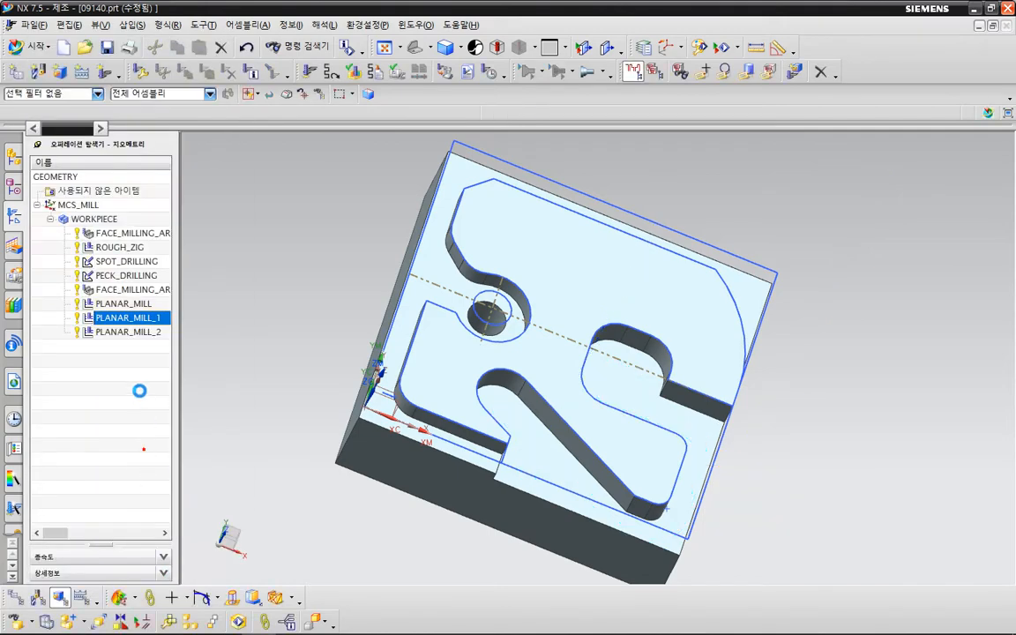
# - Display the PLANAR_MILL toolpath, briefly comparing it with FACE_MILLING_AREA_1's
pyautogui.click(136, 305)
pyautogui.moveTo(335, 446); pyautogui.dragTo(320, 416, button='middle')
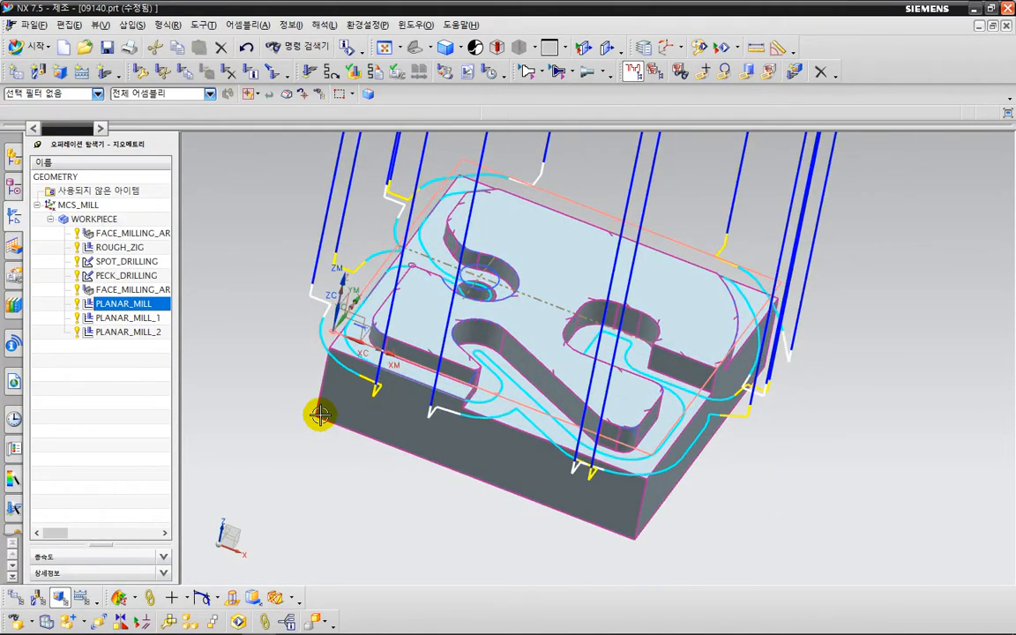
pyautogui.click(145, 290)
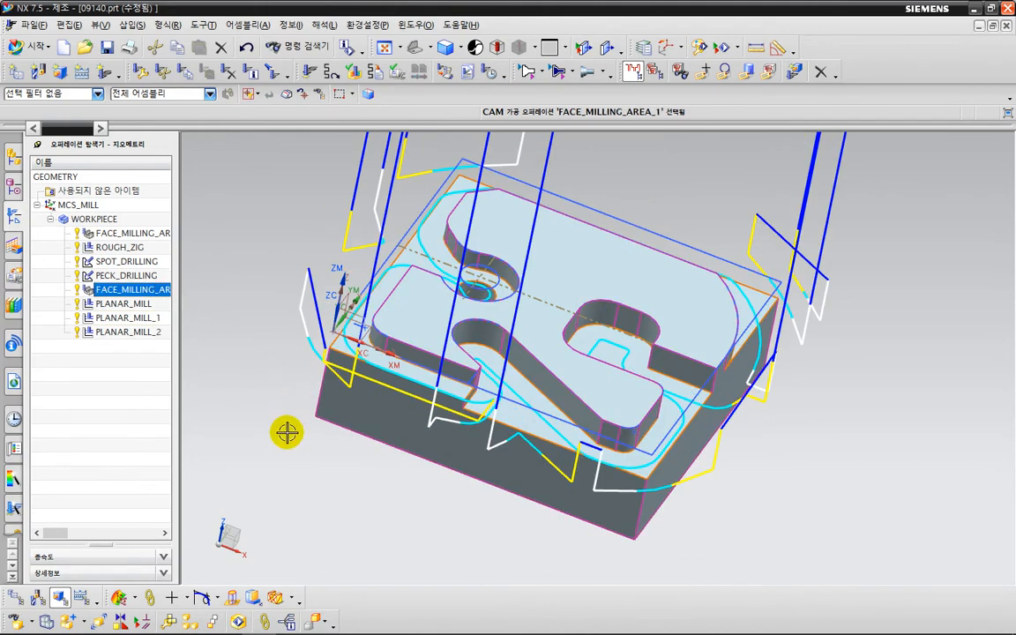
pyautogui.click(133, 304)
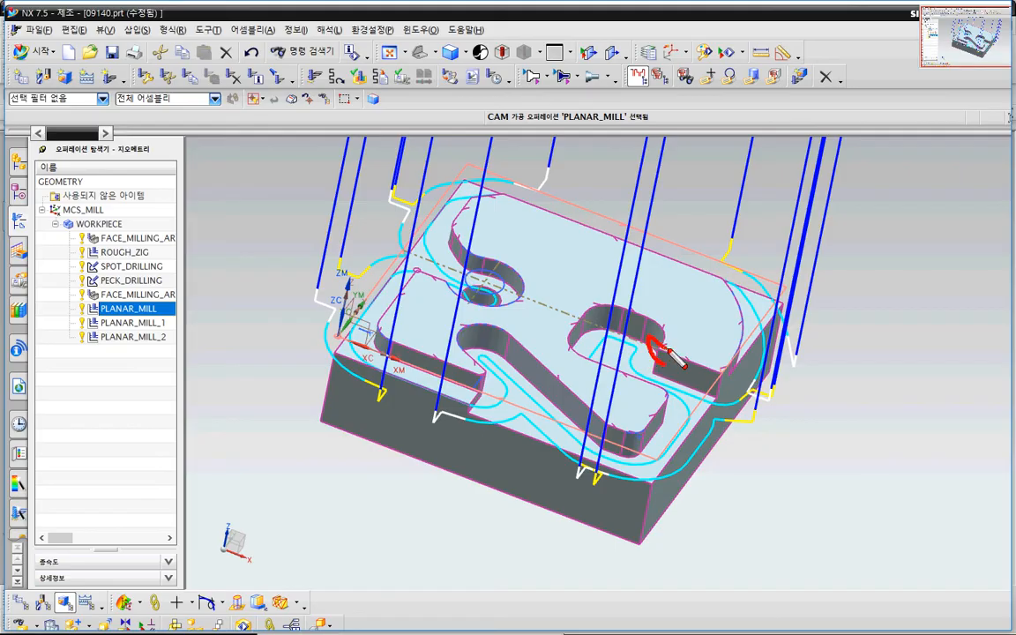
# - Orbit and pan the part to inspect the profile toolpaths around the pockets and outline
pyautogui.moveTo(667, 350); pyautogui.dragTo(660, 367)
pyautogui.moveTo(516, 308)
pyautogui.mouseDown()
pyautogui.moveTo(518, 297)
pyautogui.moveTo(501, 310)
pyautogui.mouseUp()
pyautogui.moveTo(452, 253); pyautogui.dragTo(454, 248)
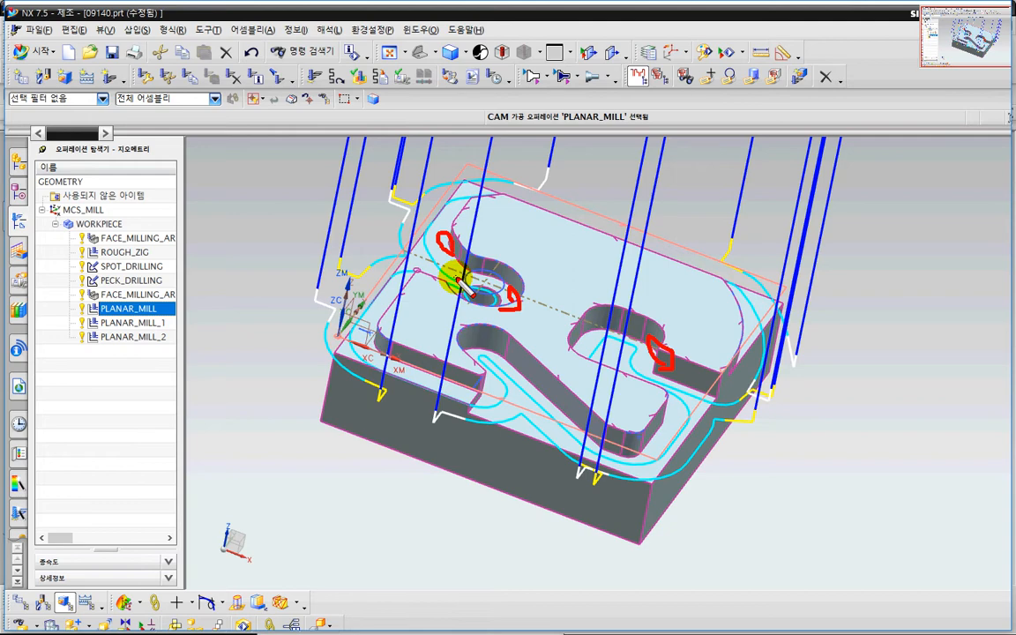
pyautogui.moveTo(181, 311)
pyautogui.mouseDown()
pyautogui.moveTo(88, 313)
pyautogui.moveTo(188, 348)
pyautogui.moveTo(170, 390)
pyautogui.mouseUp()
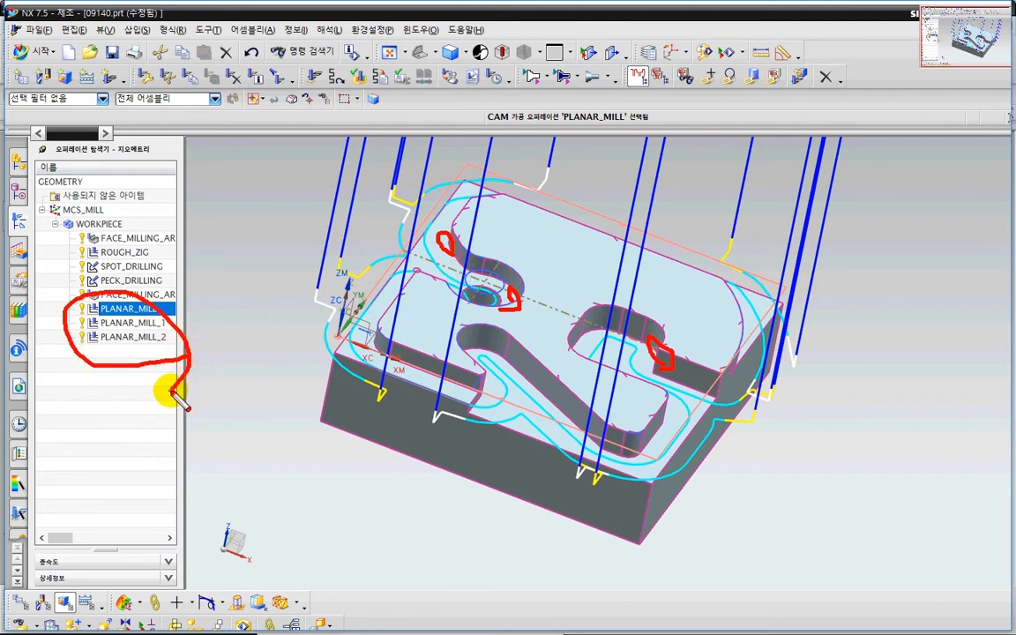
pyautogui.press('Escape')
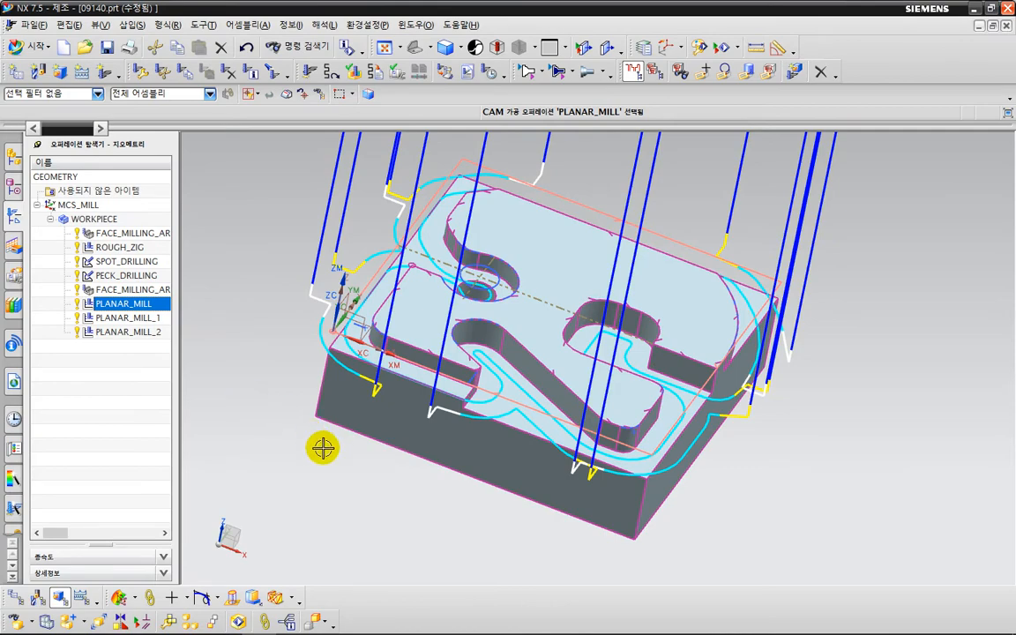
pyautogui.moveTo(374, 506); pyautogui.dragTo(417, 524, button='middle')
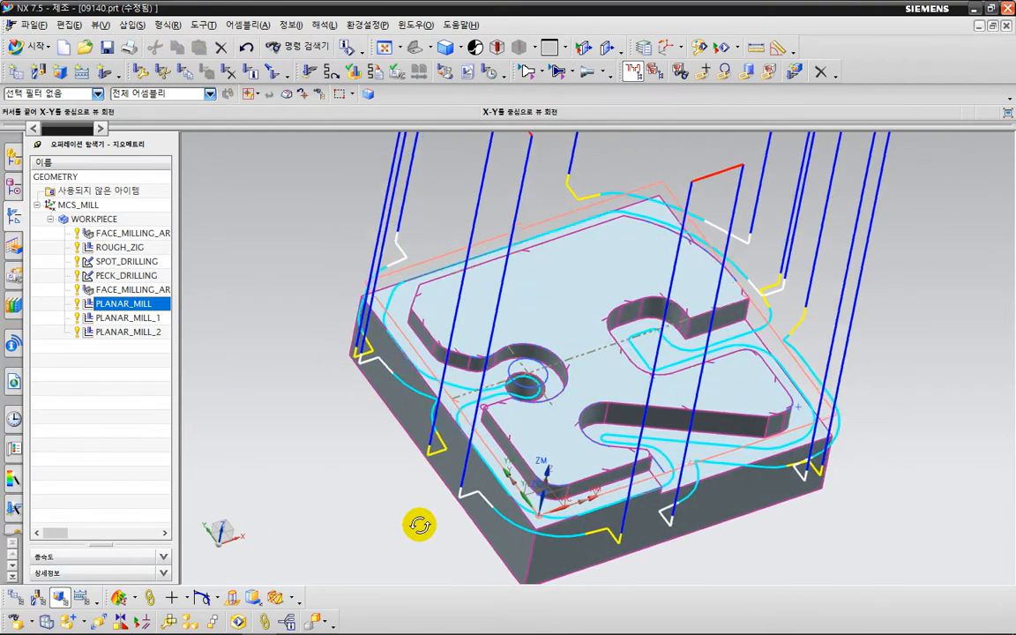
pyautogui.keyDown('shift'); pyautogui.moveTo(601, 522); pyautogui.dragTo(547, 483, button='middle'); pyautogui.keyUp('shift')
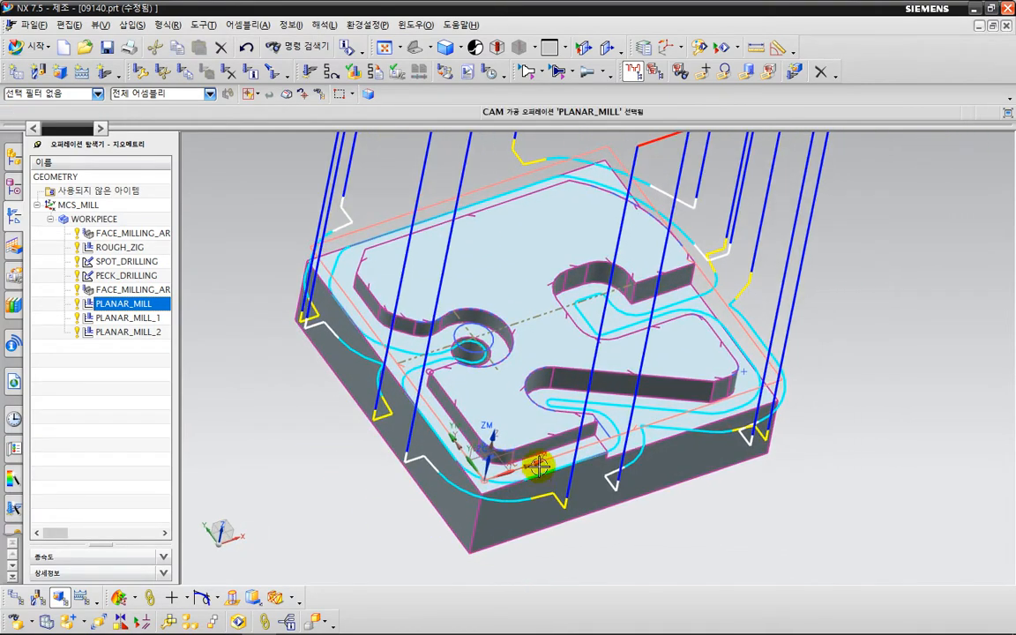
pyautogui.hotkey('ctrl', '2')
pyautogui.moveTo(641, 173); pyautogui.dragTo(615, 316)
pyautogui.click(620, 329)
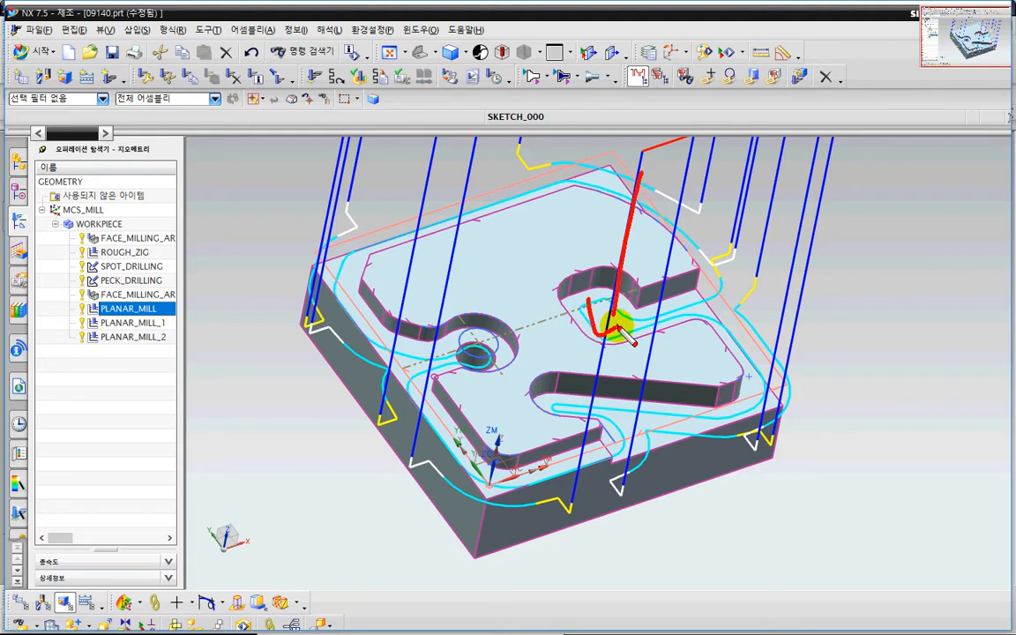
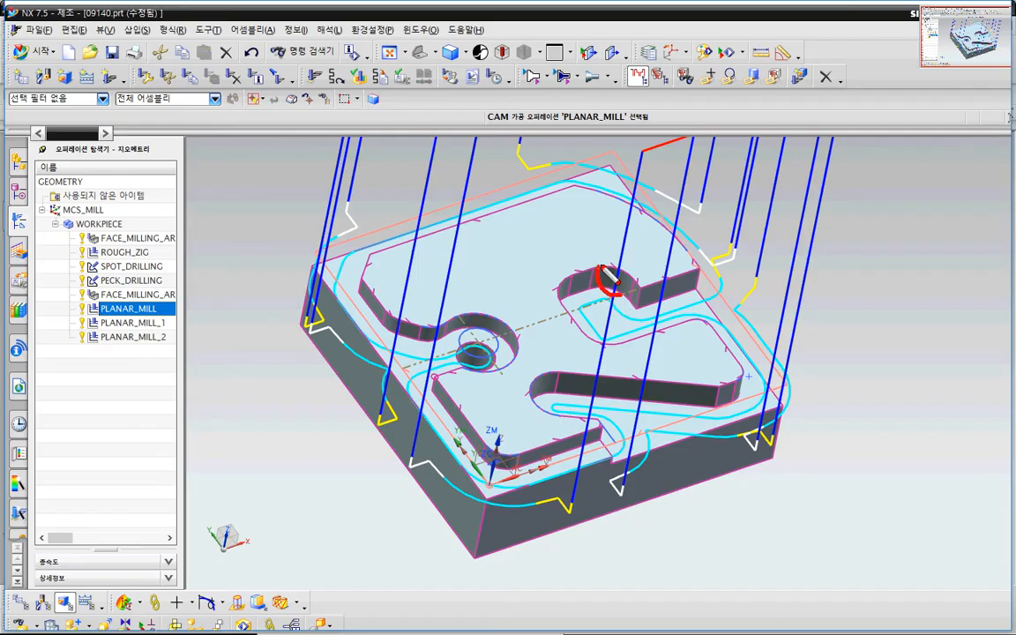
# - Exit the annotation, zoom into the fitted isometric view, and deselect PLANAR_MILL to hide its toolpaths
pyautogui.moveTo(120, 338)
pyautogui.mouseDown()
pyautogui.moveTo(140, 318)
pyautogui.moveTo(162, 364)
pyautogui.mouseUp()
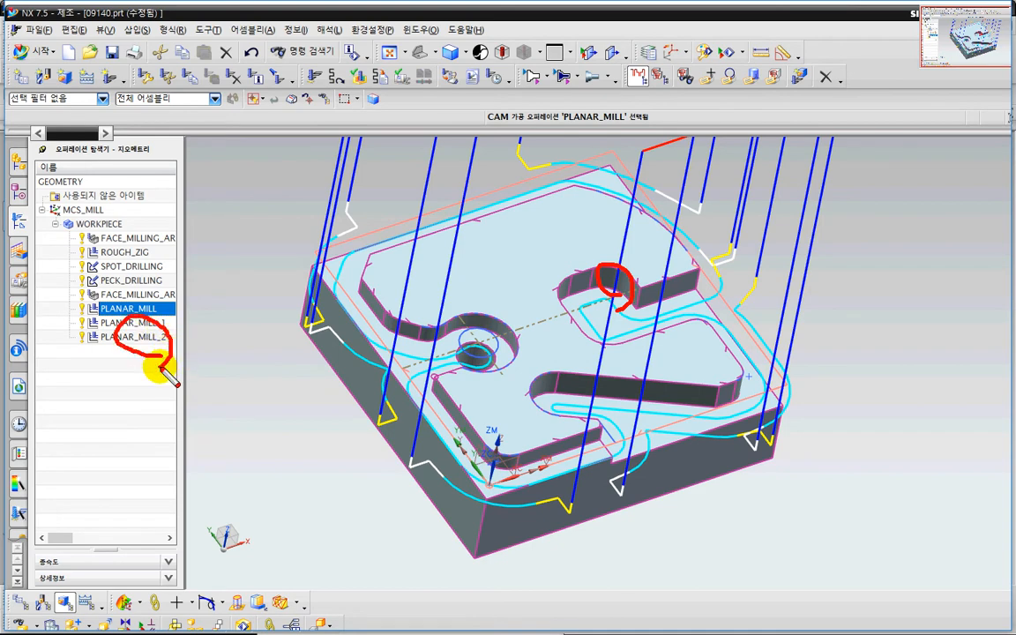
pyautogui.press('Escape')
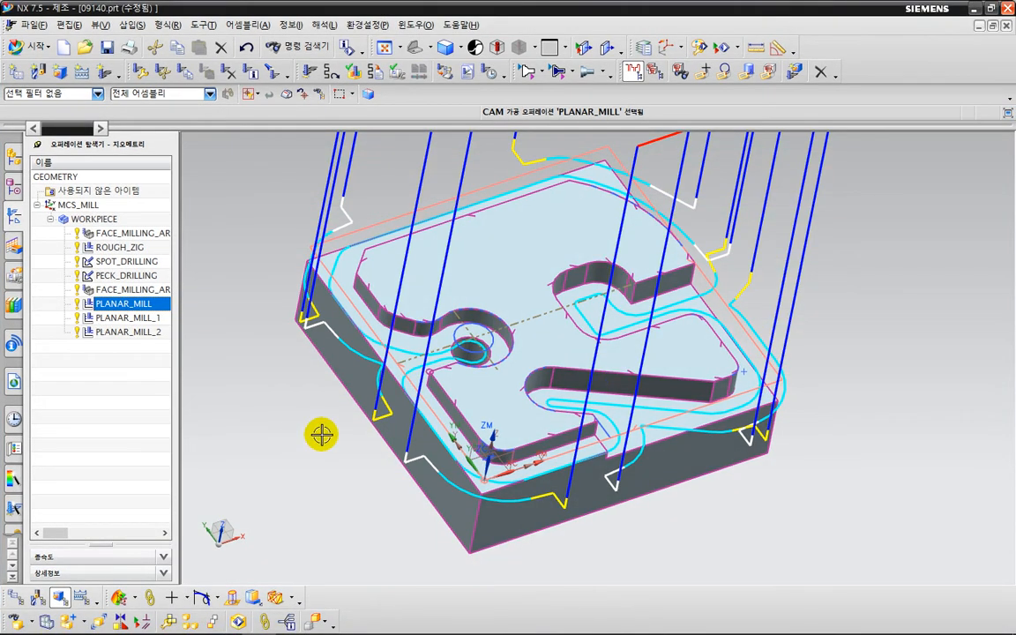
pyautogui.press('End')
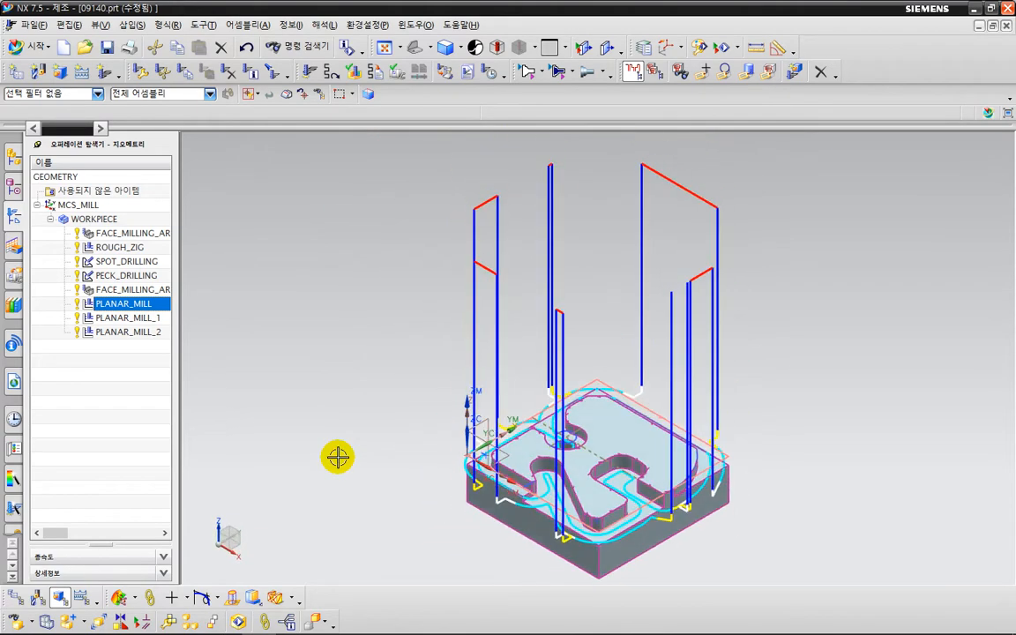
pyautogui.scroll(5, 600, 543)
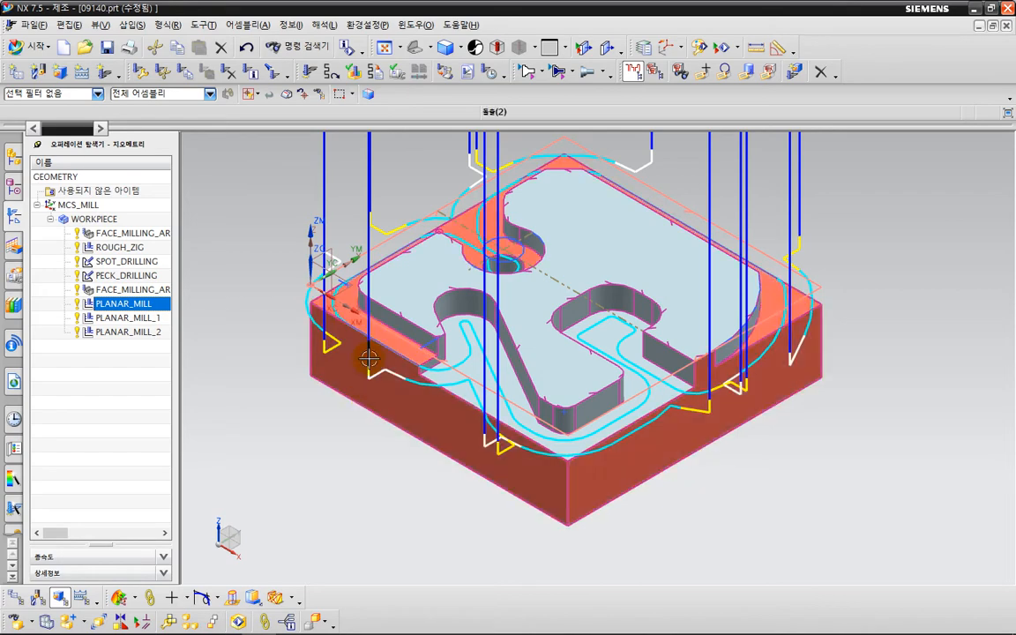
pyautogui.click(141, 371)
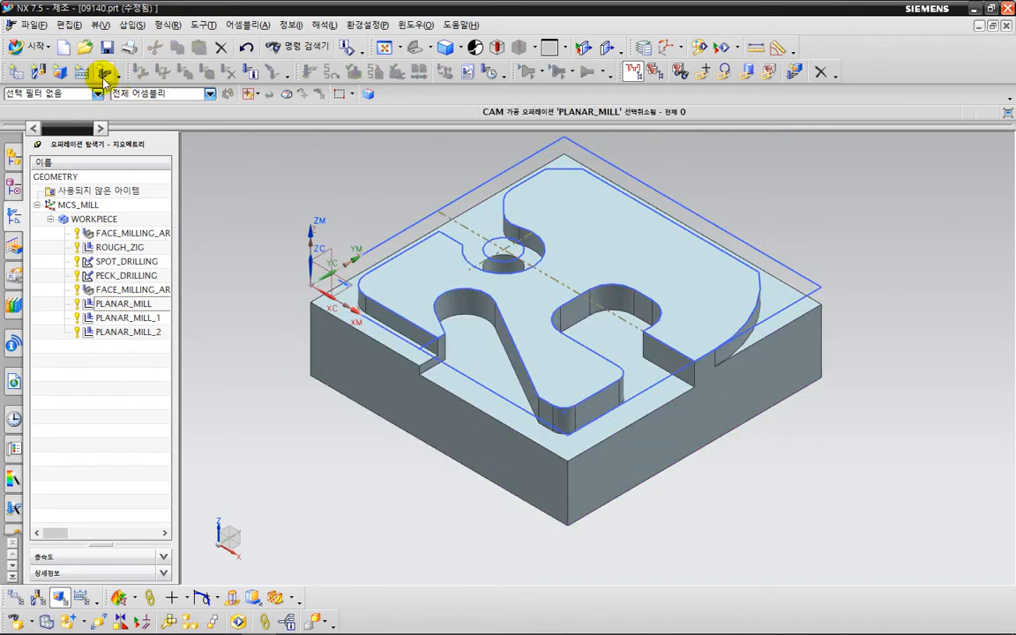
# - Create a new PLANAR_PROFILE operation that uses the SPOT_DRILL tool
pyautogui.click(88, 71)
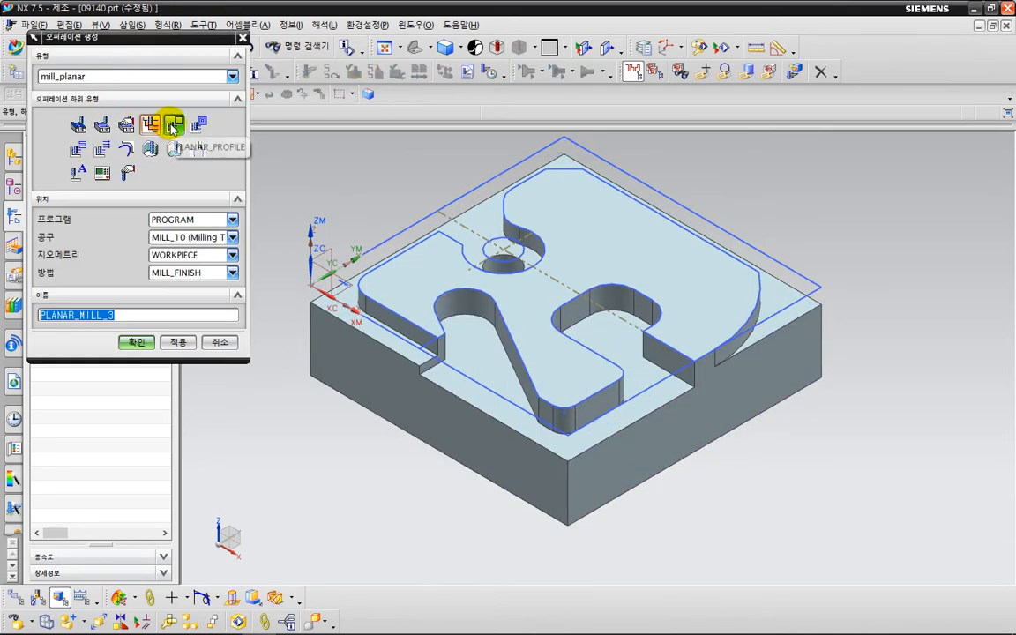
pyautogui.click(173, 126)
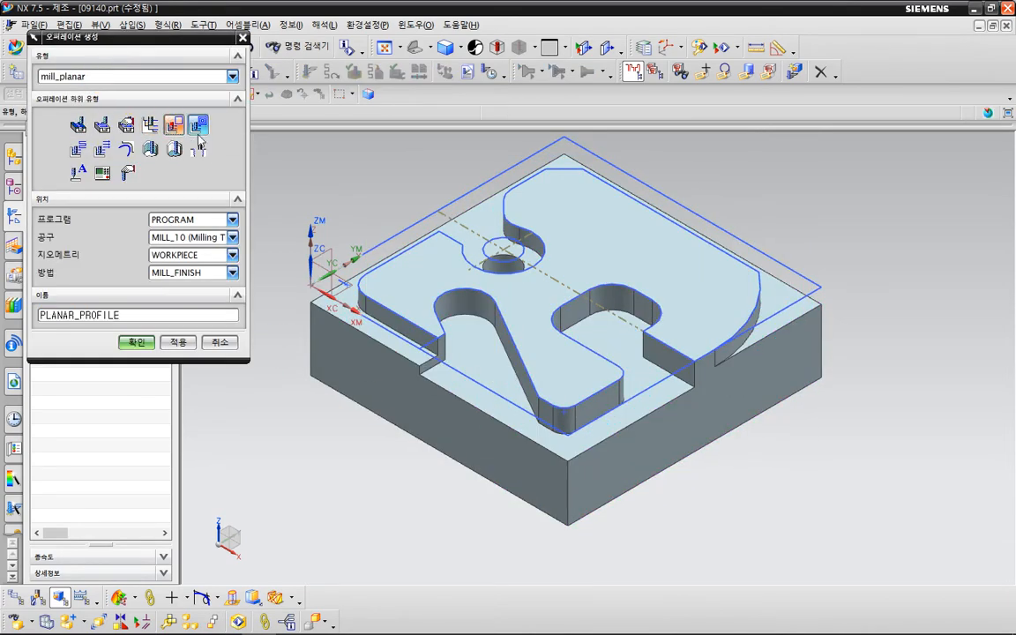
pyautogui.click(170, 236)
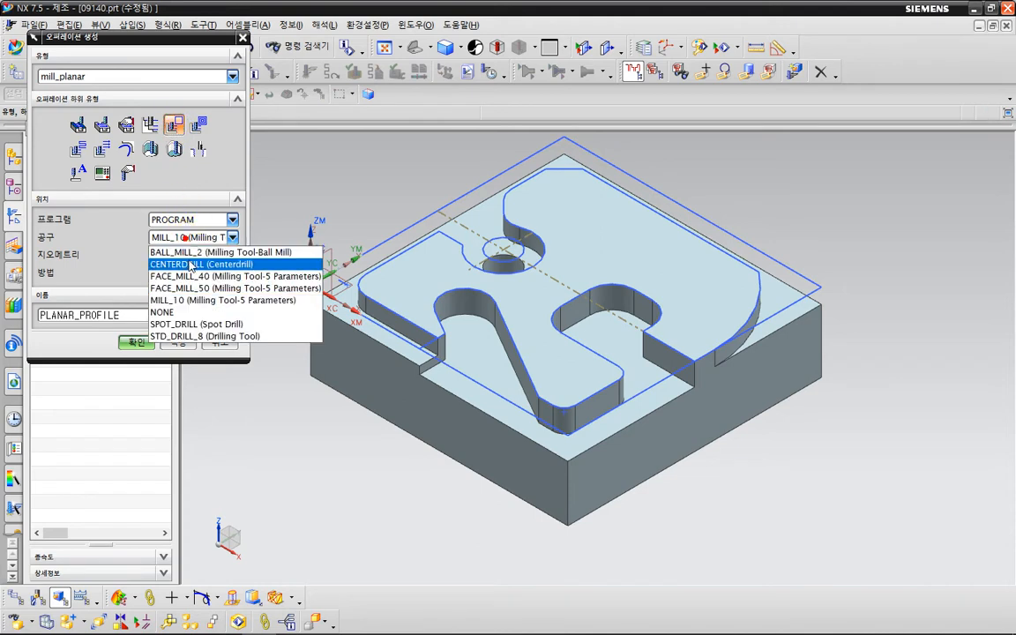
pyautogui.click(201, 324)
pyautogui.click(140, 341)
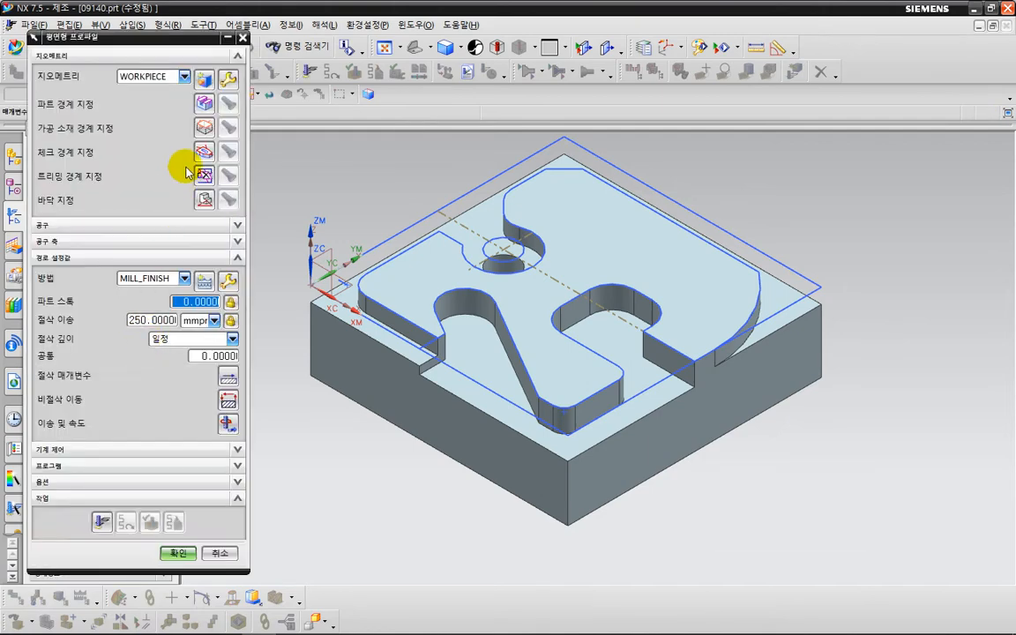
# - Set the part boundary to the R-shaped top face with Convex and Concave corners On
pyautogui.click(202, 106)
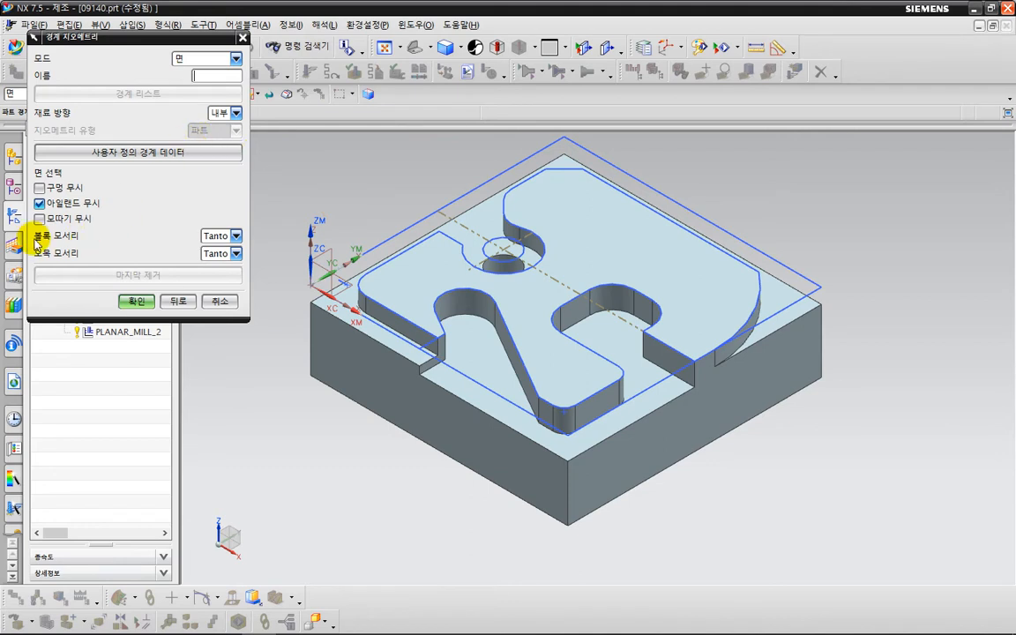
pyautogui.click(236, 236)
pyautogui.click(234, 256)
pyautogui.click(235, 253)
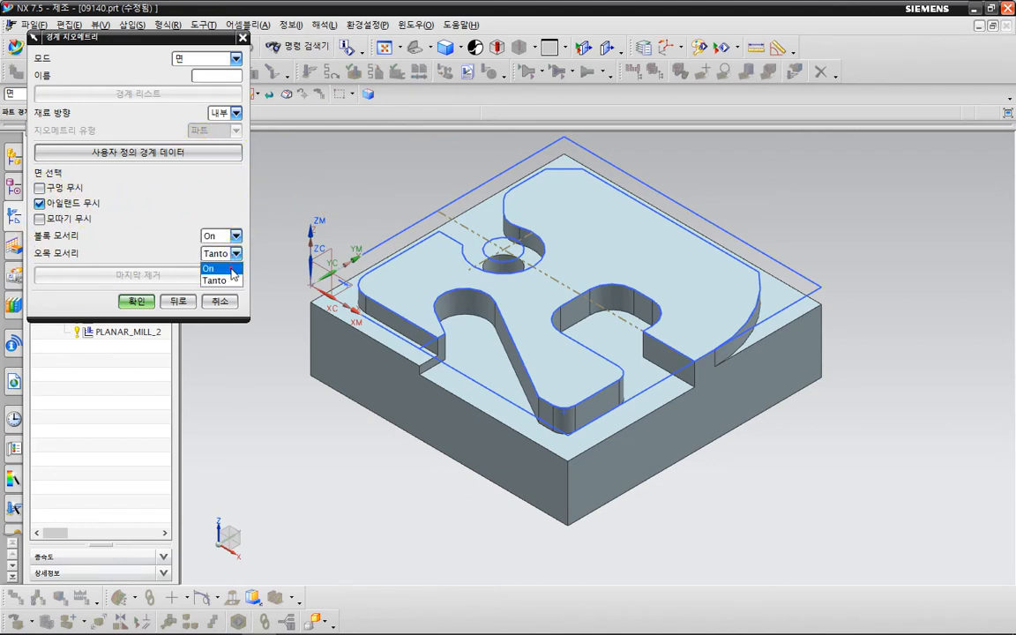
pyautogui.click(225, 267)
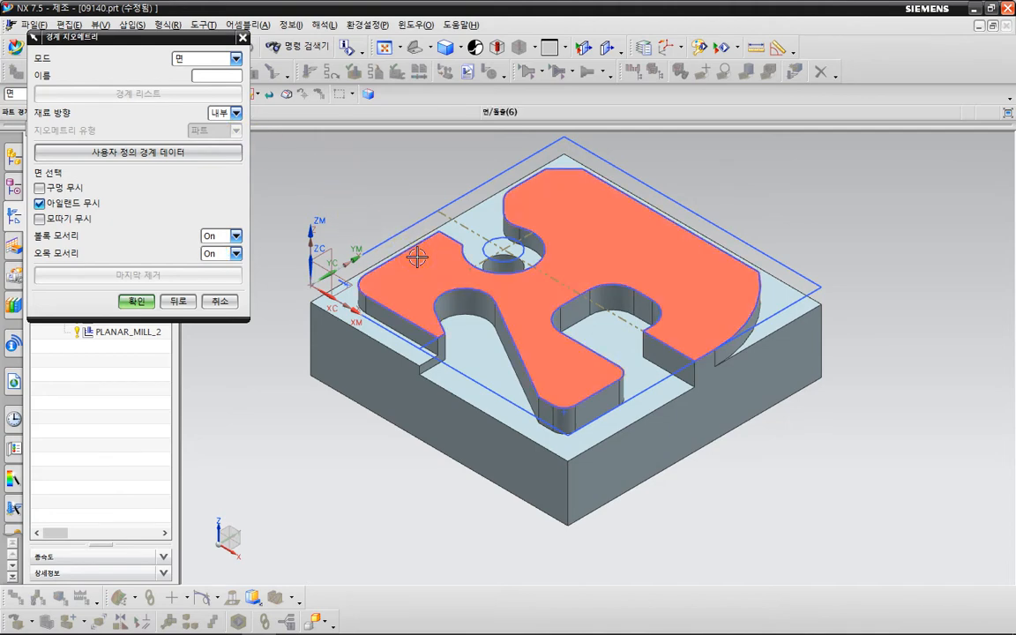
pyautogui.click(415, 258)
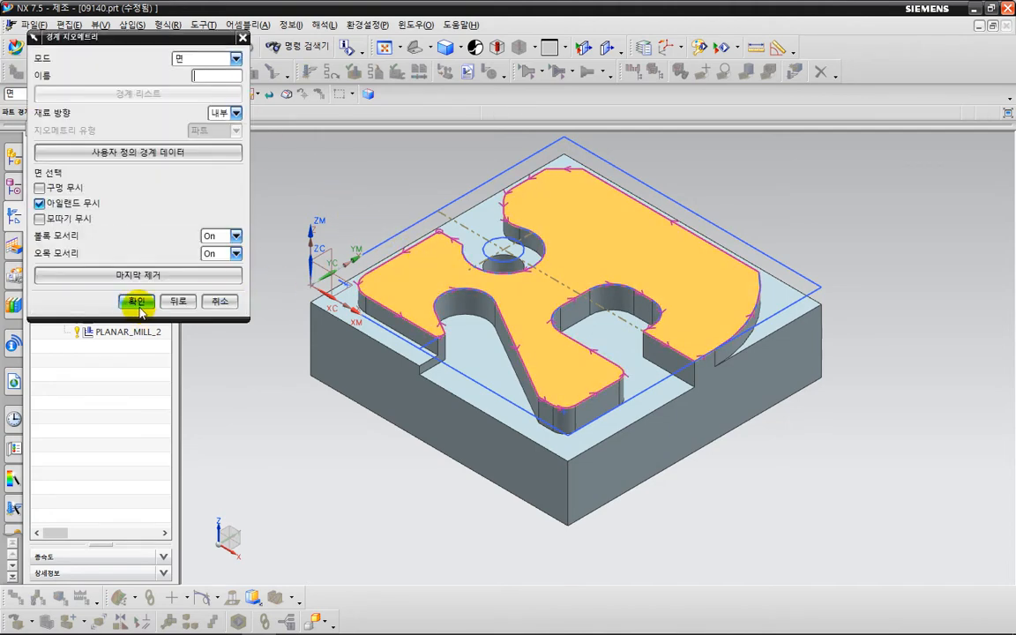
pyautogui.click(137, 302)
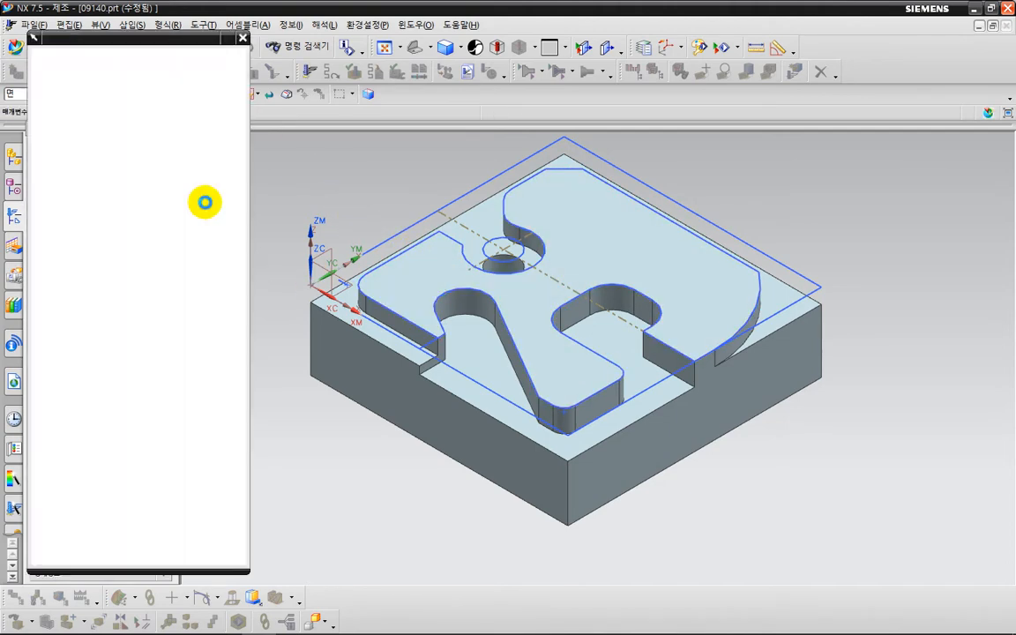
# - Define the floor as the R-shaped top face offset by -1.5 mm
pyautogui.click(204, 199)
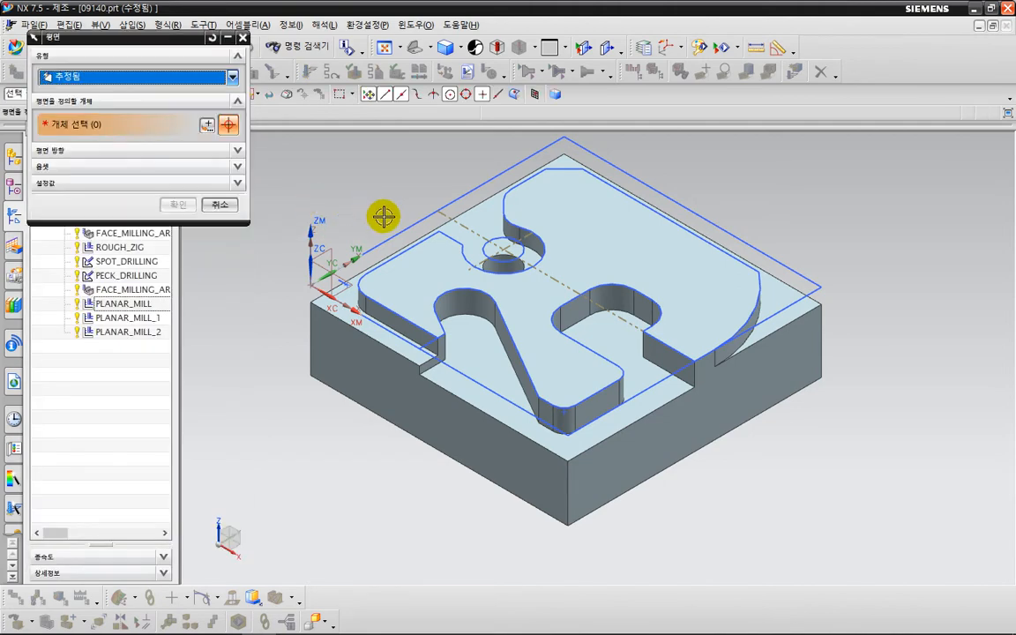
pyautogui.click(422, 252)
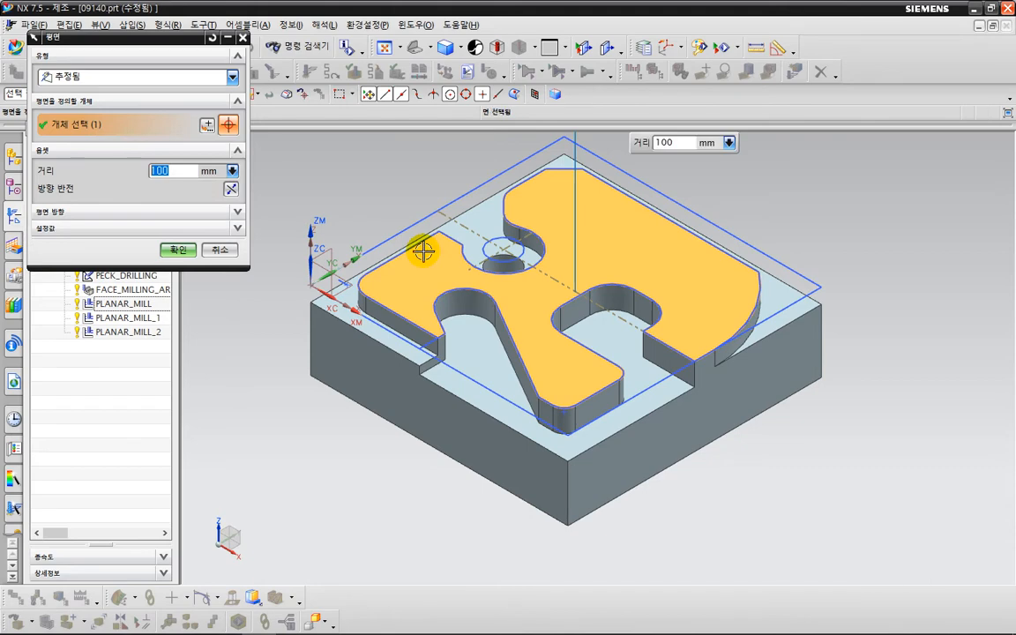
pyautogui.write('-1.5')
pyautogui.press('Return')
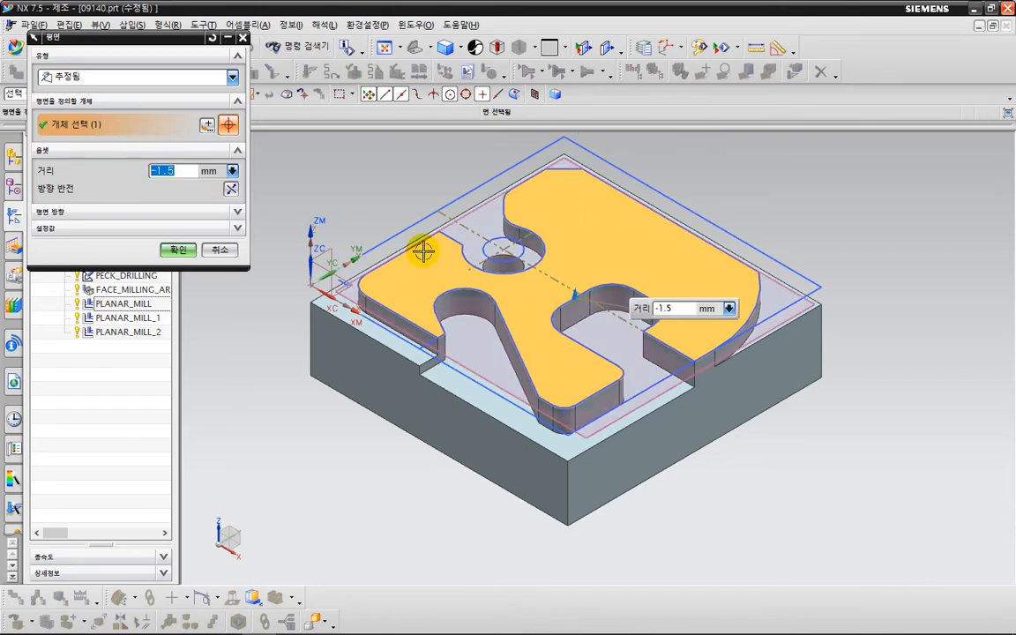
pyautogui.click(179, 249)
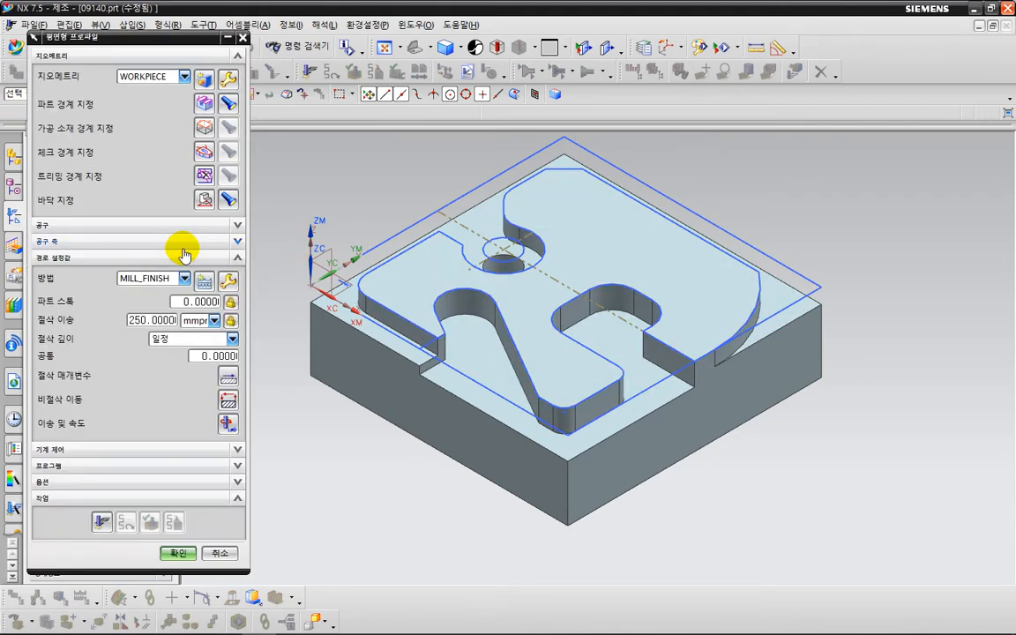
# - Reopen the part boundary and enable custom boundary Stock, leaving it at 0.0000
pyautogui.click(200, 103)
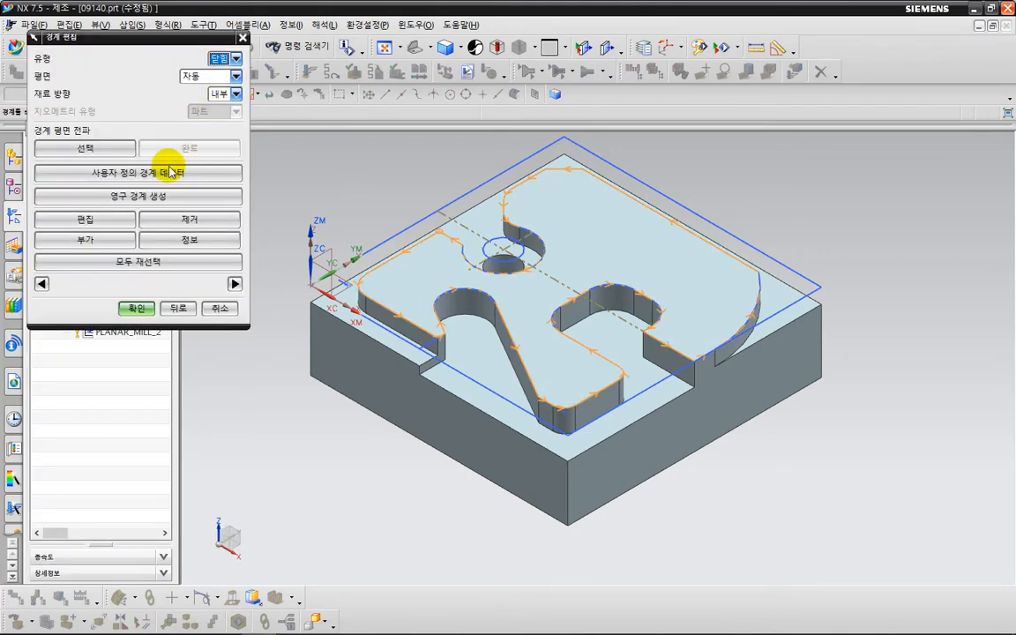
pyautogui.click(152, 178)
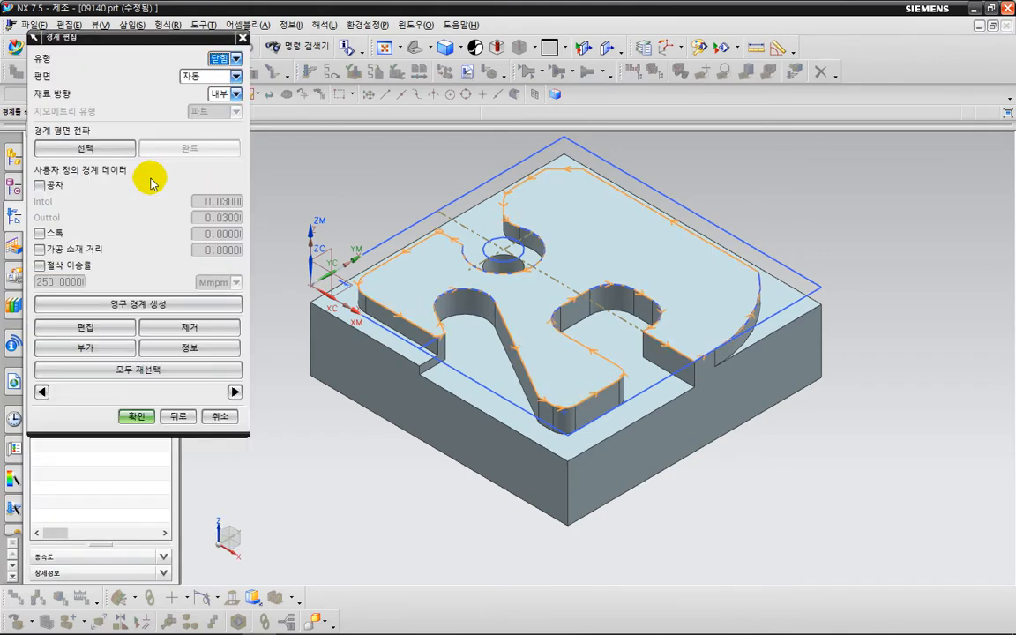
pyautogui.click(51, 235)
pyautogui.click(195, 234)
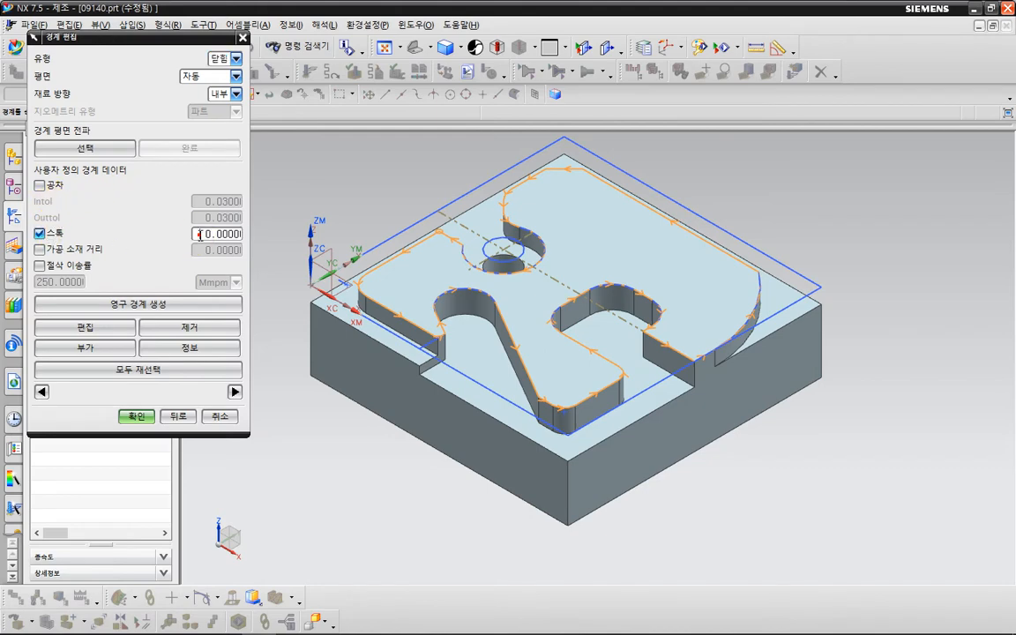
pyautogui.middleClick(198, 235)
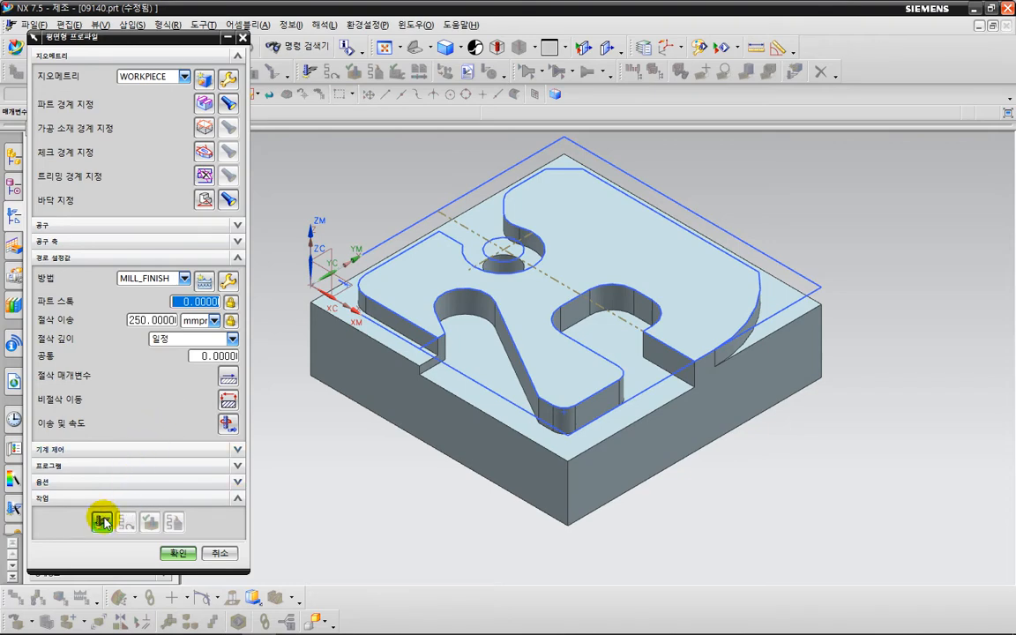
# - Generate the profile toolpath around the R-shaped pad and accept it
pyautogui.middleClick(371, 412)
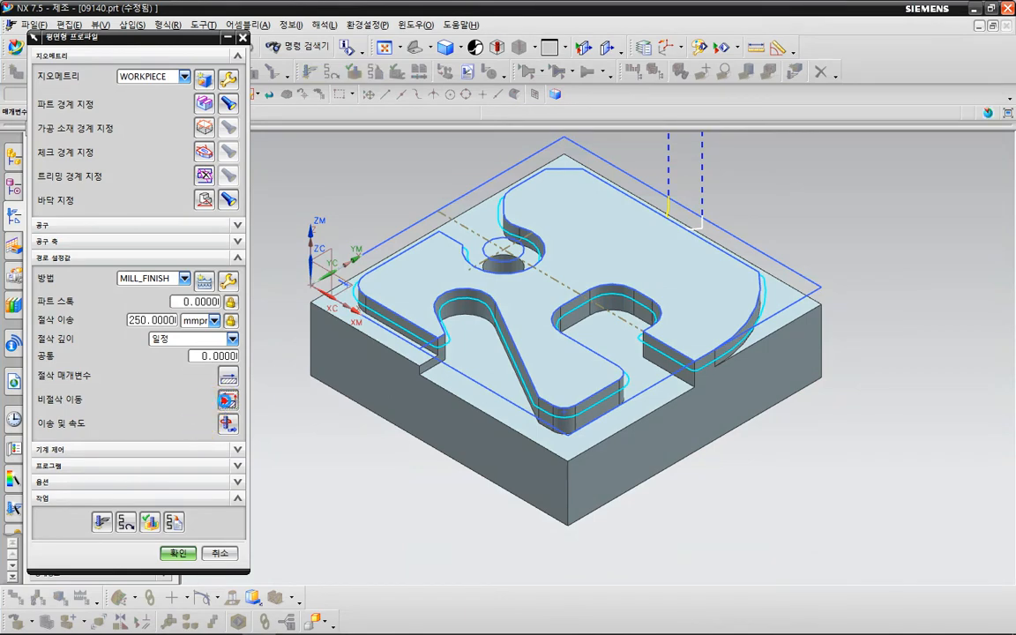
pyautogui.middleClick(228, 405)
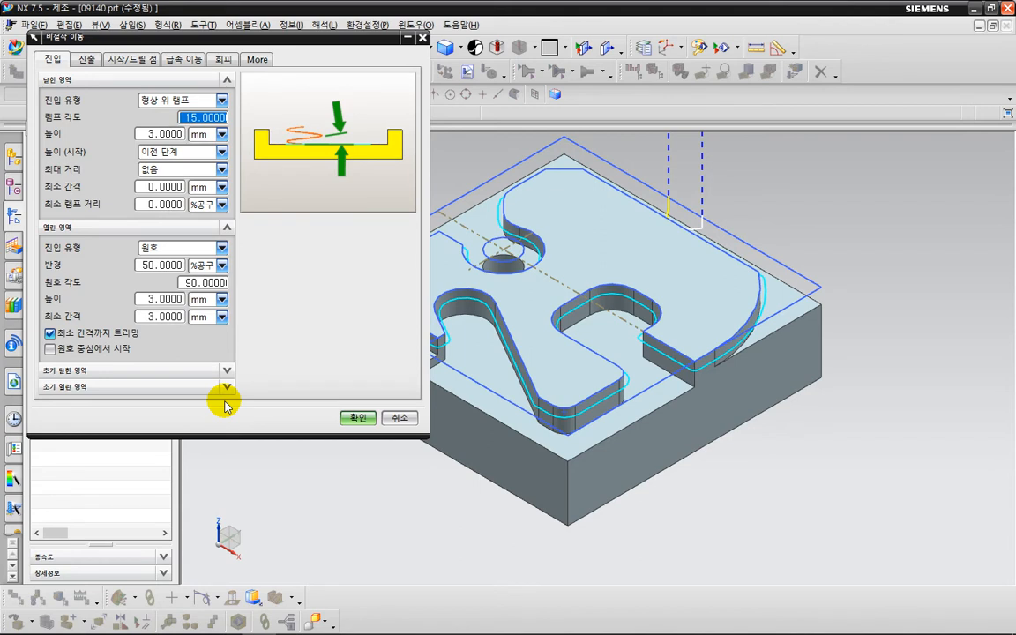
# - Orient the view and expand the region start point options in Start/Drill Point
pyautogui.click(350, 481)
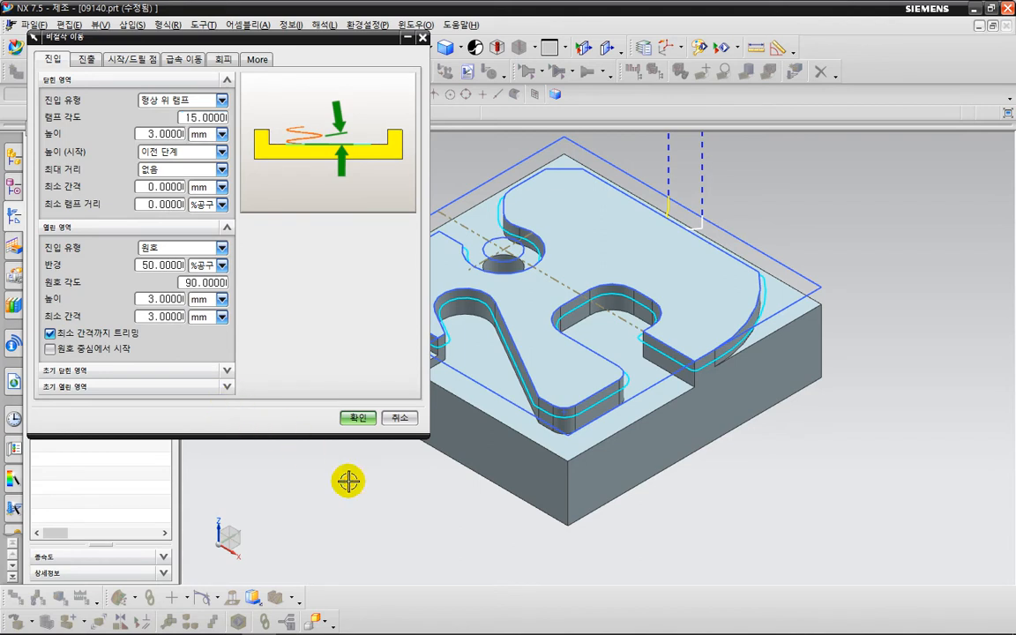
pyautogui.moveTo(660, 484)
pyautogui.mouseDown(button='middle')
pyautogui.moveTo(690, 459)
pyautogui.moveTo(798, 473)
pyautogui.mouseUp(button='middle')
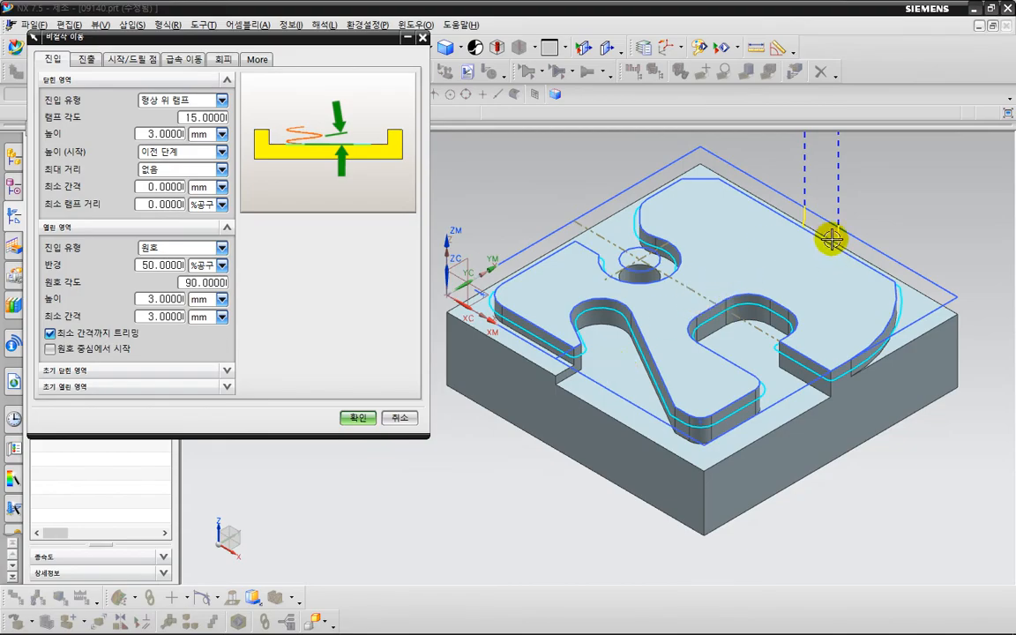
pyautogui.hotkey('ctrl', '2')
pyautogui.moveTo(845, 248)
pyautogui.mouseDown()
pyautogui.moveTo(787, 213)
pyautogui.moveTo(831, 244)
pyautogui.mouseUp()
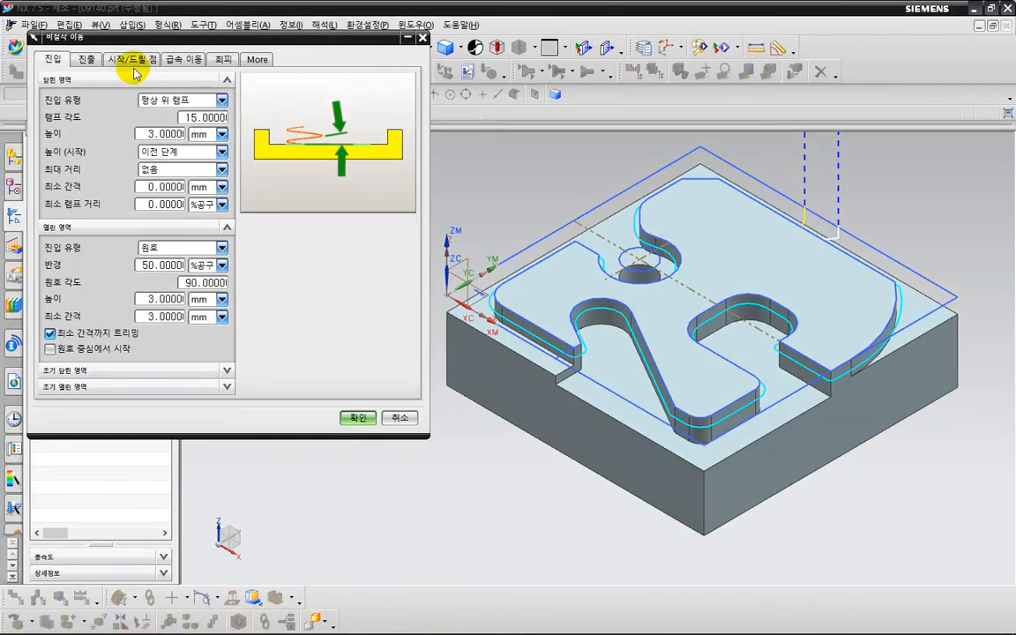
pyautogui.click(137, 64)
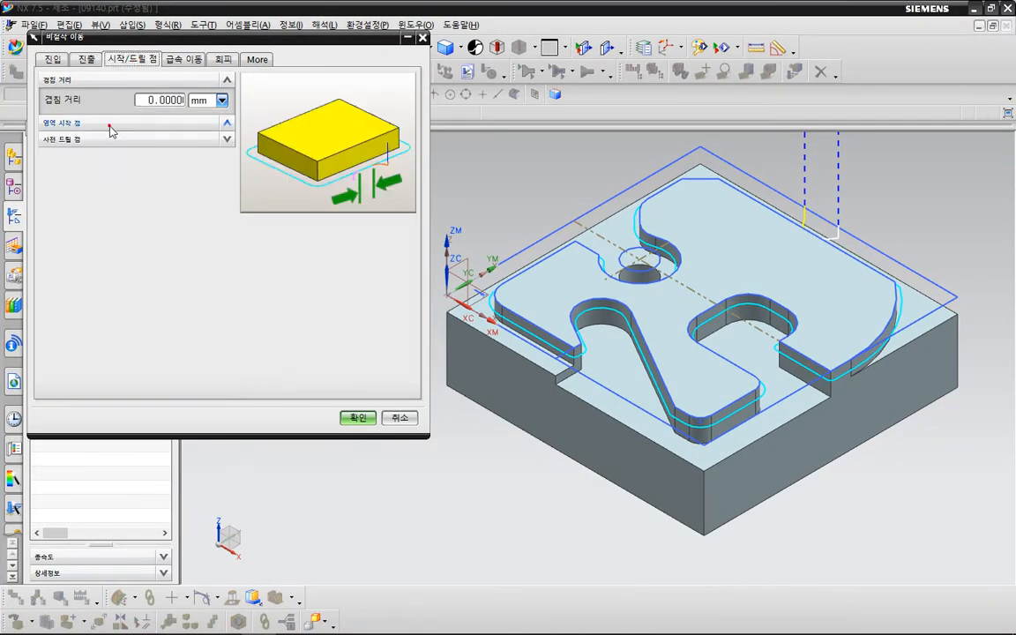
pyautogui.click(97, 122)
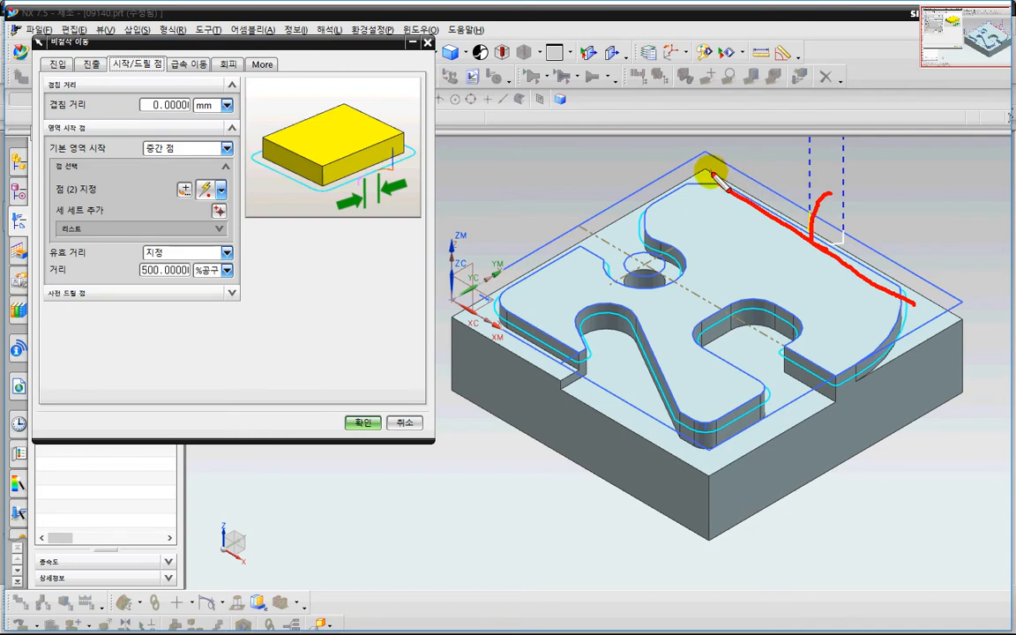
pyautogui.moveTo(712, 173); pyautogui.dragTo(888, 292)
pyautogui.moveTo(825, 188); pyautogui.dragTo(812, 244)
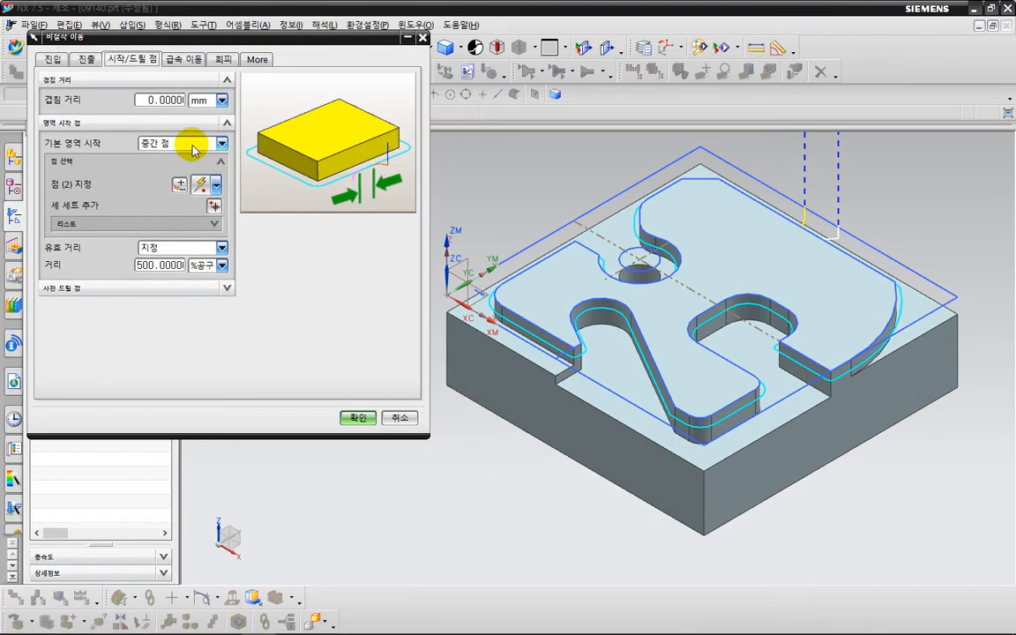
# - Set the default region start to Corner at point 0,0,0 and regenerate the toolpath
pyautogui.click(195, 147)
pyautogui.click(199, 172)
pyautogui.click(183, 187)
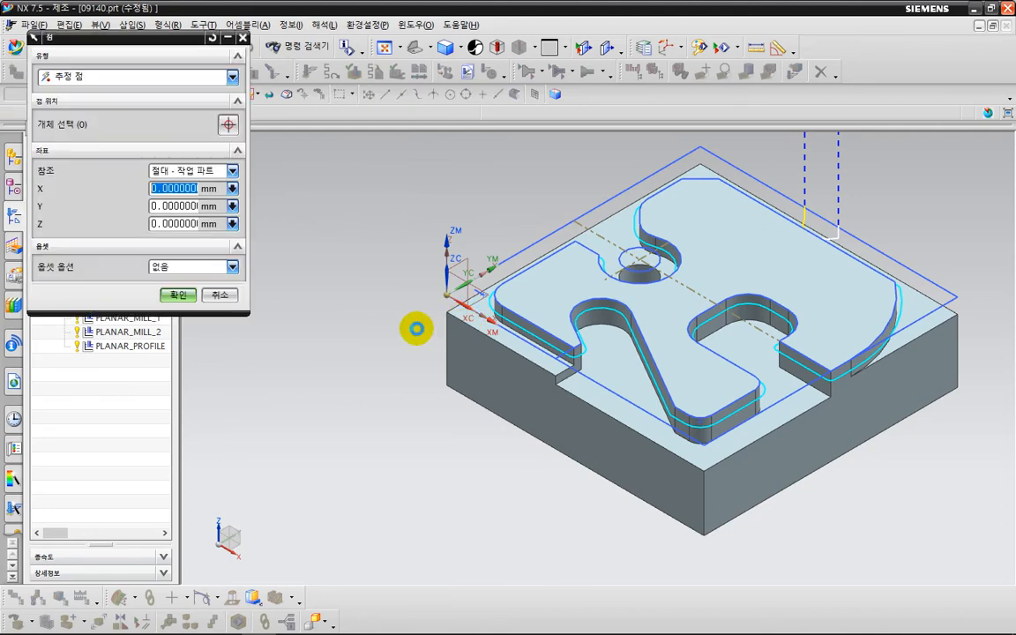
pyautogui.click(178, 296)
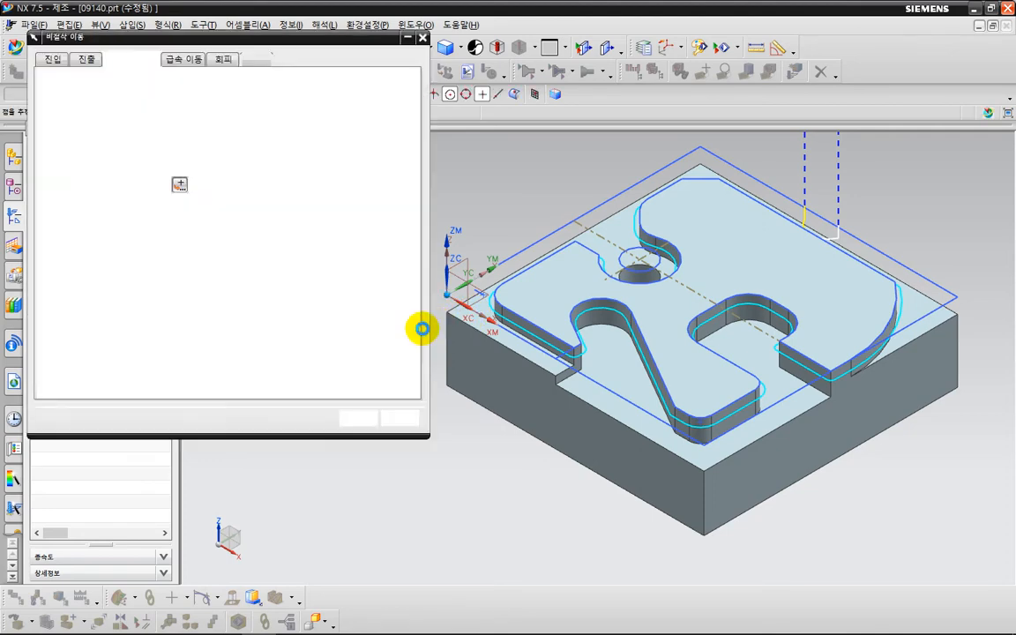
pyautogui.click(355, 418)
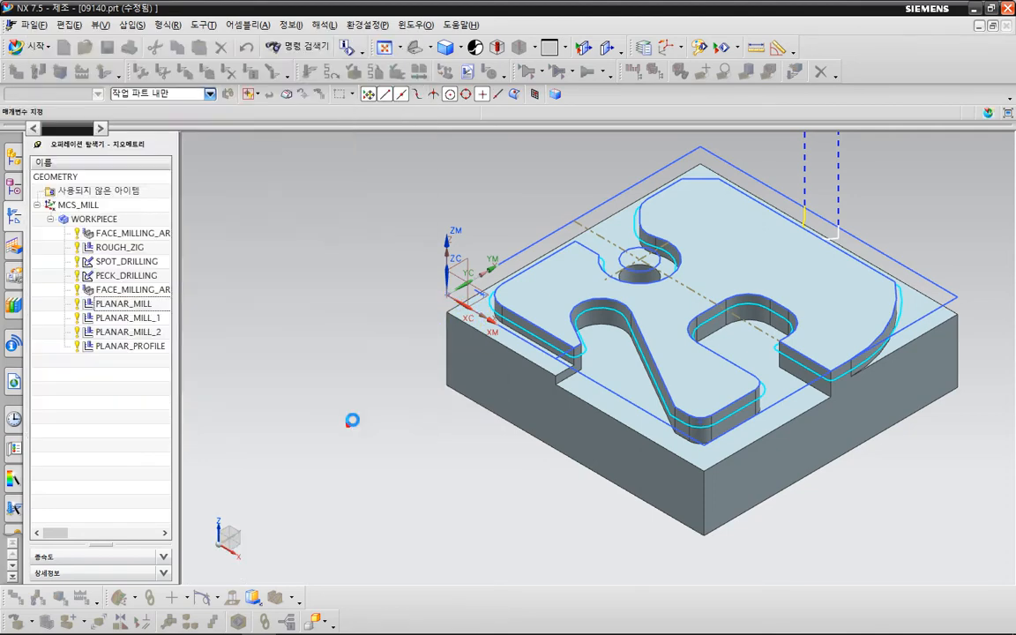
pyautogui.click(102, 522)
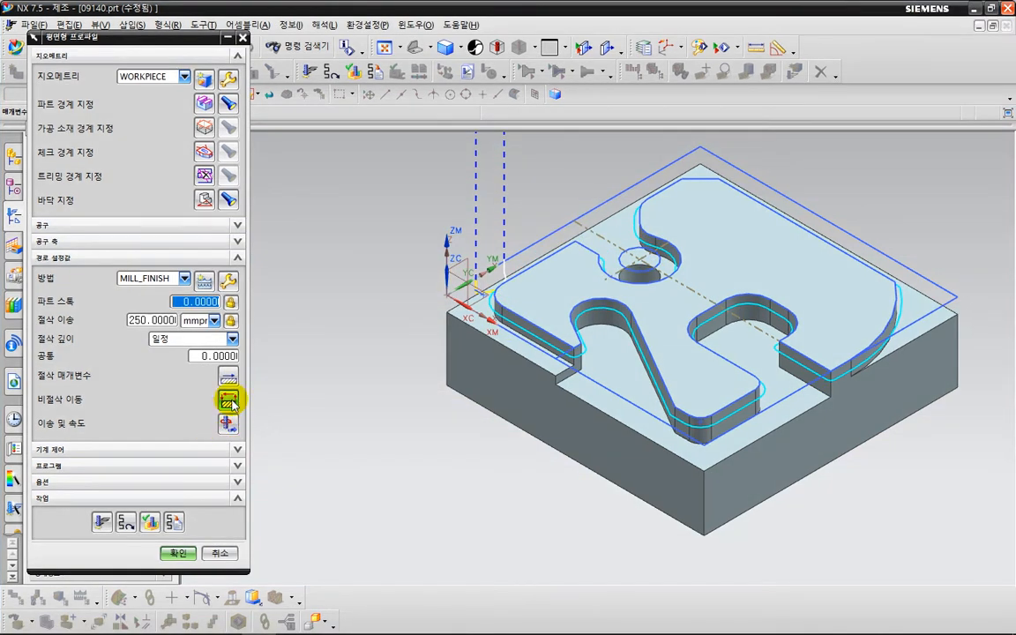
# - Set open-area engage to Linear - Relative to Cut and turn off Trim to Minimum Clearance
pyautogui.middleClick(231, 399)
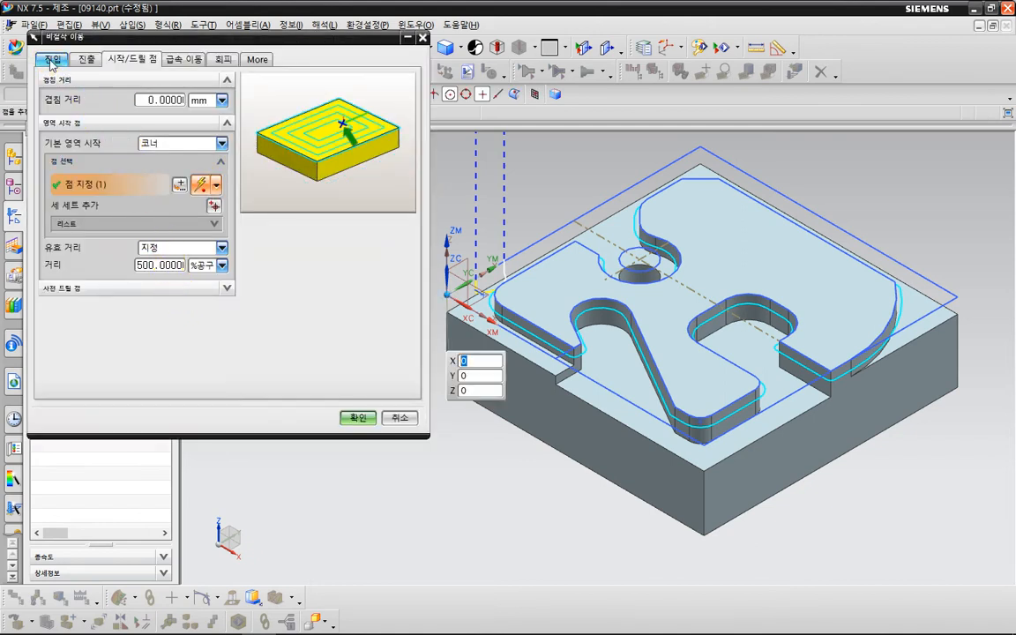
pyautogui.click(52, 61)
pyautogui.click(151, 253)
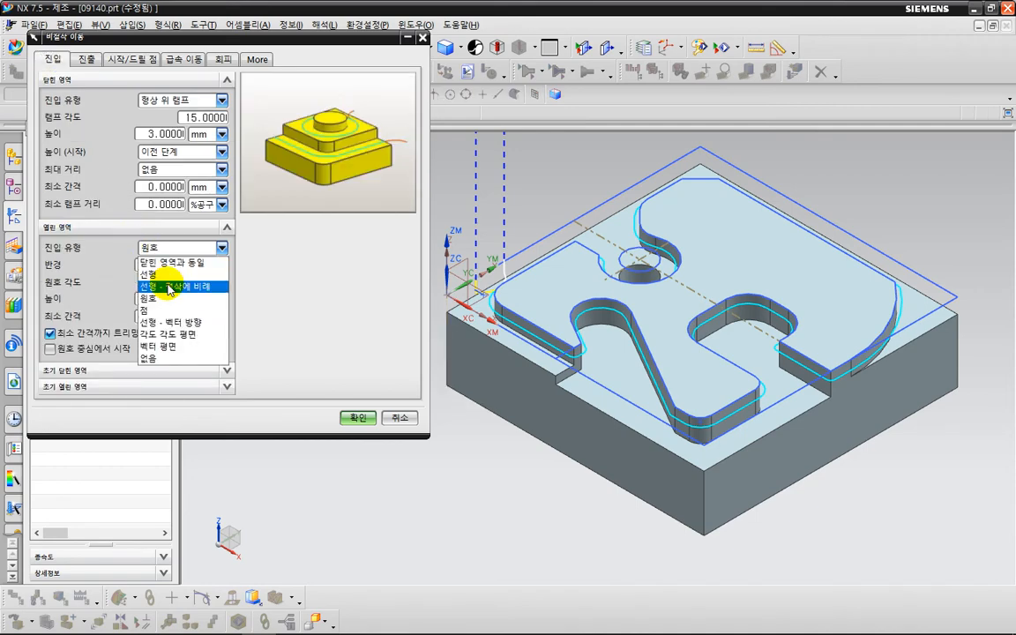
pyautogui.click(169, 288)
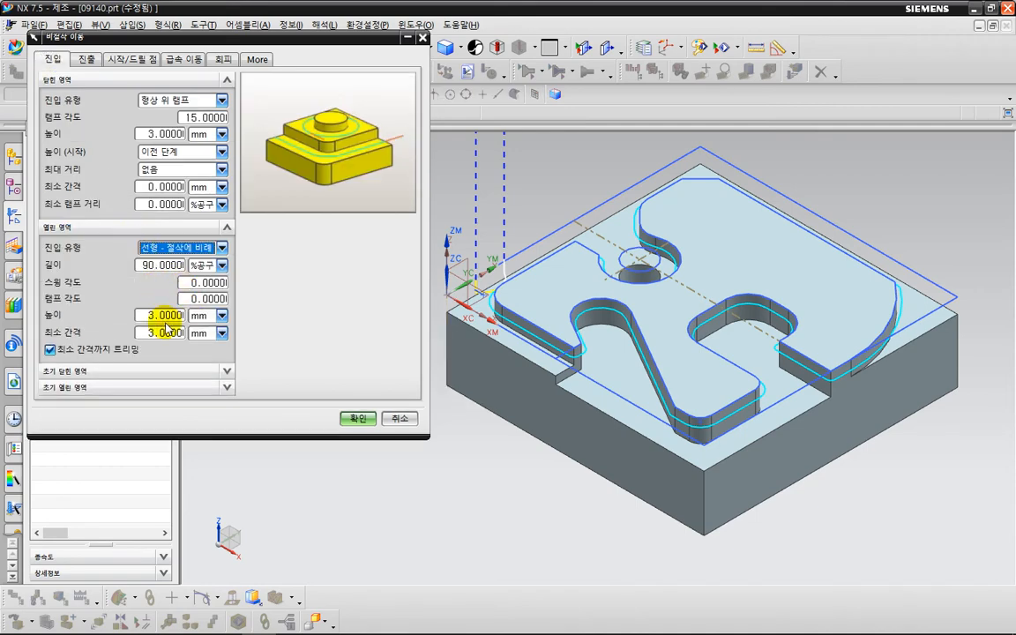
pyautogui.click(119, 350)
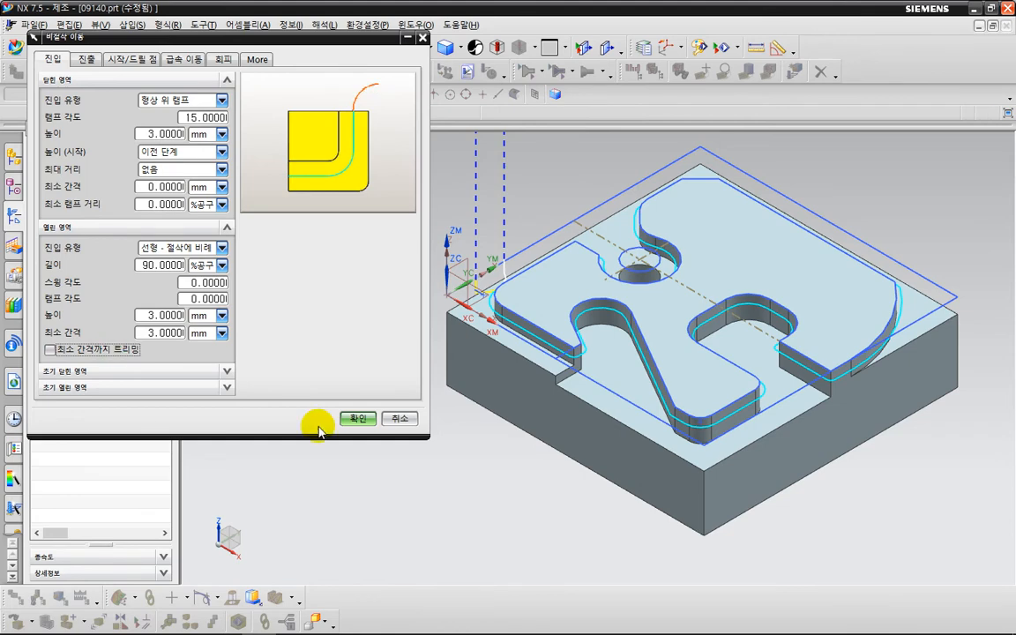
pyautogui.click(354, 419)
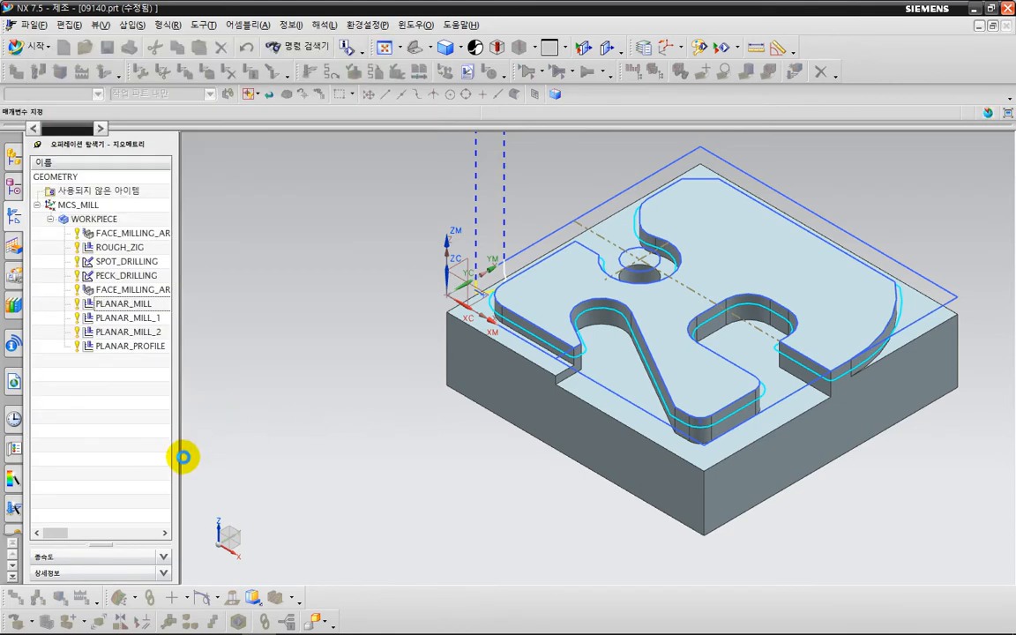
# - Regenerate the profile toolpath and replay it, jumping the tool to the entry corner
pyautogui.click(99, 524)
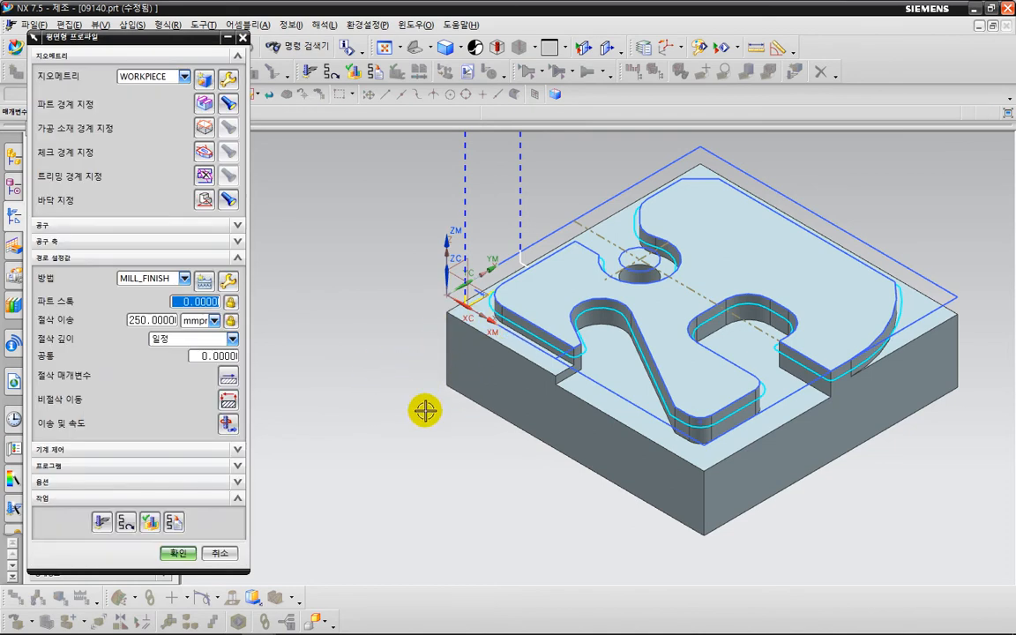
pyautogui.click(149, 522)
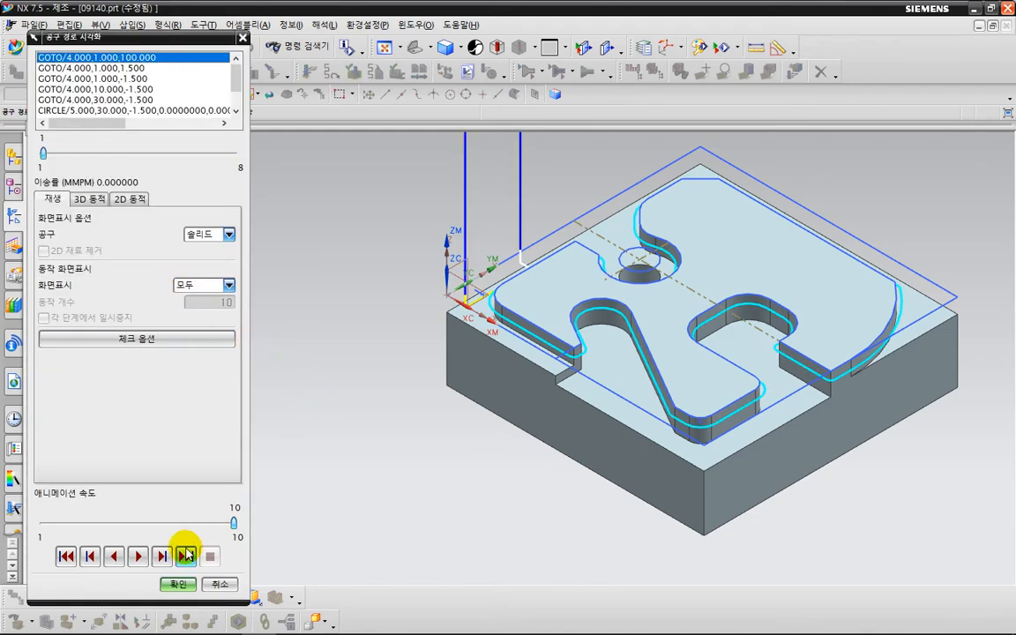
pyautogui.moveTo(378, 464); pyautogui.dragTo(408, 482, button='middle')
pyautogui.scroll(1, 450, 244)
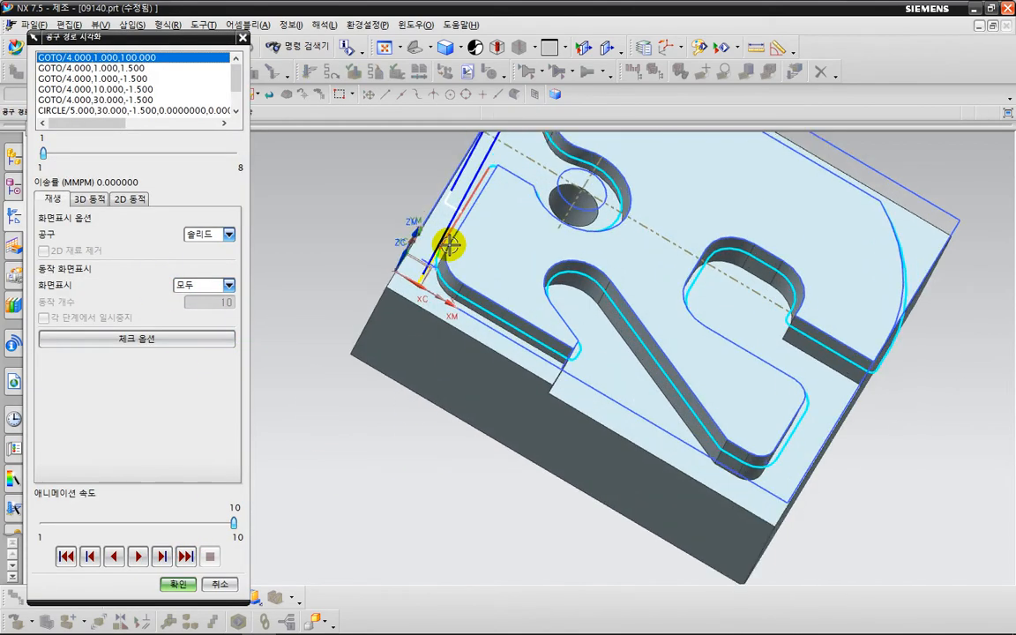
pyautogui.click(448, 245)
# - Inspect the tool at the entry from top, front and angled 3D views, then end playback
pyautogui.press('F8')
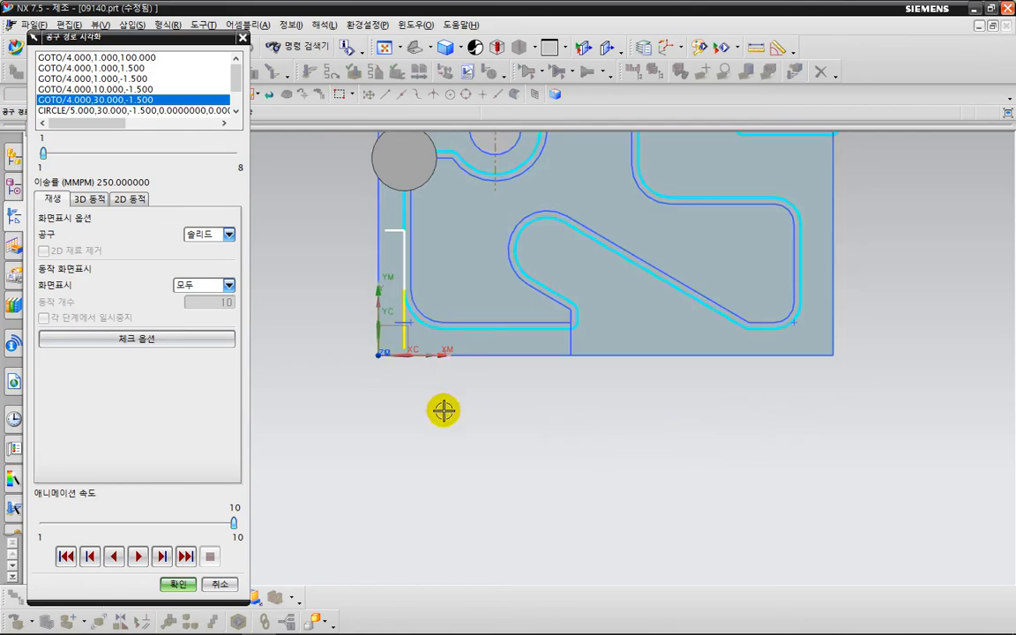
pyautogui.moveTo(445, 410); pyautogui.dragTo(450, 299, button='middle')
pyautogui.press('F8')
pyautogui.scroll(7, 419, 427)
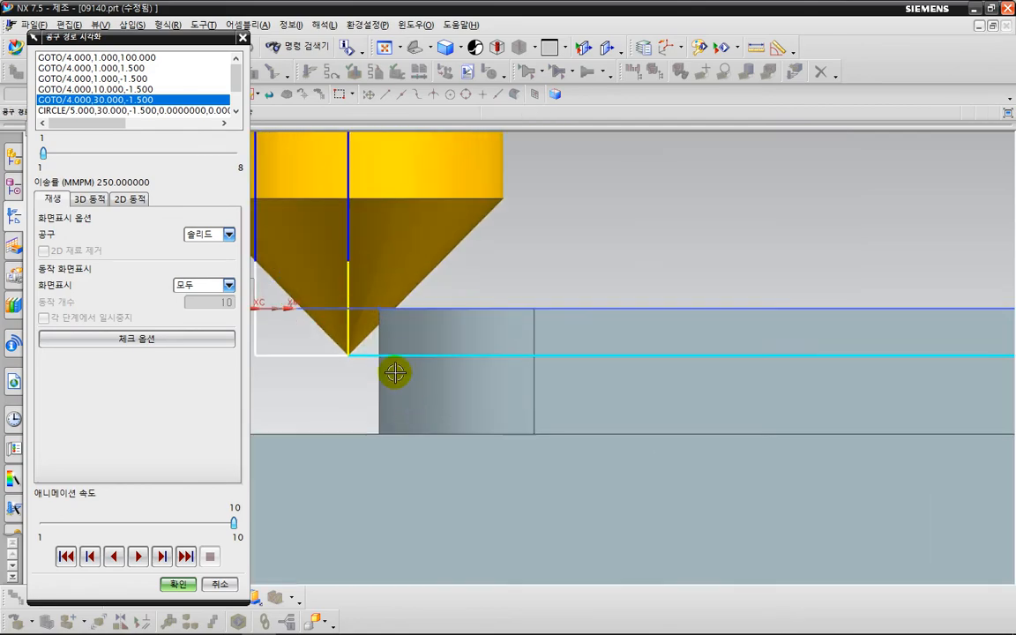
pyautogui.hotkey('ctrl', '2')
pyautogui.moveTo(404, 350); pyautogui.dragTo(380, 296)
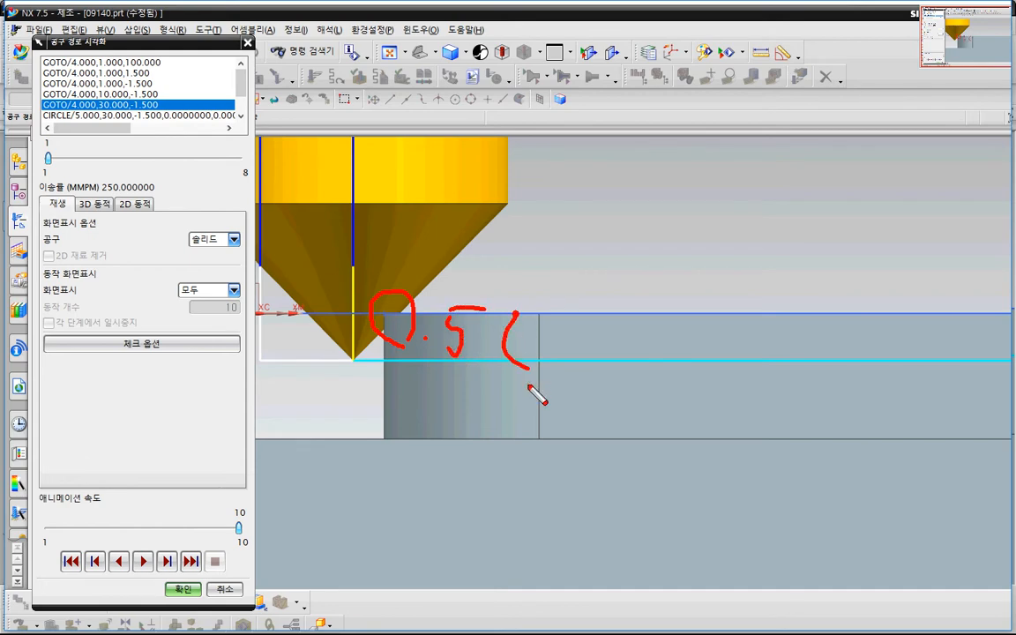
pyautogui.press('Escape')
pyautogui.scroll(-6, 530, 386)
pyautogui.moveTo(695, 460)
pyautogui.mouseDown(button='middle')
pyautogui.moveTo(631, 494)
pyautogui.moveTo(654, 485)
pyautogui.mouseUp(button='middle')
pyautogui.scroll(-2, 658, 479)
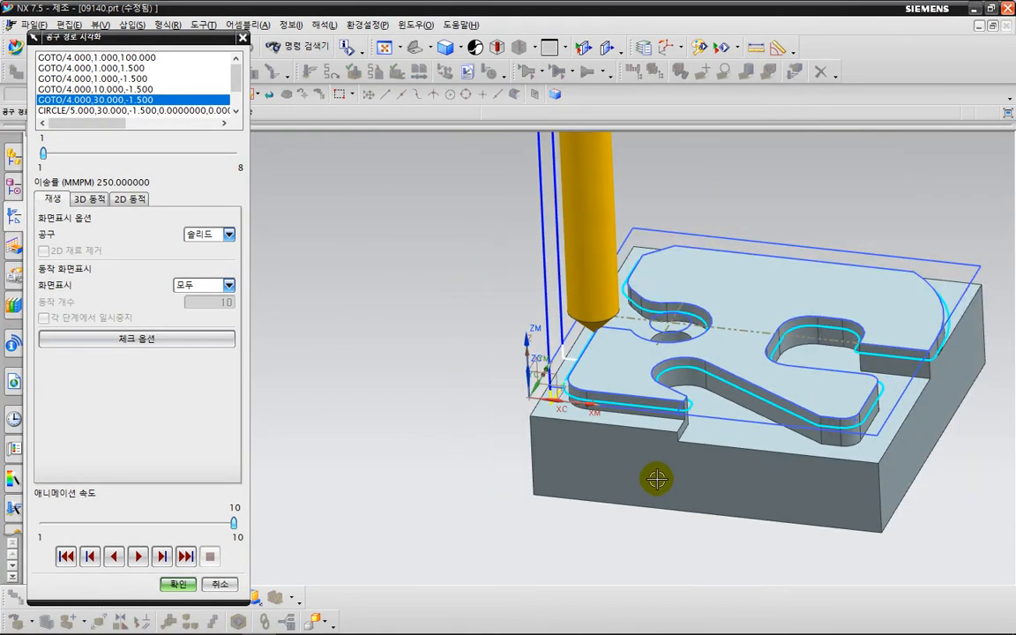
pyautogui.click(176, 583)
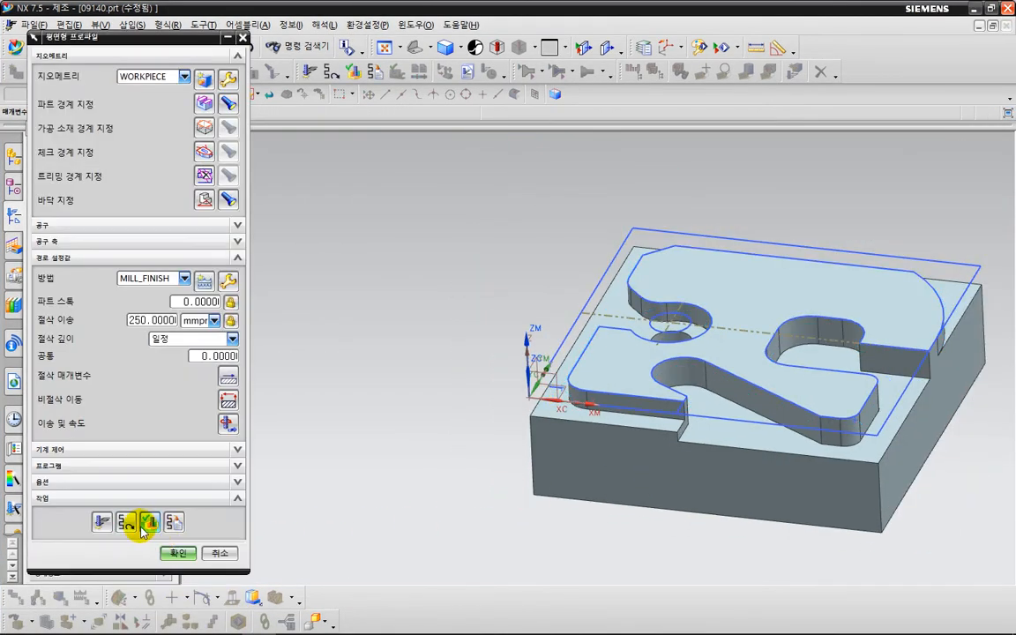
# - Verify the path with a 2D dynamic material-removal simulation and accept PLANAR_PROFILE
pyautogui.click(143, 527)
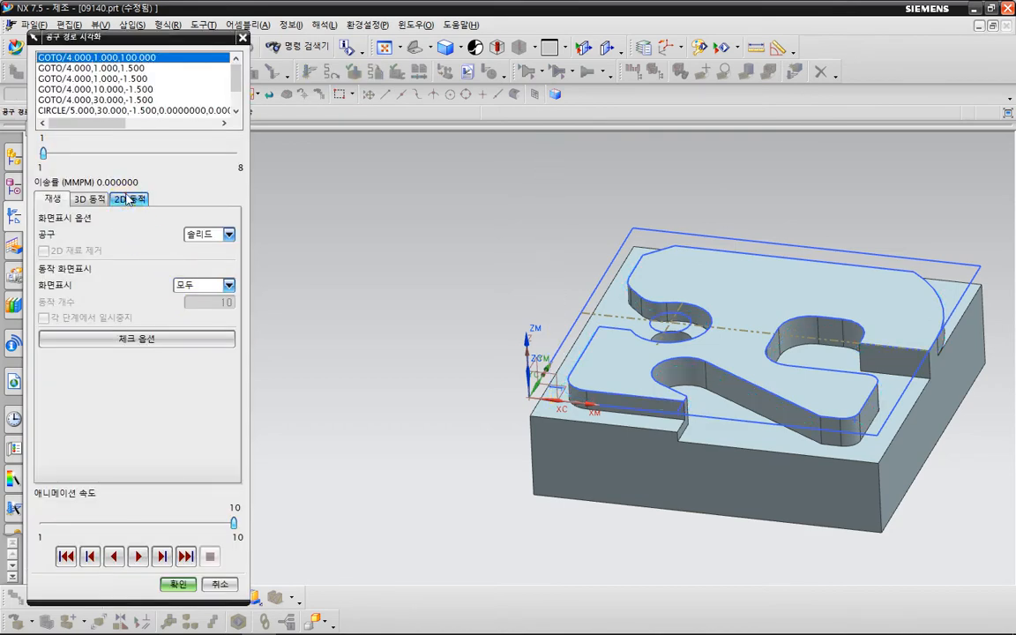
pyautogui.click(128, 200)
pyautogui.click(139, 556)
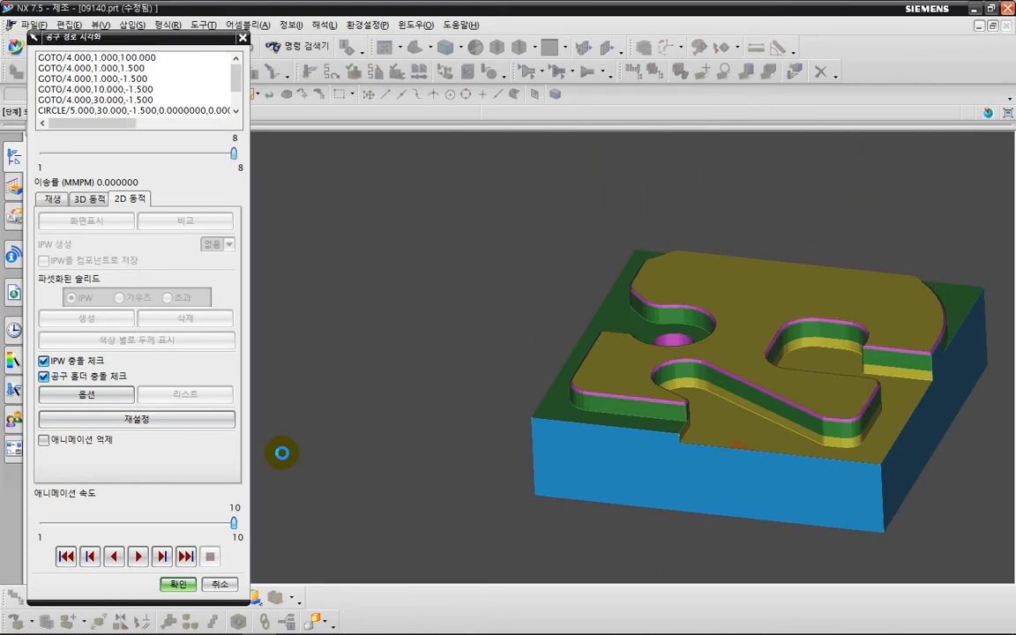
pyautogui.click(179, 585)
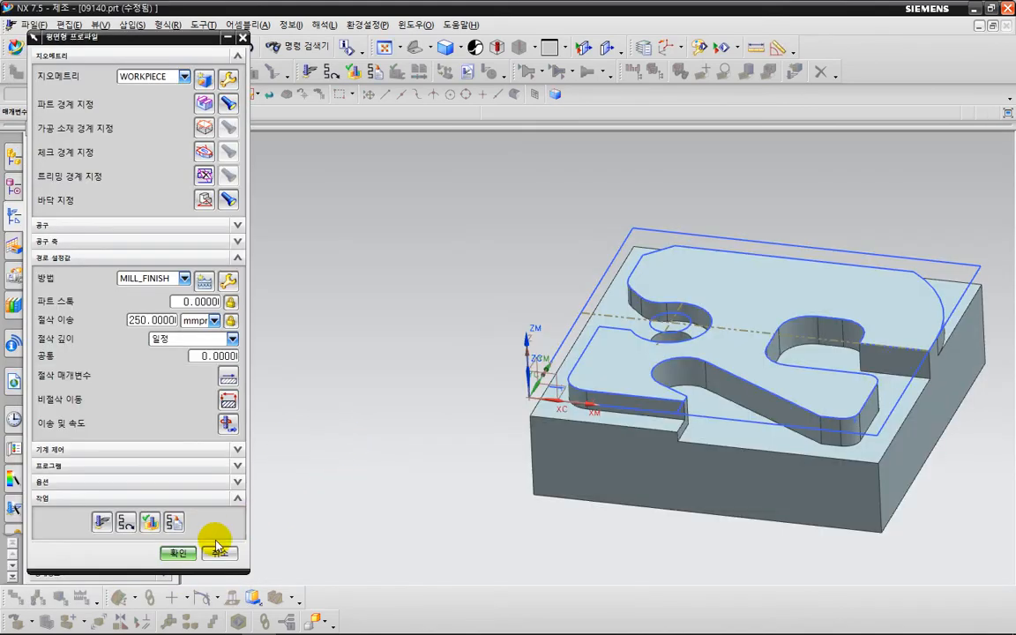
pyautogui.click(171, 550)
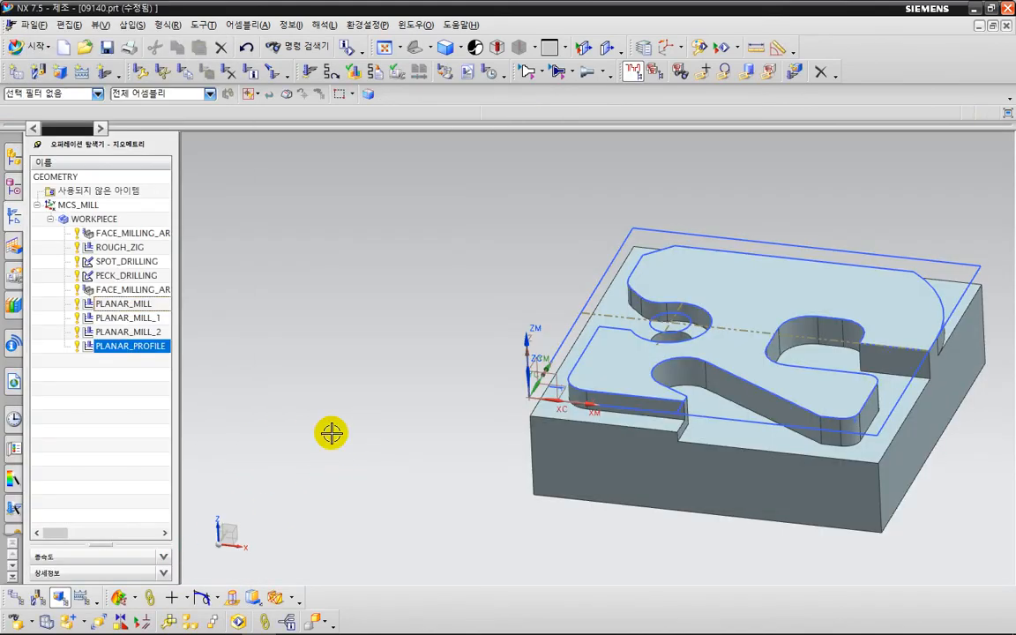
# - Switch to the isometric view and pan the part into position
pyautogui.press('End')
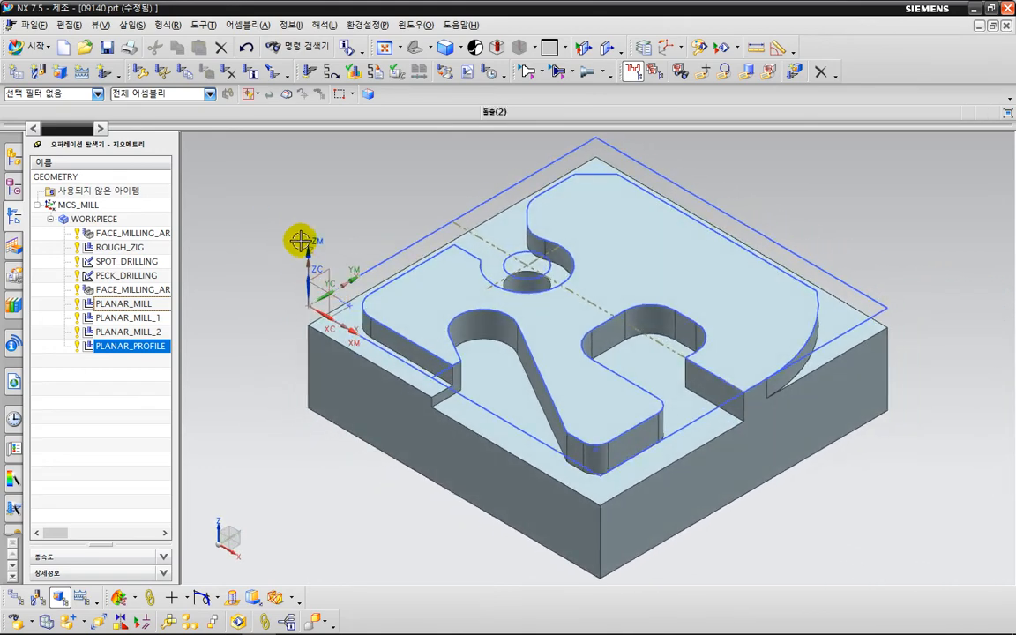
pyautogui.keyDown('shift'); pyautogui.moveTo(301, 243); pyautogui.dragTo(345, 257, button='middle'); pyautogui.keyUp('shift')
pyautogui.scroll(-1, 356, 270)
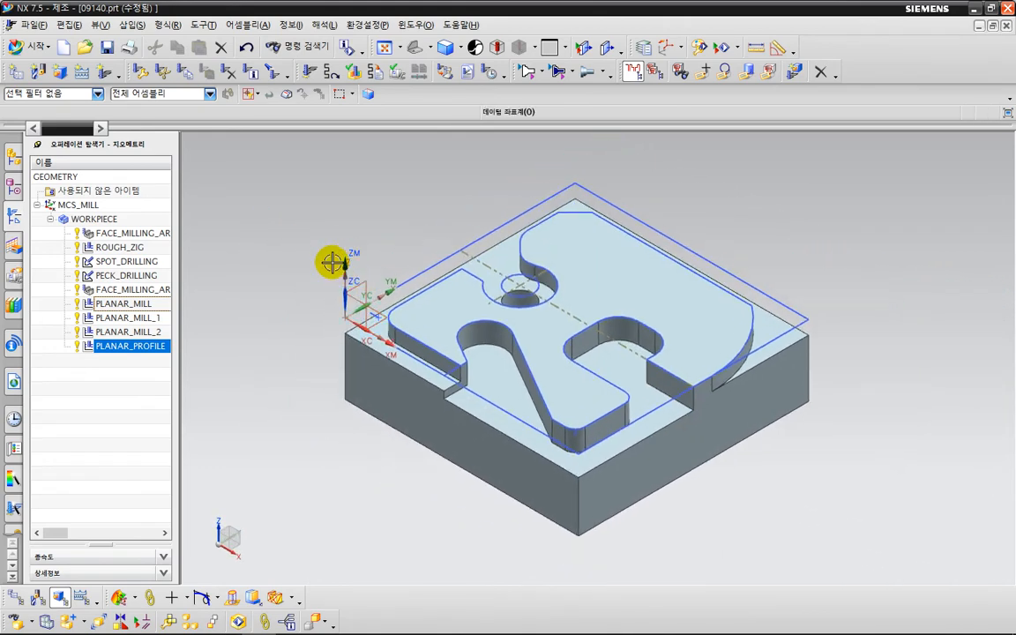
# - Start a drafting note from 삽입 > 노트 and bring up its lettering Style settings
pyautogui.click(133, 25)
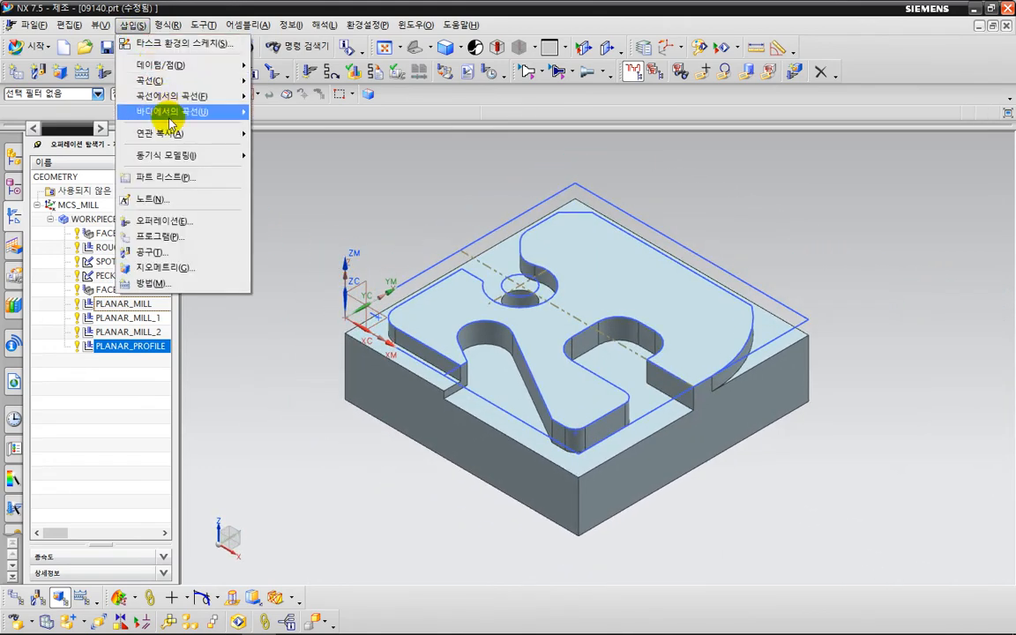
pyautogui.click(178, 201)
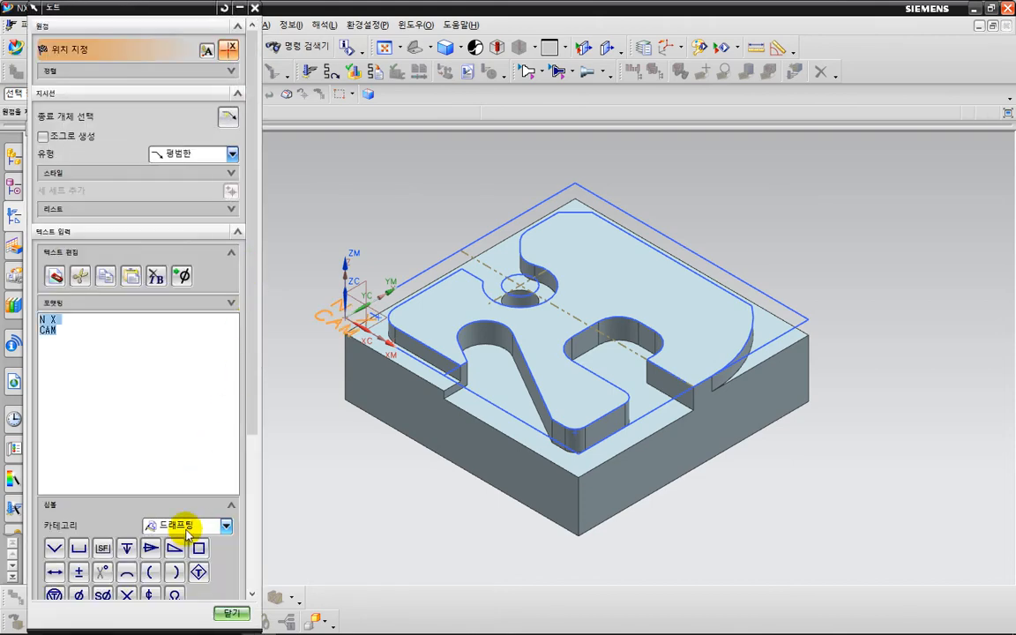
pyautogui.scroll(-5, 194, 529)
pyautogui.click(224, 507)
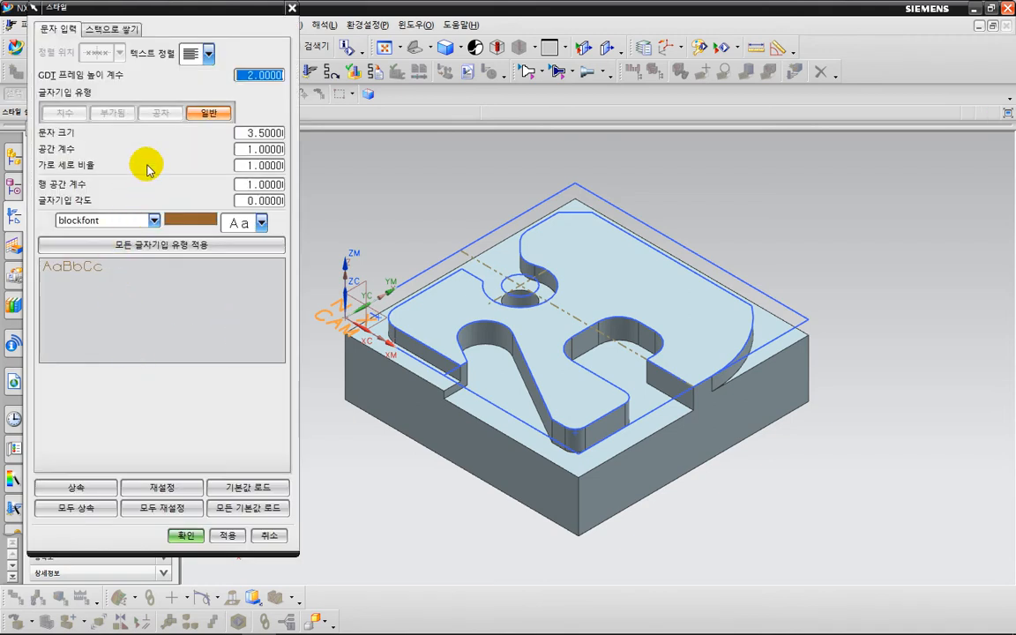
# - Set the note text style font to korean
pyautogui.click(136, 220)
pyautogui.scroll(-1, 117, 366)
pyautogui.scroll(-13, 99, 401)
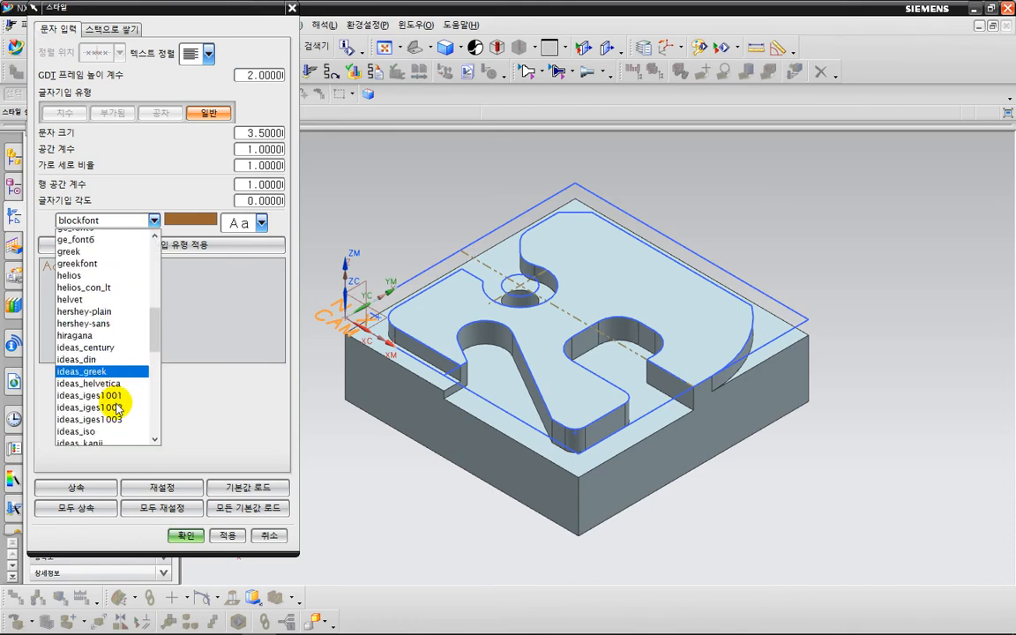
pyautogui.scroll(-1, 95, 420)
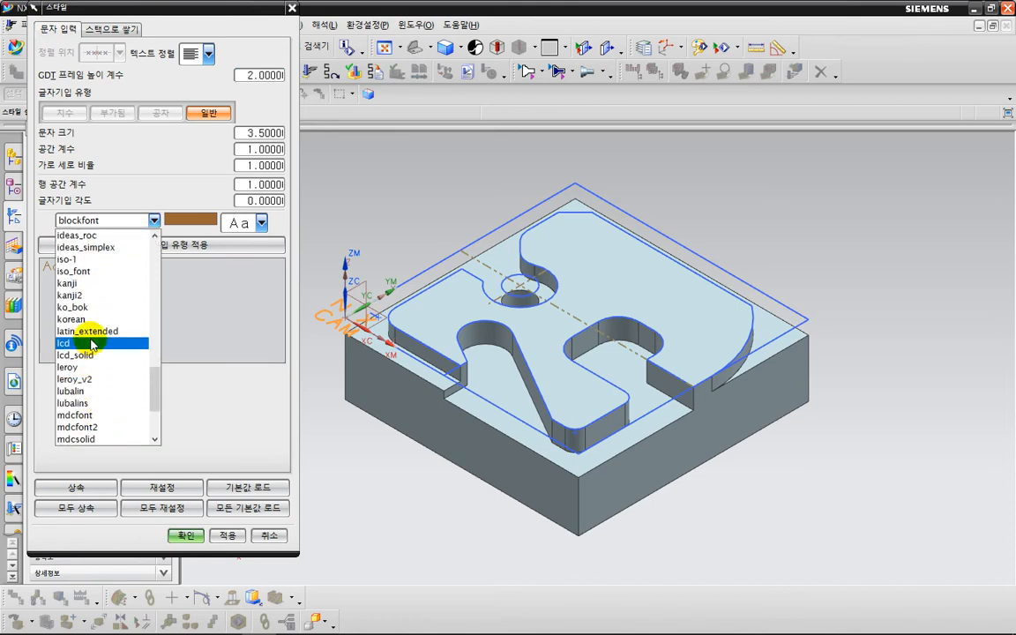
pyautogui.click(79, 330)
pyautogui.click(187, 536)
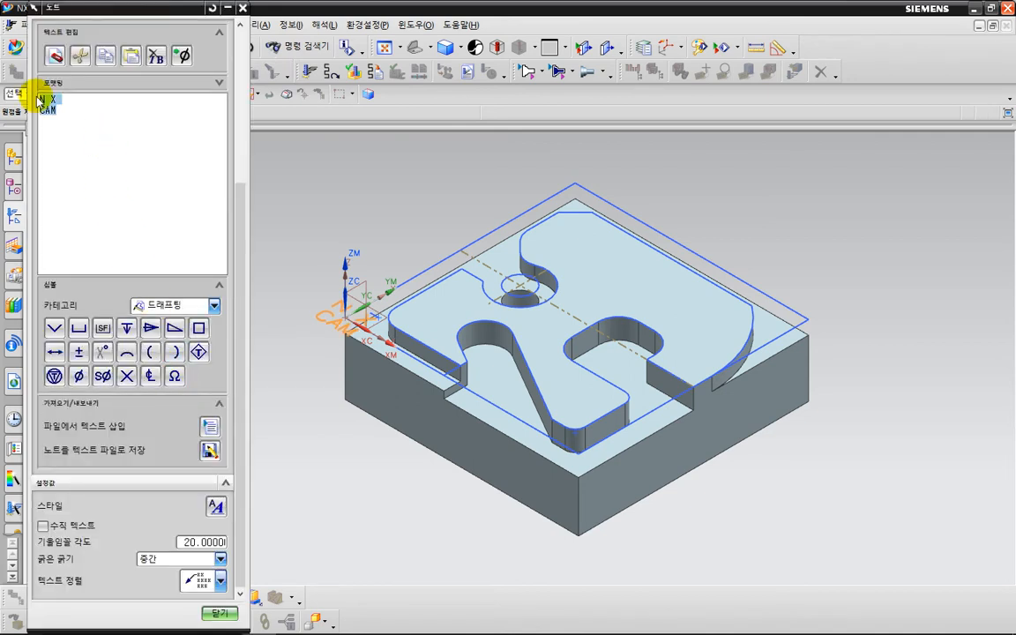
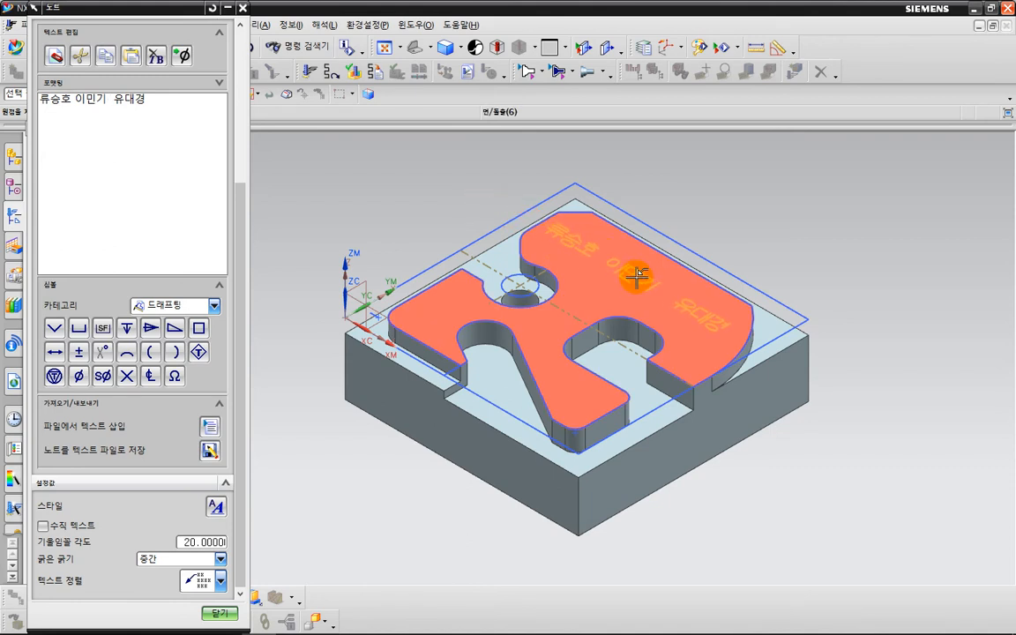
# - Enter the three names as note text and place it on the boss top face
pyautogui.click(623, 309)
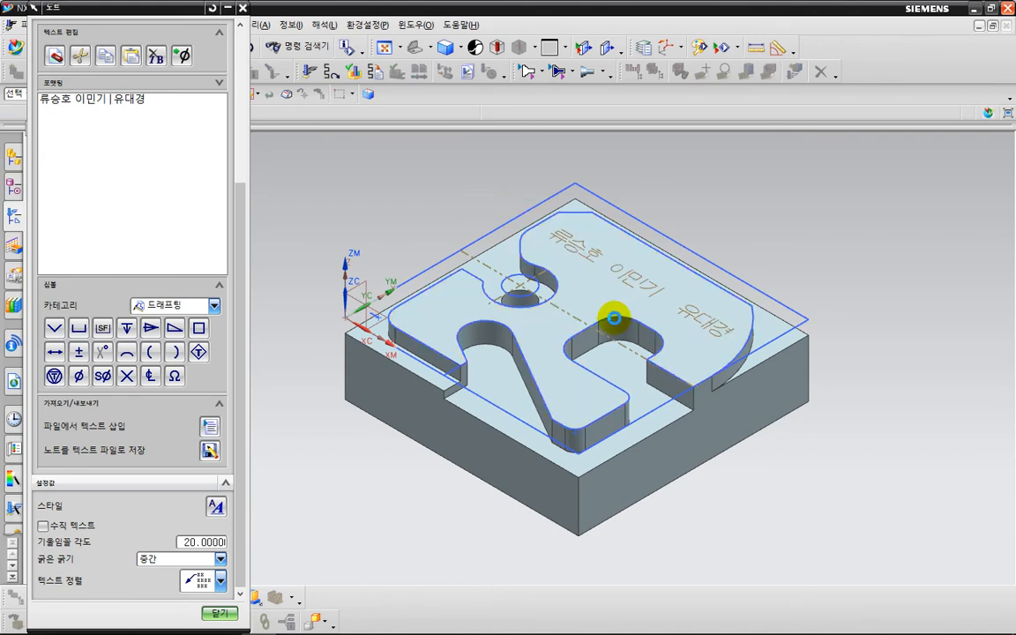
pyautogui.click(220, 613)
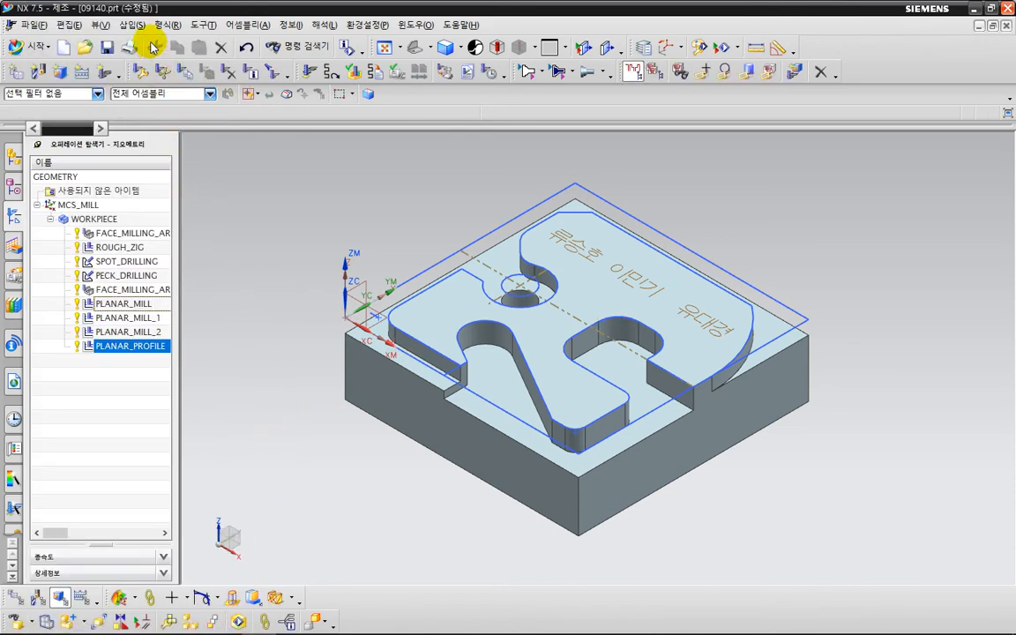
# - Start creating a new mill_planar machining operation
pyautogui.click(143, 29)
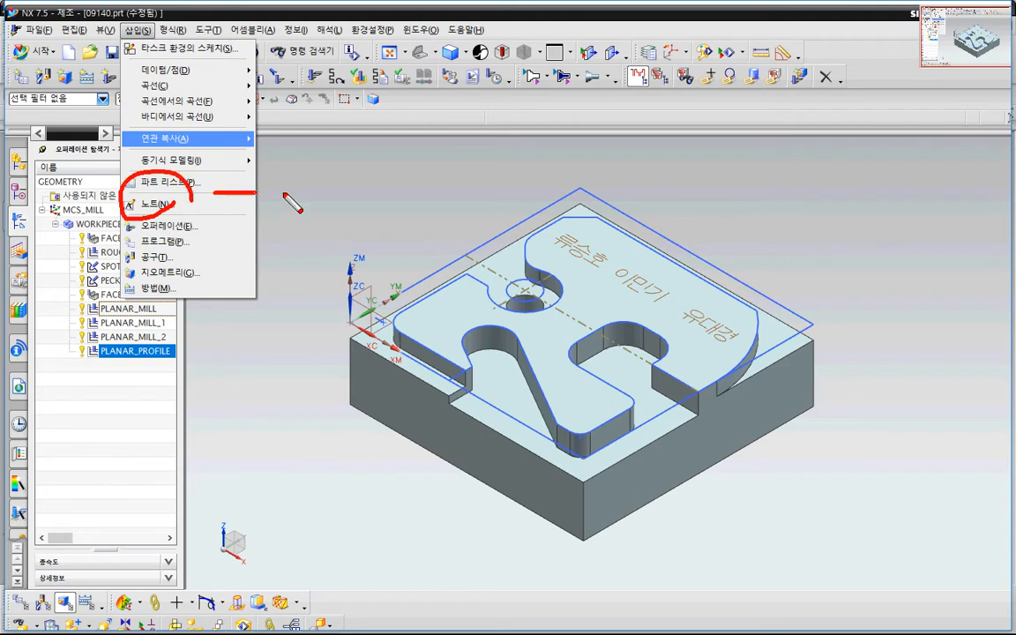
pyautogui.moveTo(285, 196); pyautogui.dragTo(570, 257)
pyautogui.press('Escape')
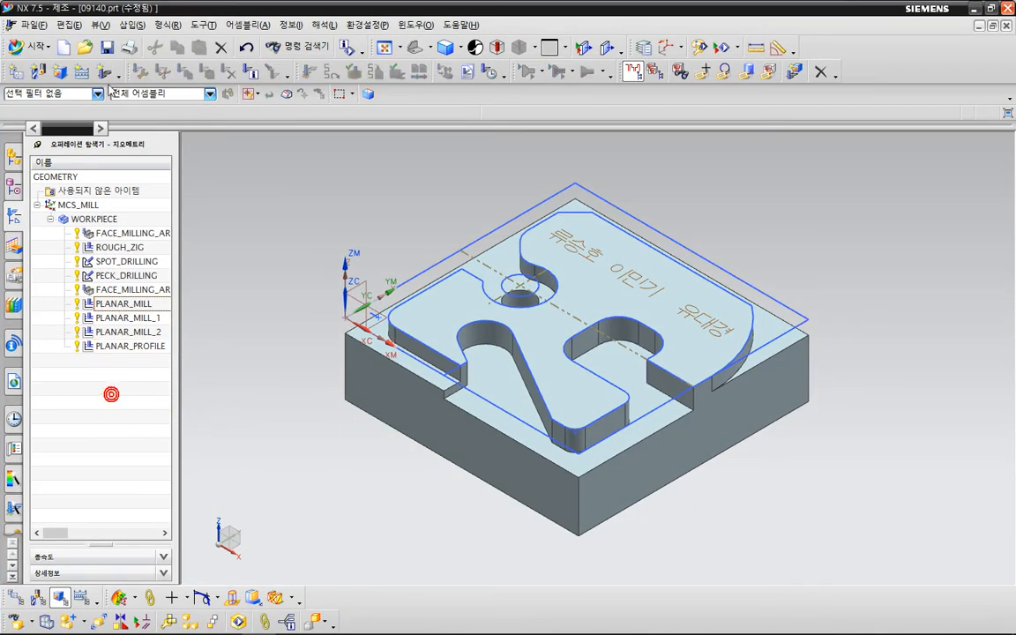
pyautogui.click(102, 72)
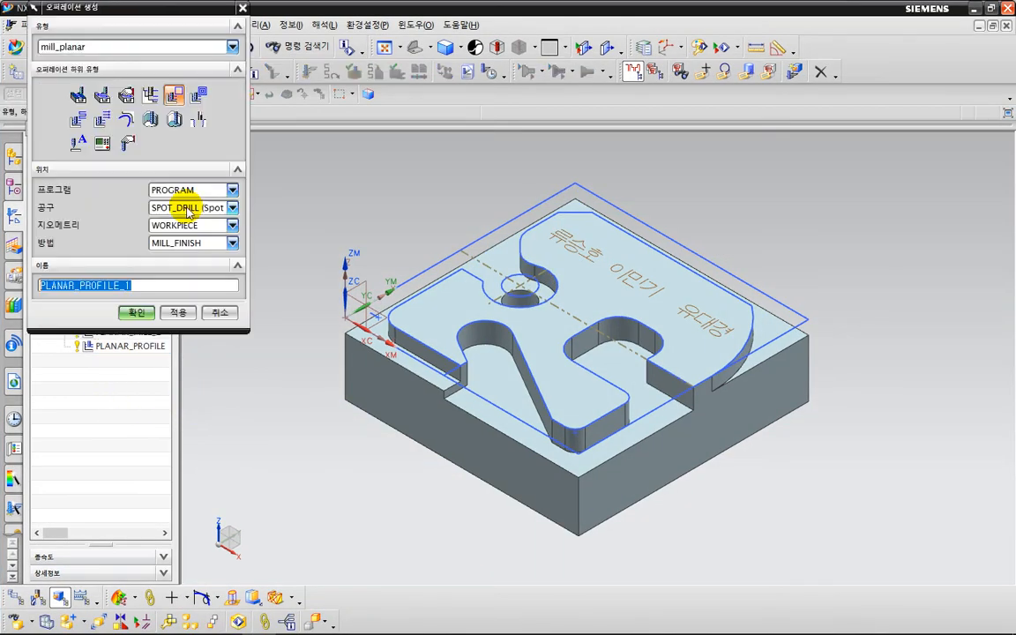
# - Create a PLANAR_TEXT operation using the BALL_MILL_2 tool
pyautogui.click(78, 144)
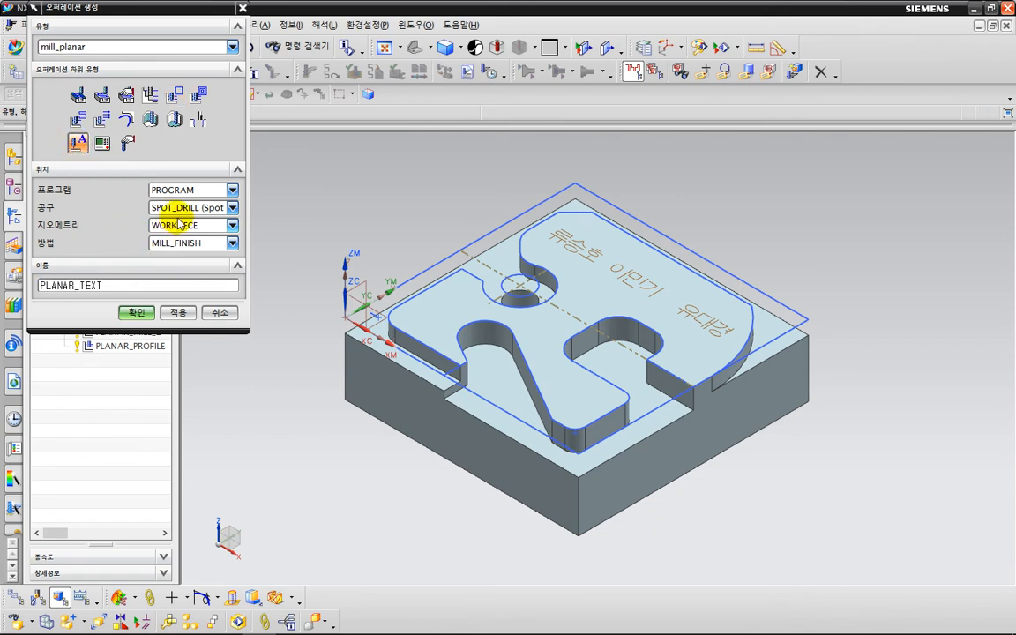
pyautogui.click(232, 207)
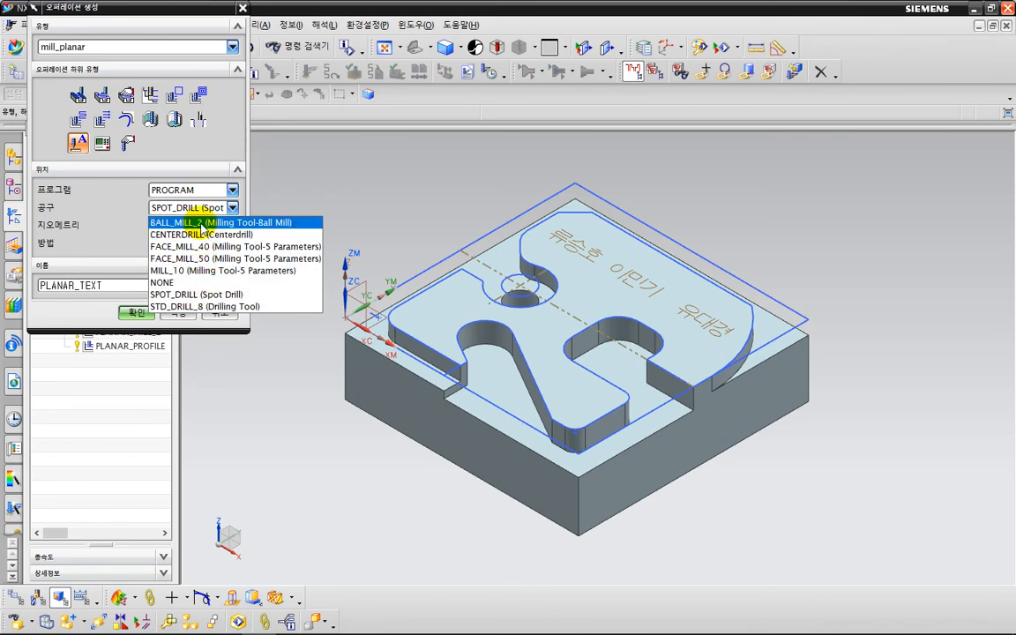
pyautogui.click(190, 222)
pyautogui.click(142, 312)
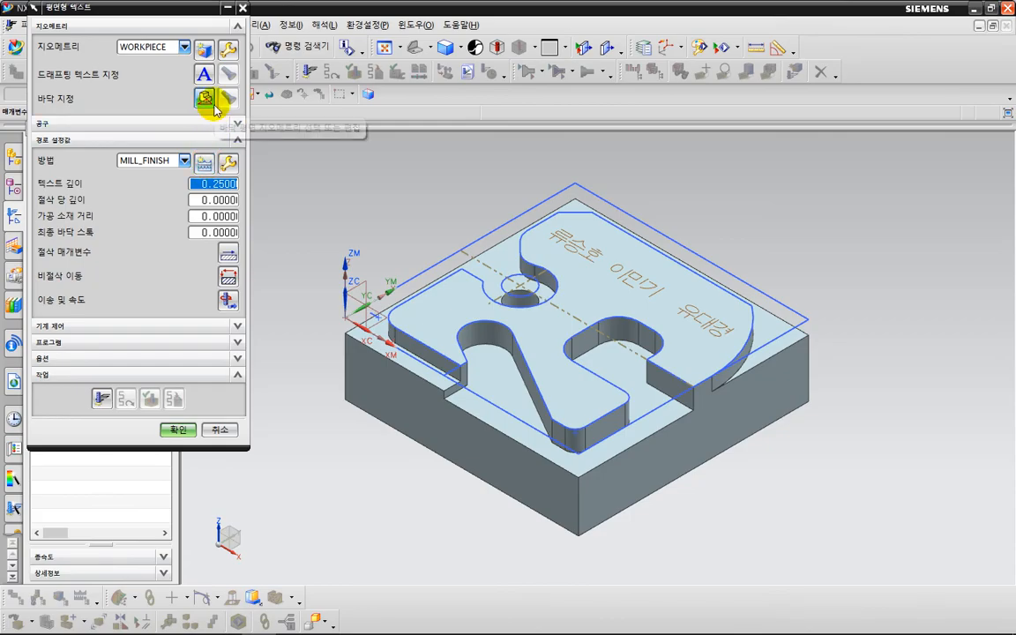
# - Select the three-name note as the drafting text to engrave
pyautogui.click(209, 79)
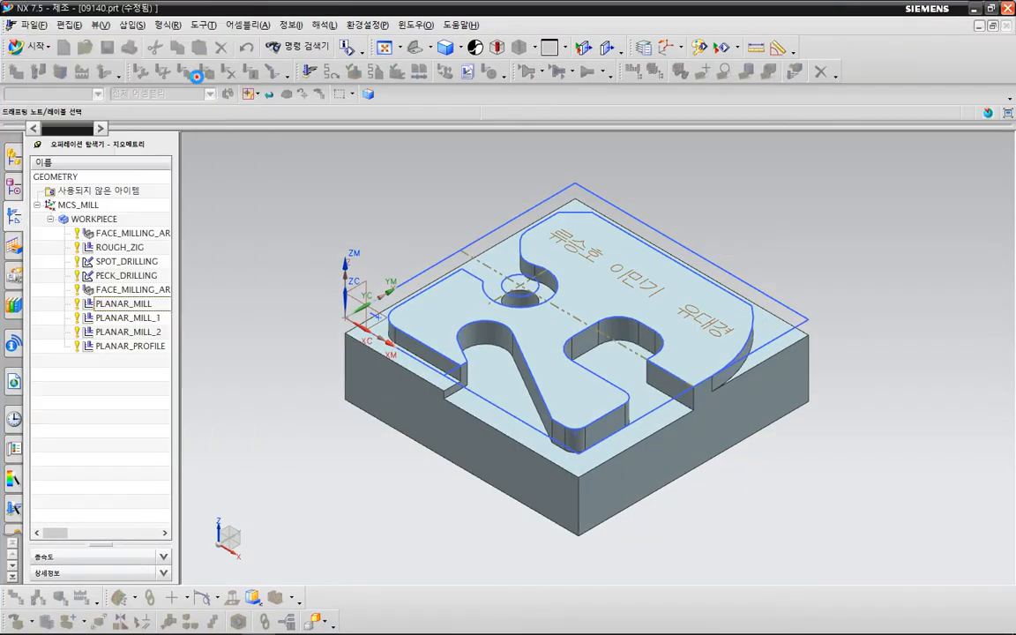
pyautogui.click(558, 231)
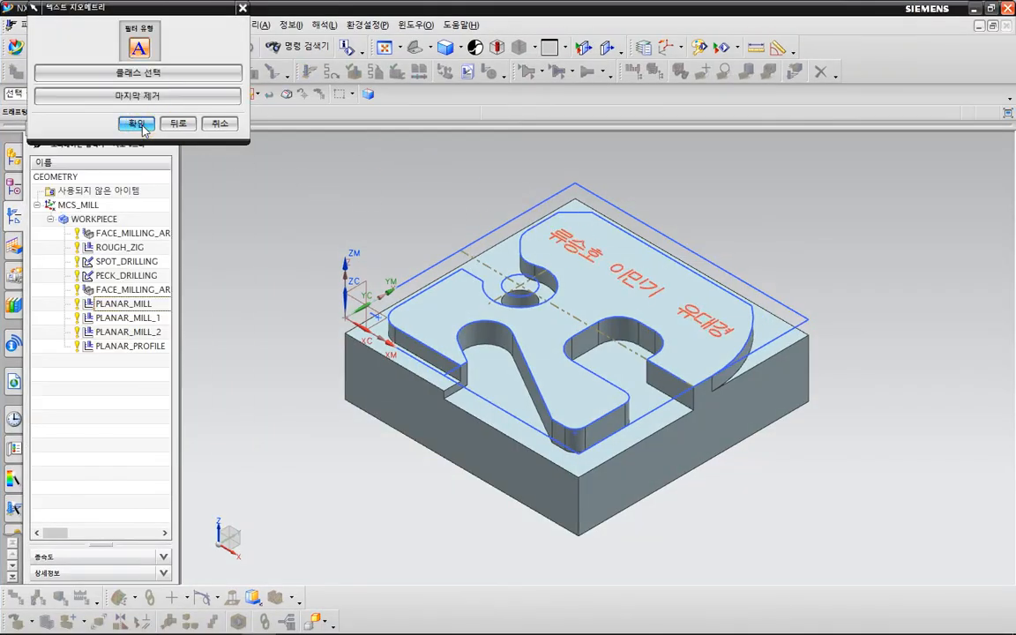
pyautogui.click(137, 123)
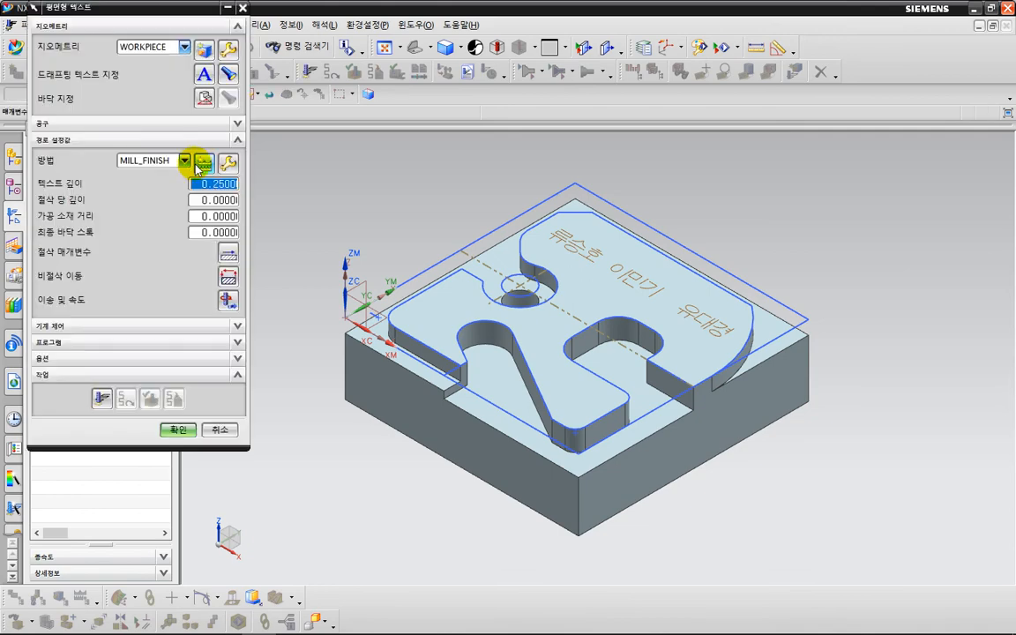
# - Set the engraving floor to the boss top face at distance 0
pyautogui.click(206, 100)
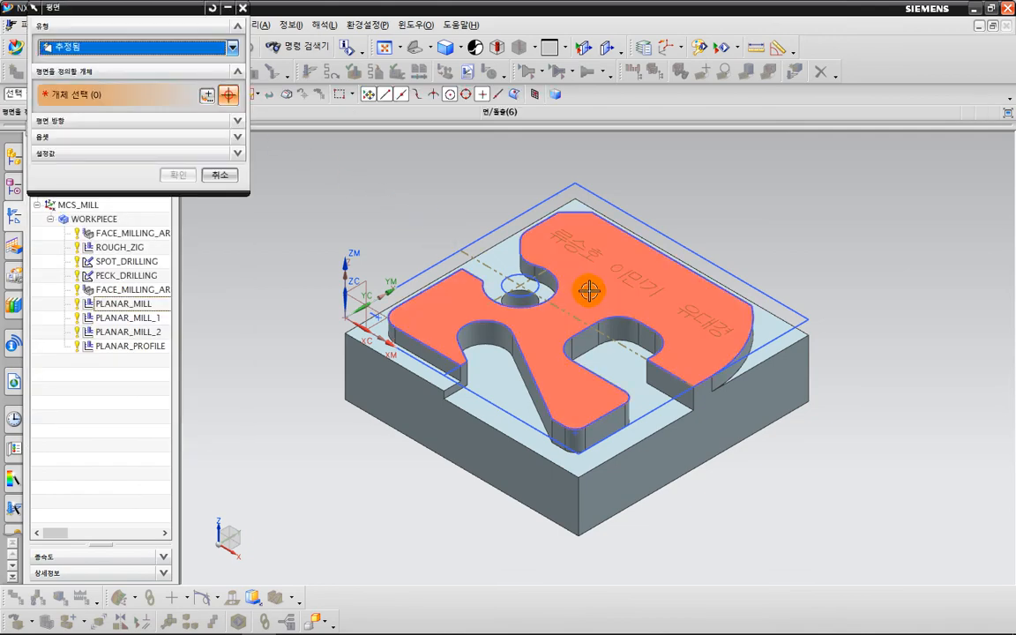
pyautogui.click(587, 290)
pyautogui.write('0')
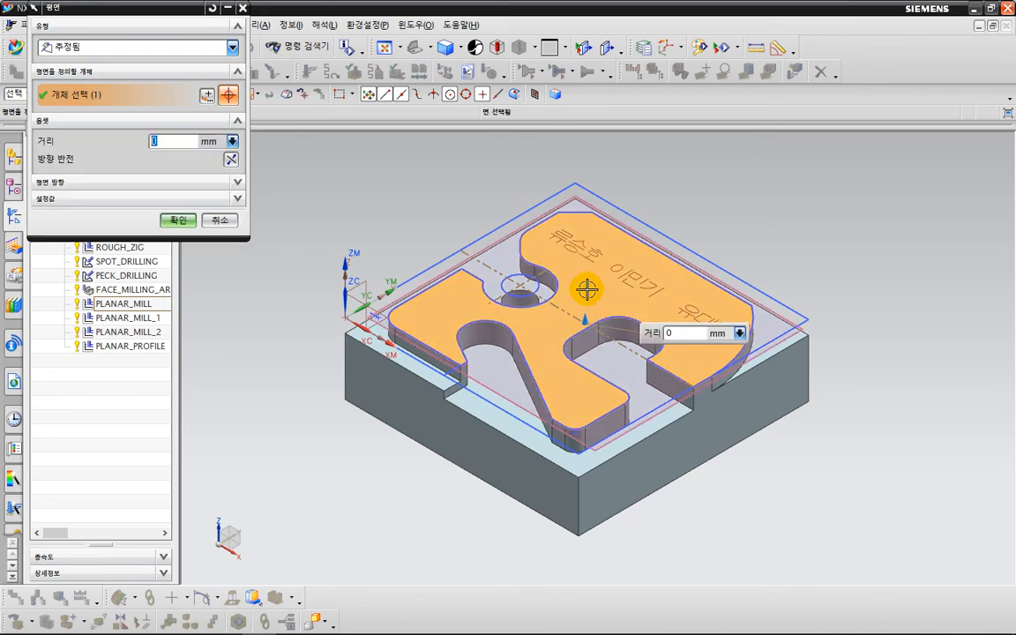
pyautogui.click(181, 219)
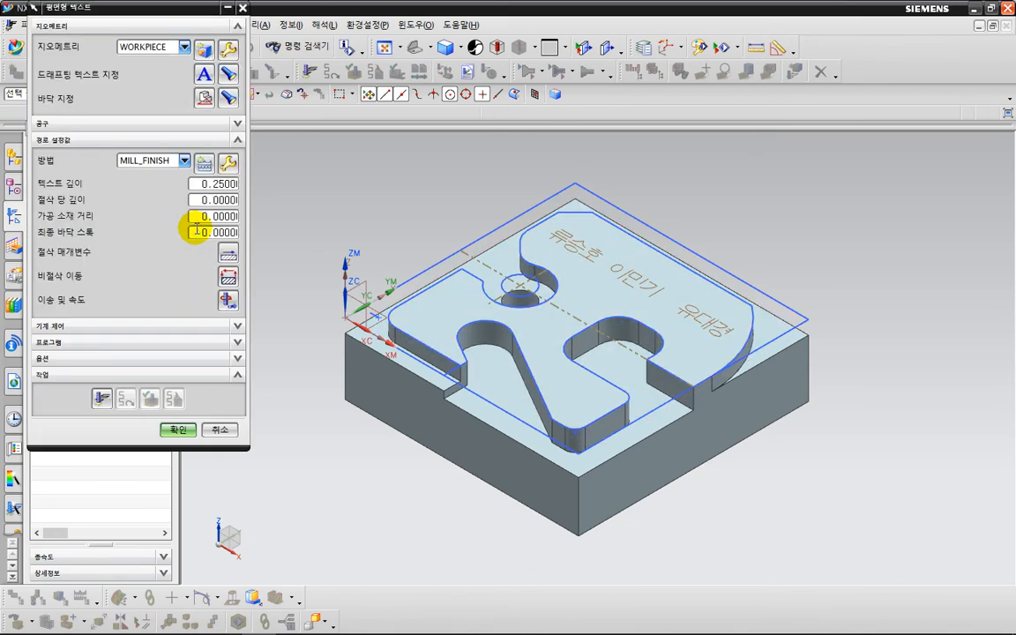
# - Keep text depth at 0.2500 and generate the text engraving toolpath
pyautogui.moveTo(245, 180)
pyautogui.mouseDown()
pyautogui.moveTo(192, 190)
pyautogui.moveTo(237, 260)
pyautogui.mouseUp()
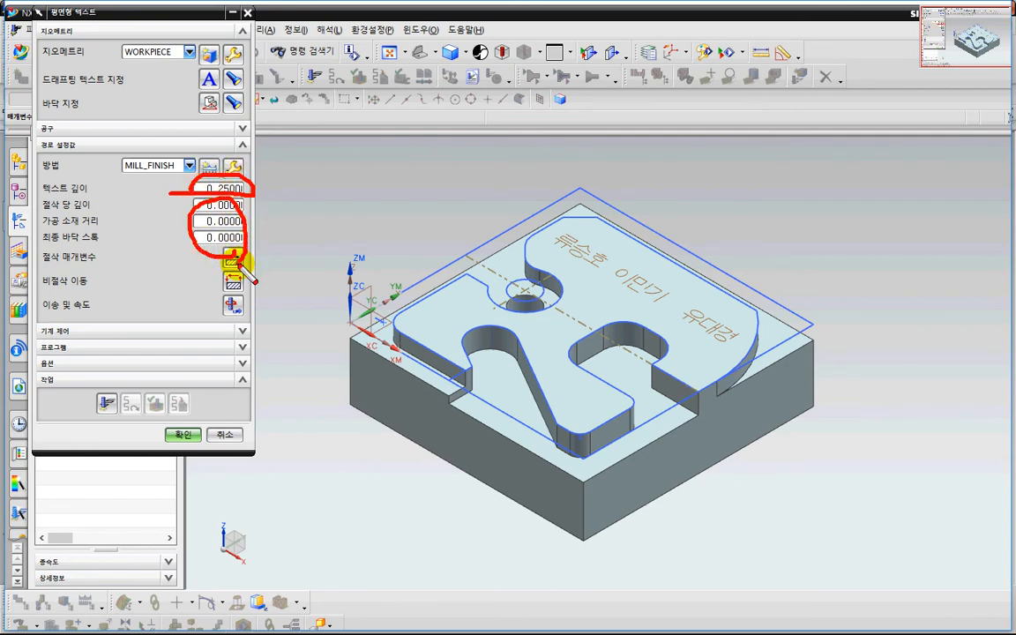
pyautogui.press('Escape')
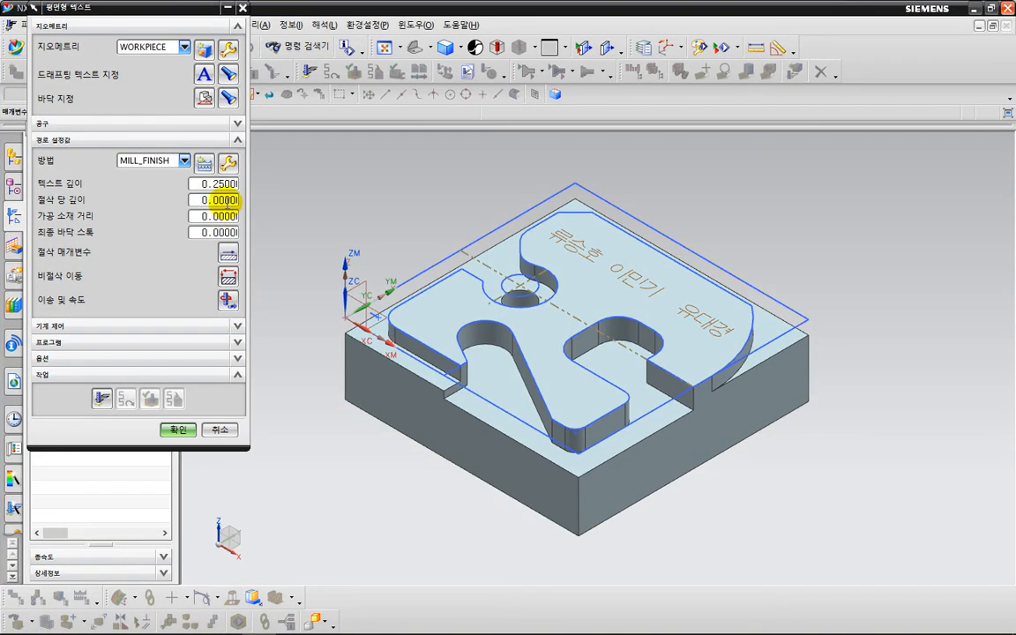
pyautogui.hotkey('ctrl', '2')
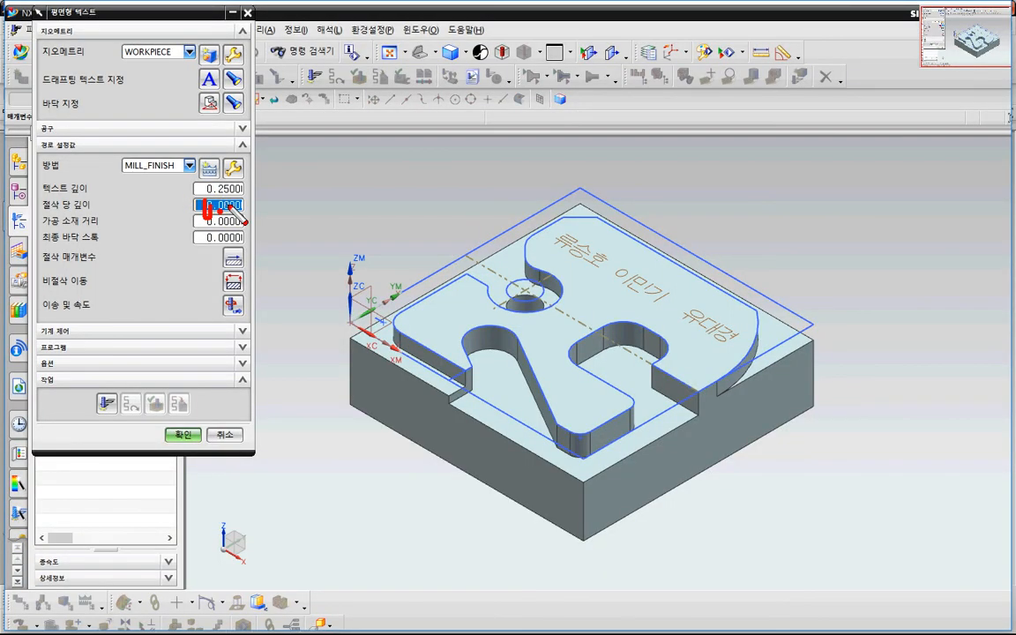
pyautogui.moveTo(277, 219); pyautogui.dragTo(279, 218)
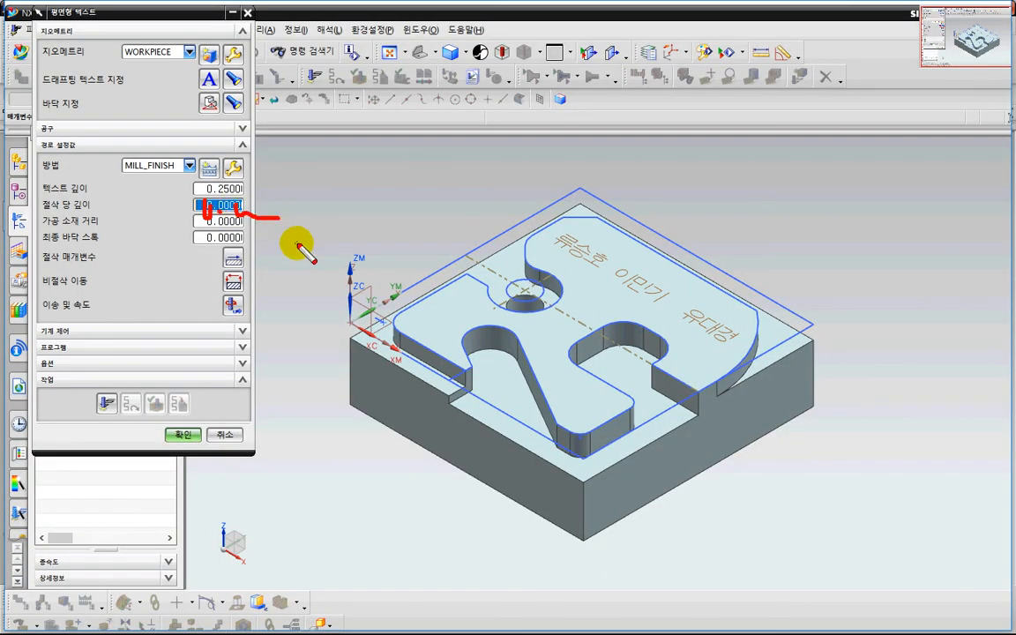
pyautogui.press('Escape')
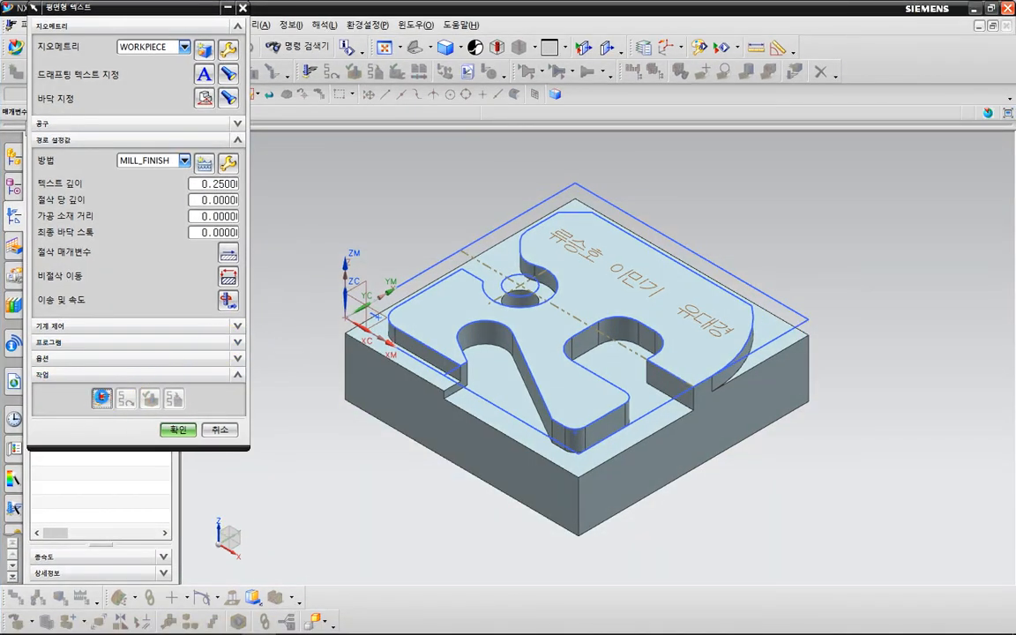
pyautogui.click(101, 398)
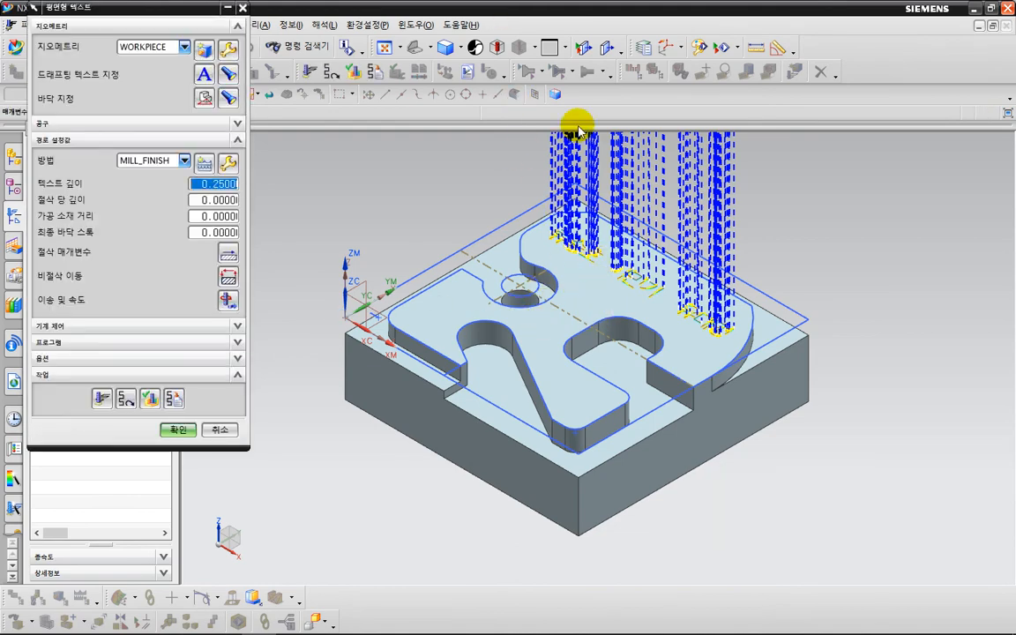
# - Set both transfer types to Minimum Safe Z and closed-area engage to Plunge
pyautogui.middleClick(231, 273)
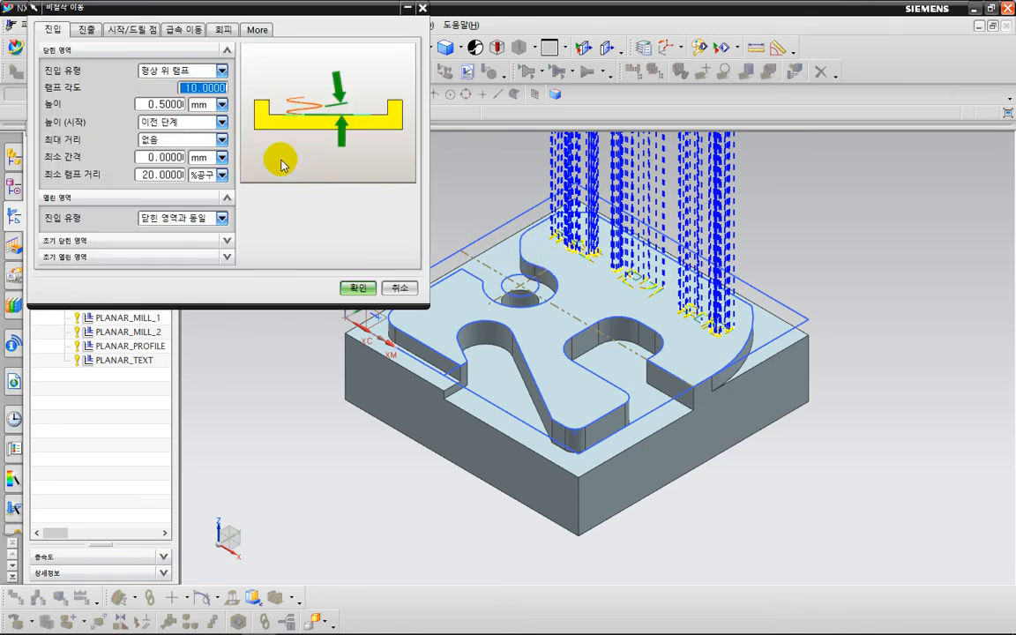
pyautogui.click(185, 30)
pyautogui.click(220, 137)
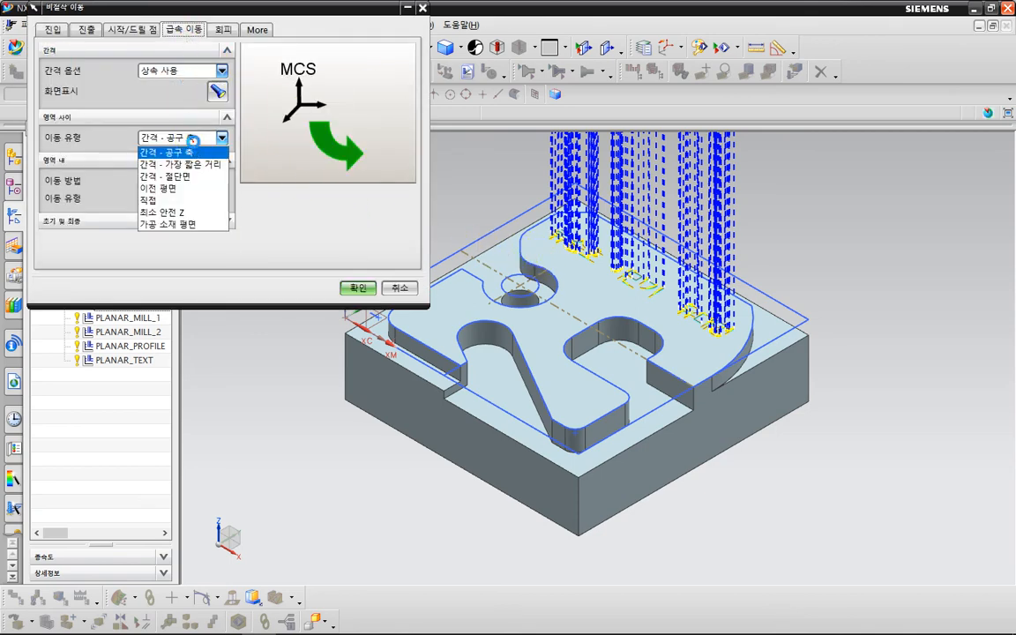
pyautogui.click(164, 213)
pyautogui.click(184, 215)
pyautogui.click(186, 232)
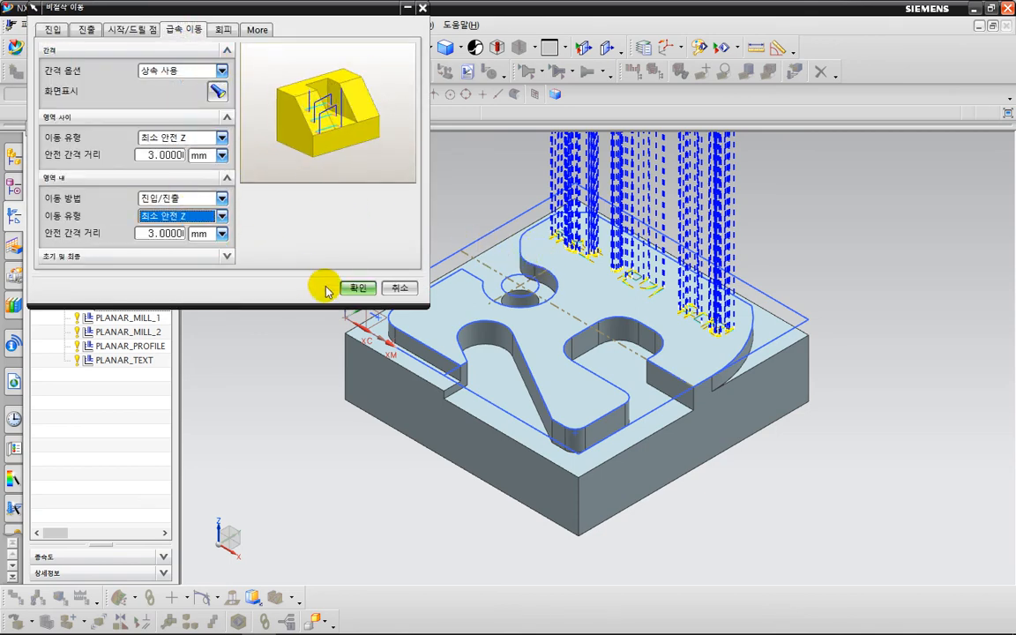
pyautogui.click(51, 30)
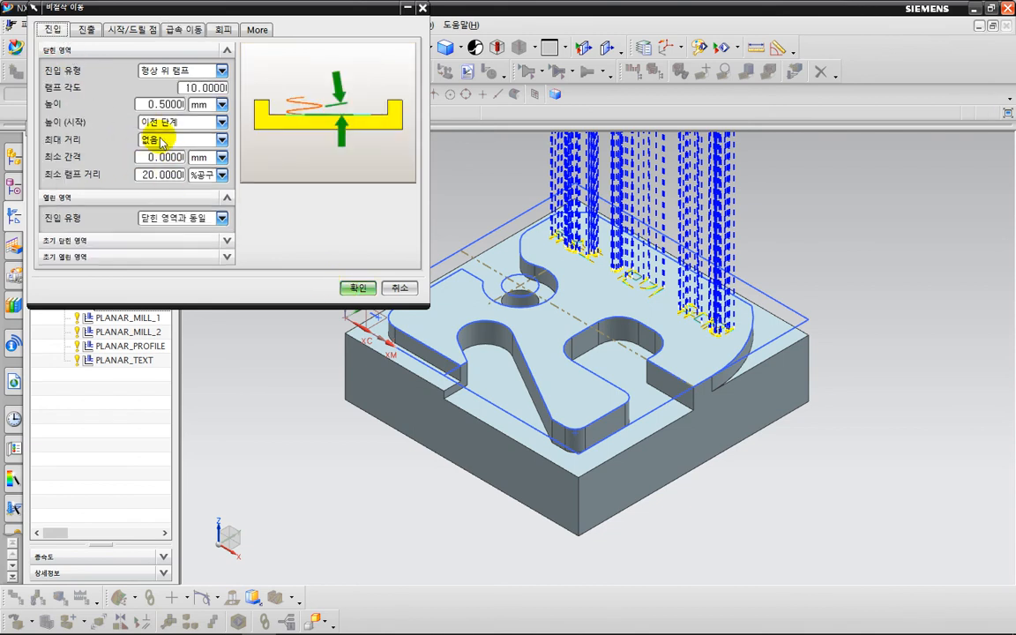
pyautogui.click(150, 71)
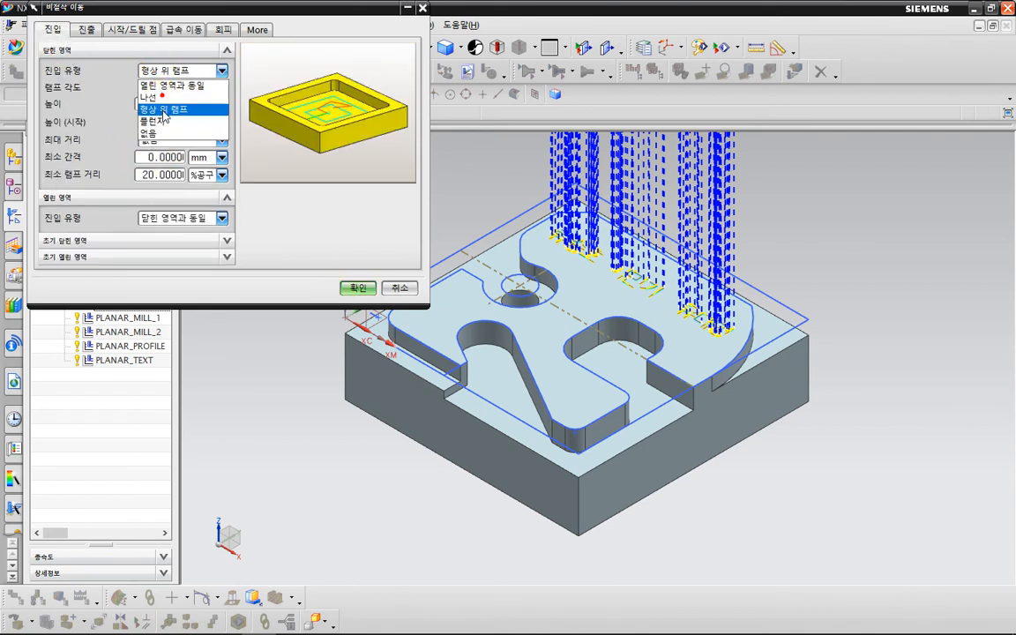
pyautogui.click(155, 120)
pyautogui.click(166, 88)
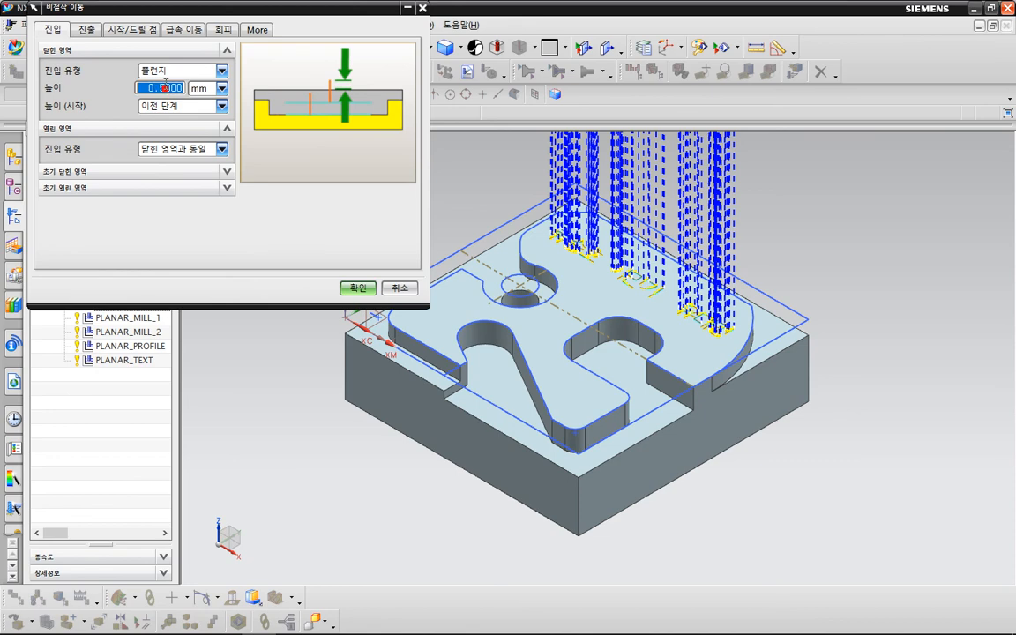
pyautogui.click(357, 288)
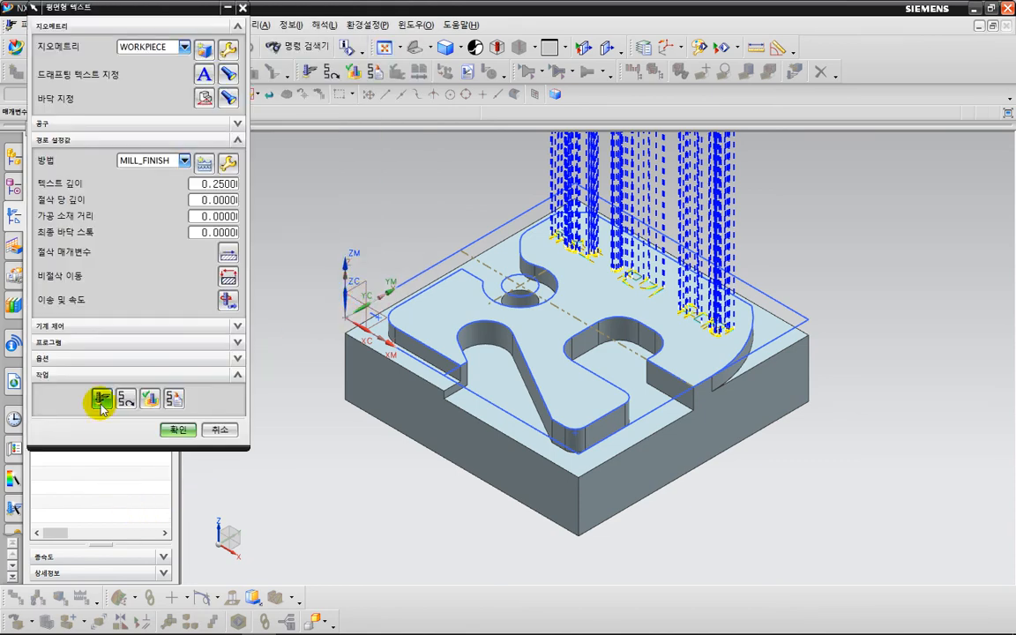
# - Regenerate the engraving toolpath and accept the PLANAR_TEXT operation
pyautogui.click(102, 399)
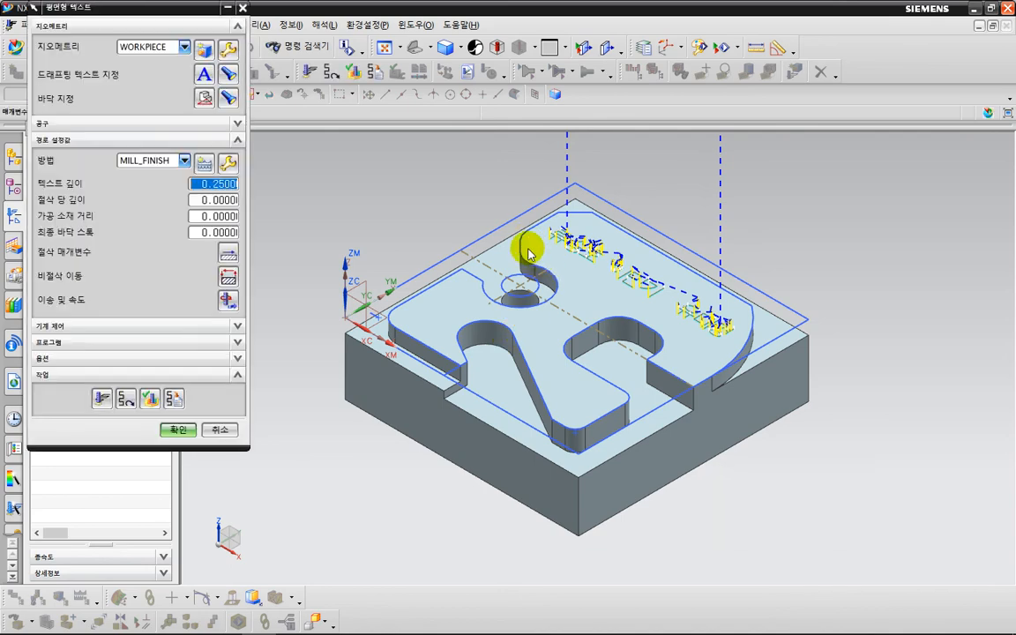
pyautogui.scroll(3, 494, 234)
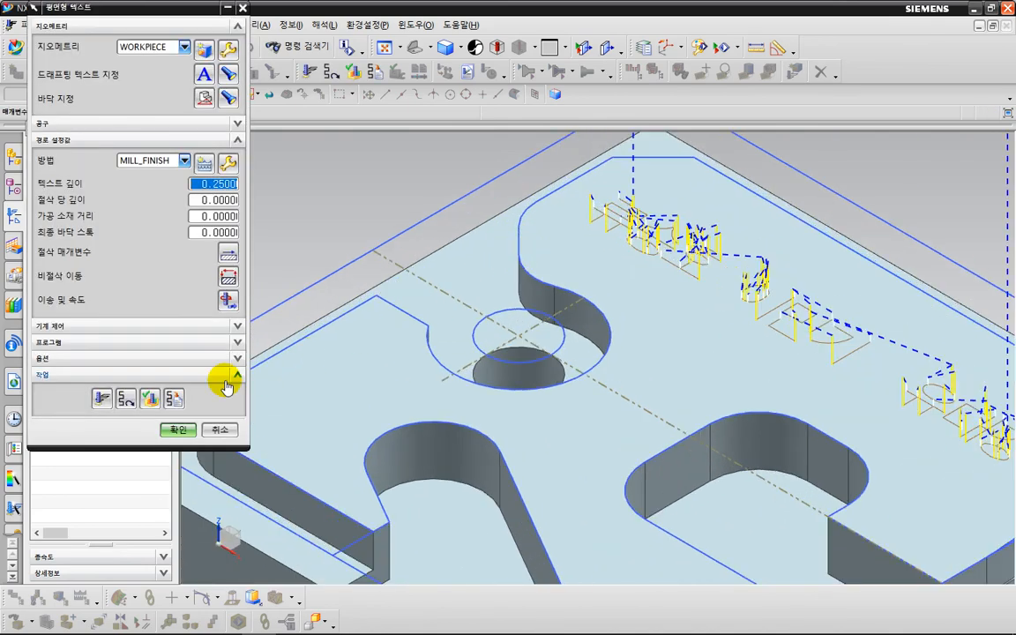
pyautogui.click(177, 429)
pyautogui.click(116, 406)
pyautogui.scroll(-3, 303, 334)
pyautogui.keyDown('shift'); pyautogui.moveTo(421, 344); pyautogui.dragTo(512, 295, button='middle'); pyautogui.keyUp('shift')
# - Verify the WORKPIECE toolpaths with a 2D Dynamic simulation played to the end
pyautogui.click(113, 218)
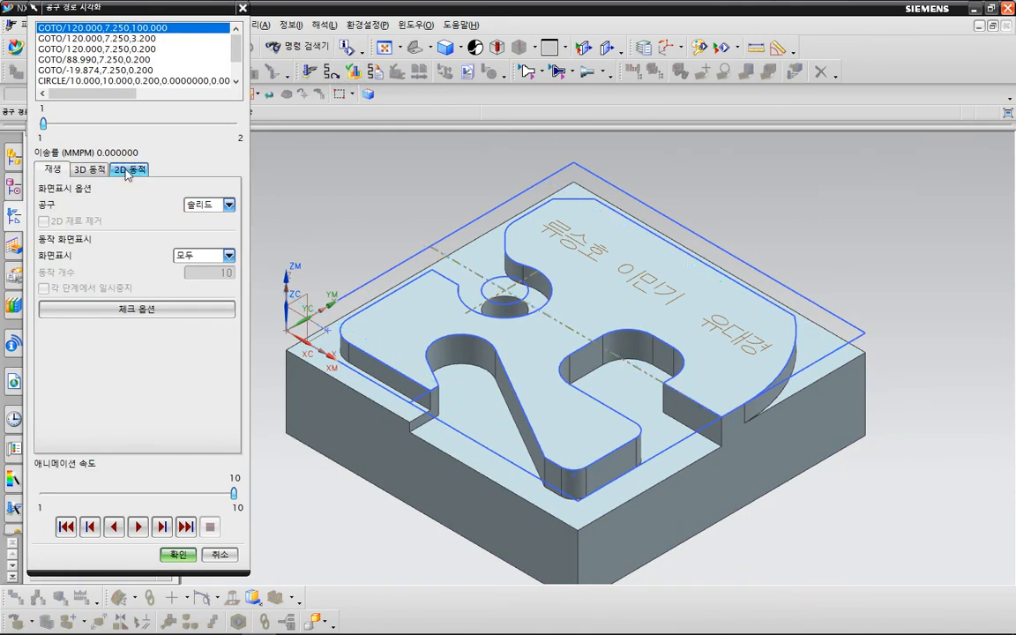
pyautogui.click(130, 169)
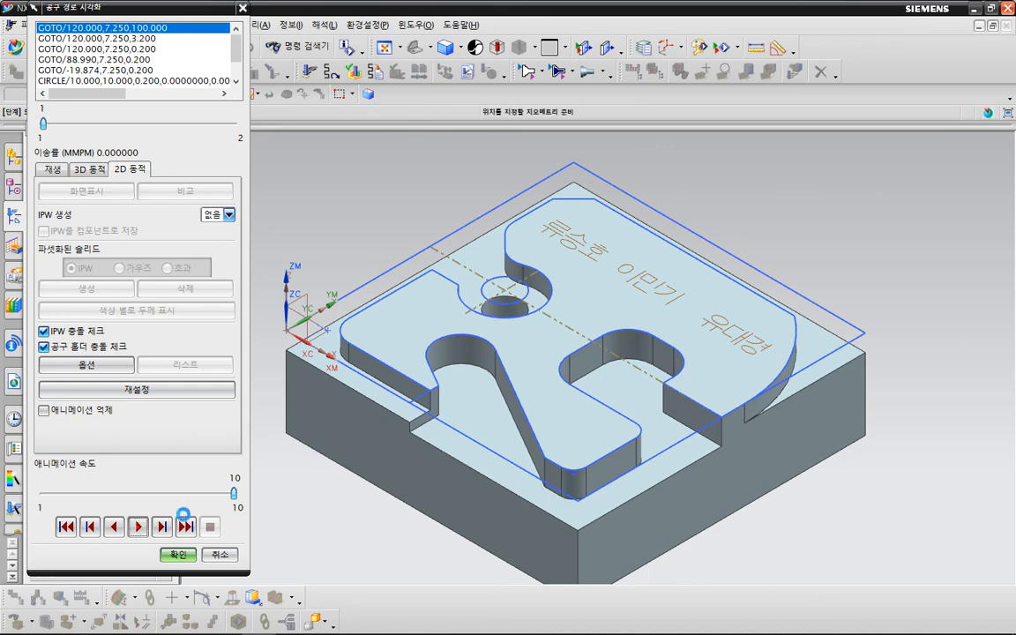
pyautogui.click(185, 524)
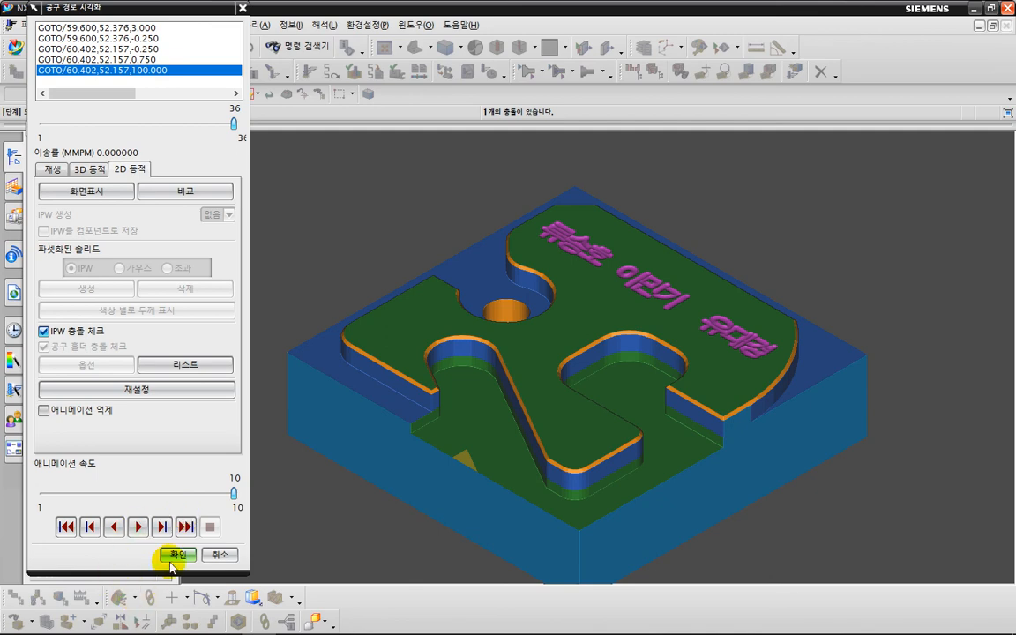
pyautogui.click(174, 555)
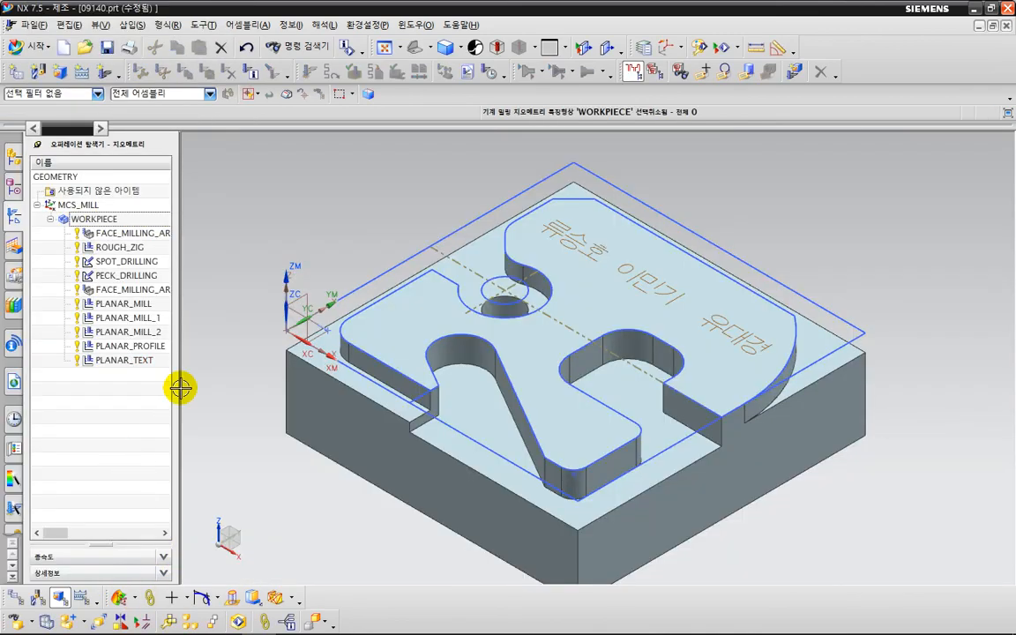
# - Widen the Operation Navigator to show the Path and Tool columns for all ten operations
pyautogui.moveTo(175, 387)
pyautogui.mouseDown()
pyautogui.moveTo(256, 389)
pyautogui.moveTo(92, 365)
pyautogui.moveTo(114, 220)
pyautogui.moveTo(259, 466)
pyautogui.mouseUp()
pyautogui.hotkey('ctrl', '2')
pyautogui.moveTo(536, 487); pyautogui.dragTo(526, 458)
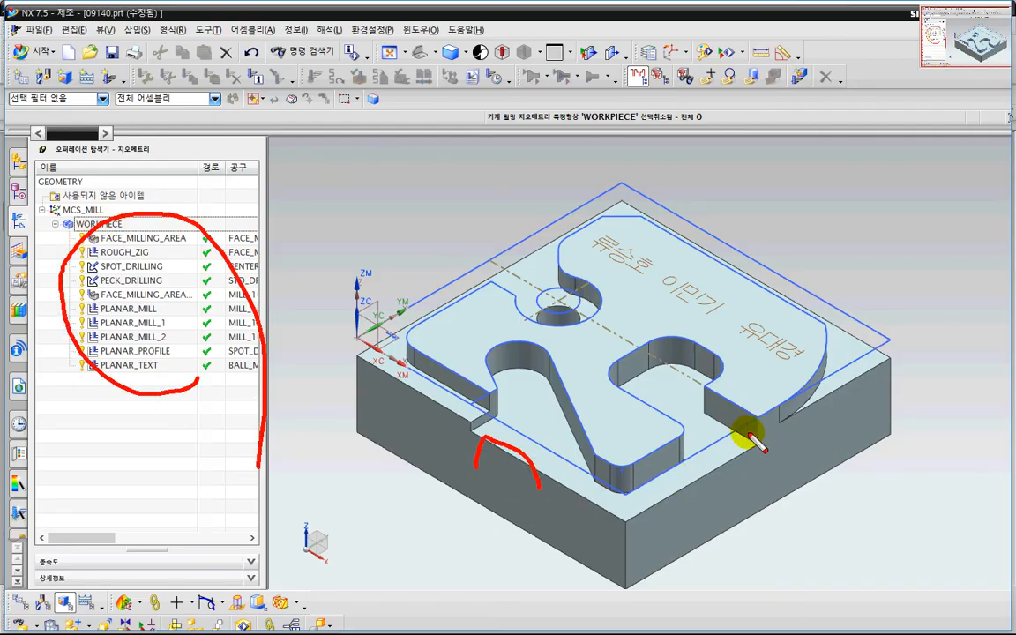
pyautogui.moveTo(750, 422)
pyautogui.mouseDown()
pyautogui.moveTo(676, 426)
pyautogui.moveTo(536, 374)
pyautogui.moveTo(451, 456)
pyautogui.mouseUp()
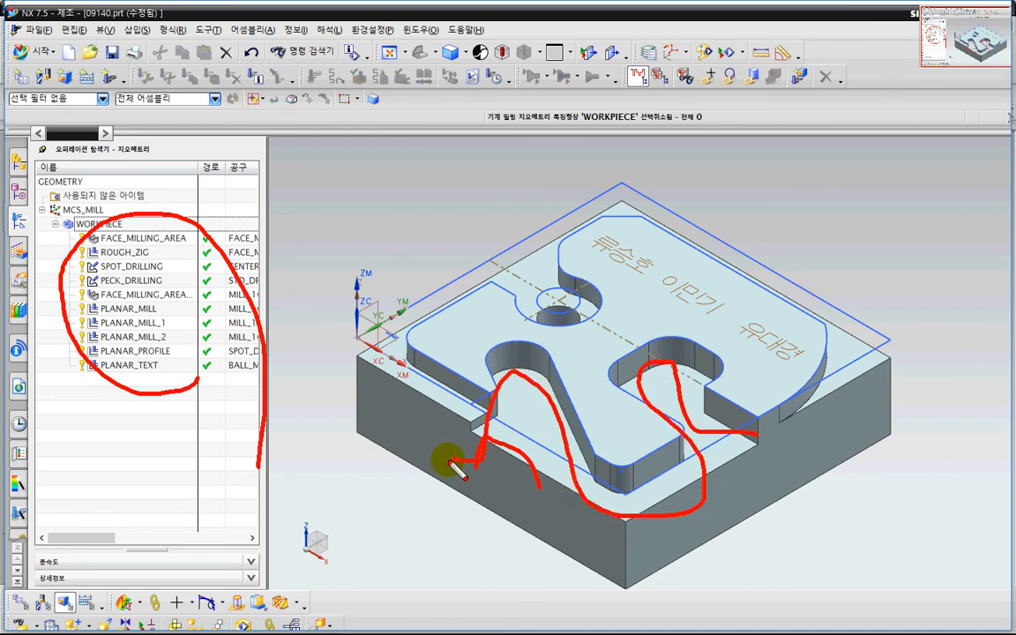
pyautogui.press('Escape')
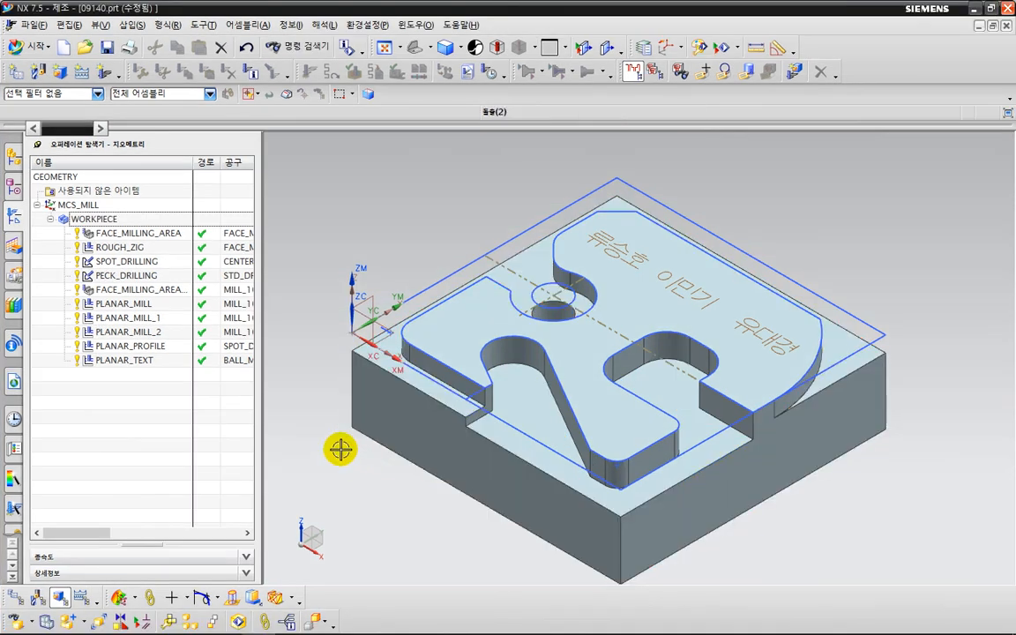